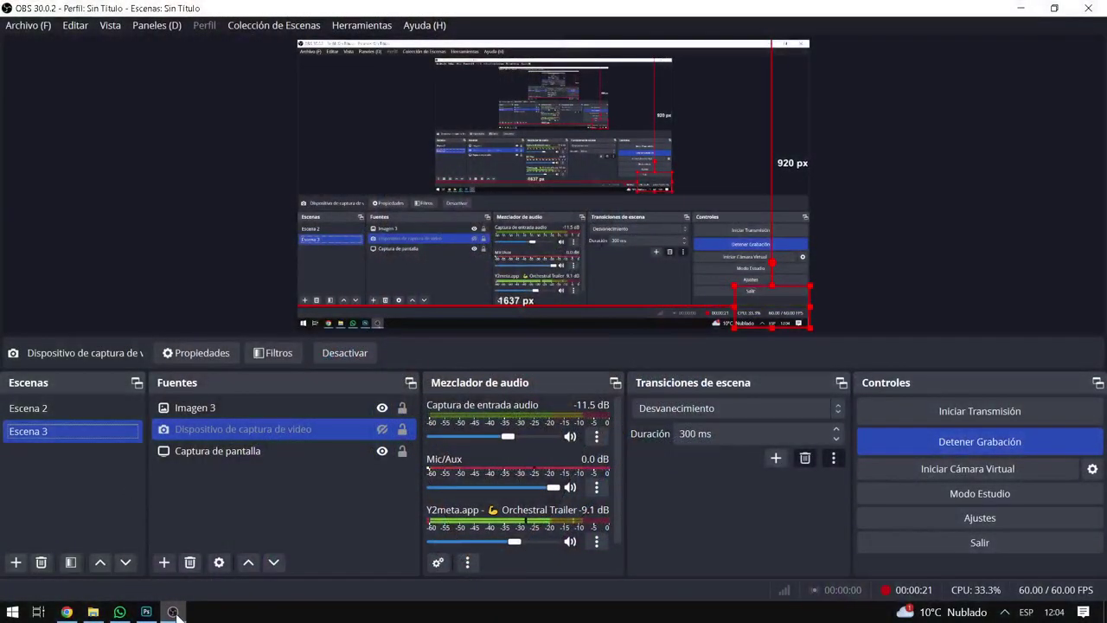
Minimise the webcam view to reveal the PLACA 1.psd design in Photoshop
left_click(172, 612)
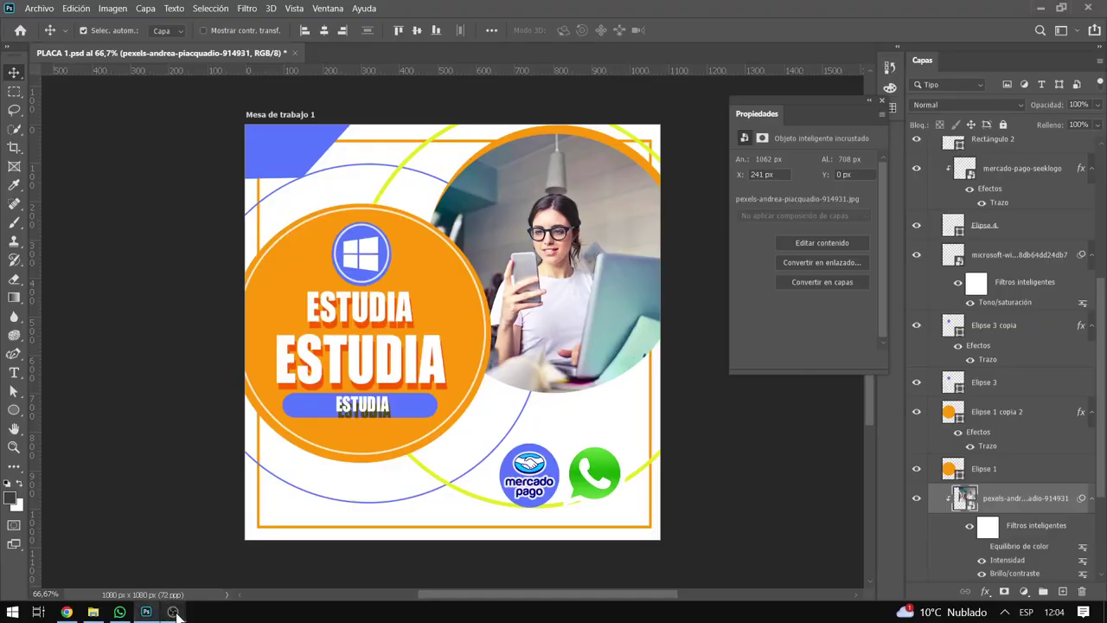
Start a new Photoshop document with size units set to Píxeles
left_click(41, 10)
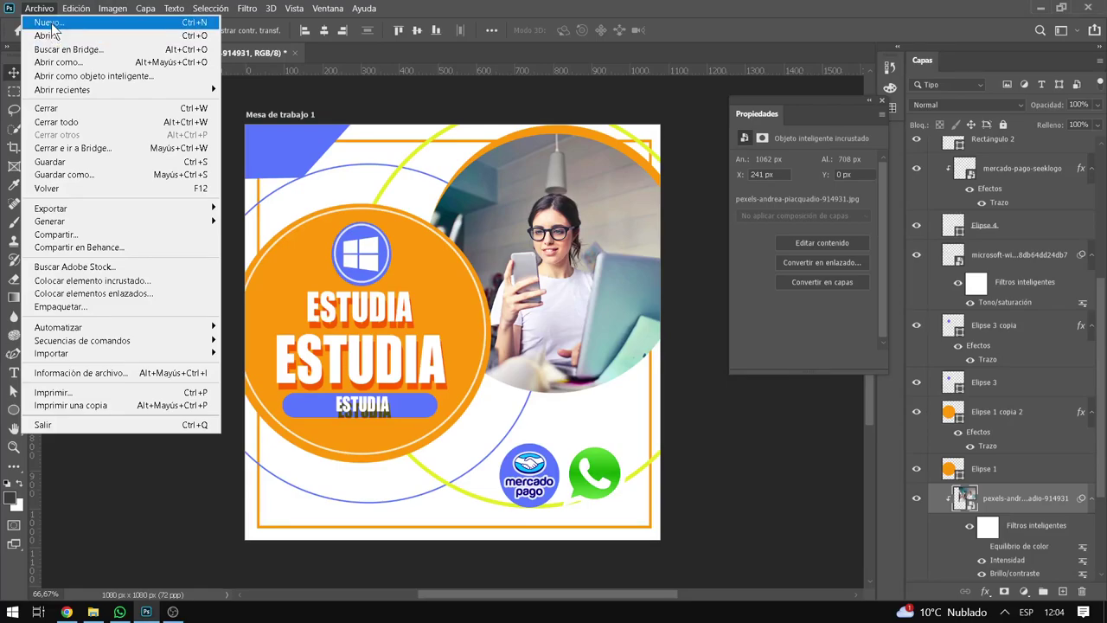
left_click(47, 23)
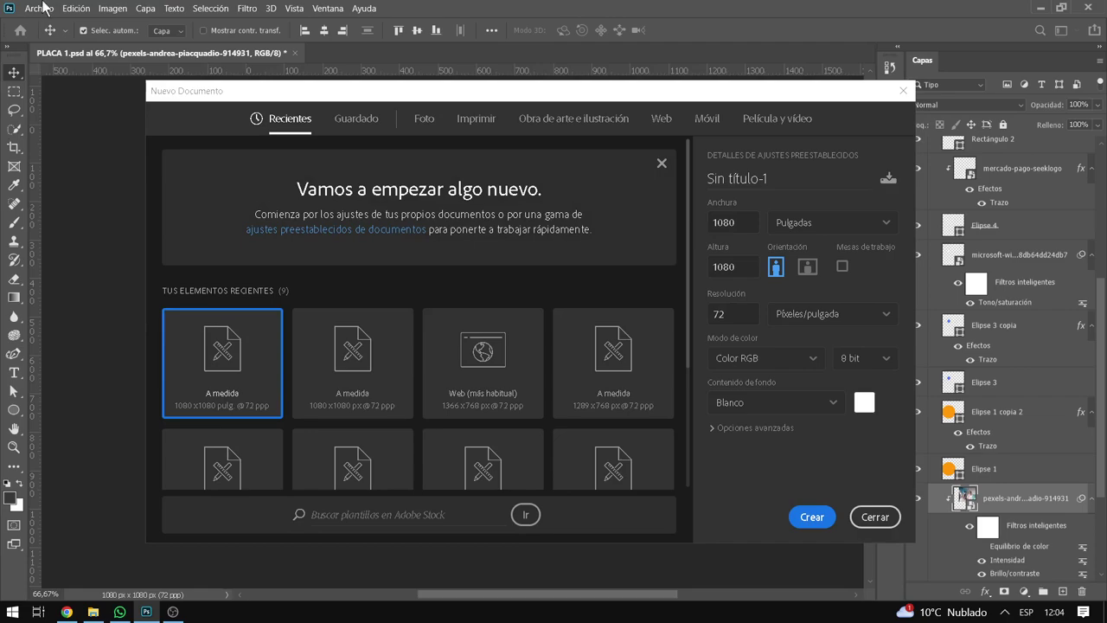
left_click(854, 222)
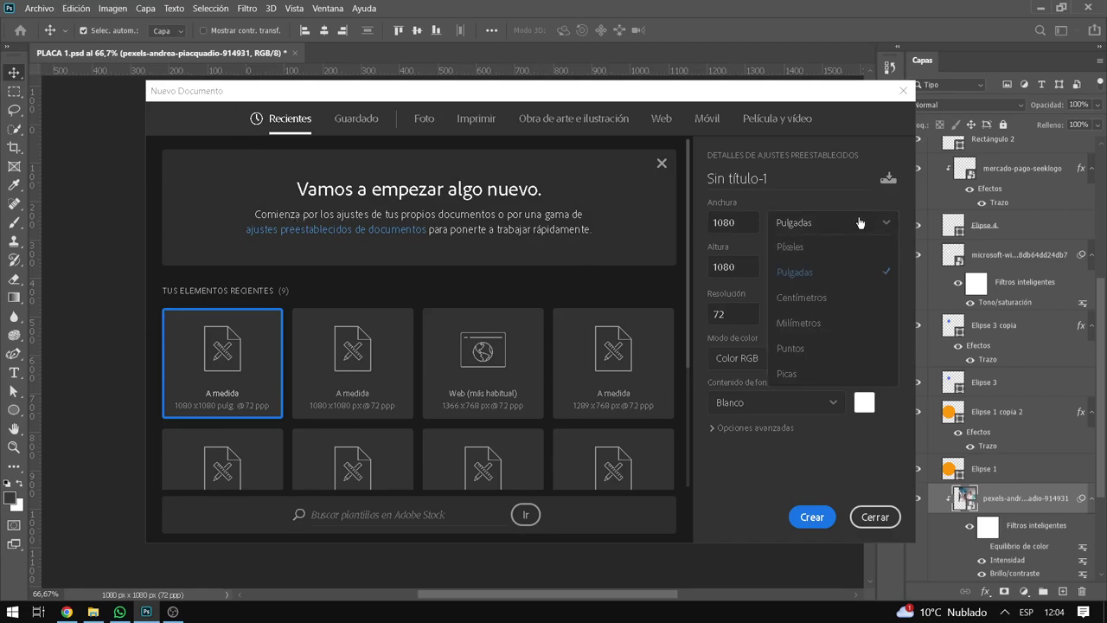
left_click(814, 248)
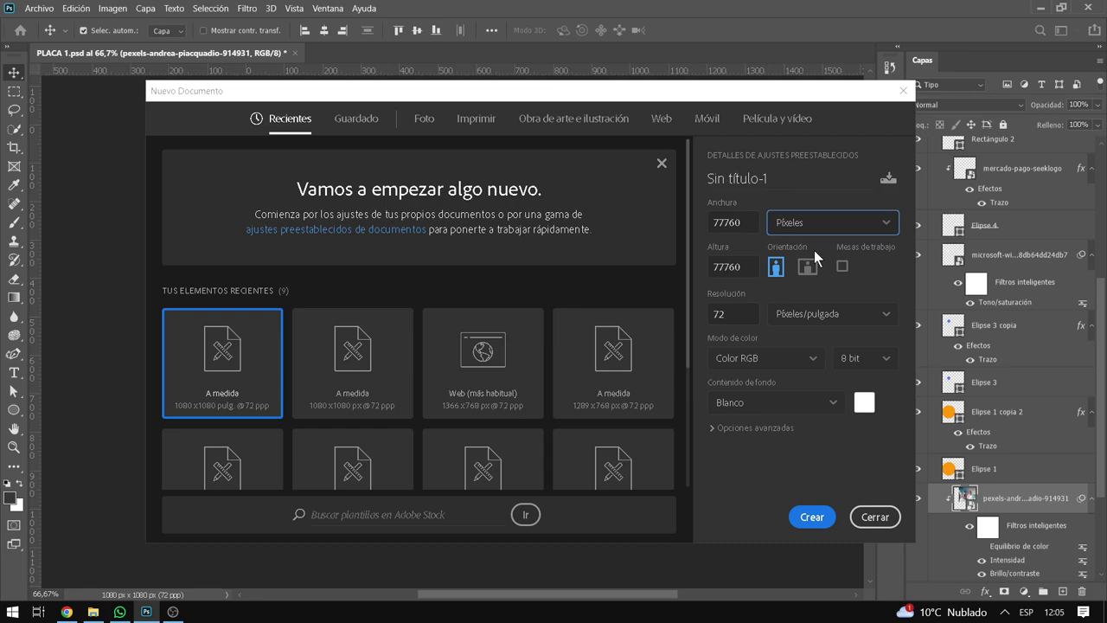
Launch the Windows Magnifier ('lupa') and zoom the screen to 200%
key("super")
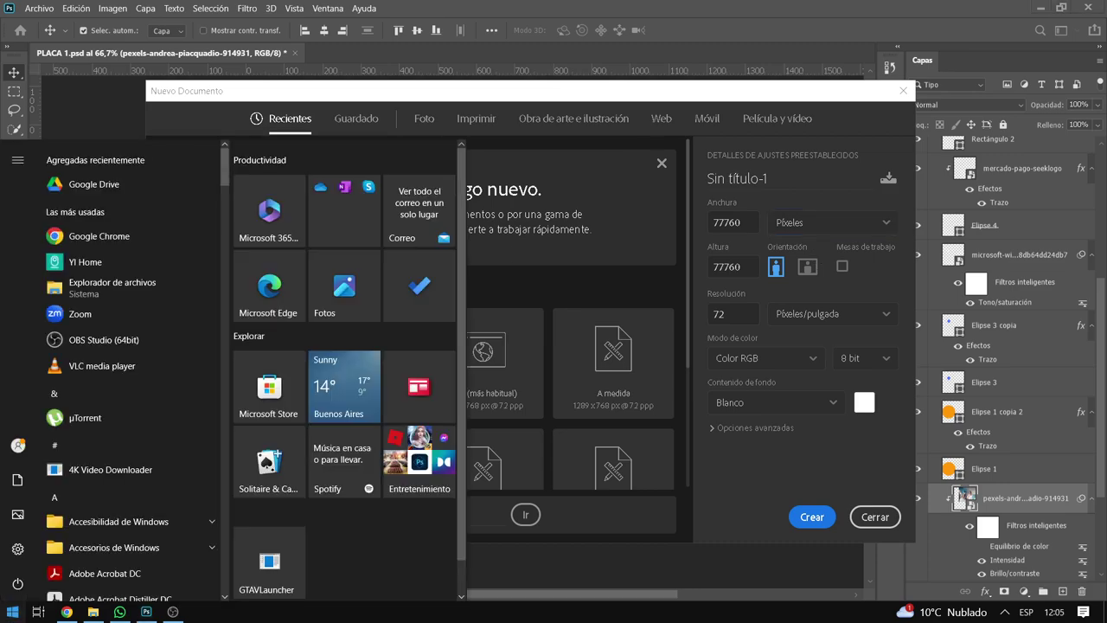
type("lupa")
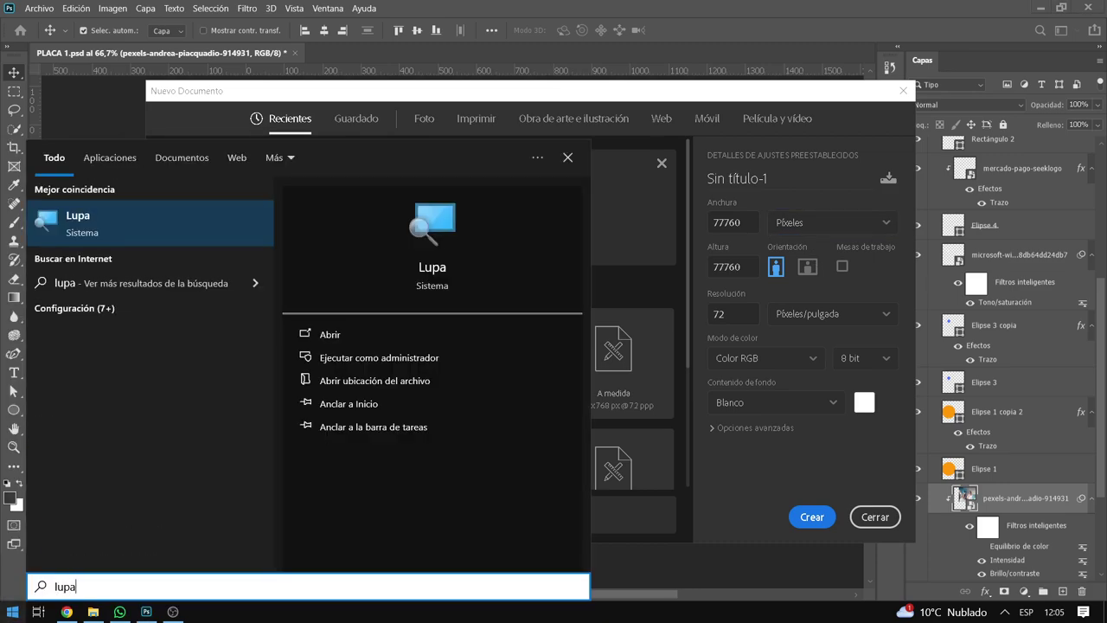
key("Return")
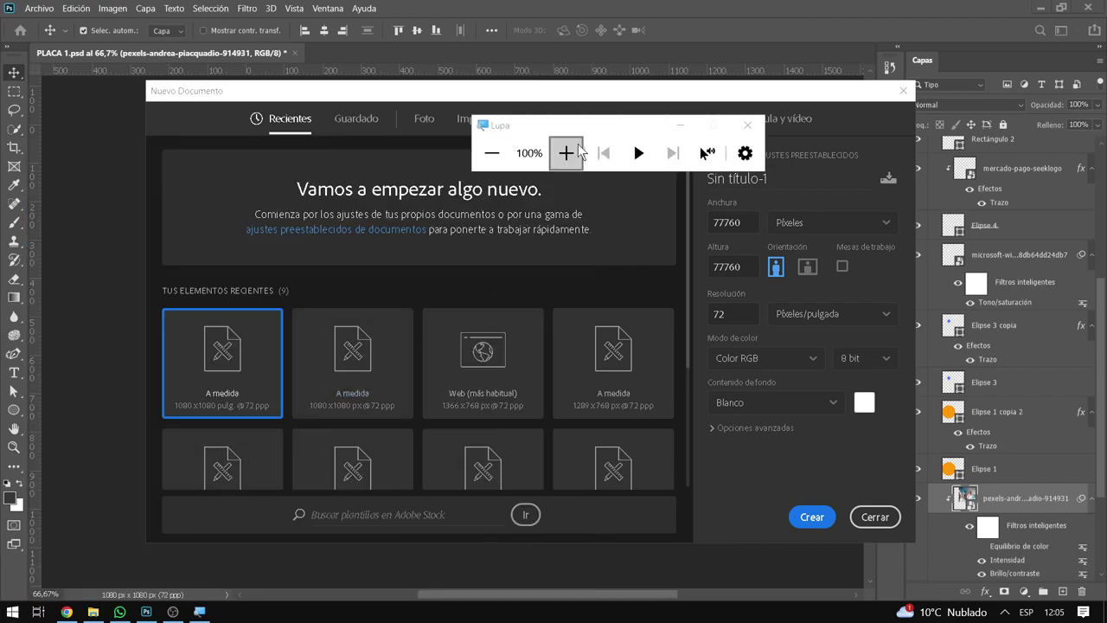
left_click(565, 154)
Enter 1080 × 1080 px at 72 pixels per inch in the new document settings
left_click(640, 302)
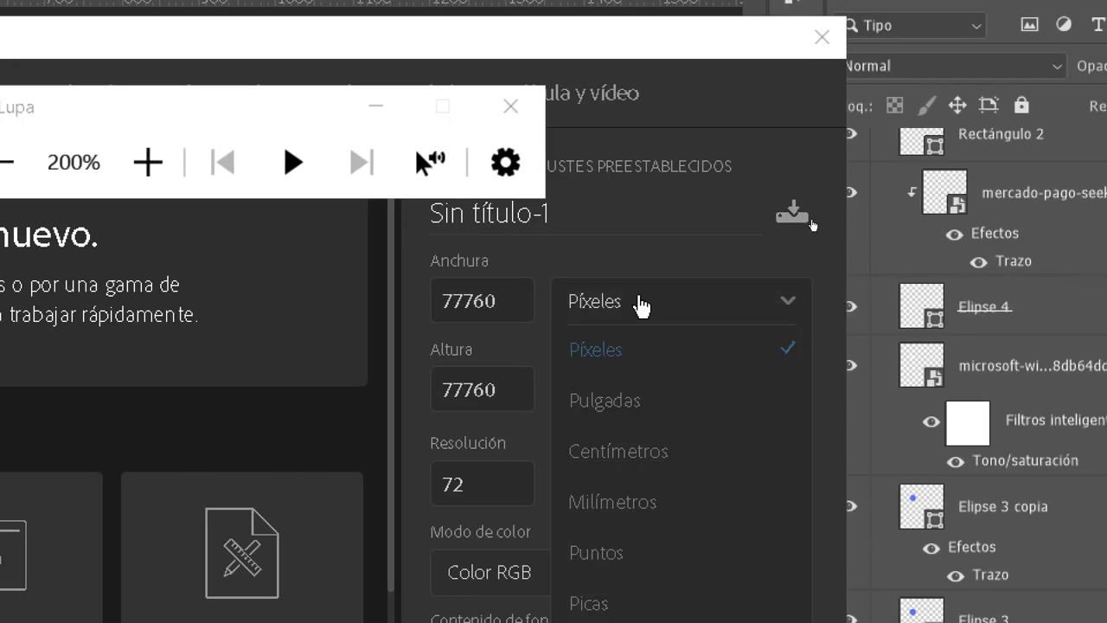
left_click(637, 368)
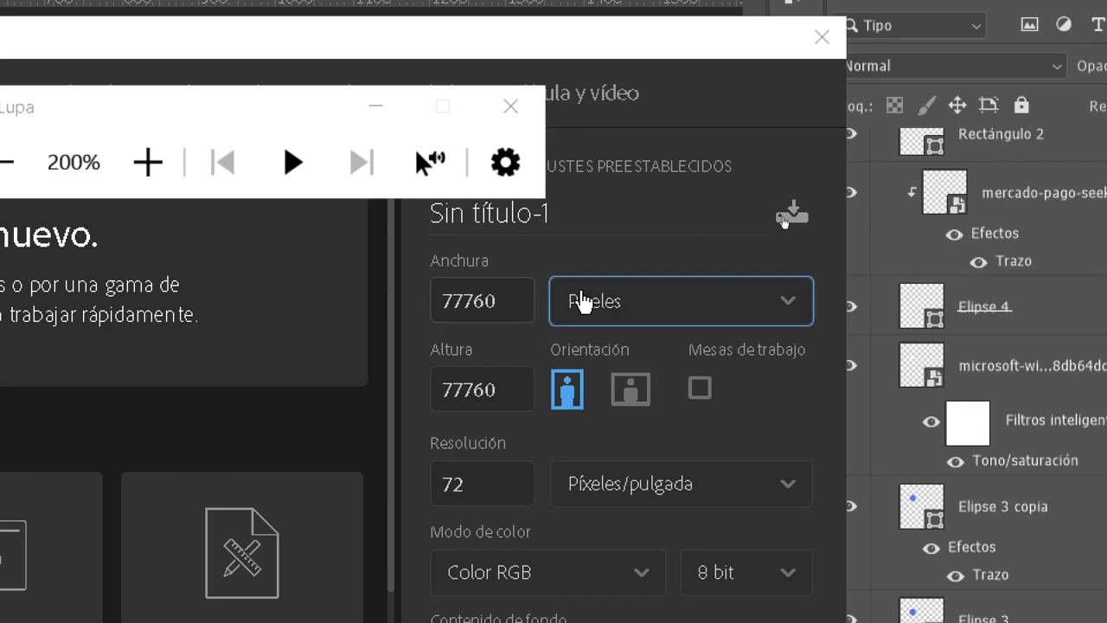
double_click(502, 302)
type("108")
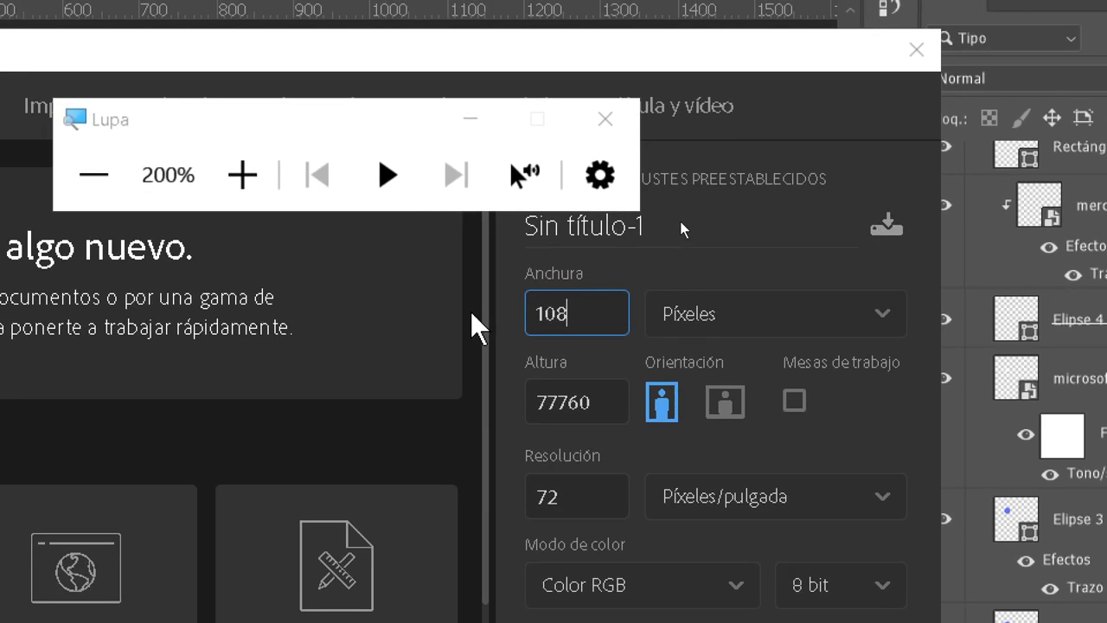
type("0")
left_click_drag(601, 408, 500, 424)
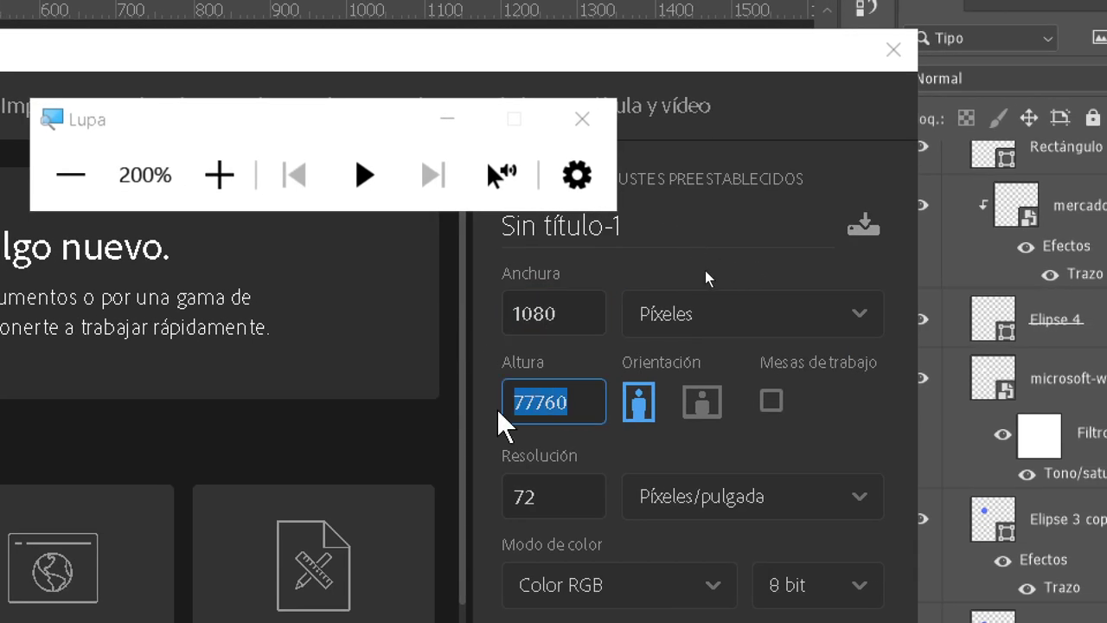
type("1080")
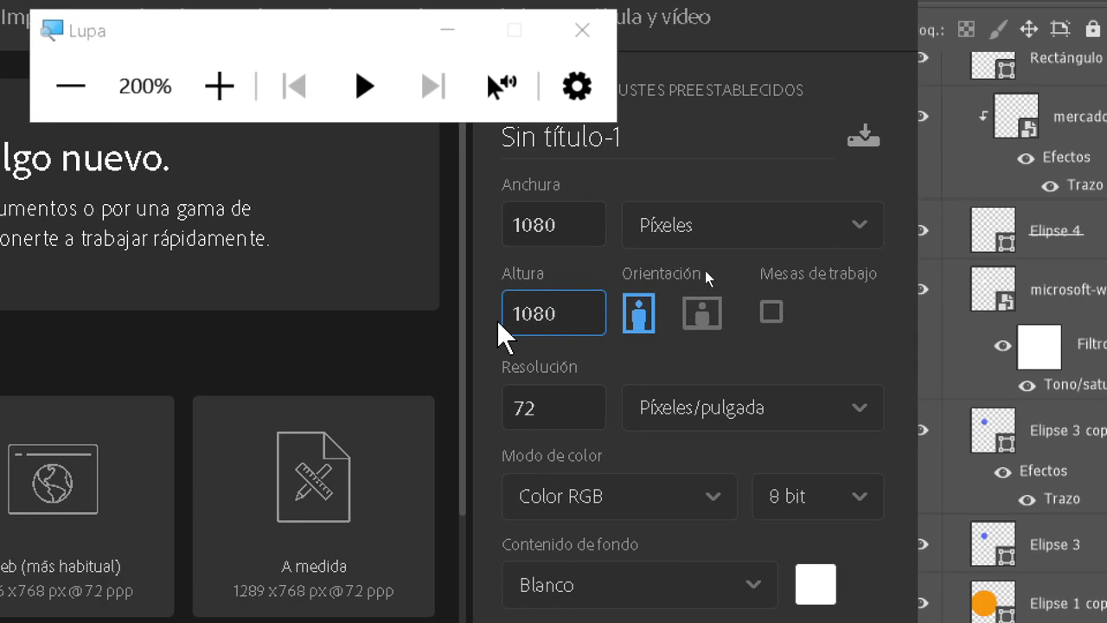
left_click(559, 372)
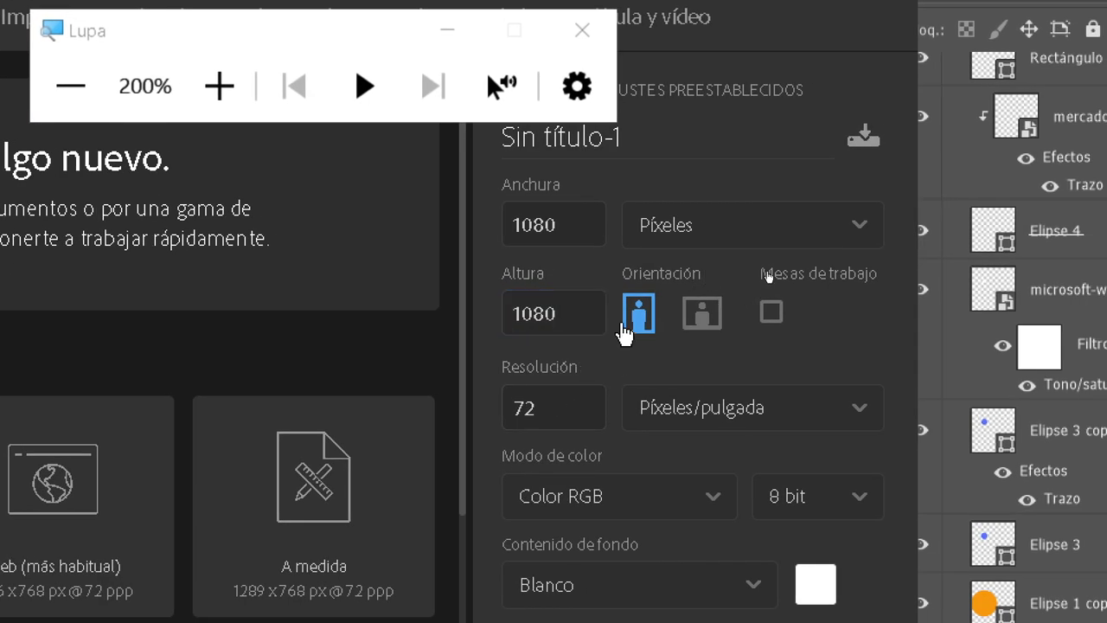
left_click_drag(509, 386, 569, 403)
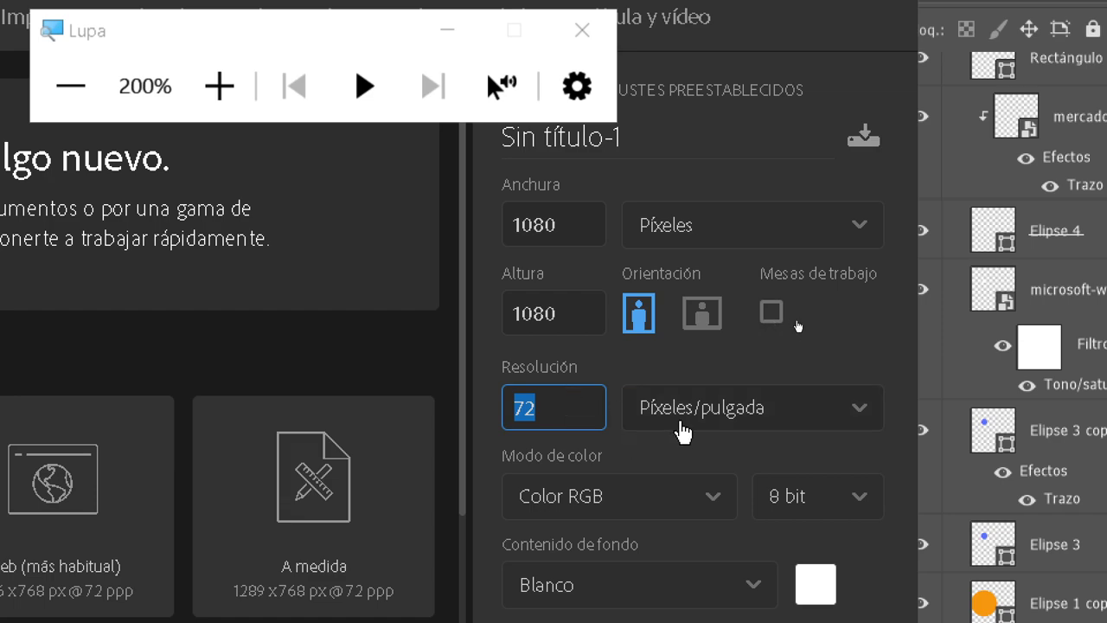
left_click(725, 426)
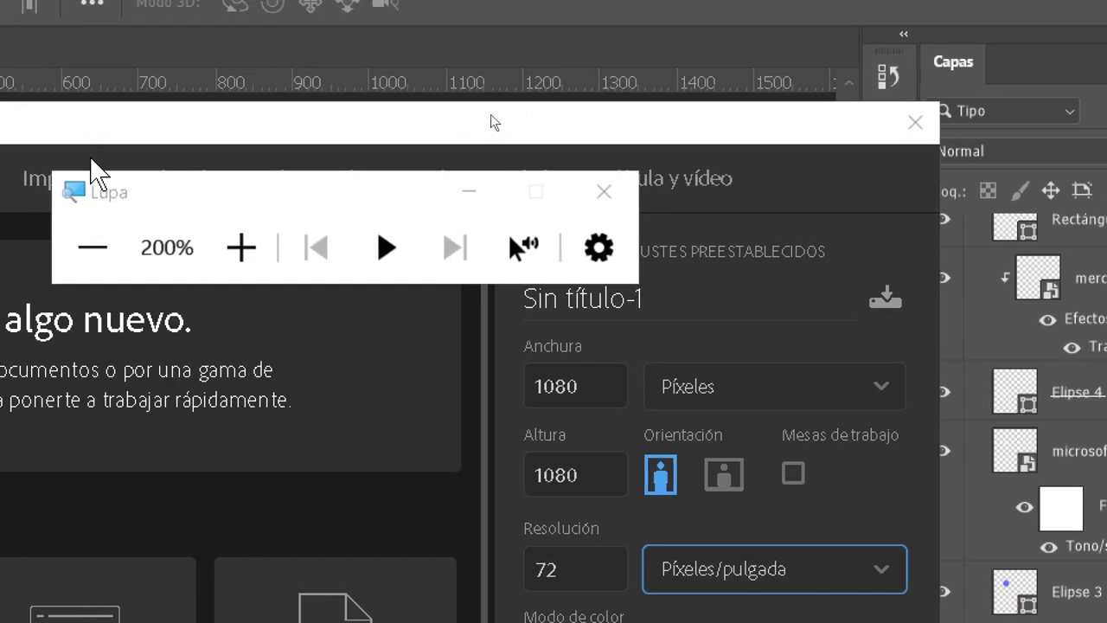
Create the white document, reset the magnifier to 100% and move it aside
left_click(495, 153)
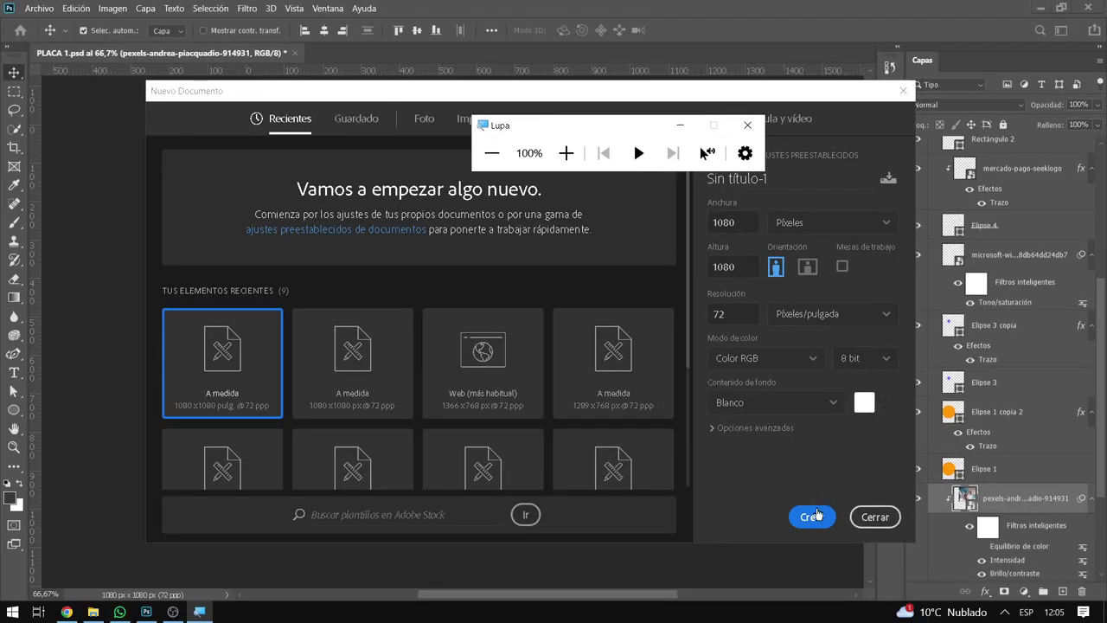
left_click(814, 516)
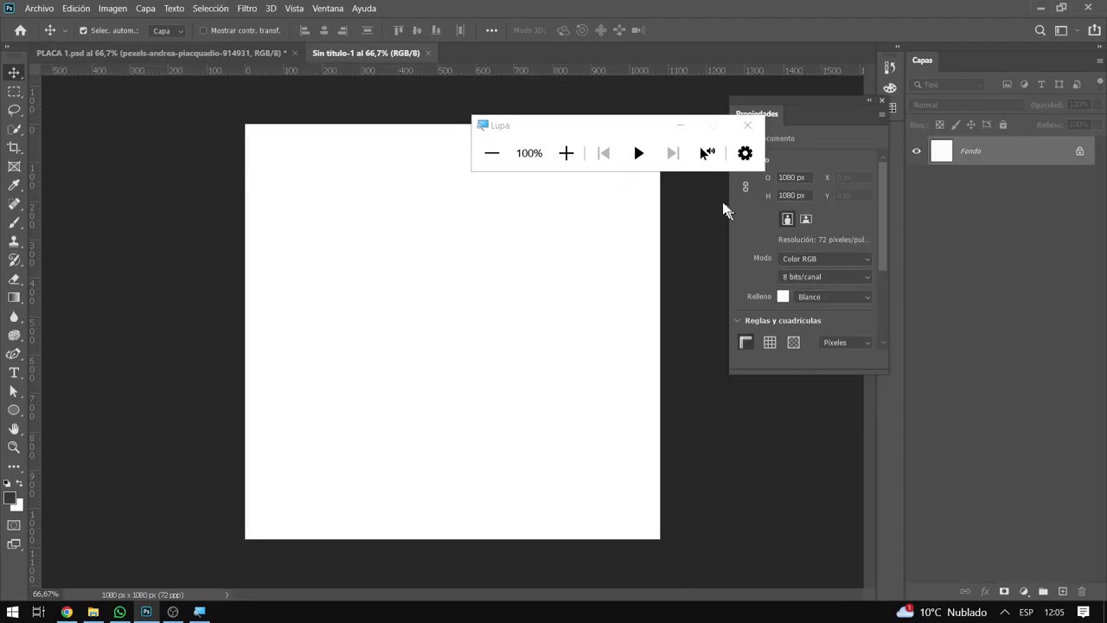
left_click(618, 127)
left_click_drag(617, 128, 853, 106)
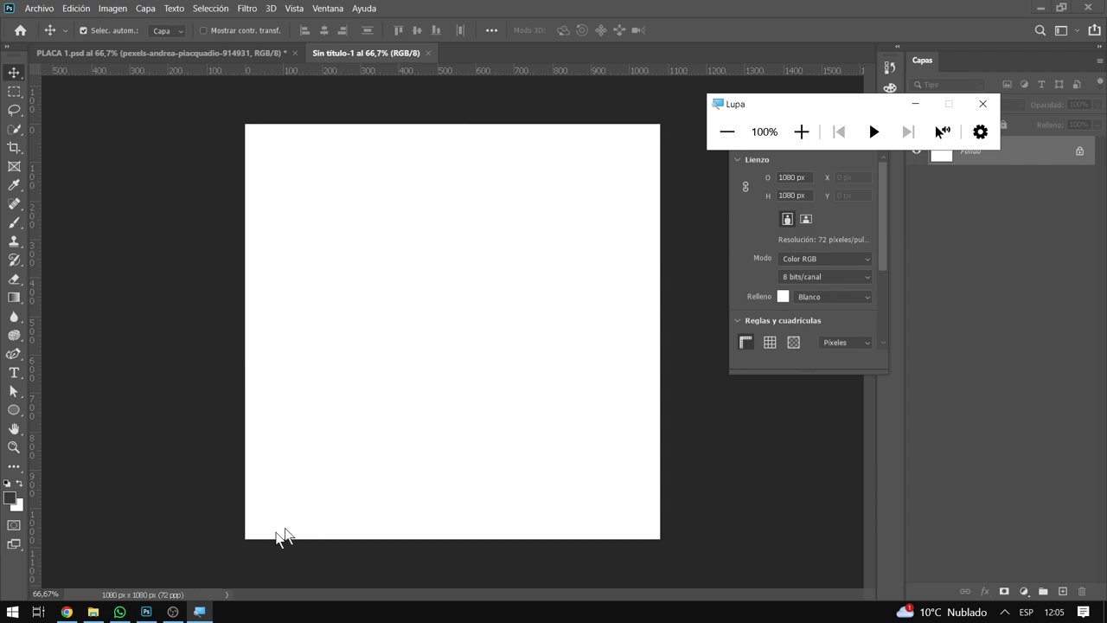
Save the WhatsApp flyer image to the Desktop as 223, then return to Photoshop
left_click(121, 612)
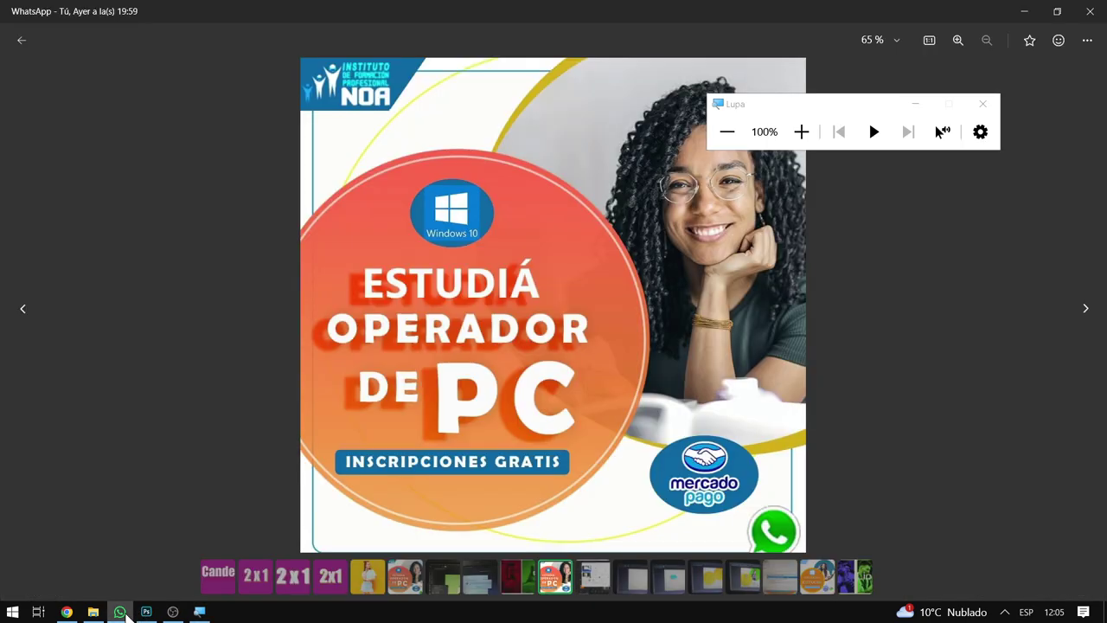
right_click(556, 298)
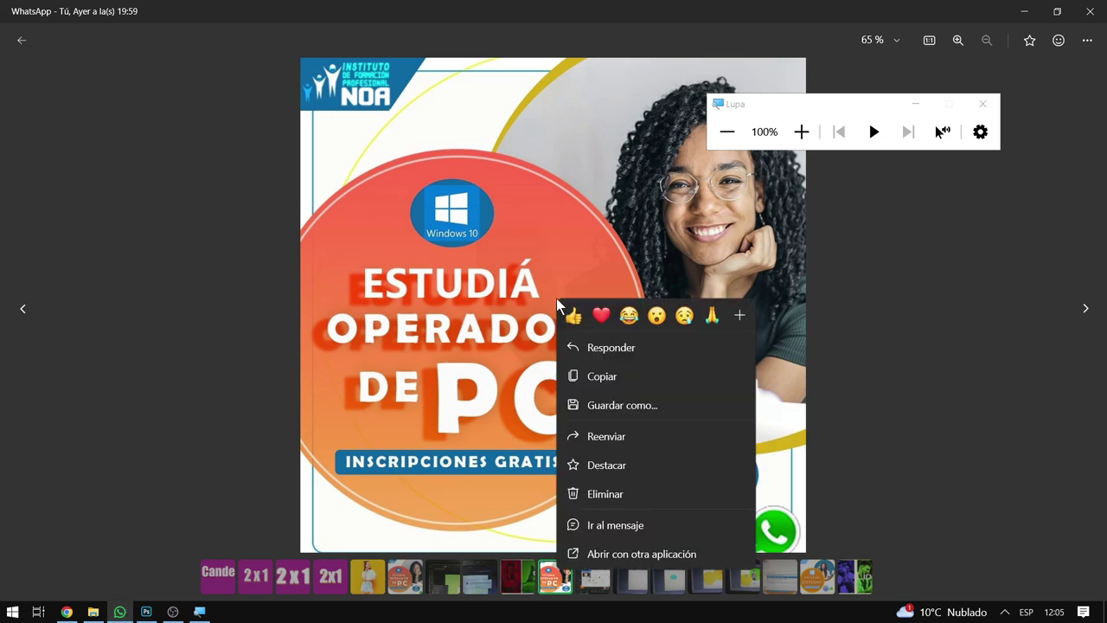
left_click(629, 406)
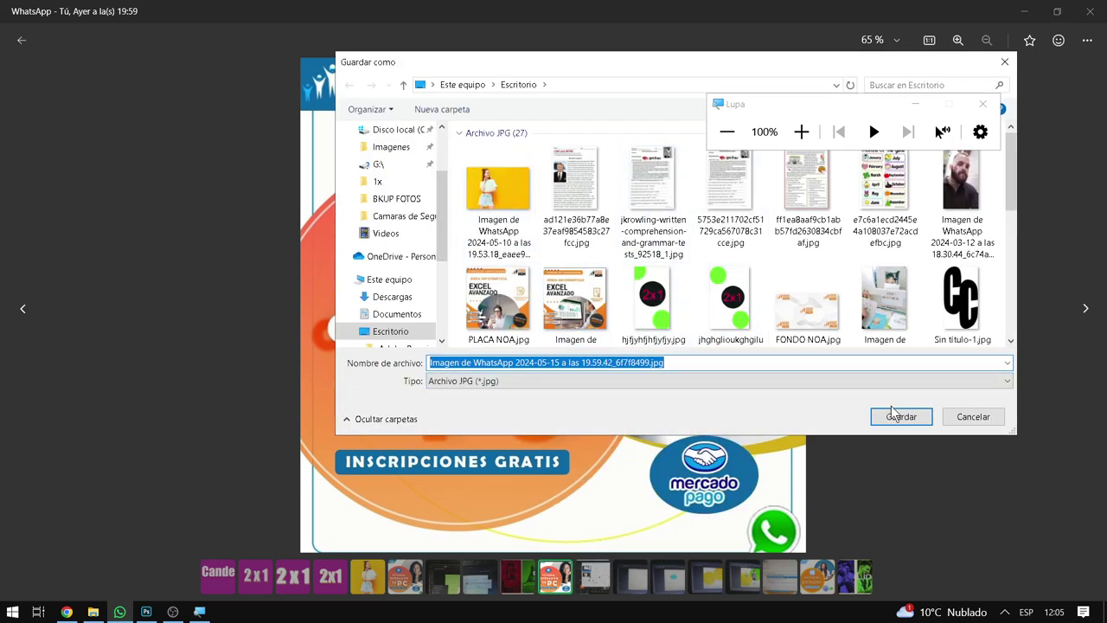
type("223")
key("Return")
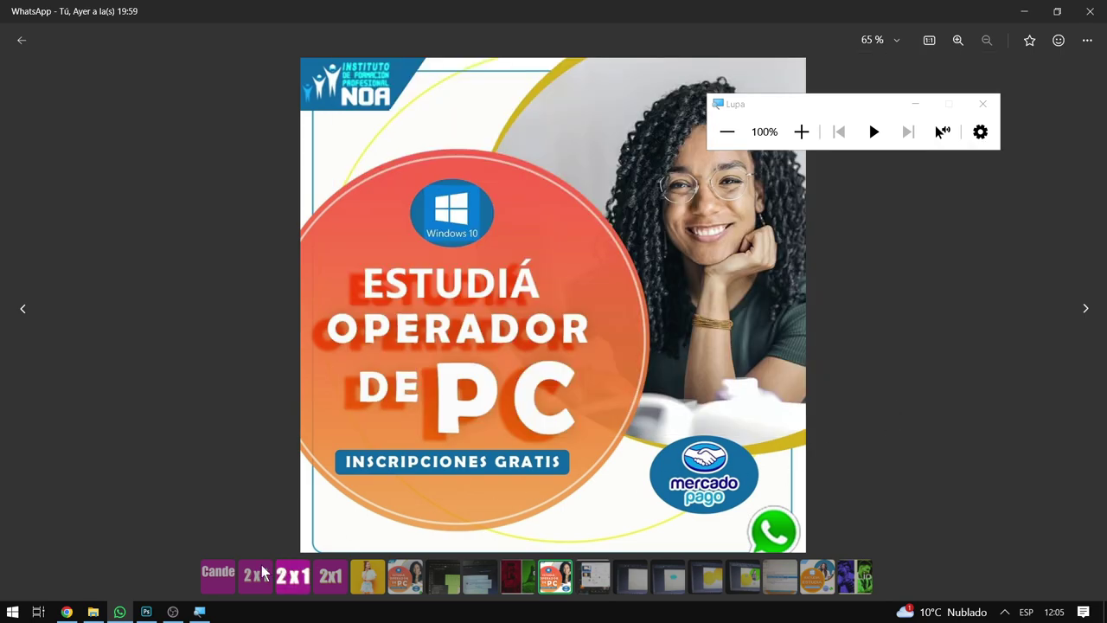
left_click(145, 611)
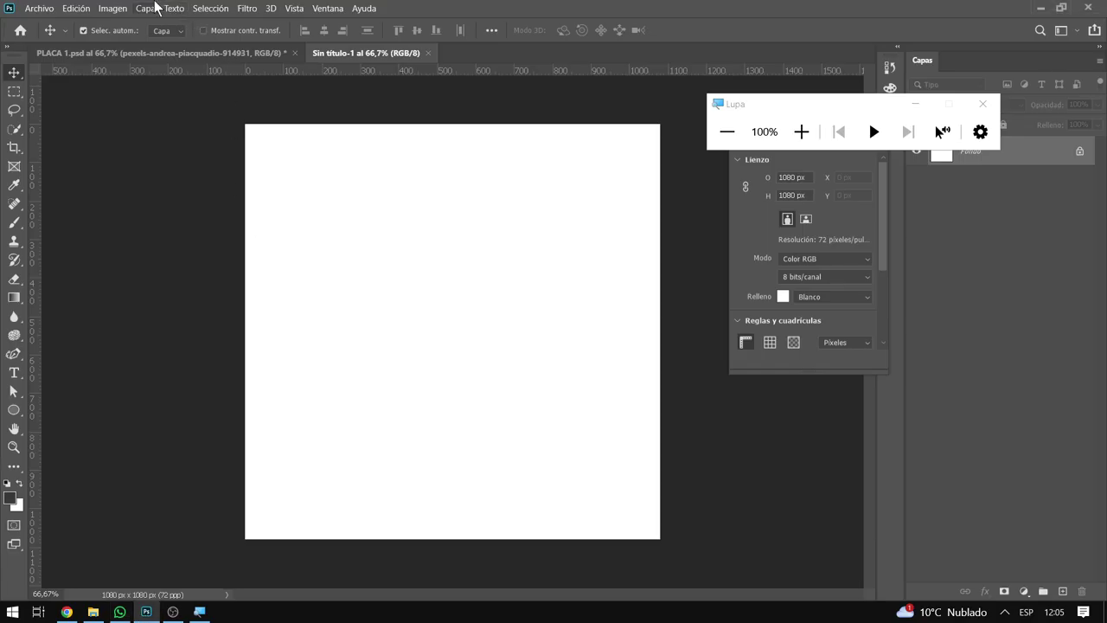
Place 223.jpg from Escritorio as an embedded image on the canvas
left_click(39, 8)
left_click(130, 280)
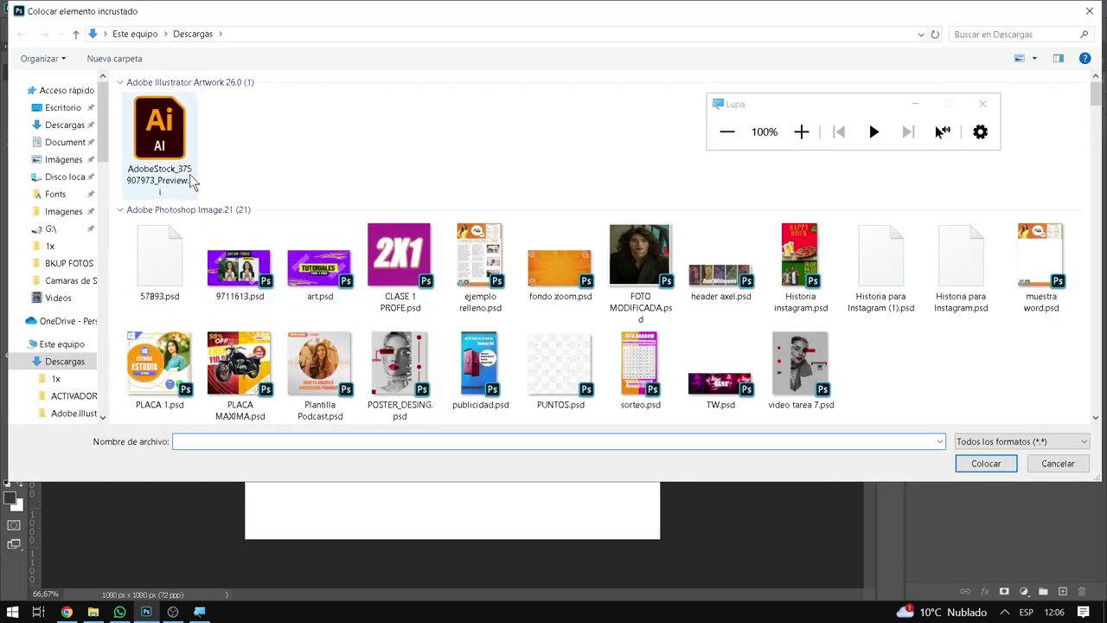
left_click(64, 111)
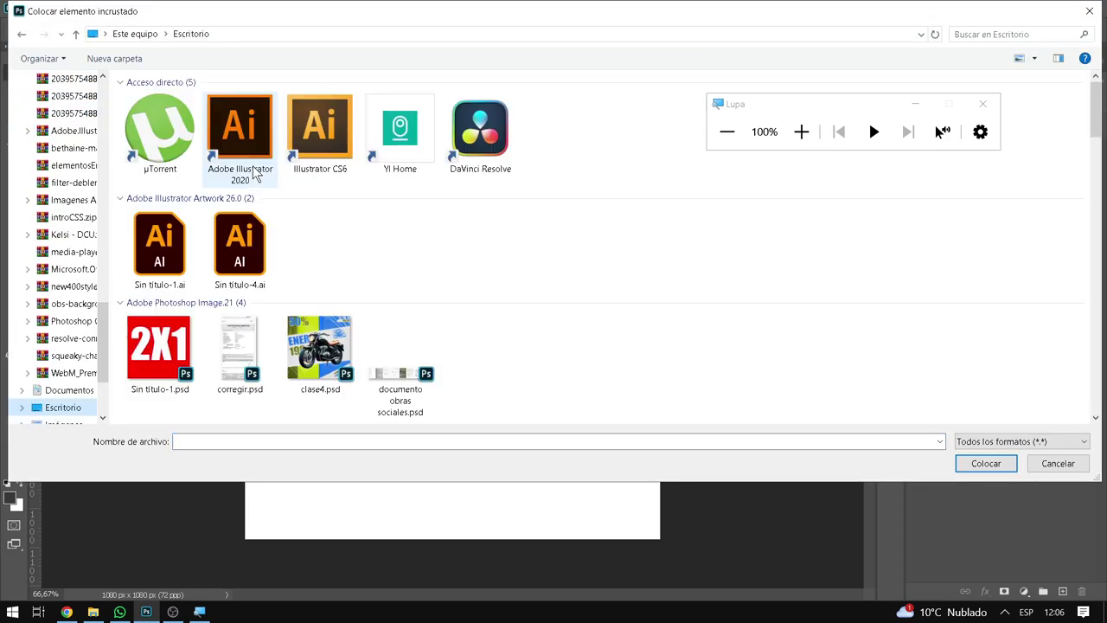
scroll(278, 212, "down", 1)
scroll(278, 212, "down", 2)
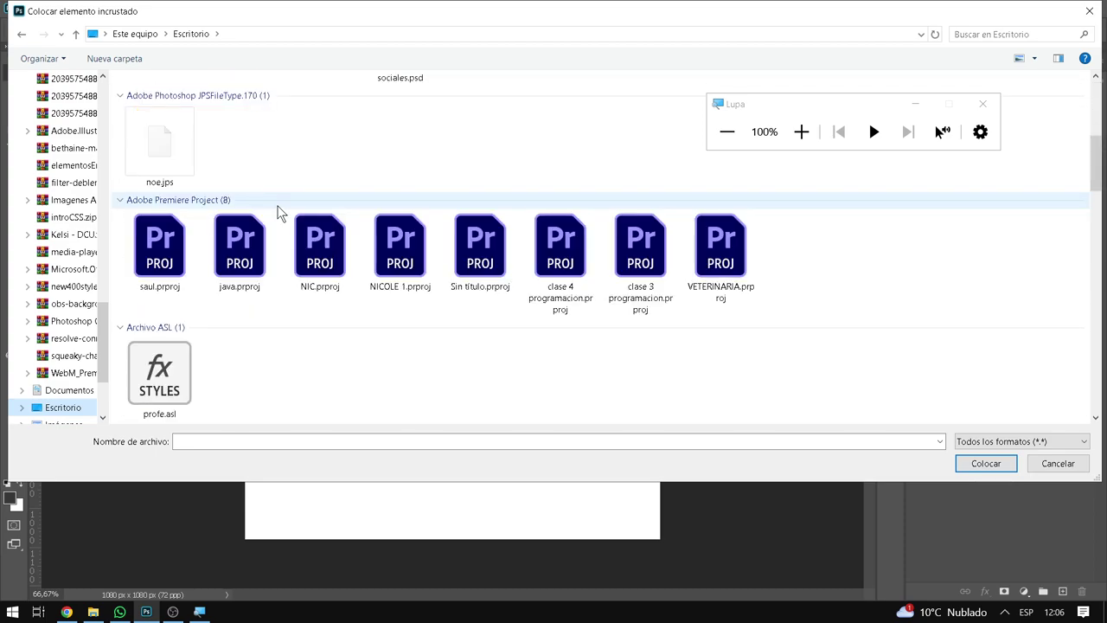
scroll(279, 216, "down", 3)
double_click(149, 223)
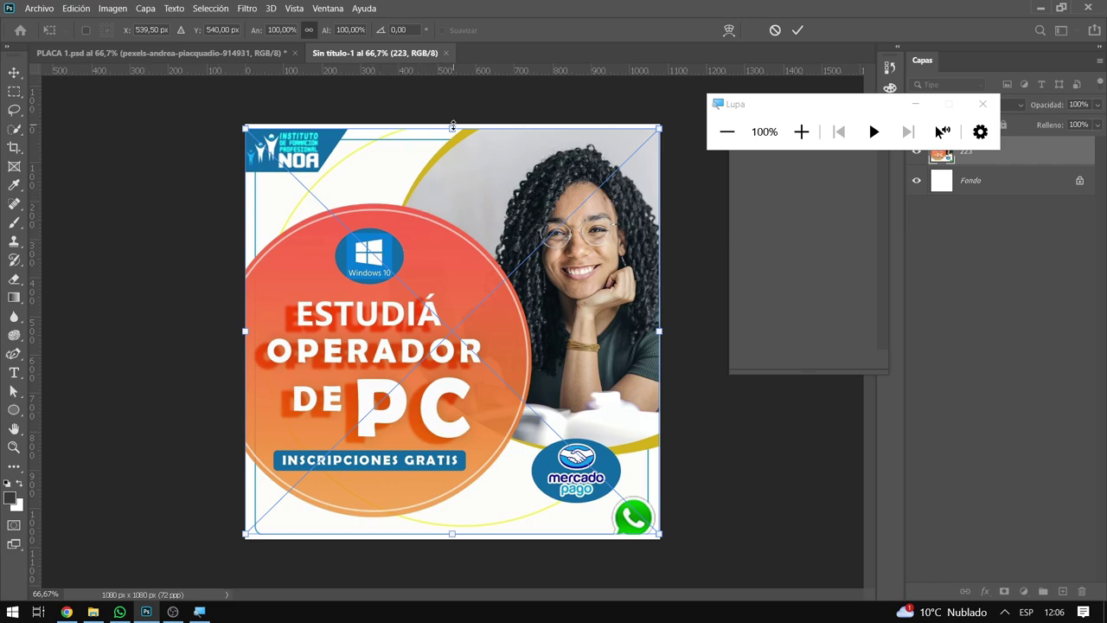
Commit the placed 223 image and lock all of its layer
left_click_drag(452, 126, 453, 121)
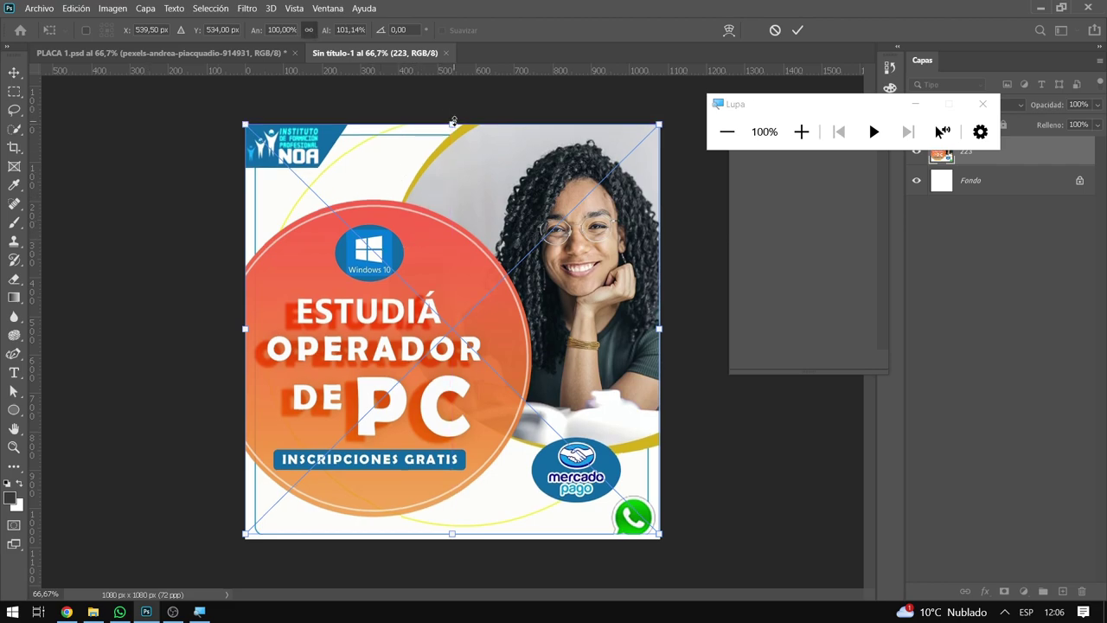
left_click_drag(860, 106, 877, 413)
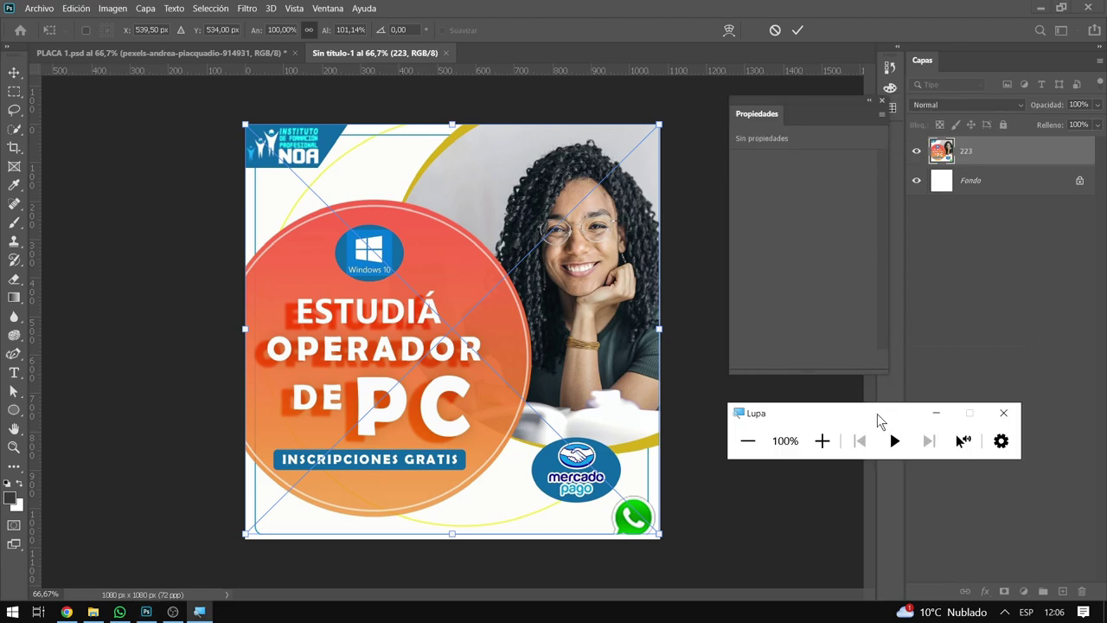
left_click(821, 441)
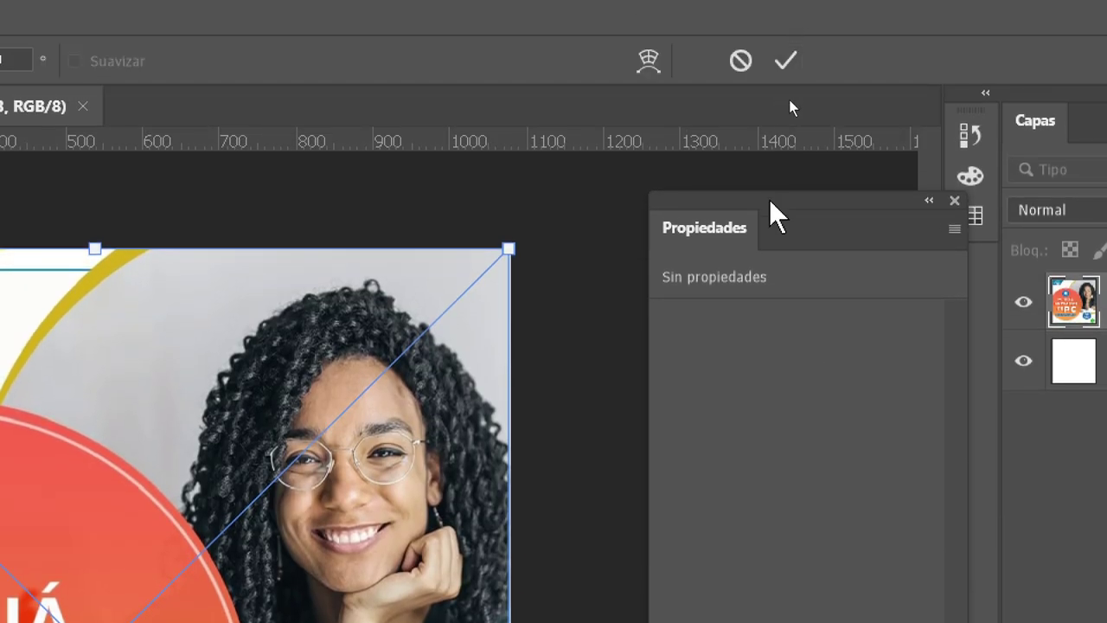
left_click(785, 54)
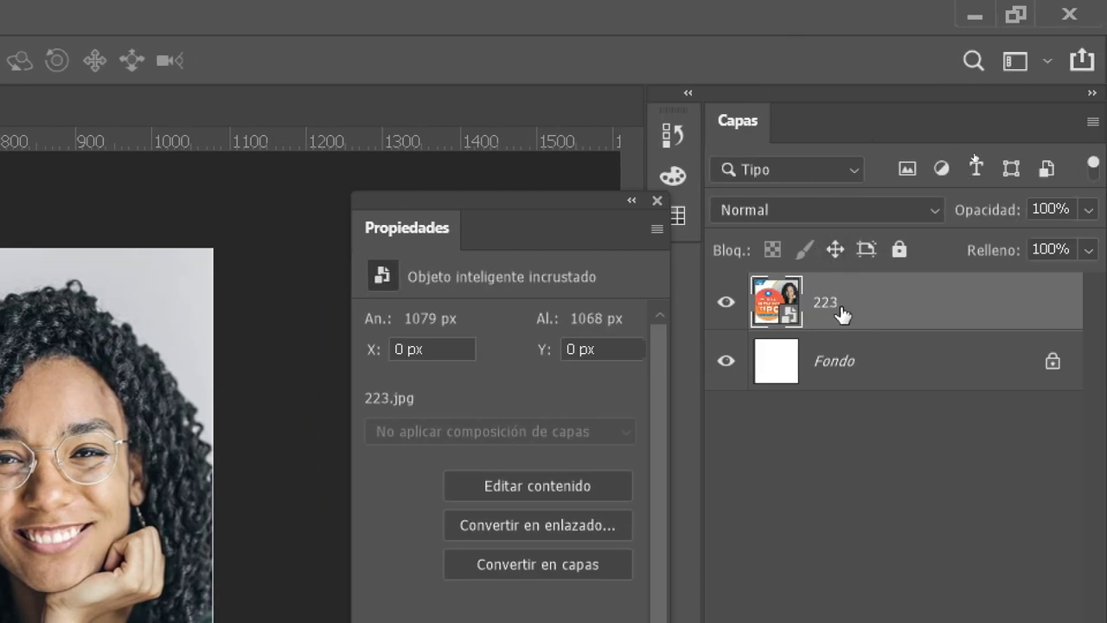
left_click(899, 250)
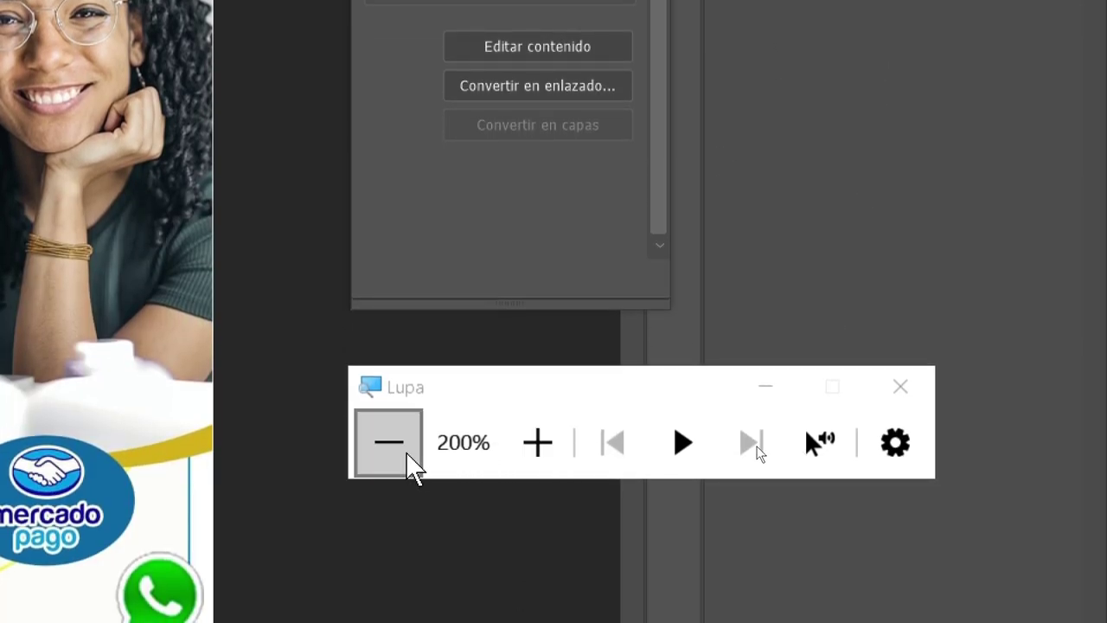
left_click(754, 448)
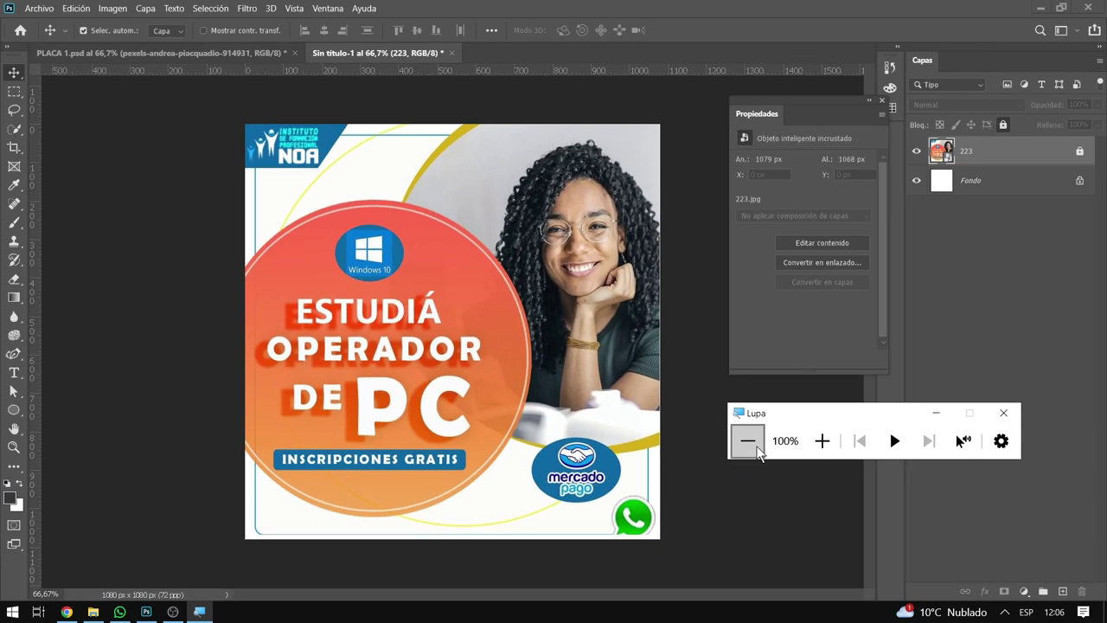
Select the Ellipse Tool from the shape tools flyout
left_click(14, 419)
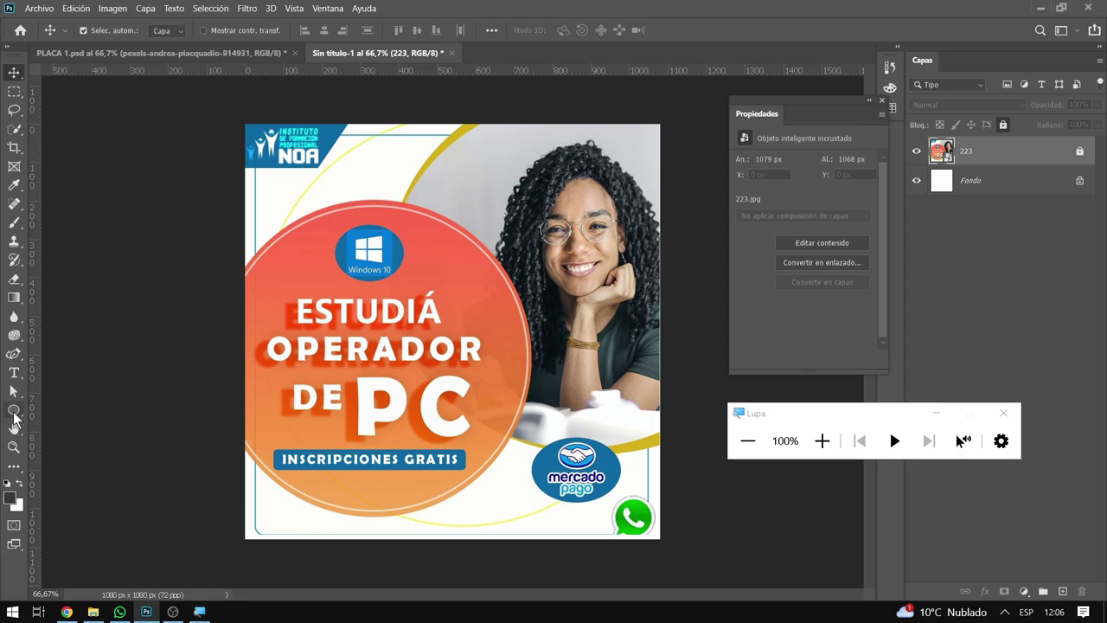
left_click(14, 413)
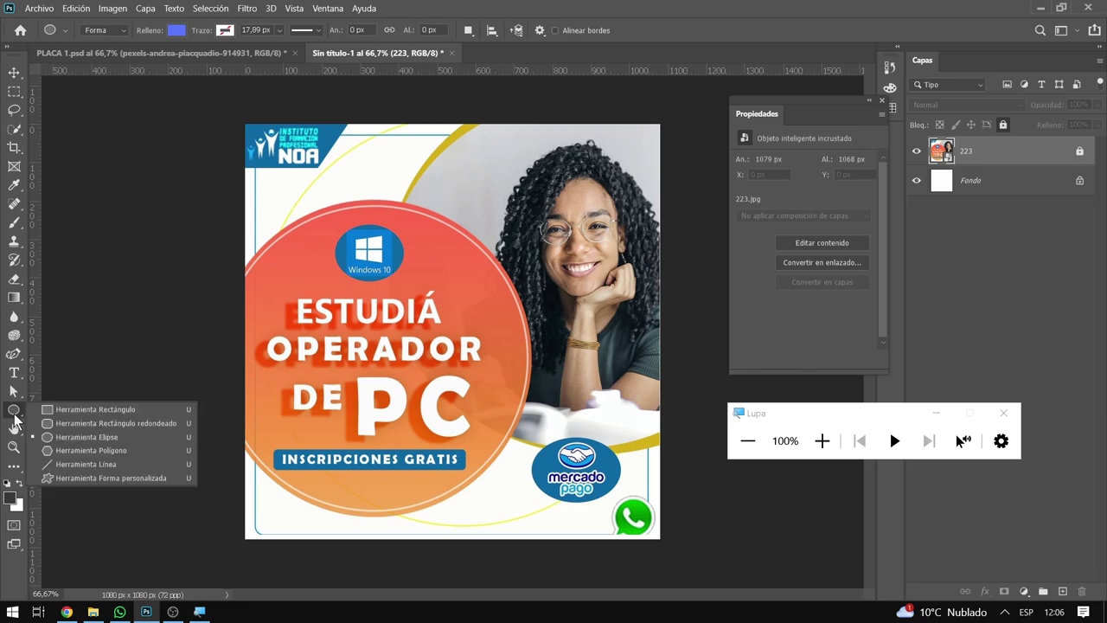
left_click(104, 437)
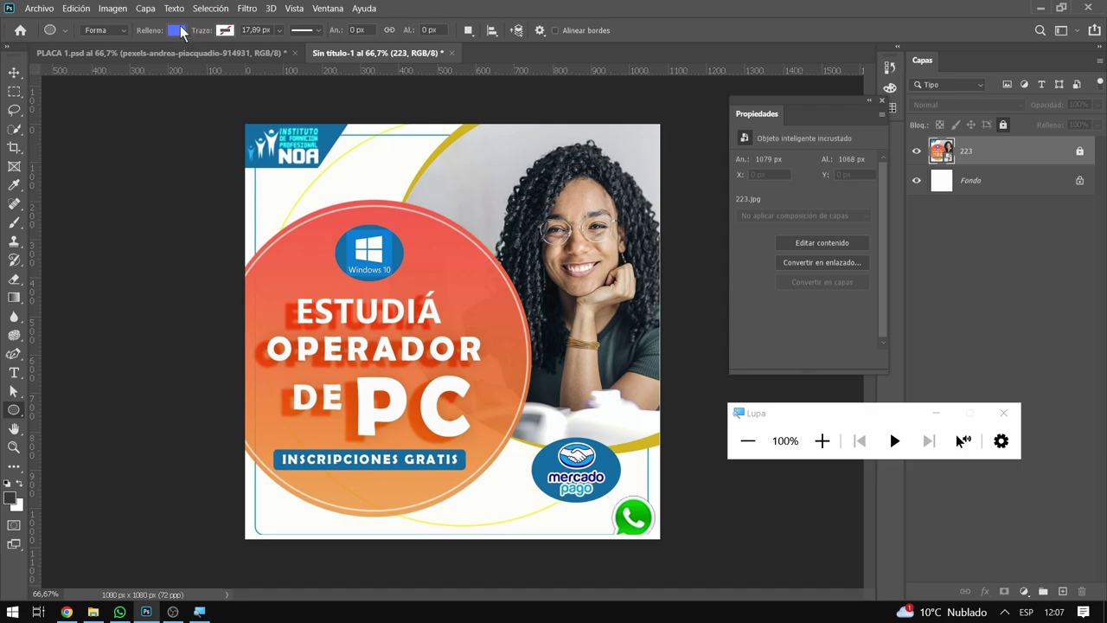
left_click(830, 432)
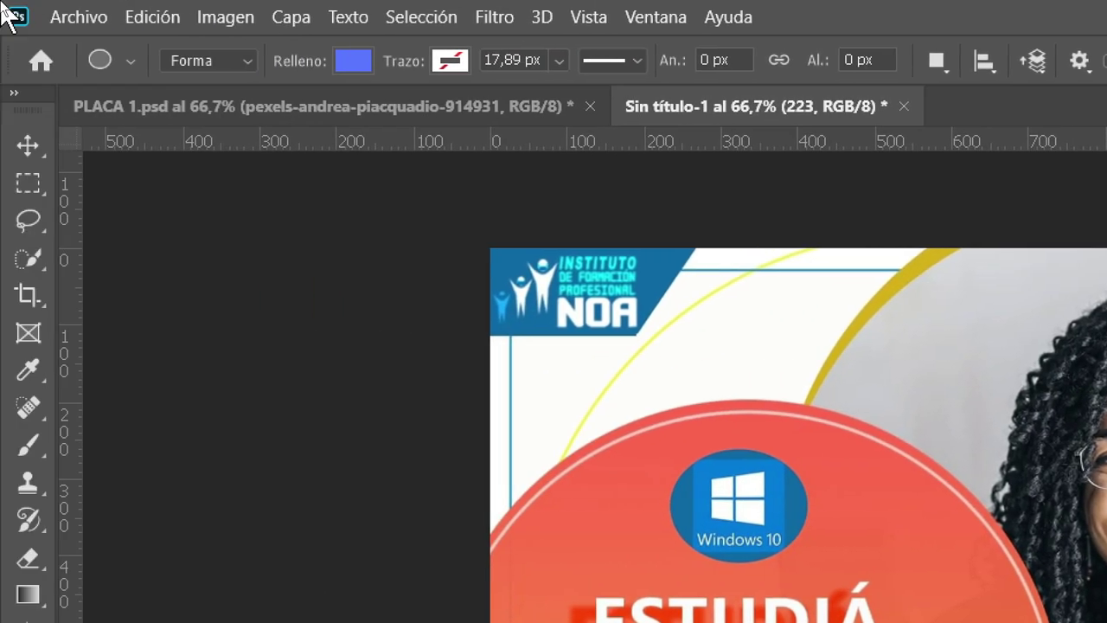
Set the shape fill colour to orange #ed8b0c
left_click(363, 68)
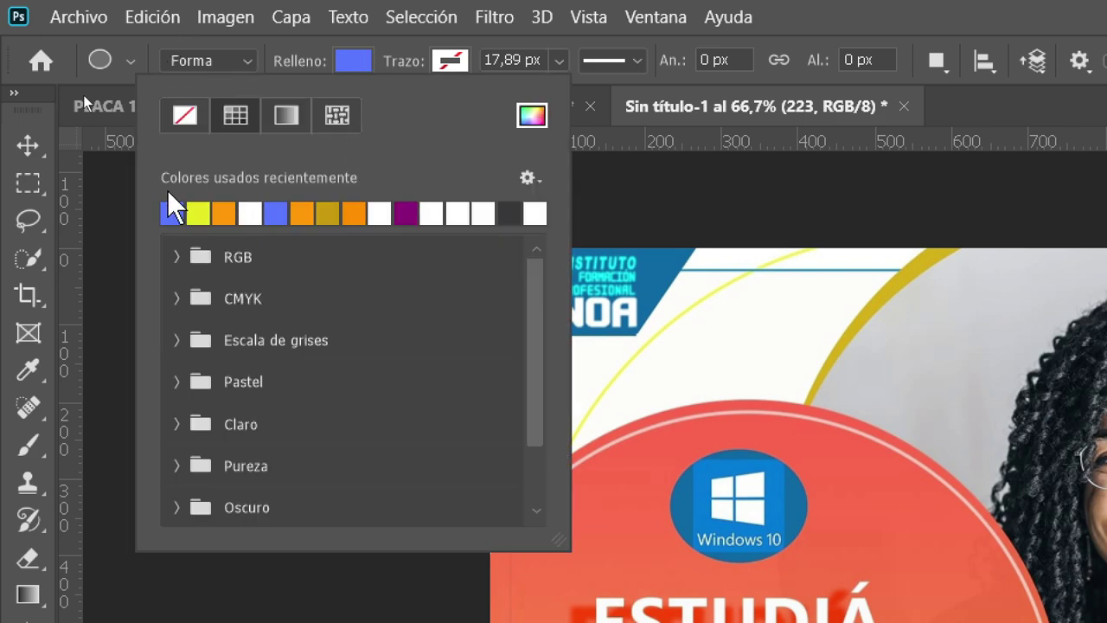
left_click(532, 117)
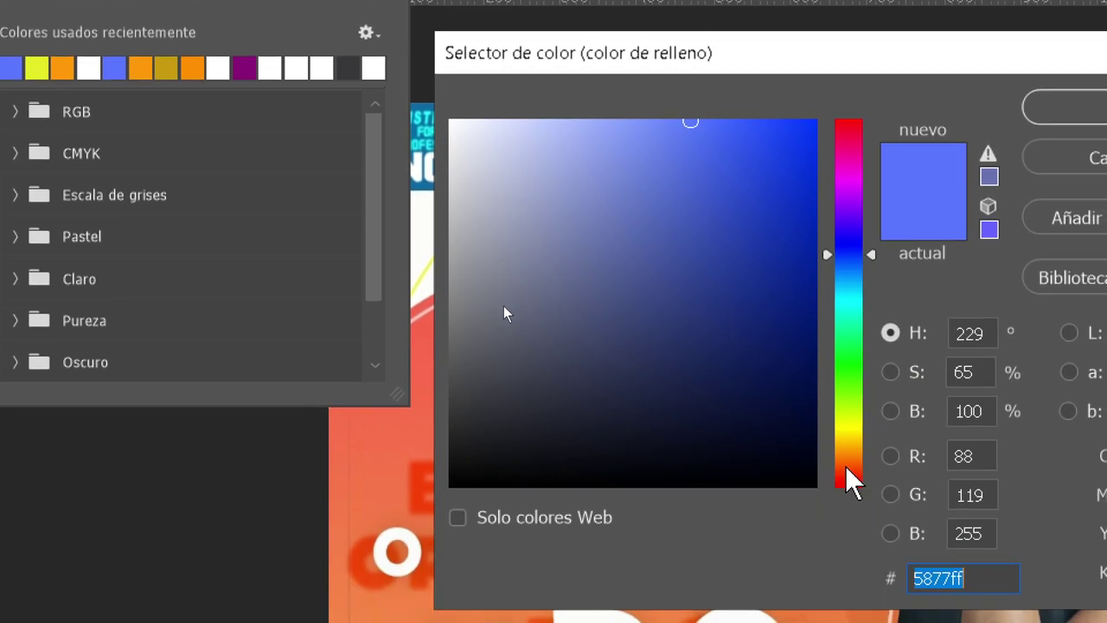
left_click(856, 453)
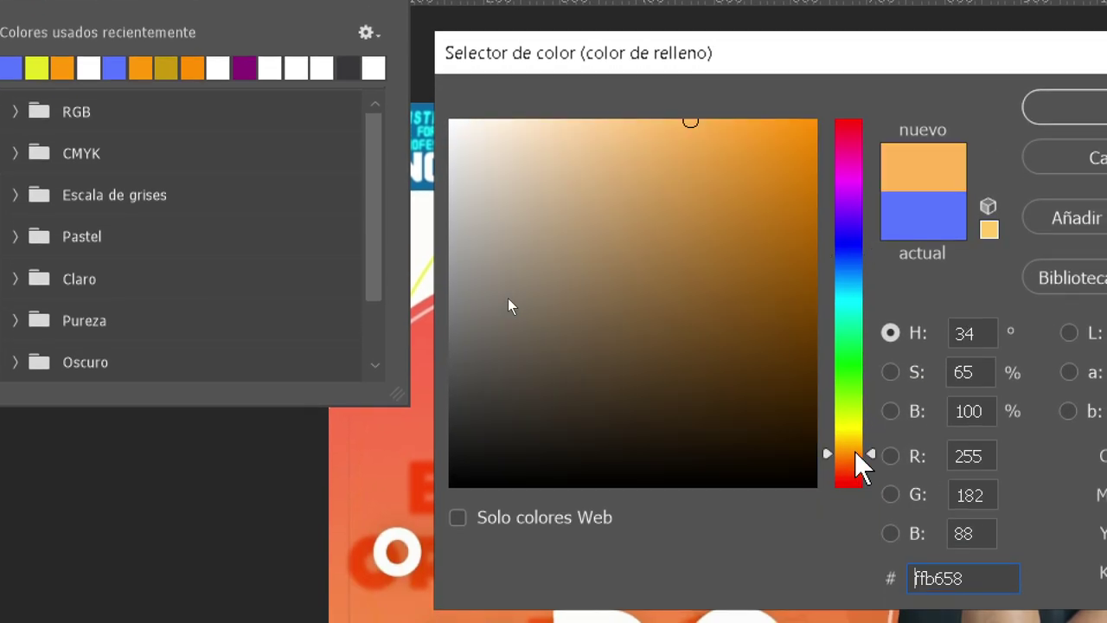
mouse_move(692, 121)
left_mouse_down()
mouse_move(798, 168)
mouse_move(798, 145)
left_mouse_up()
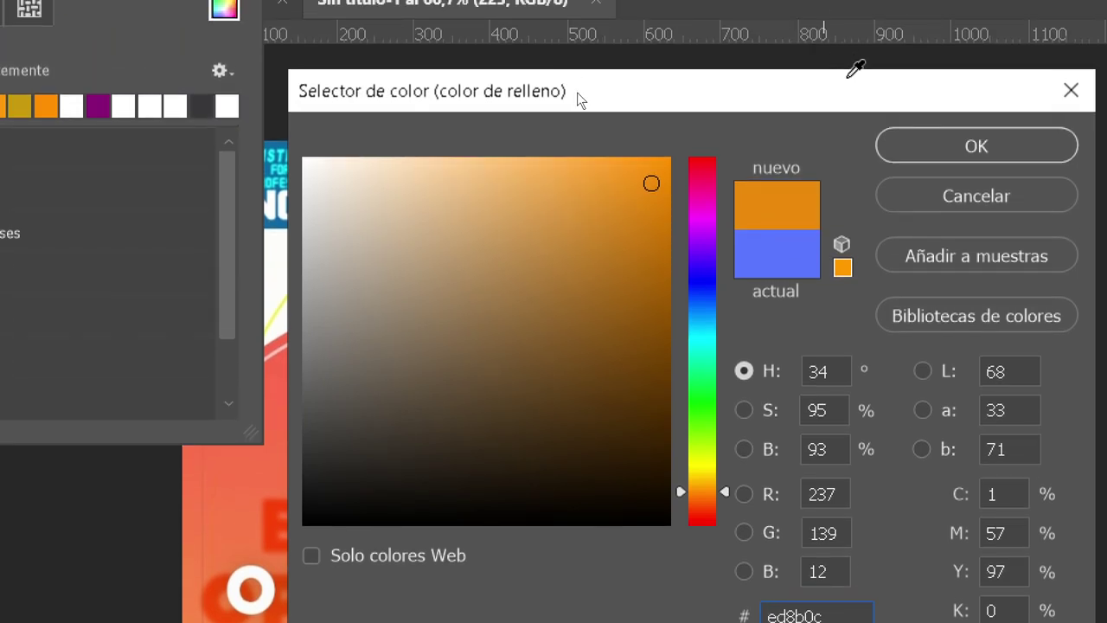
left_click(938, 160)
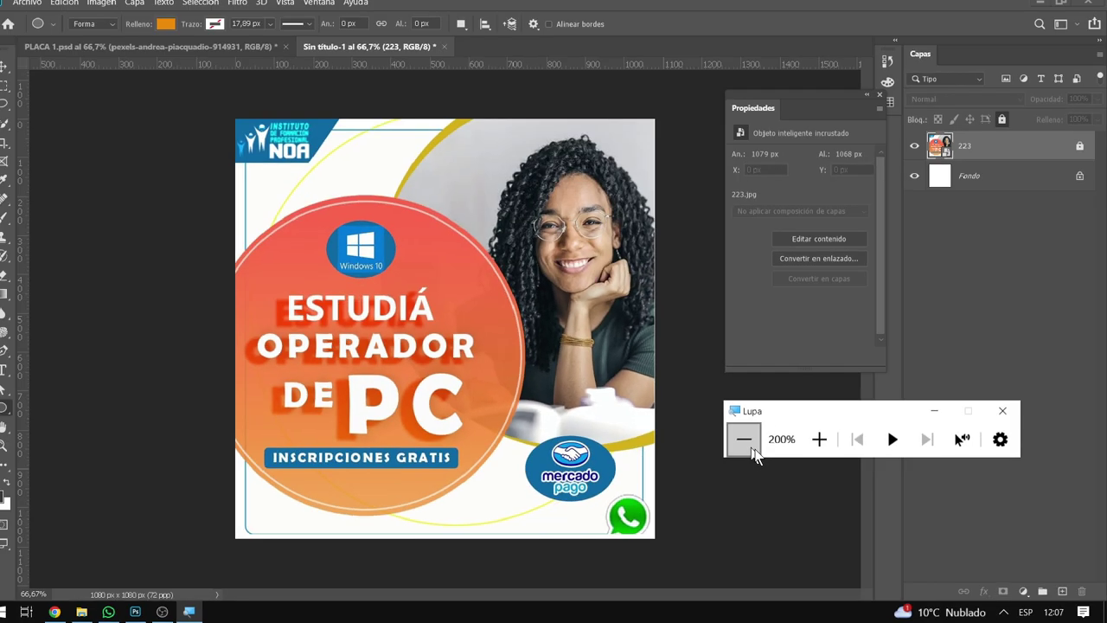
left_click(745, 441)
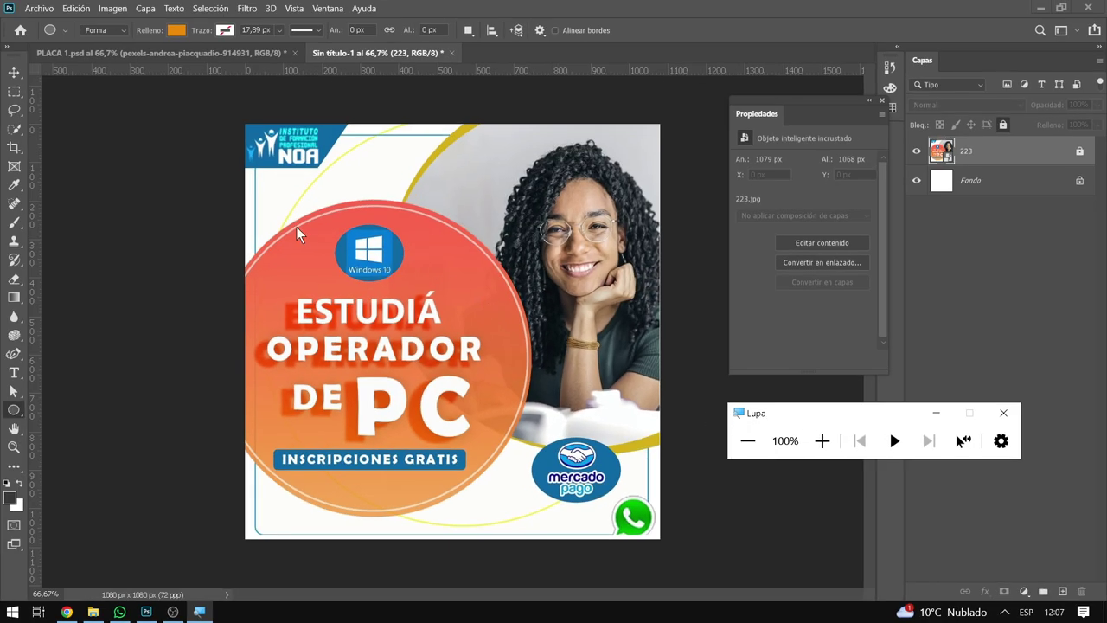
Draw an orange circle over the red one, scaling it to about 127% and shifting it up-left
left_click(267, 219)
left_click_drag(268, 230, 510, 478)
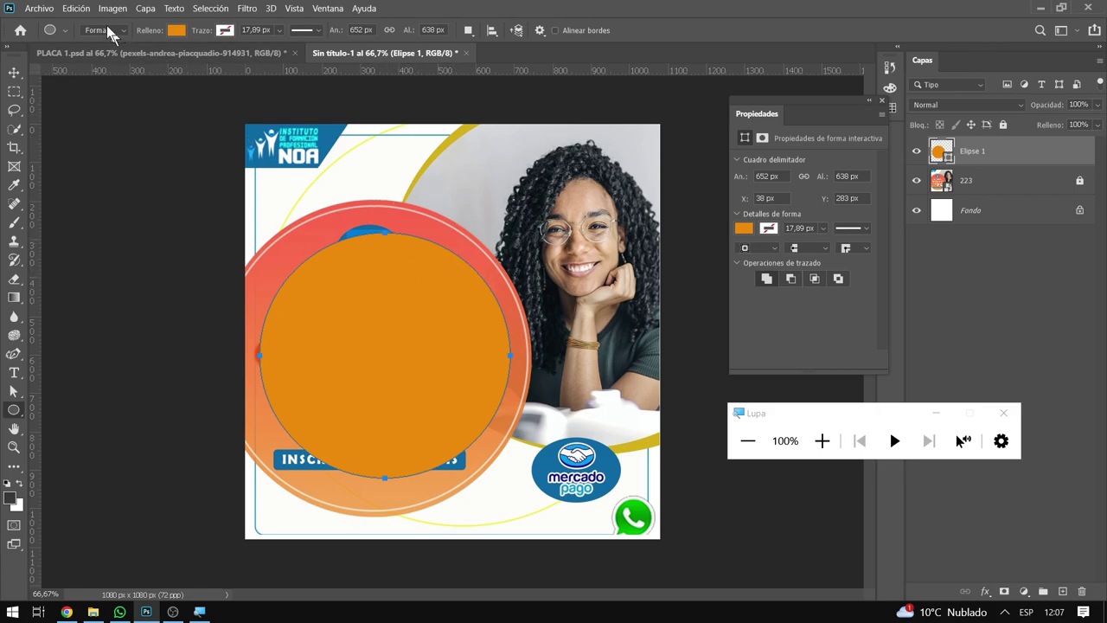
left_click(76, 8)
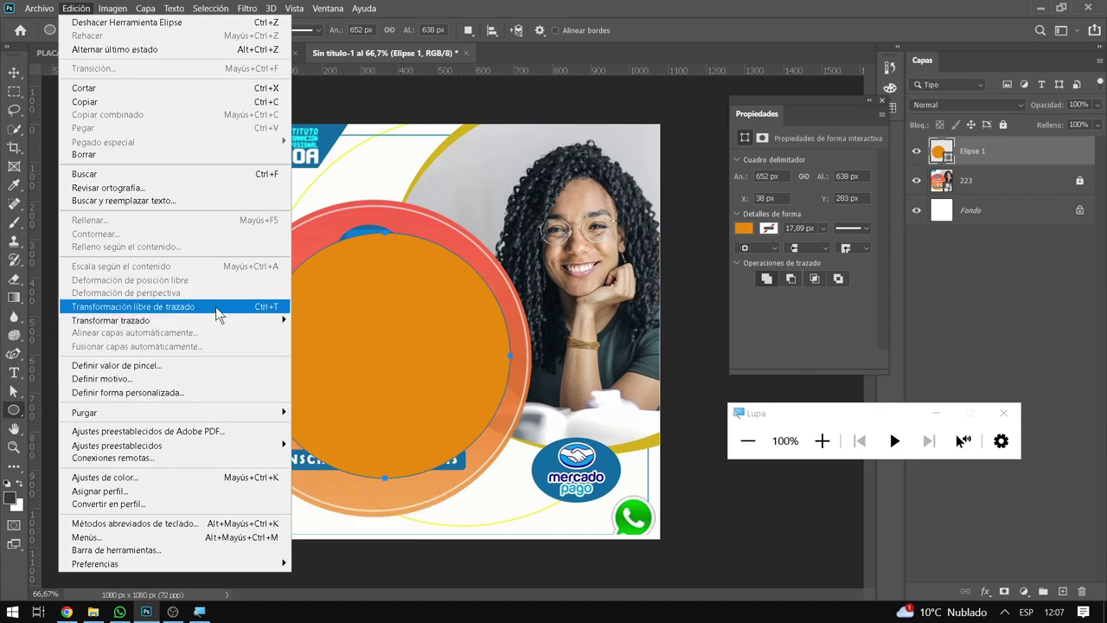
left_click(215, 306)
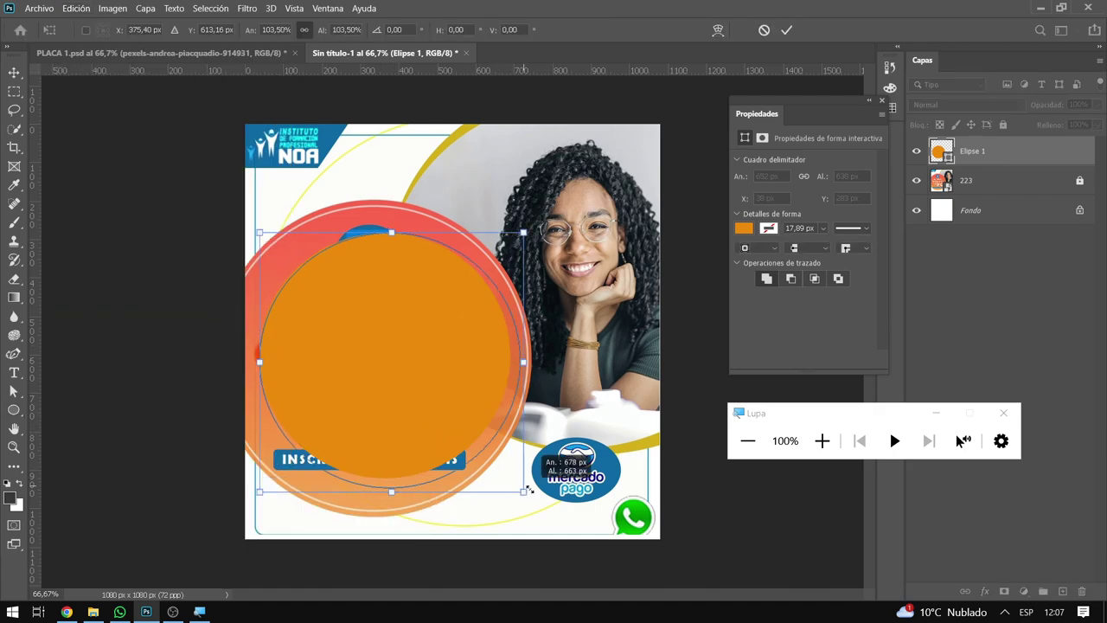
left_click_drag(509, 478, 551, 517)
left_click_drag(486, 449, 450, 419)
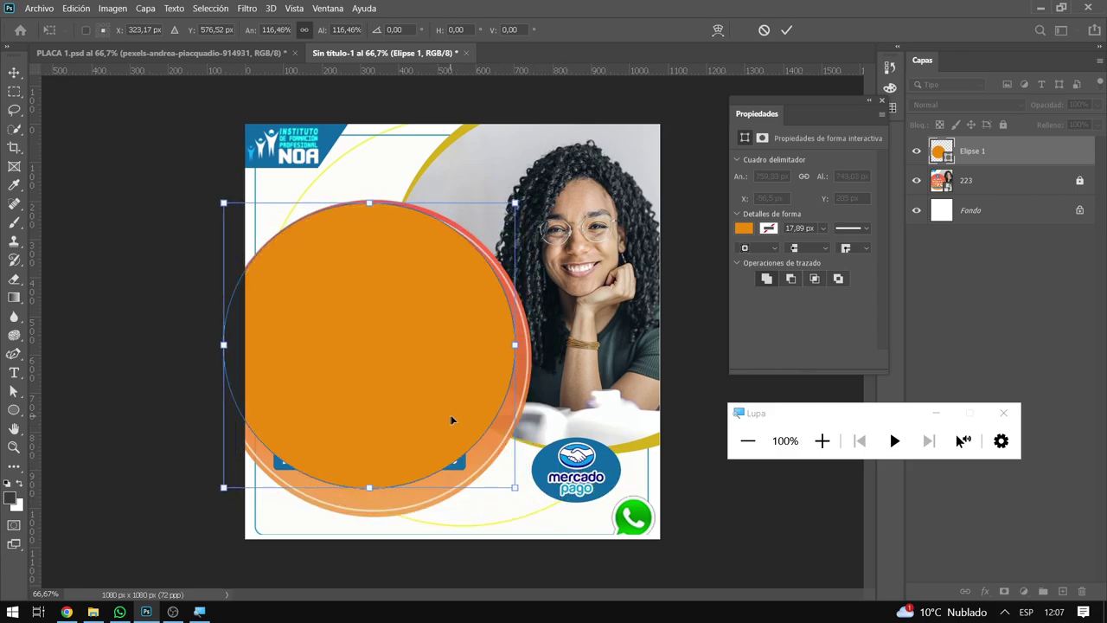
left_click_drag(514, 489, 540, 511)
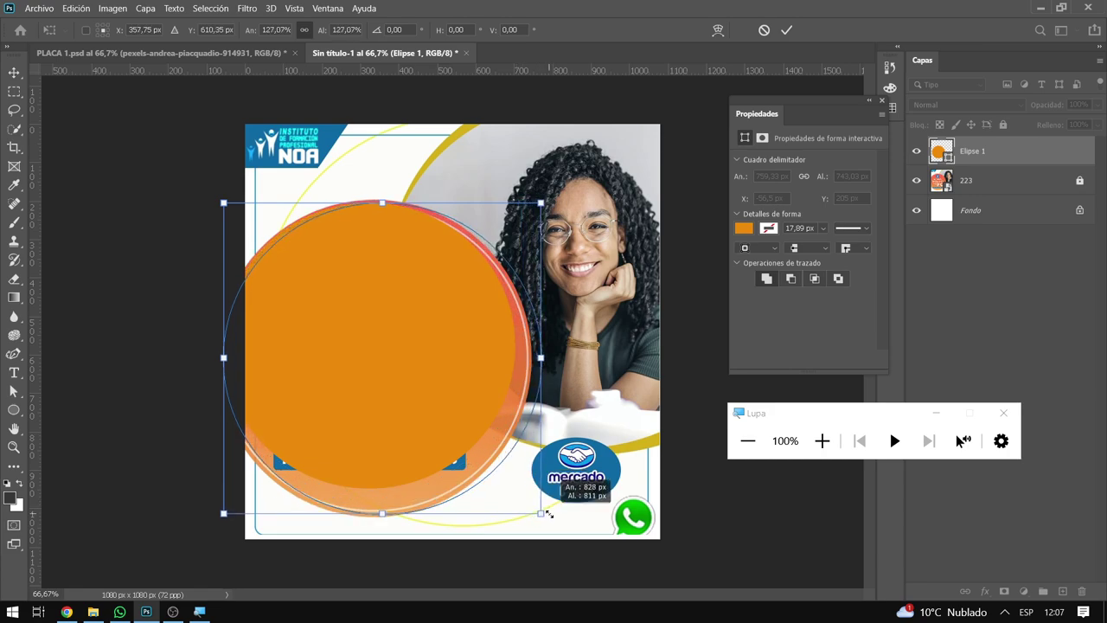
left_click_drag(467, 465, 454, 465)
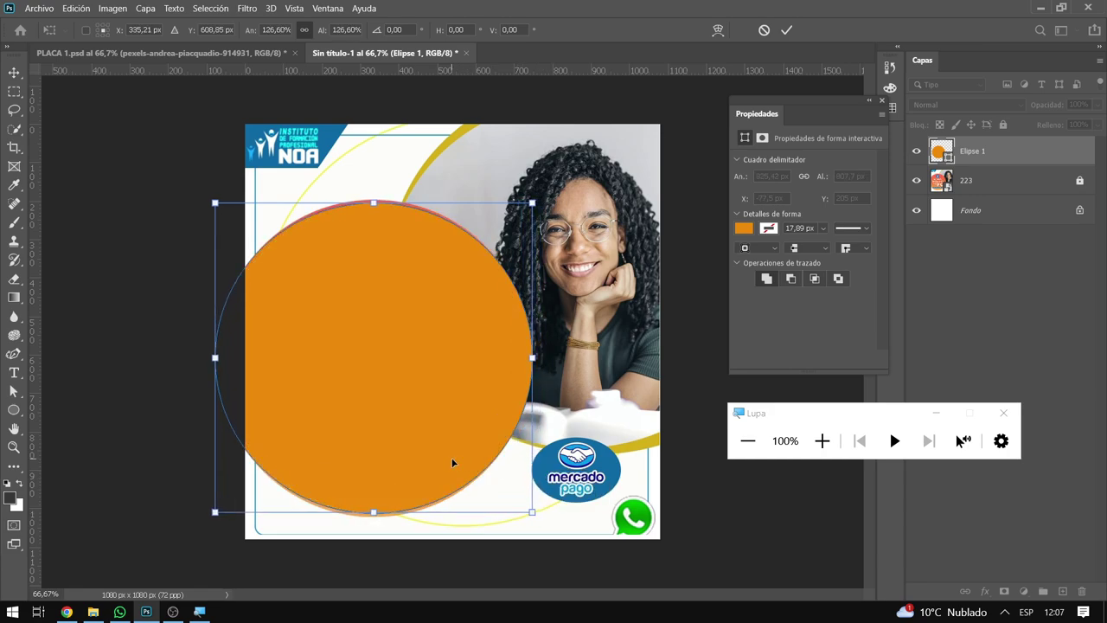
Apply the circle at 825.42 × 807.7 px and hide Elipse 1 to compare
left_click(823, 442)
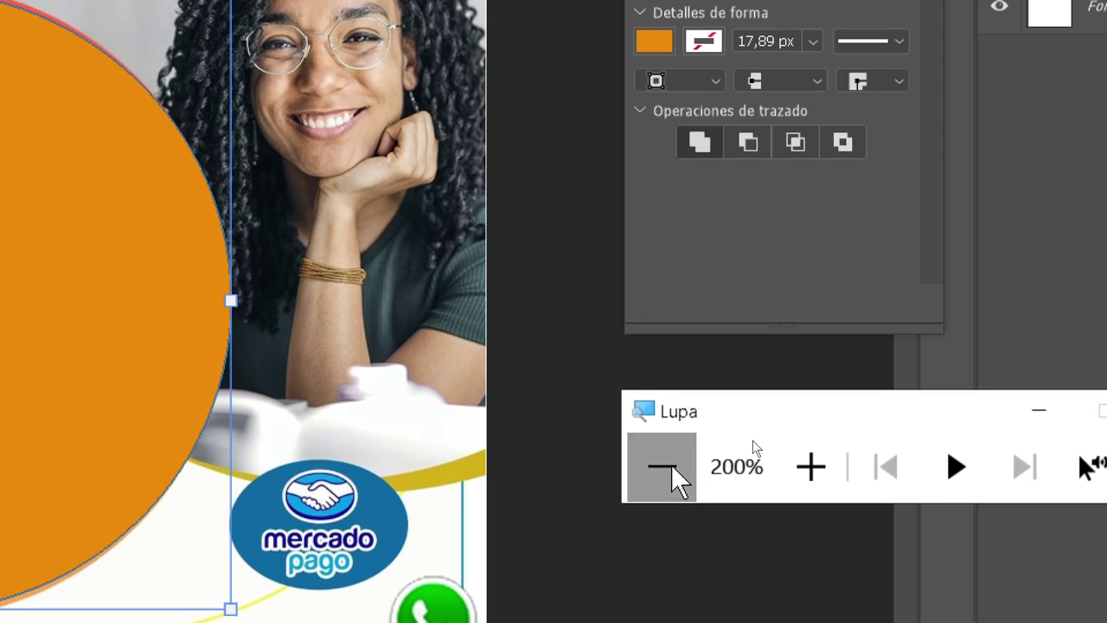
left_click(748, 441)
left_click(794, 35)
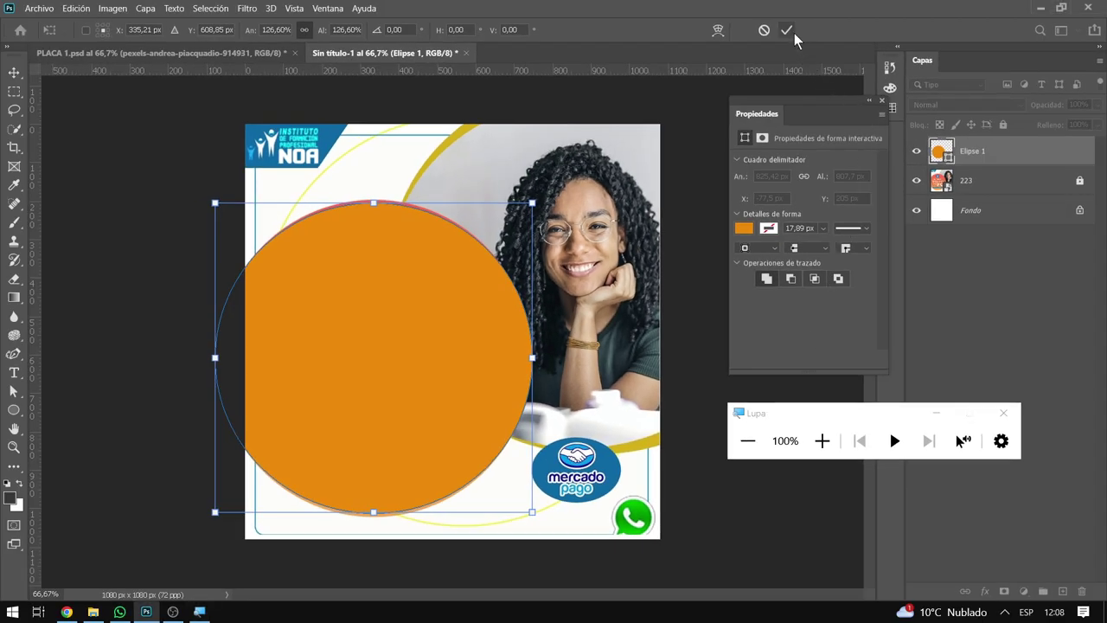
left_click(792, 32)
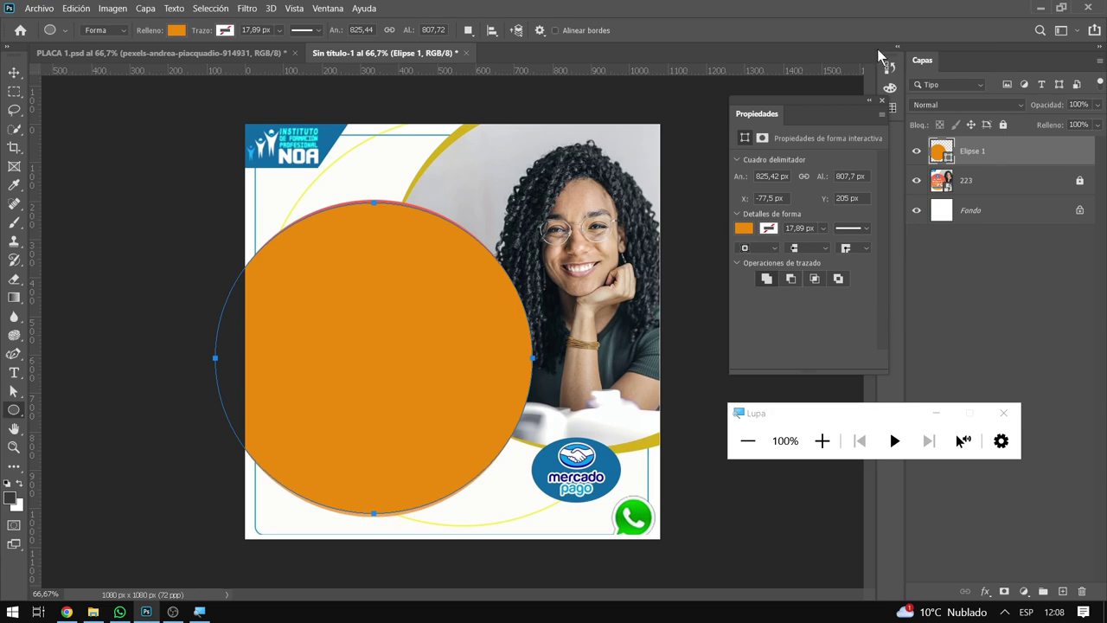
left_click(918, 151)
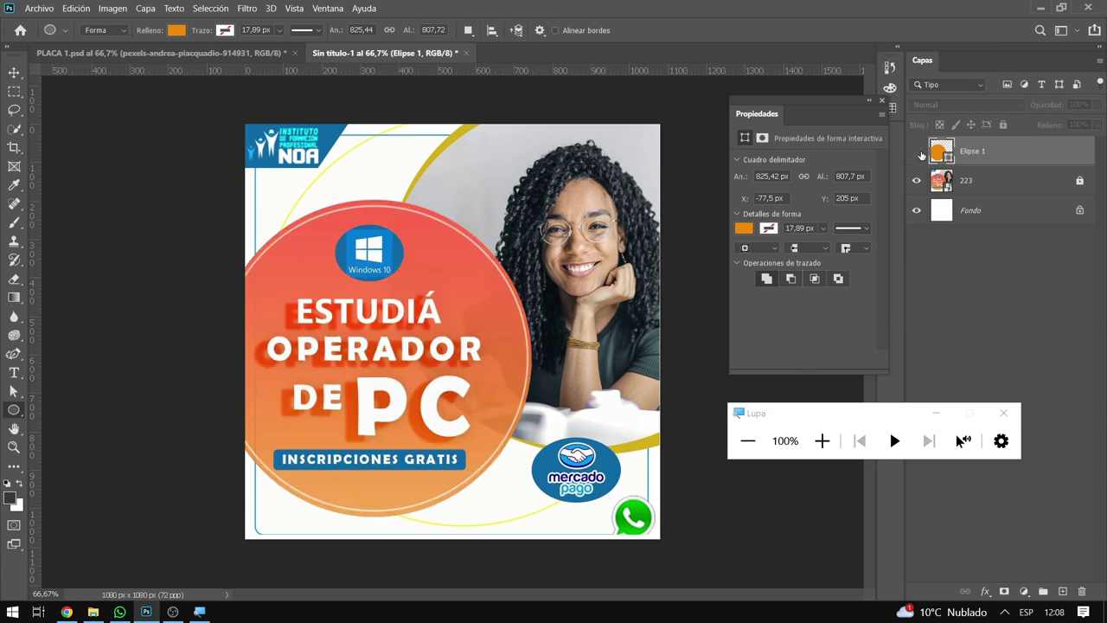
Show Elipse 1 again and set its layer opacity to 80%
left_click(918, 151)
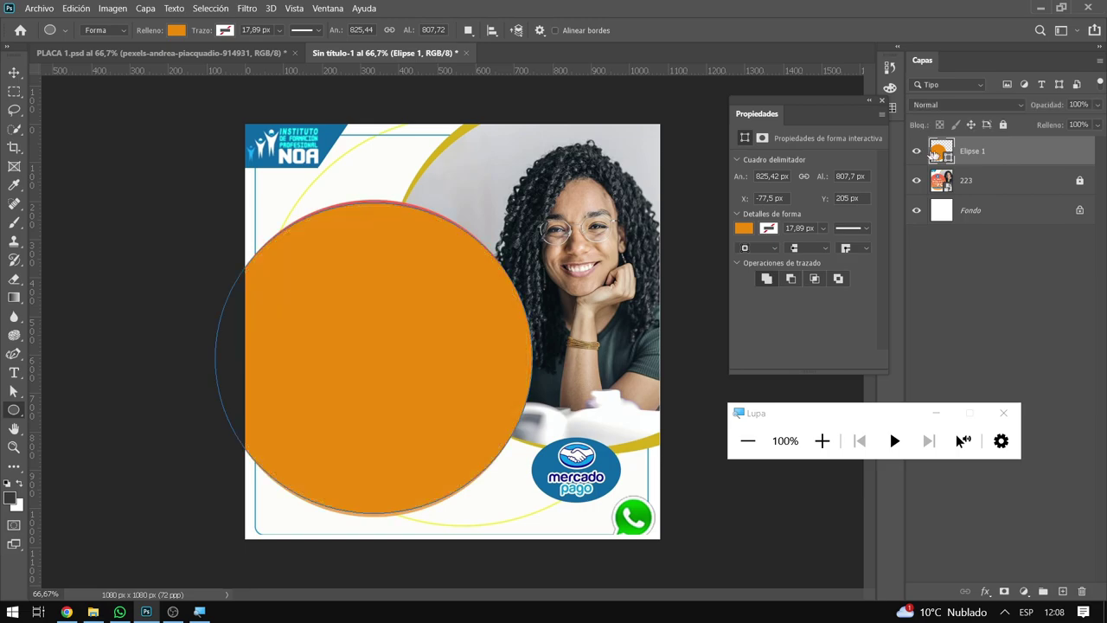
left_click(822, 441)
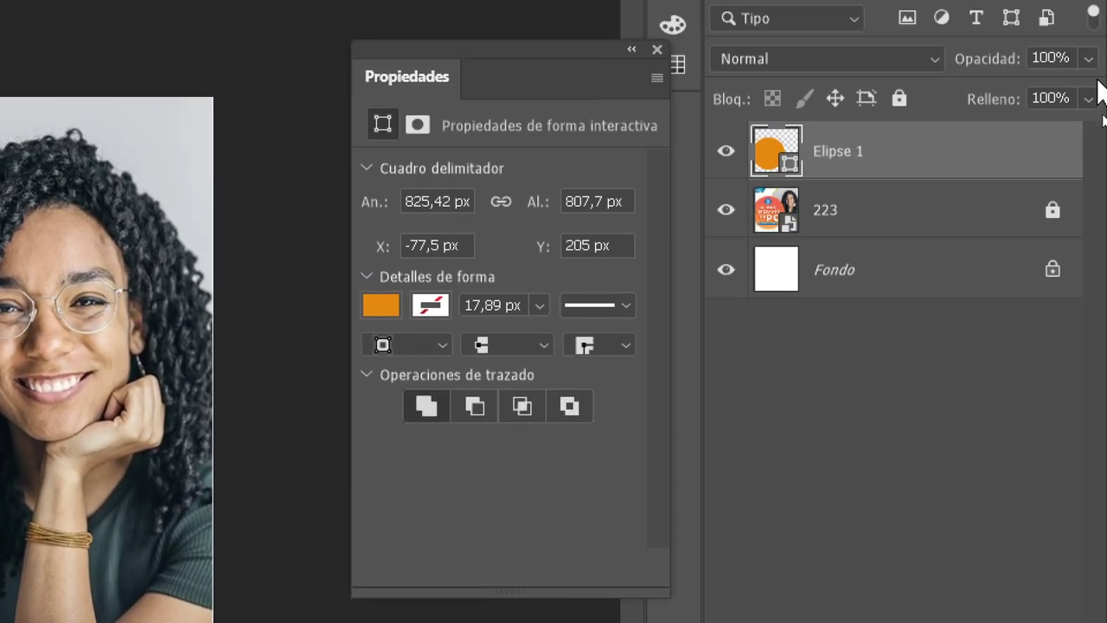
left_click(1087, 58)
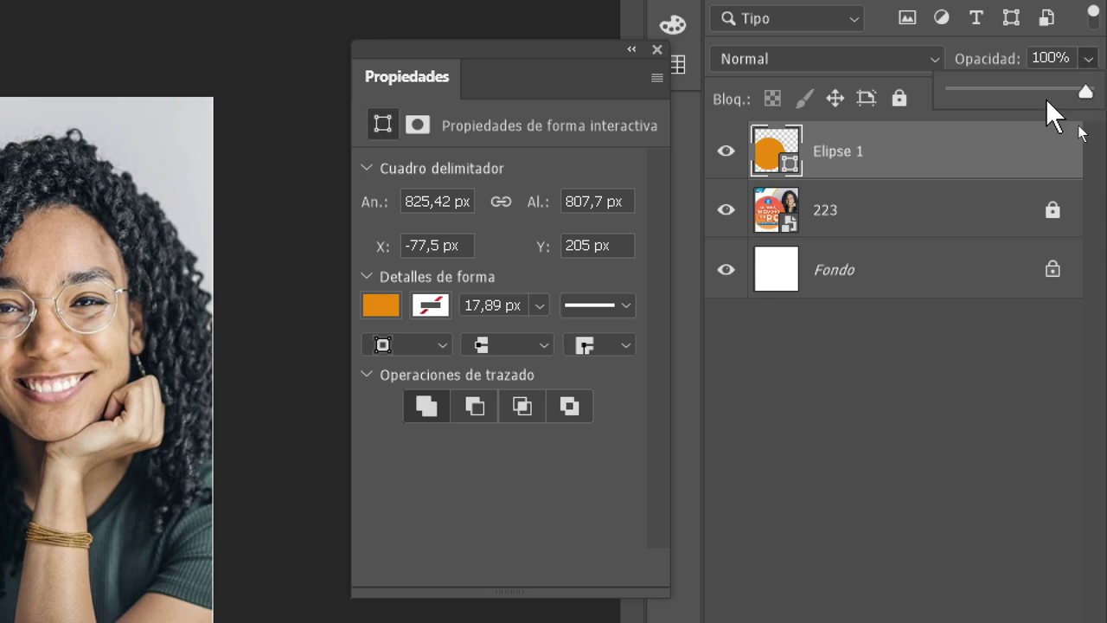
left_click_drag(1087, 91, 1060, 91)
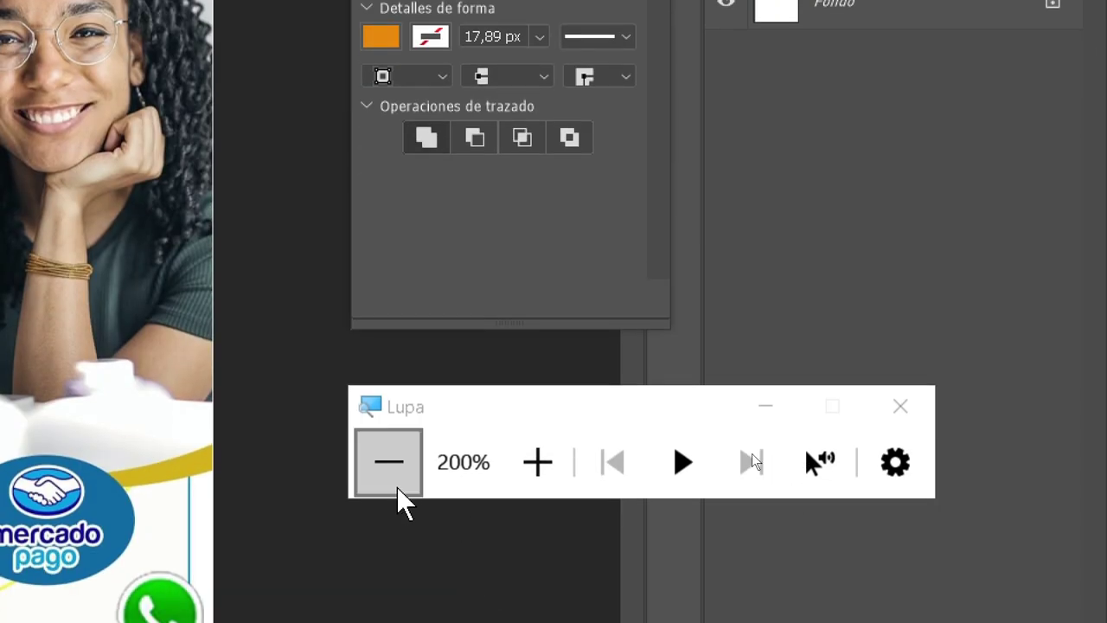
left_click(748, 441)
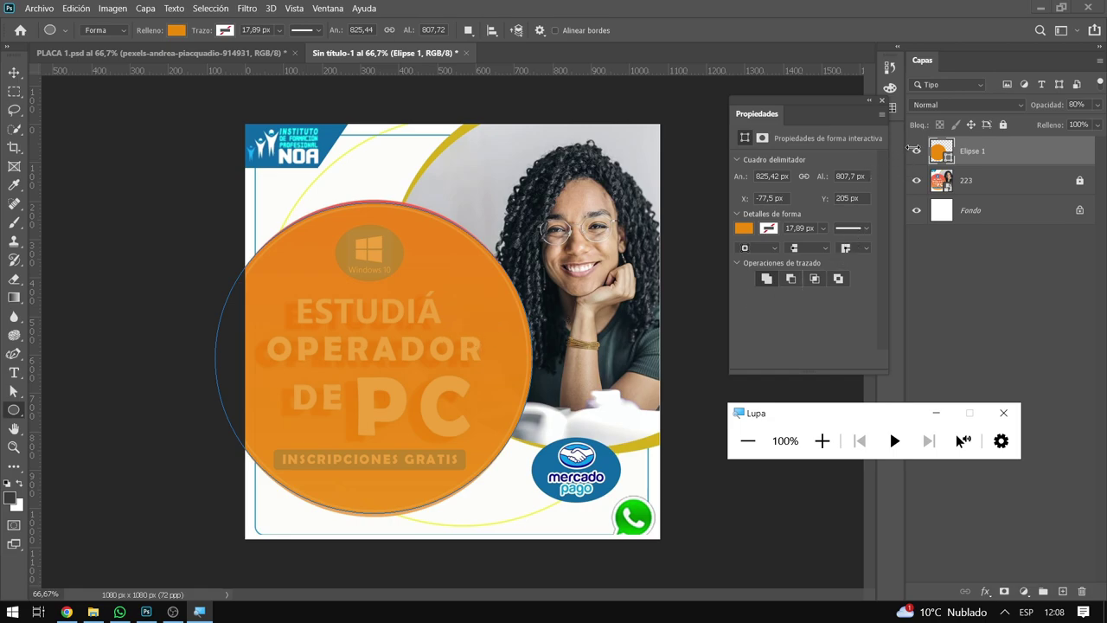
left_click(997, 155)
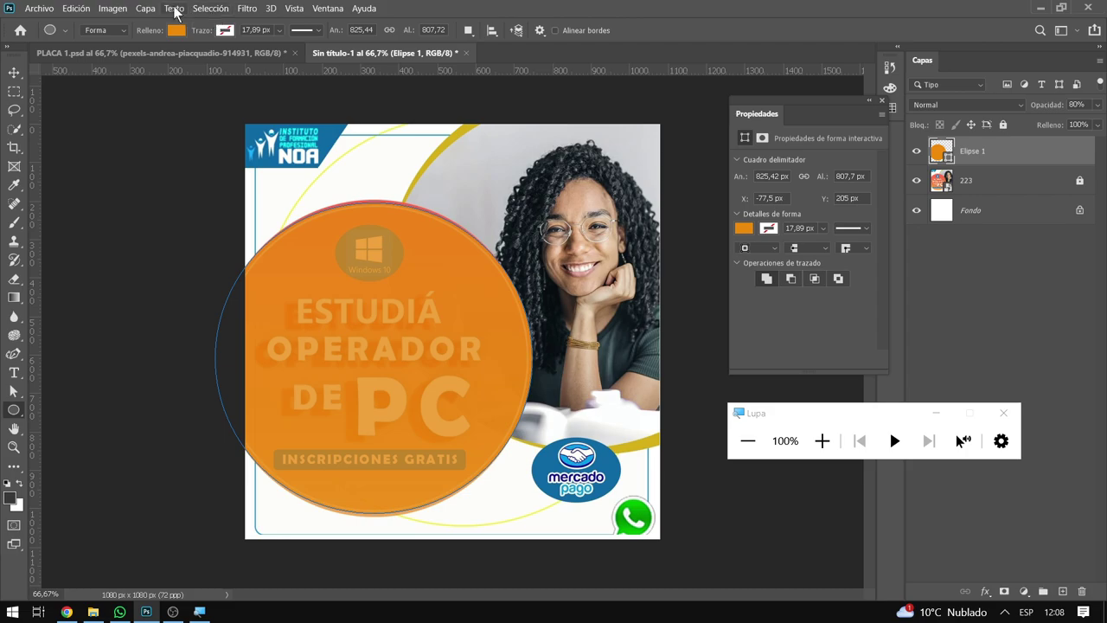
Duplicate Elipse 1 as a layer named 'elipse sin relleno pero con trazo'
left_click(144, 9)
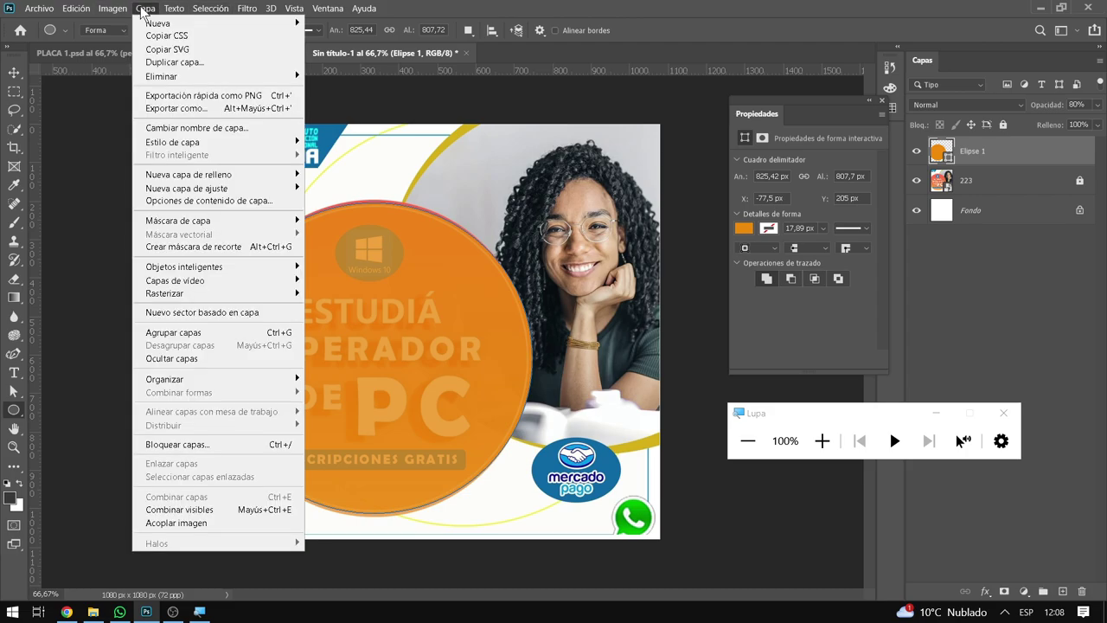
left_click(219, 62)
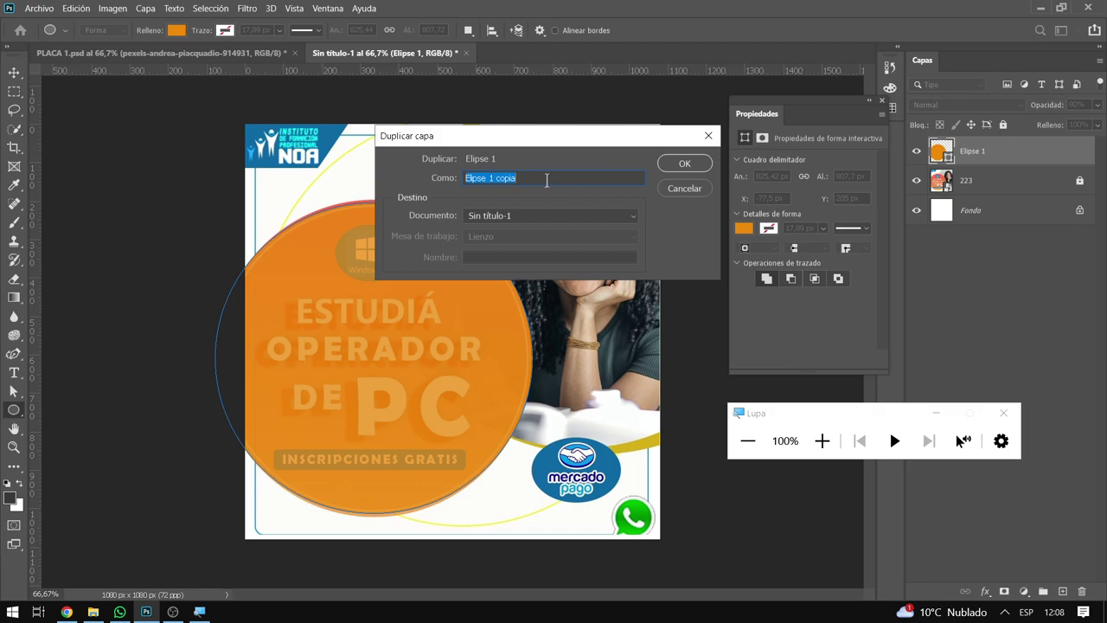
left_click(546, 179)
left_click_drag(522, 179, 424, 183)
type("e")
left_click(668, 162)
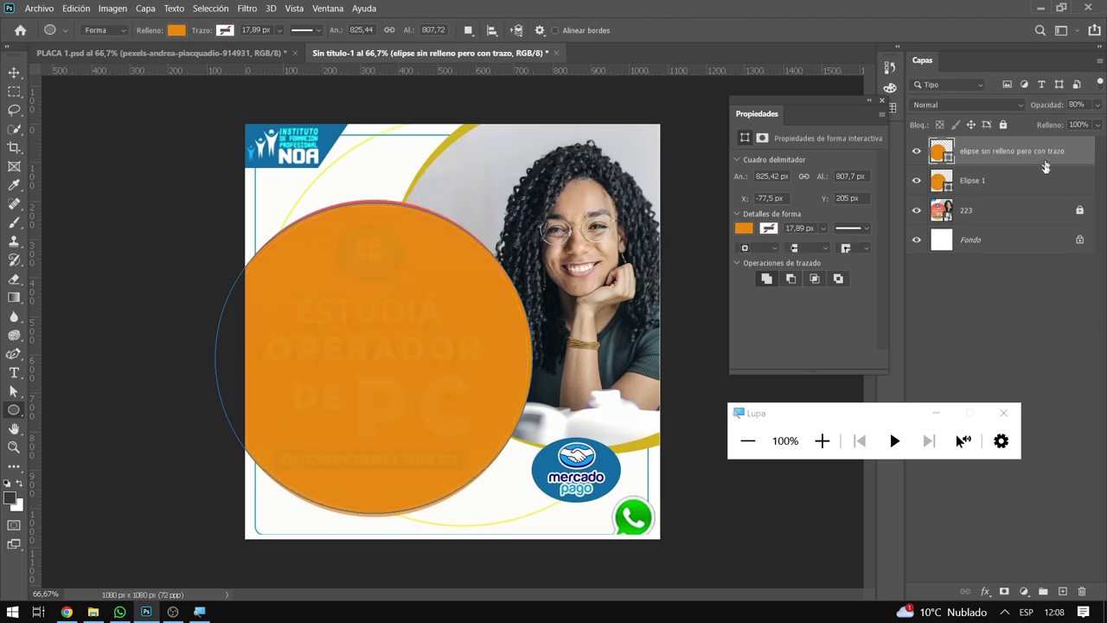
Raise the 'elipse sin relleno pero con trazo' layer opacity to 100% and drop its Relleno to 0%
left_click(823, 441)
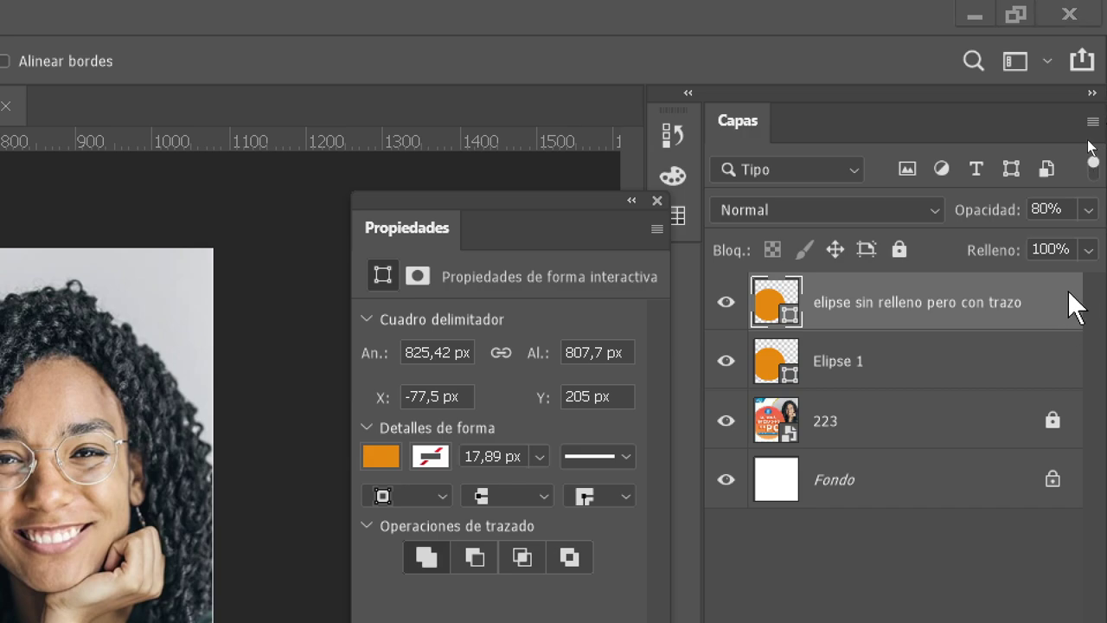
left_click(1088, 209)
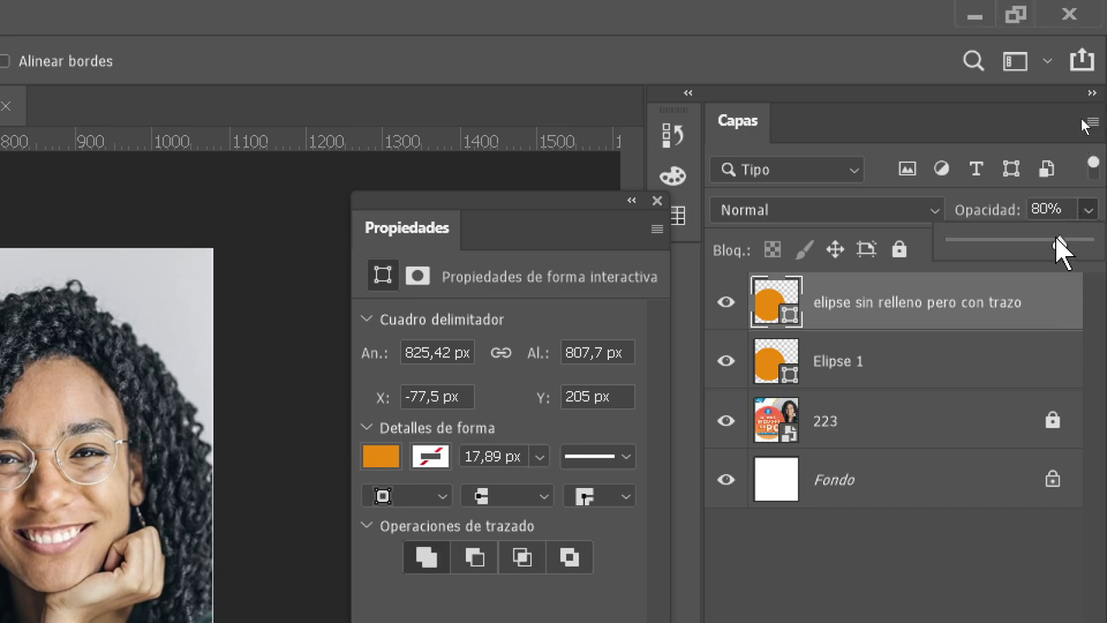
left_click_drag(1062, 244, 1091, 244)
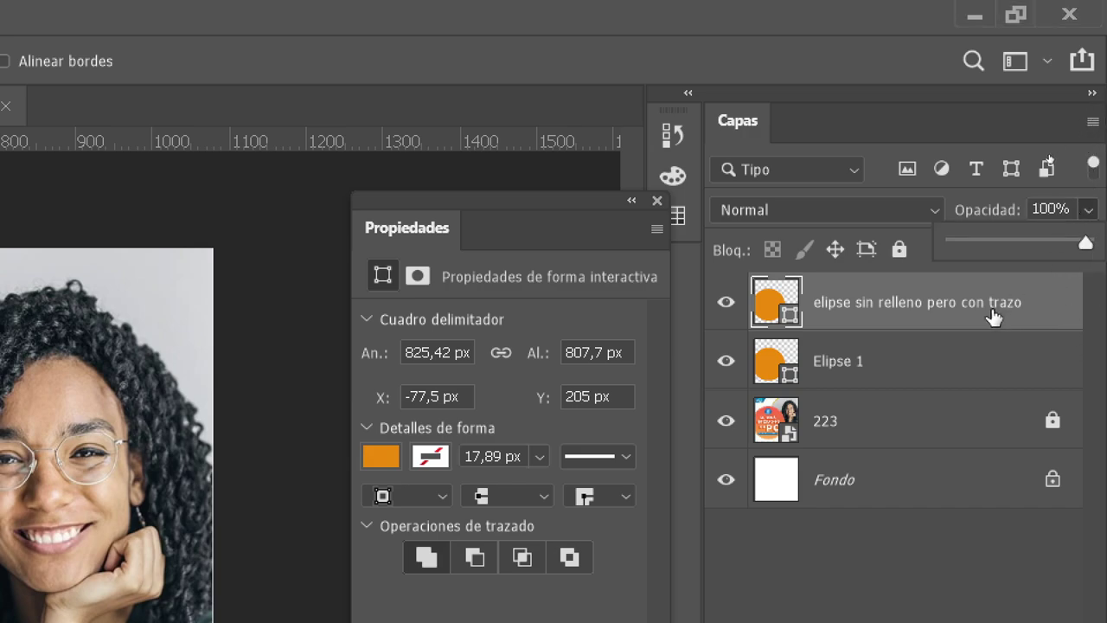
left_click(1086, 286)
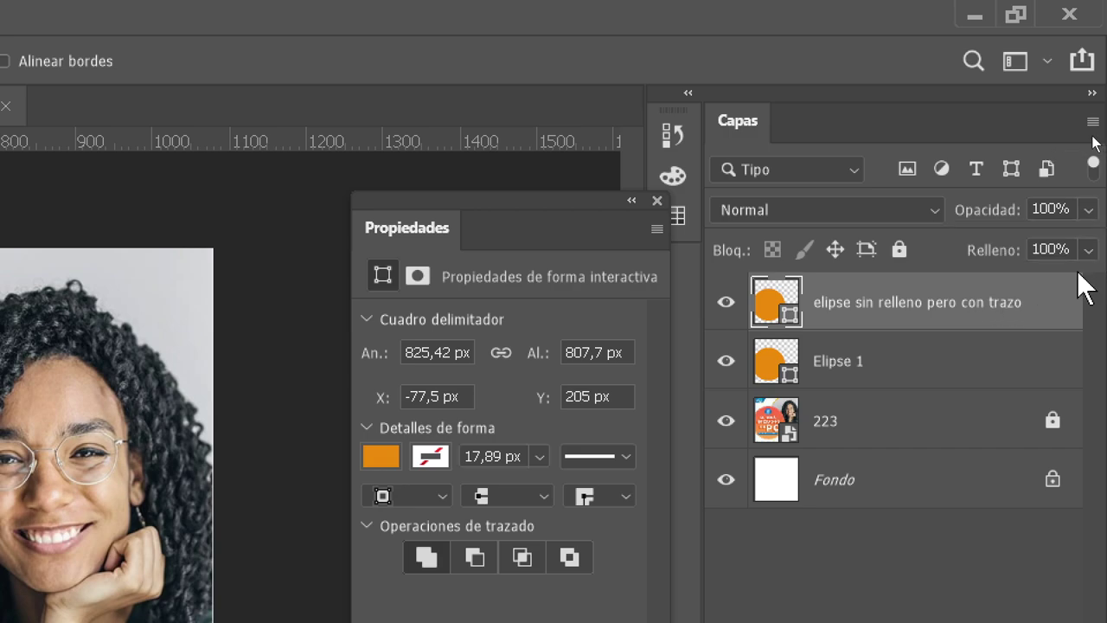
left_click(1088, 250)
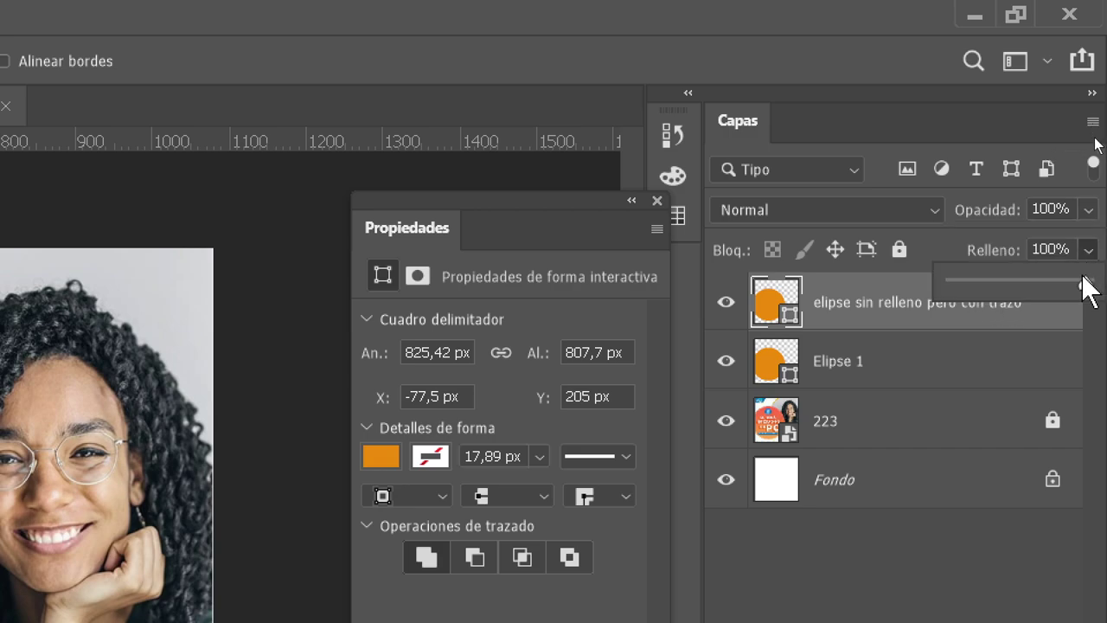
left_click_drag(1085, 284, 952, 286)
left_click(890, 309)
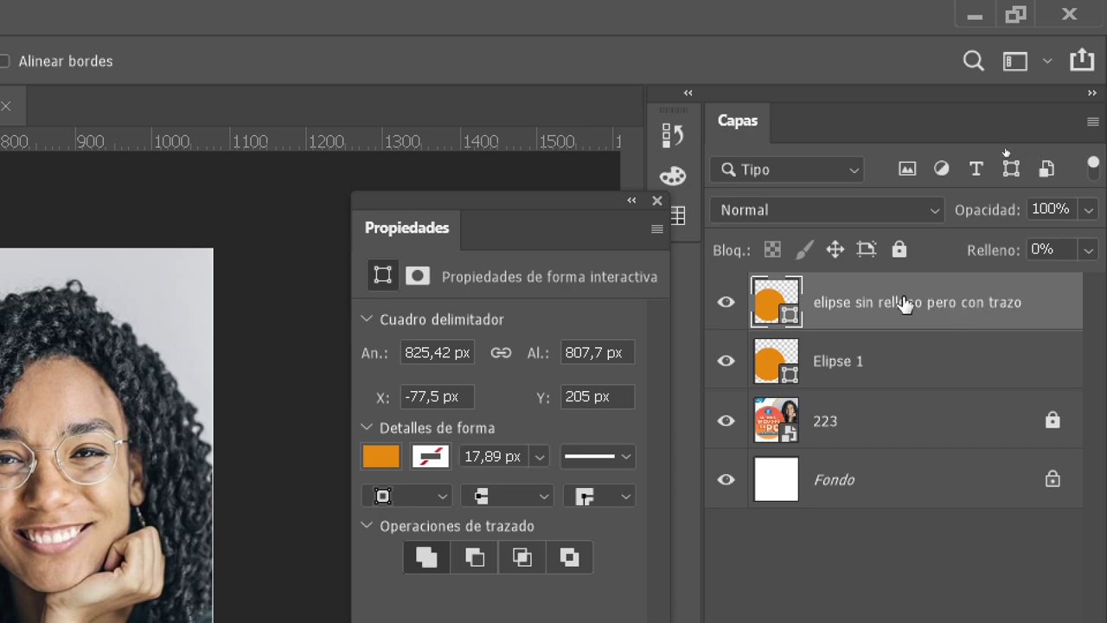
Open the duplicate layer's Opciones de fusión and move the Layer Style window aside to reveal the circle
right_click(901, 304)
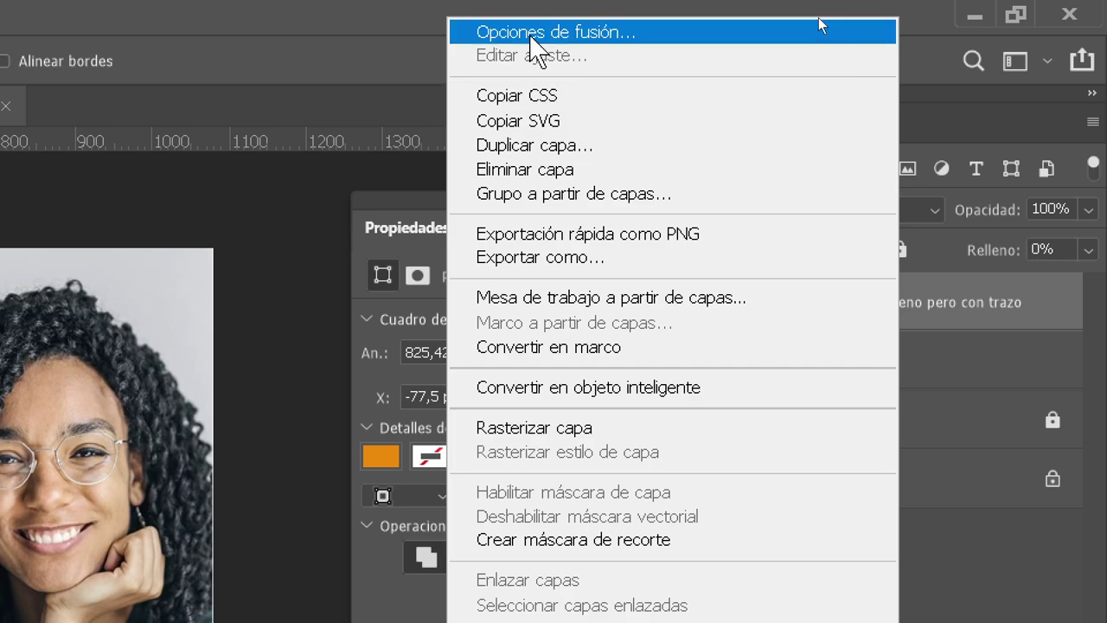
left_click(530, 35)
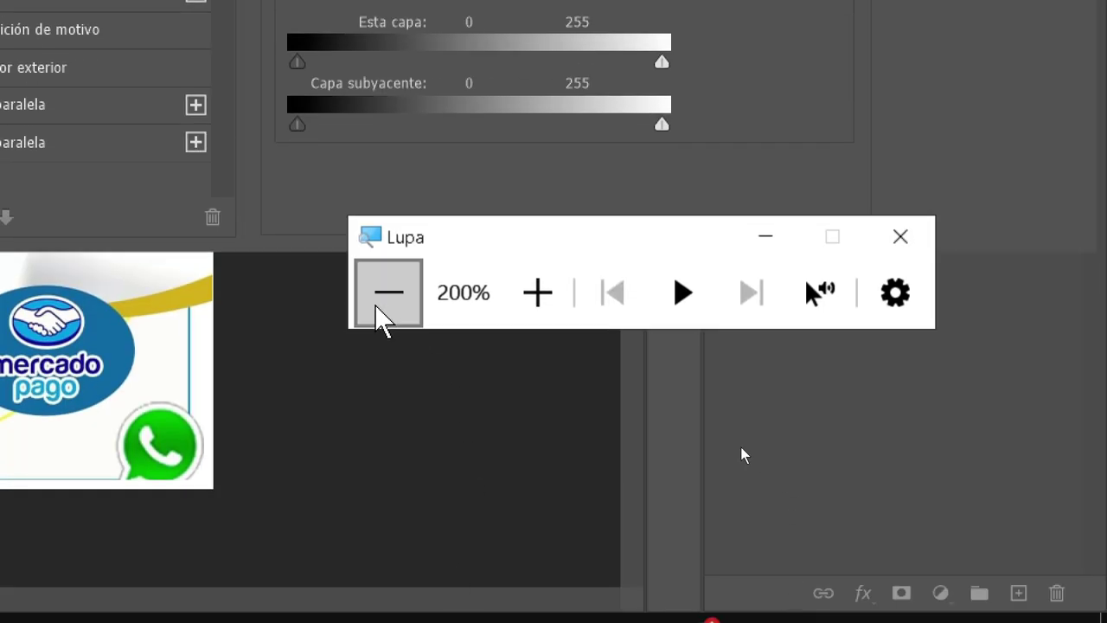
left_click(380, 308)
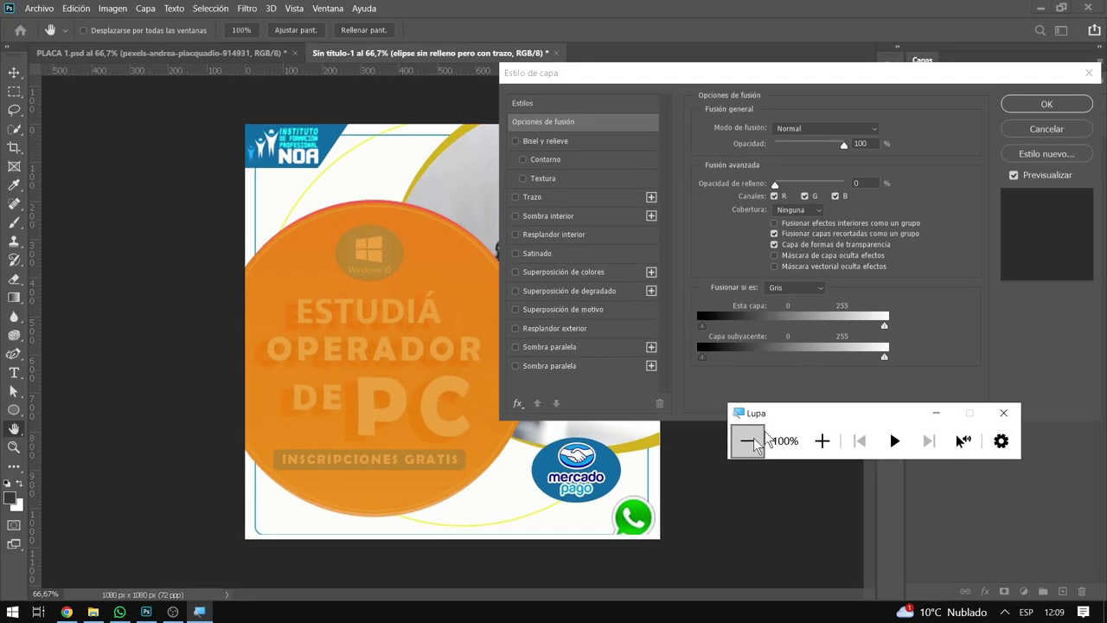
left_click_drag(601, 84, 655, 77)
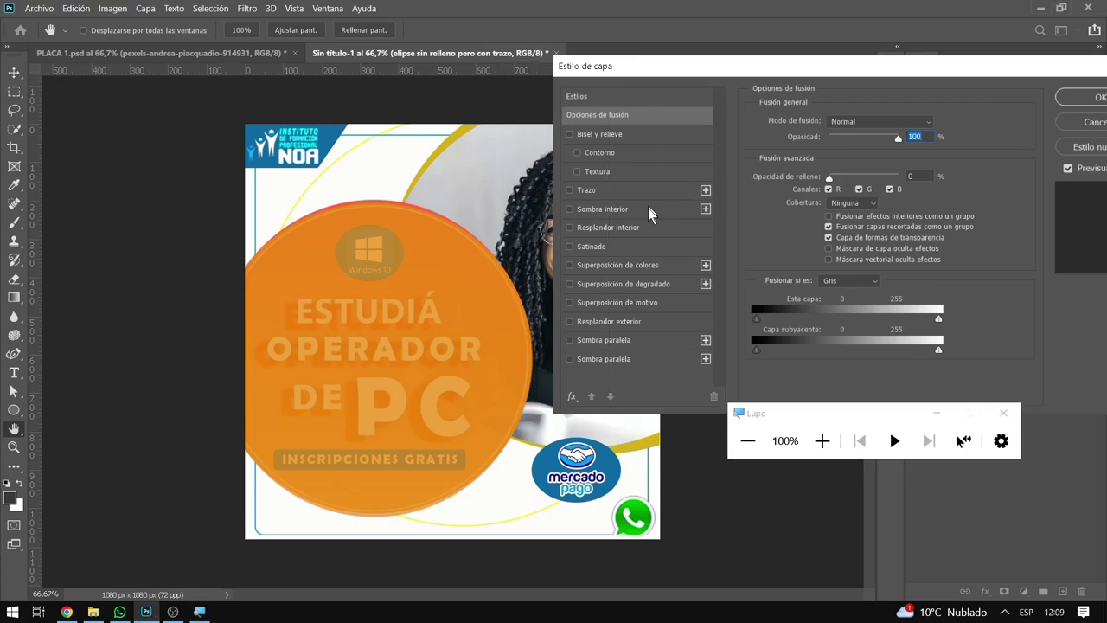
left_click(822, 441)
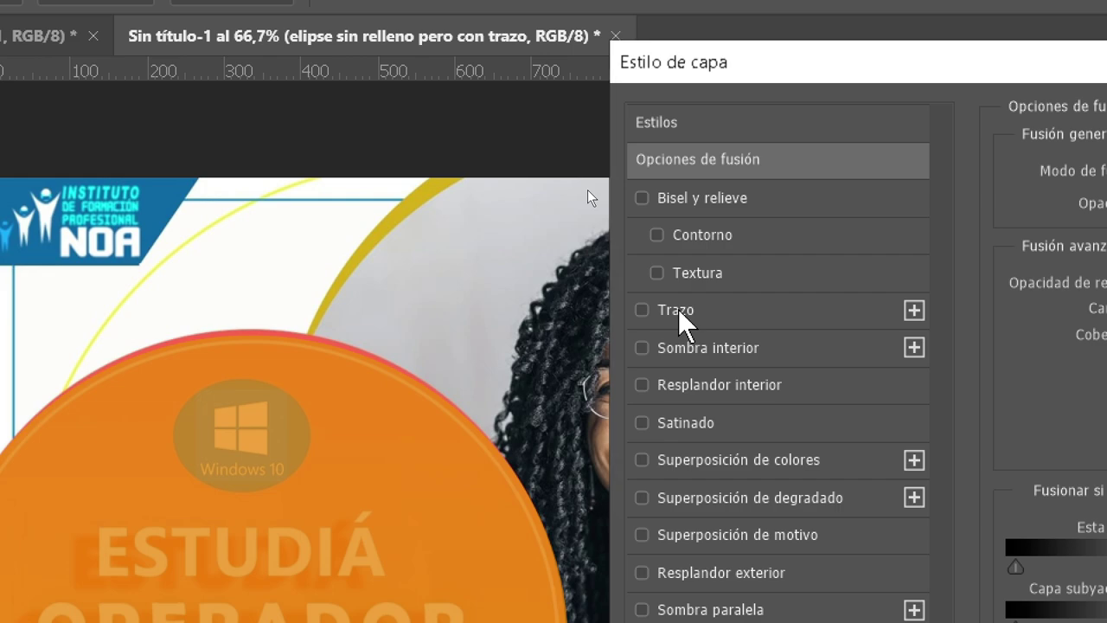
Enable Trazo with 7 px size, Exterior position and 66% opacity
left_click(664, 313)
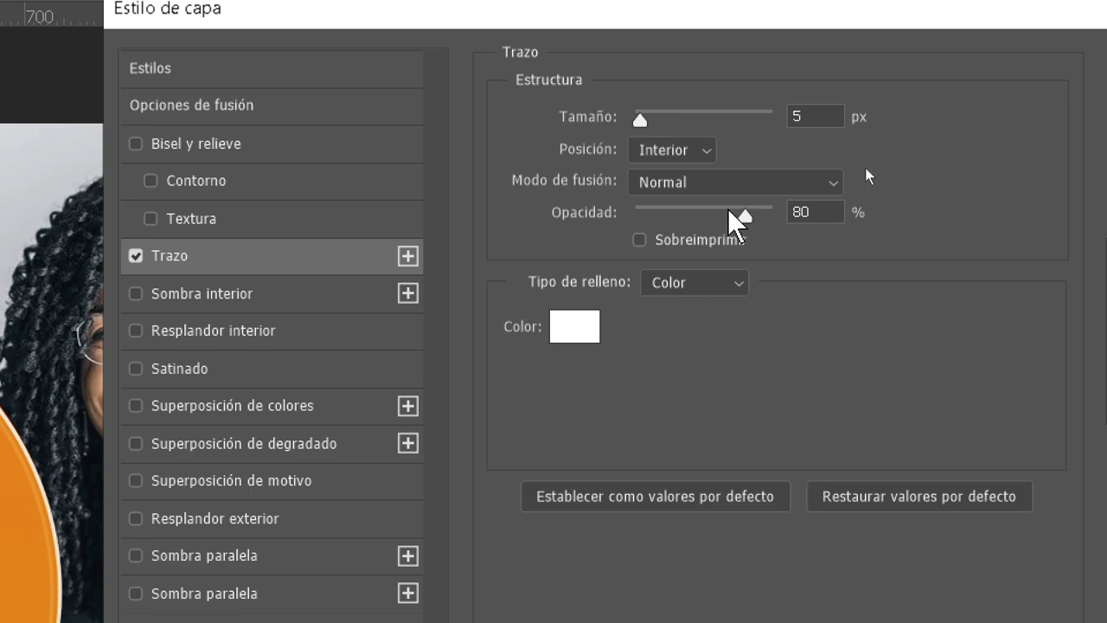
left_click_drag(743, 216, 734, 216)
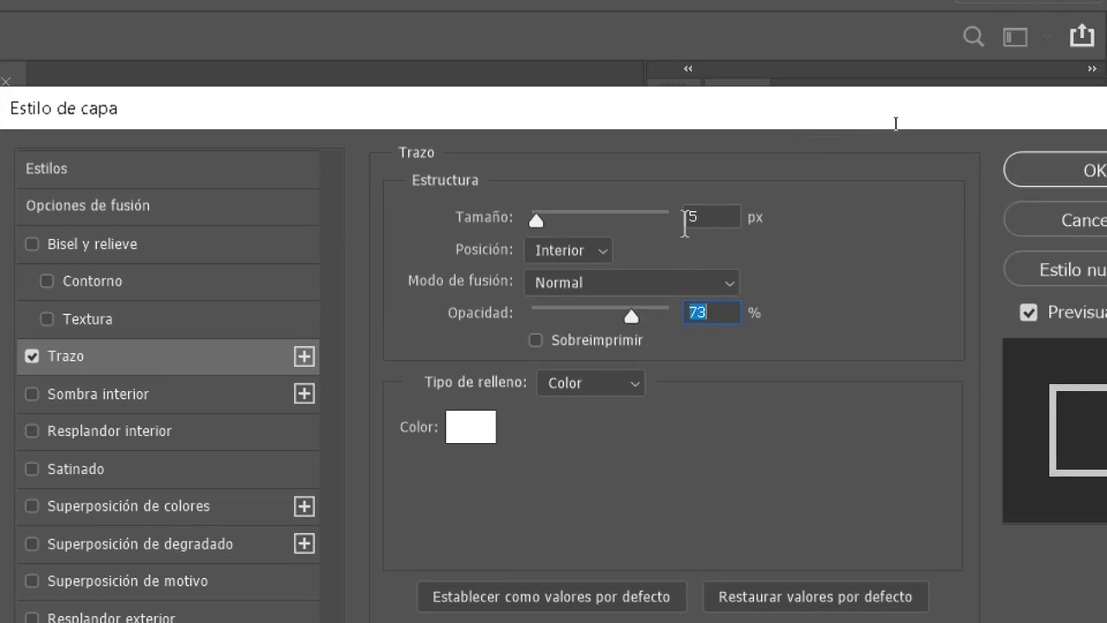
left_click(576, 253)
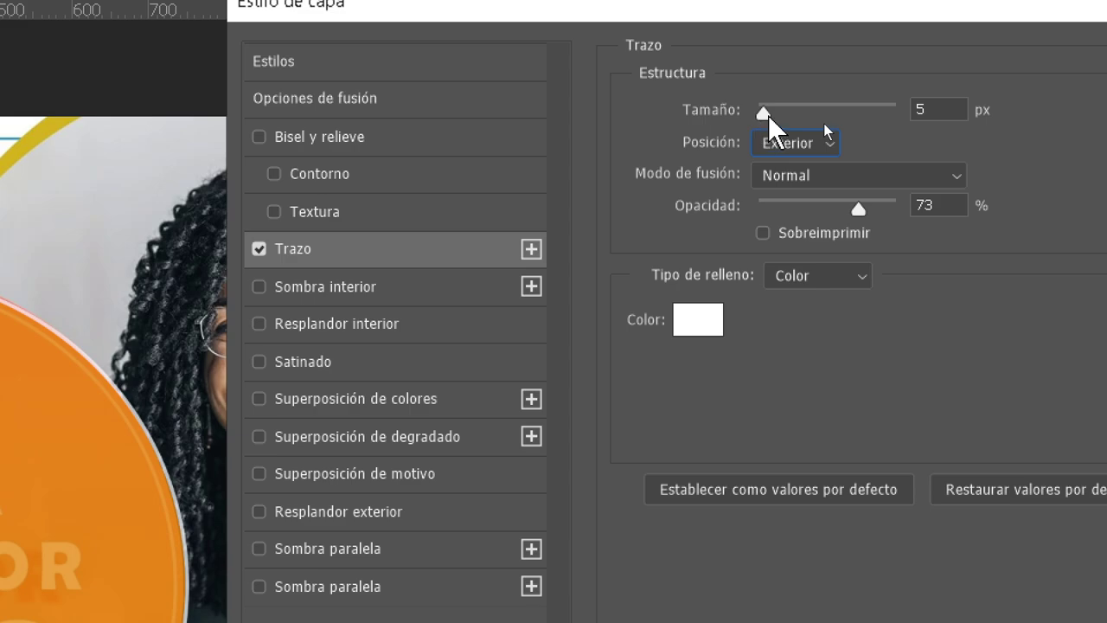
left_click_drag(768, 115, 770, 114)
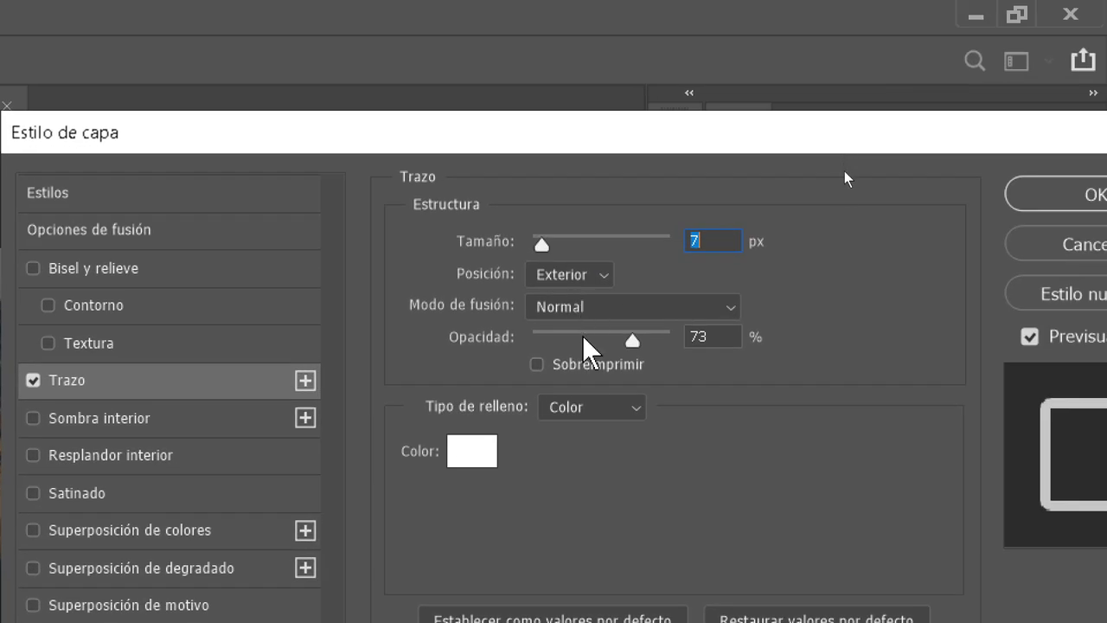
left_click_drag(633, 342, 622, 341)
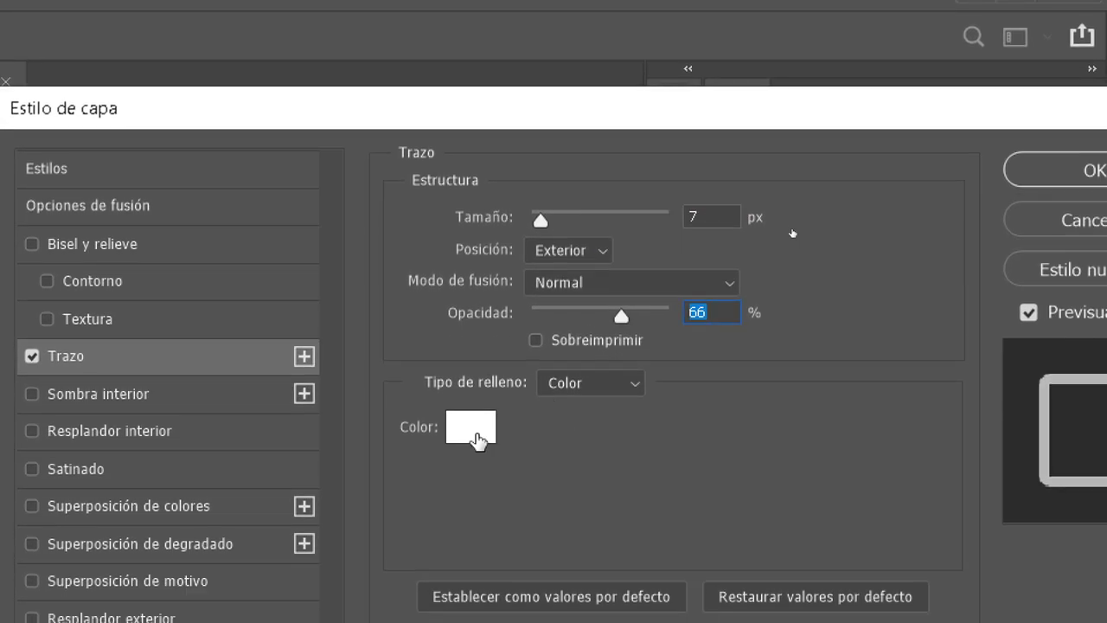
Set the stroke colour to white and confirm the layer style
left_click(474, 432)
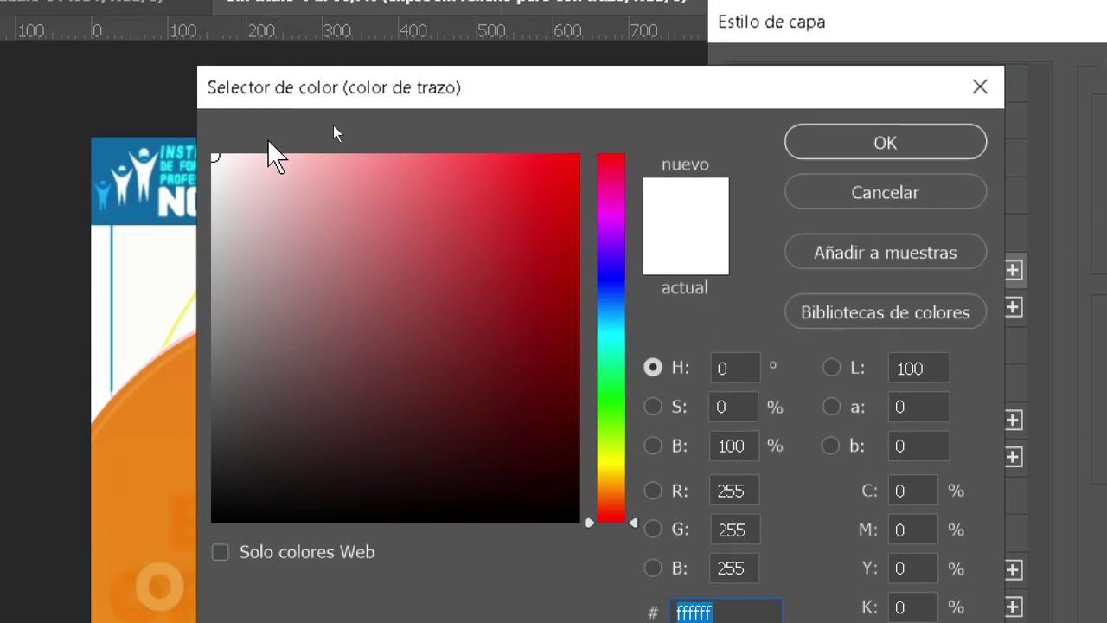
left_click_drag(240, 177, 213, 153)
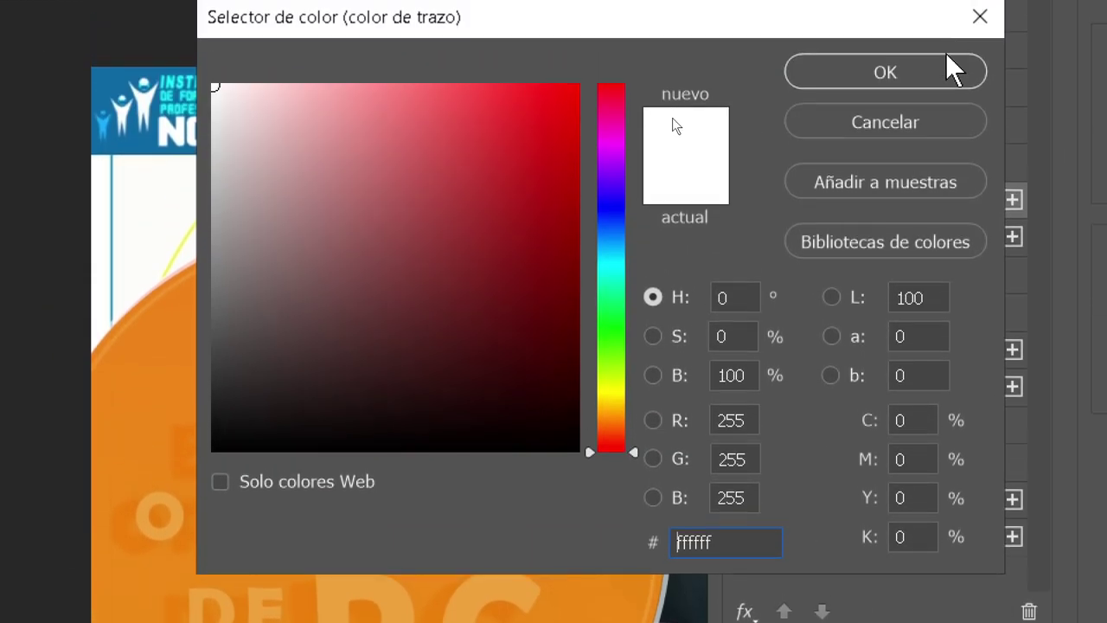
left_click(952, 69)
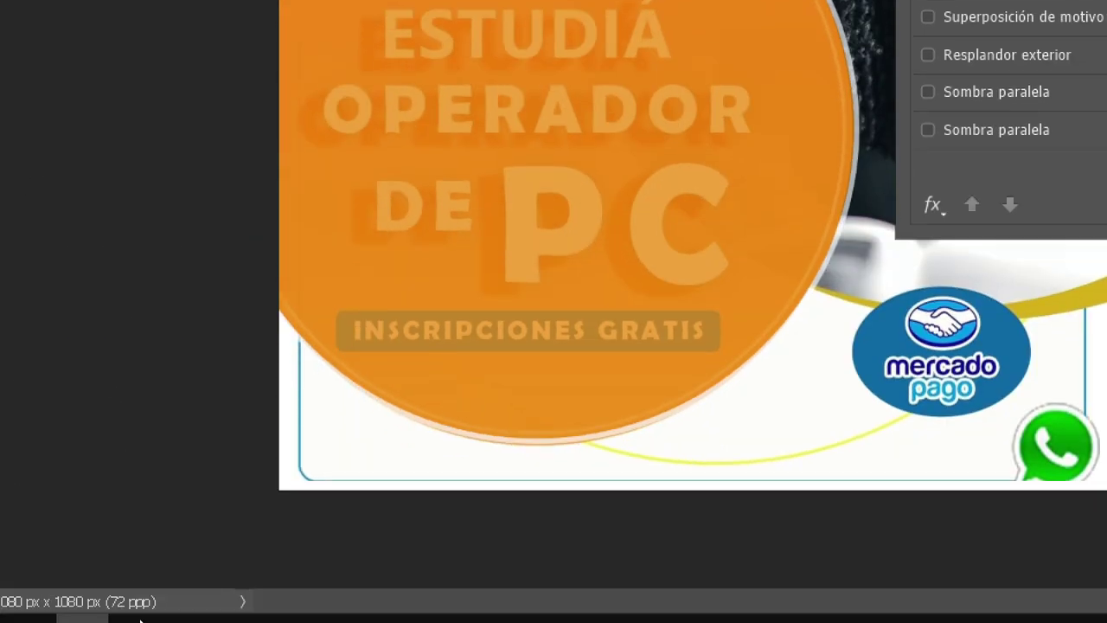
left_click(401, 278)
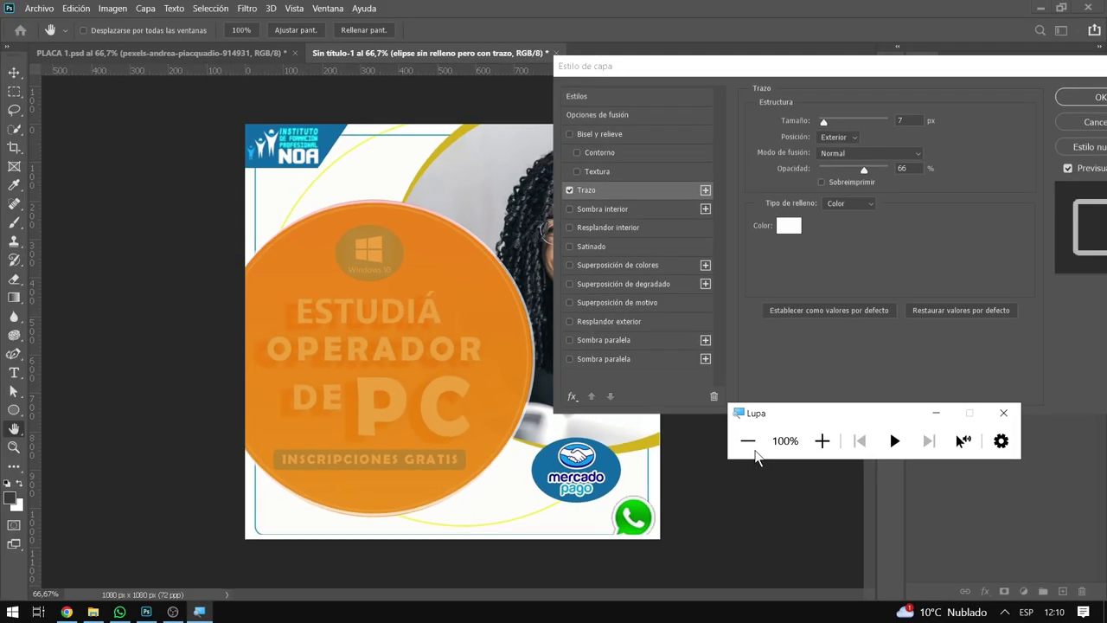
key("alt+Tab")
left_click(1093, 97)
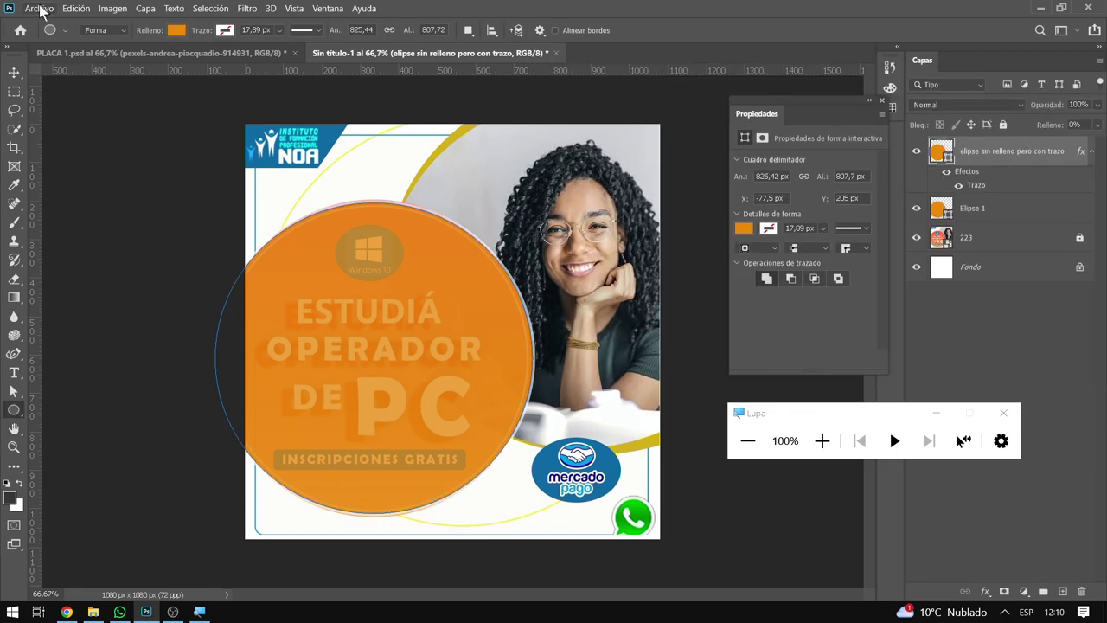
Scale the stroked ring to 96.15% with Transformación libre de trazado and nudge it inside the orange circle
left_click(73, 9)
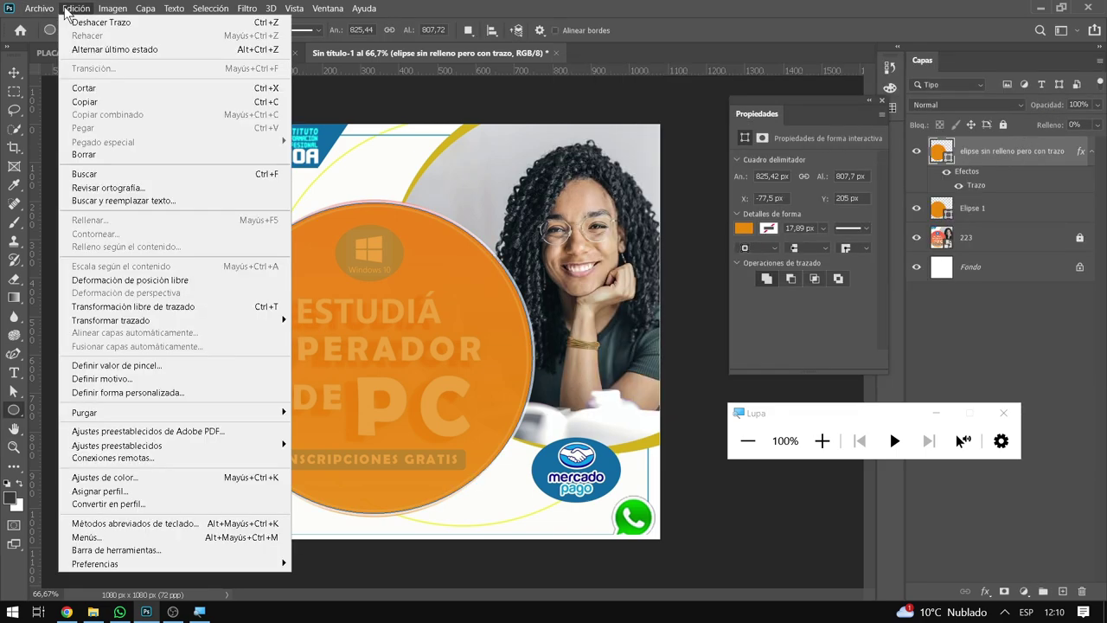
left_click(201, 307)
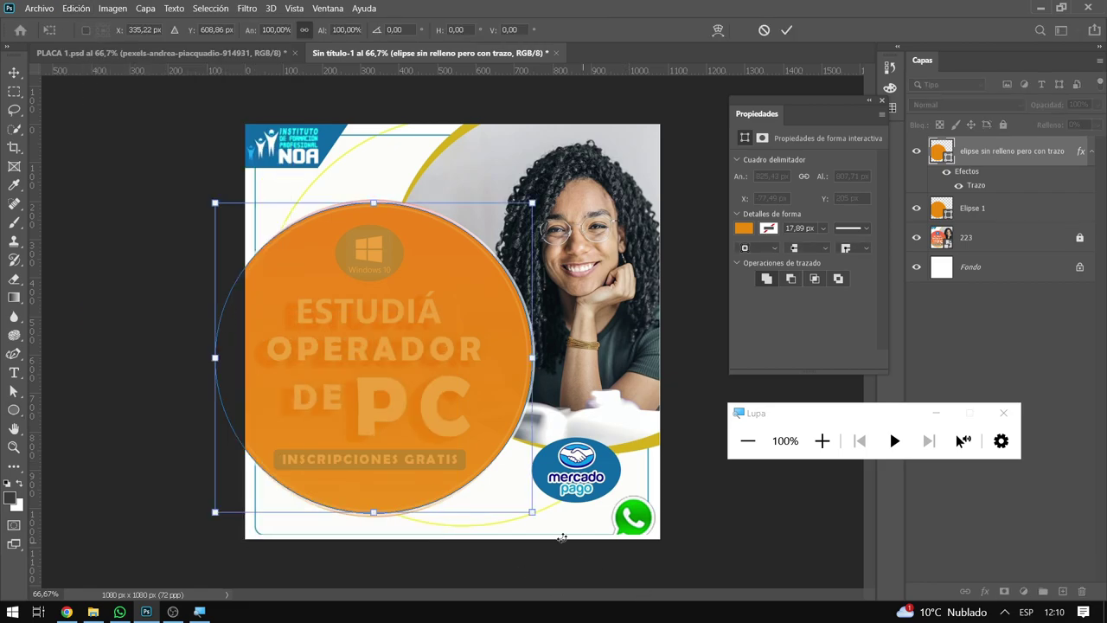
left_click_drag(533, 514, 520, 501)
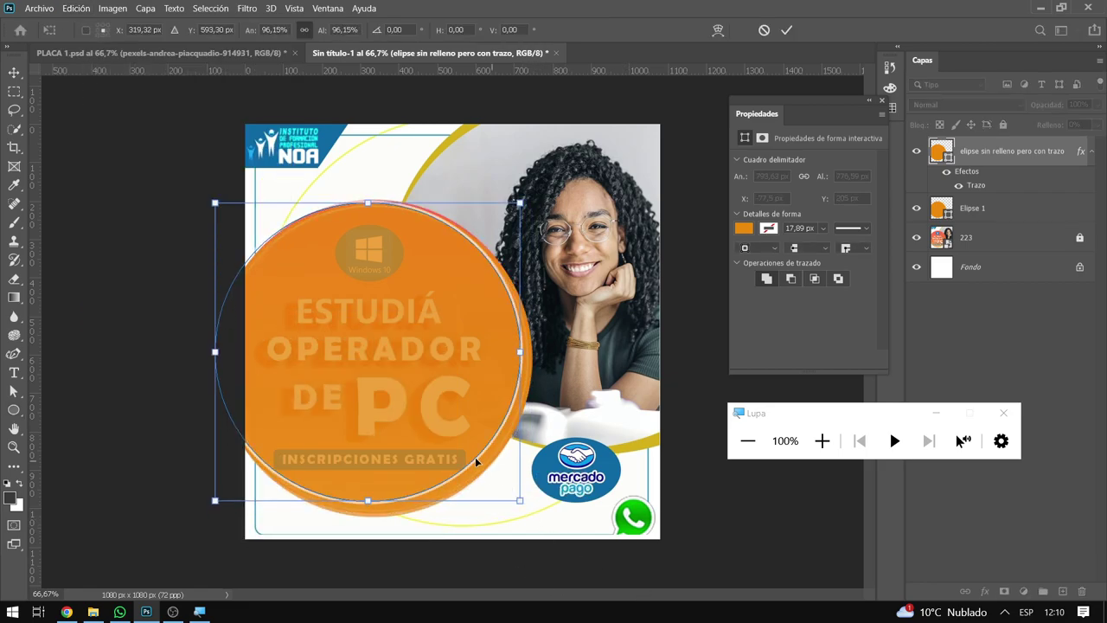
key("shift+Right")
key("shift+Down")
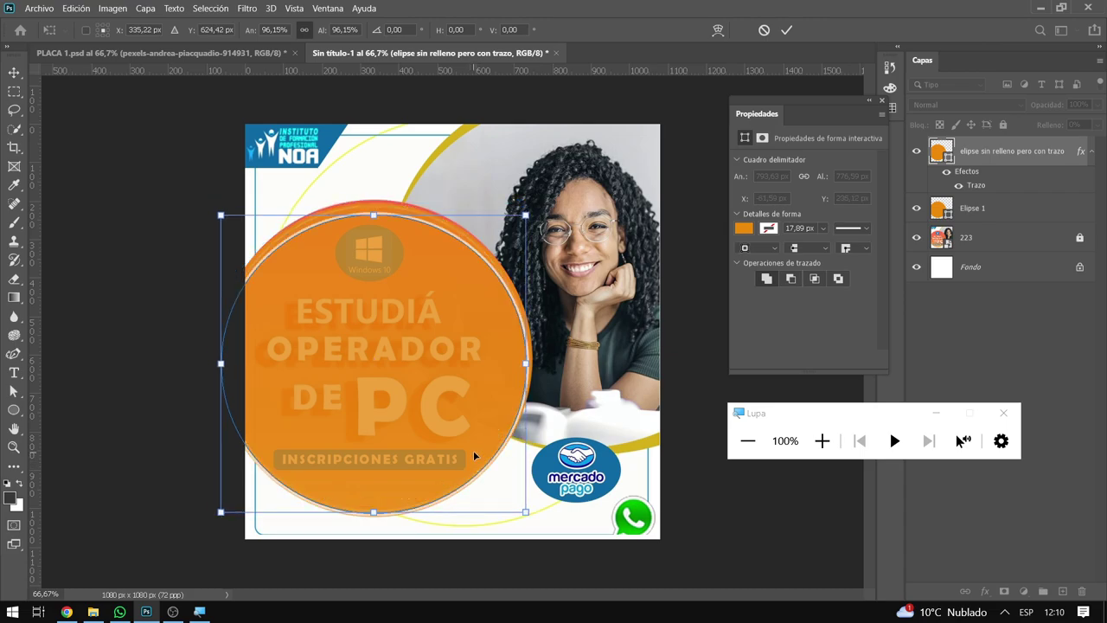
key("shift+Down")
key("shift+Up")
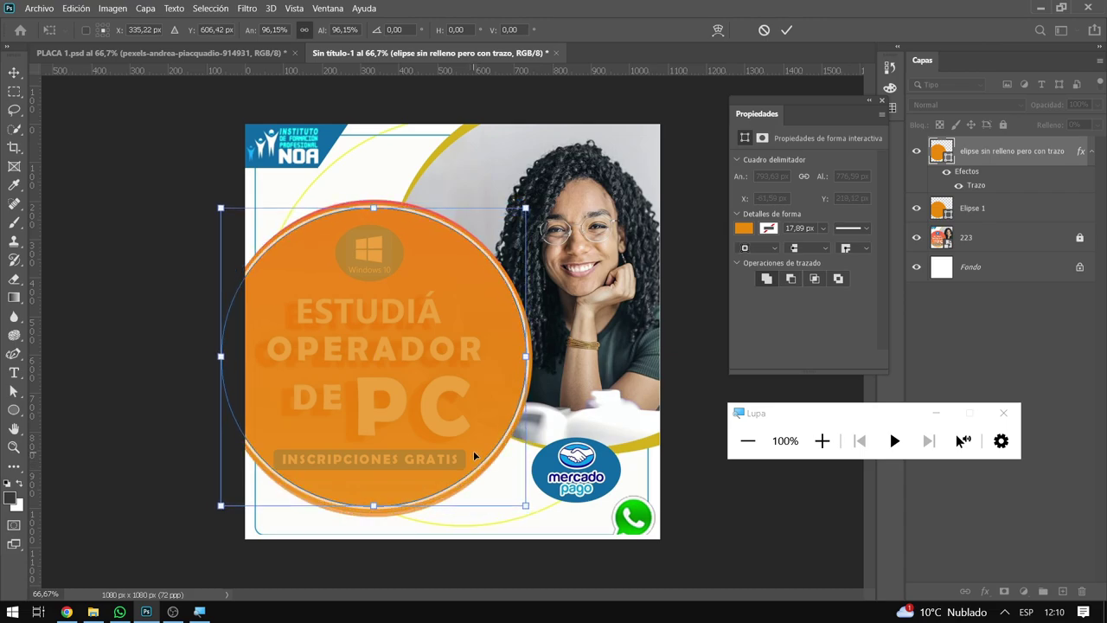
key("Down")
key("Down")
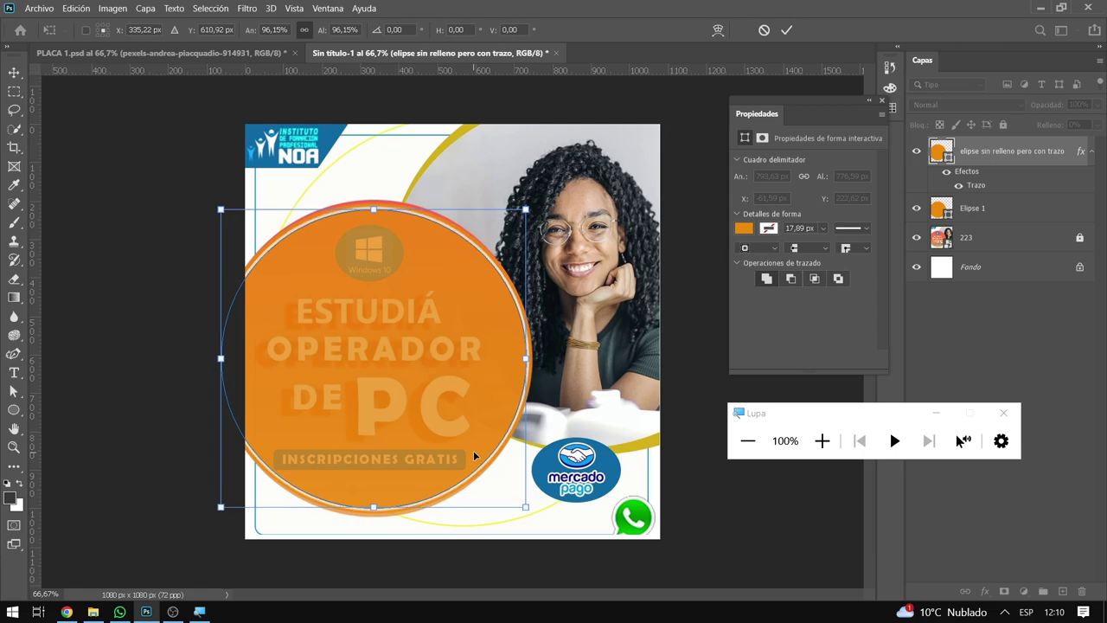
key("Return")
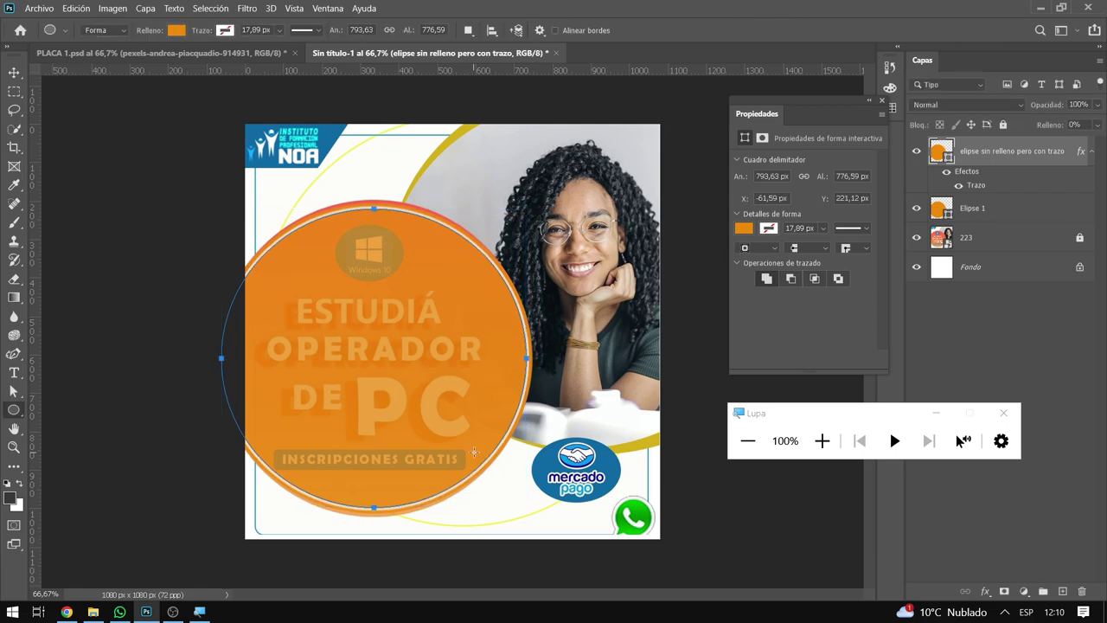
left_click(14, 73)
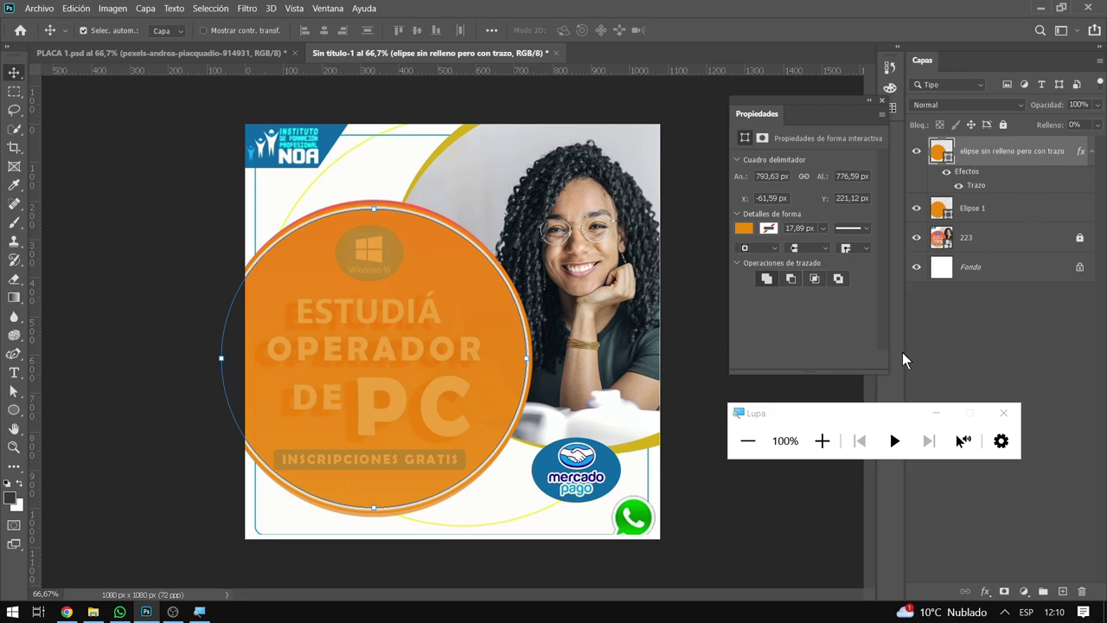
Hide both ellipse layers, then make them visible again
left_click(822, 440)
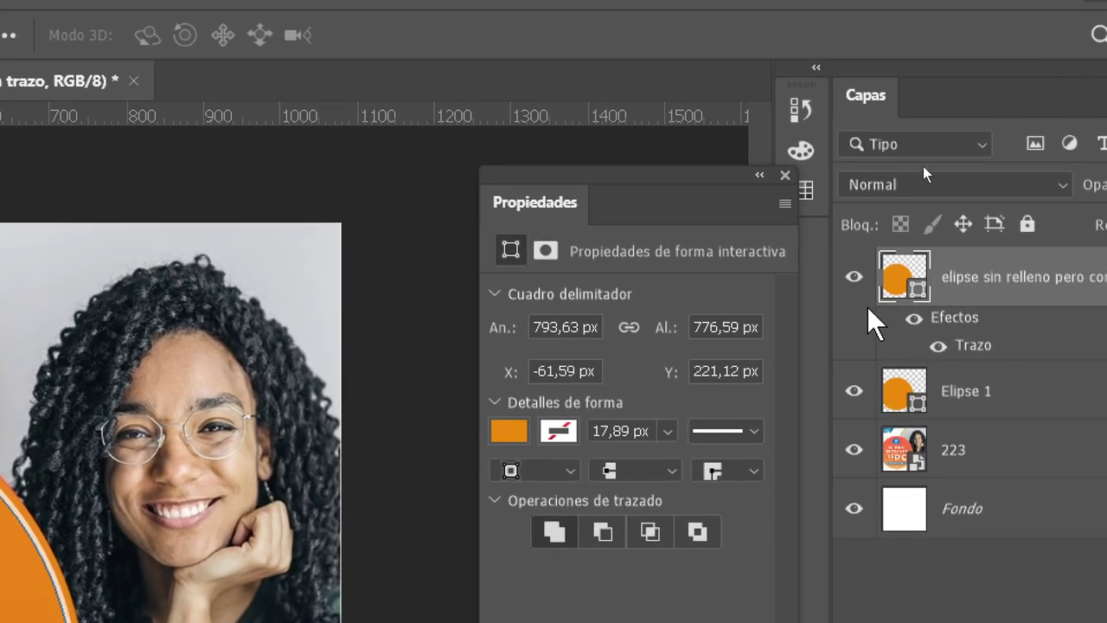
left_click(856, 276)
left_click(853, 390)
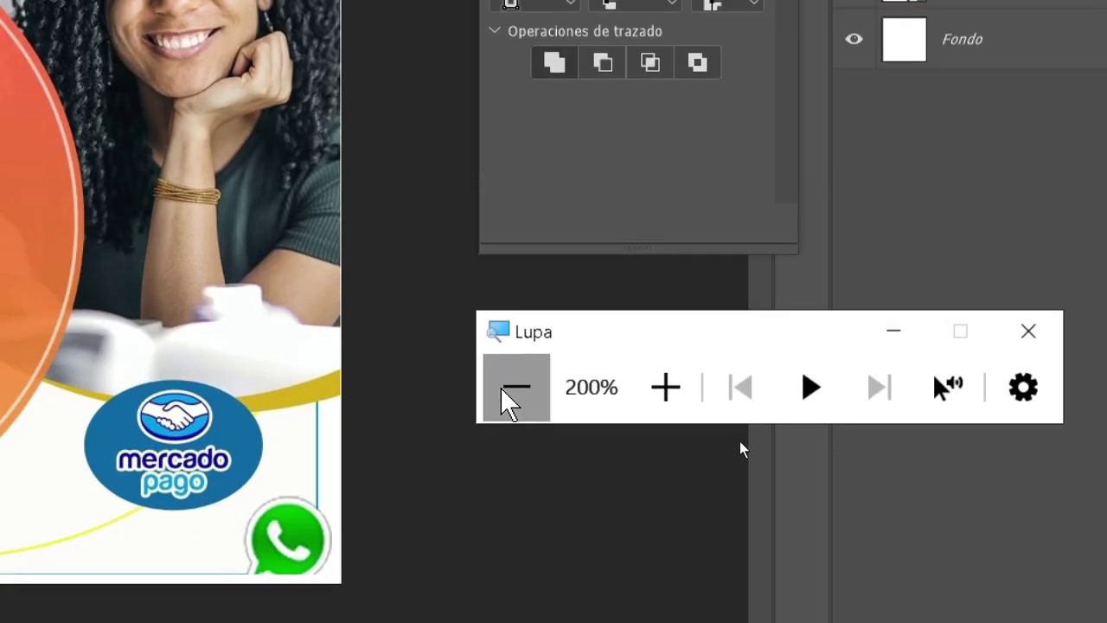
left_click(747, 440)
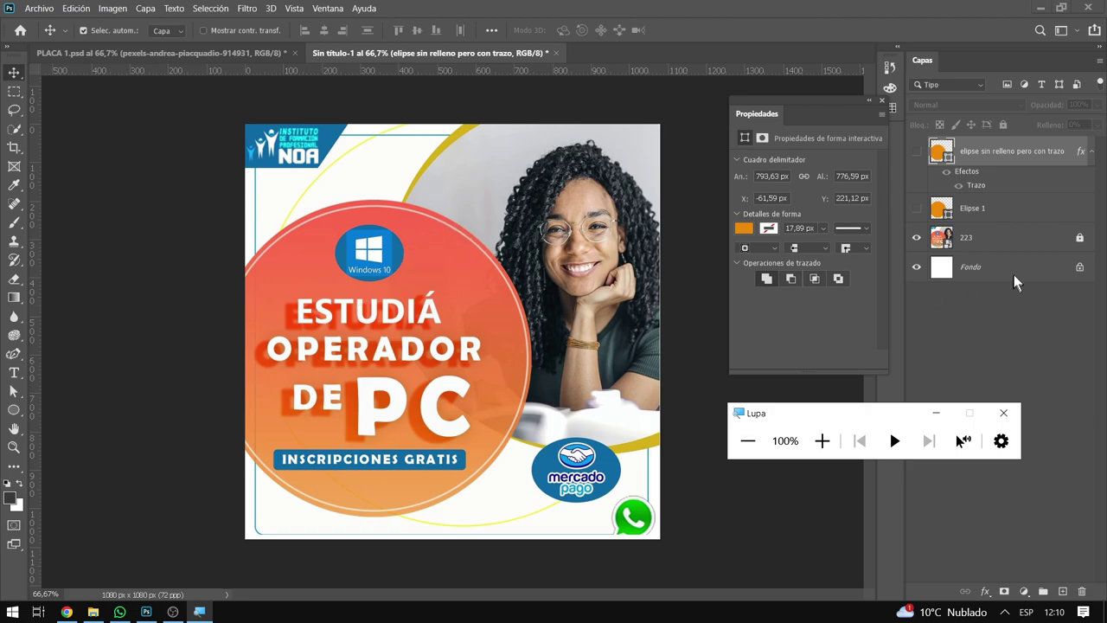
left_click(920, 209)
left_click(917, 207)
left_click(916, 151)
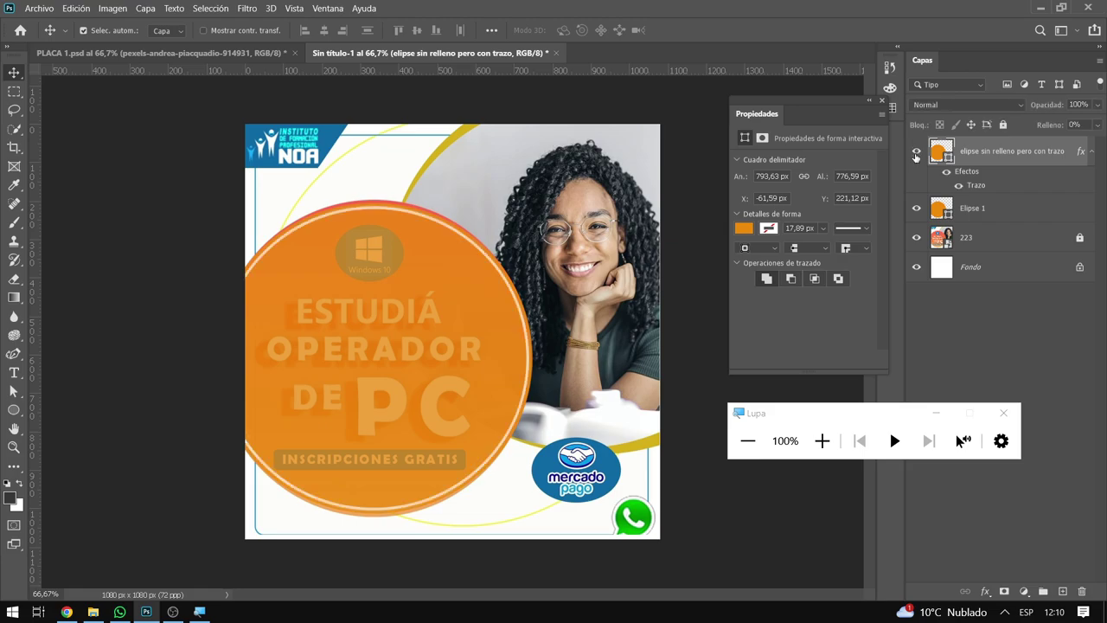
Lock the Elipse 1 layer and the stroked ellipse layer
left_click(975, 221)
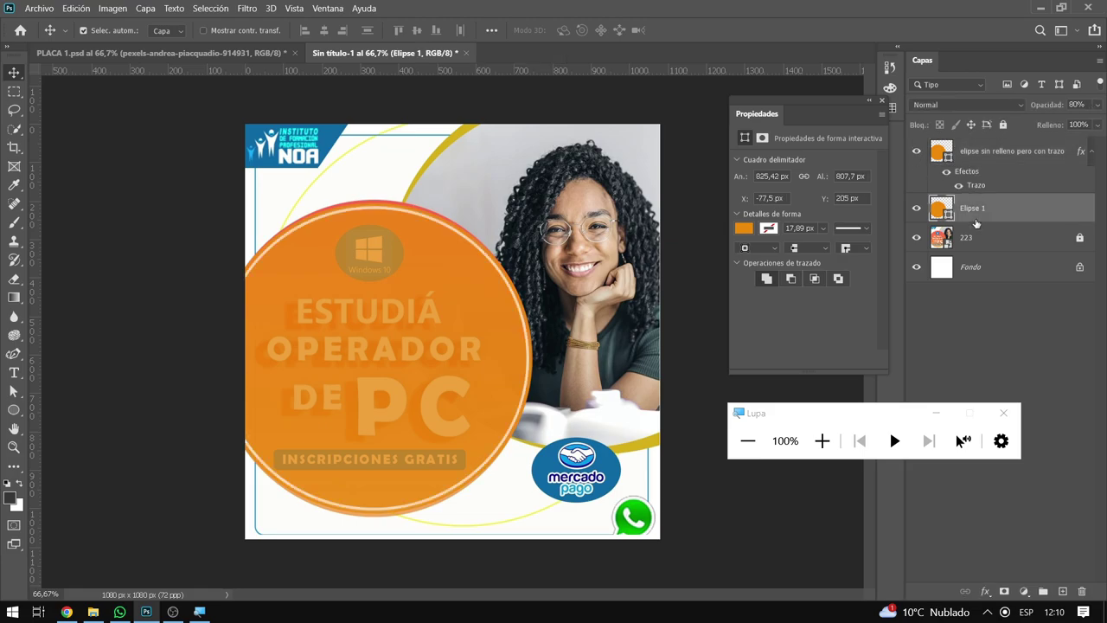
left_click(1005, 126)
left_click(1006, 152)
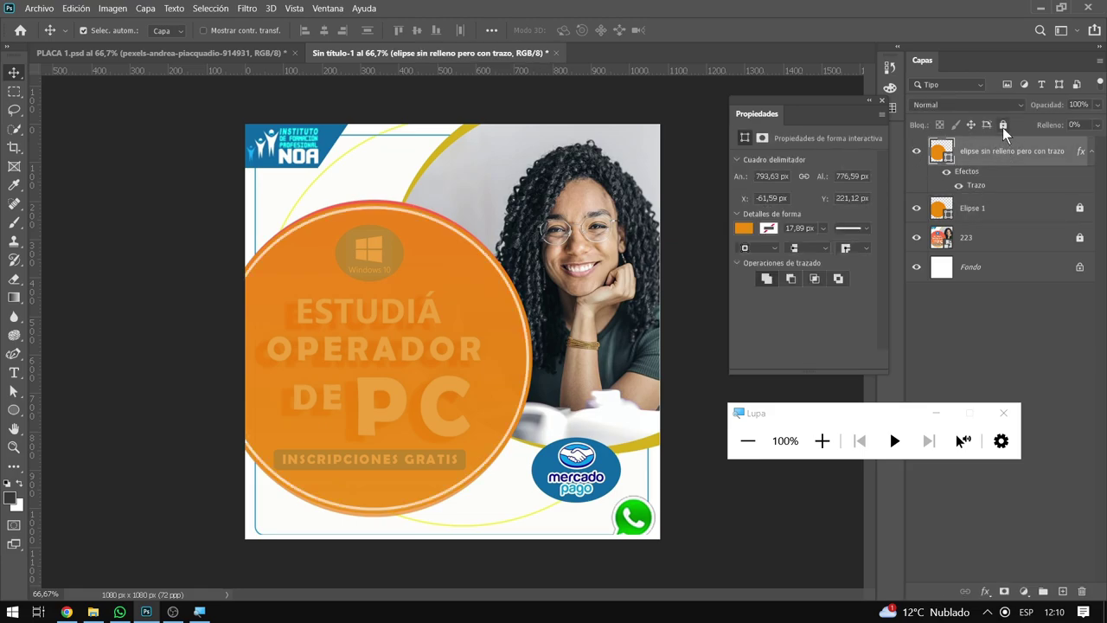
left_click(1002, 125)
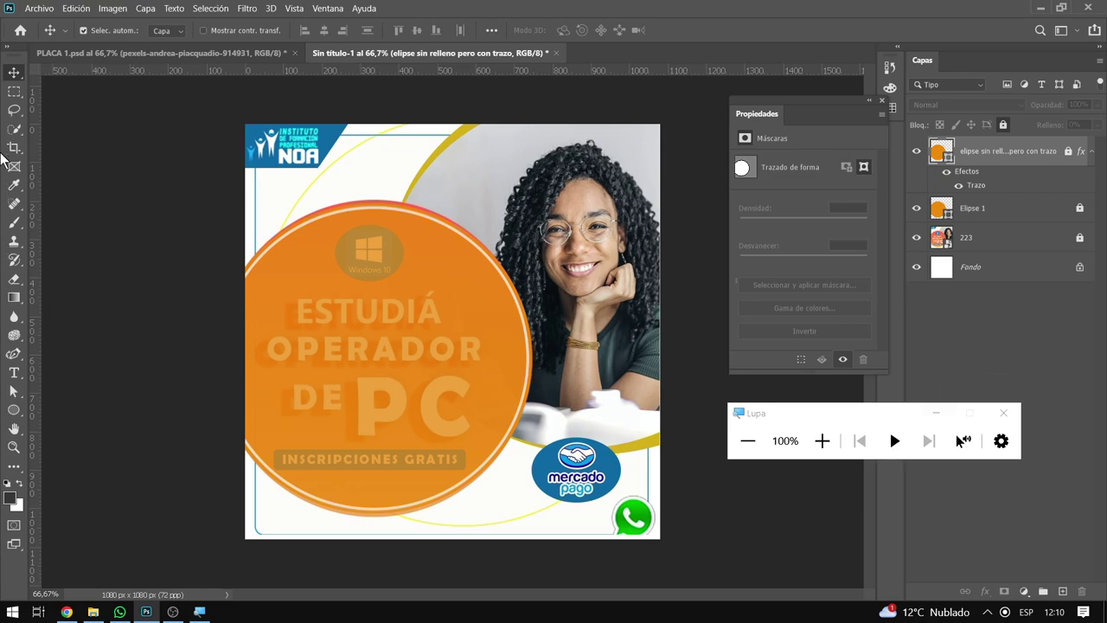
Draw a new Elipse 2 circle and move it up-left over the post's top-right corner
left_click(14, 410)
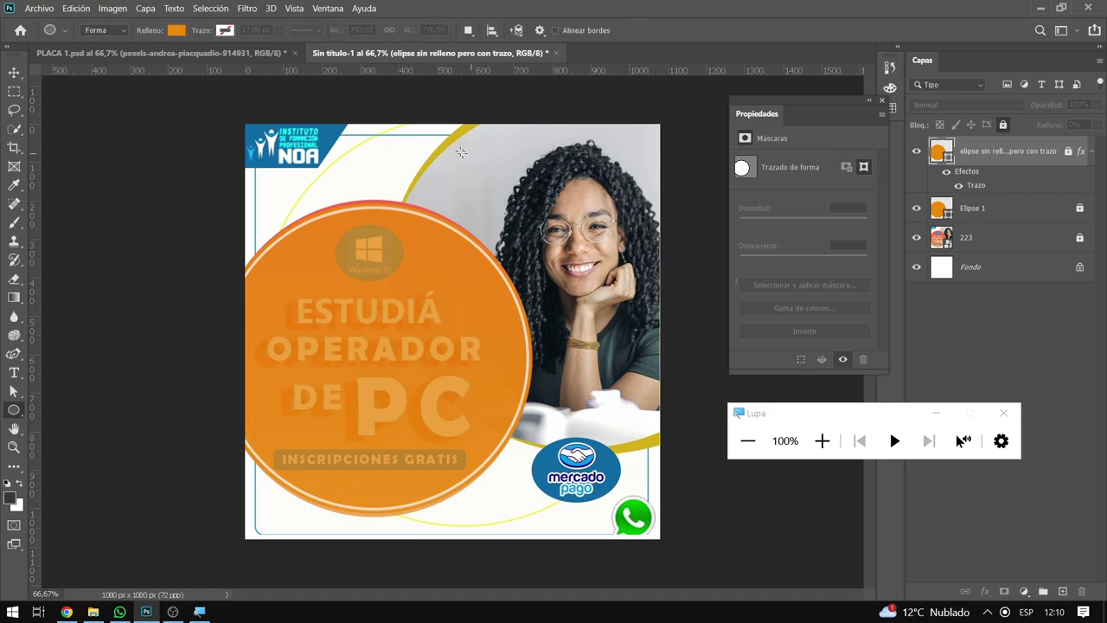
mouse_move(414, 127)
left_mouse_down()
mouse_move(723, 463)
mouse_move(749, 470)
left_mouse_up()
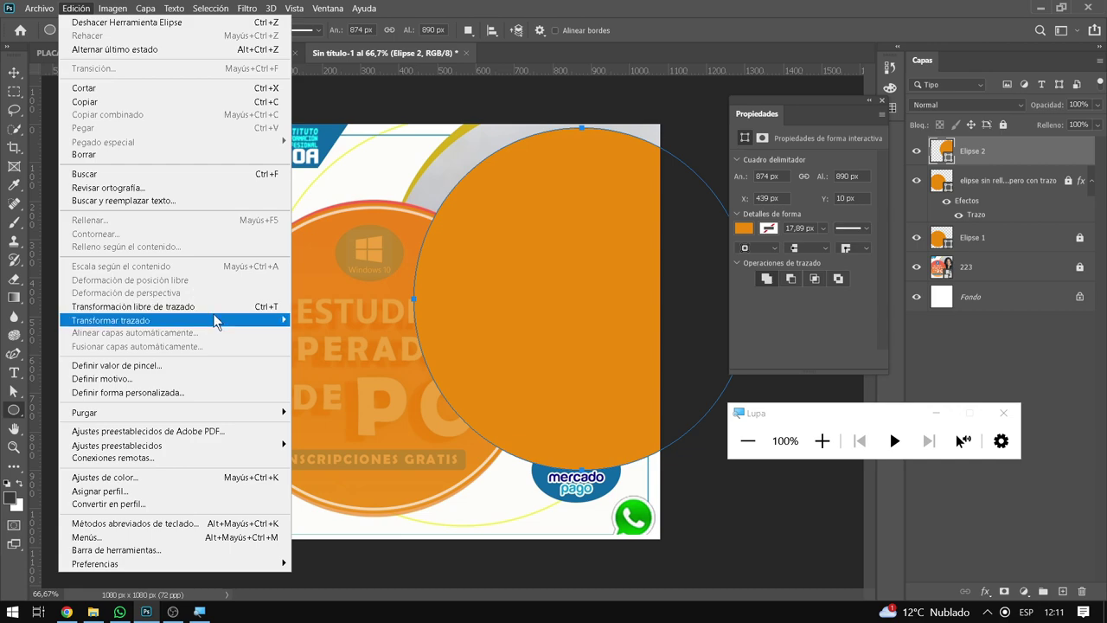
left_click(216, 307)
left_click_drag(542, 331, 529, 311)
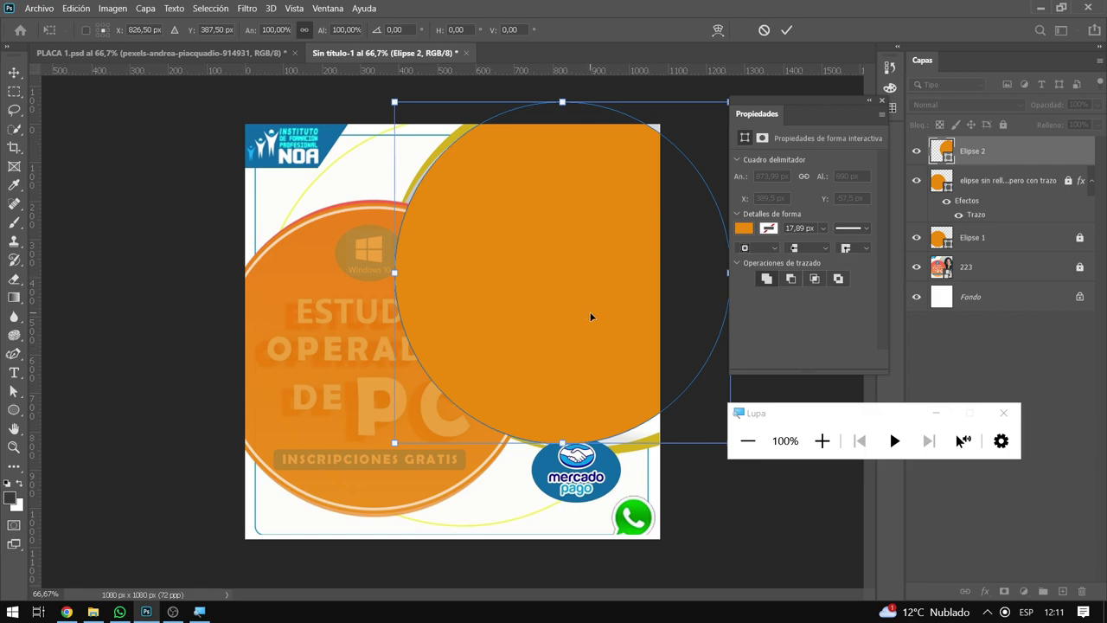
left_click(786, 32)
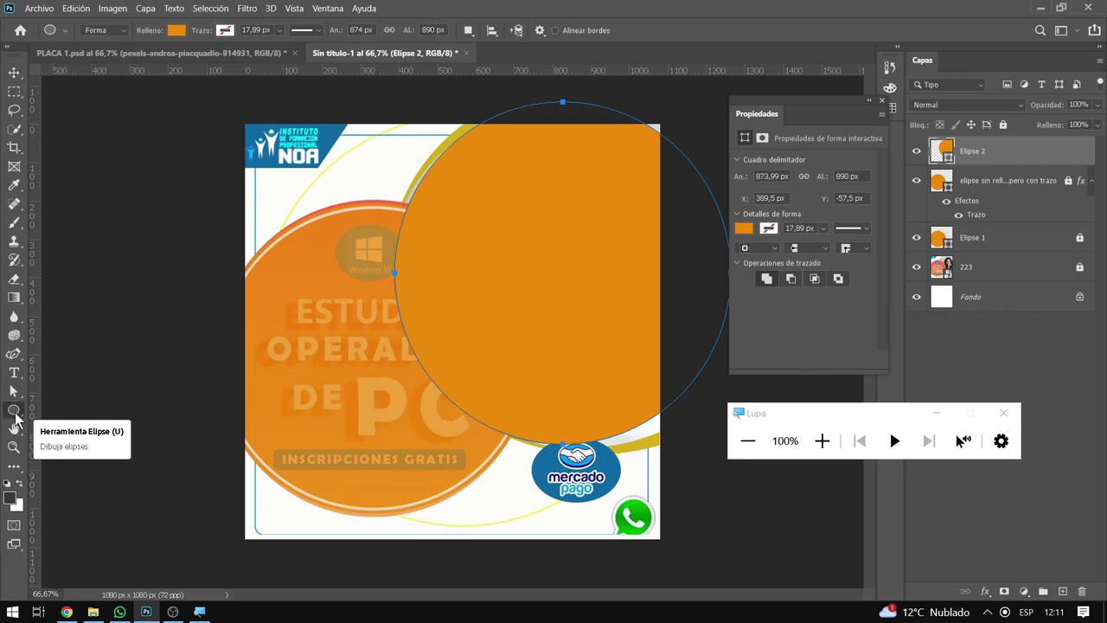
Set the Elipse 2 fill to purple
left_click(176, 32)
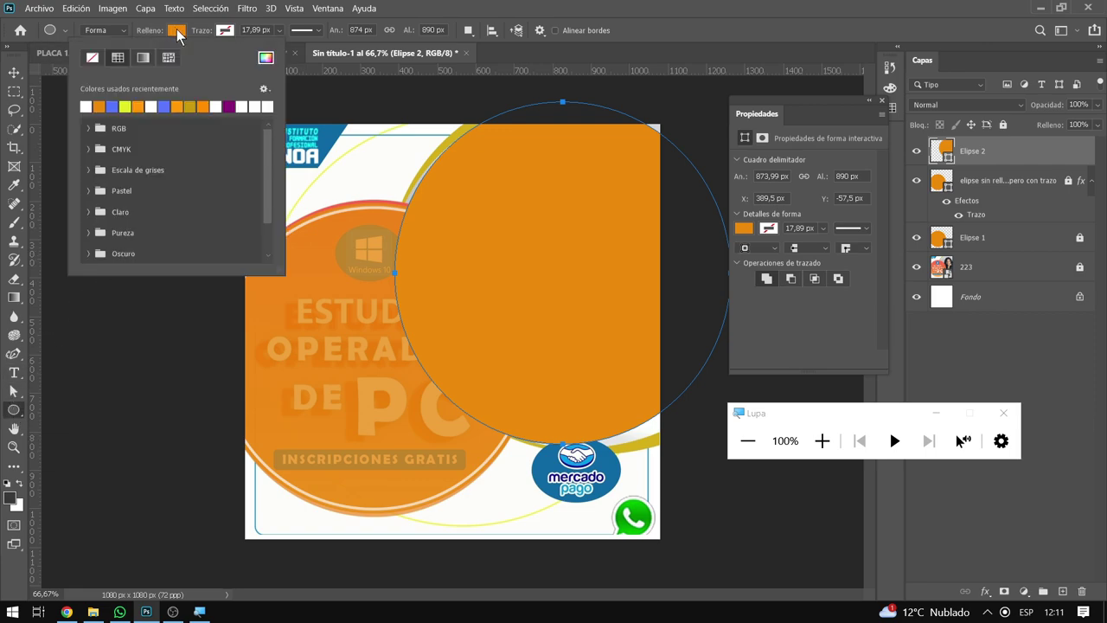
left_click(231, 106)
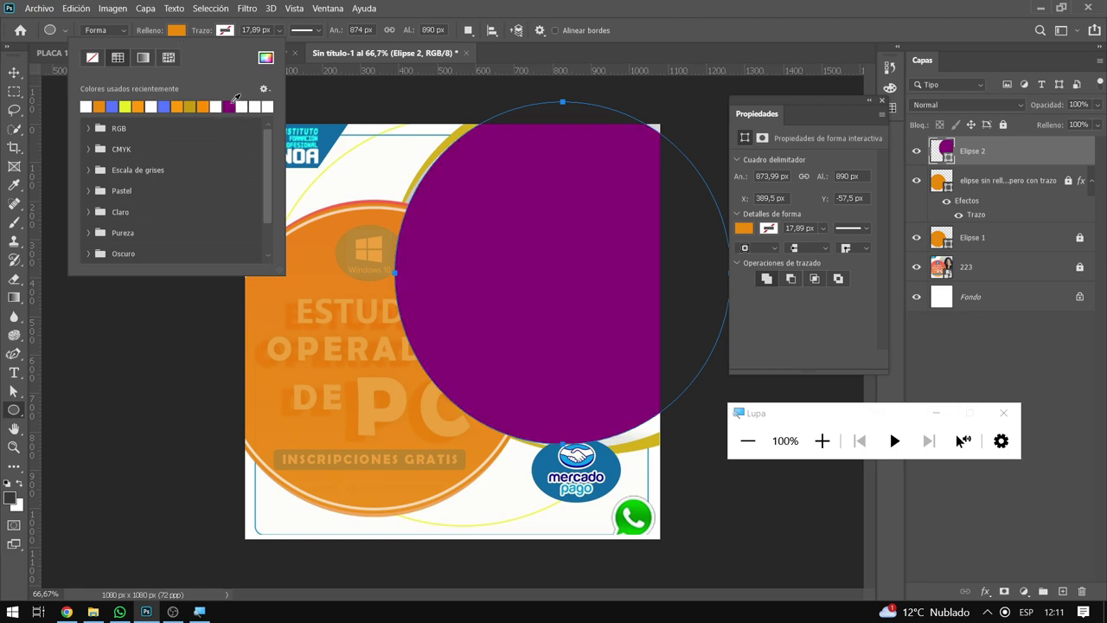
left_click(13, 73)
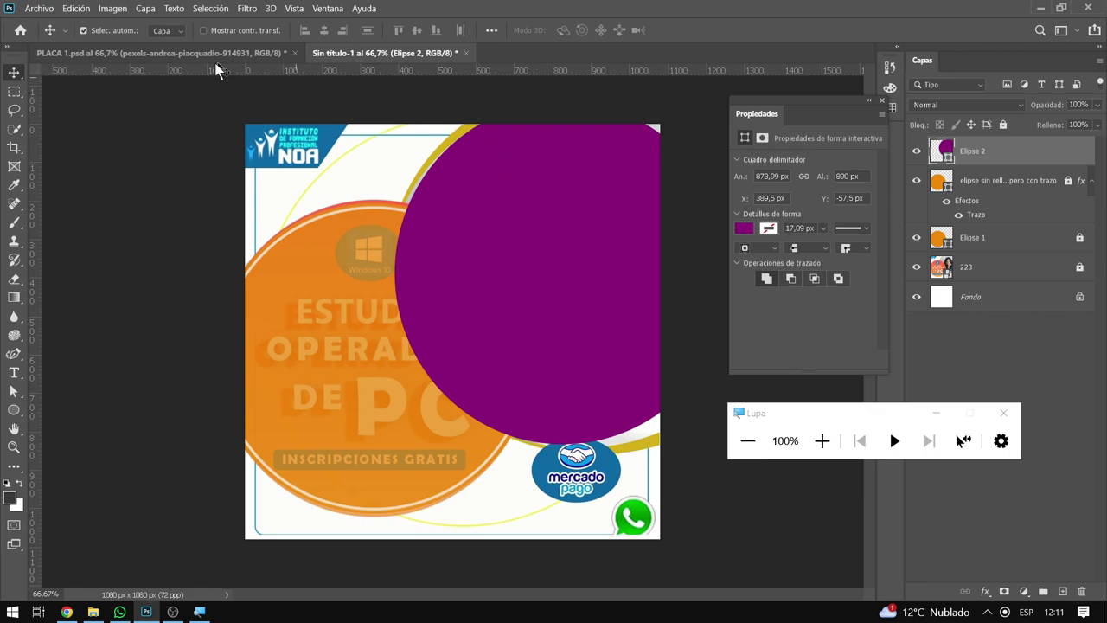
left_click(48, 12)
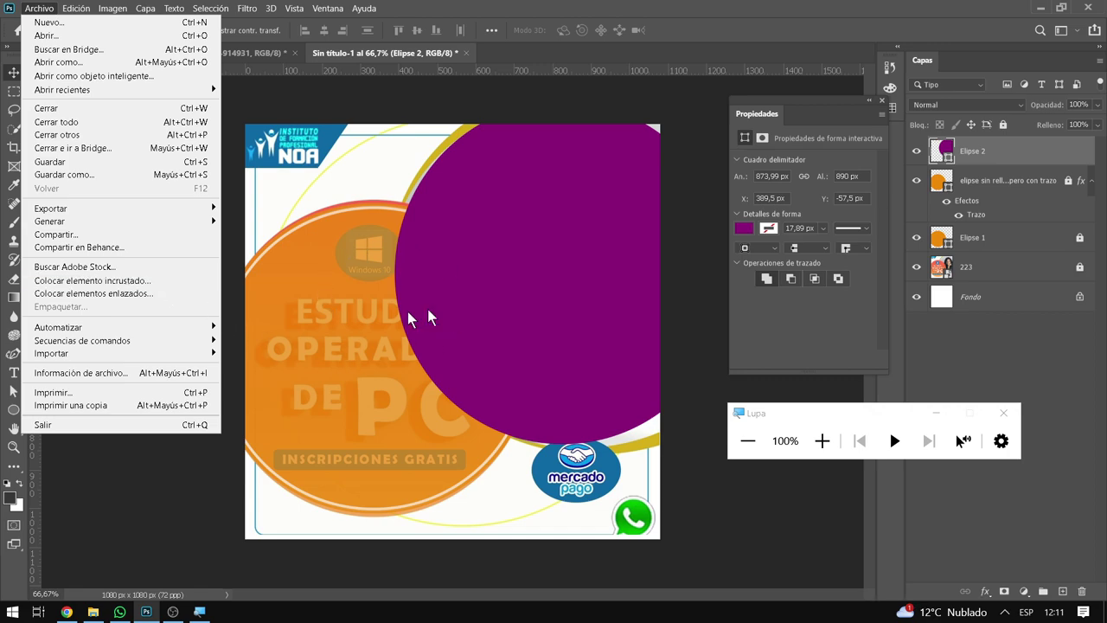
left_click(465, 264)
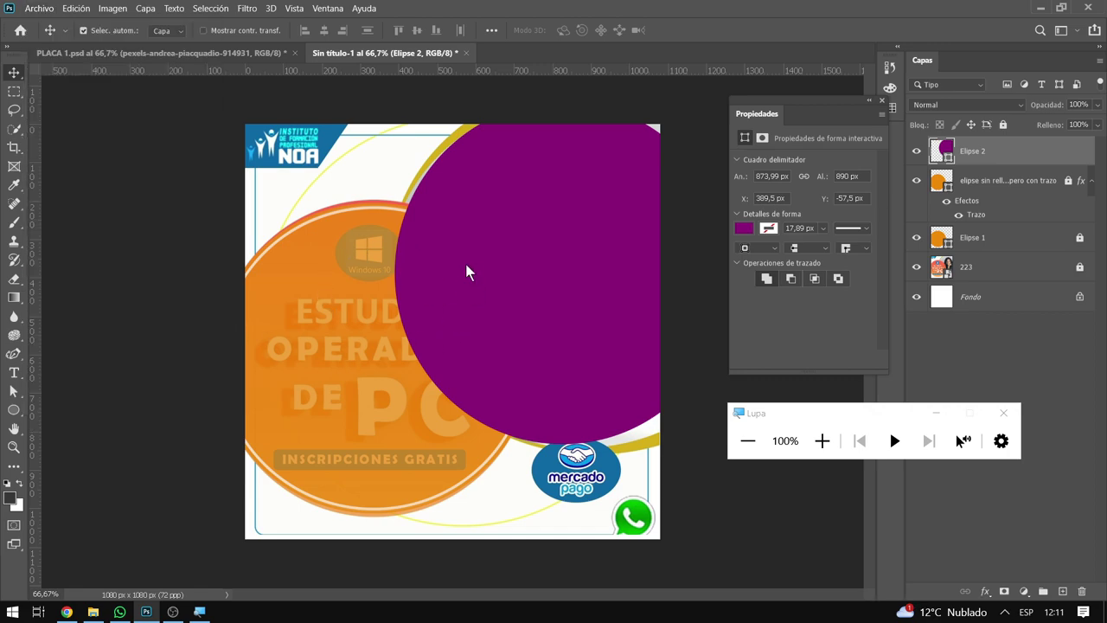
Go to pexels.com in Chrome from the address bar
left_click(66, 612)
left_click(489, 21)
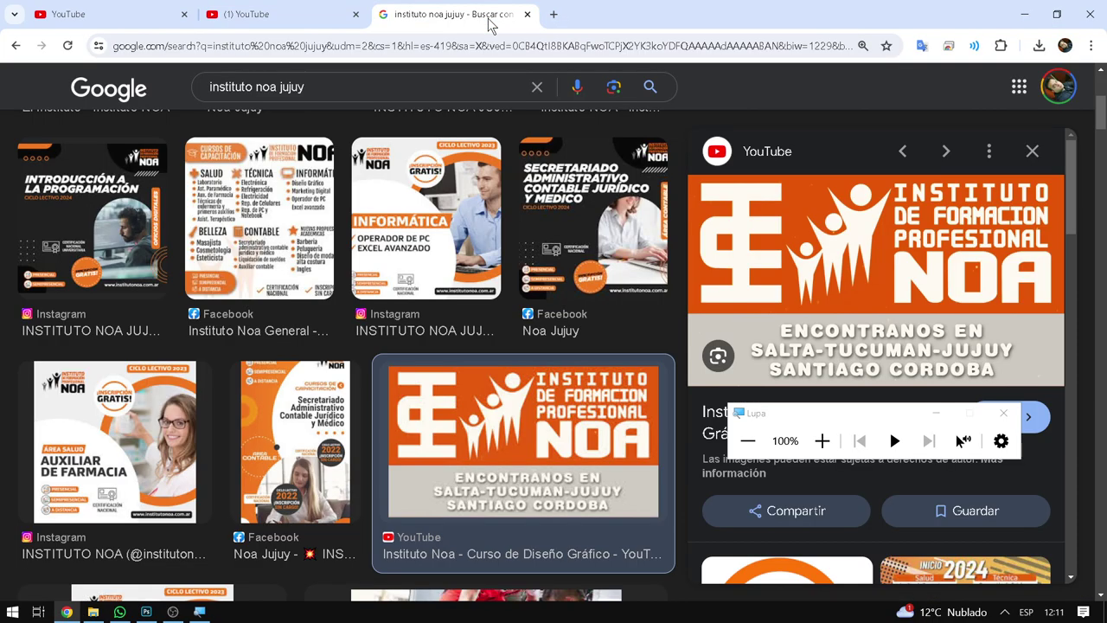
left_click(487, 46)
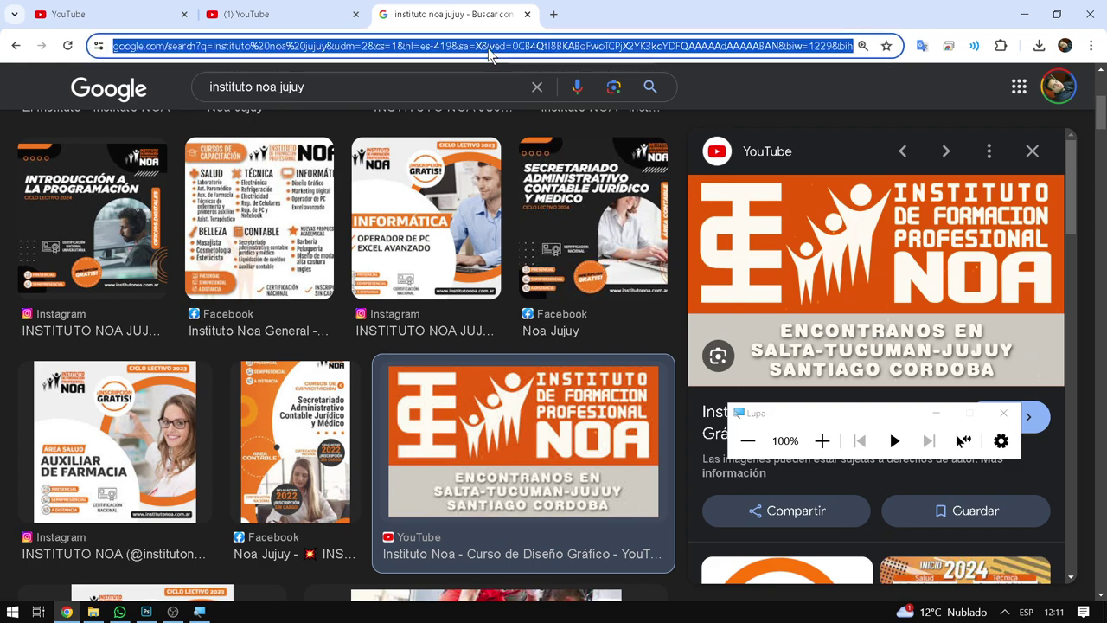
type("pexe")
key("Return")
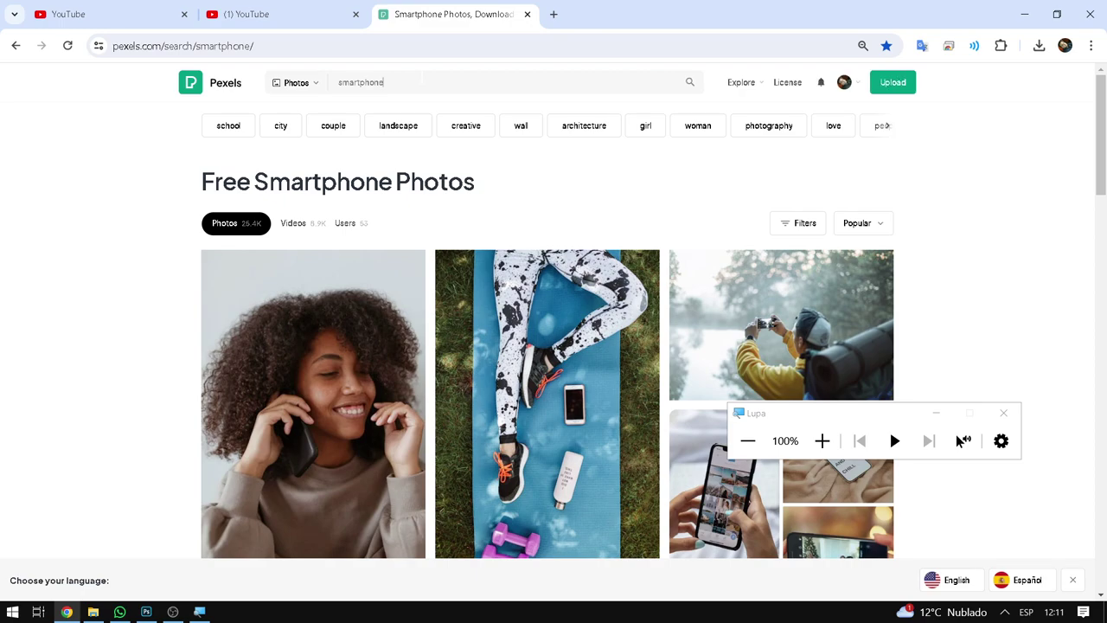
Search Pexels for 'estudiando', then for 'study' after it finds no photos
left_click(301, 83)
key("Escape")
type("lea")
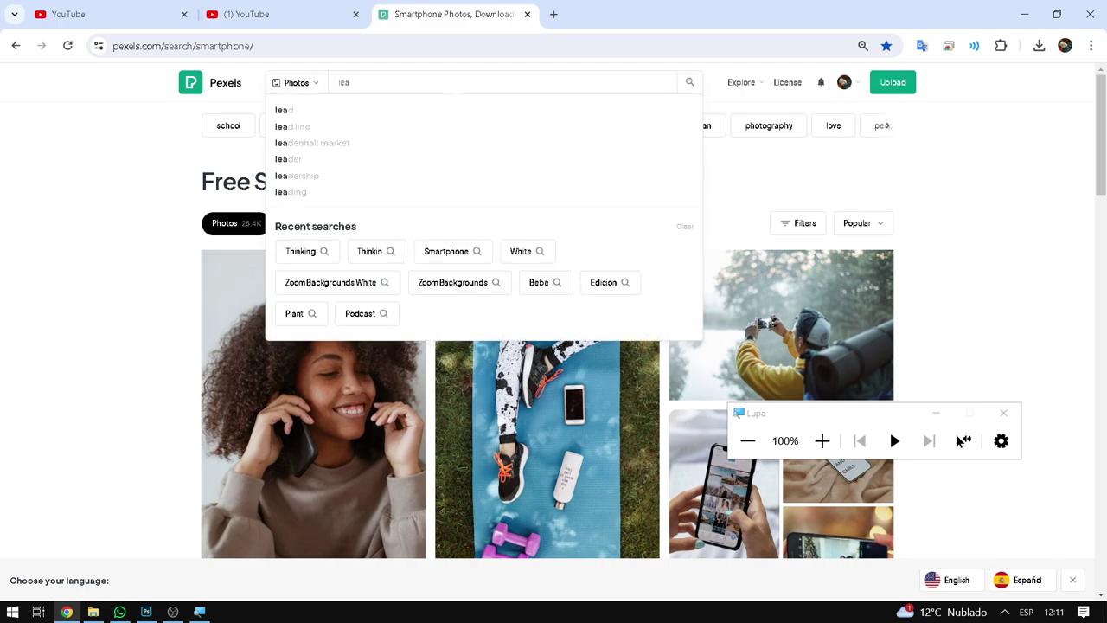
key("BackSpace")
key("BackSpace")
key("BackSpace")
type("estud")
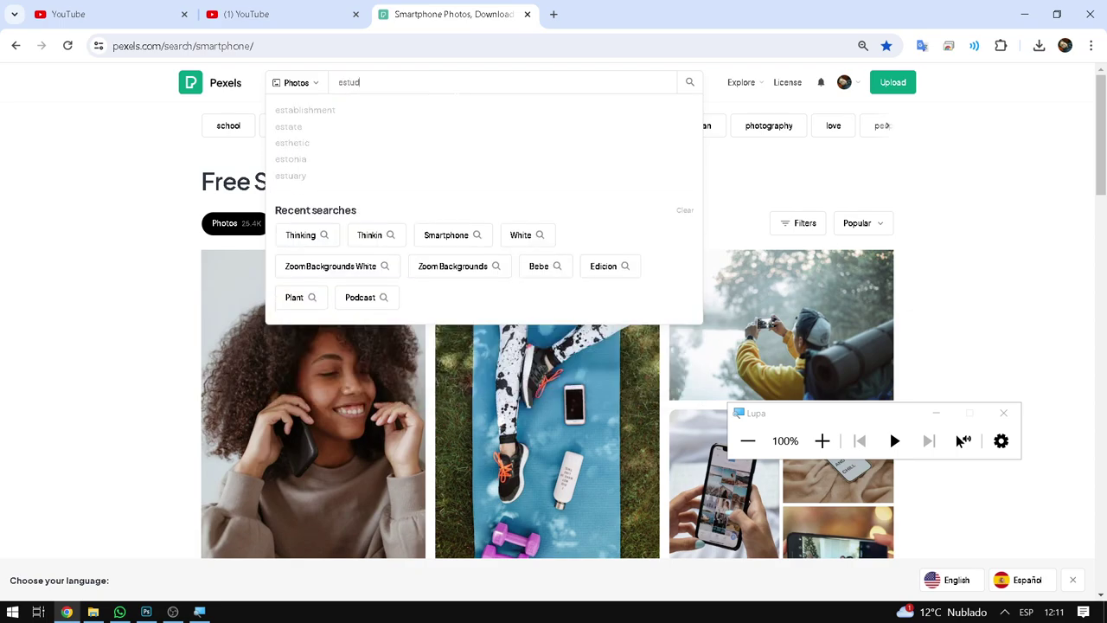
type("iando")
key("Return")
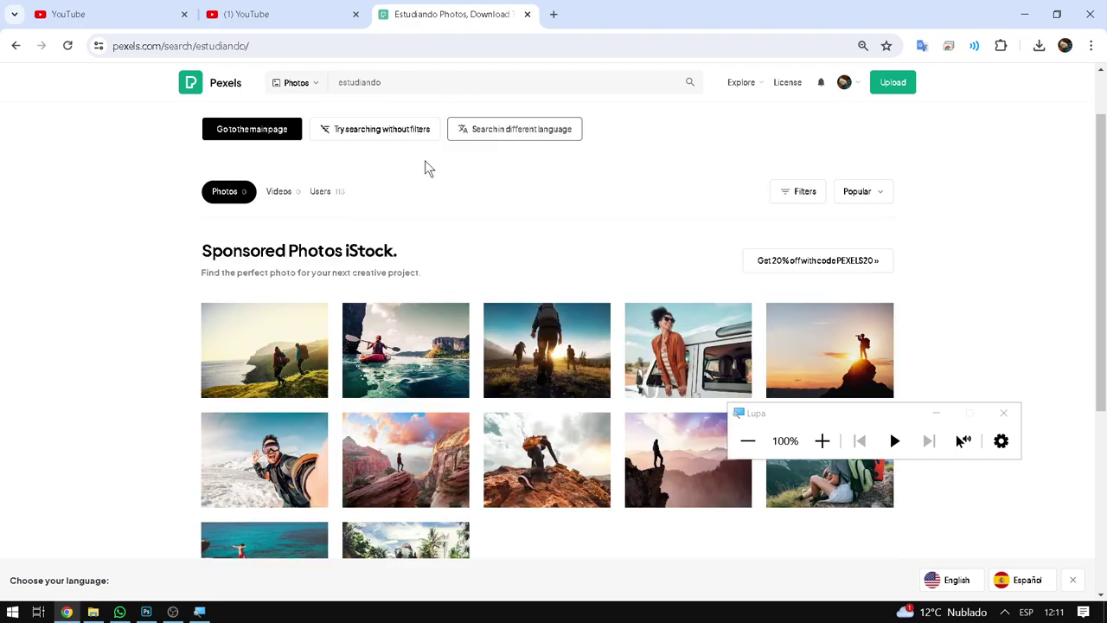
left_click(313, 87)
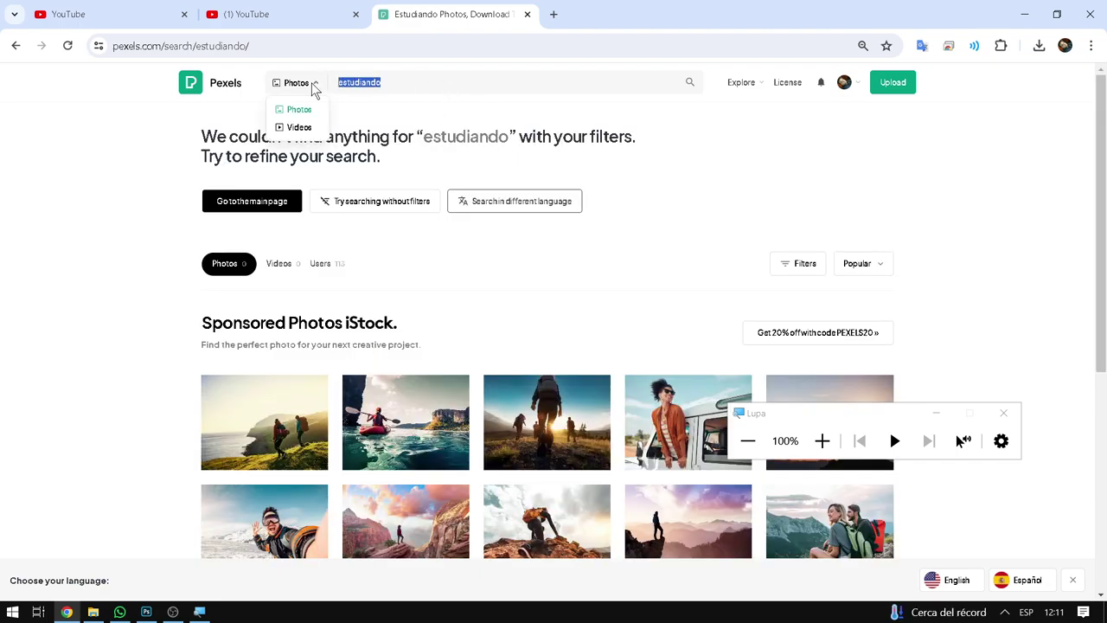
type("study")
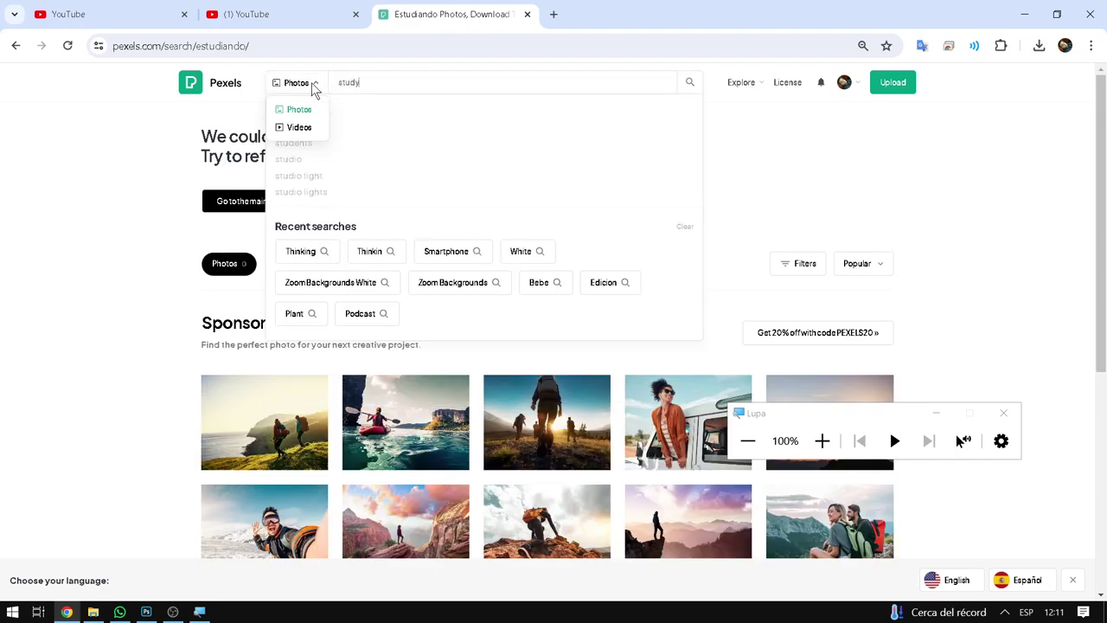
key("Return")
Open the photo of the girl in a blue hoodie reading from the study results
scroll(454, 216, "down", 2)
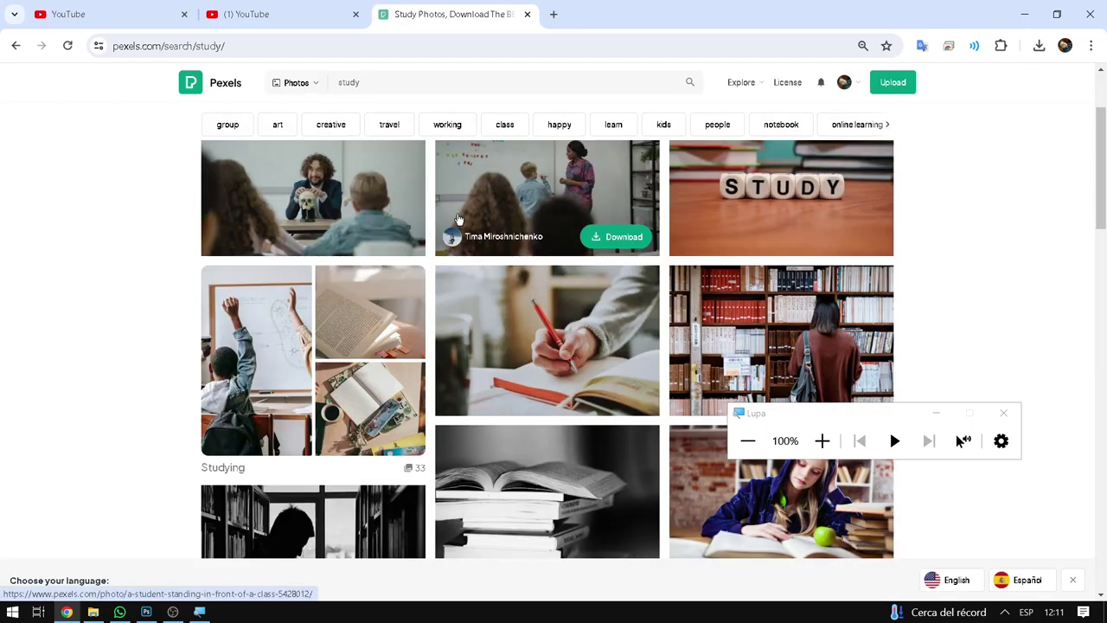
scroll(458, 220, "down", 2)
scroll(459, 219, "down", 3)
scroll(568, 248, "up", 1)
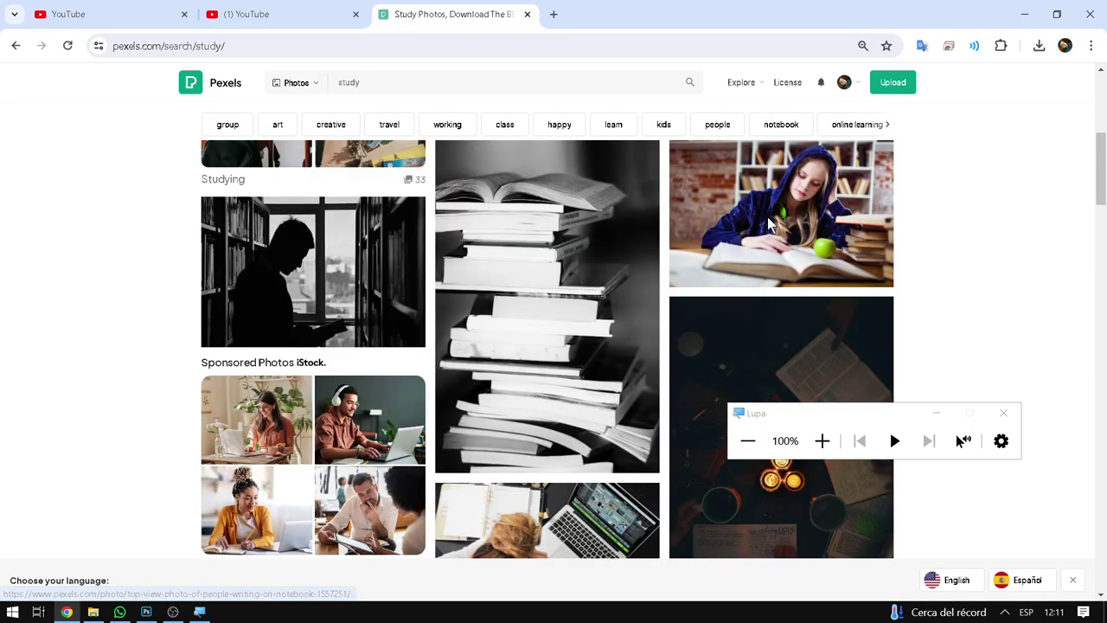
left_click(786, 205)
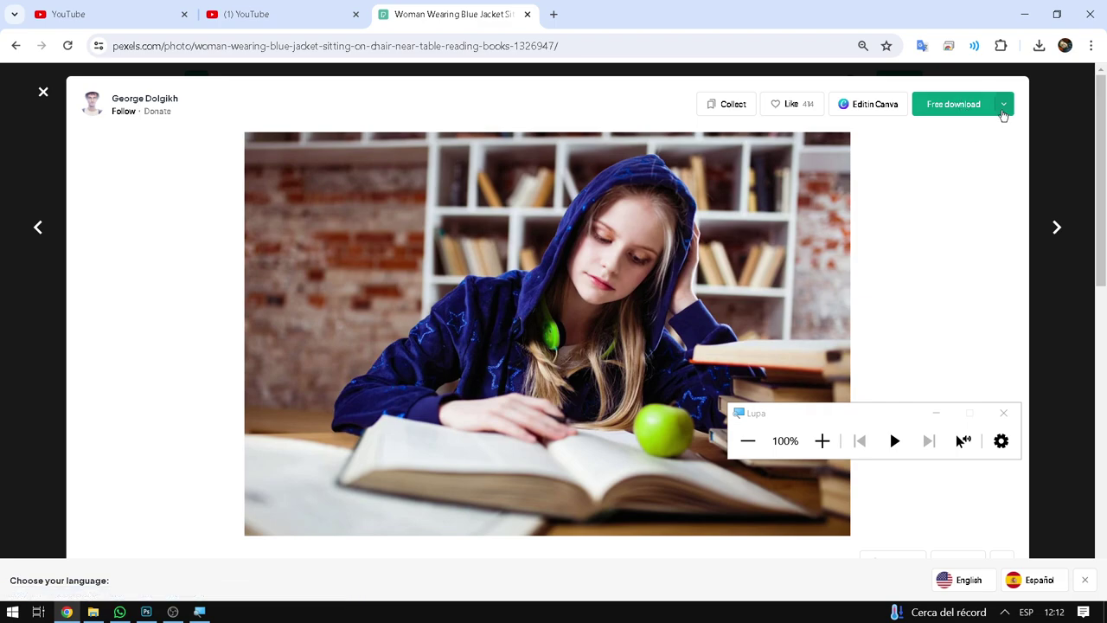
Download the photo for free and show it in its folder from Chrome's downloads
left_click(1002, 111)
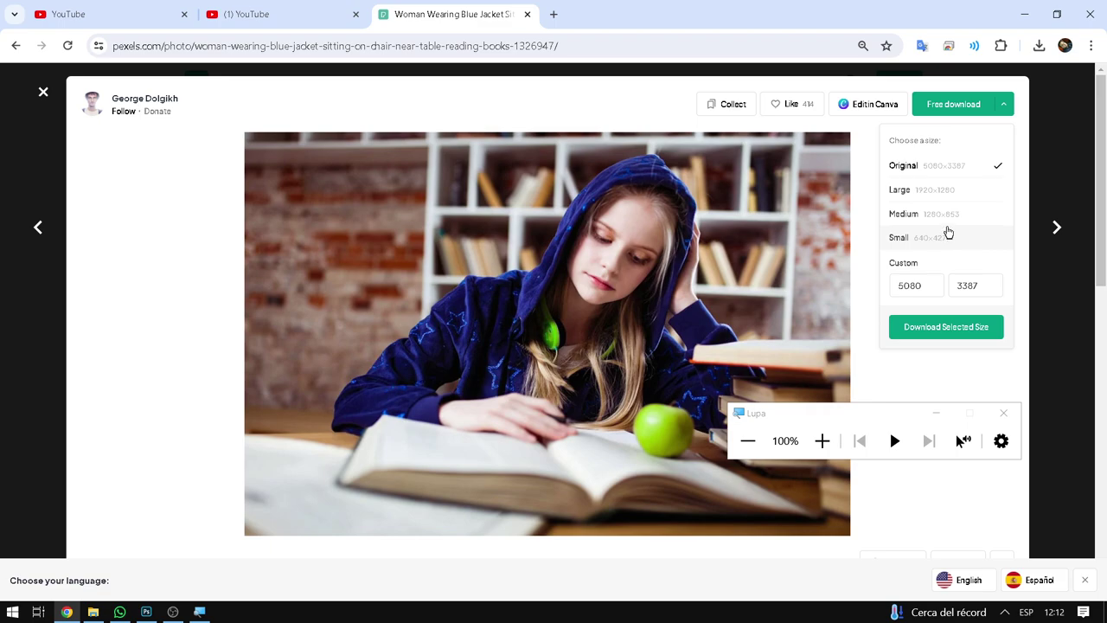
left_click(936, 116)
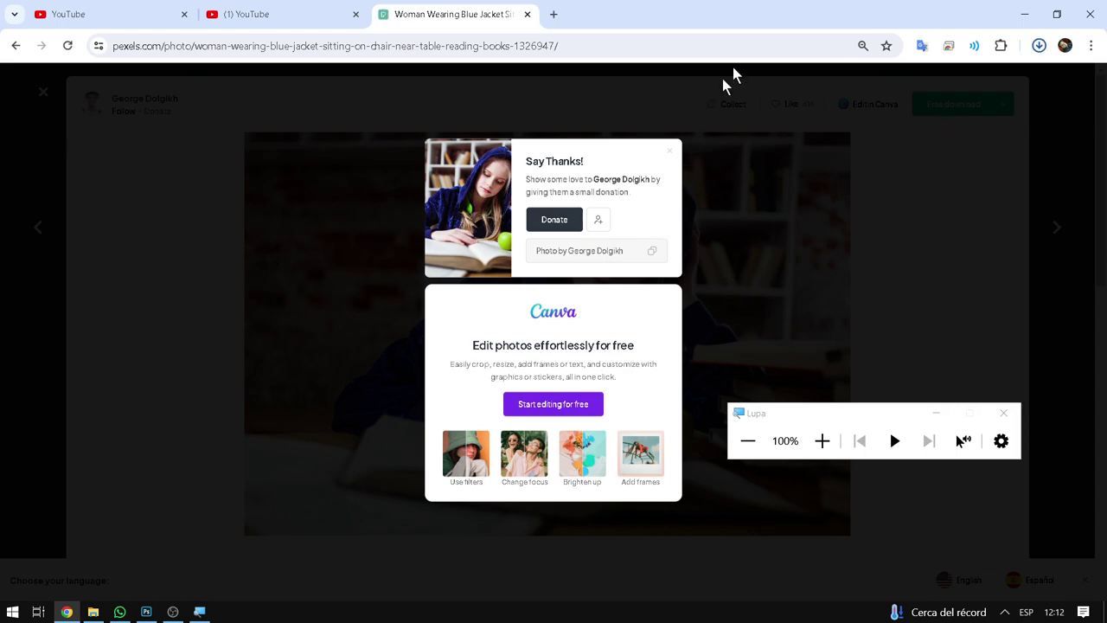
left_click(1044, 47)
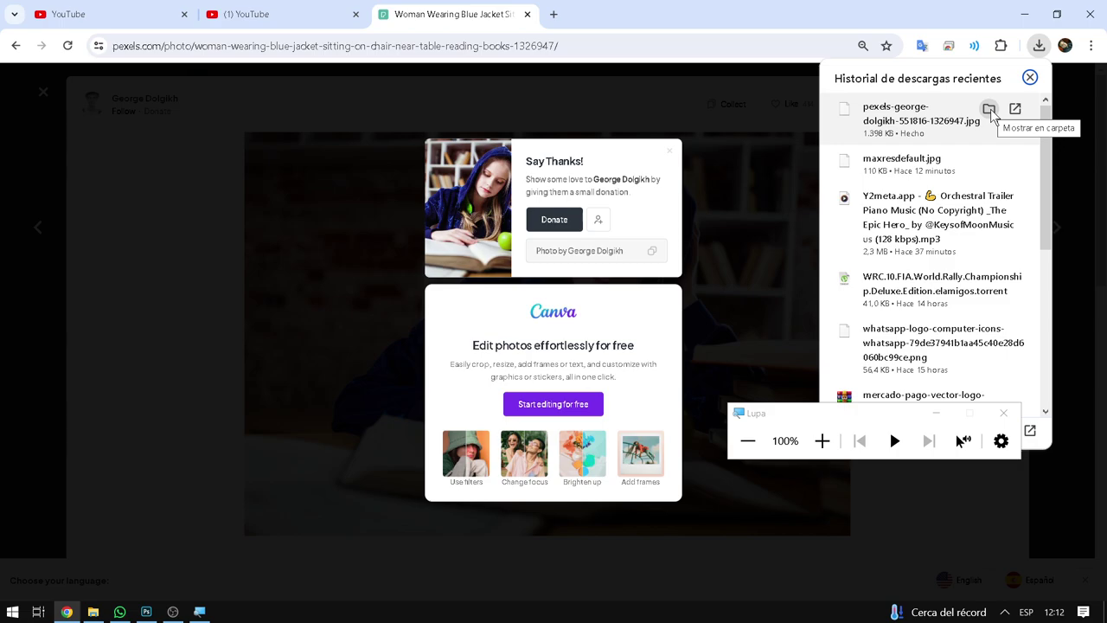
left_click(988, 109)
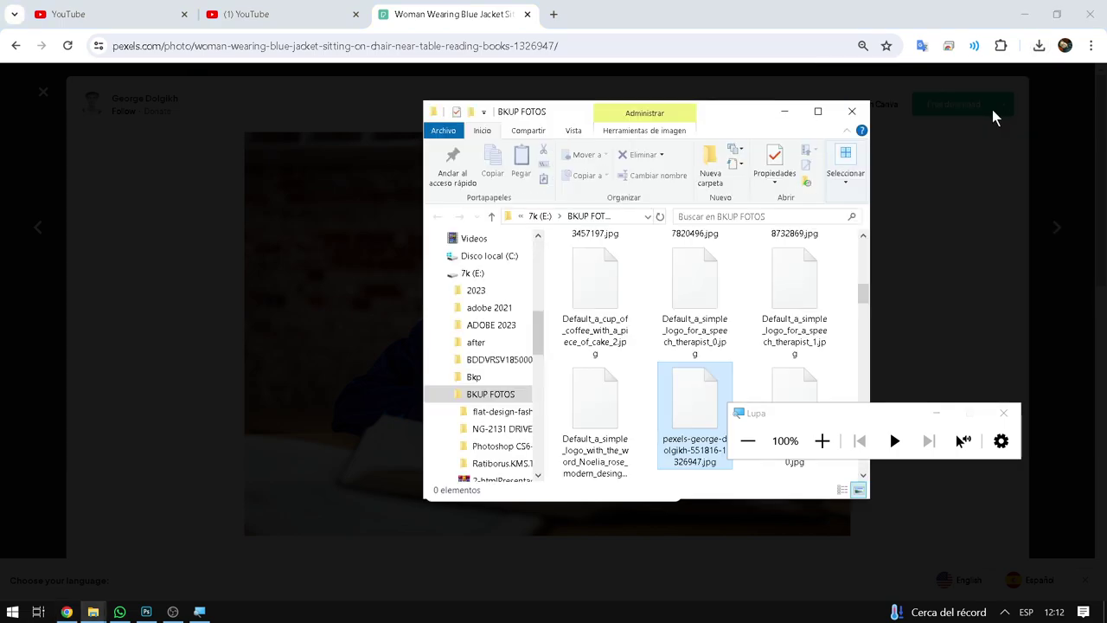
Maximize the BKUP FOTOS folder, then reopen the downloaded photo's folder from Chrome
left_click(817, 111)
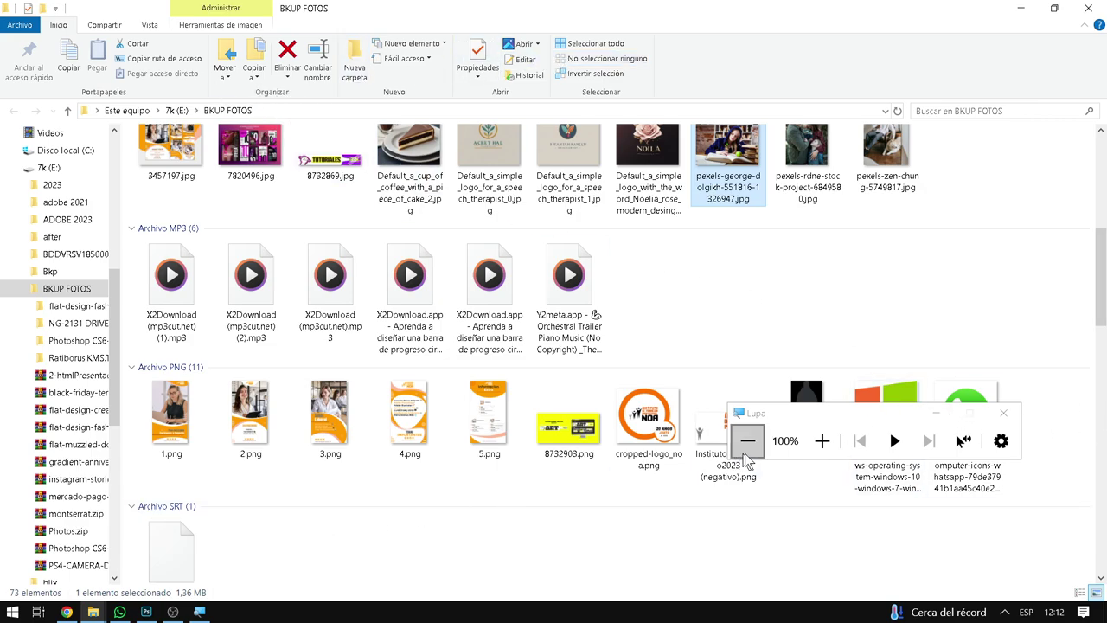
left_click_drag(795, 415, 869, 234)
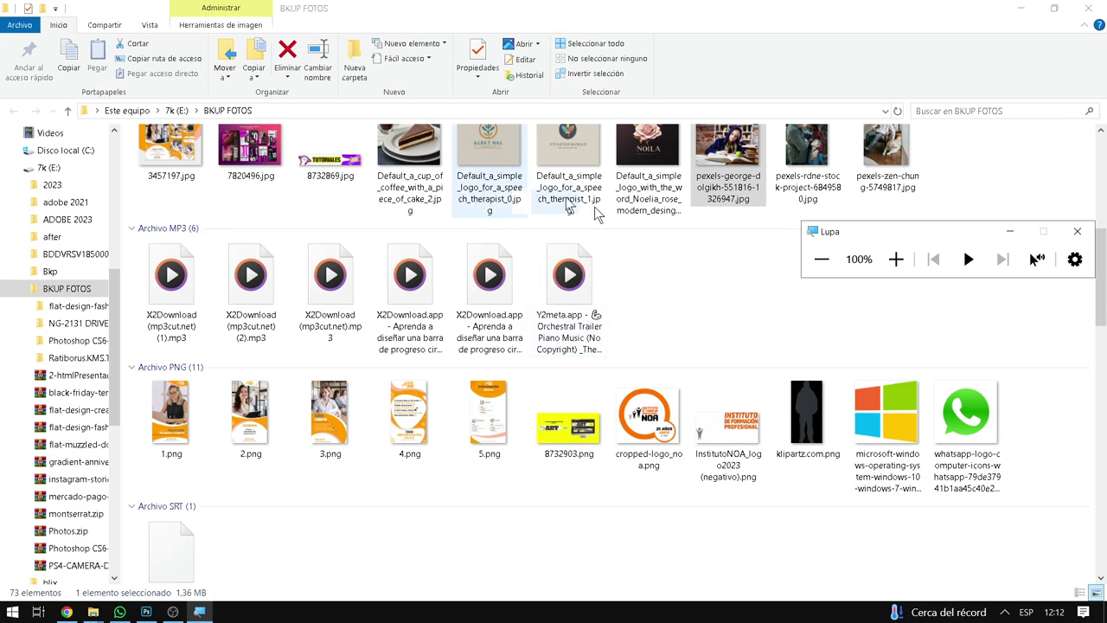
scroll(518, 281, "up", 5)
scroll(406, 276, "down", 10)
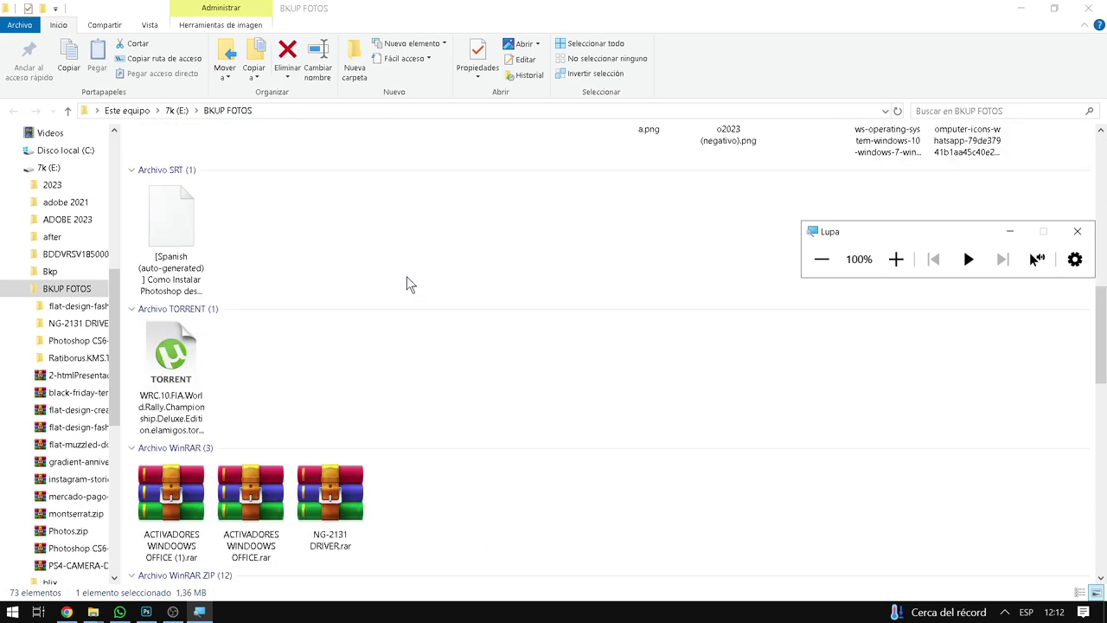
scroll(406, 276, "down", 10)
left_click(1017, 10)
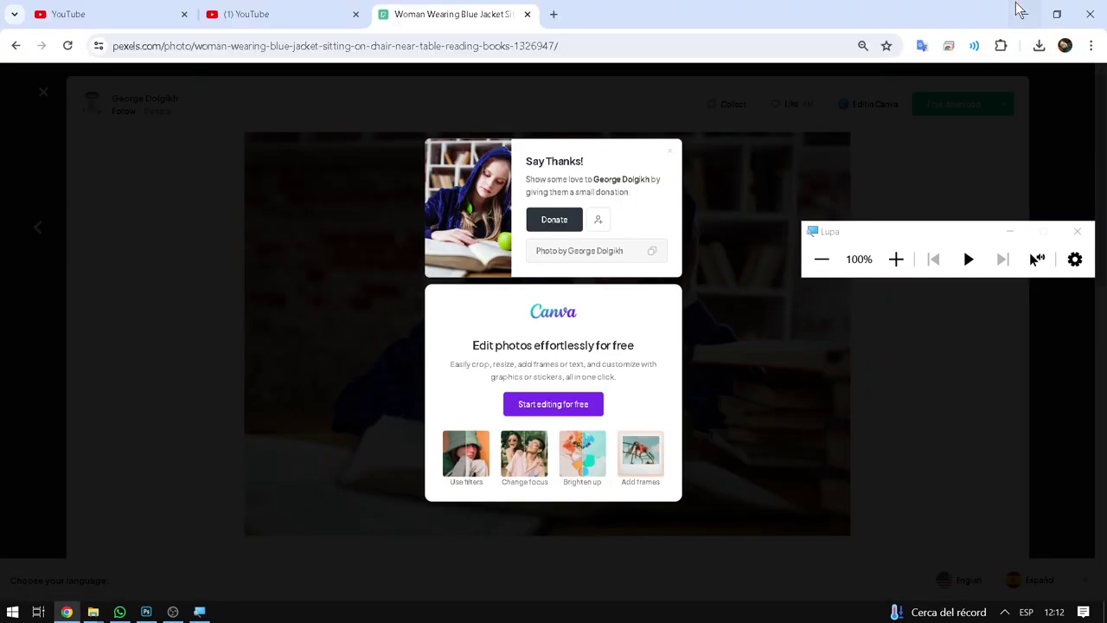
left_click(1039, 45)
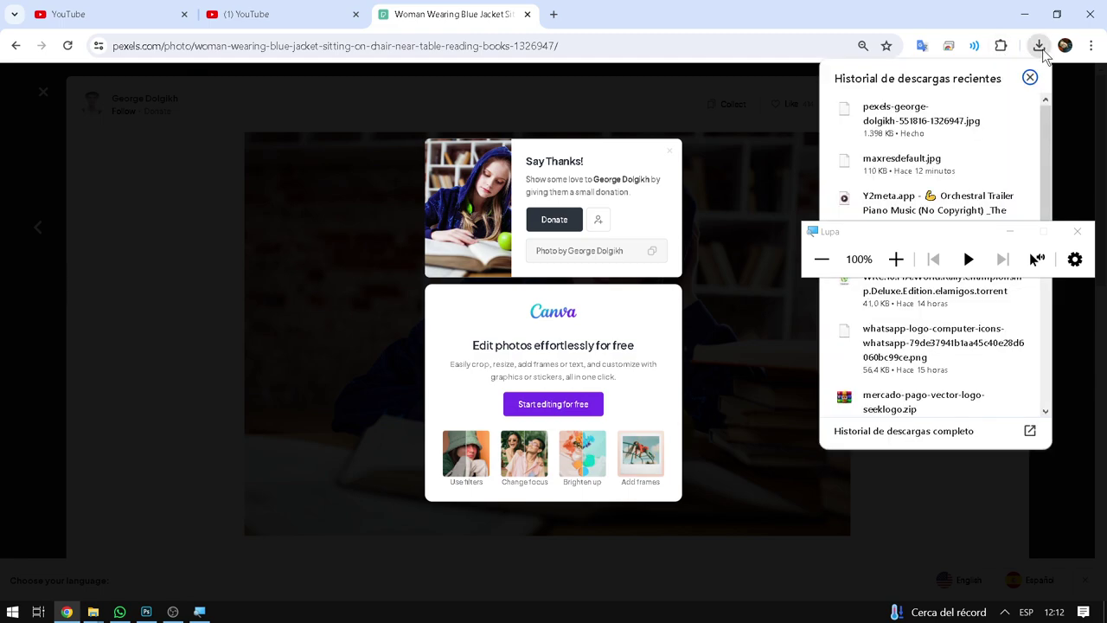
left_click(988, 109)
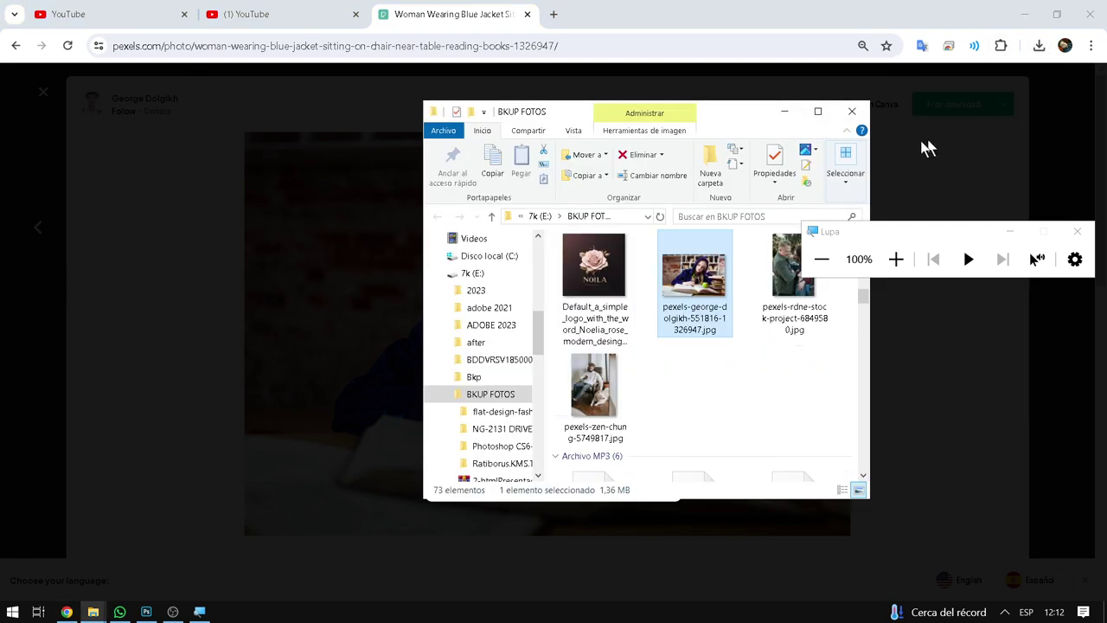
Copy the downloaded photo and paste it onto the Escritorio (Desktop)
right_click(711, 285)
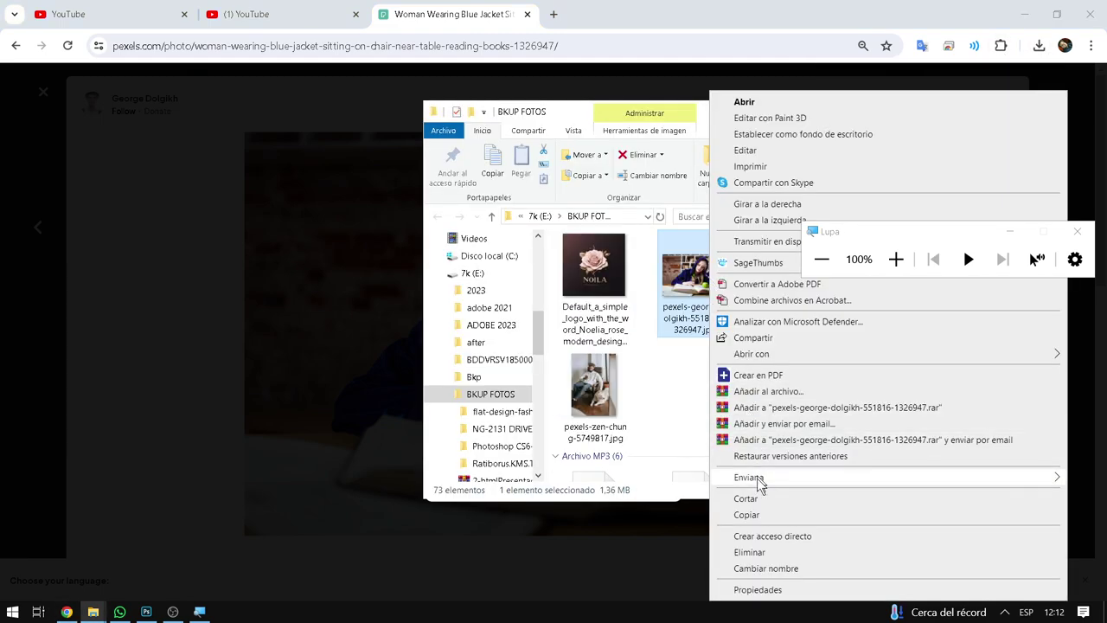
left_click(761, 515)
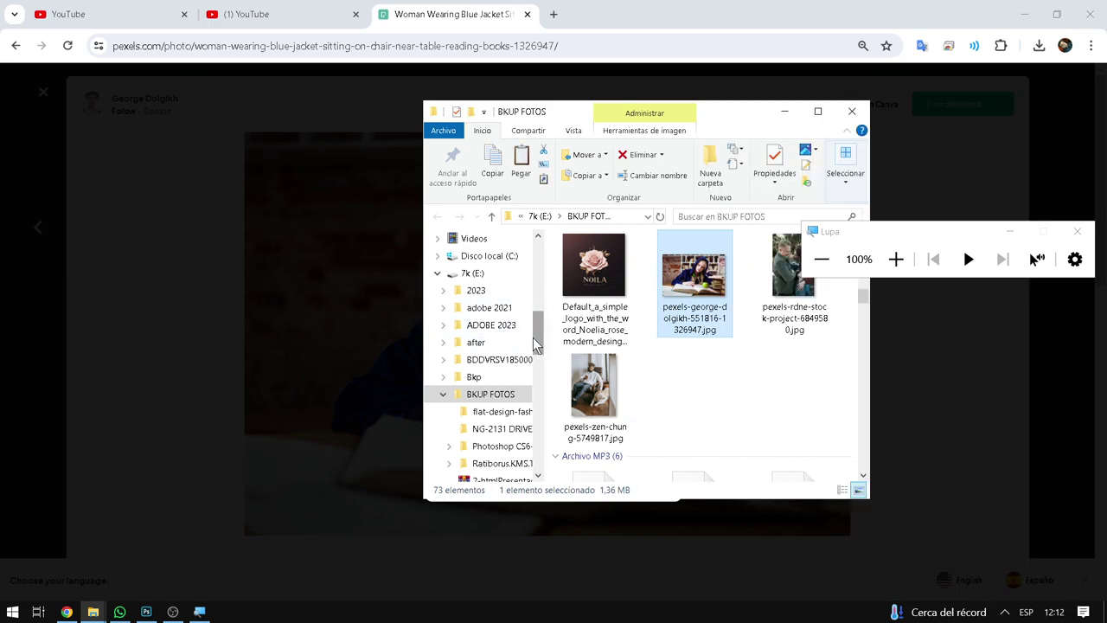
left_click_drag(534, 337, 536, 273)
left_click(490, 240)
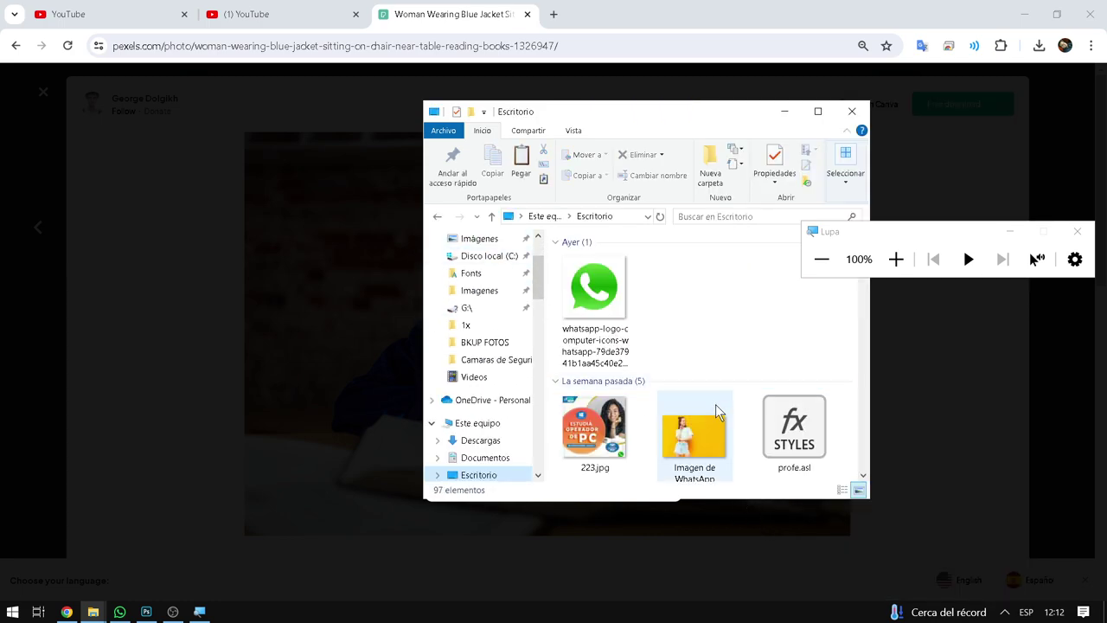
right_click(722, 355)
left_click(758, 436)
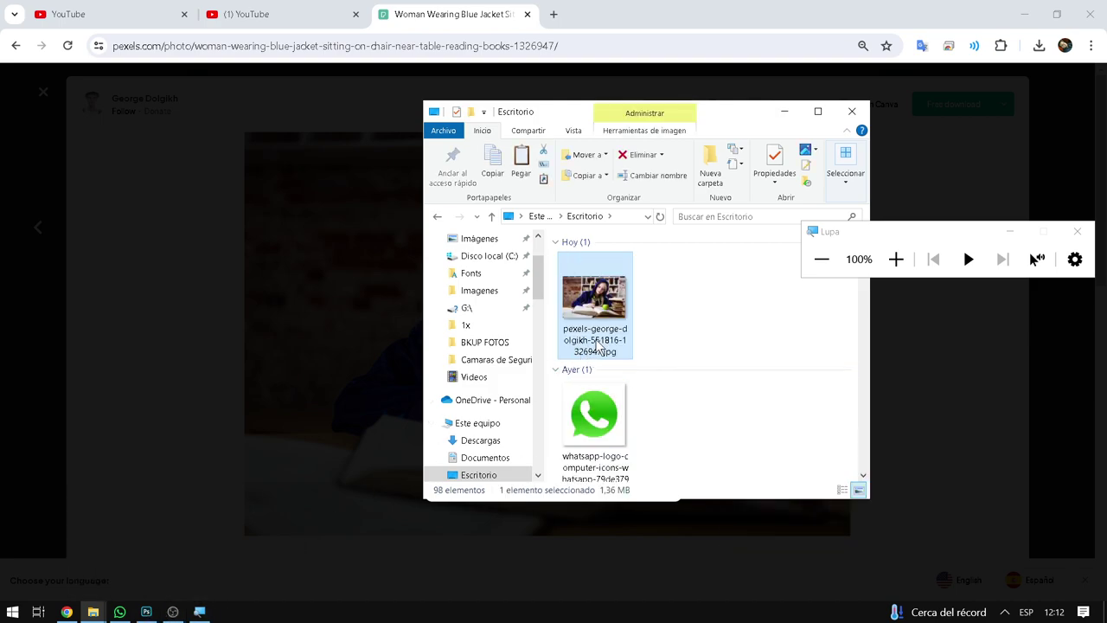
Rename the pasted Desktop copy to foto.jpg and return to Photoshop
left_click(595, 340)
double_click(580, 329)
left_click_drag(604, 351, 529, 297)
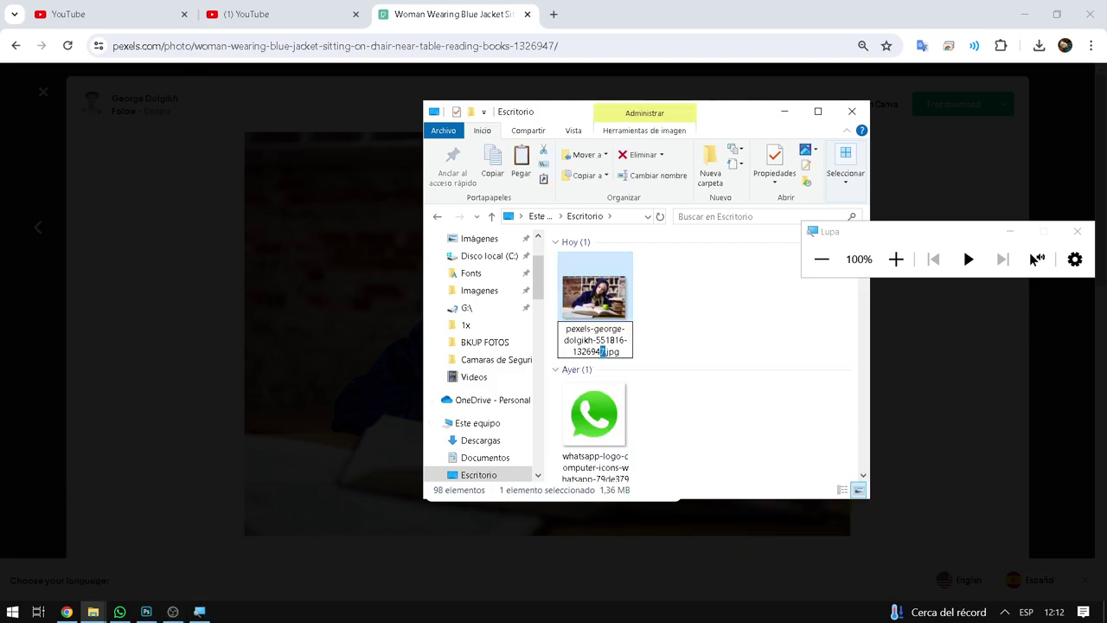
type("foto")
key("Return")
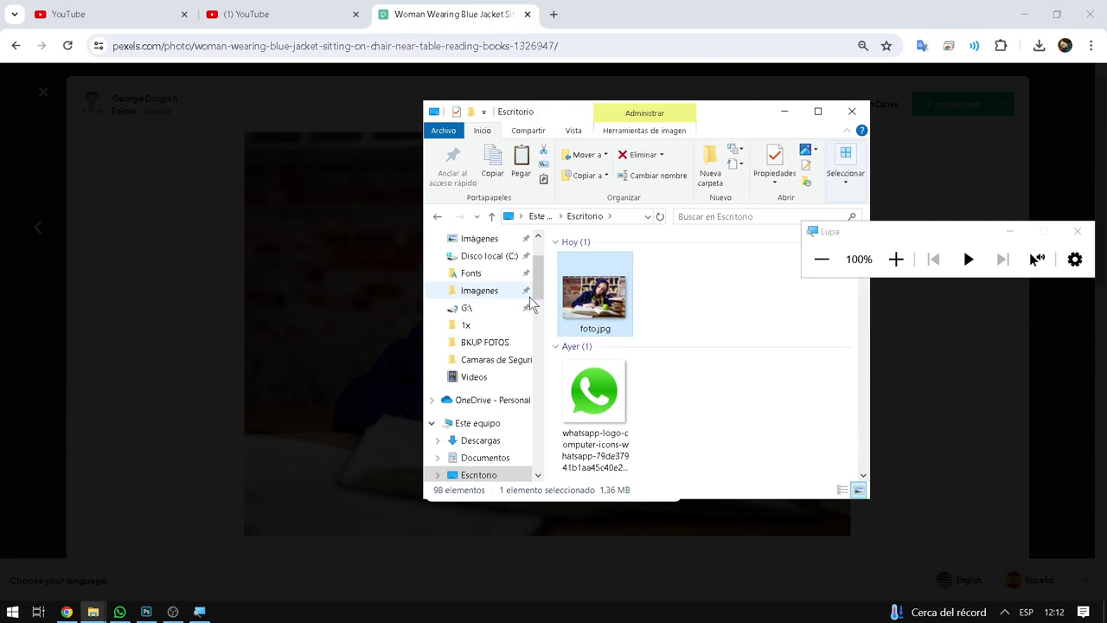
left_click(147, 612)
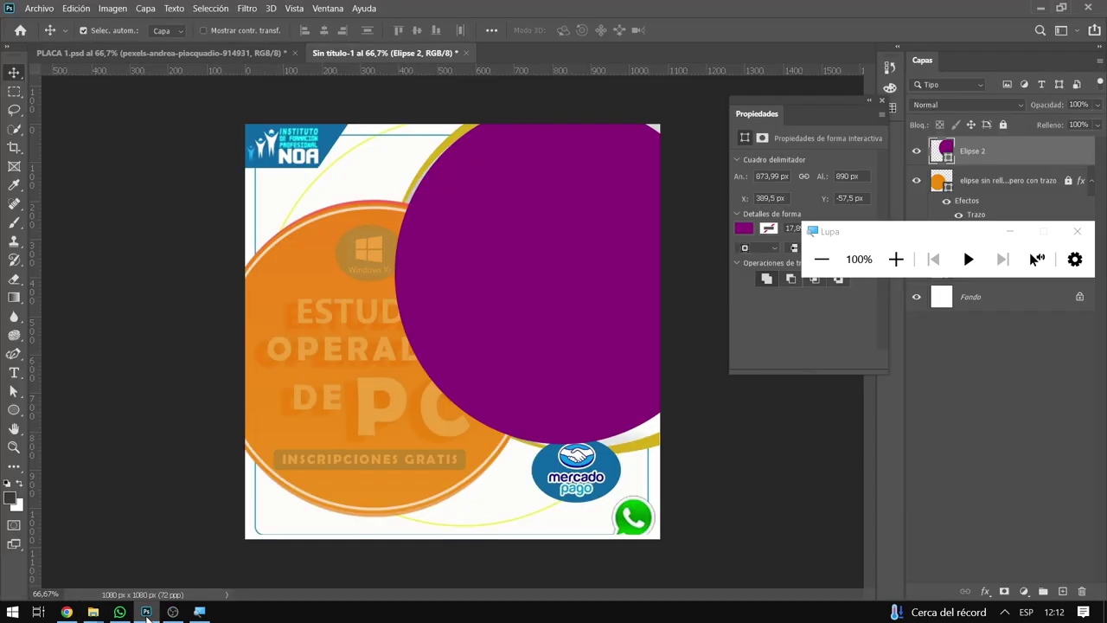
Place foto.jpg from the Desktop with Colocar elemento incrustado
left_click(30, 11)
left_click(119, 281)
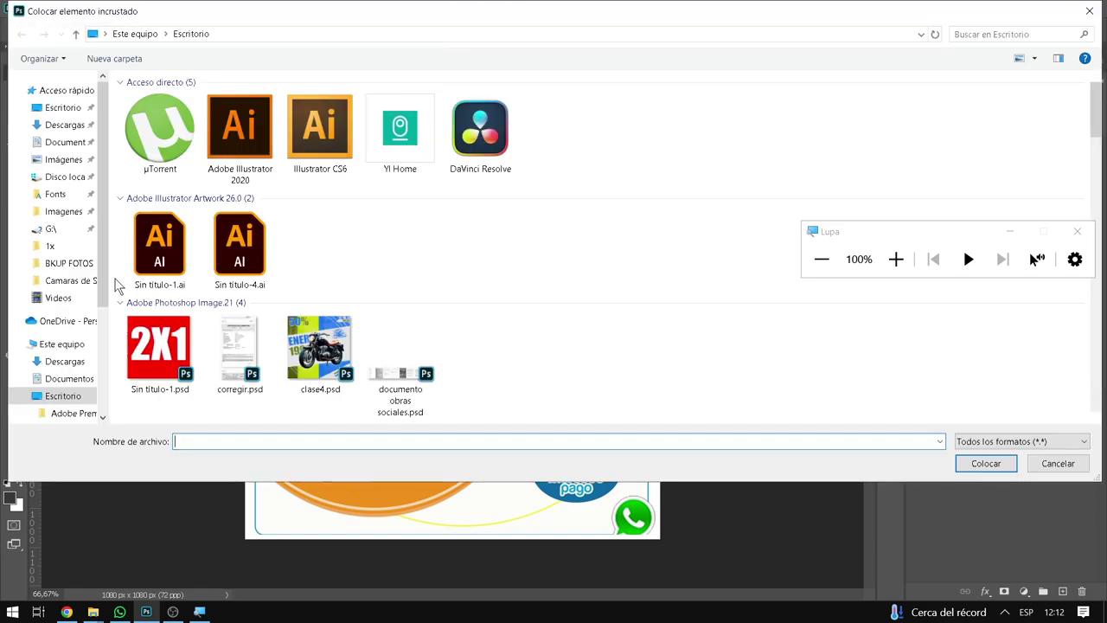
scroll(259, 279, "down", 2)
scroll(264, 242, "down", 3)
scroll(266, 208, "down", 1)
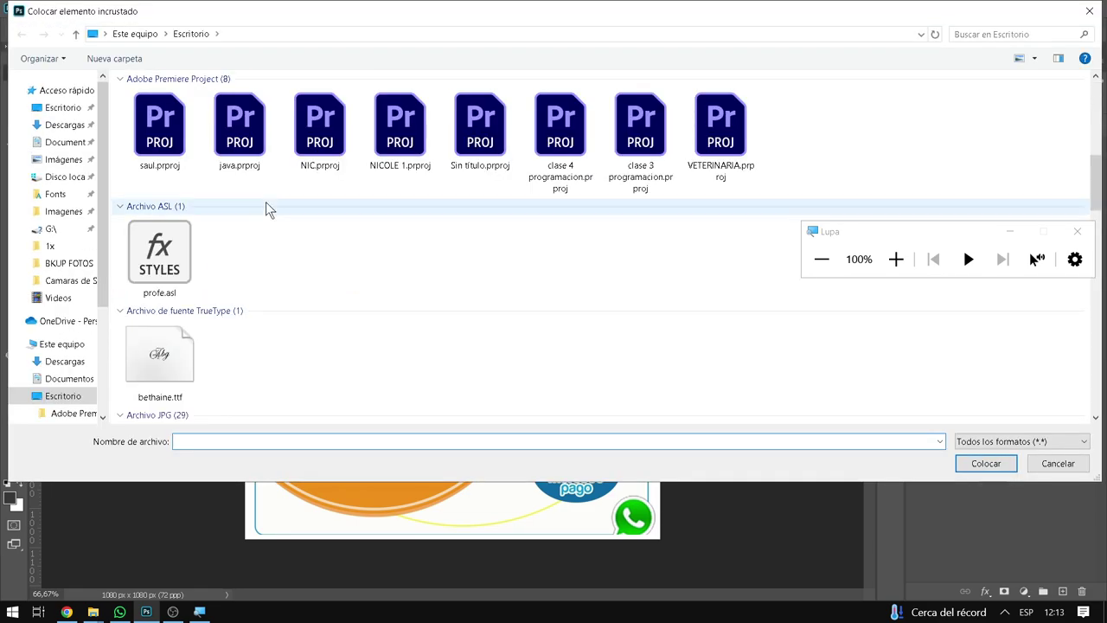
left_click(69, 109)
scroll(220, 244, "down", 2)
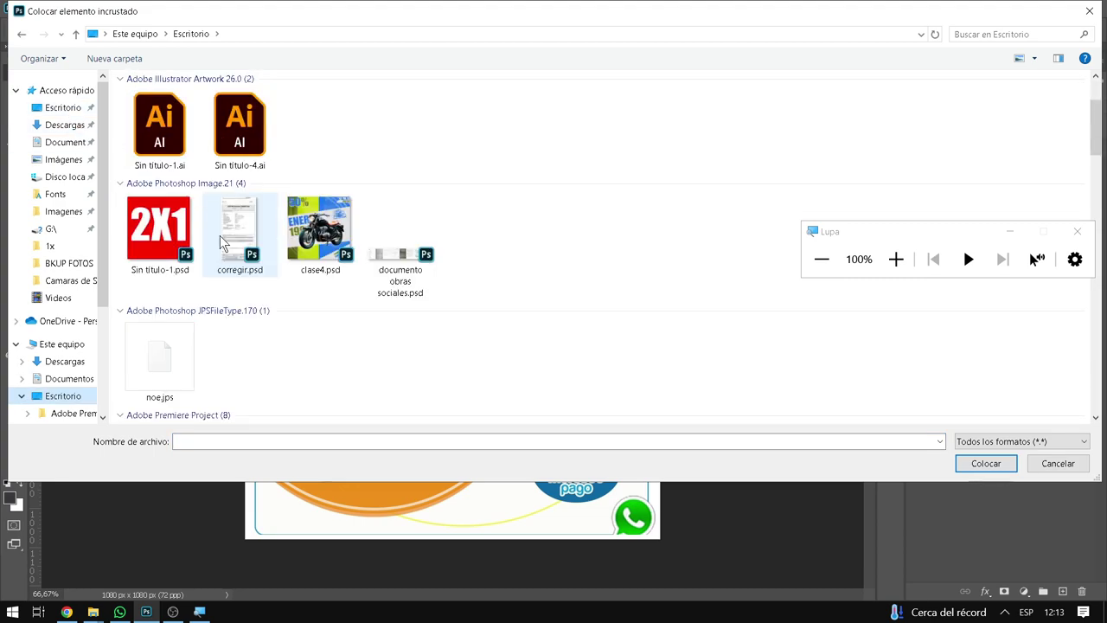
scroll(220, 235, "down", 3)
scroll(219, 235, "down", 5)
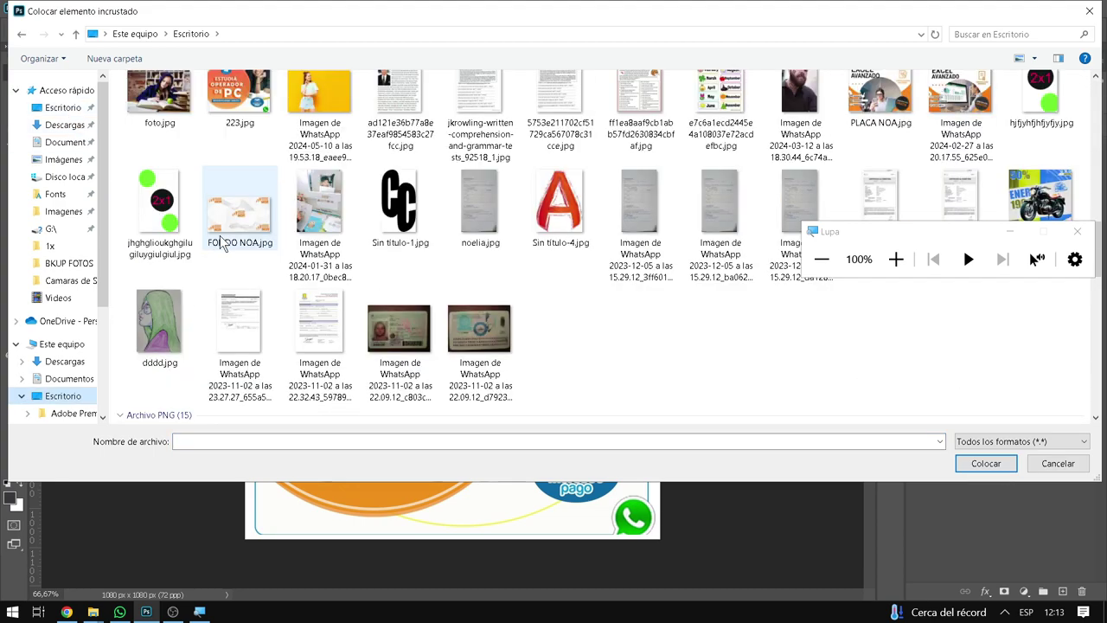
double_click(221, 242)
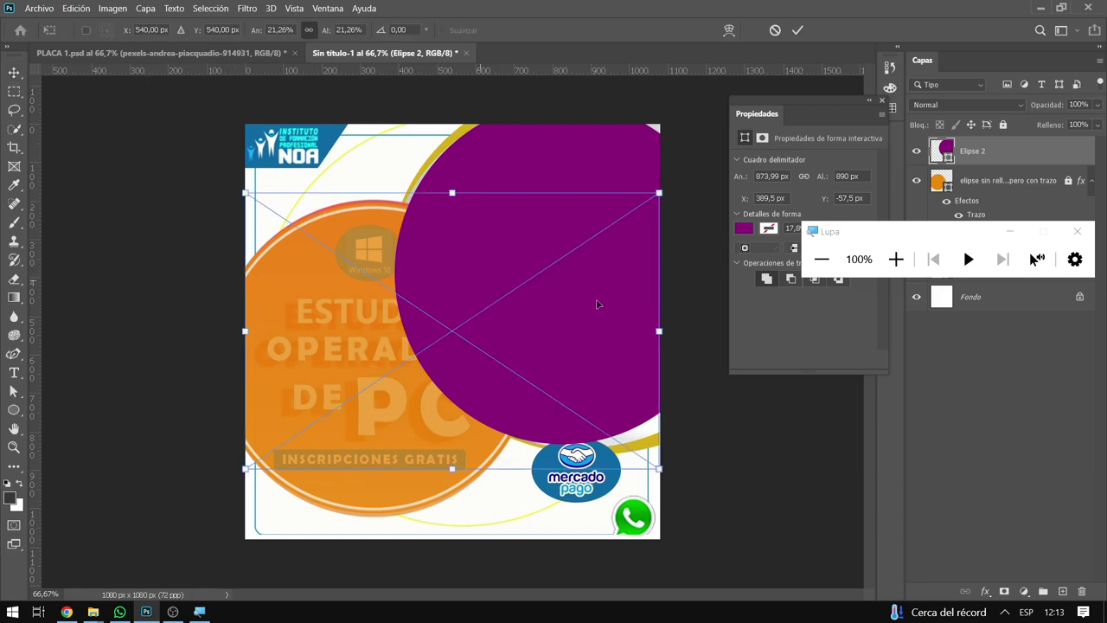
Enlarge the photo to about 25%, position it over the purple circle and commit
left_click_drag(487, 329, 535, 261)
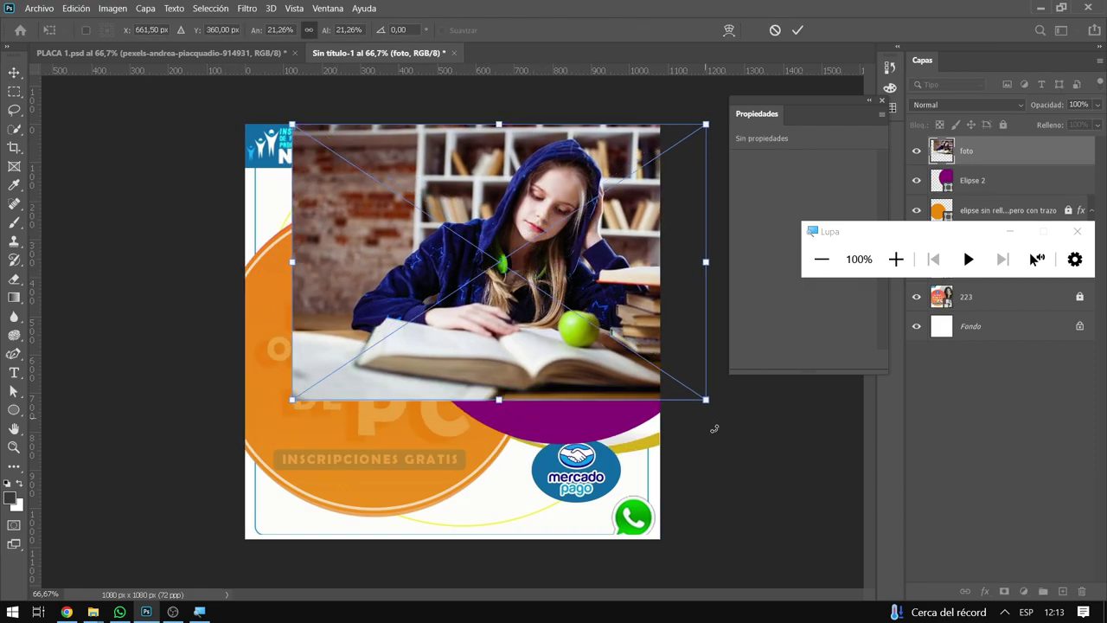
left_click_drag(708, 400, 782, 449)
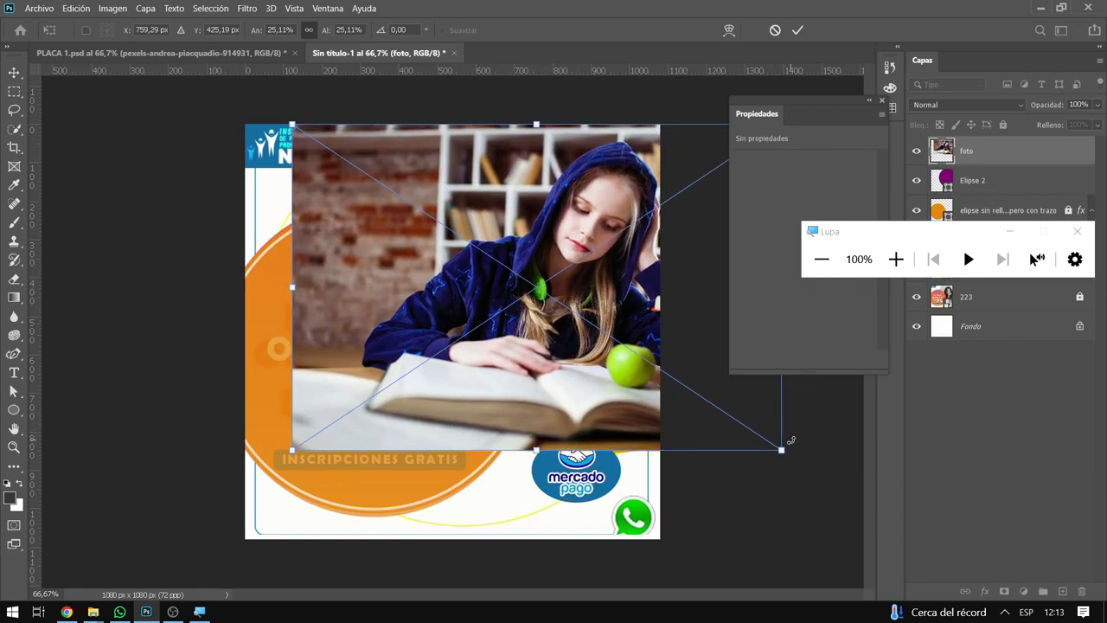
left_click_drag(599, 304, 610, 292)
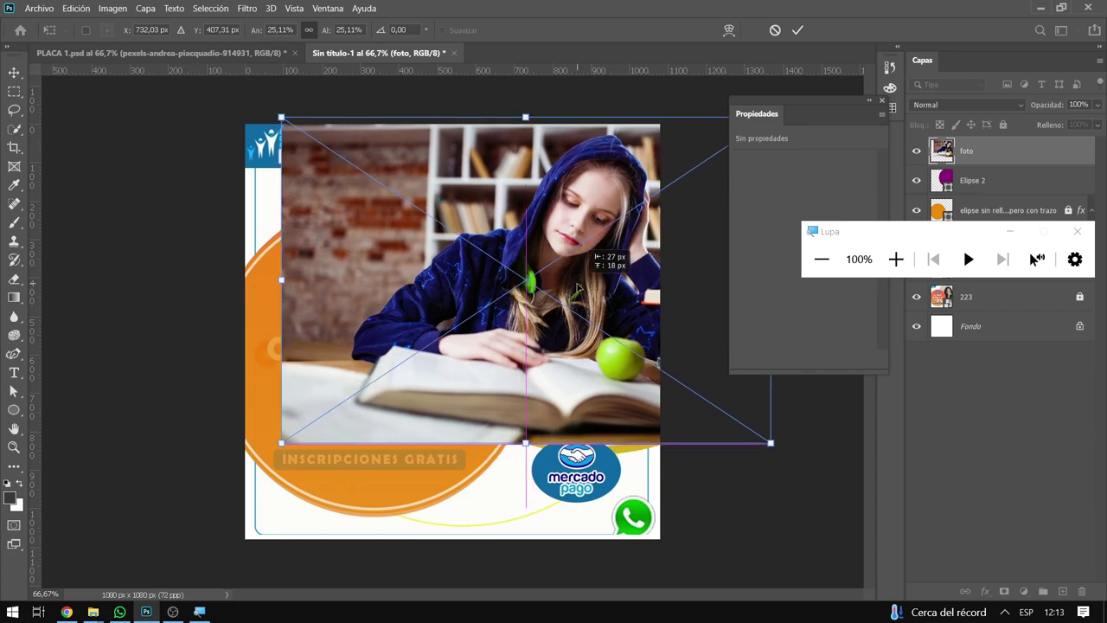
left_click(797, 30)
Clip the foto layer into Elipse 2 with Crear máscara de recorte, then return to the Pexels page
left_click_drag(862, 242, 805, 476)
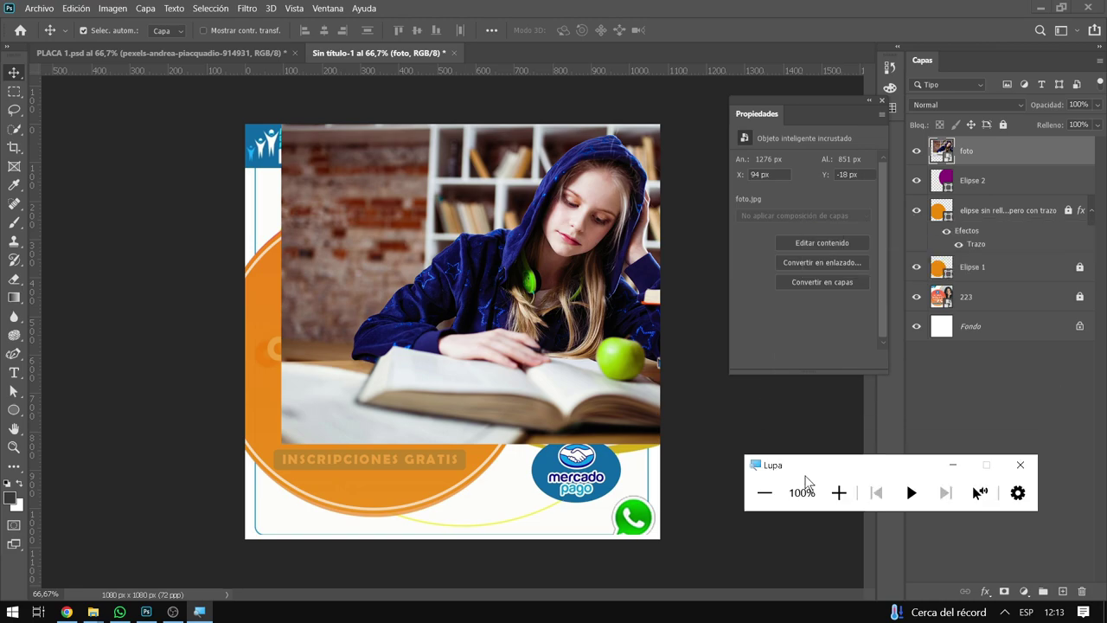
left_click(990, 152)
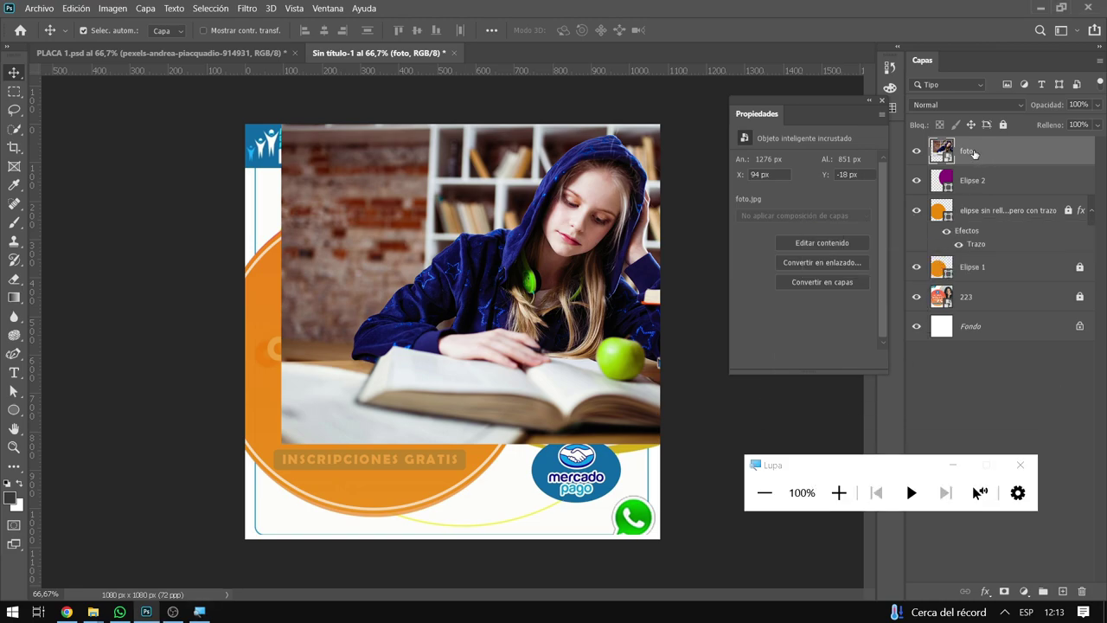
right_click(974, 152)
right_click(983, 151)
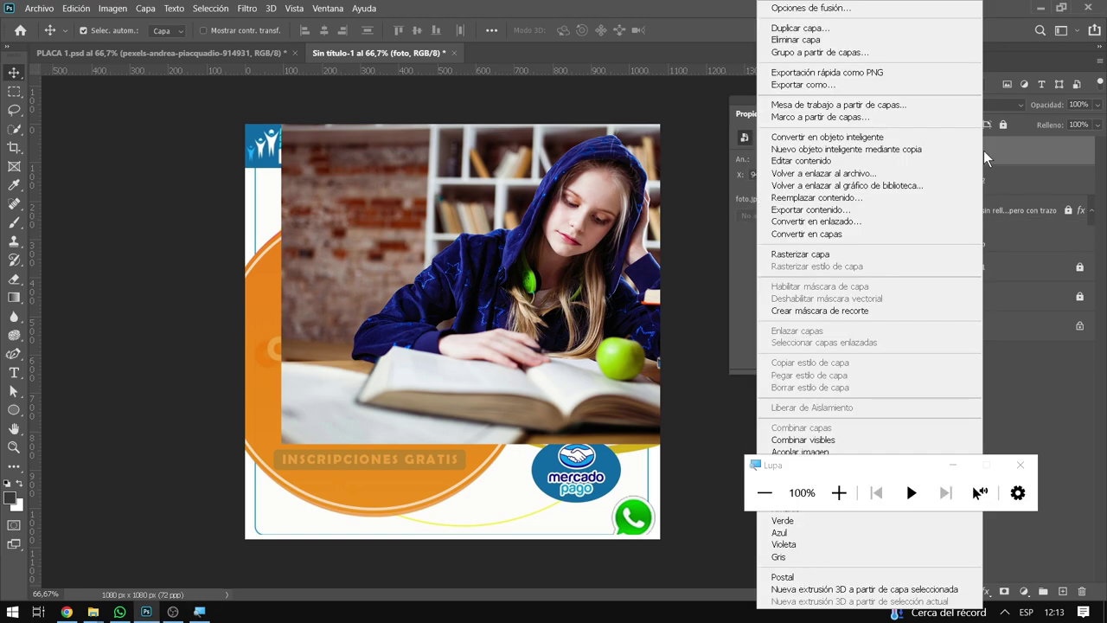
right_click(983, 150)
left_click(864, 311)
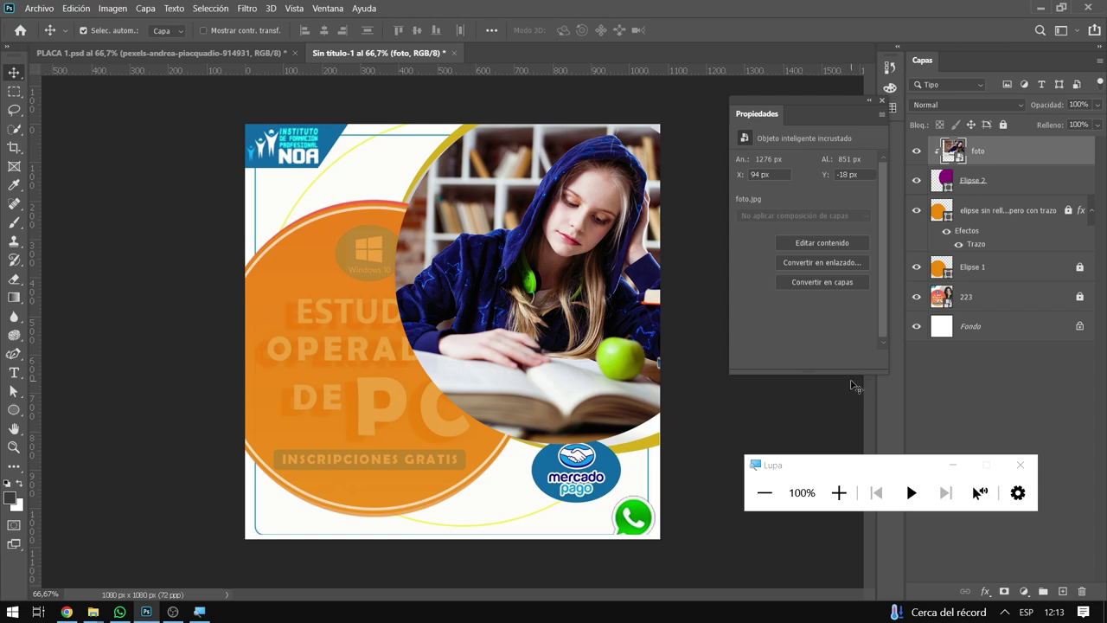
left_click(1008, 185)
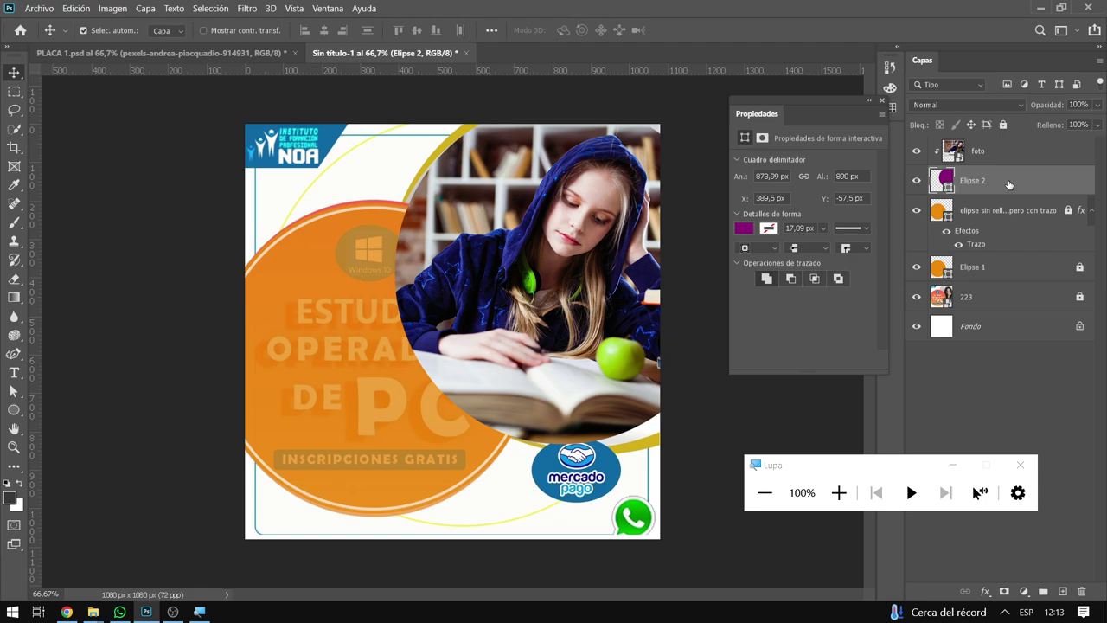
left_click(67, 612)
Search Google for 'tecla control' and browse the image results of Ctrl keys
key("ctrl+l")
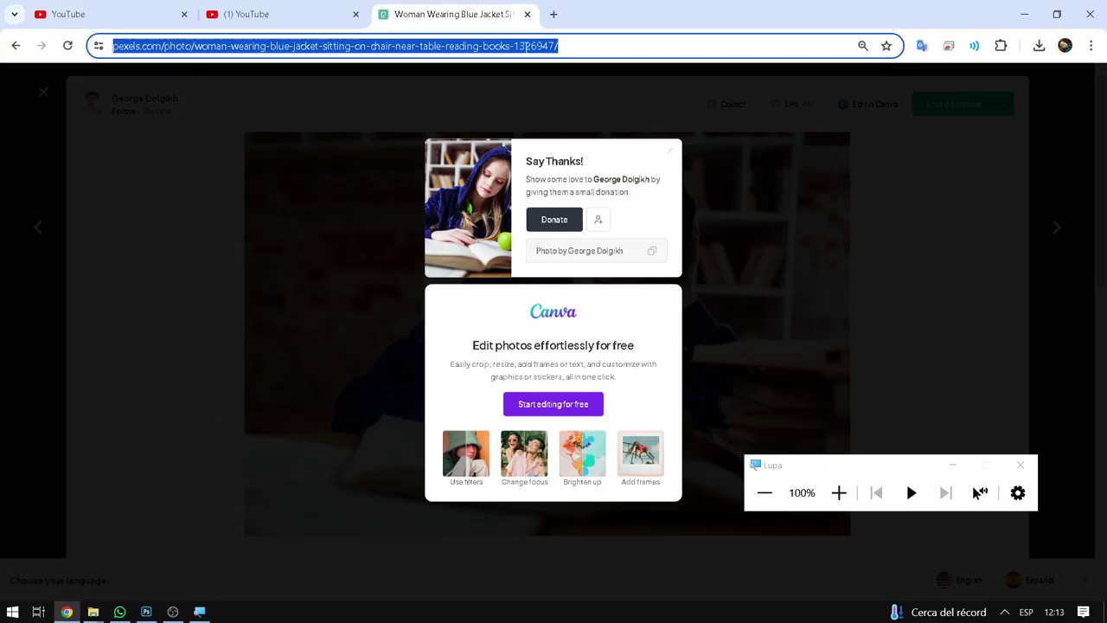
key("BackSpace")
type("tec")
key("BackSpace")
type("da control")
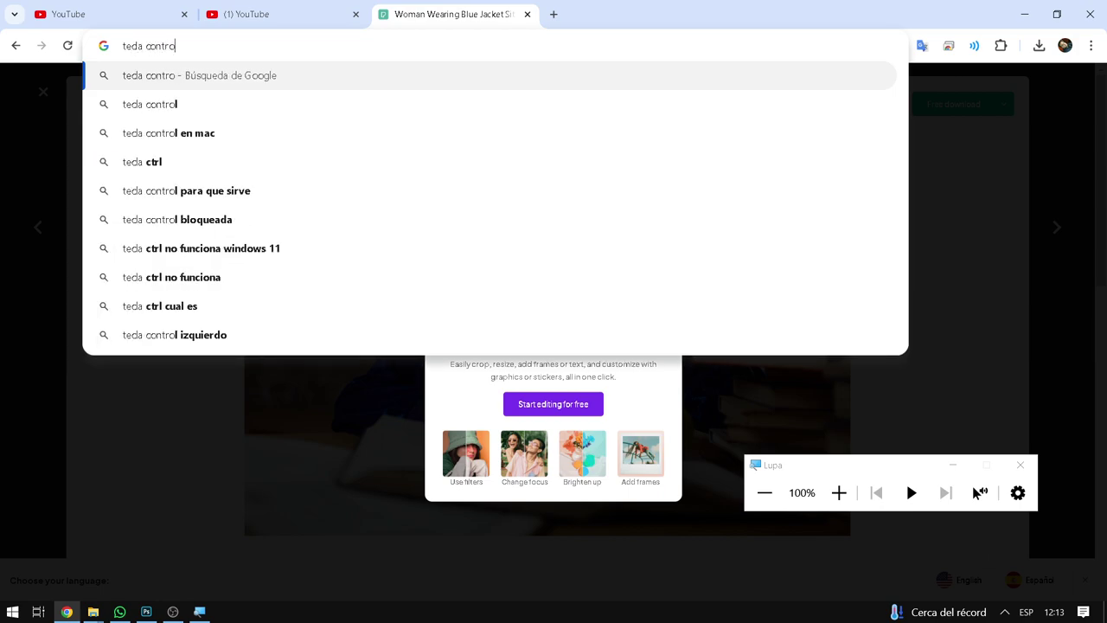
key("Return")
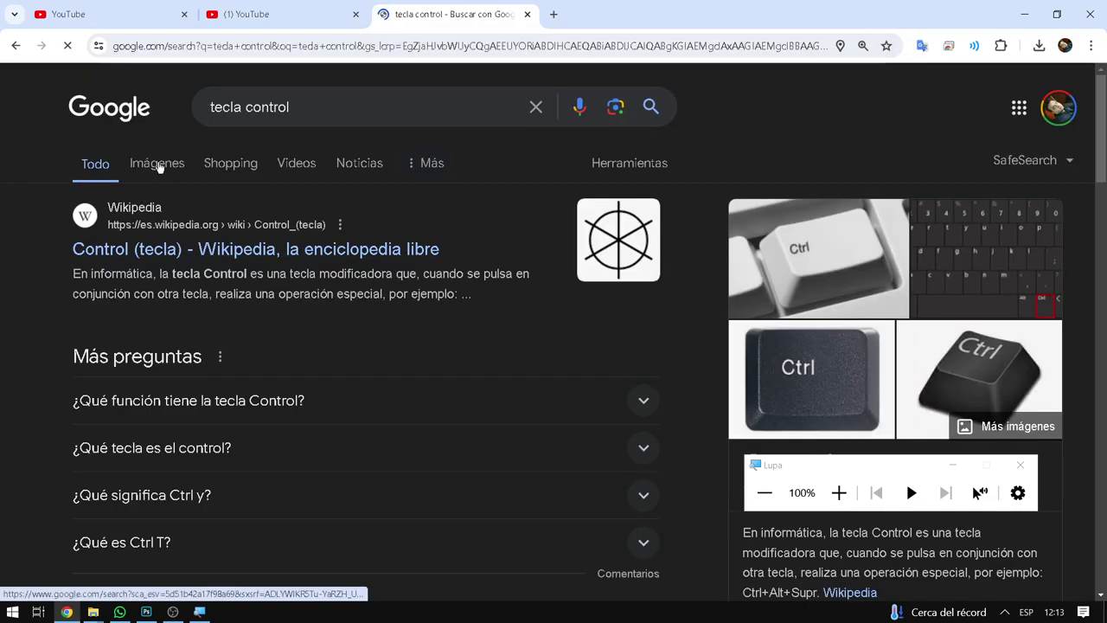
left_click(157, 163)
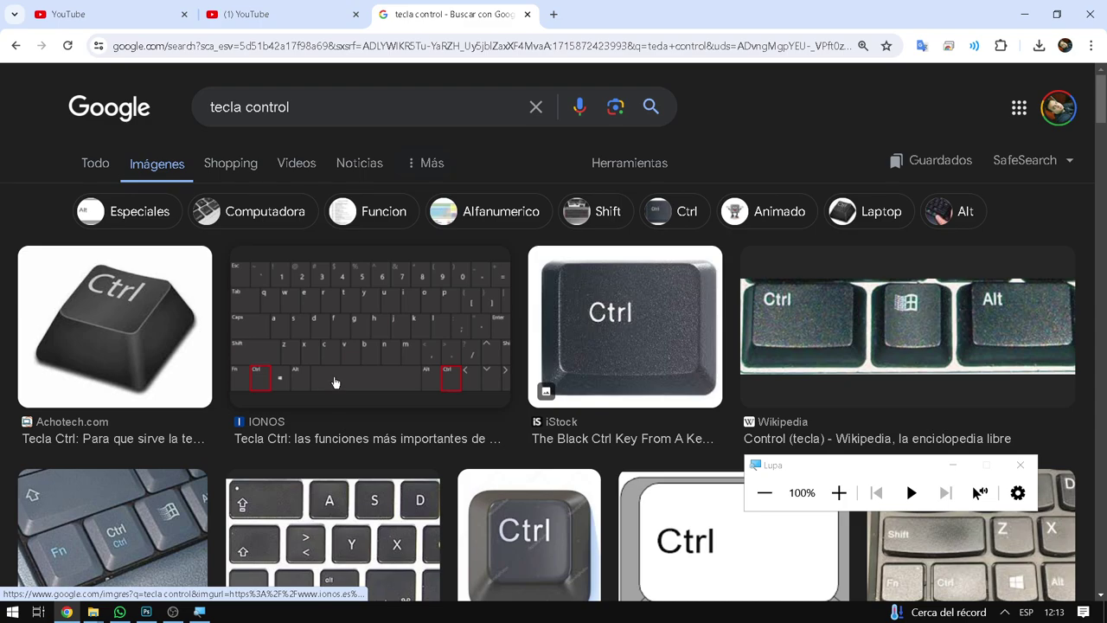
scroll(301, 371, "down", 2)
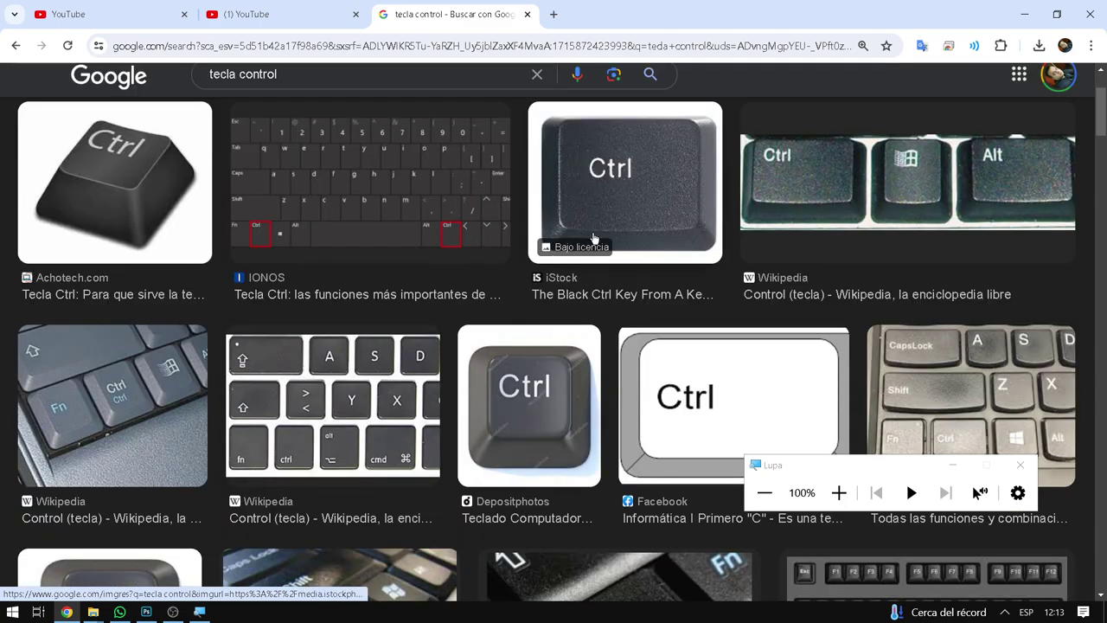
left_click(146, 611)
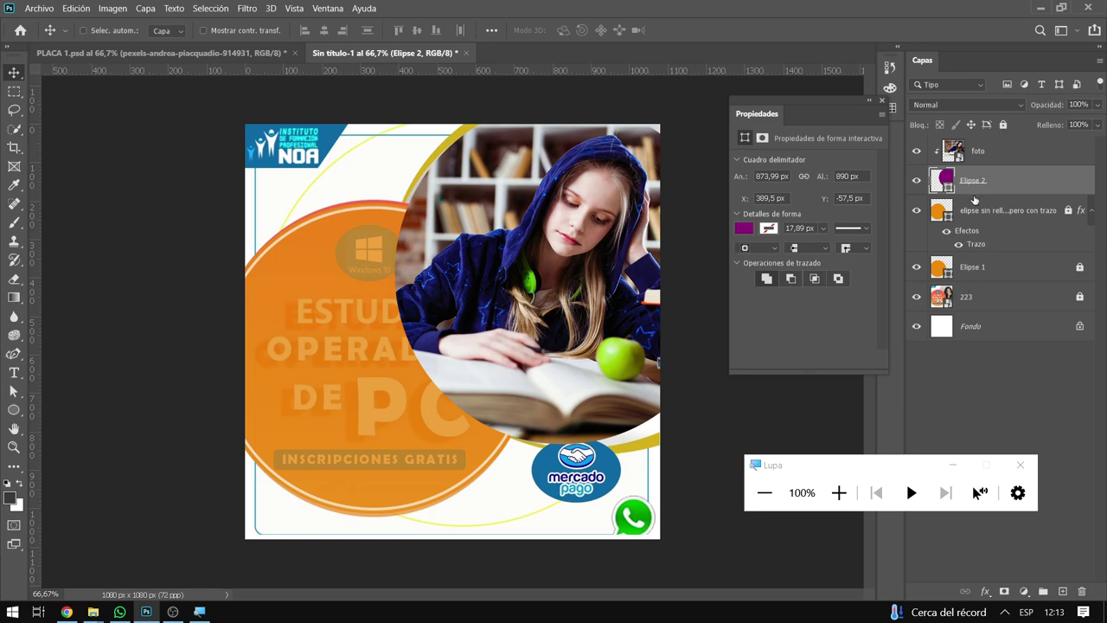
Select the foto and Elipse 2 layers together and move them below Elipse 1
left_click(838, 492)
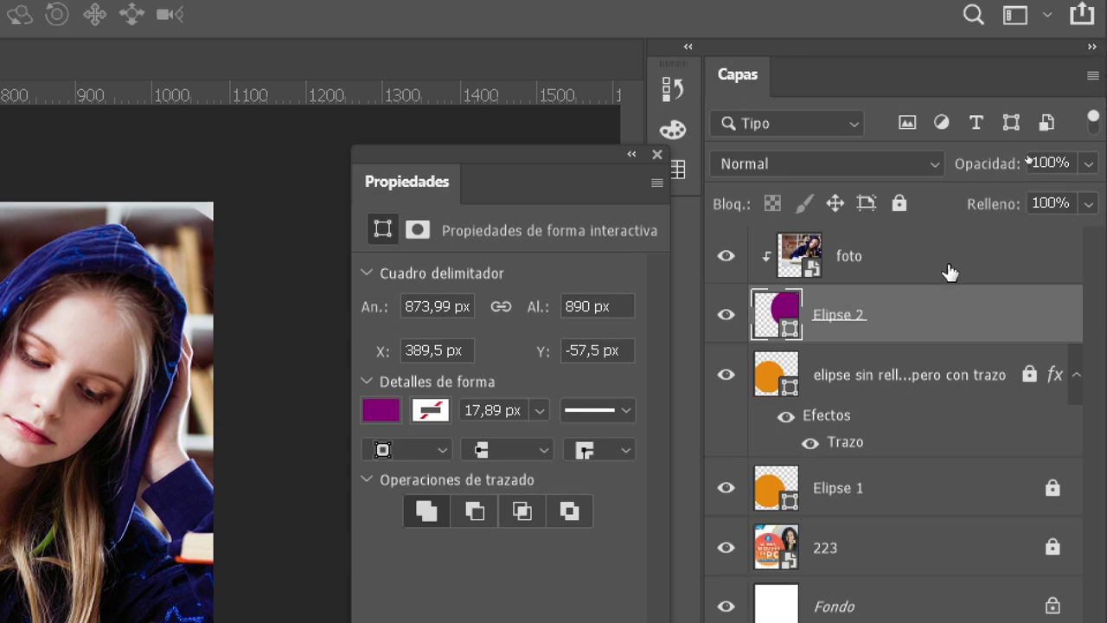
left_click(942, 271, "shift")
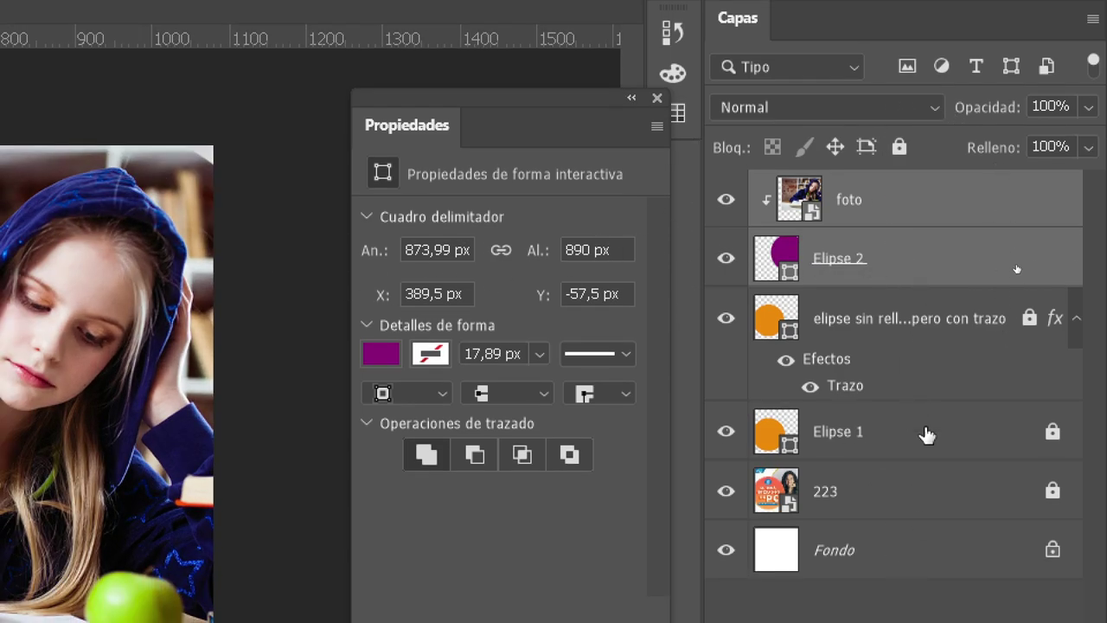
left_click_drag(939, 265, 946, 459)
key("super+plus")
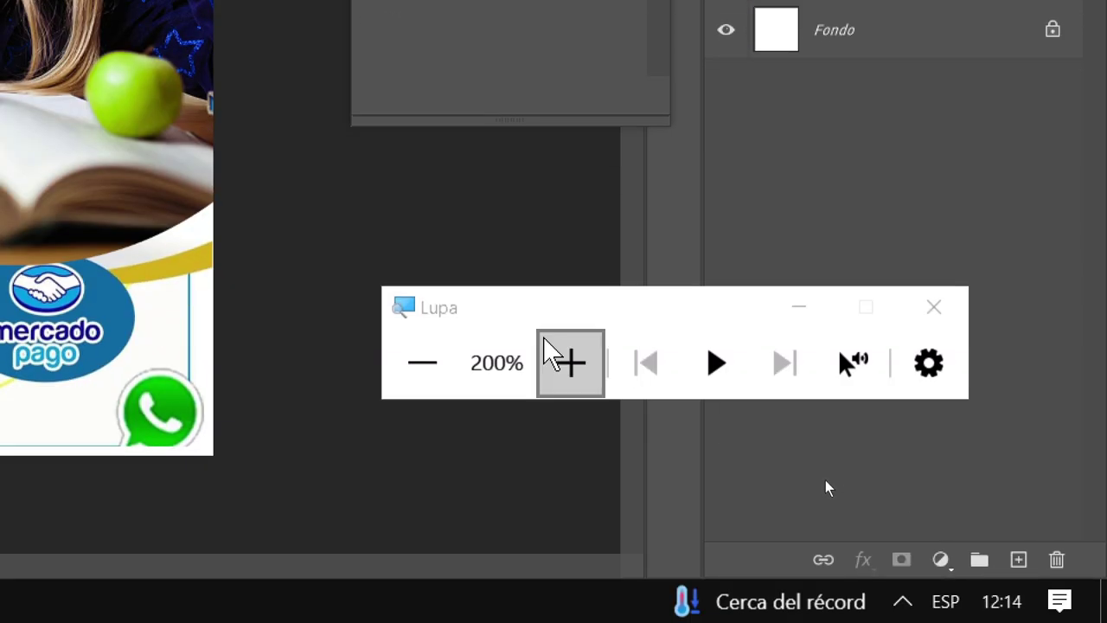
left_click(774, 493)
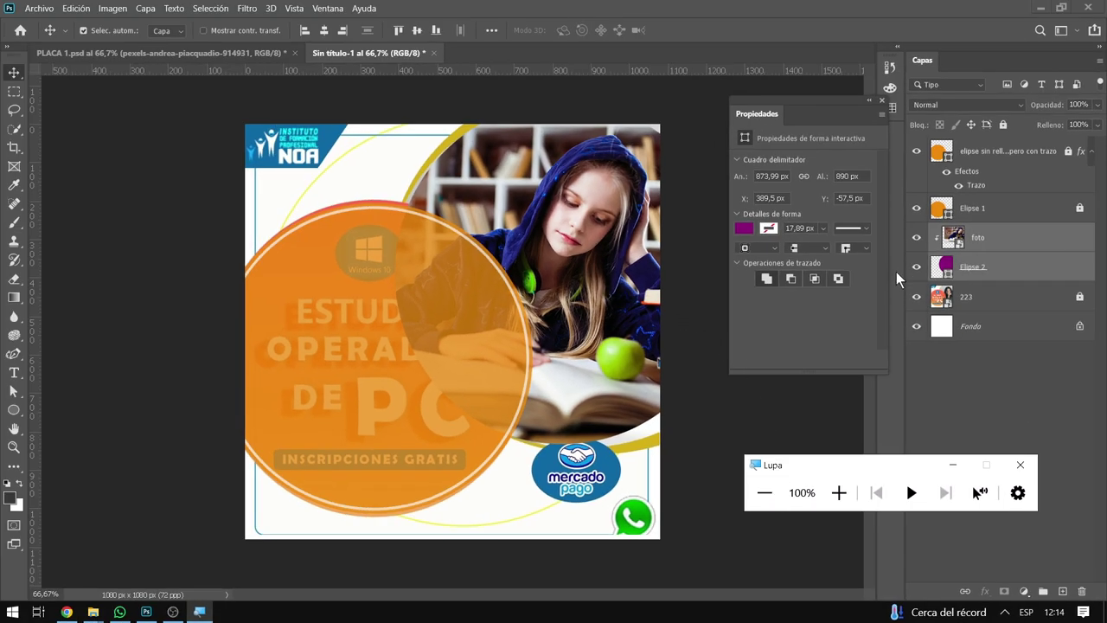
left_click(956, 300)
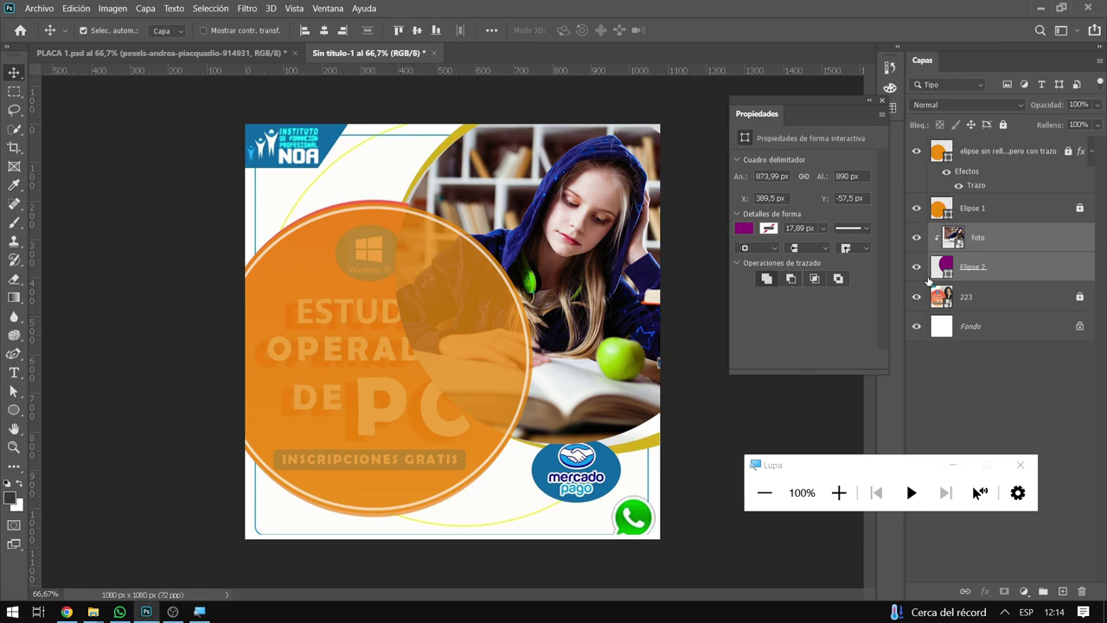
left_click(917, 237)
left_click(916, 208)
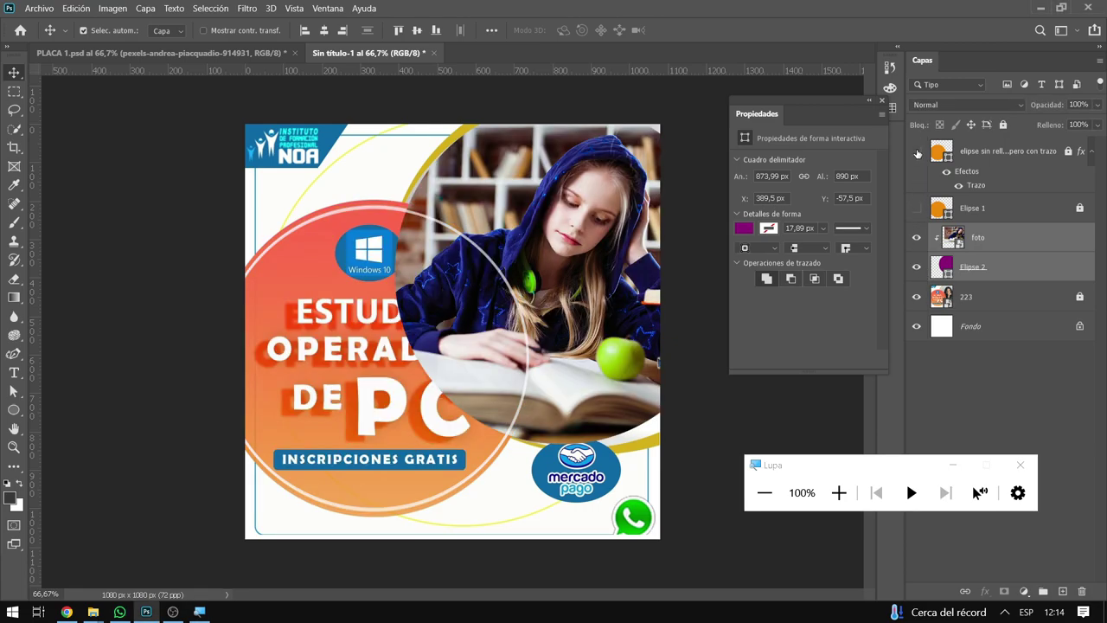
left_click(917, 152)
left_click(922, 243)
left_click(917, 267)
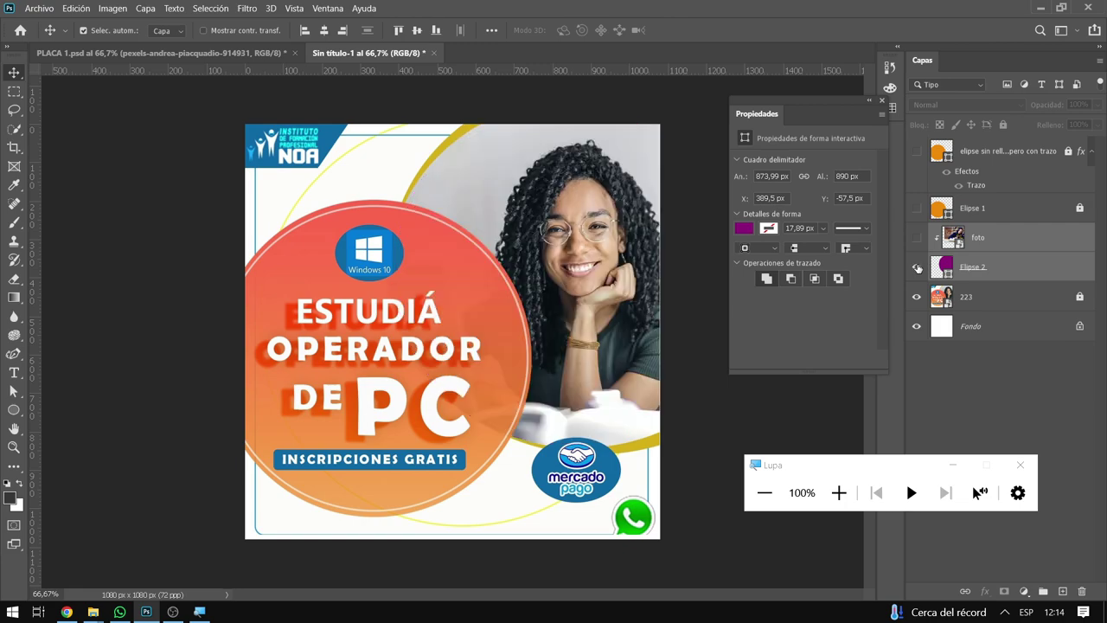
left_click(917, 267)
left_click(918, 245)
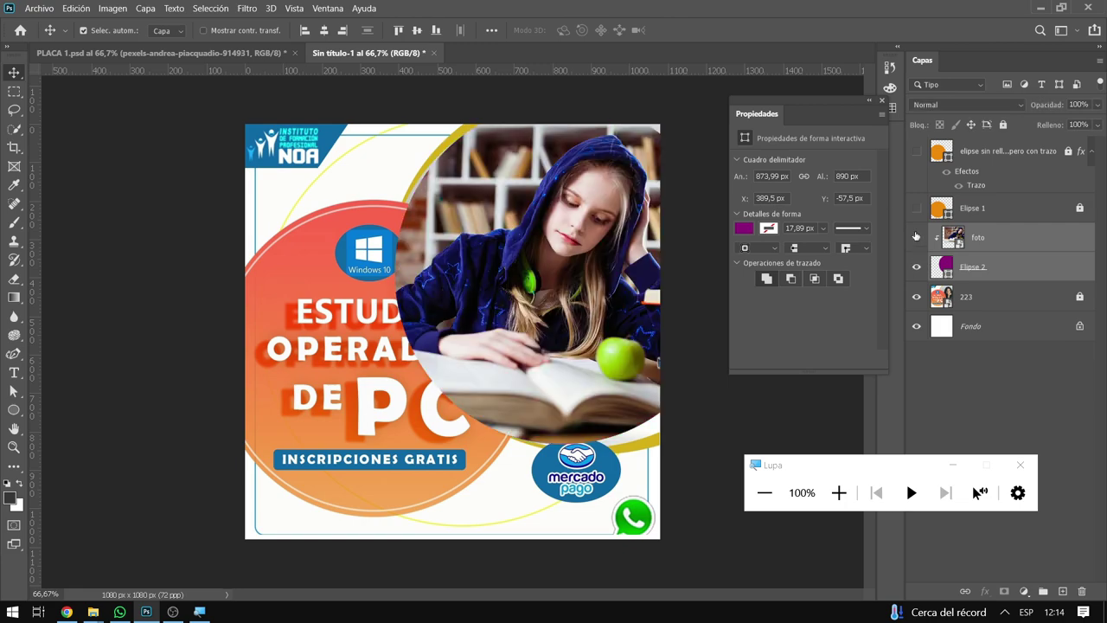
left_click(916, 208)
left_click(917, 149)
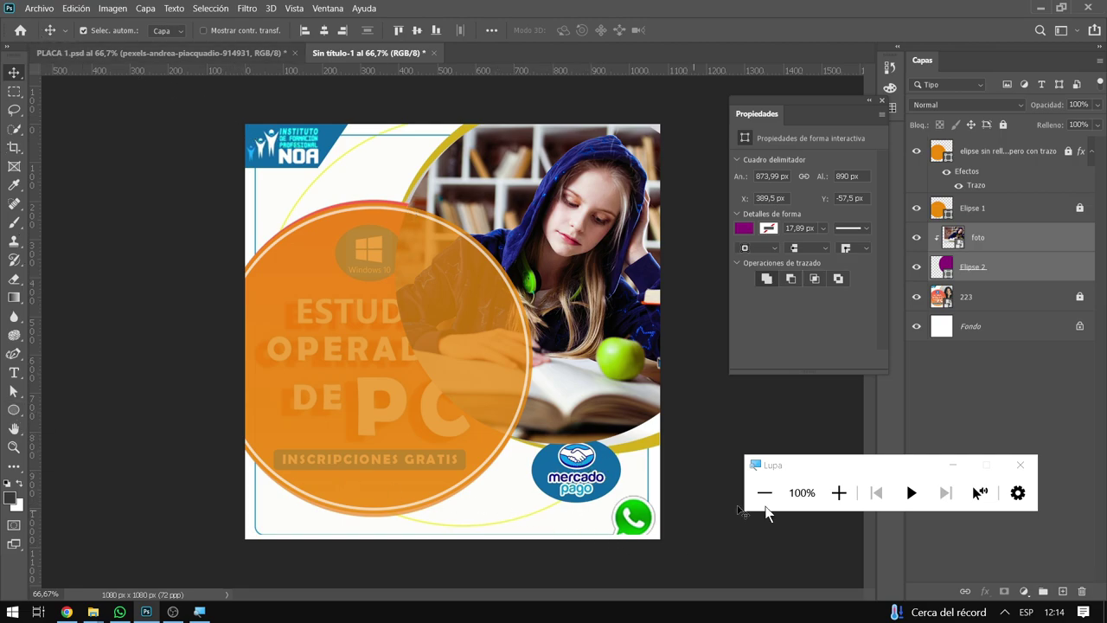
Switch to the Rectangle tool and select the 'elipse sin relleno pero con trazo' layer
left_click(839, 492)
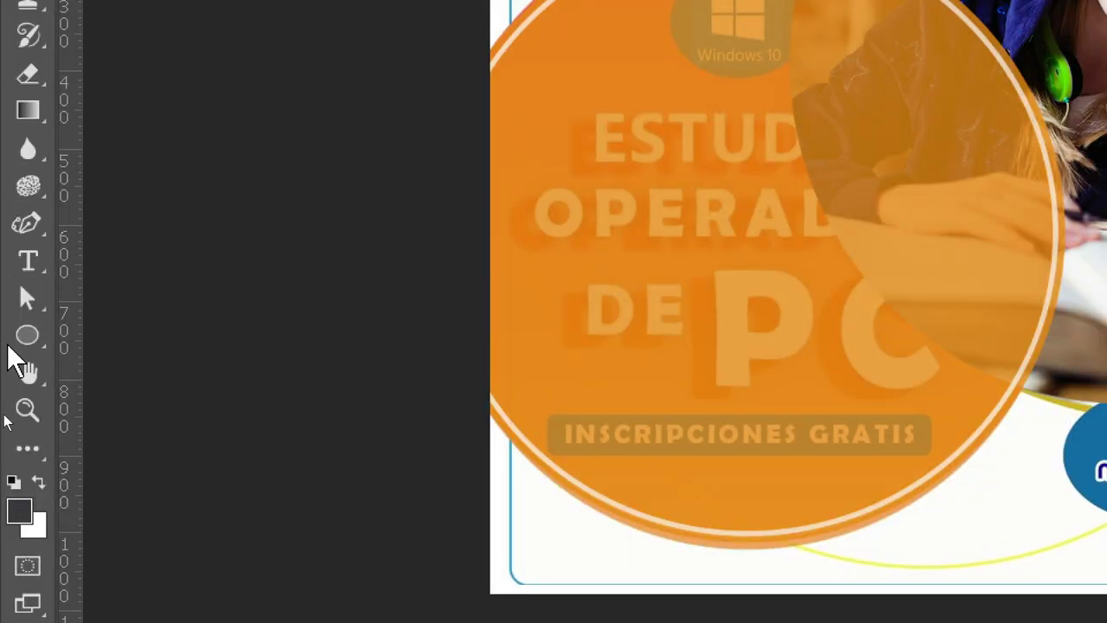
left_click(41, 339)
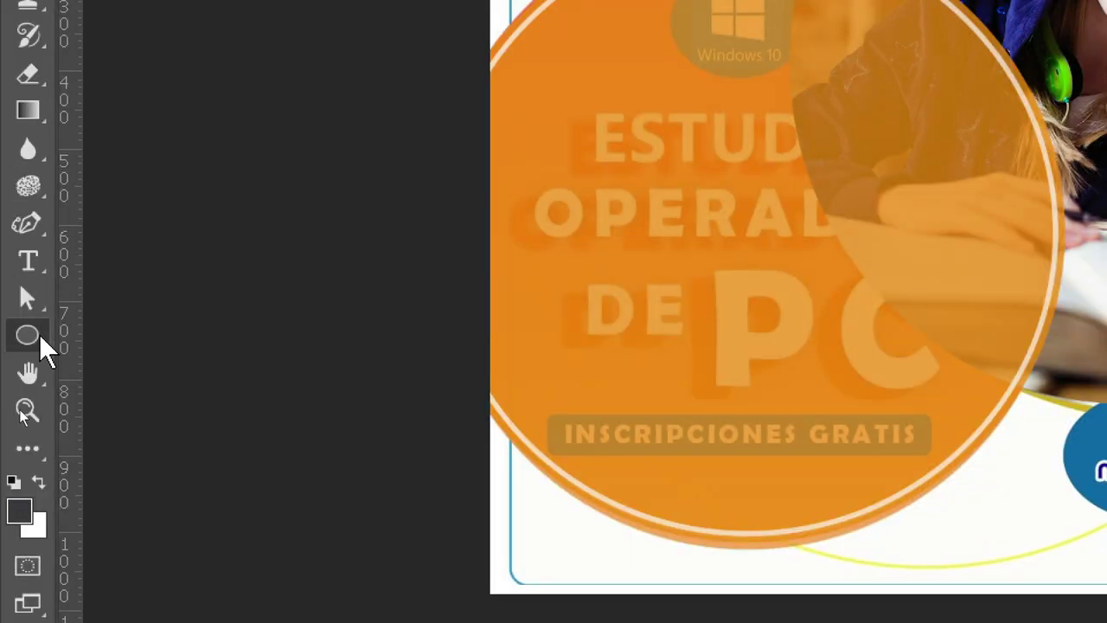
right_click(40, 337)
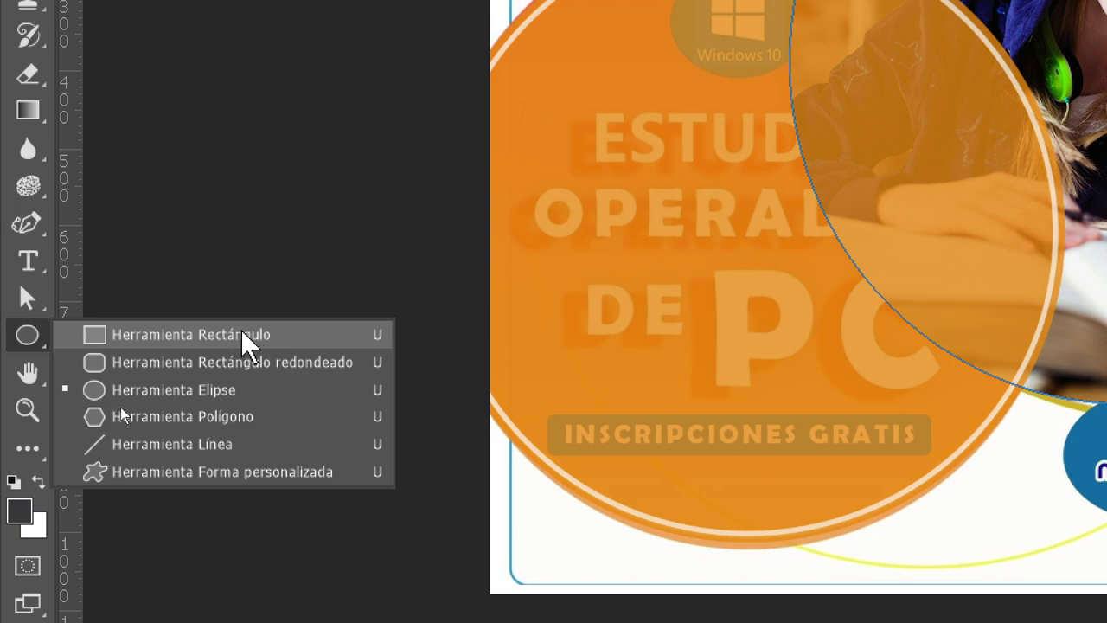
left_click(242, 333)
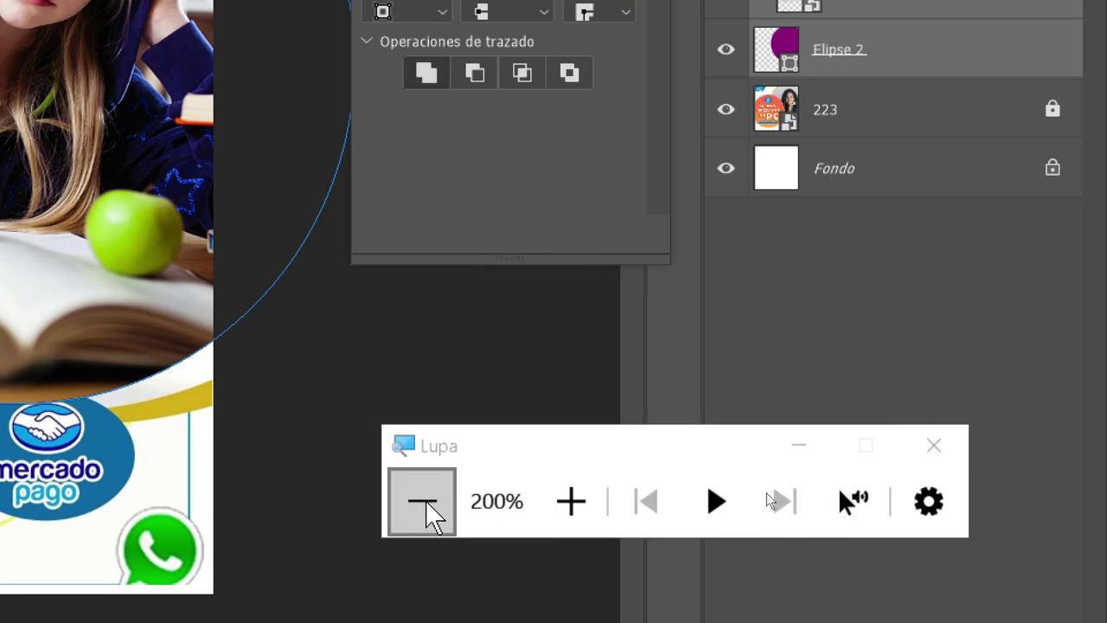
left_click(422, 502)
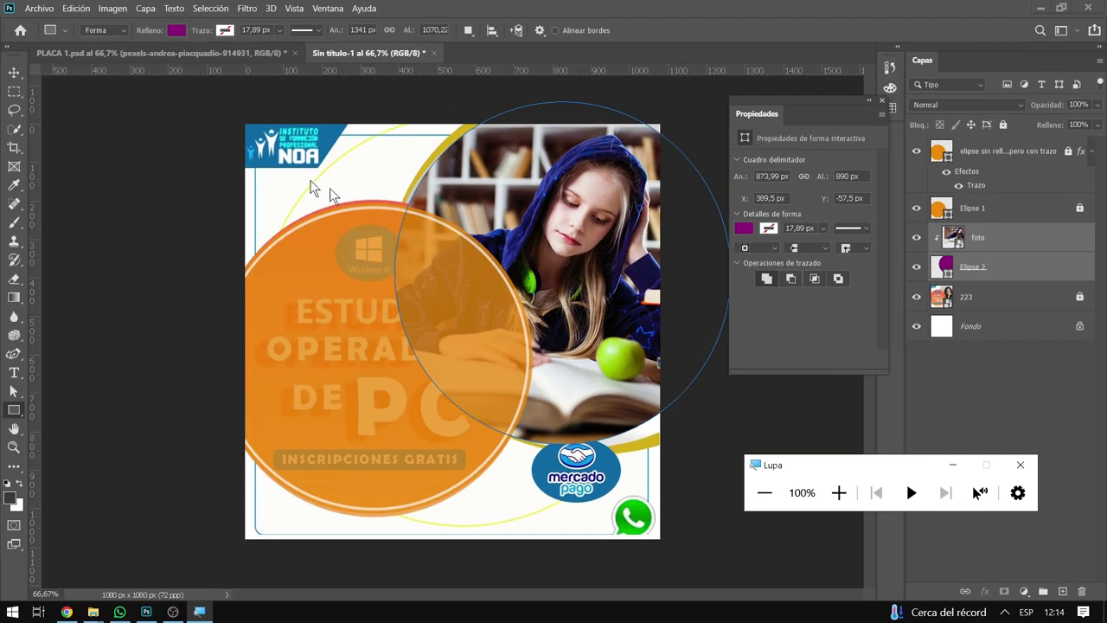
left_click(839, 493)
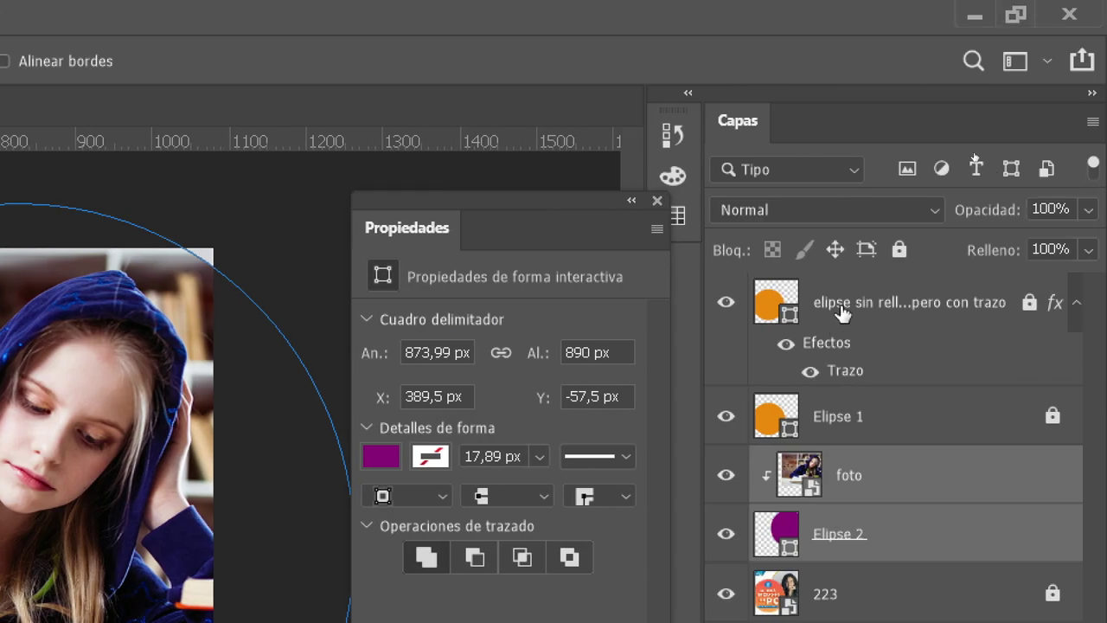
left_click(832, 311)
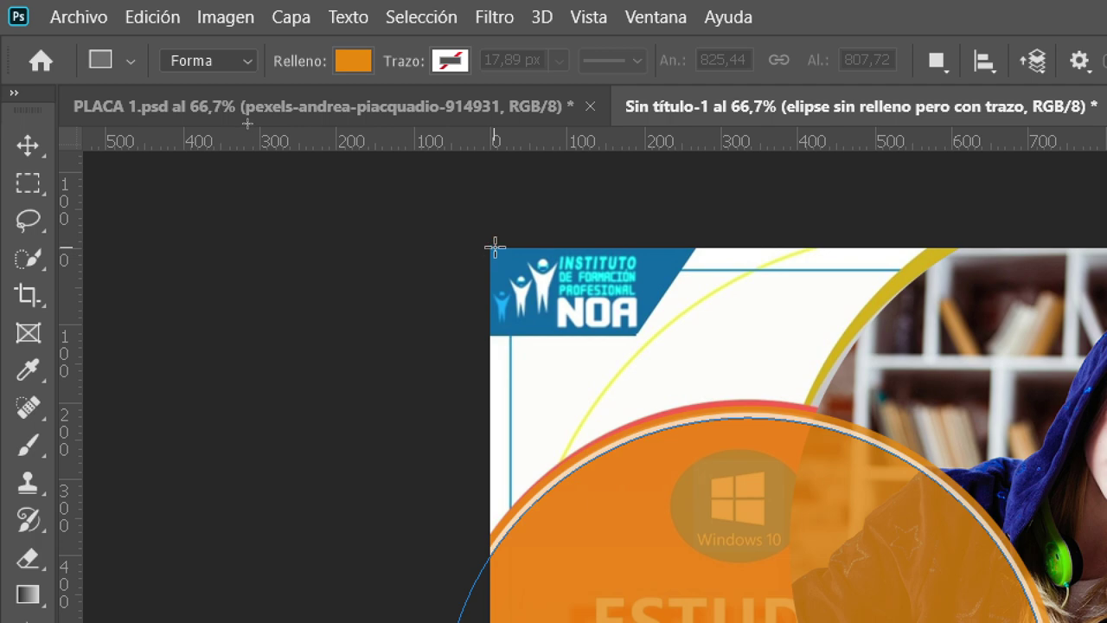
Draw a 274 × 124 px blue-filled rectangle over the top-left NOA logo
mouse_move(489, 246)
left_mouse_down()
mouse_move(609, 348)
mouse_move(655, 333)
mouse_move(744, 344)
mouse_move(684, 339)
mouse_move(697, 339)
left_mouse_up()
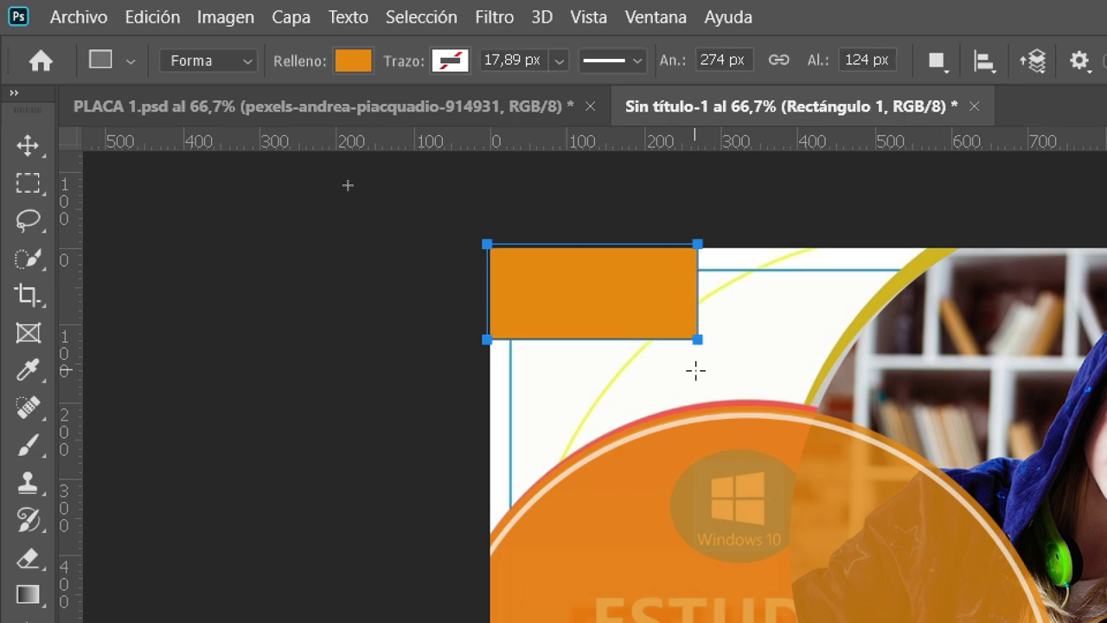
left_click(367, 66)
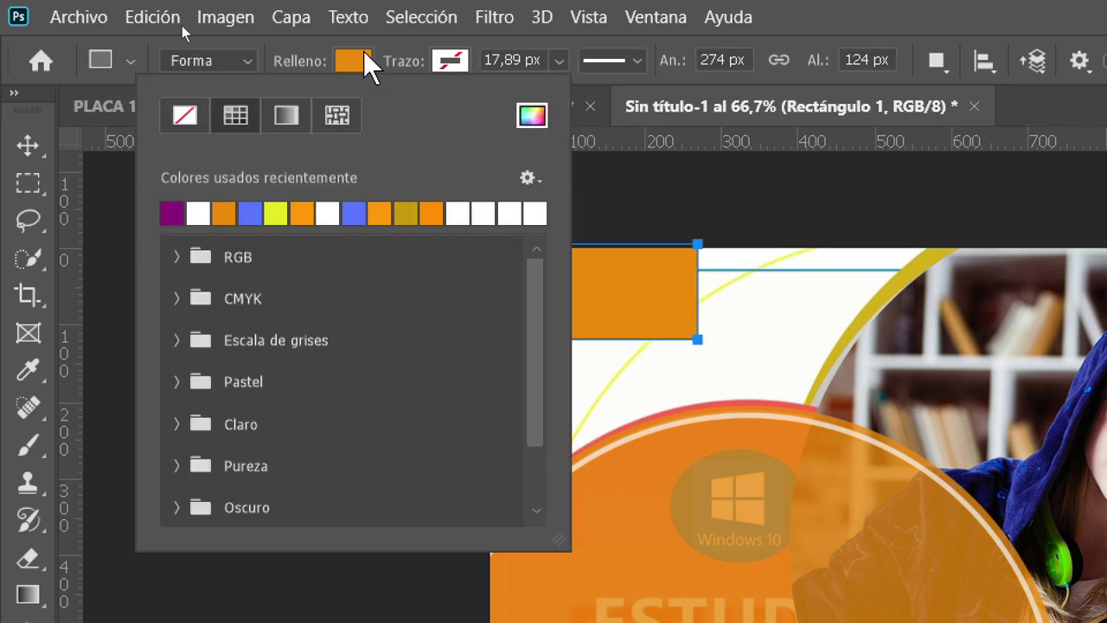
left_click(251, 212)
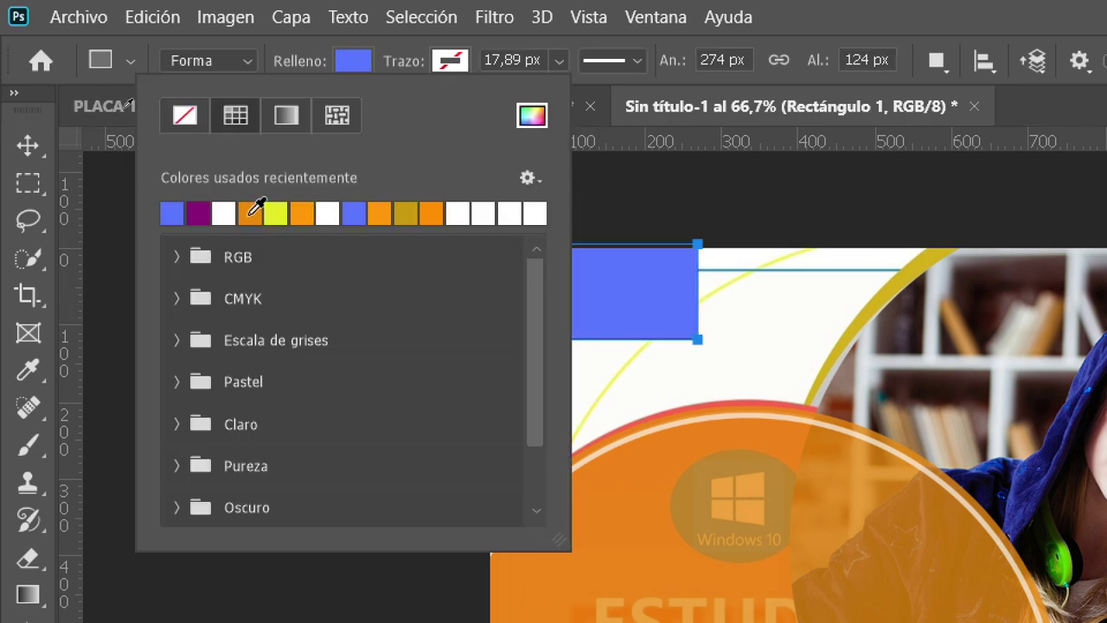
left_click(161, 16)
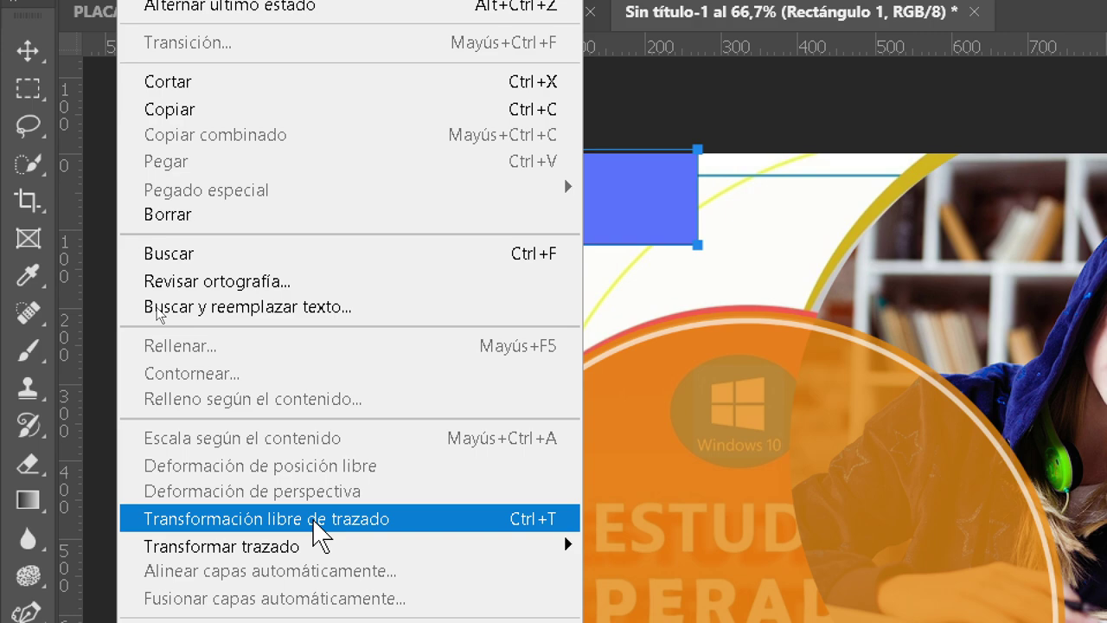
Skew the blue rectangle's right edge with Free Transform Path to match the banner slant
left_click(313, 521)
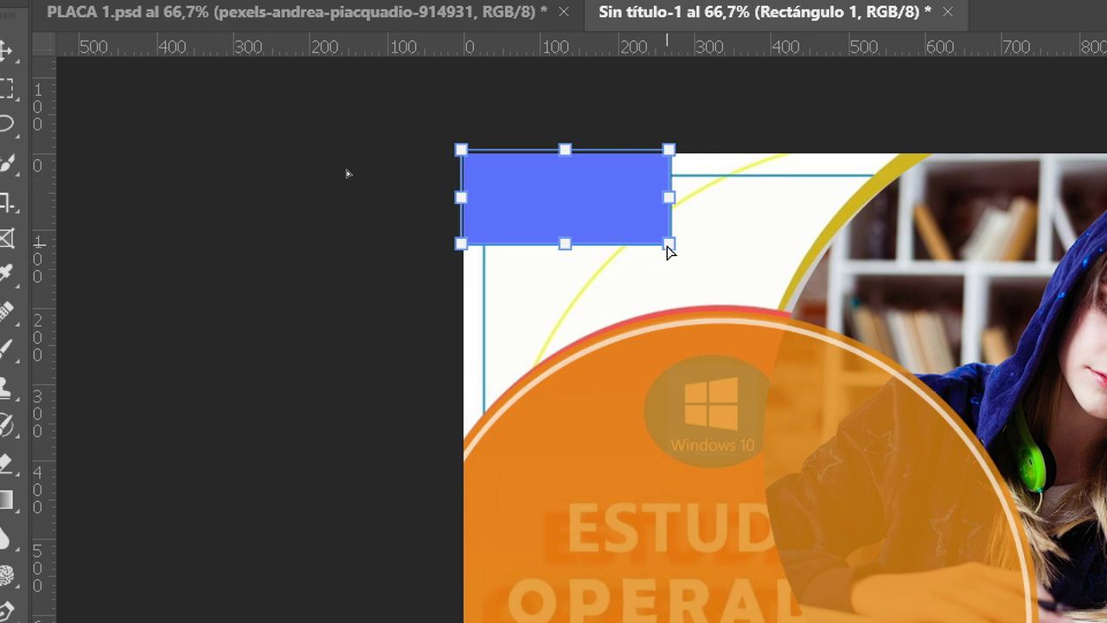
mouse_move(670, 251)
left_mouse_down()
mouse_move(514, 235)
mouse_move(608, 248)
left_mouse_up()
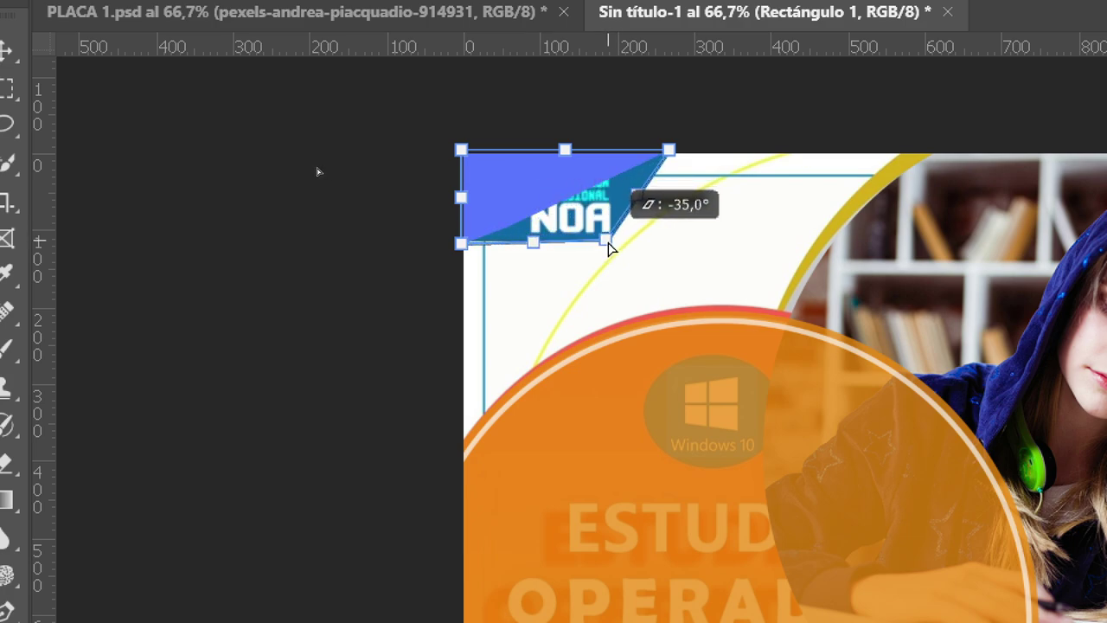
left_click_drag(609, 248, 613, 251)
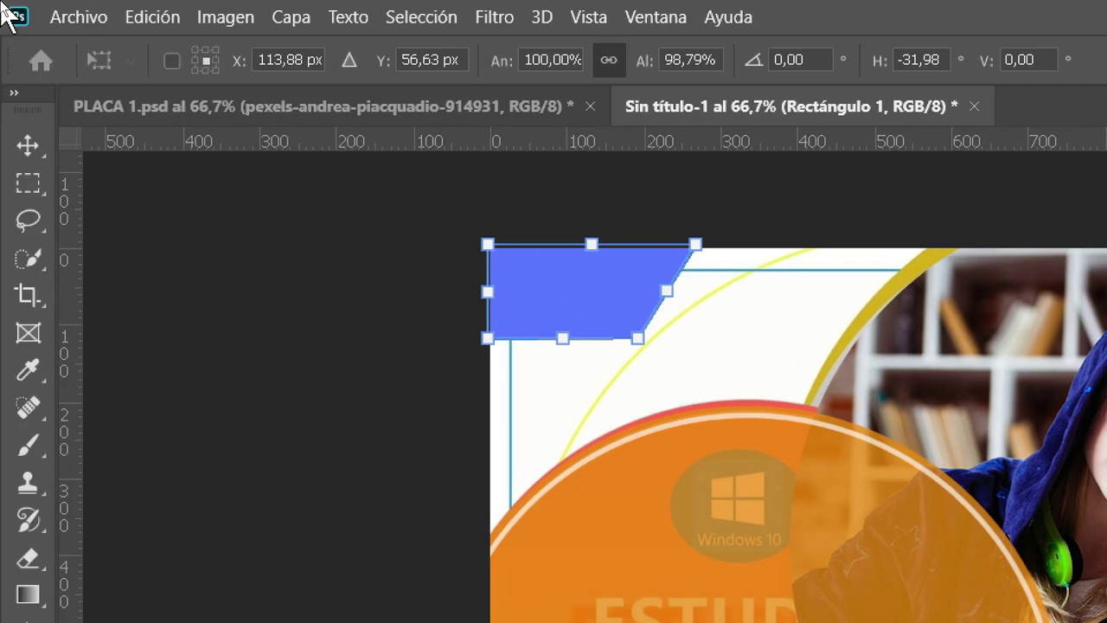
Commit the slant, accept converting to a regular path, and lock Rectángulo 1
key("super+plus")
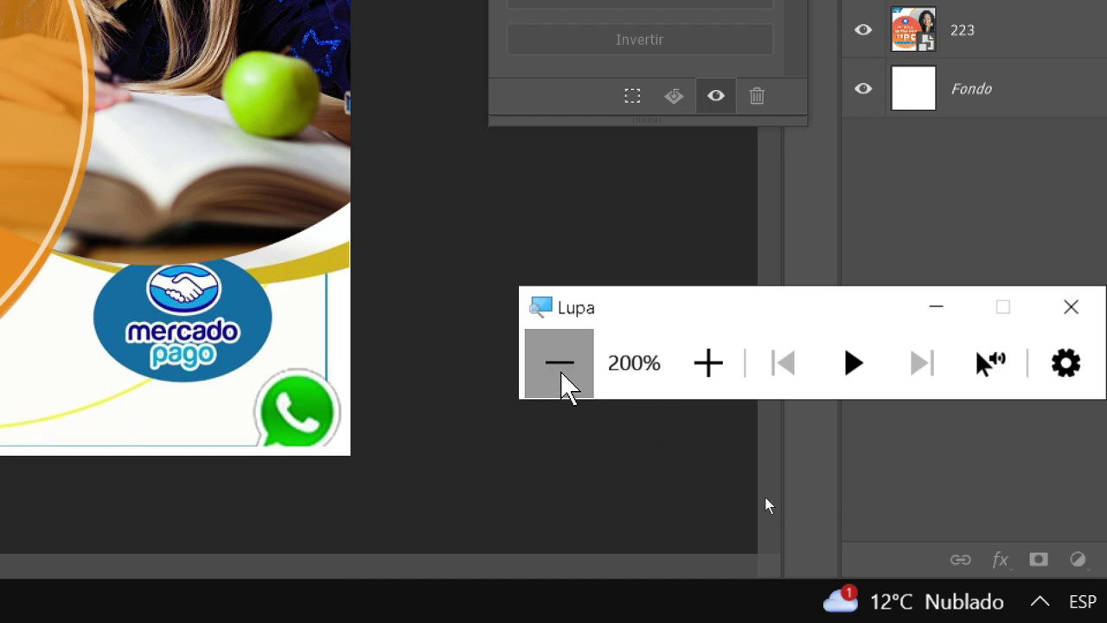
left_click(567, 372)
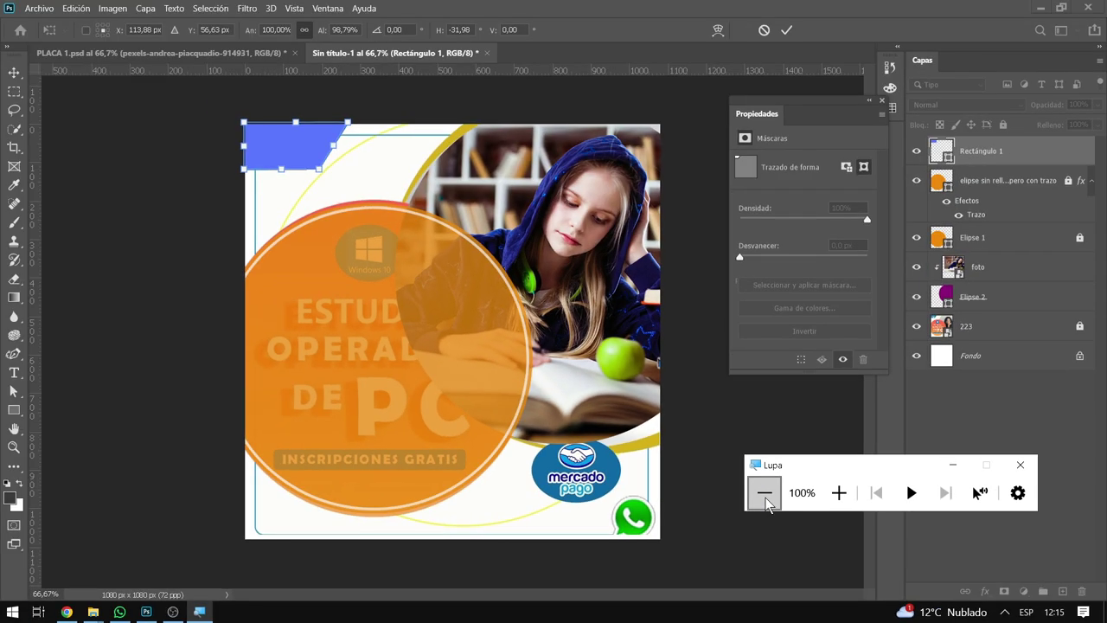
left_click(784, 31)
left_click(785, 32)
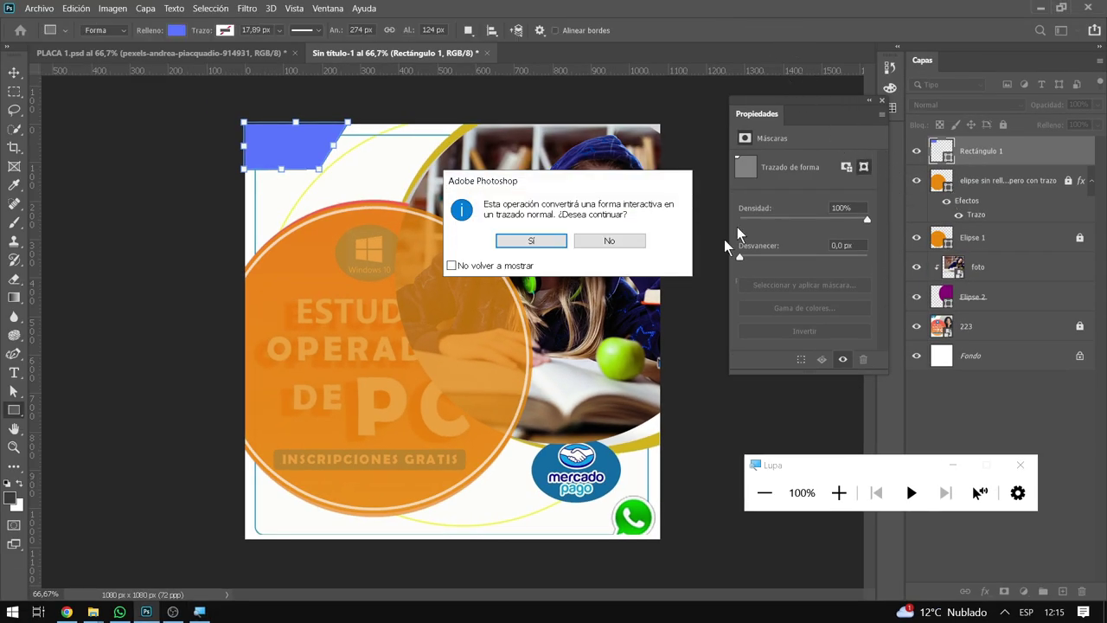
left_click(534, 241)
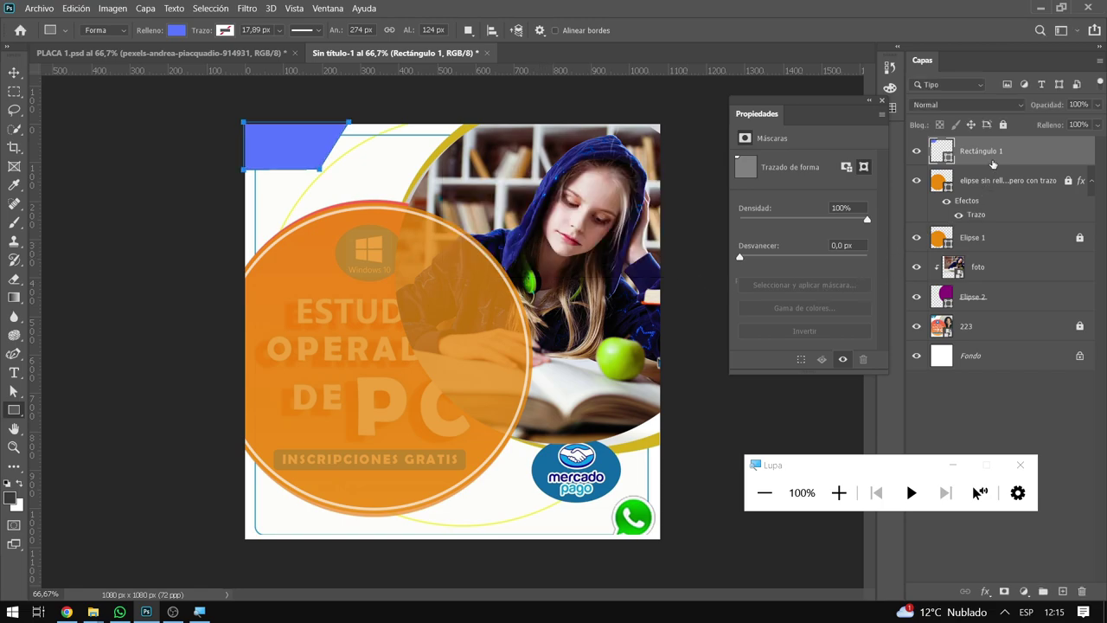
left_click(1003, 125)
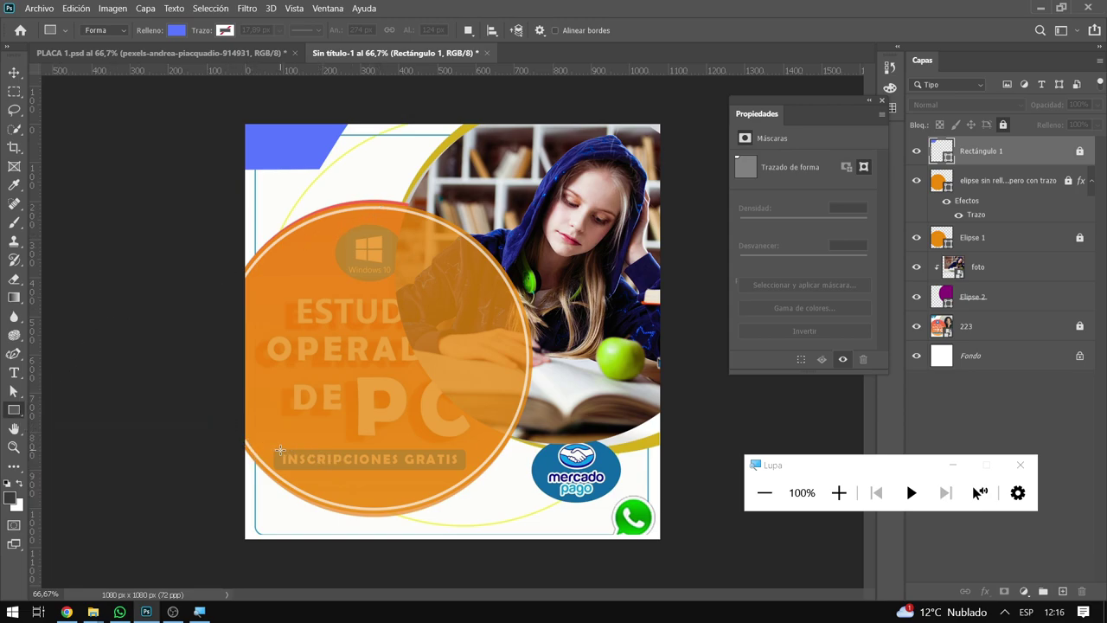
Draw a 479 × 75 px blue rectangle over the INSCRIPCIONES GRATIS bar and close Propiedades
left_click_drag(278, 444, 463, 472)
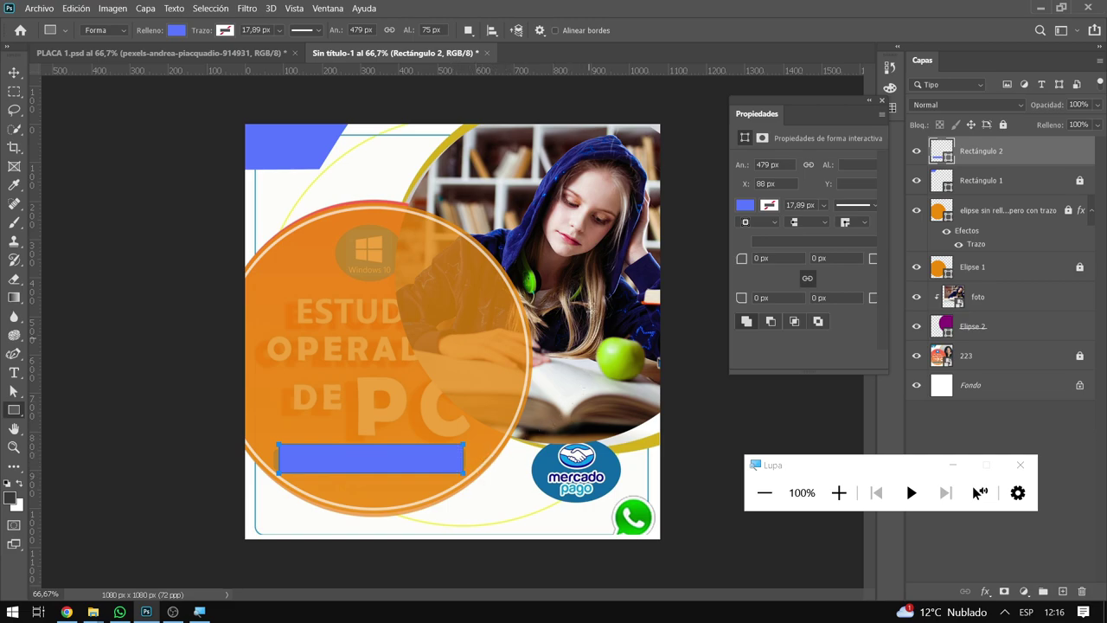
left_click(839, 492)
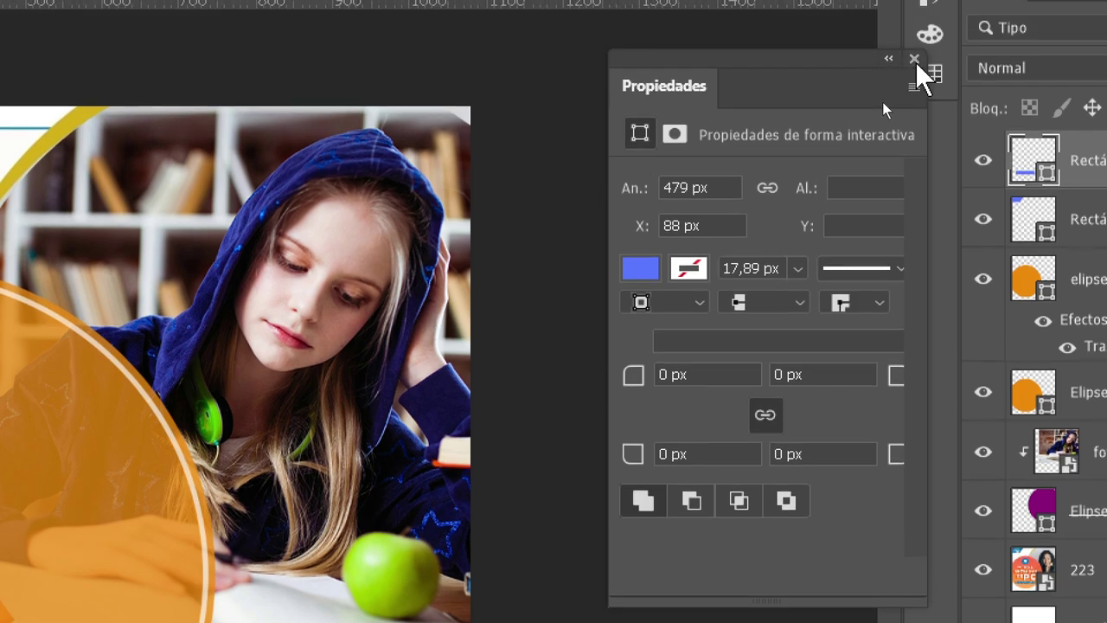
left_click(914, 59)
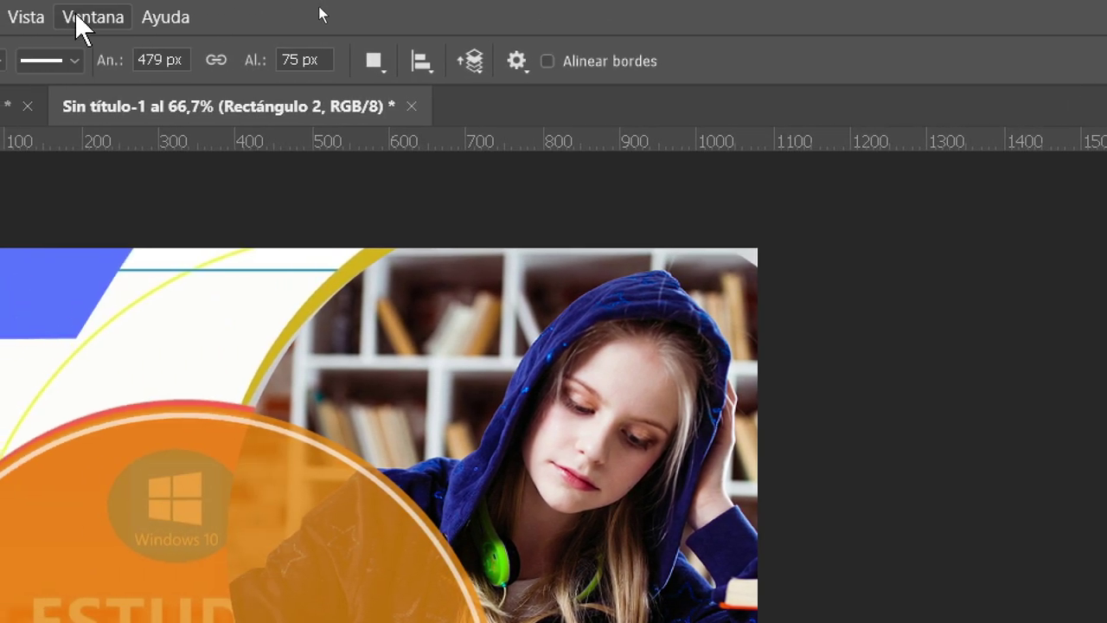
Reopen Propiedades from Ventana, dock it beside Layers, and select the corner-radius field
left_click(60, 16)
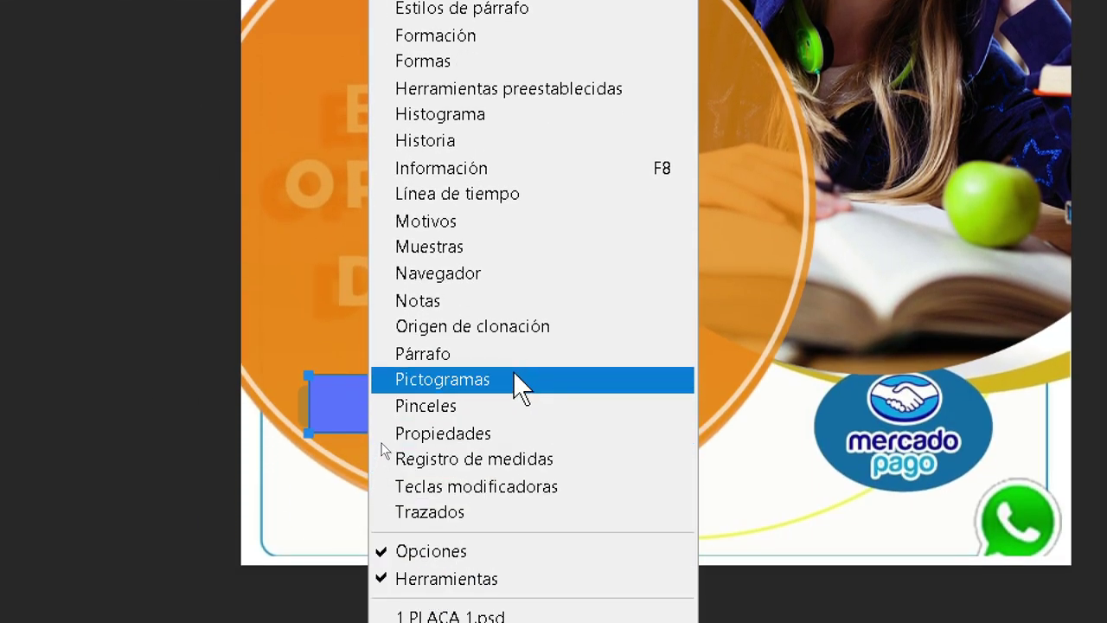
left_click(497, 436)
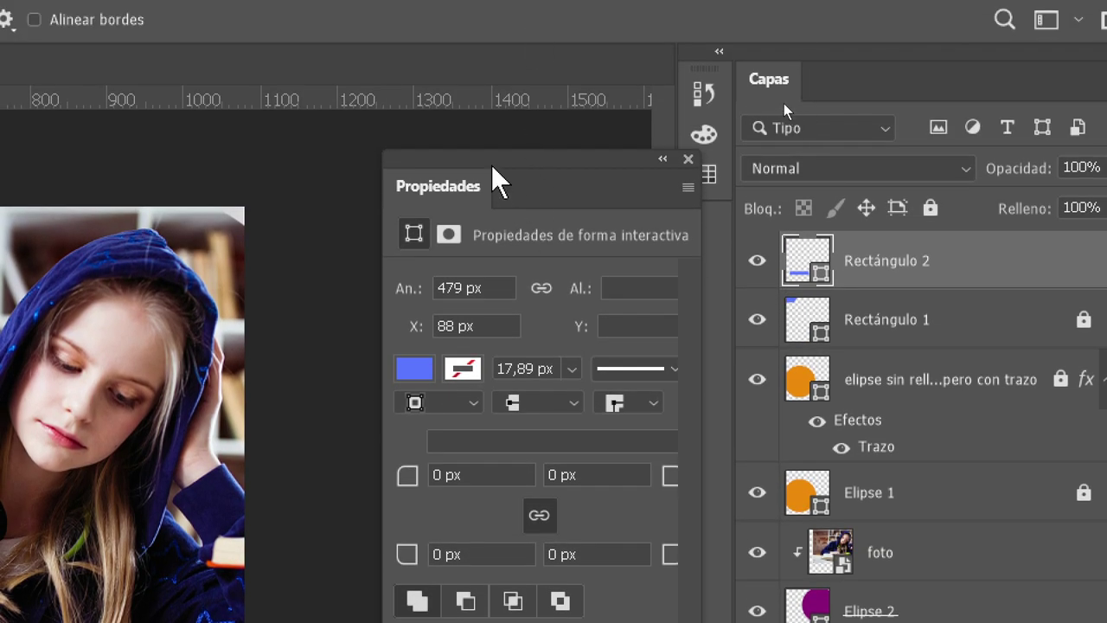
mouse_move(510, 185)
left_mouse_down()
mouse_move(851, 95)
mouse_move(701, 277)
left_mouse_up()
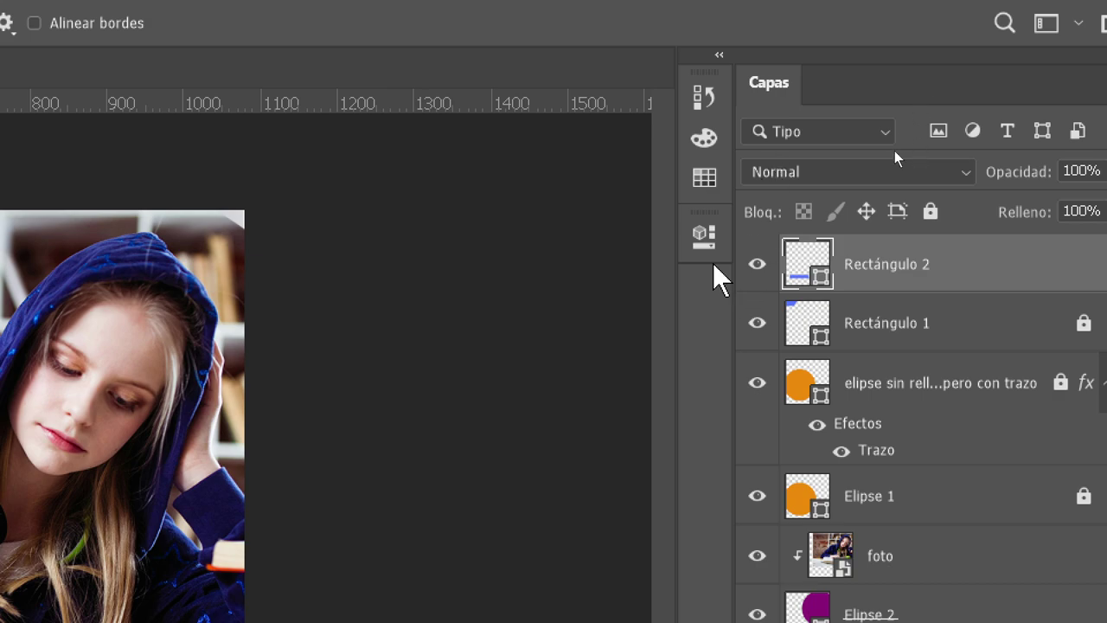
left_click(704, 235)
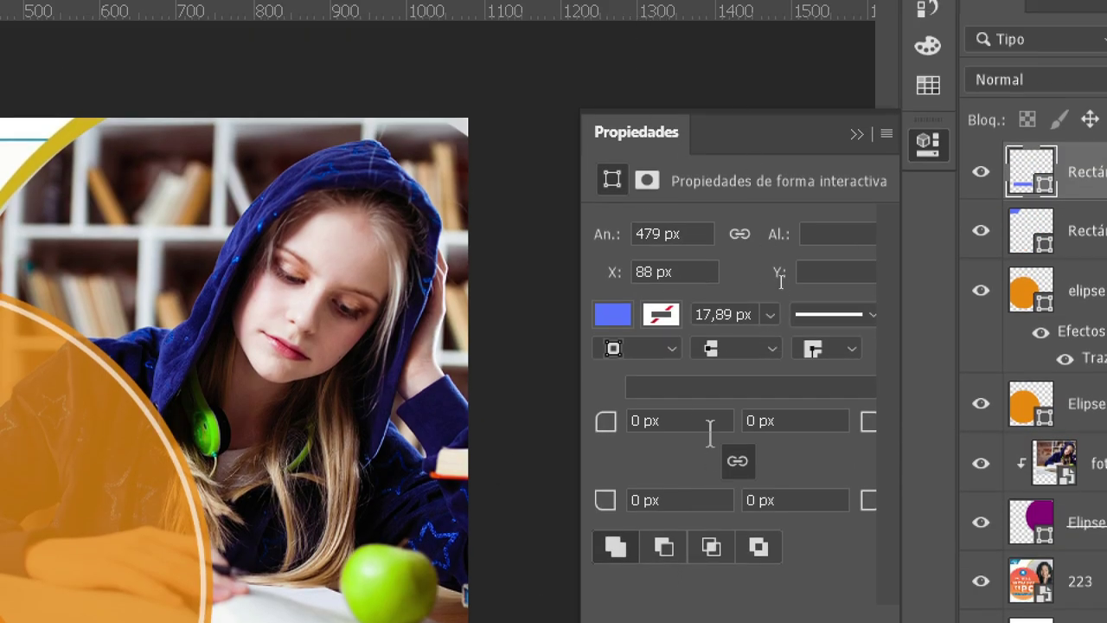
left_click(692, 420)
Set Rectángulo 2's corner radius to 50 (37.5 px on every corner) and lock the layer
key("Tab")
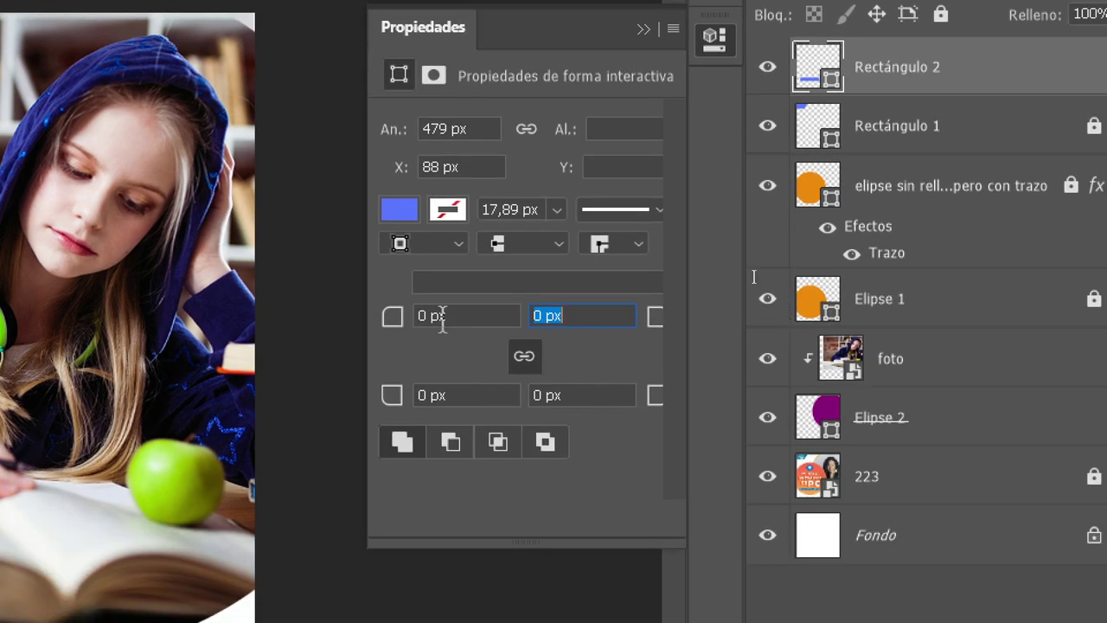
double_click(668, 419)
triple_click(455, 314)
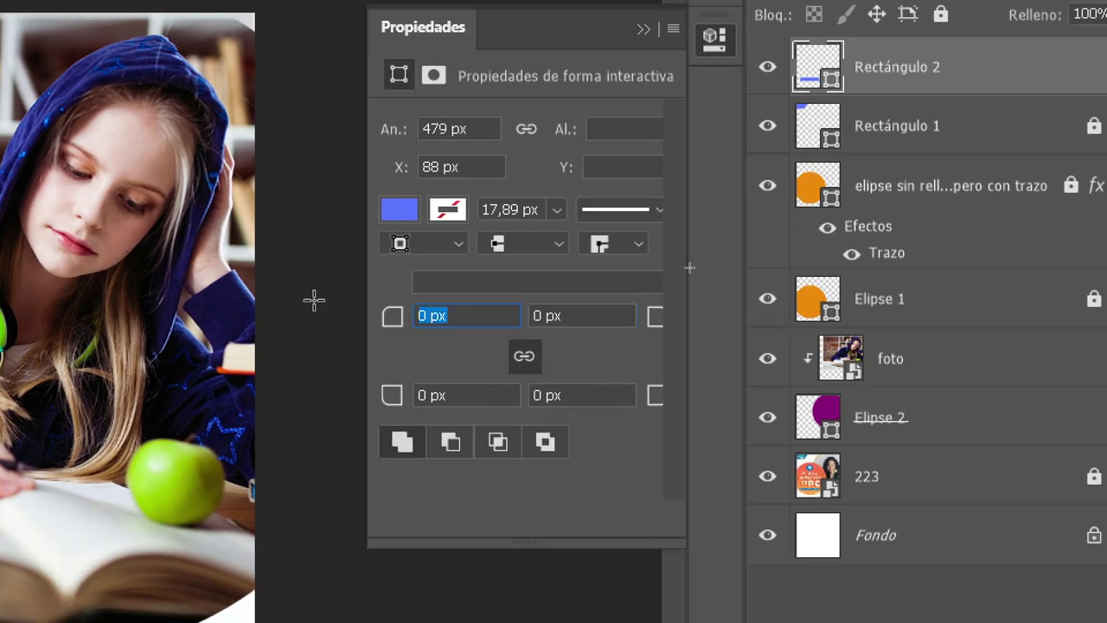
type("50")
key("Return")
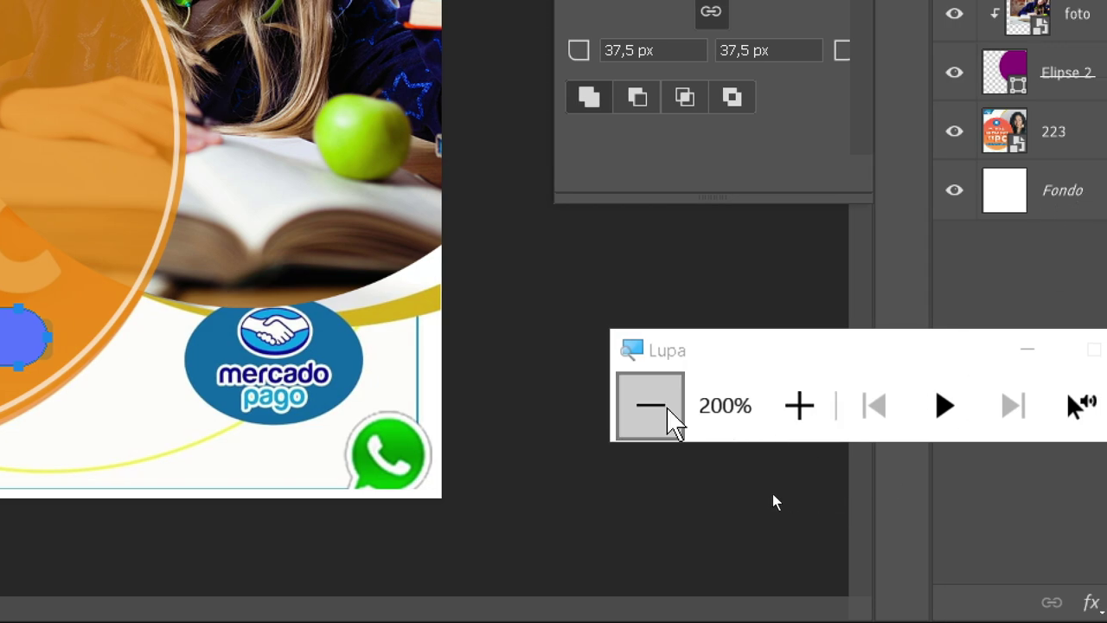
left_click(772, 495)
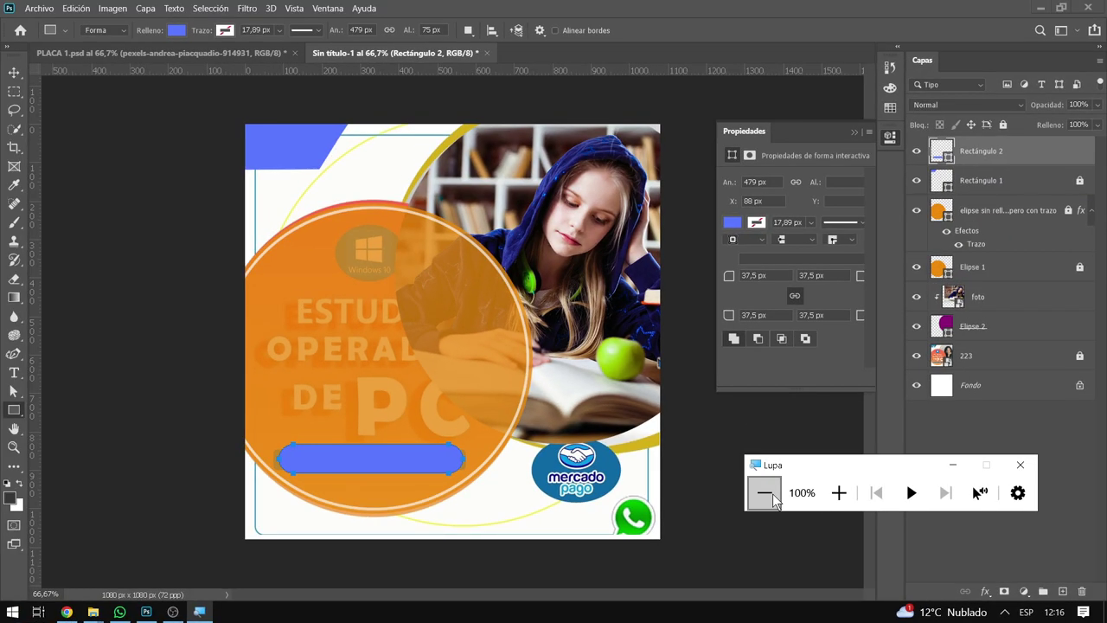
left_click(1003, 125)
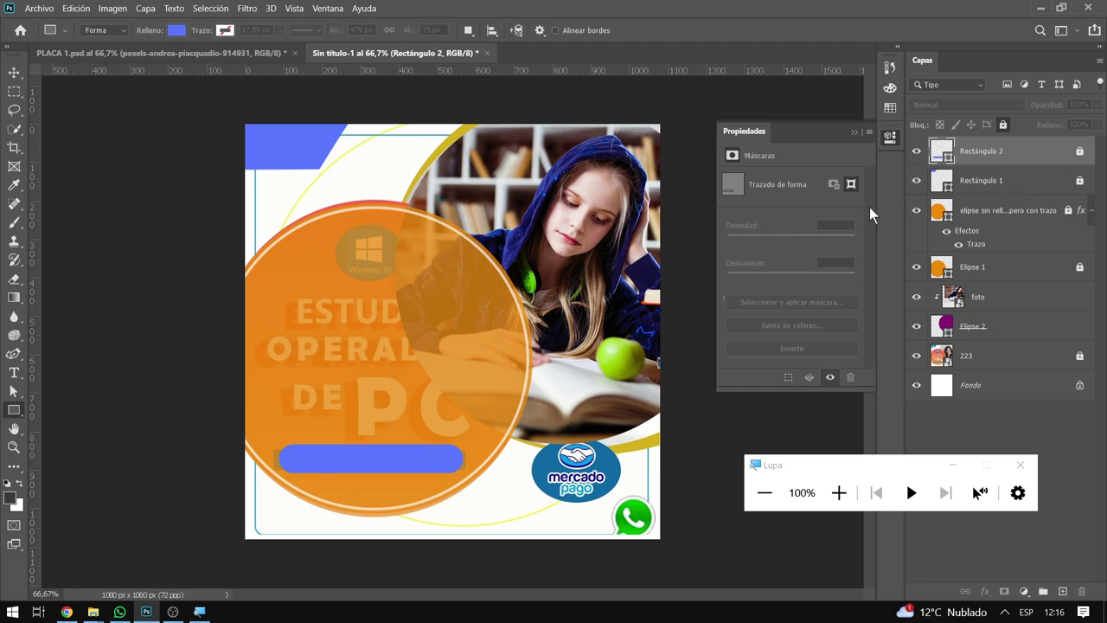
Draw blue circles Elipse 3 and Elipse 4 over the Mercado Pago and Windows logos, and lock both
right_click(15, 413)
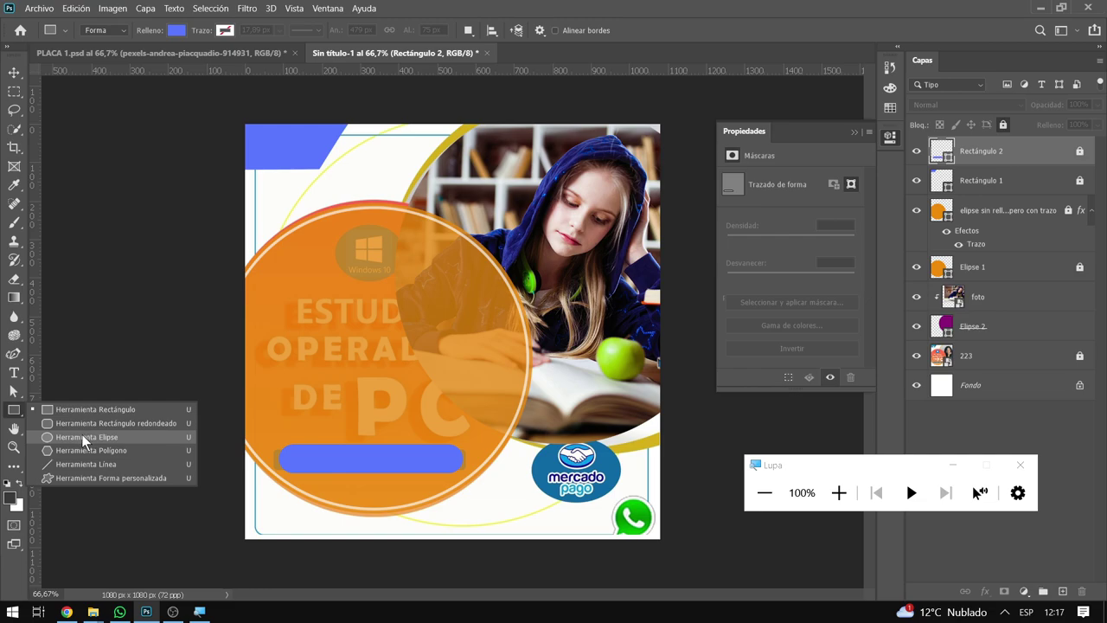
left_click(82, 436)
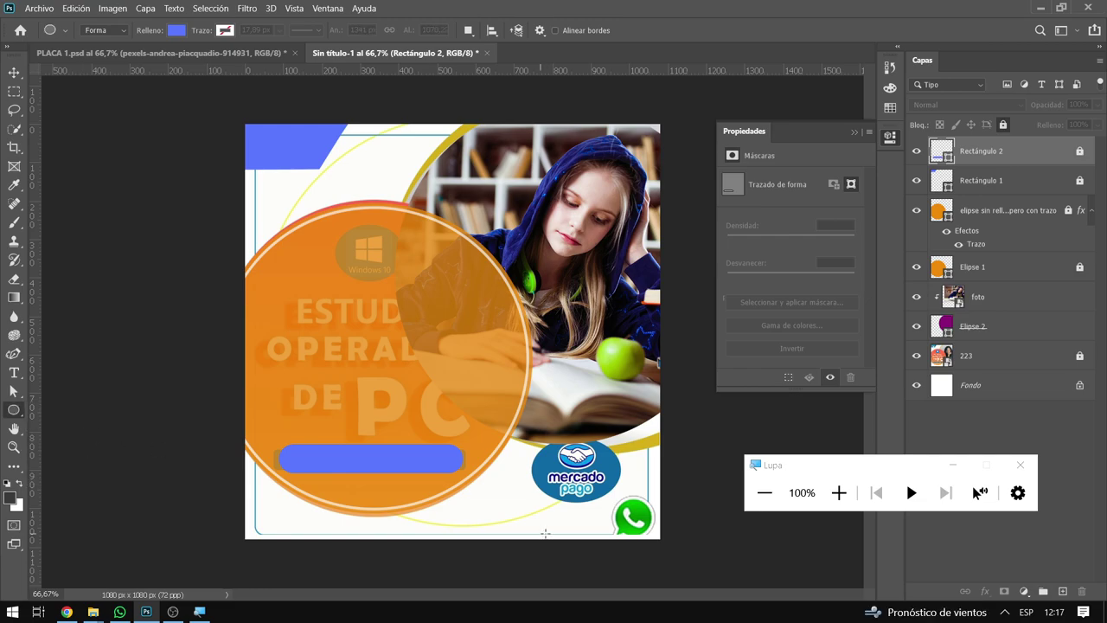
left_click_drag(541, 431, 612, 501)
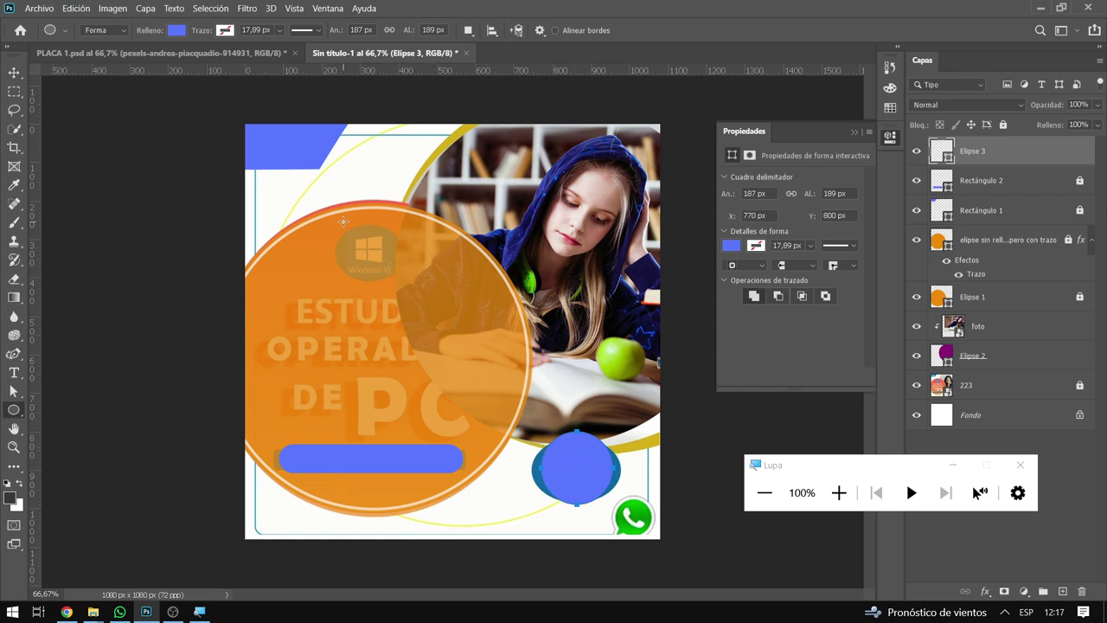
left_click_drag(340, 221, 398, 281)
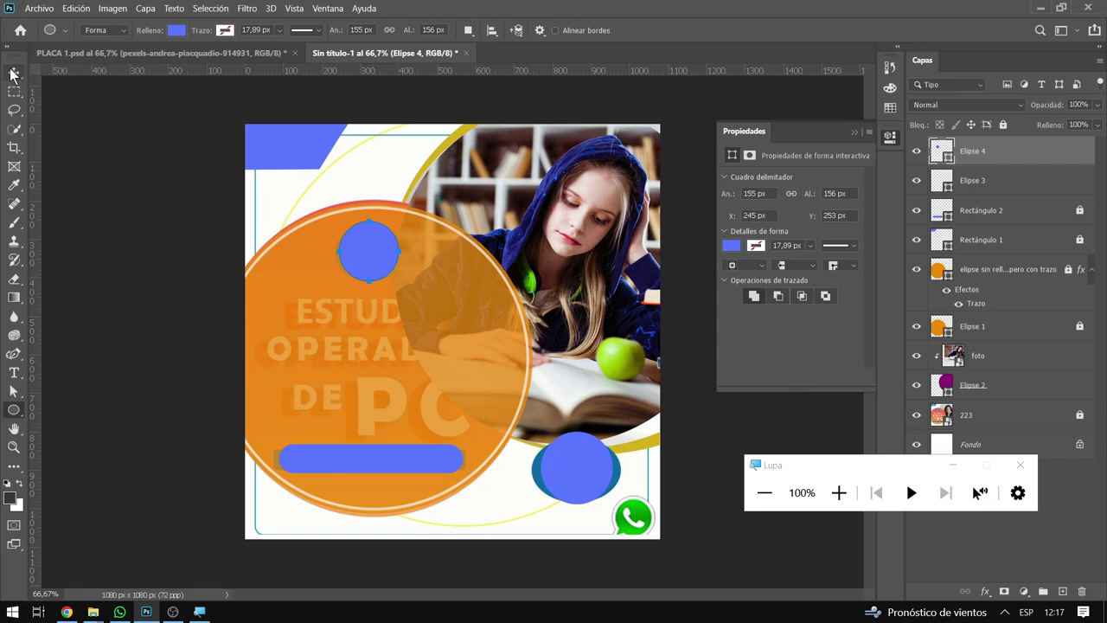
left_click(1004, 125)
left_click(1023, 182)
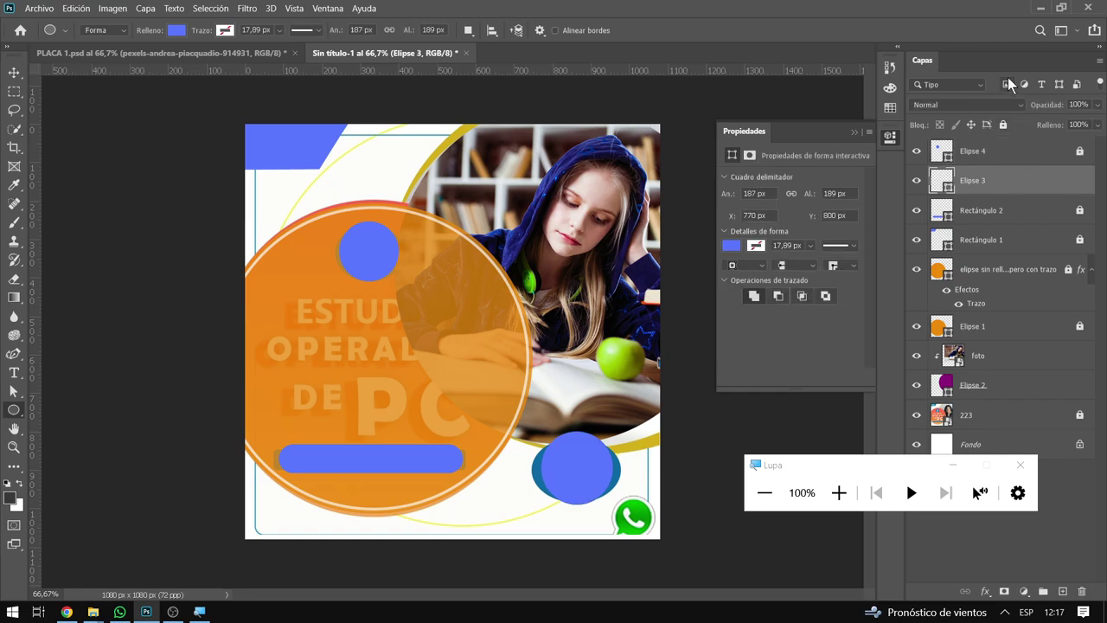
left_click(1004, 126)
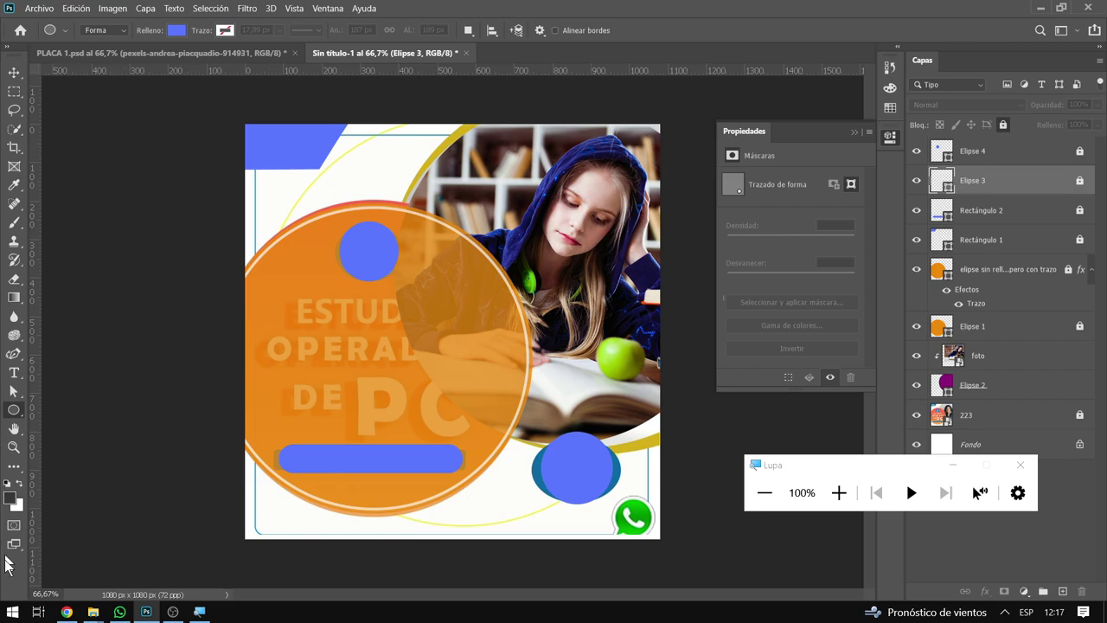
mouse_move(67, 611)
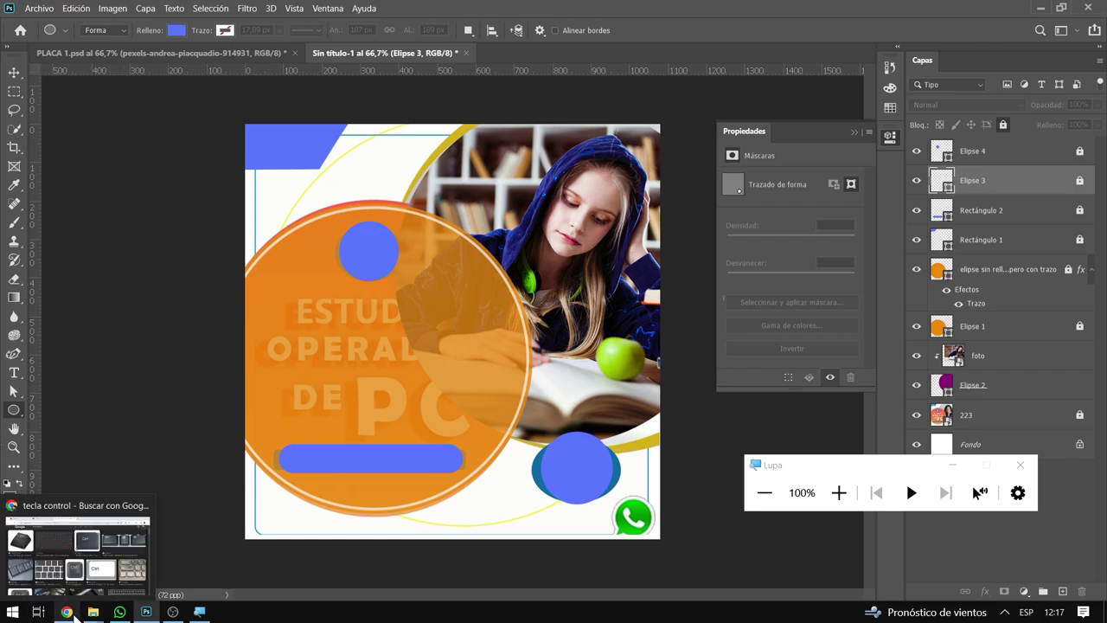
Search for the HiClipart site from the browser's address bar
left_click(76, 617)
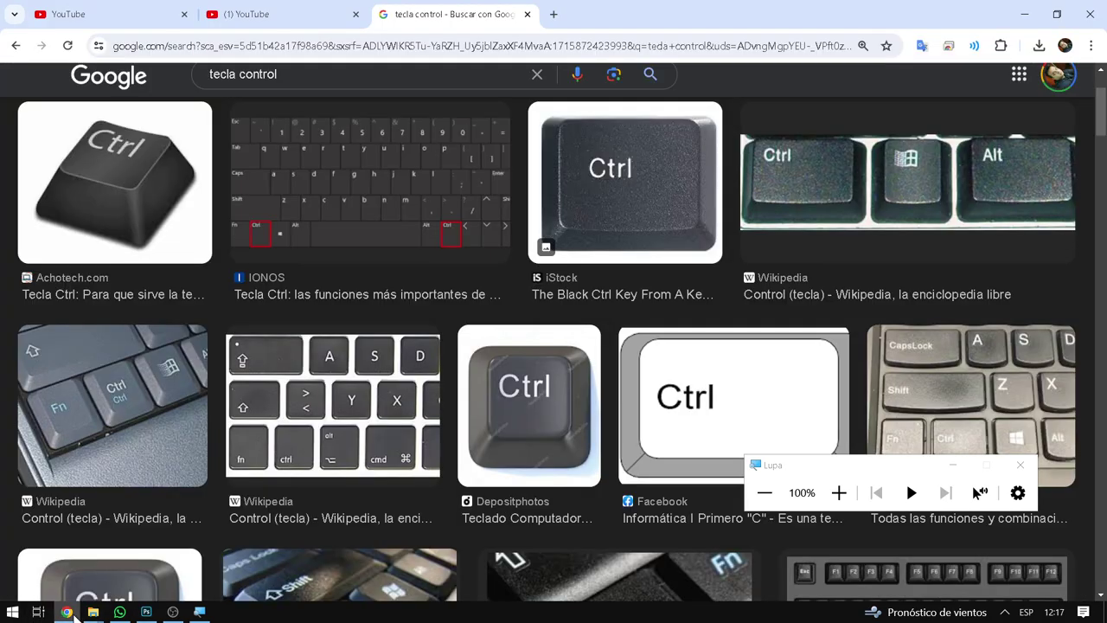
left_click(373, 46)
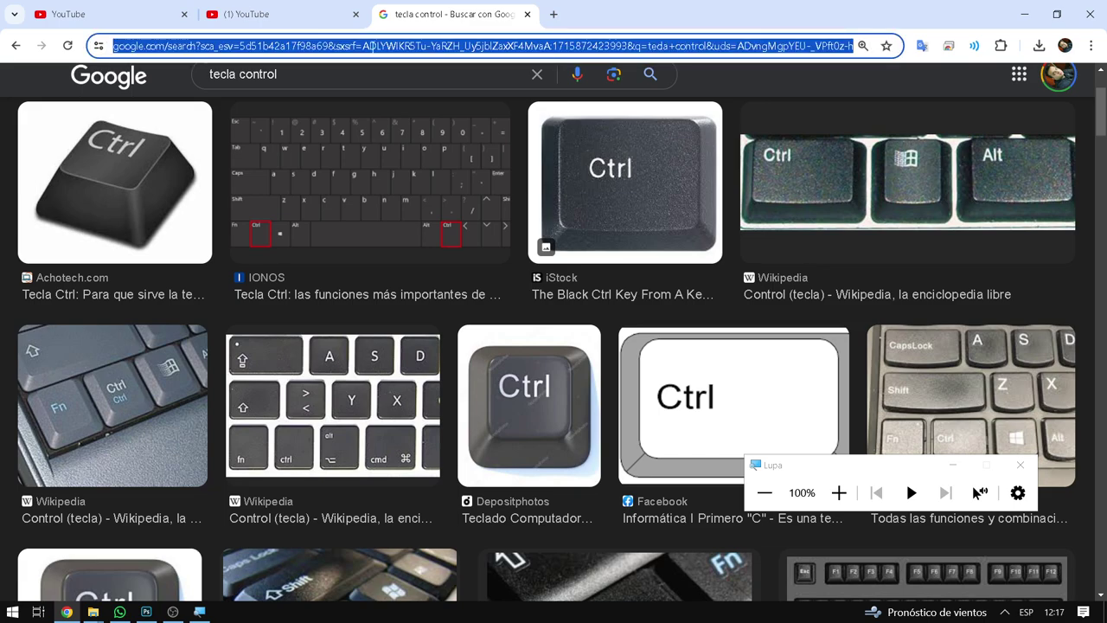
type("hic")
key("Return")
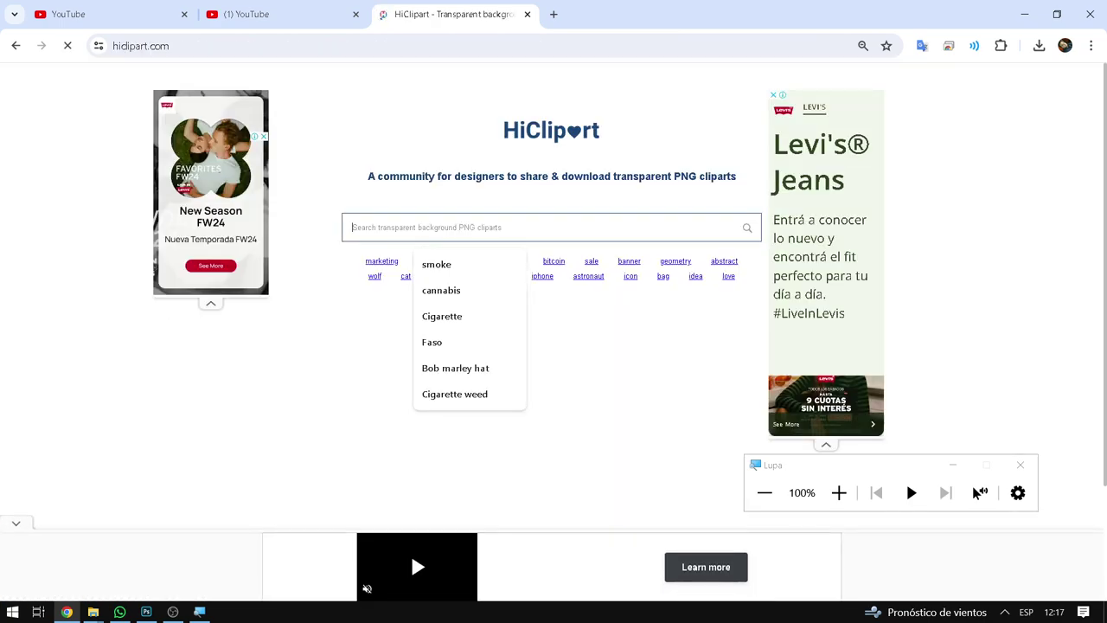
Search HiClipart for 'whats app' and open the green WhatsApp clipart's page
type("whats ")
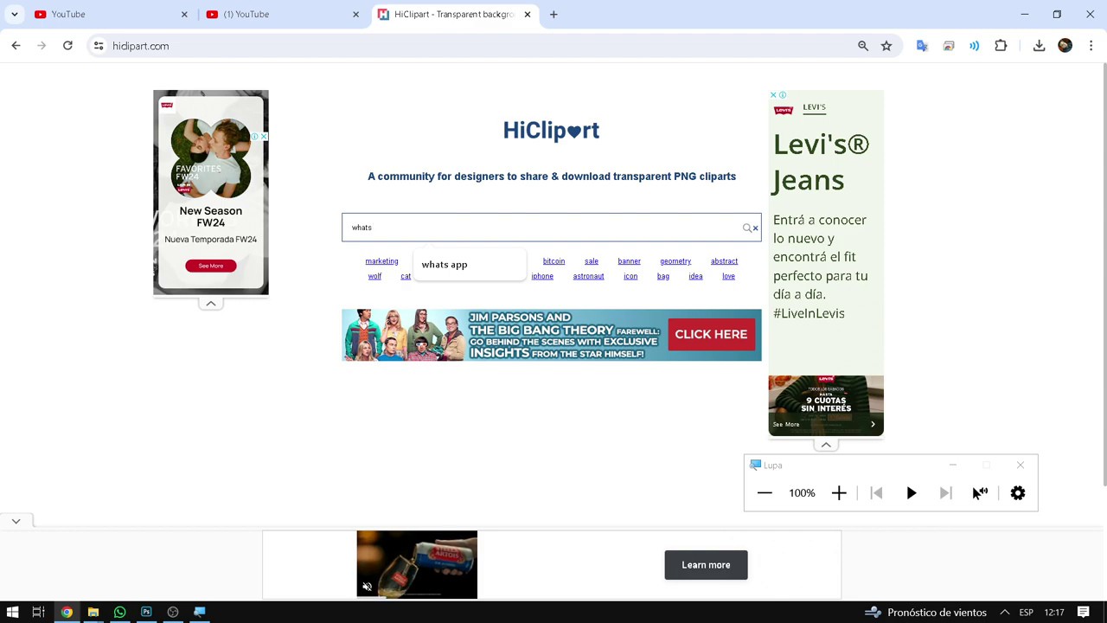
type("app")
left_click(482, 272)
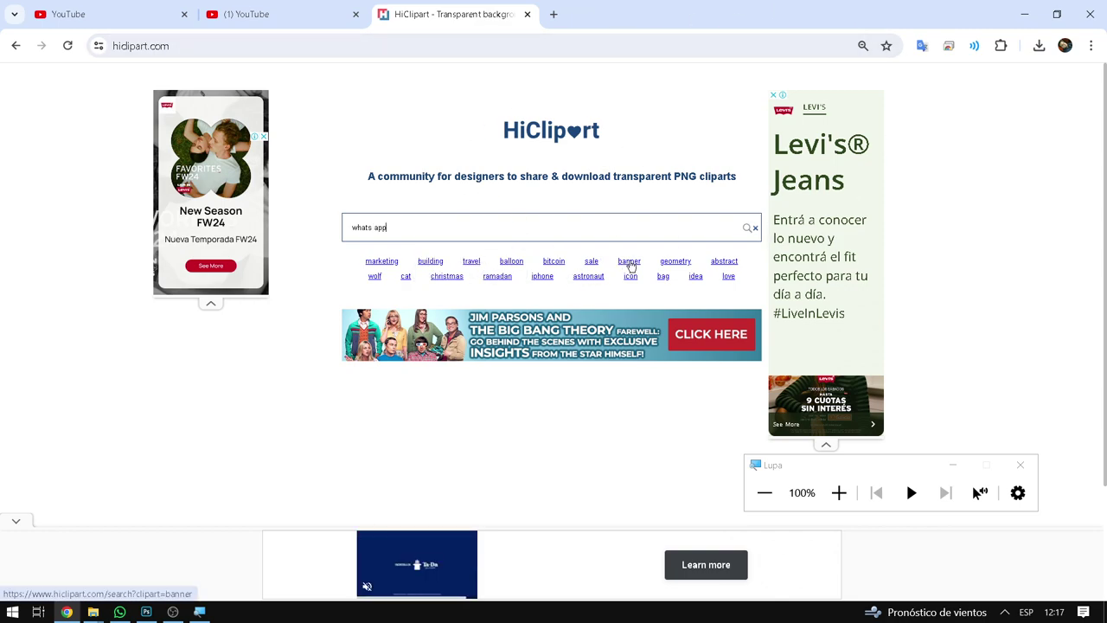
scroll(630, 267, "down", 2)
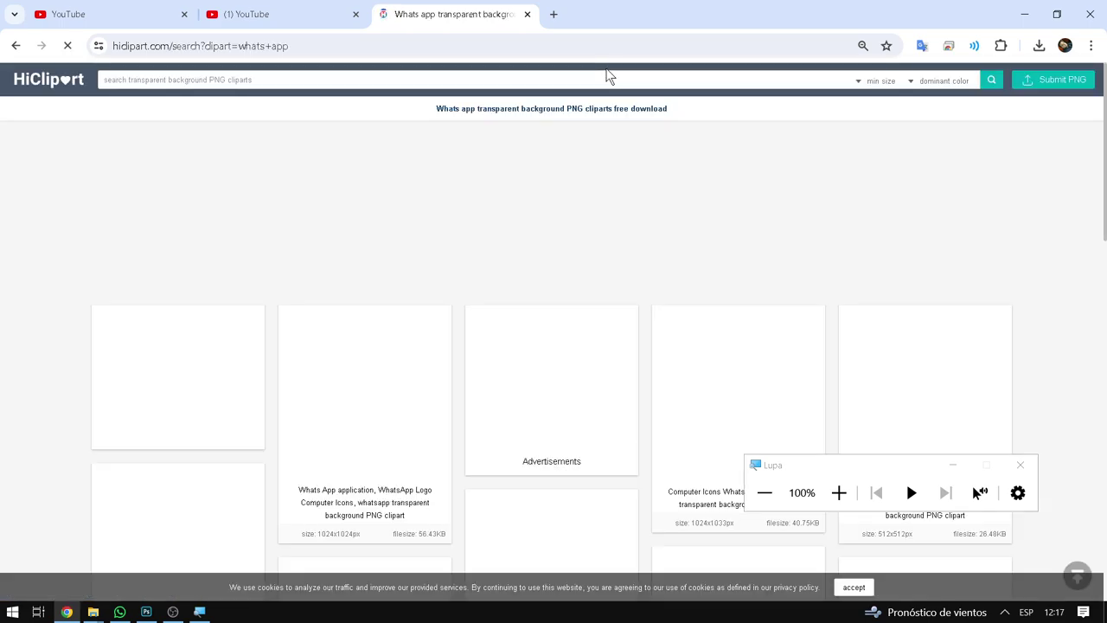
scroll(532, 246, "down", 3)
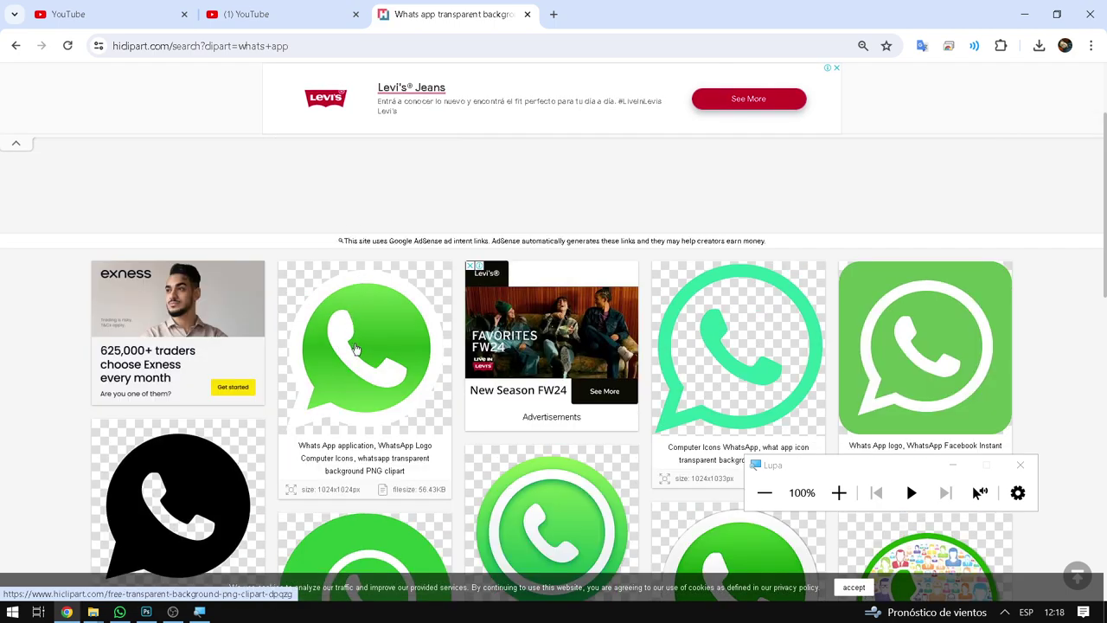
left_click(355, 348)
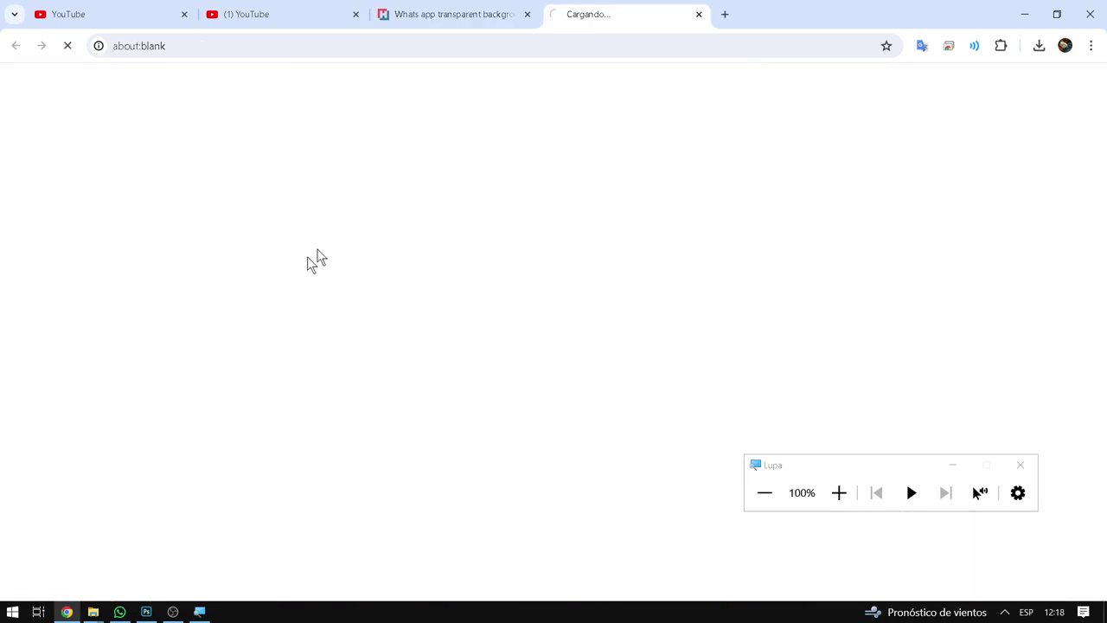
Request the original WhatsApp PNG download, closing the ads and pop-up tabs that appear
scroll(687, 281, "down", 5)
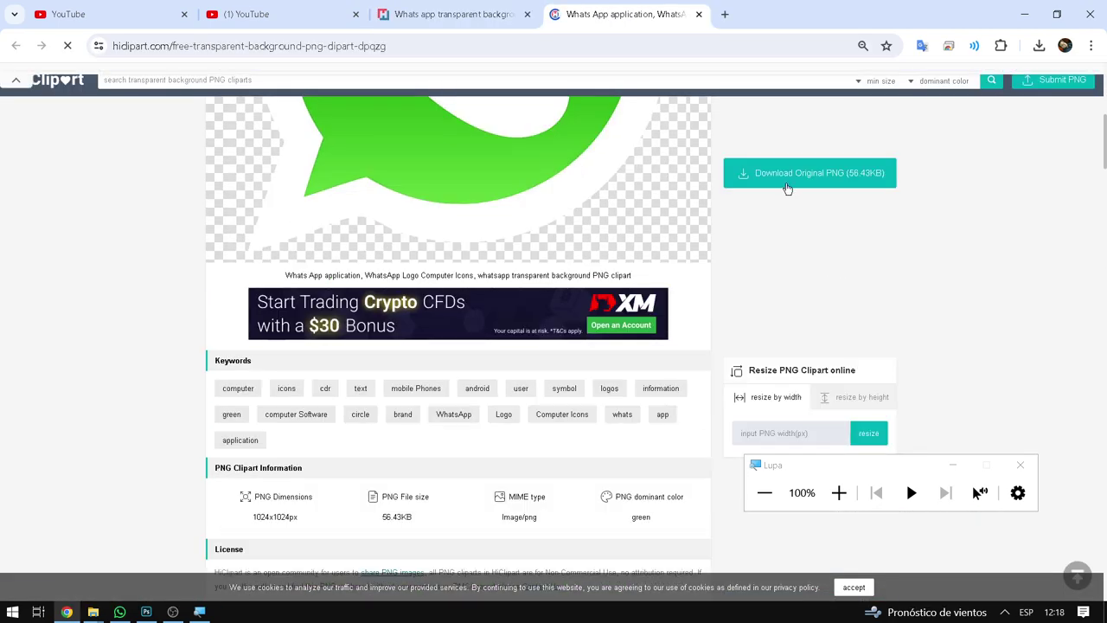
left_click(838, 492)
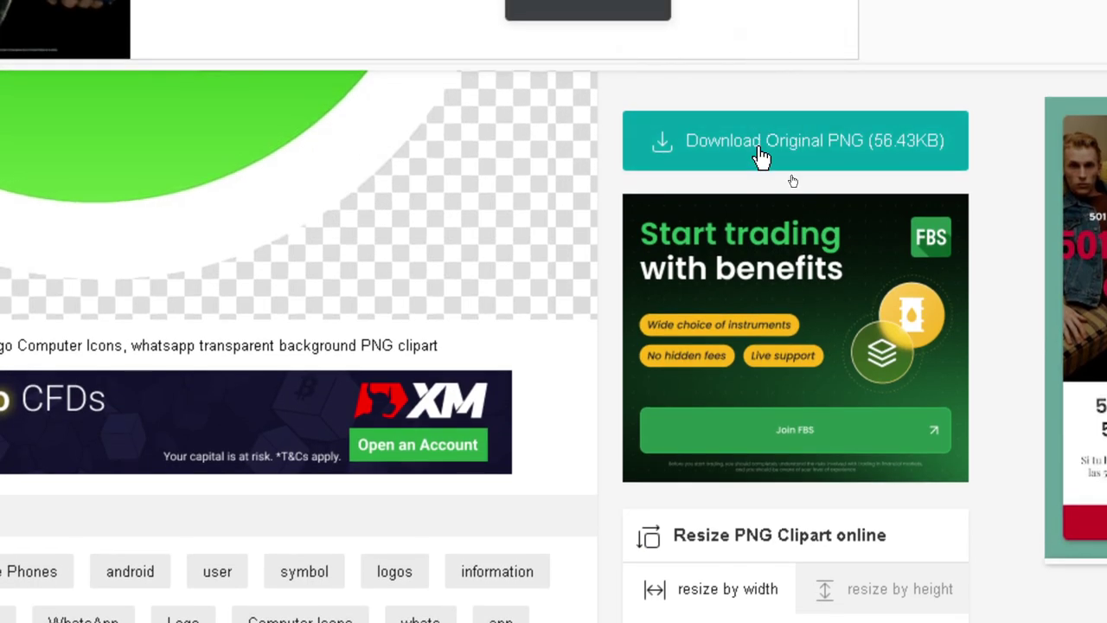
left_click(892, 160)
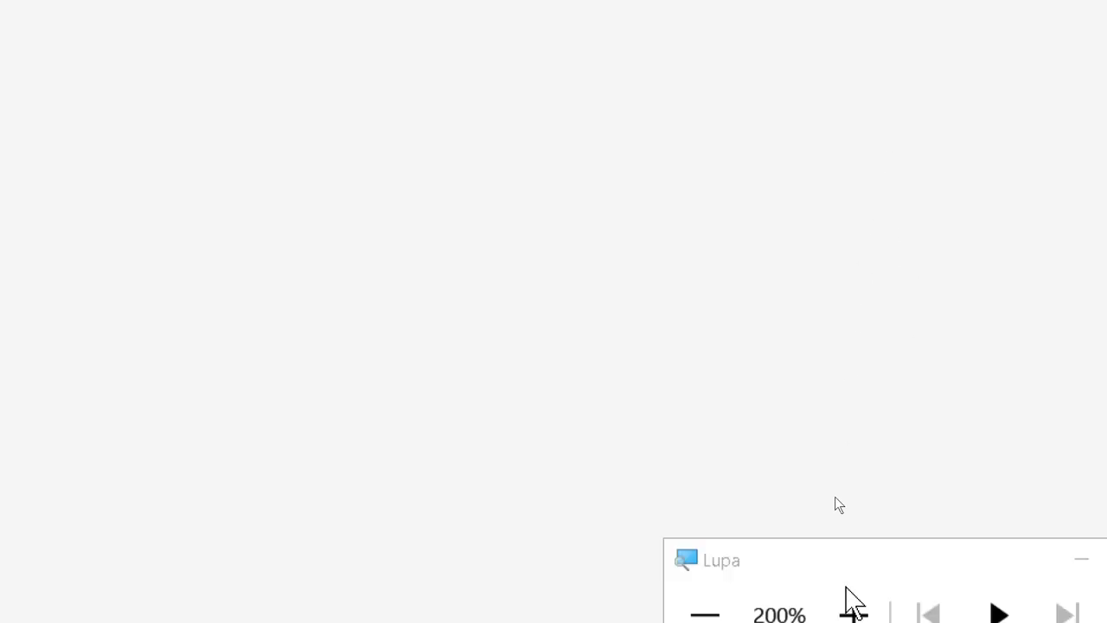
left_click(752, 491)
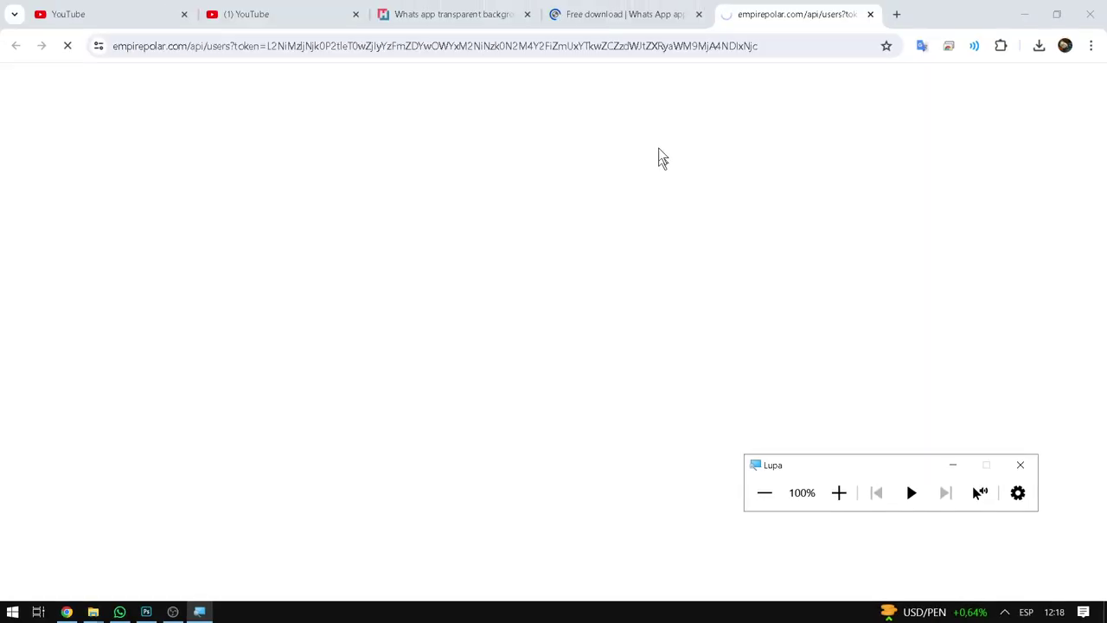
left_click(644, 12)
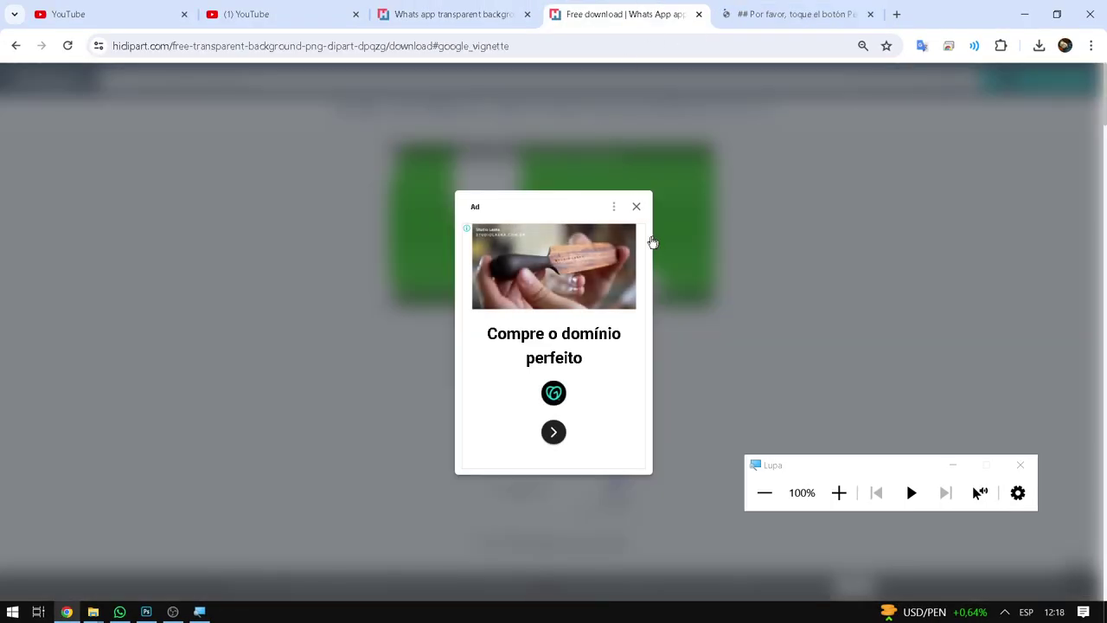
left_click(638, 207)
left_click(796, 14)
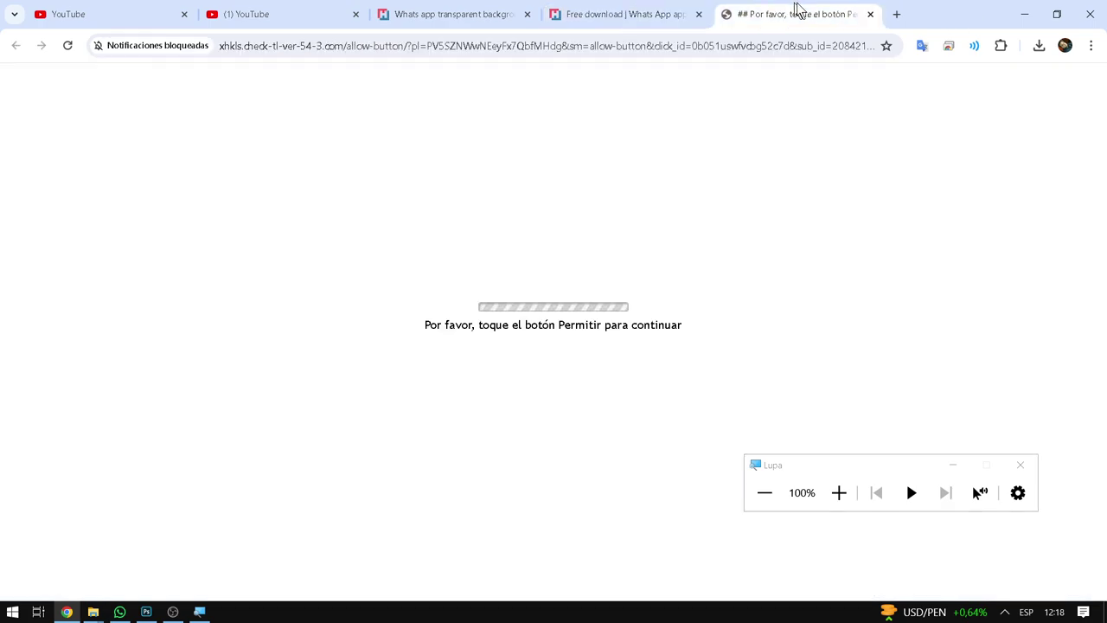
left_click(870, 13)
scroll(564, 424, "down", 2)
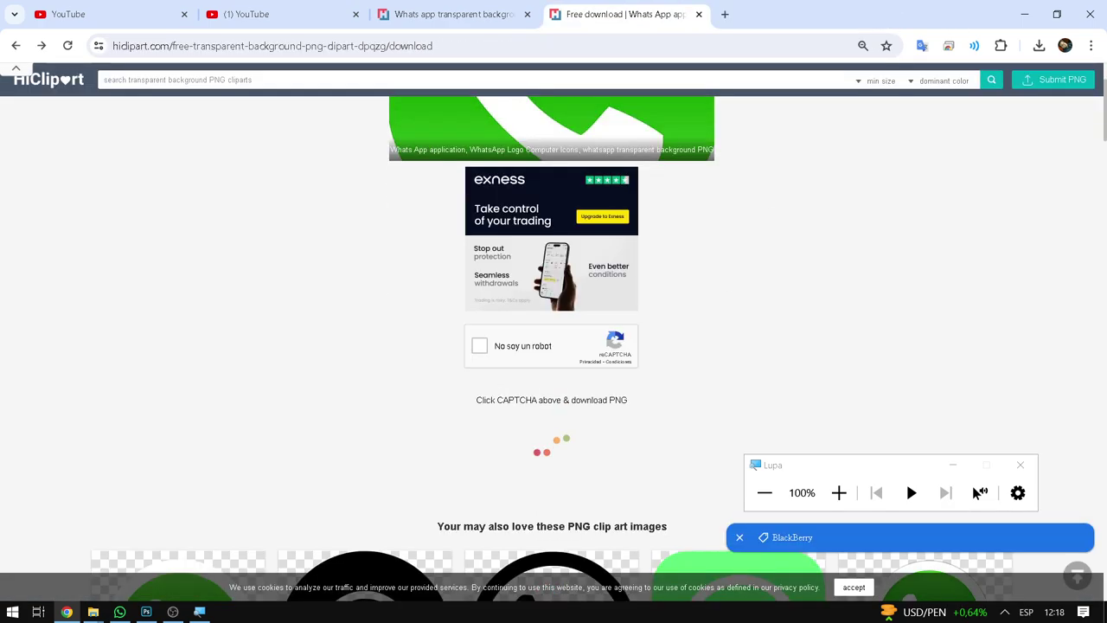
Pass the reCAPTCHA check to download the PNG and show it in its folder
left_click(483, 348)
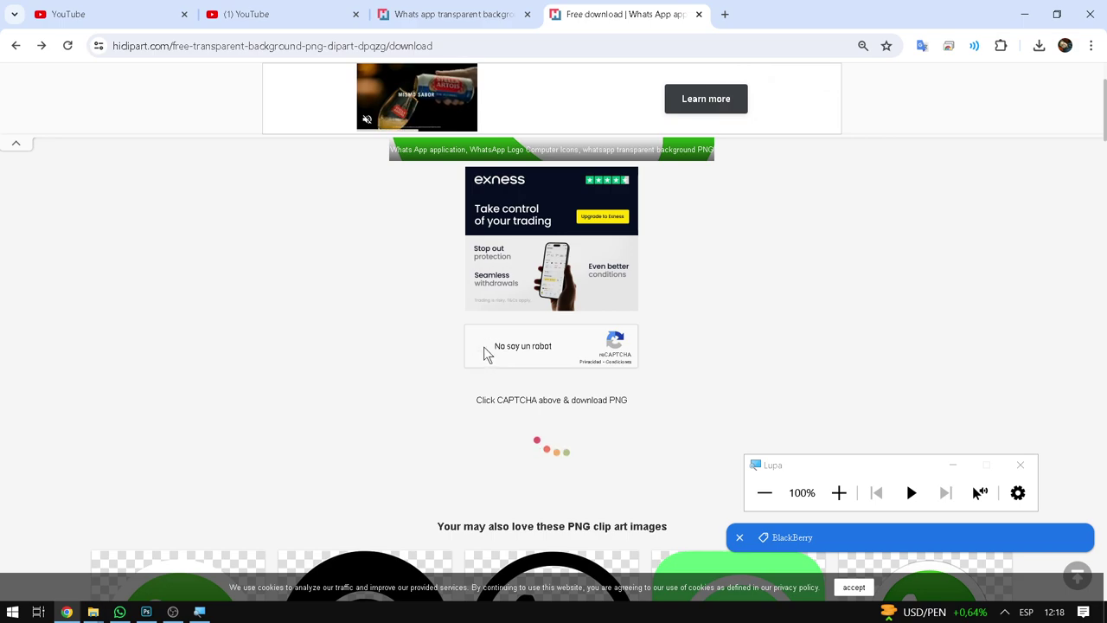
left_click(512, 398)
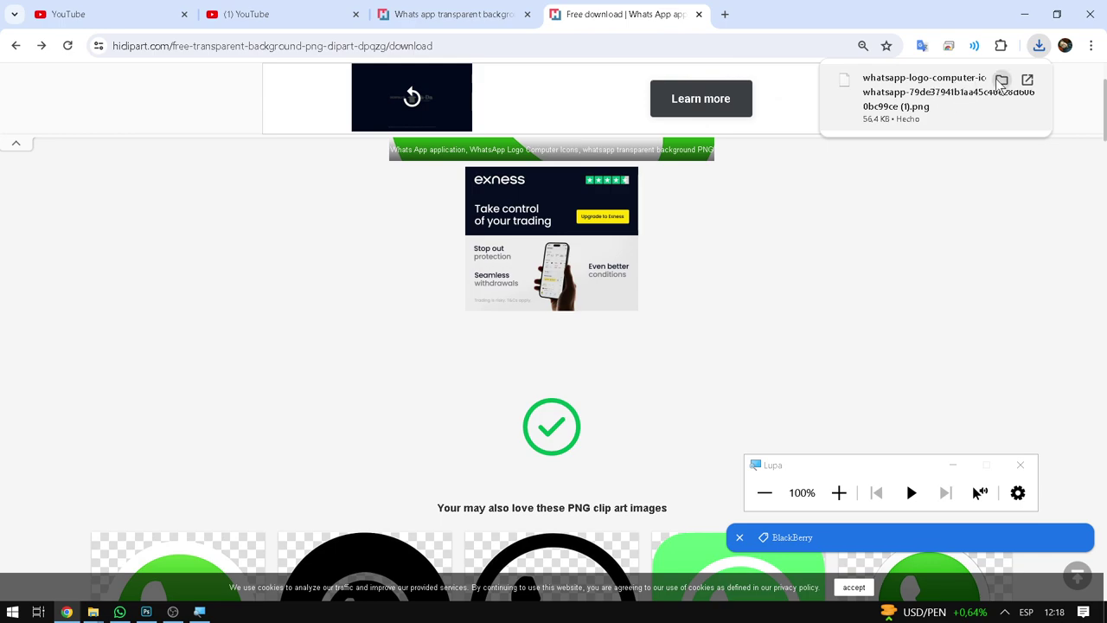
left_click(1000, 81)
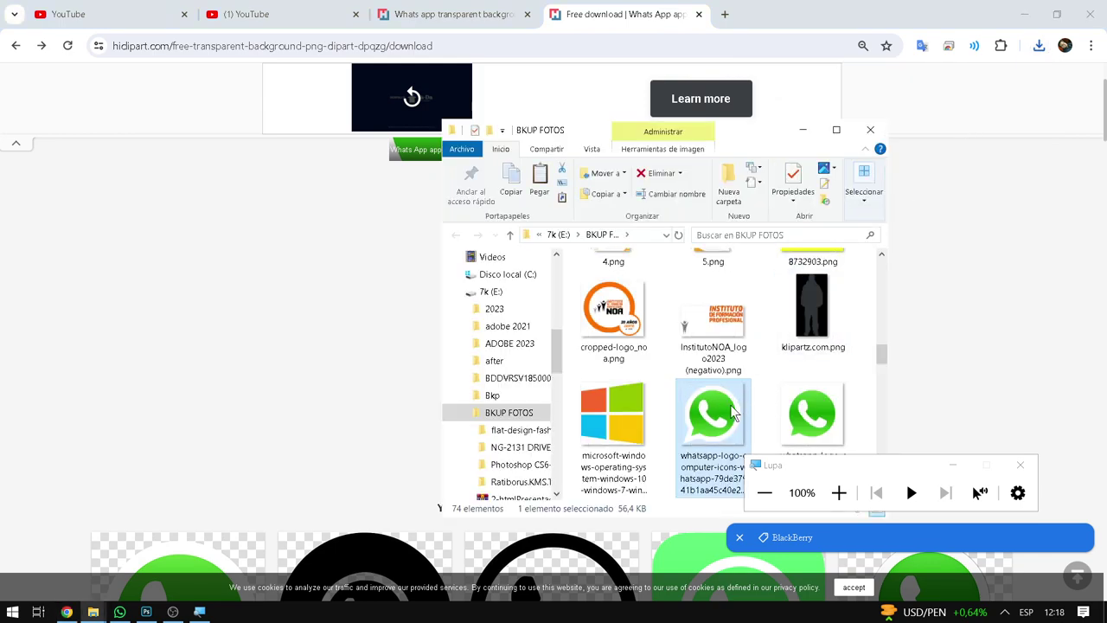
Return to the Photoshop post and select the Elipse 4 layer
left_click(146, 612)
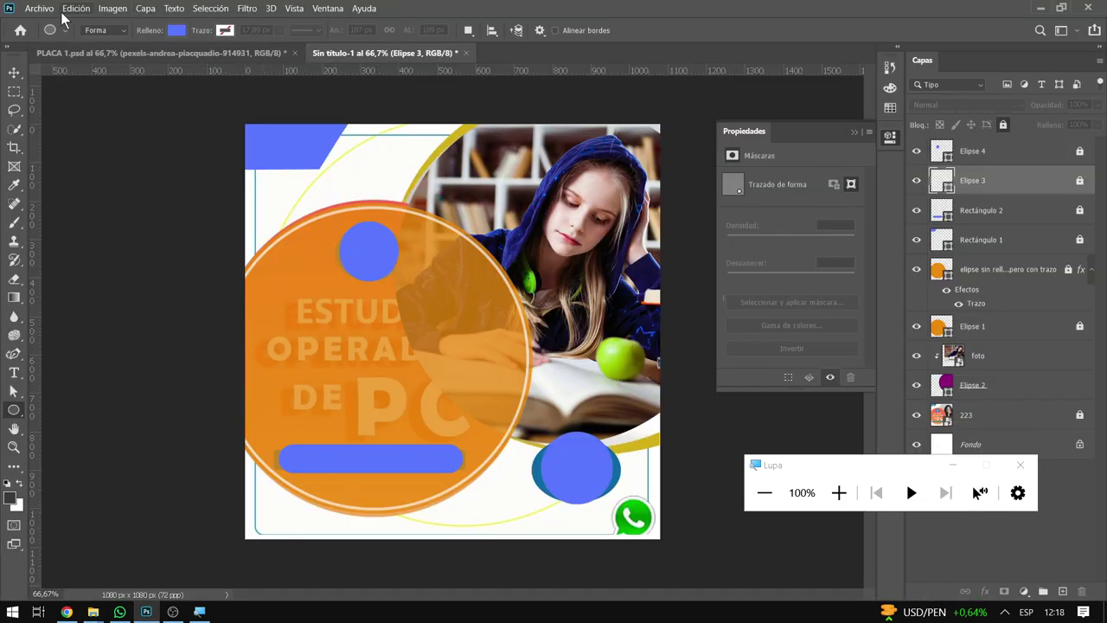
left_click(982, 154)
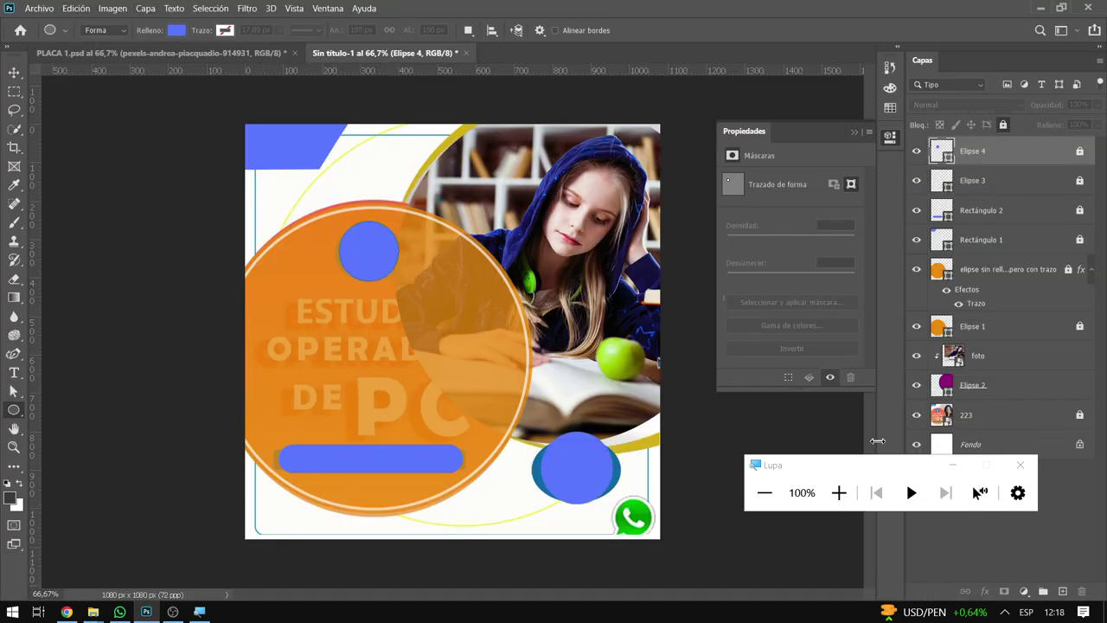
left_click(838, 492)
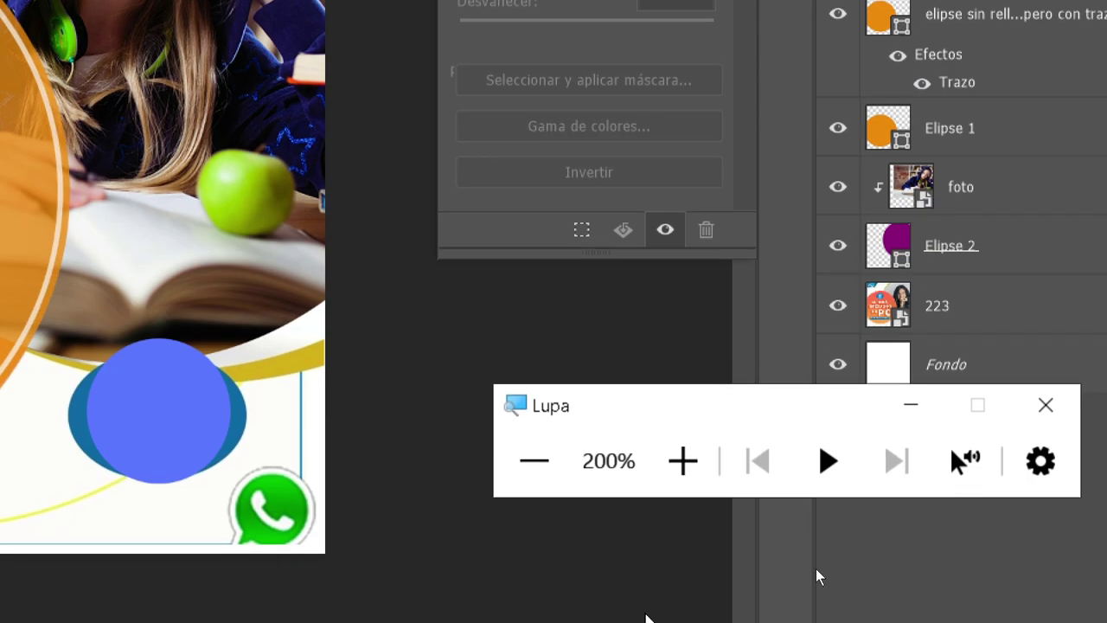
left_click(535, 458)
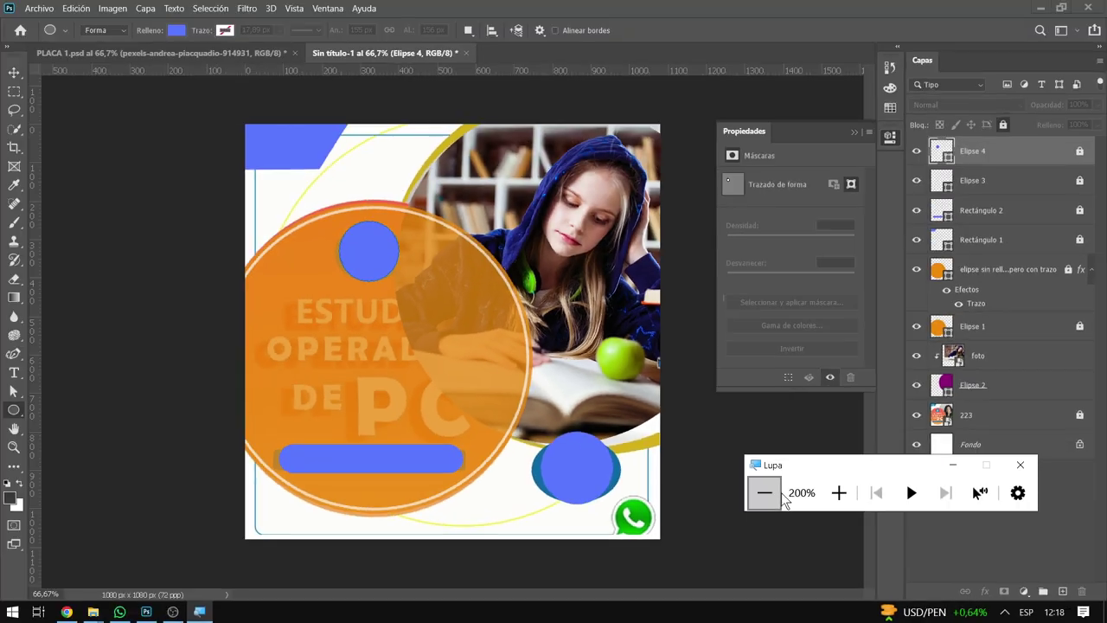
Place the downloaded WhatsApp PNG as embedded and scale it to about 11% in the bottom-right
left_click(44, 9)
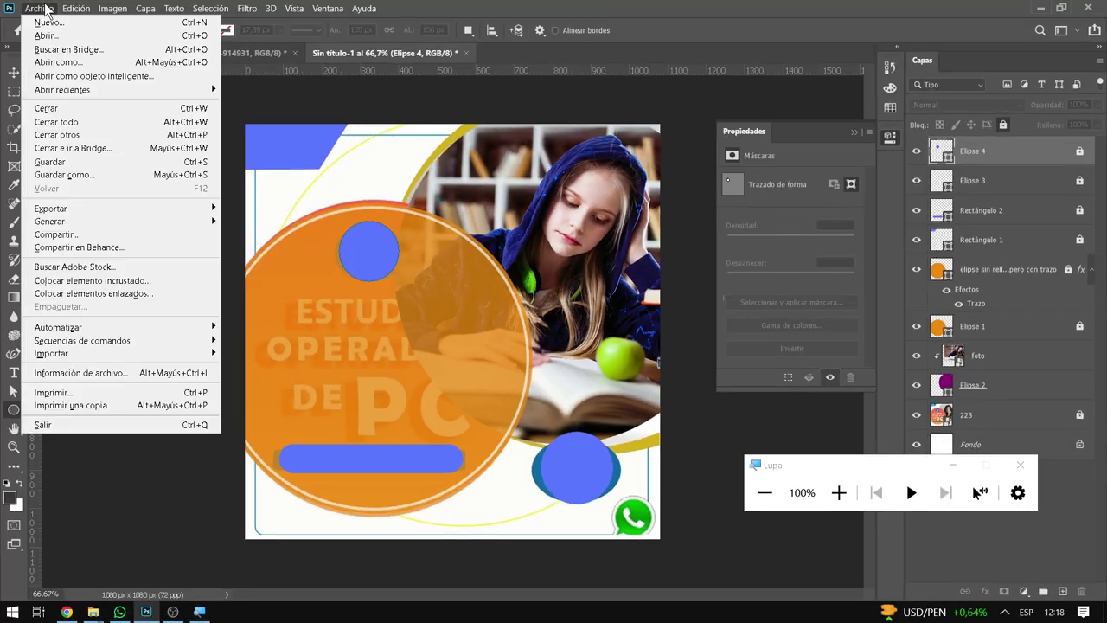
left_click(143, 281)
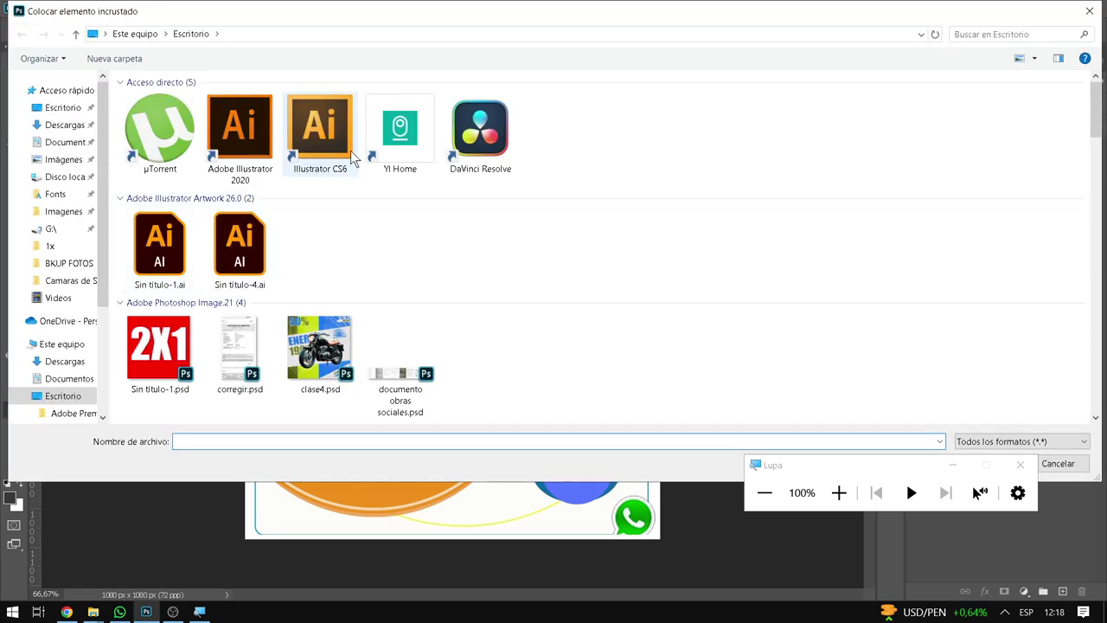
mouse_move(77, 92)
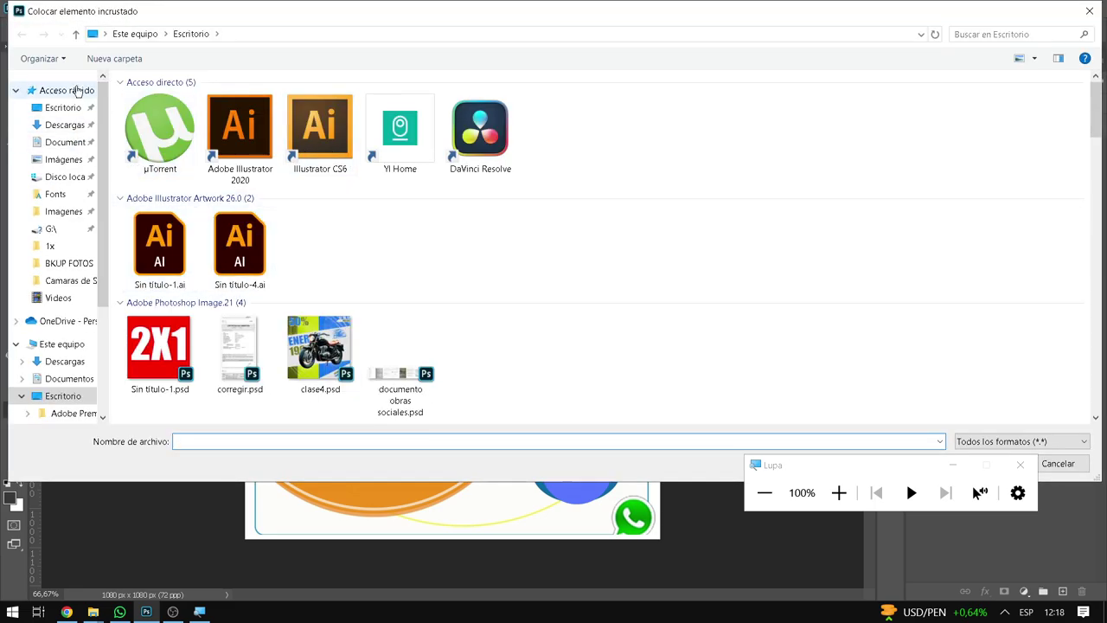
left_click(67, 92)
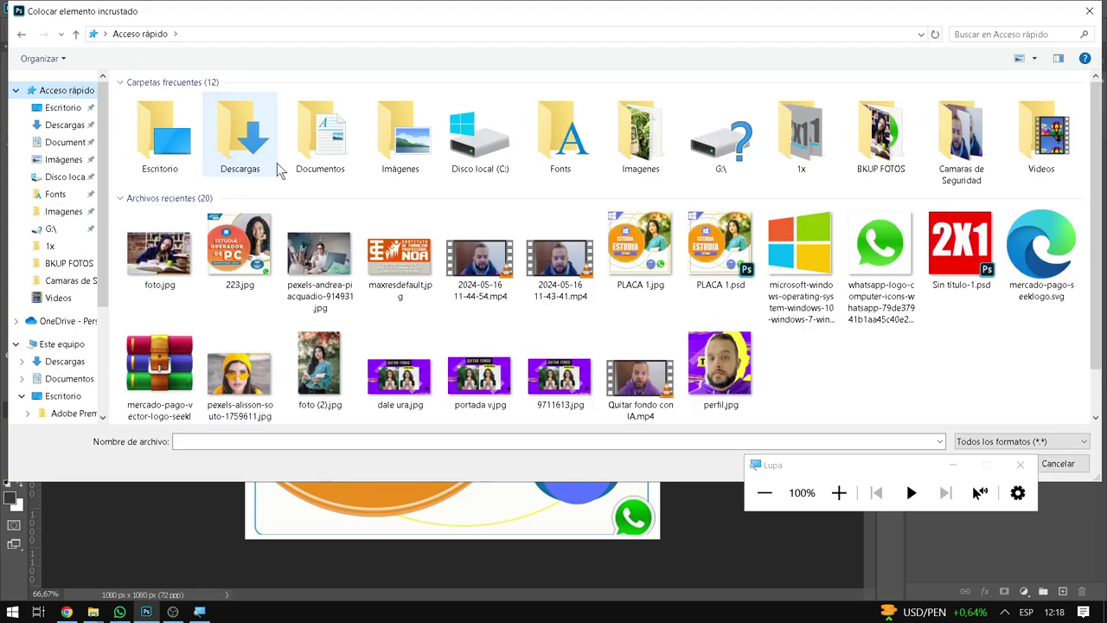
double_click(882, 251)
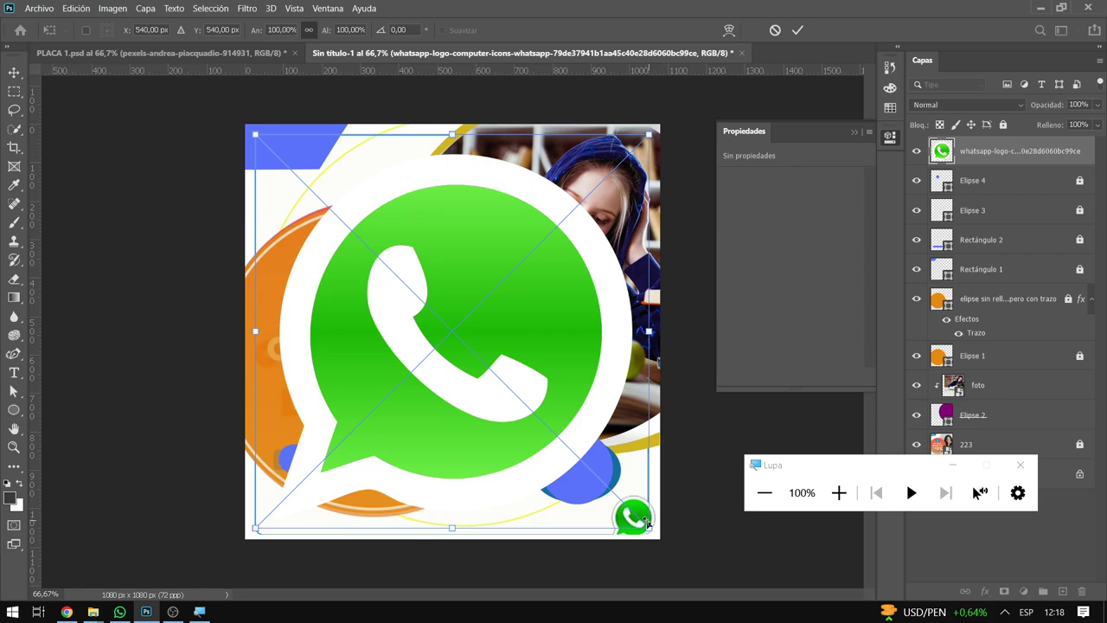
mouse_move(647, 525)
left_mouse_down()
mouse_move(334, 145)
mouse_move(649, 513)
mouse_move(657, 493)
left_mouse_up()
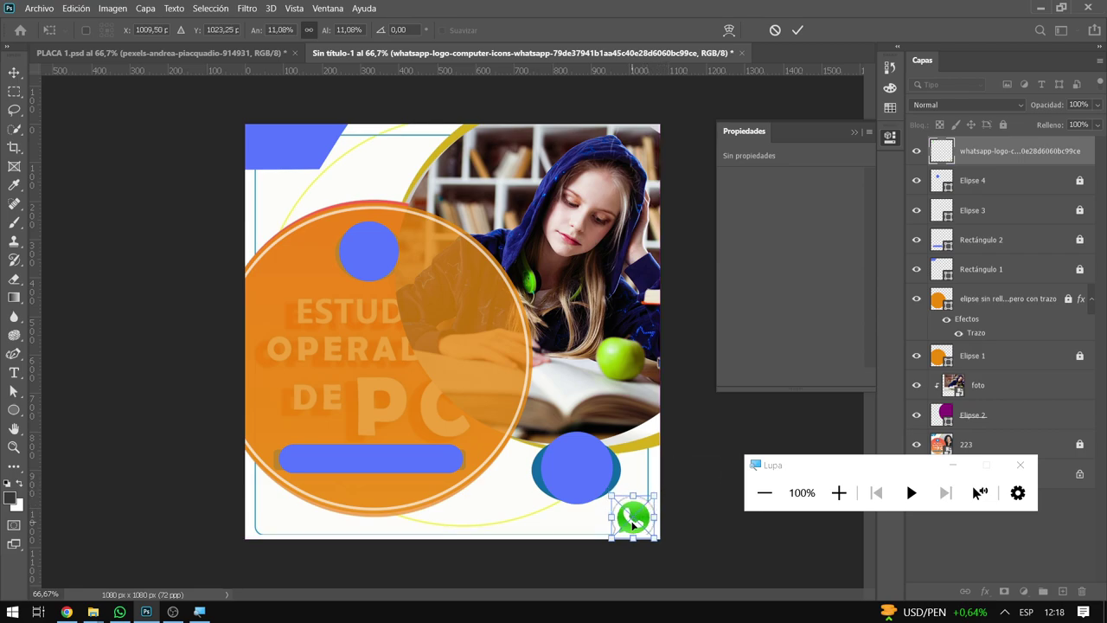
Commit the WhatsApp logo's placement, lock its layer, and switch to the Move tool
left_click(801, 28)
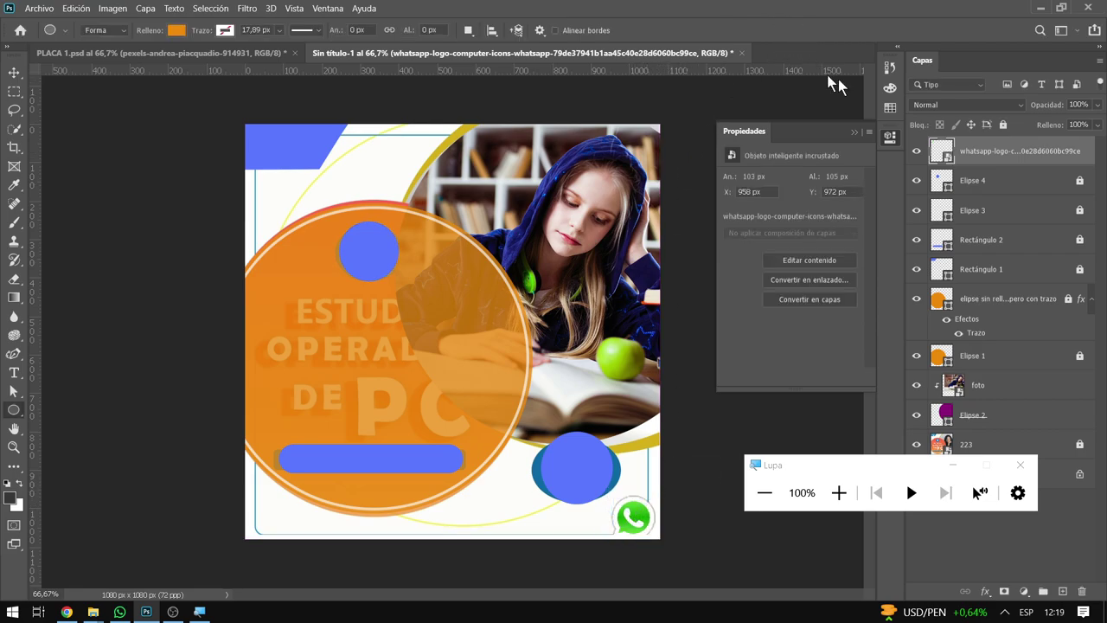
left_click(1005, 124)
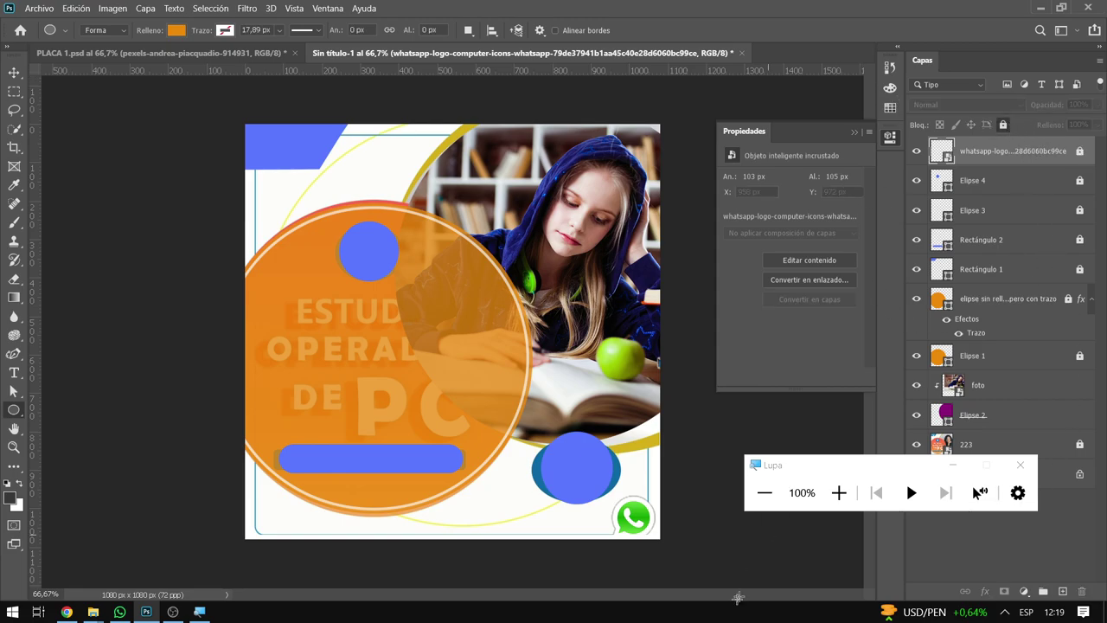
left_click(6, 75)
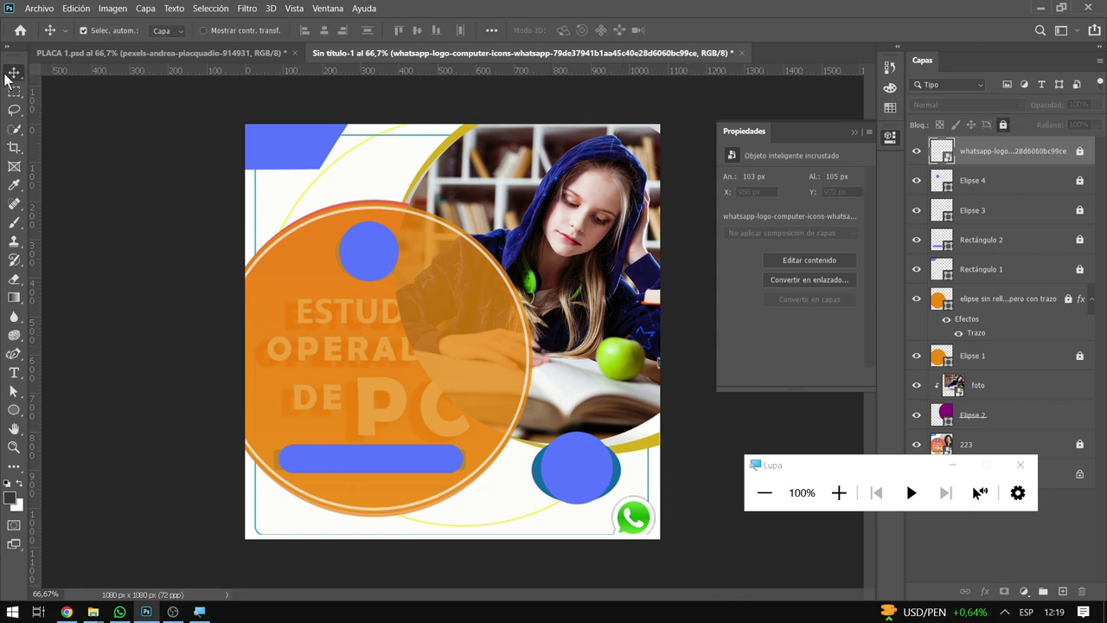
Start File > Place Embedded and browse the Downloads folder for the Windows logo
left_click(38, 9)
key("Escape")
scroll(324, 286, "down", 10)
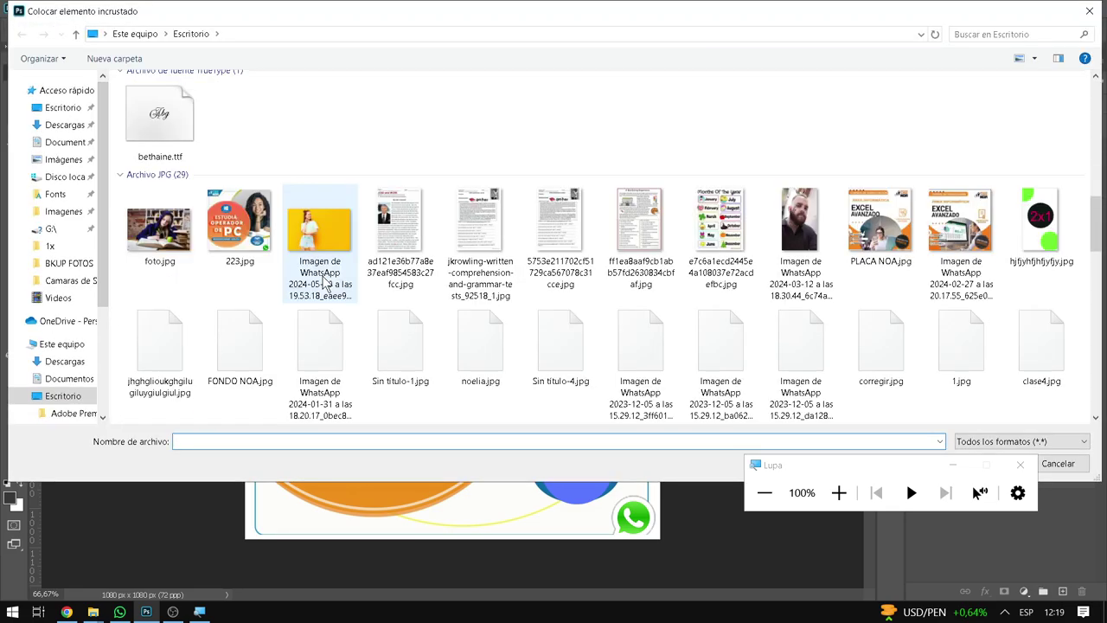
scroll(277, 259, "down", 10)
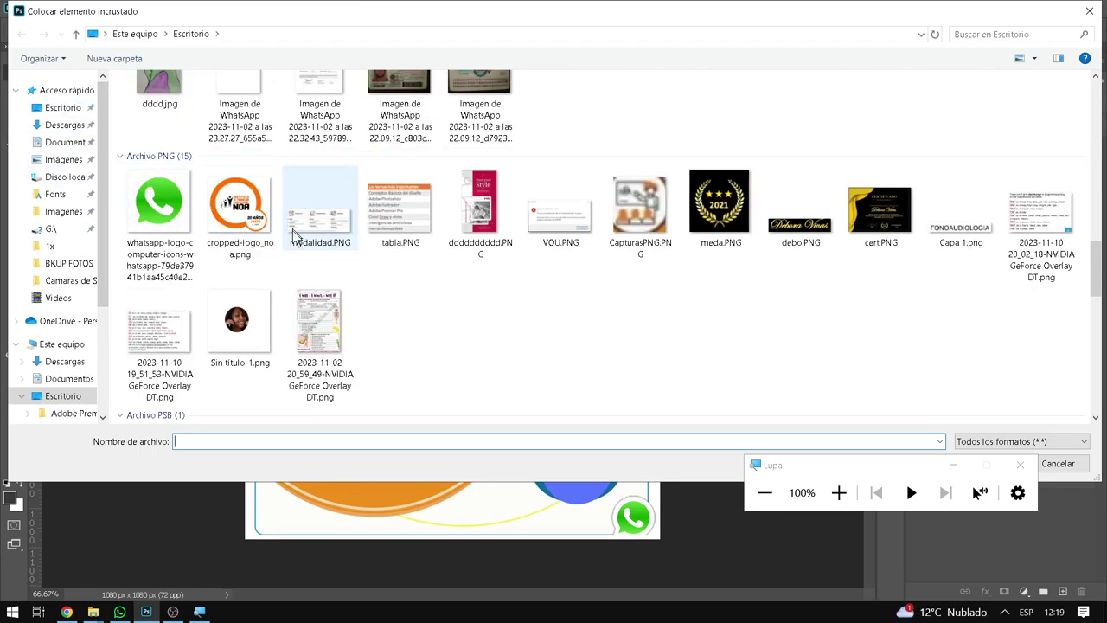
scroll(381, 276, "down", 10)
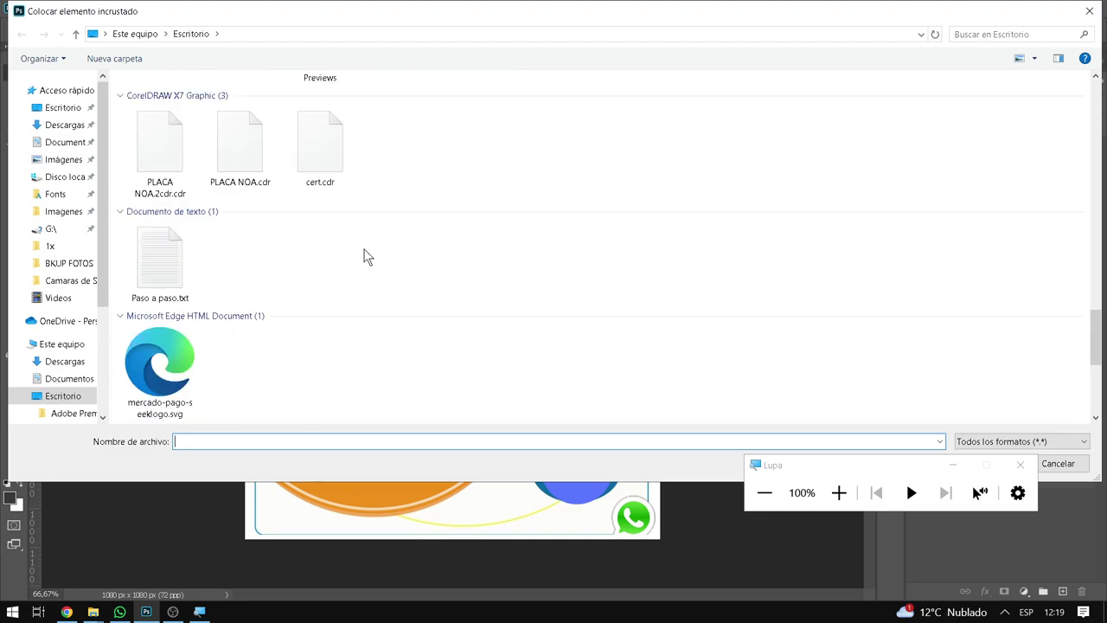
scroll(365, 256, "down", 5)
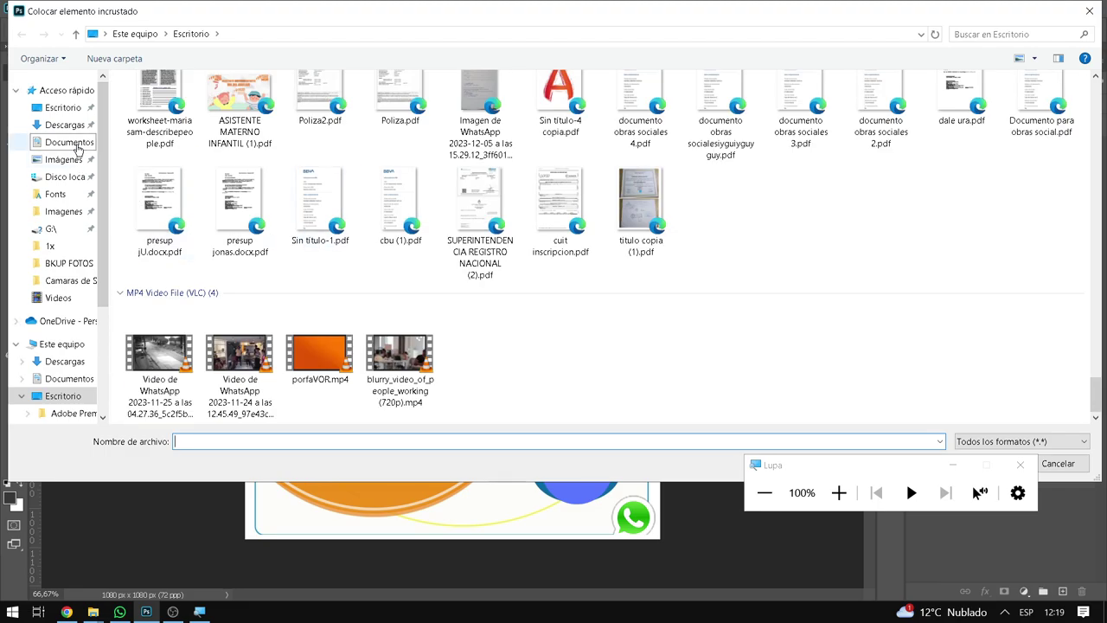
left_click(62, 124)
Go back to Quick access and select the recent Windows logo PNG
scroll(572, 270, "down", 3)
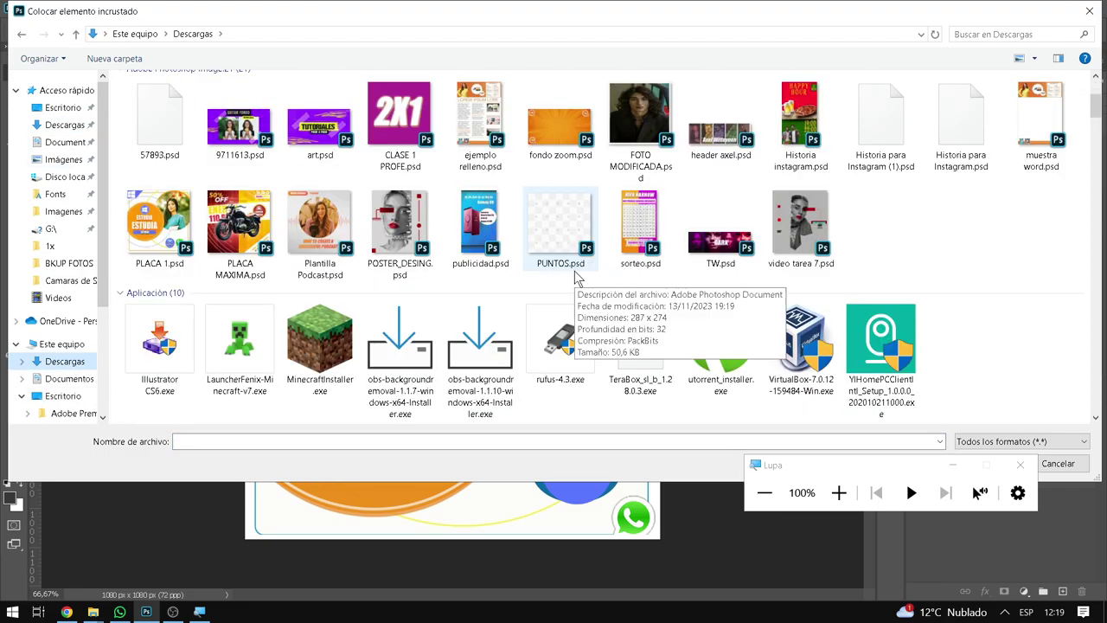
scroll(573, 271, "down", 5)
scroll(573, 271, "down", 5)
scroll(574, 271, "down", 10)
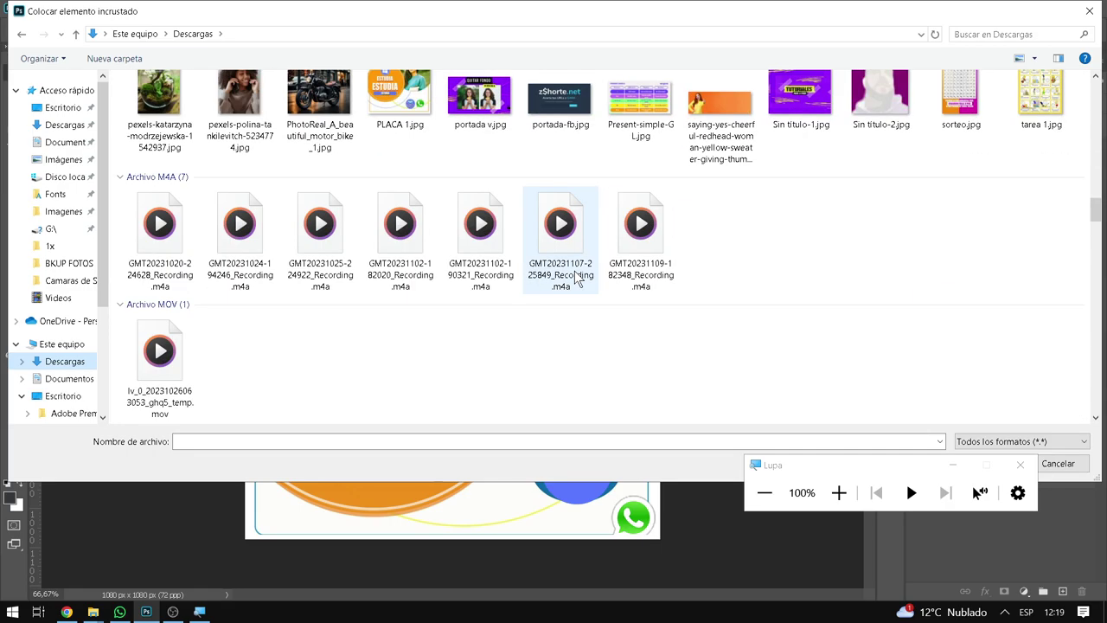
scroll(574, 272, "down", 2)
scroll(574, 272, "up", 2)
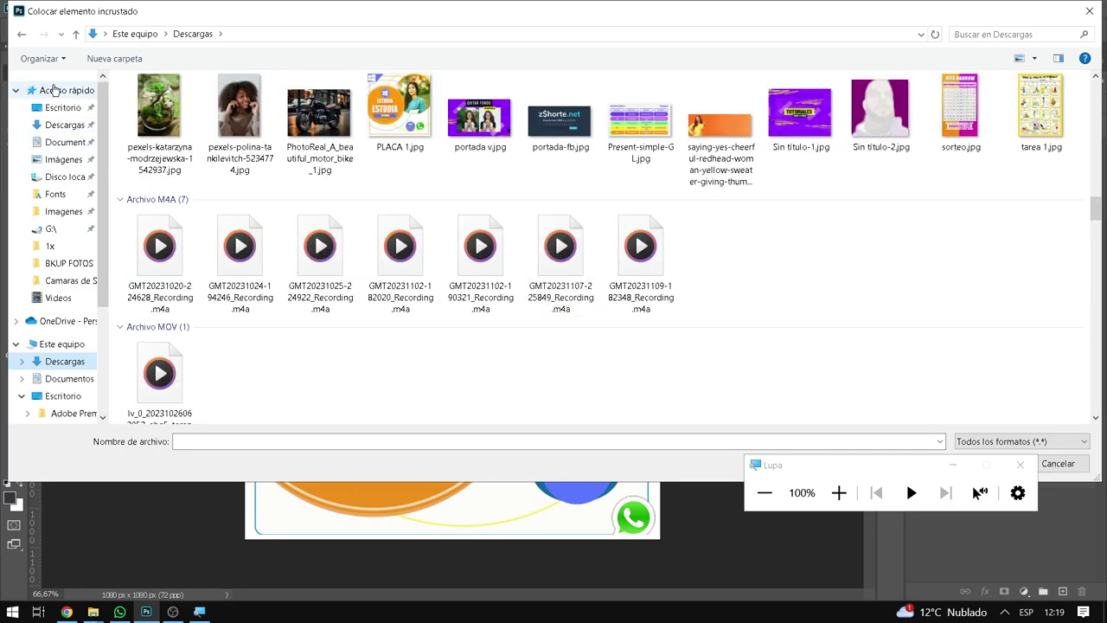
left_click(55, 90)
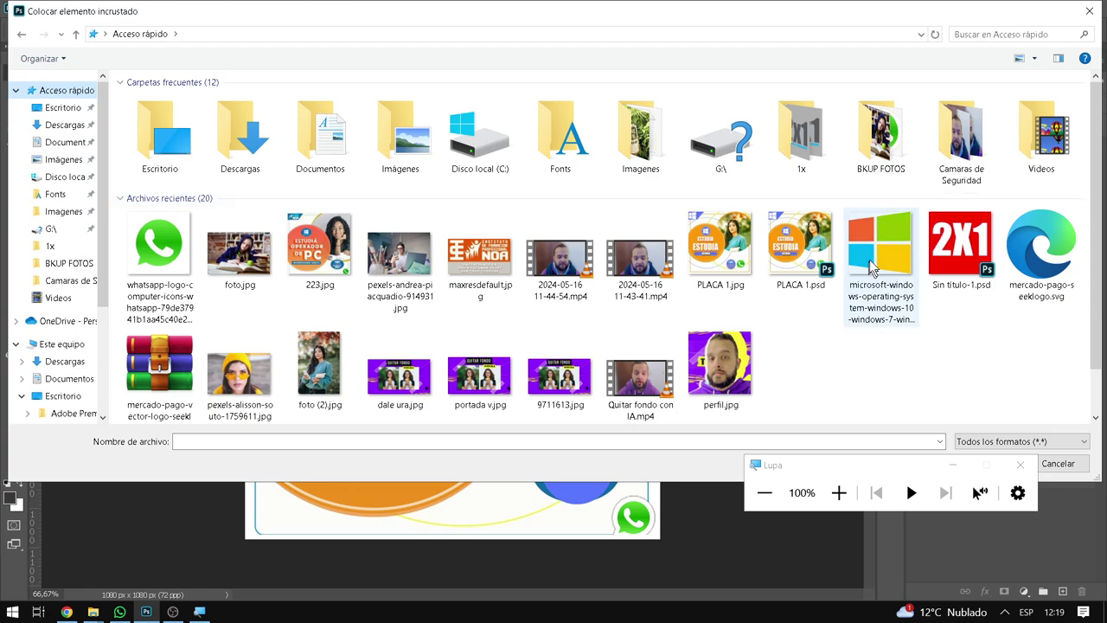
left_click(886, 254)
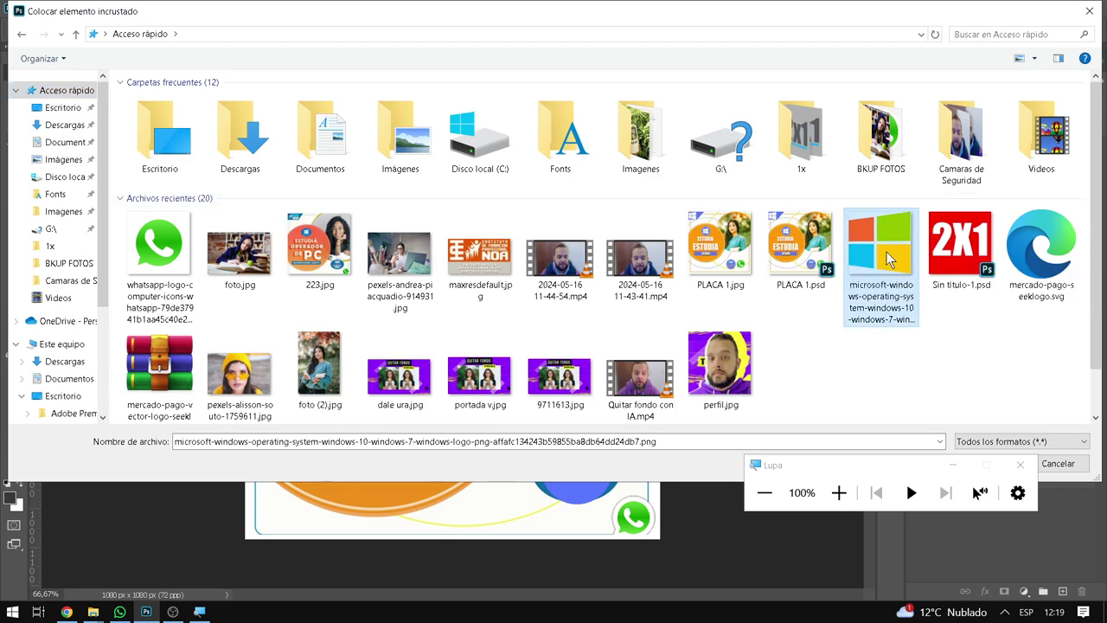
Embed the Windows logo and scale it to 95 × 95 px on the top blue circle
double_click(886, 252)
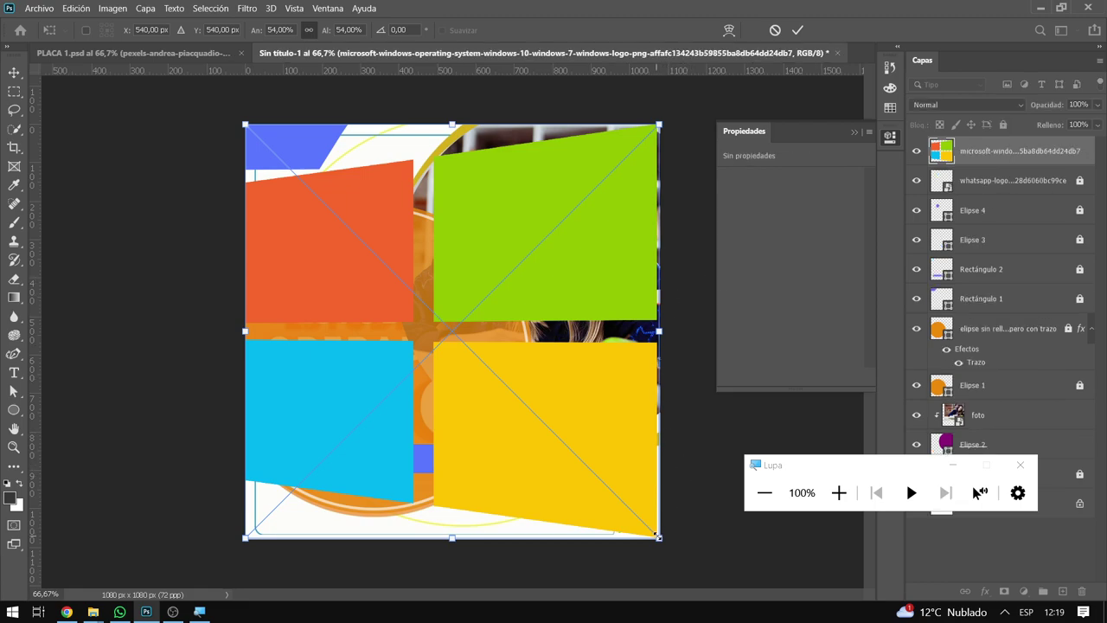
mouse_move(659, 537)
left_mouse_down()
mouse_move(314, 192)
mouse_move(392, 271)
mouse_move(376, 262)
left_mouse_up()
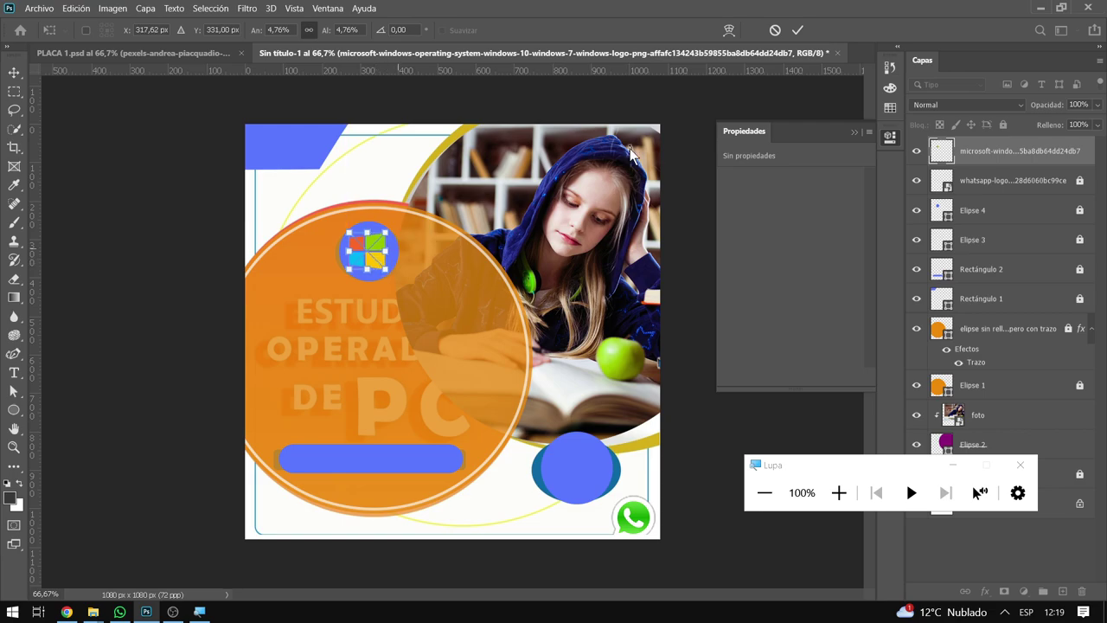
left_click(797, 32)
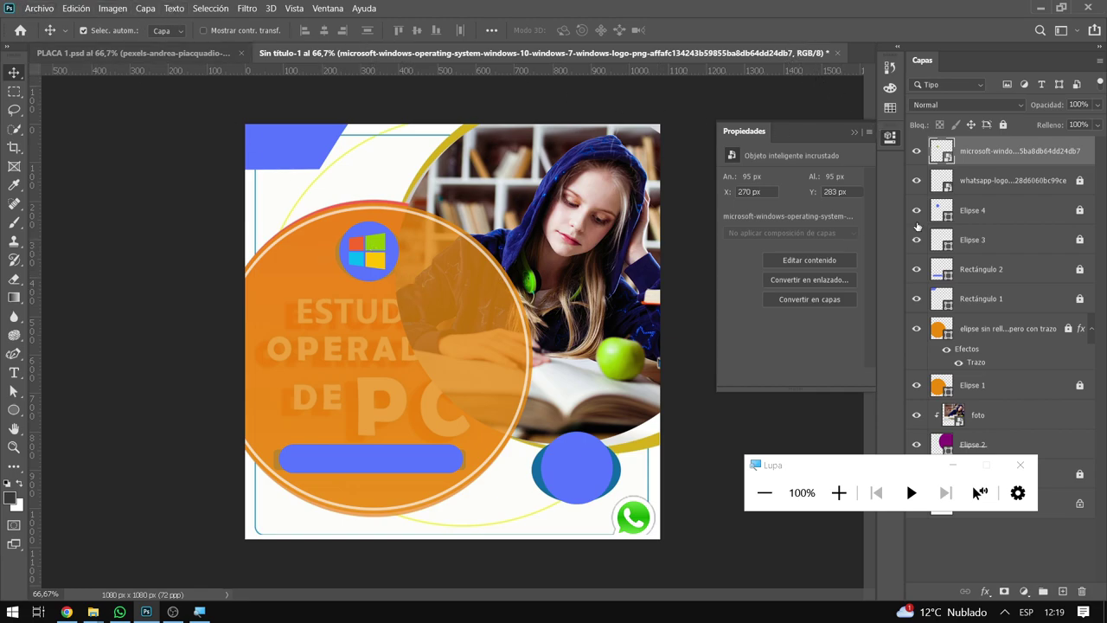
Turn the Windows logo pure white with Hue/Saturation Lightness at +100
left_click(839, 492)
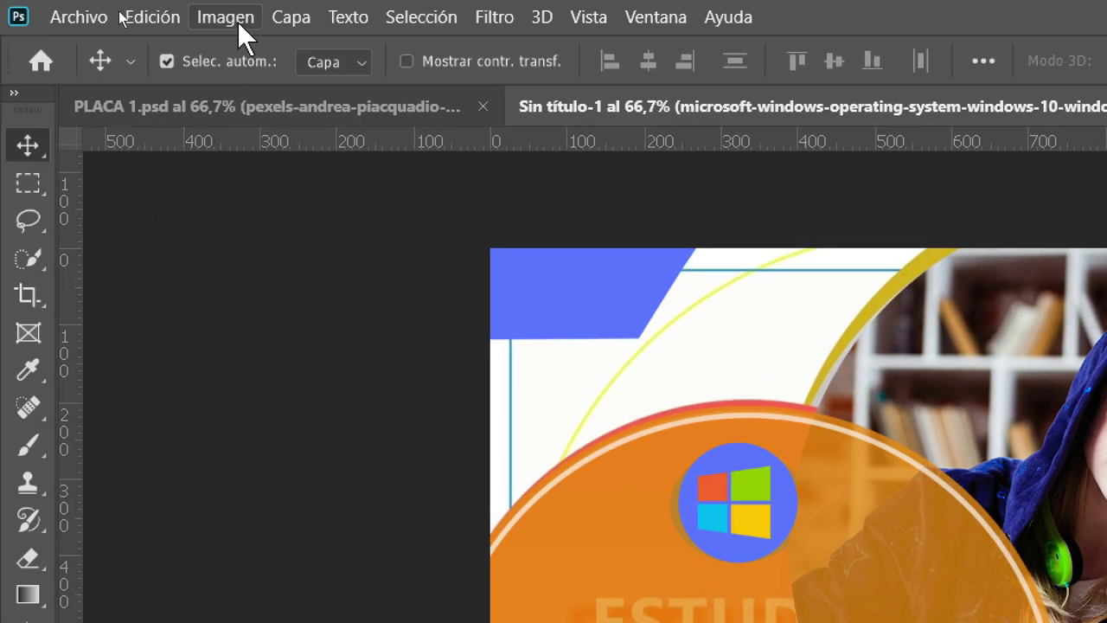
left_click(236, 21)
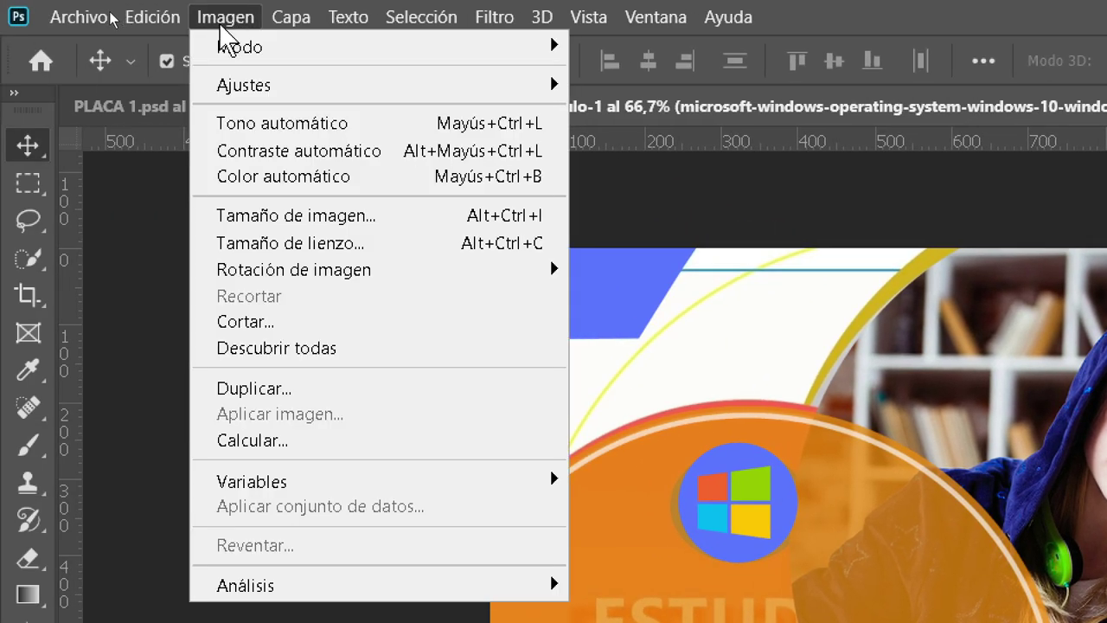
mouse_move(363, 85)
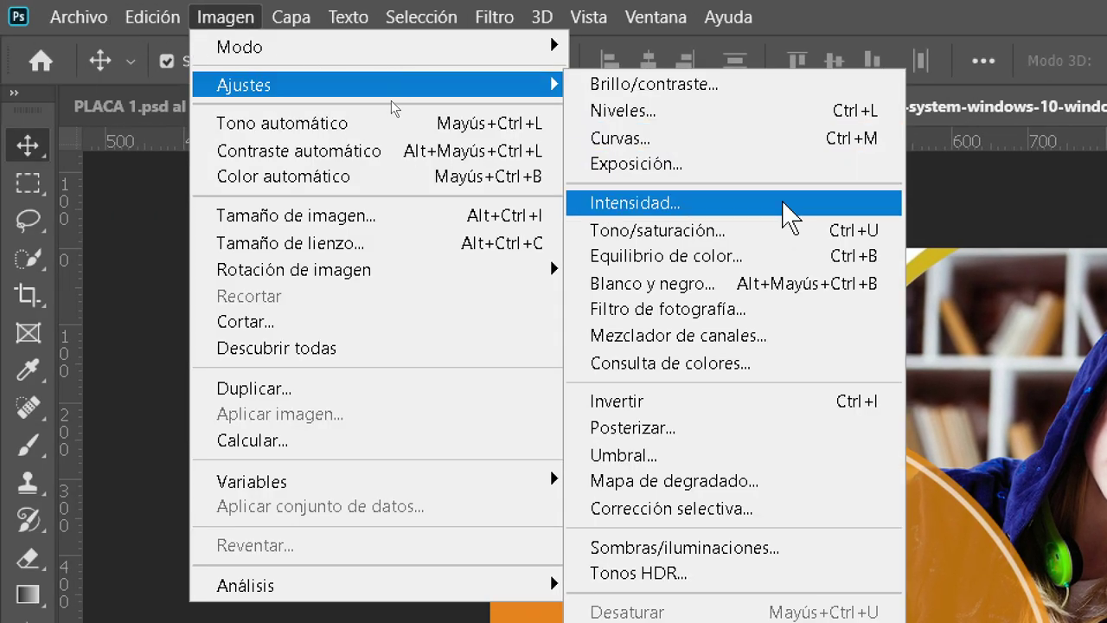
left_click(696, 229)
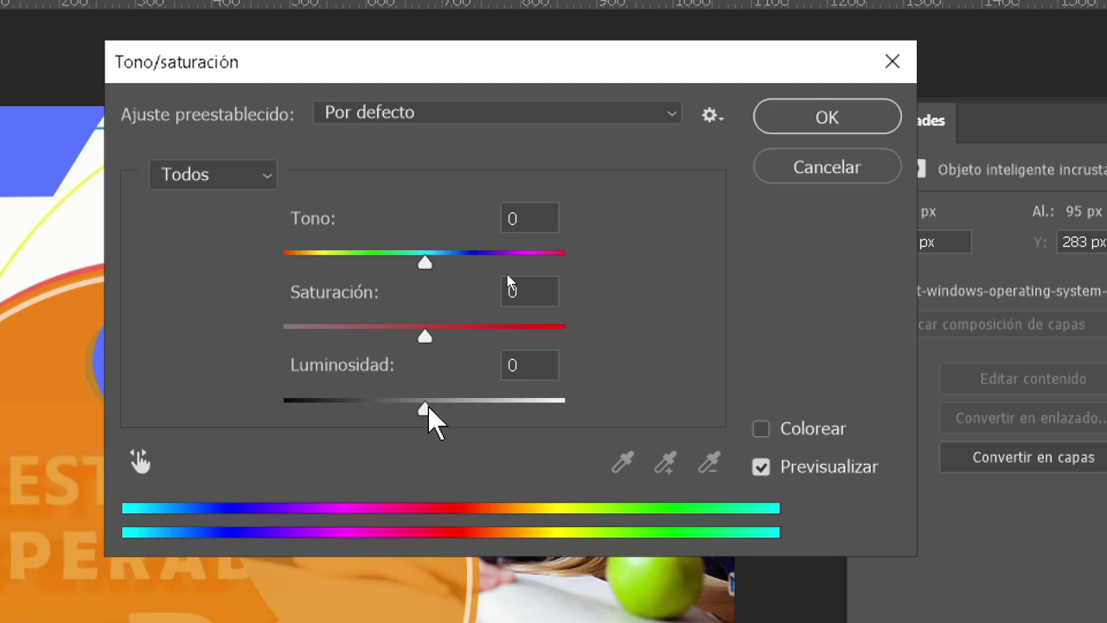
left_click_drag(426, 410, 588, 410)
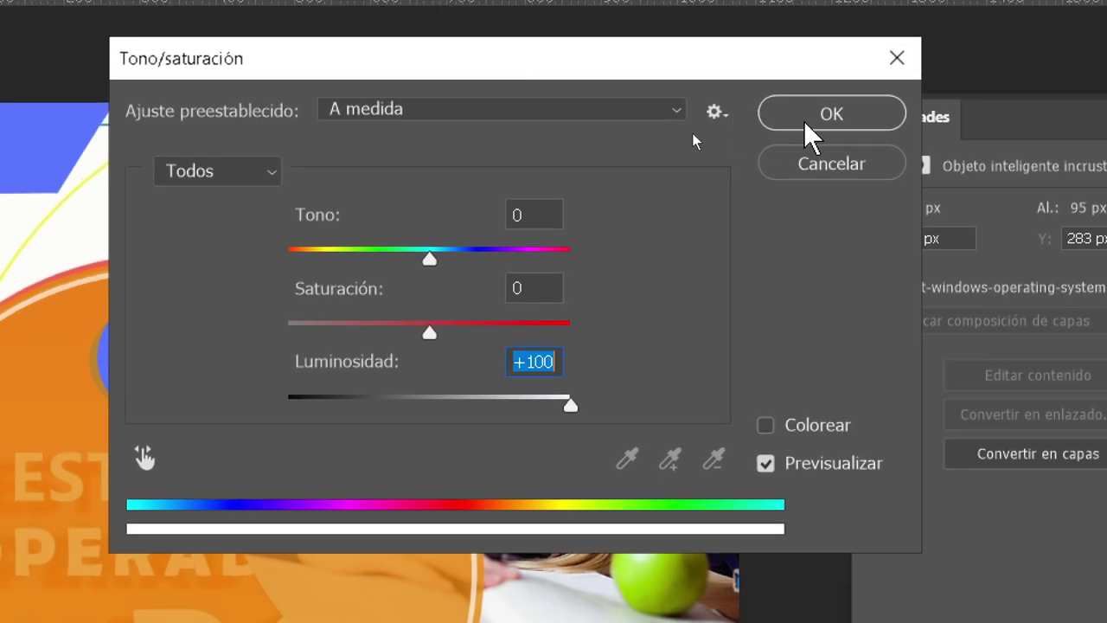
left_click(817, 116)
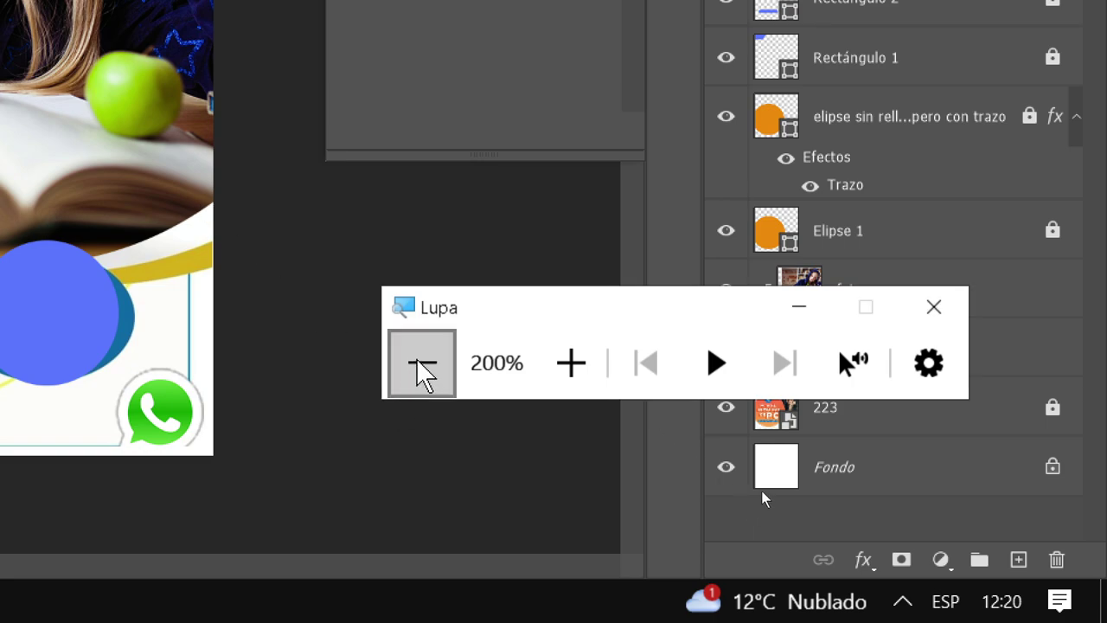
Lock all on the Windows logo layer
left_click(420, 363)
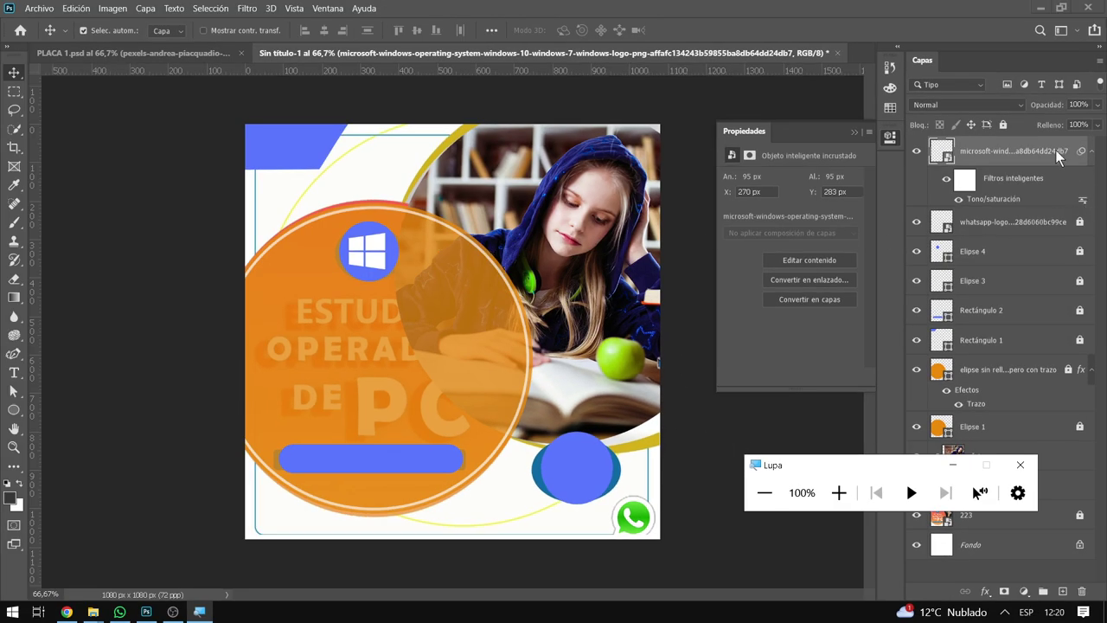
left_click(999, 125)
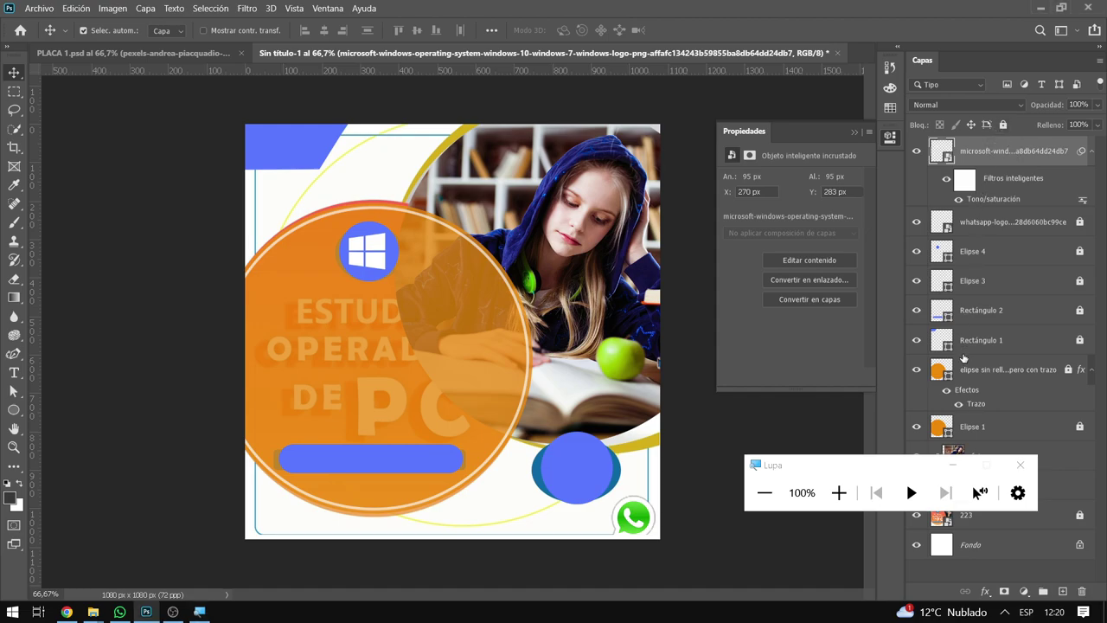
left_click(1003, 124)
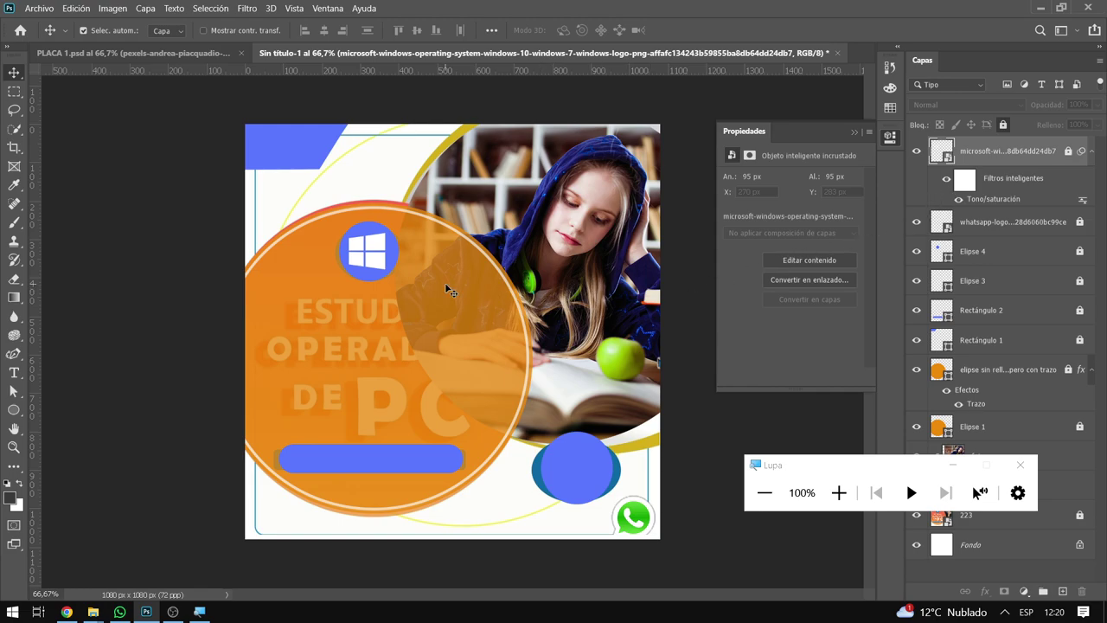
left_click(38, 8)
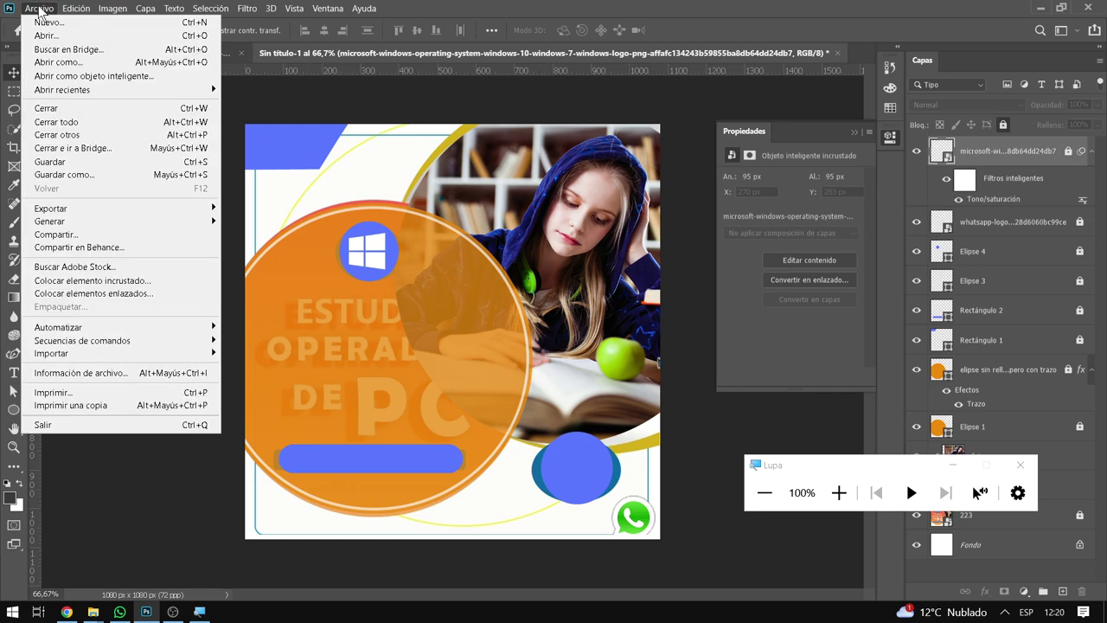
left_click(119, 281)
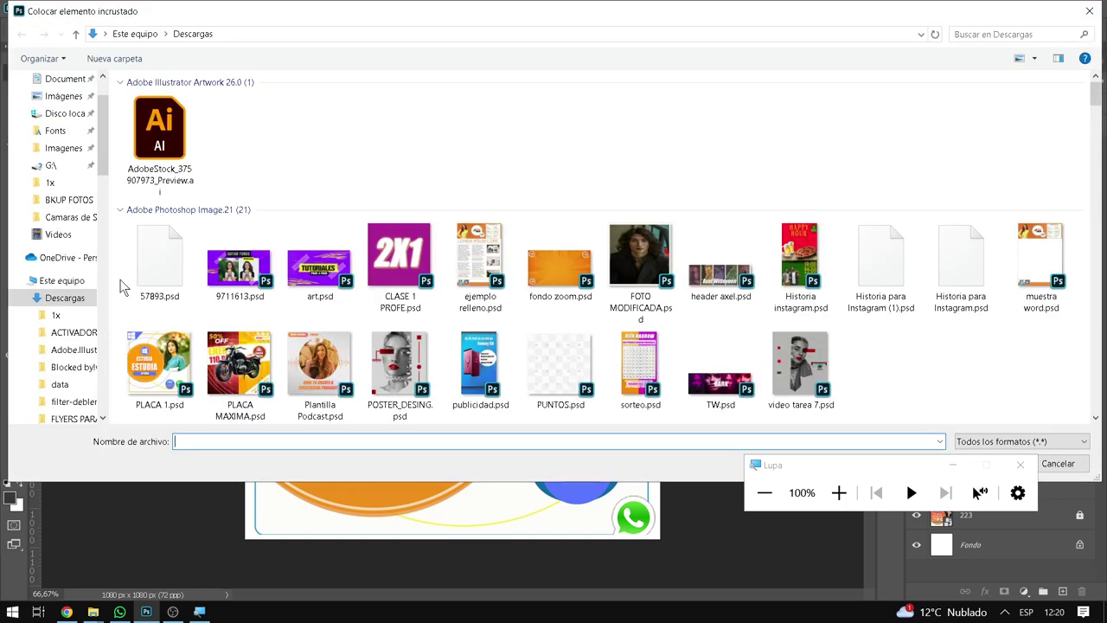
scroll(437, 250, "down", 3)
scroll(437, 250, "down", 2)
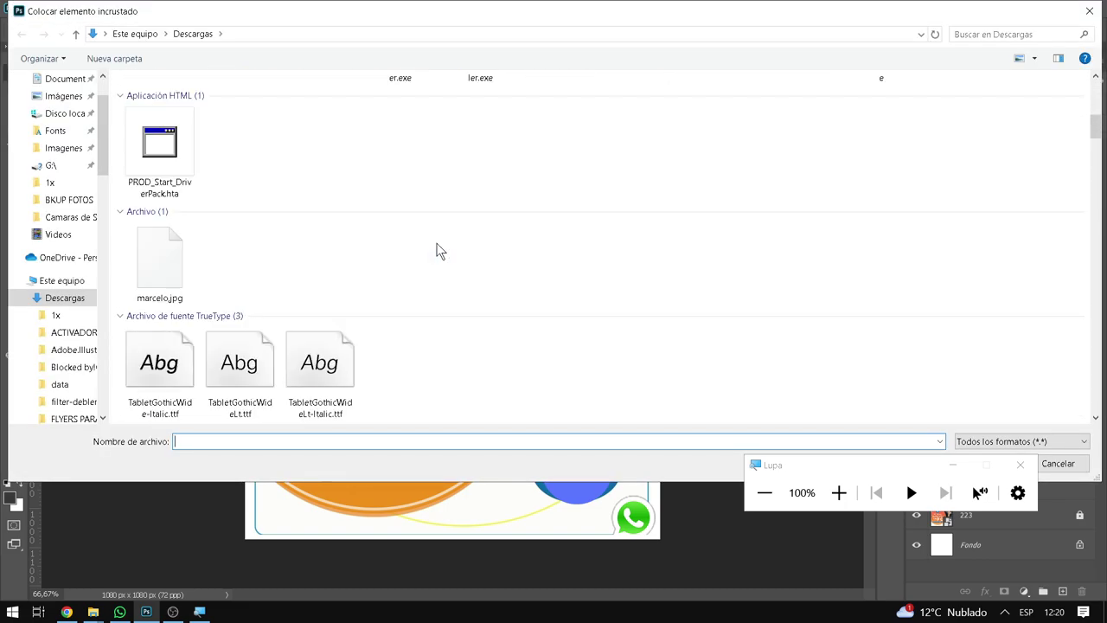
scroll(437, 250, "up", 3)
scroll(437, 249, "down", 5)
scroll(437, 250, "down", 5)
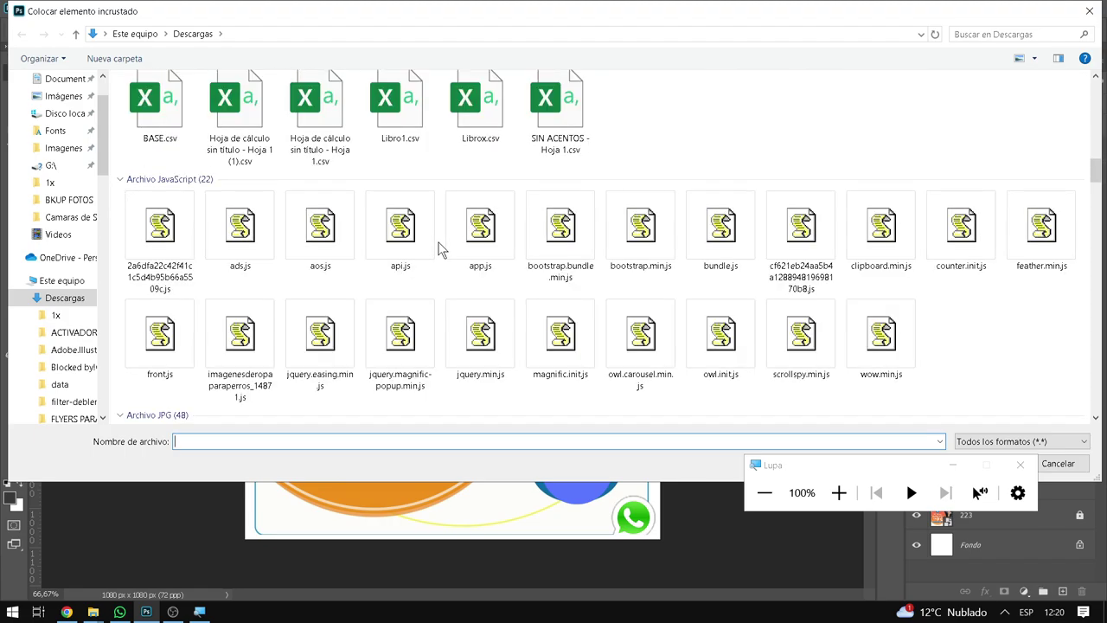
scroll(437, 250, "down", 5)
scroll(436, 249, "down", 5)
scroll(441, 250, "down", 5)
scroll(441, 250, "down", 5)
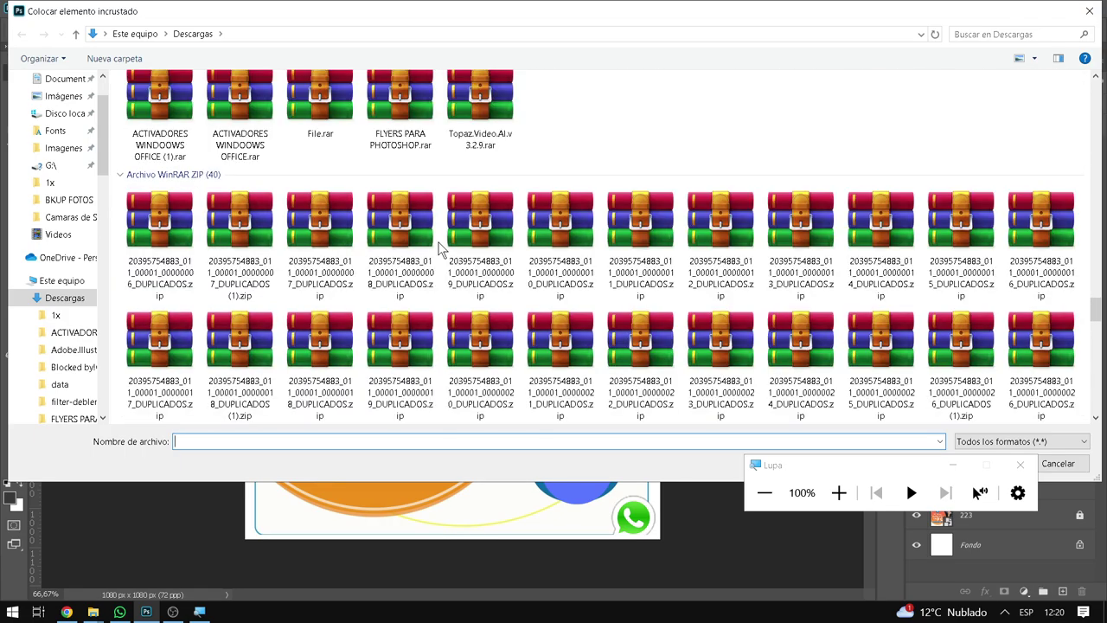
left_click(1056, 463)
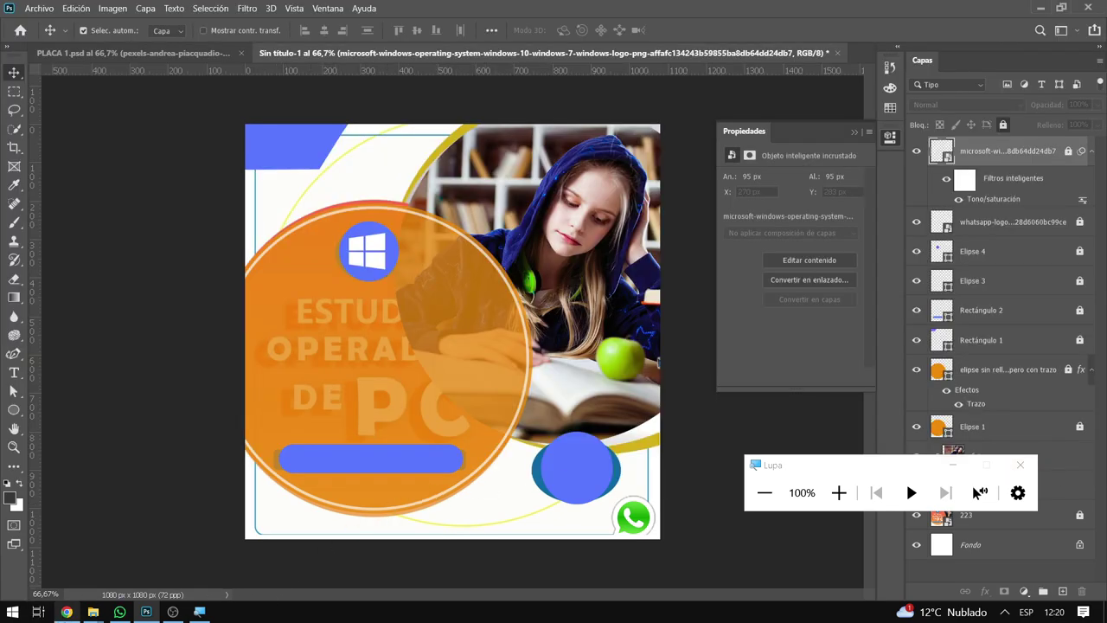
Search Google Images for 'mercado pago' in Chrome
left_click(67, 611)
left_click(488, 48)
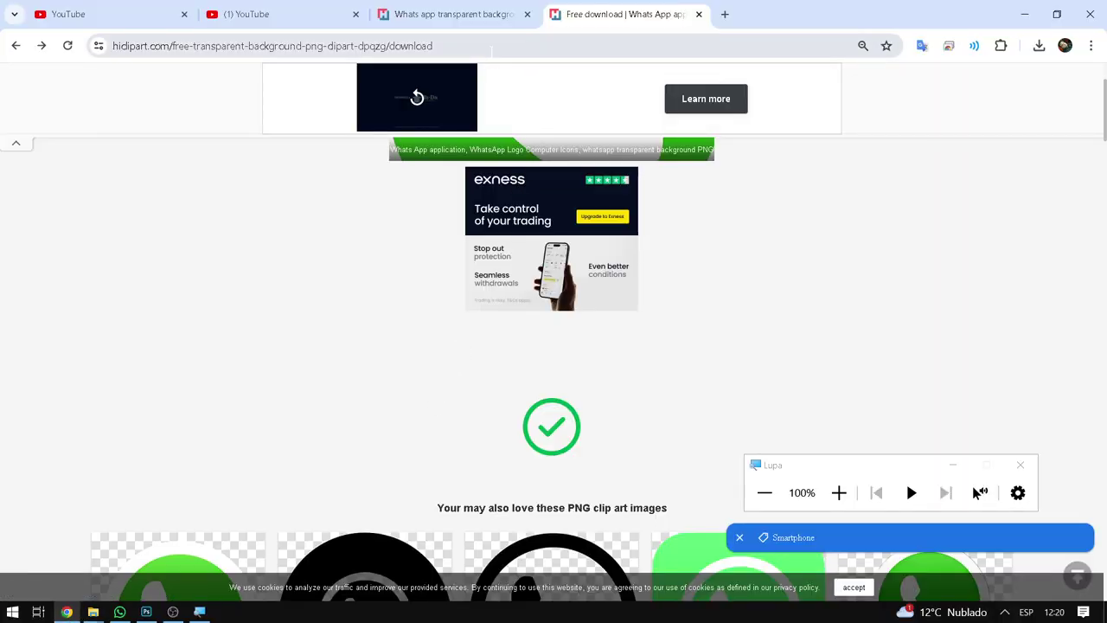
type("merc")
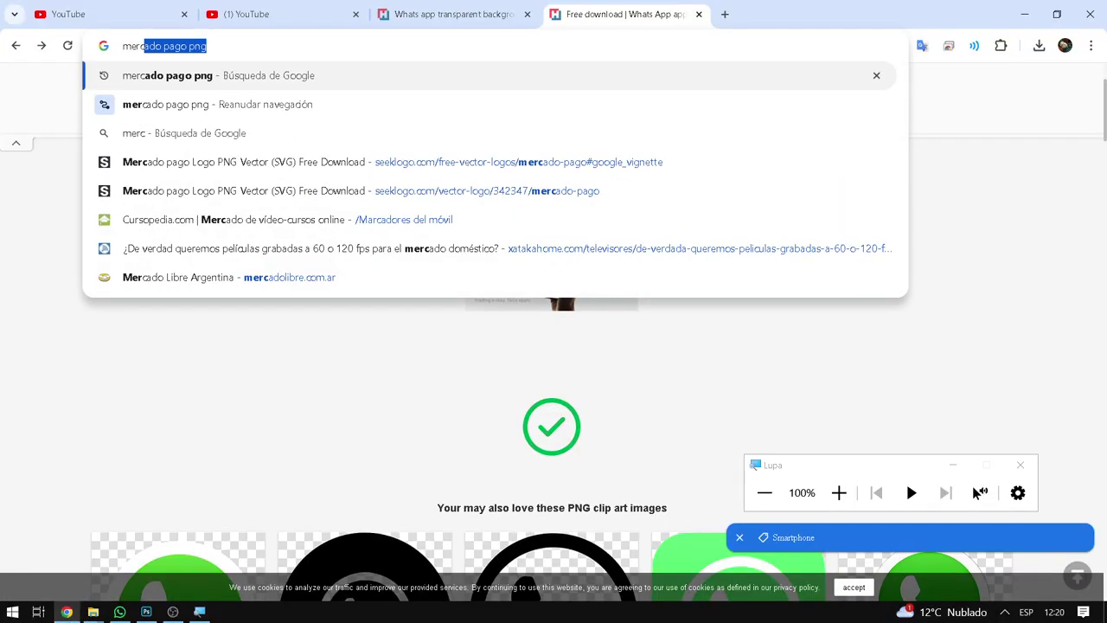
type("ado pago p")
key("Return")
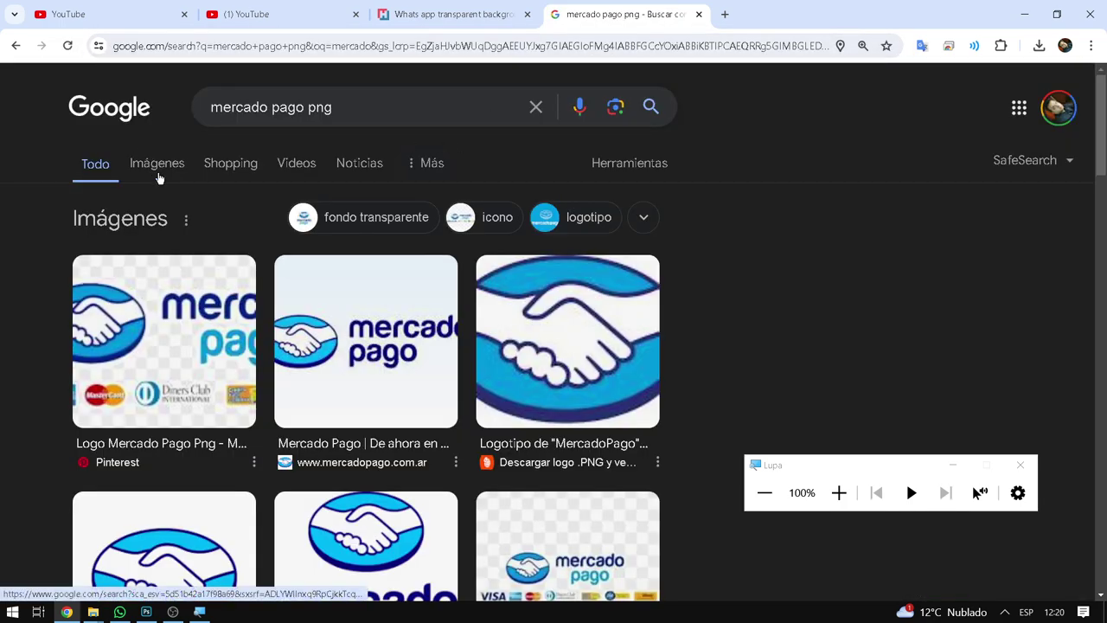
left_click(156, 164)
scroll(286, 298, "down", 2)
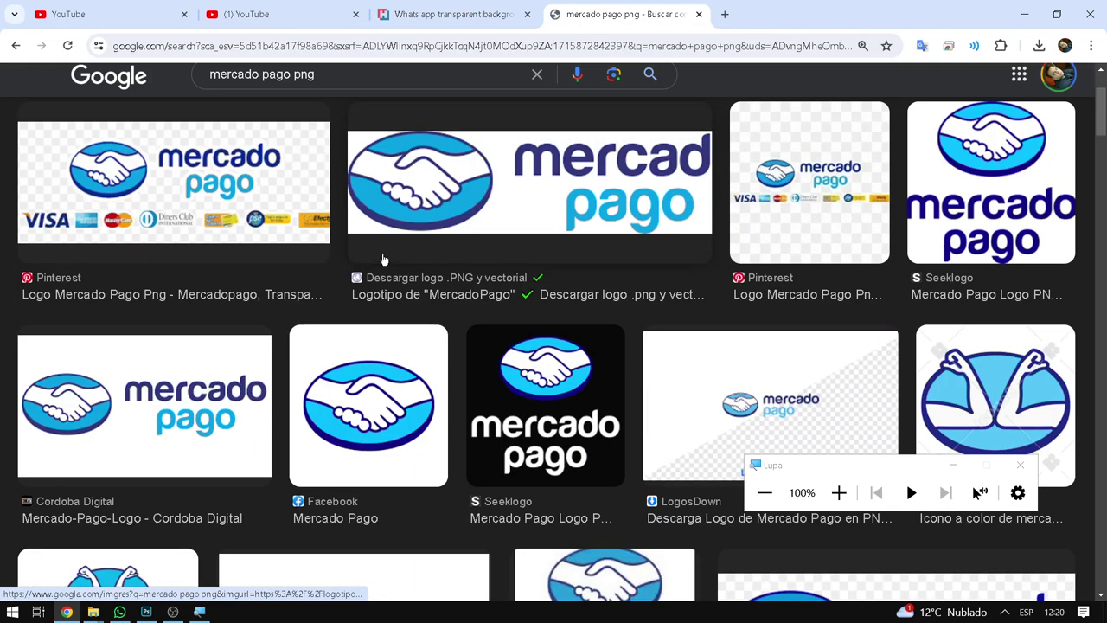
Preview the Seeklogo and black Mercado Pago logo results, then close them
left_click(1000, 189)
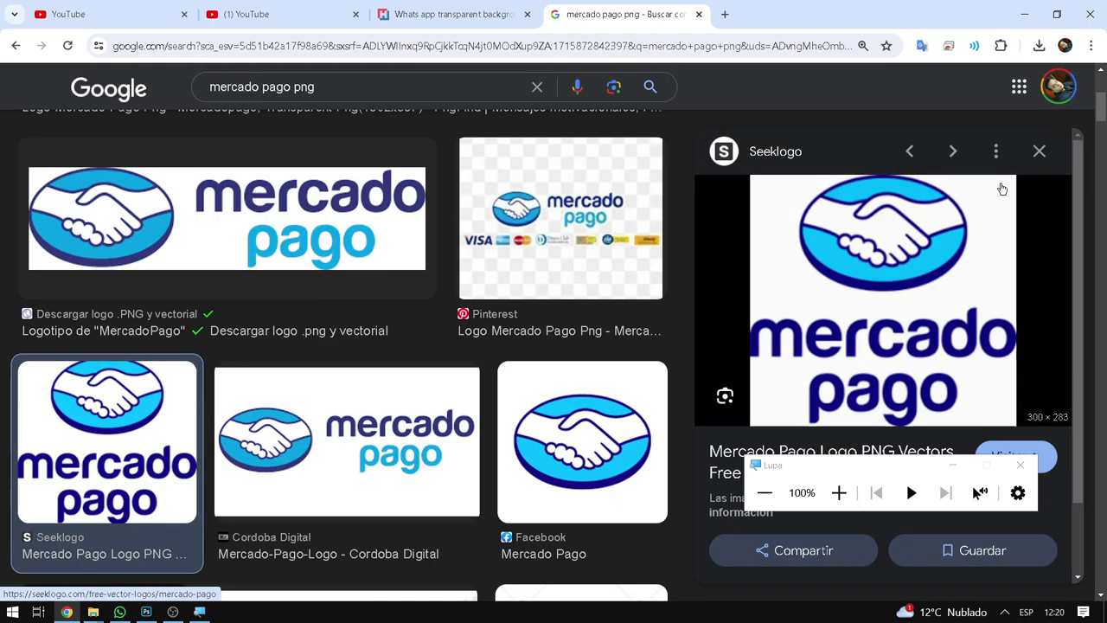
scroll(919, 318, "down", 2)
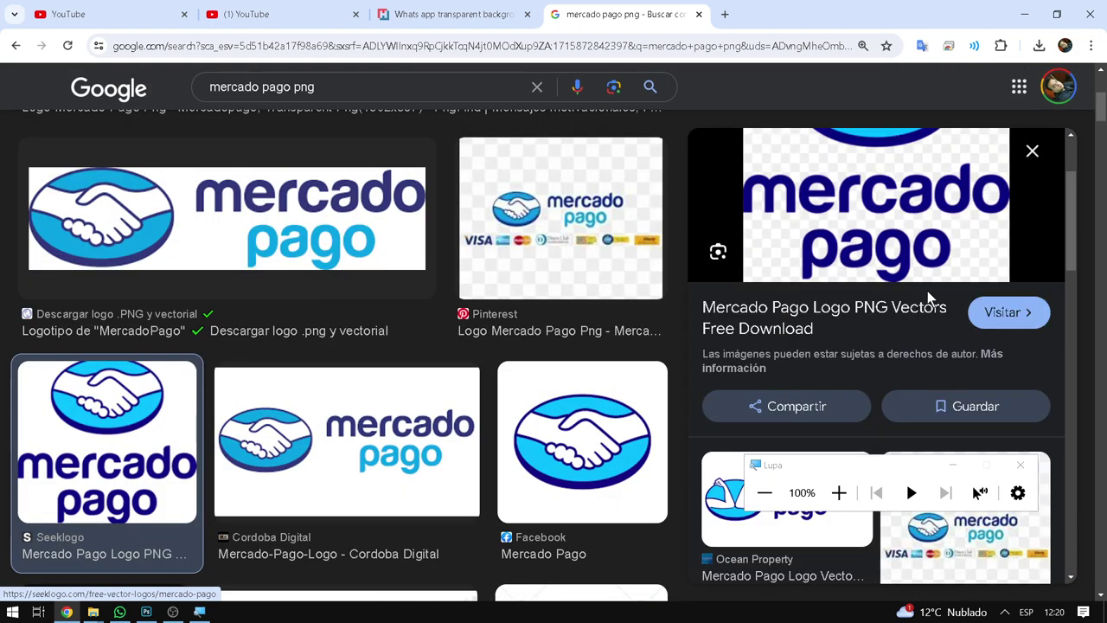
left_click(1031, 152)
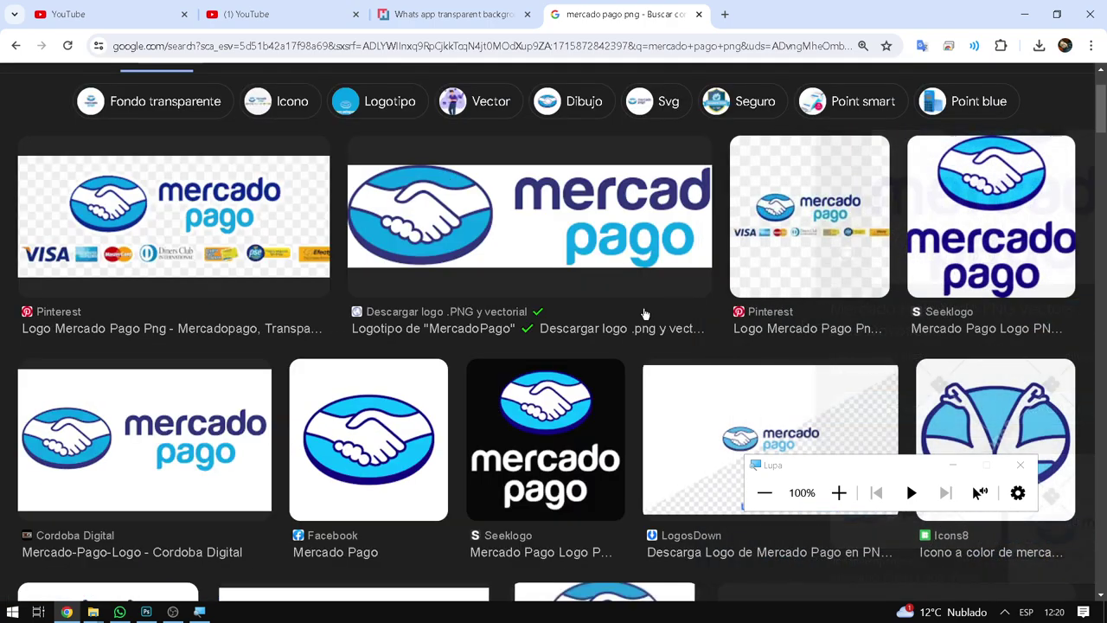
scroll(617, 334, "down", 2)
left_click(618, 308)
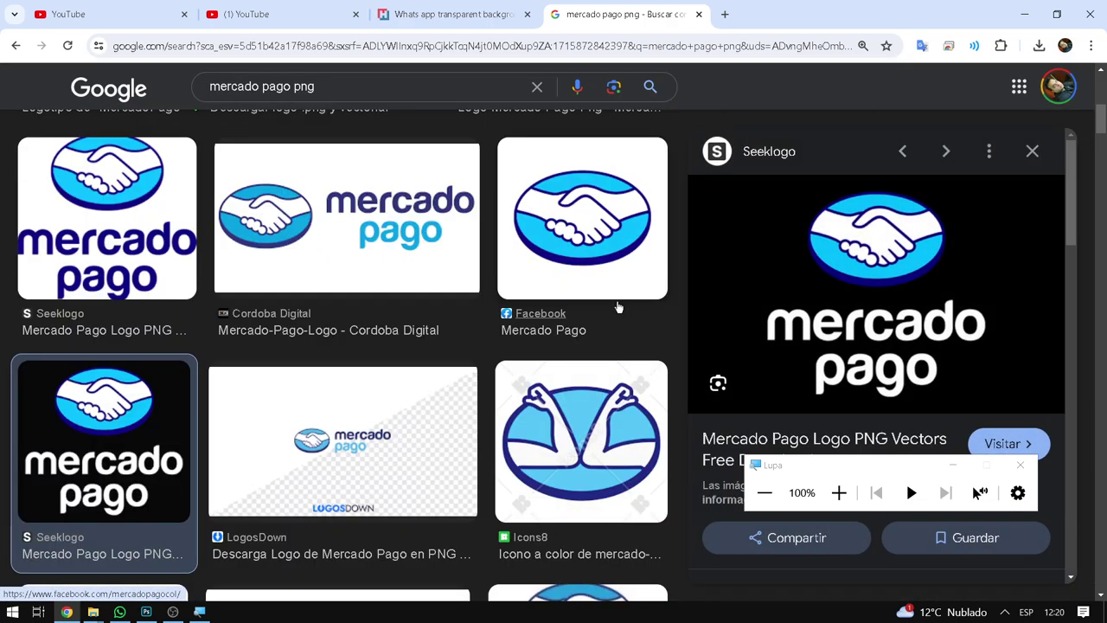
left_click(1032, 151)
scroll(794, 240, "up", 2)
scroll(794, 241, "down", 2)
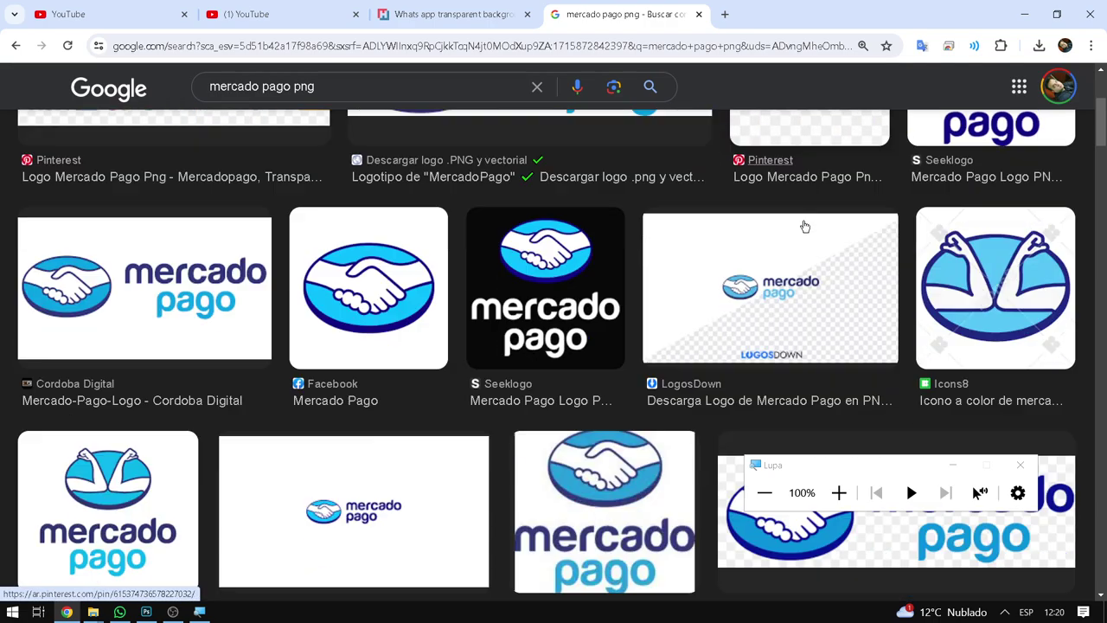
scroll(297, 304, "down", 2)
Open the Sitemarca article's Mercado Pago logo, then cancel saving its webp image
left_click(146, 388)
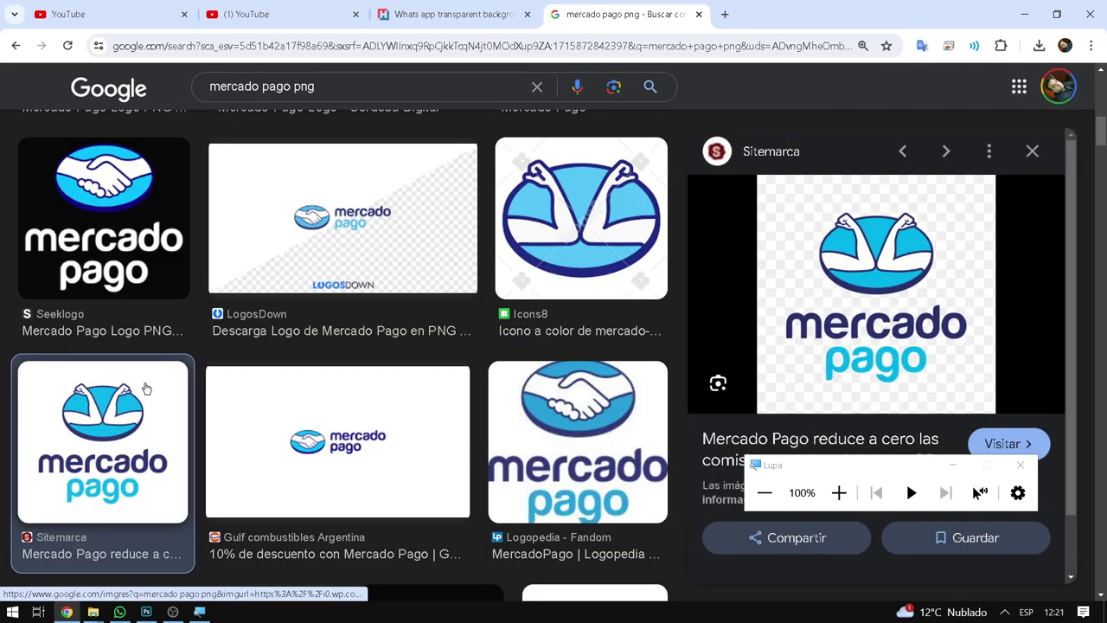
left_click(1010, 444)
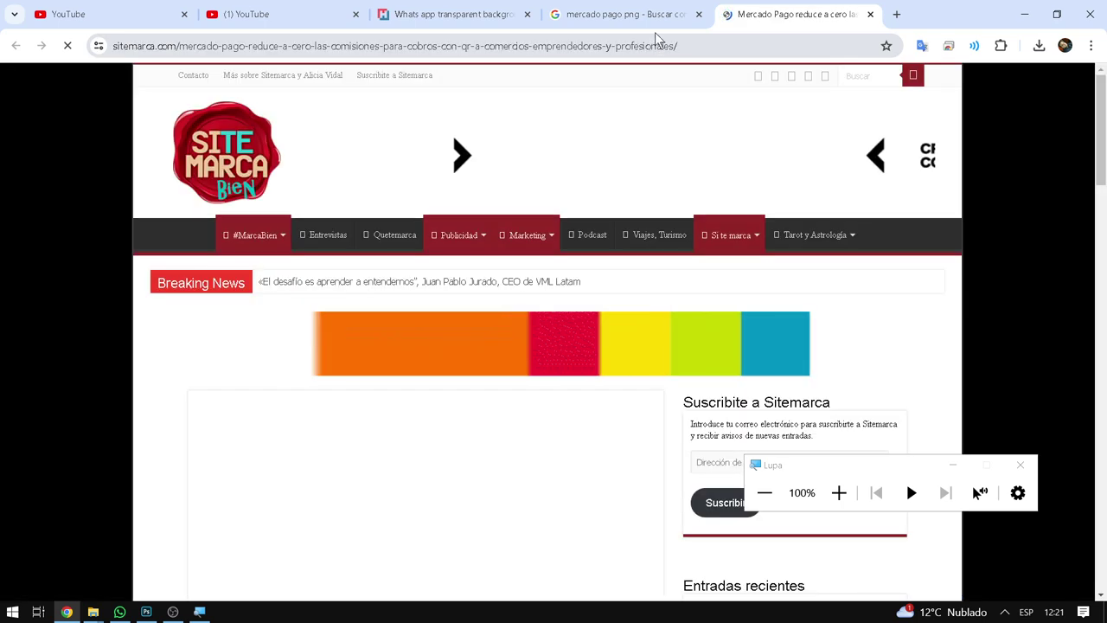
scroll(551, 265, "down", 2)
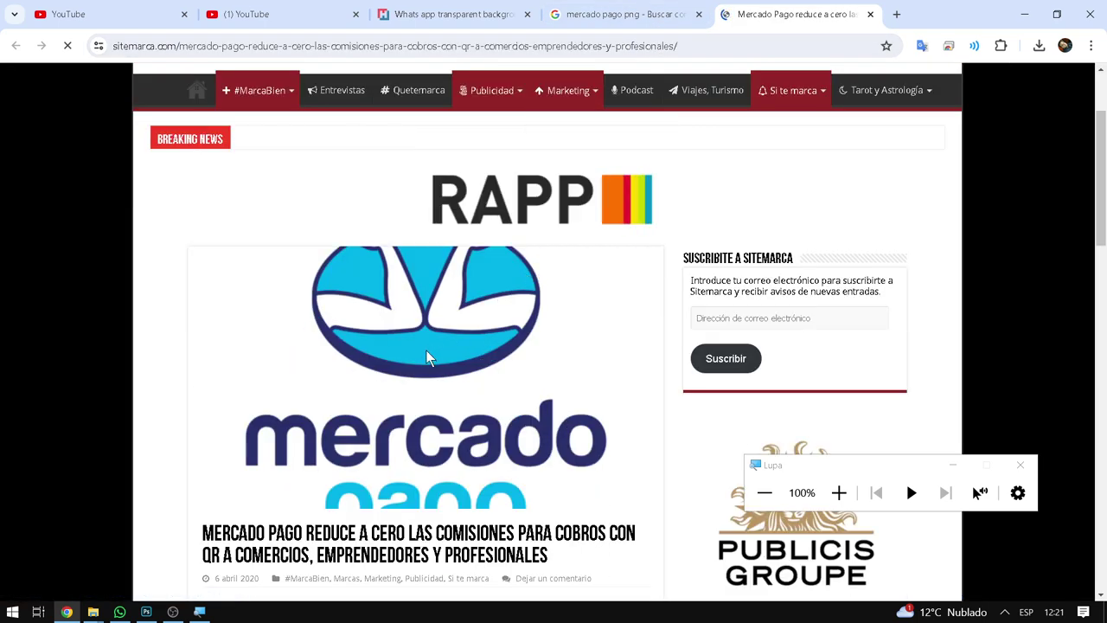
scroll(426, 349, "down", 5)
scroll(426, 355, "up", 5)
right_click(295, 395)
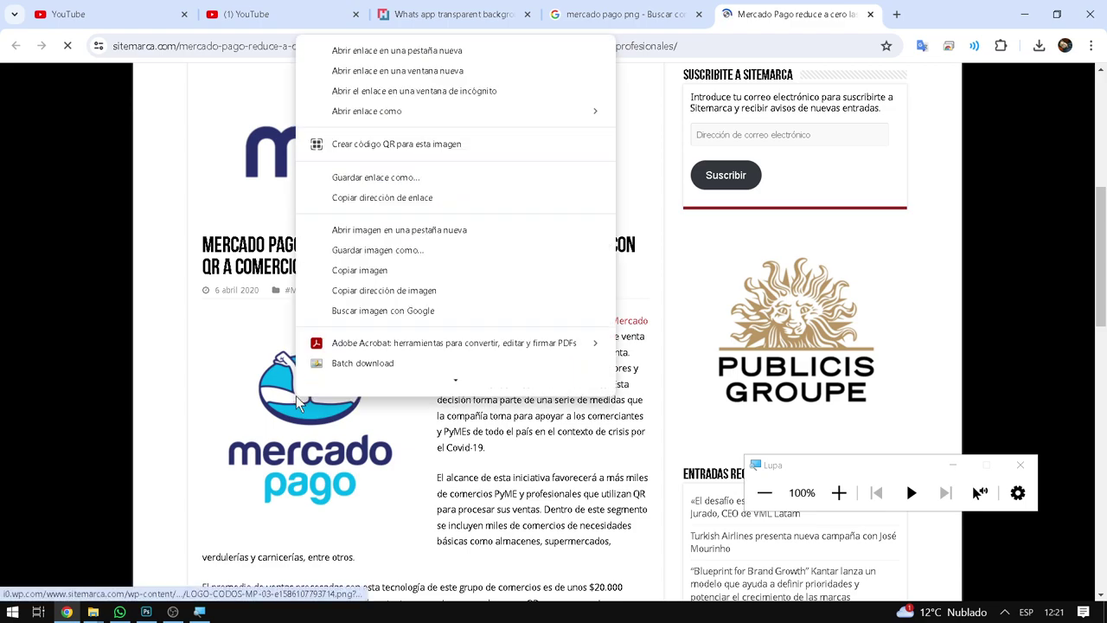
left_click(388, 269)
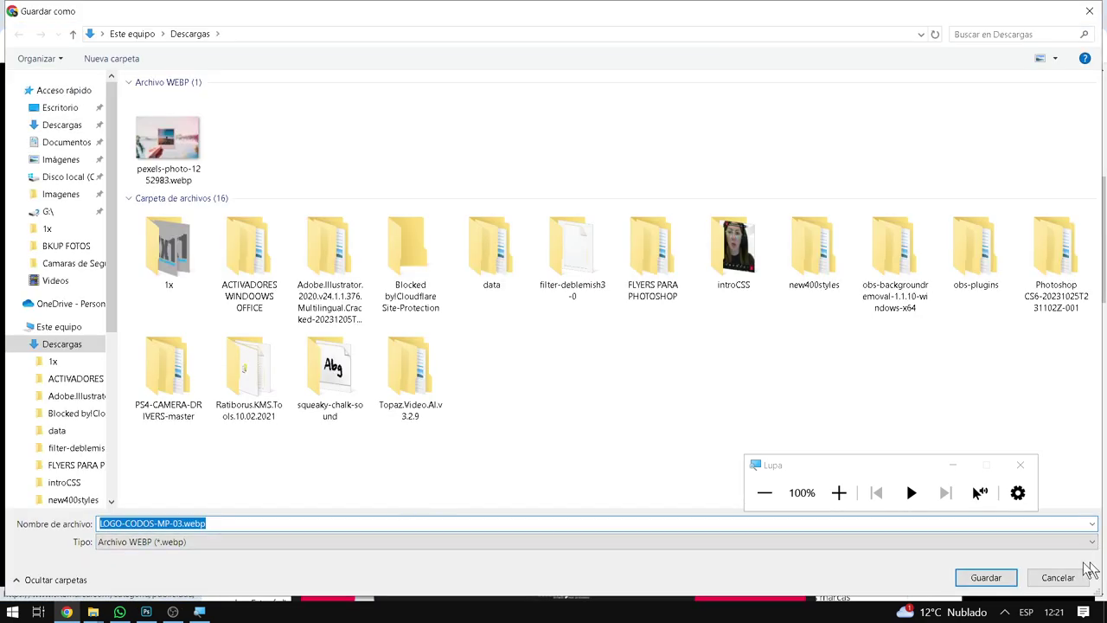
left_click(1059, 576)
Return to the mercado pago image results and close the open preview
left_click(619, 15)
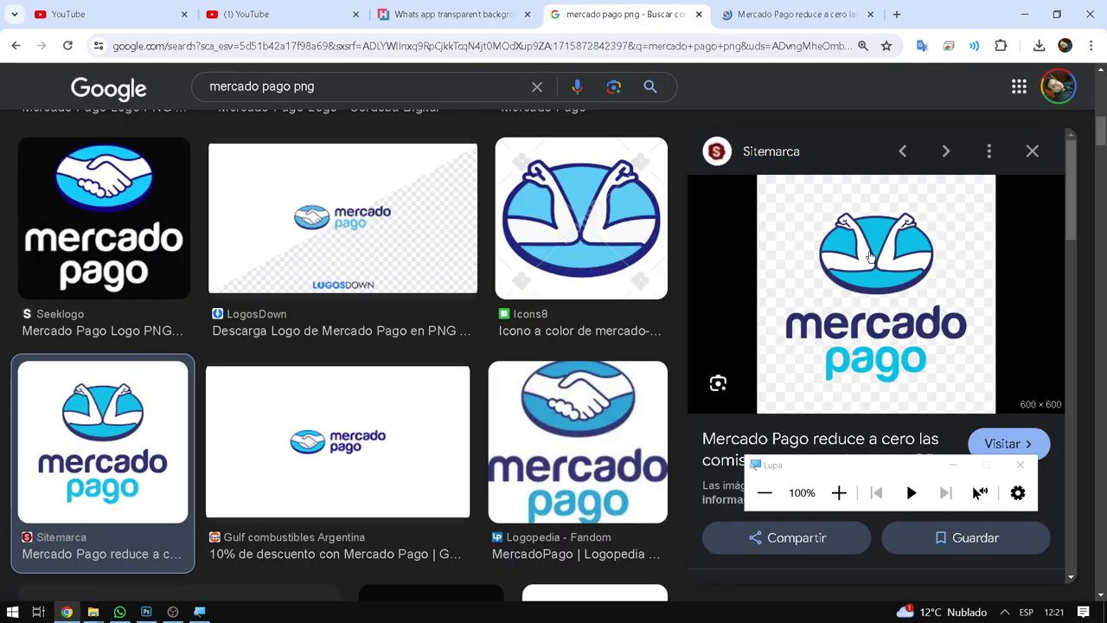
scroll(869, 262, "down", 2)
scroll(869, 262, "up", 2)
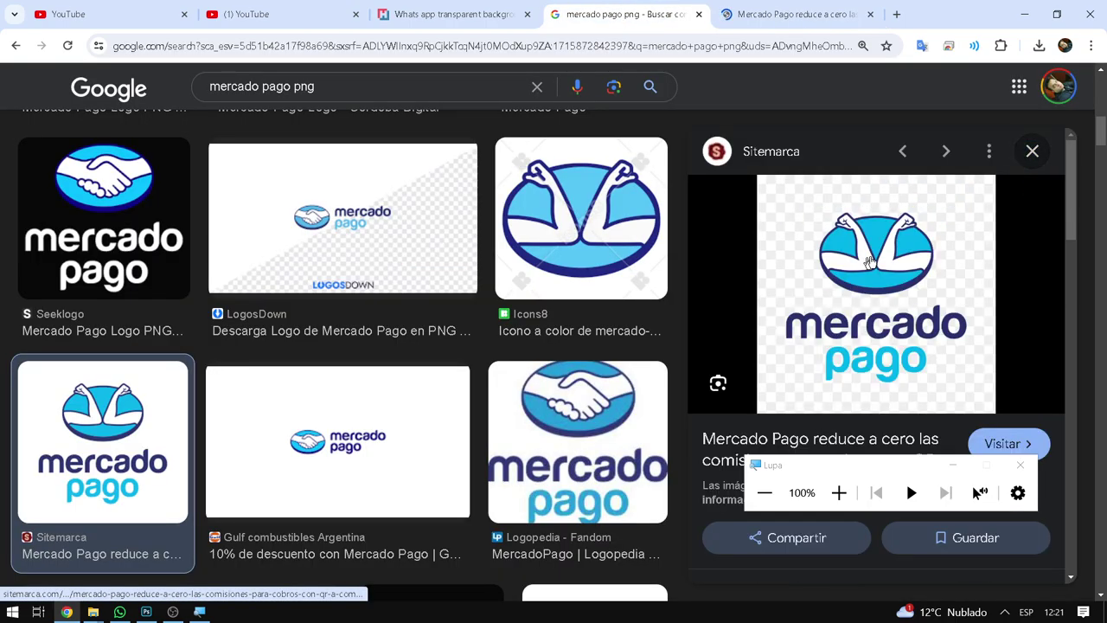
left_click(1032, 151)
scroll(858, 255, "up", 3)
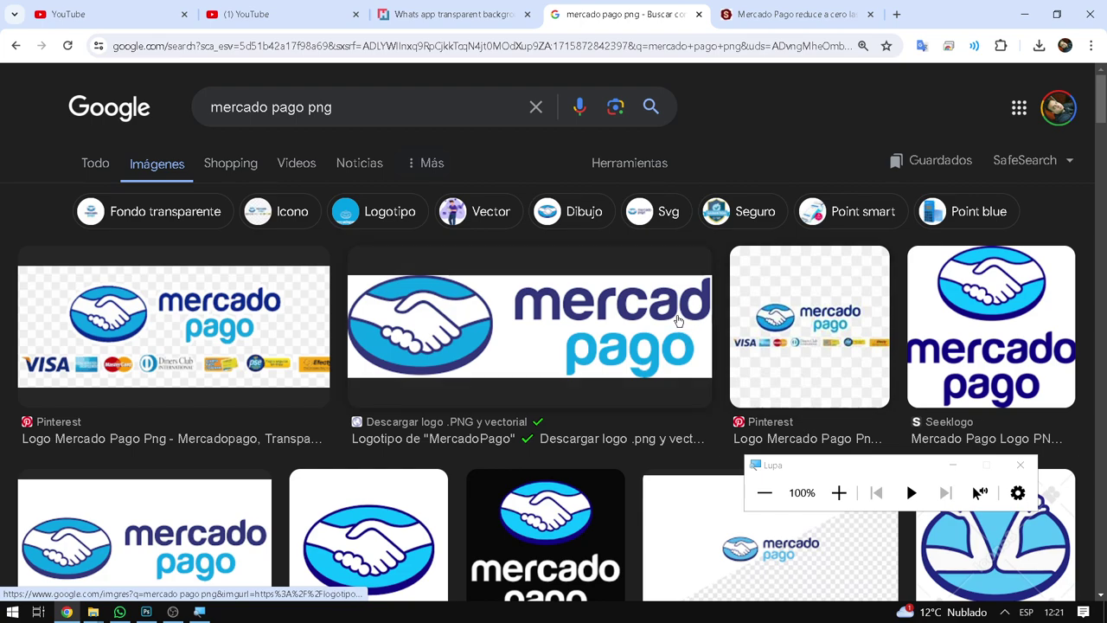
scroll(852, 320, "down", 1)
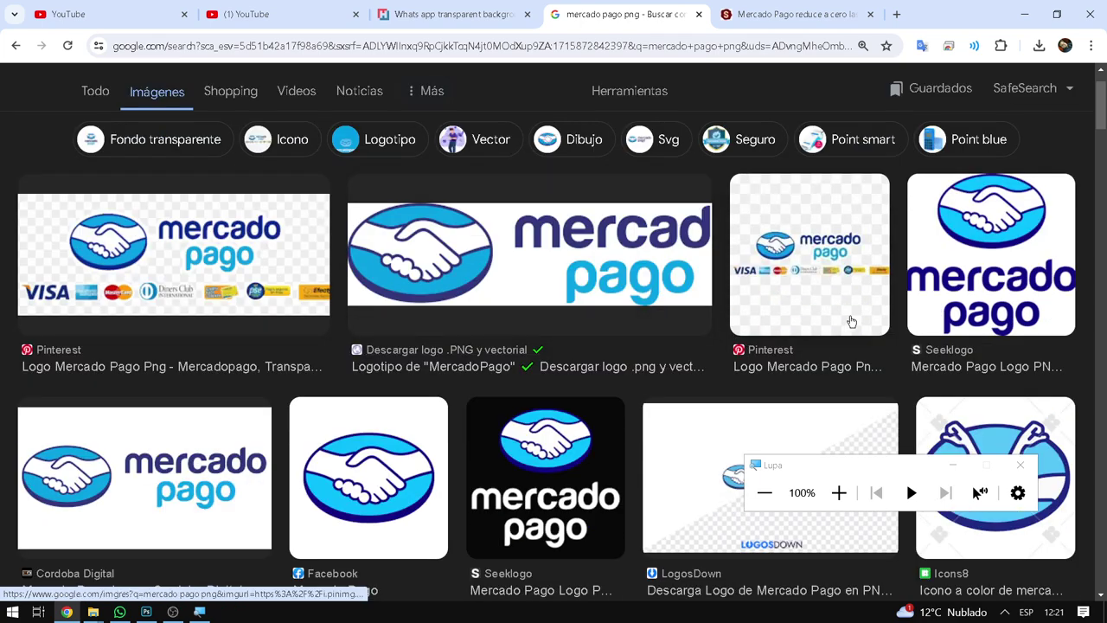
Open Seeklogo's Mercado Pago logo page in a new tab, then return to Google Images
left_click(946, 286)
left_click(1003, 402)
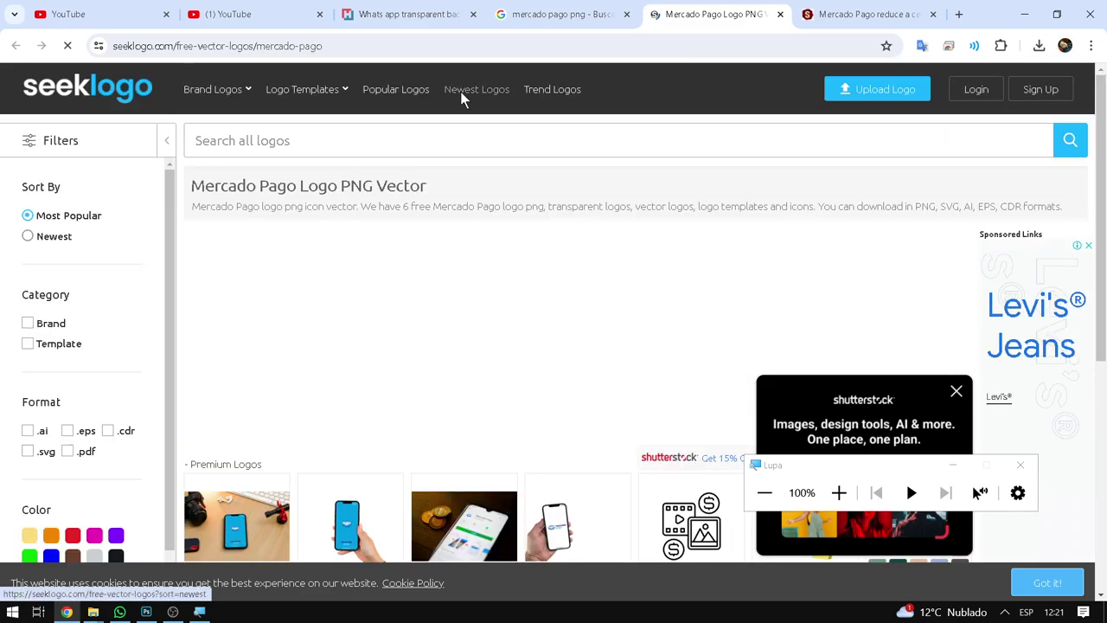
scroll(331, 255, "down", 5)
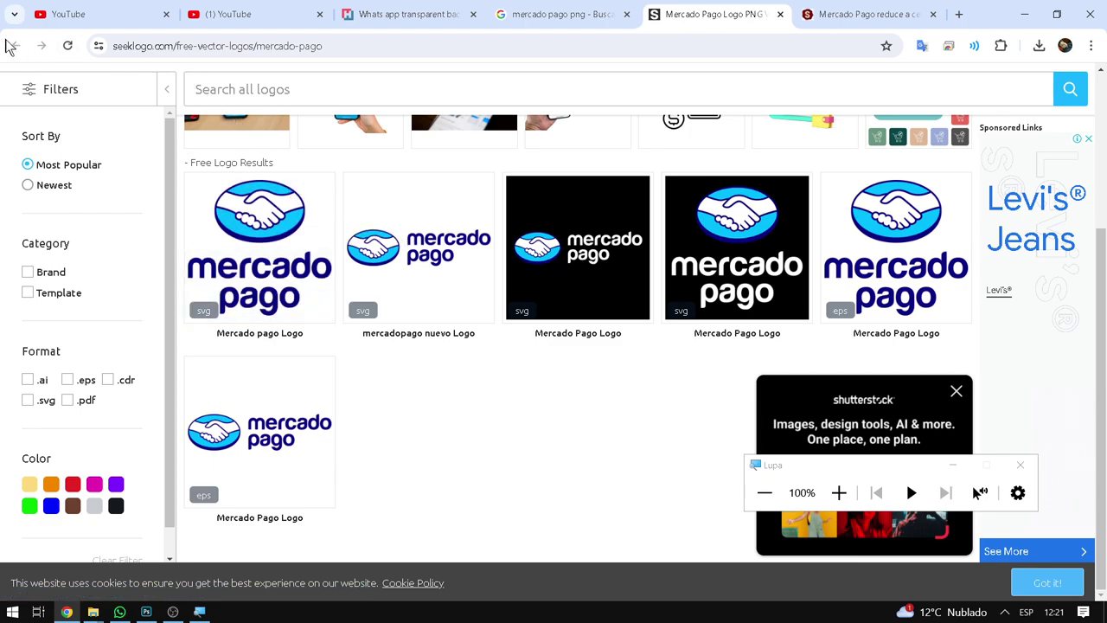
left_click(555, 45)
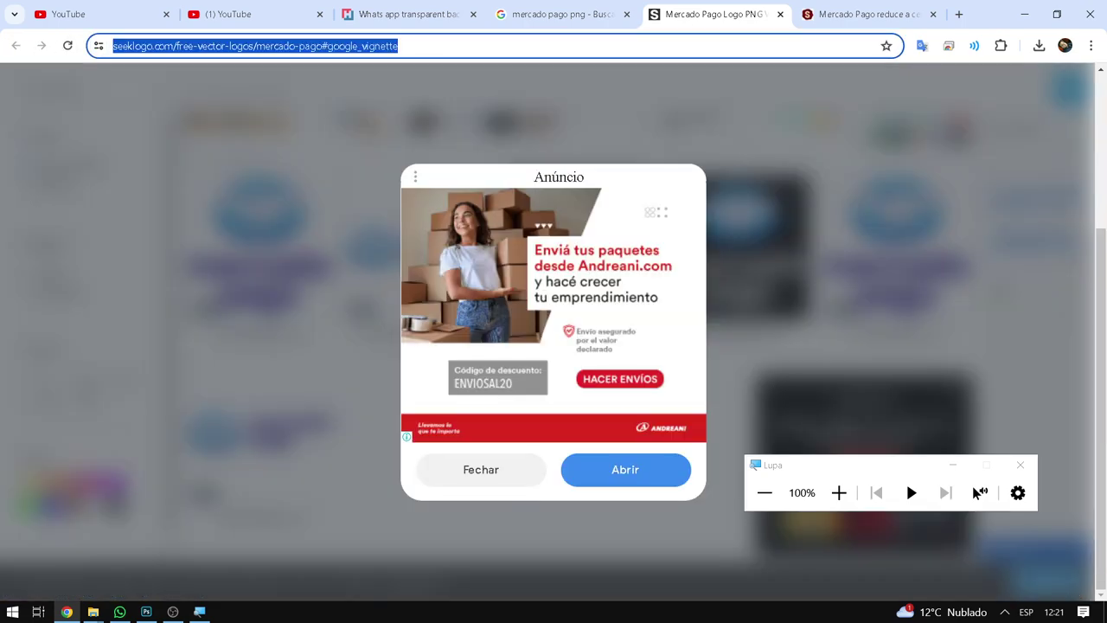
left_click(519, 14)
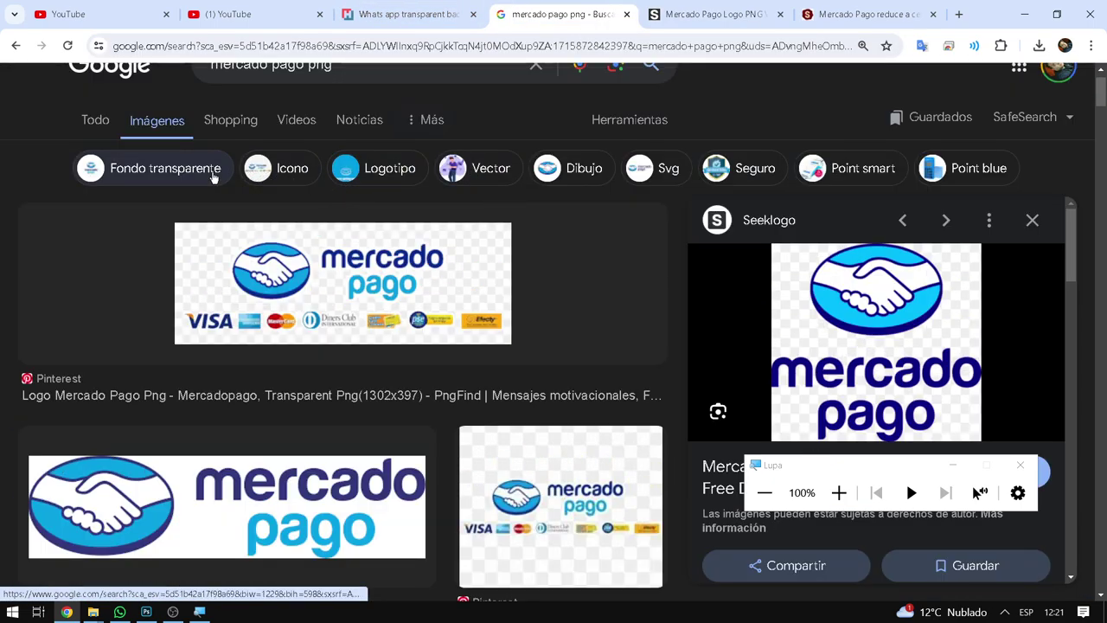
Filter results to Fondo transparente and preview the LOS ANGELITOS Mercado Pago logo
left_click(206, 184)
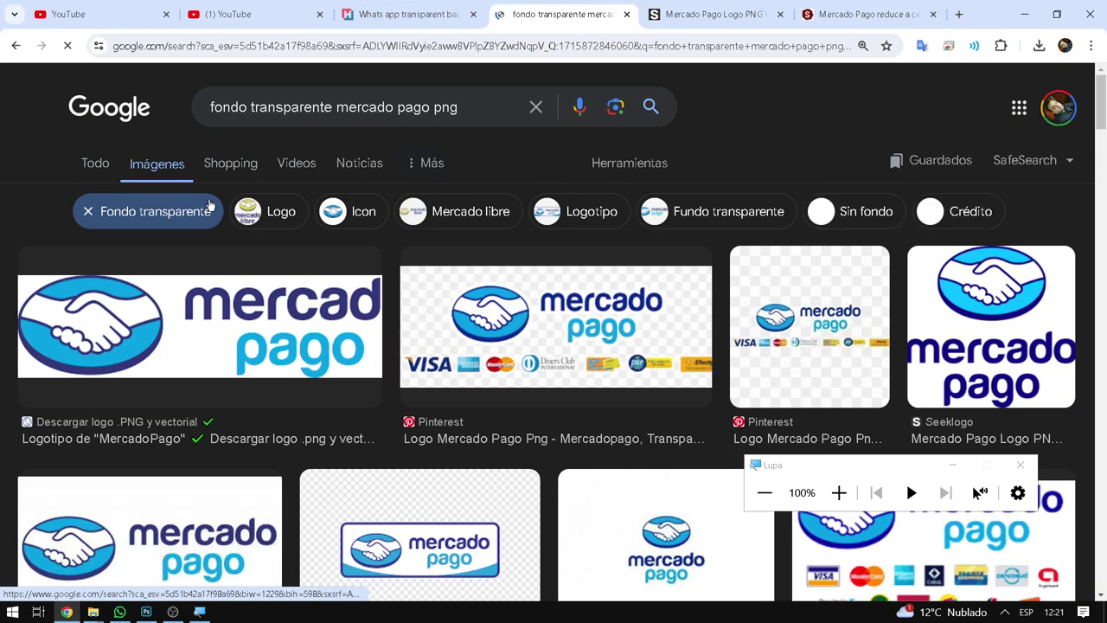
scroll(211, 205, "down", 2)
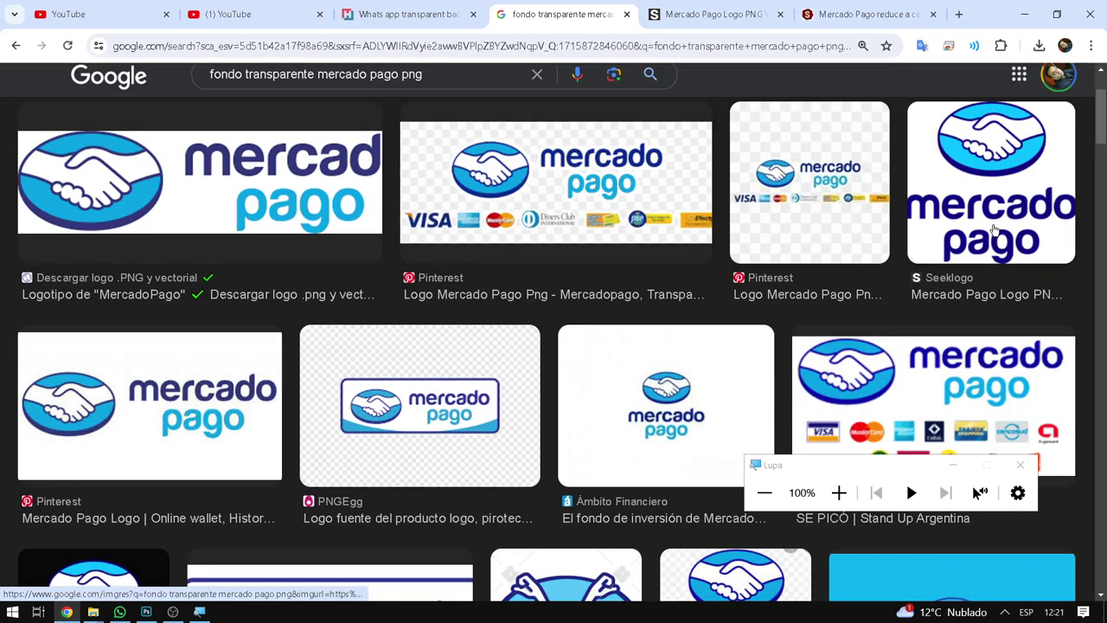
scroll(801, 206, "down", 2)
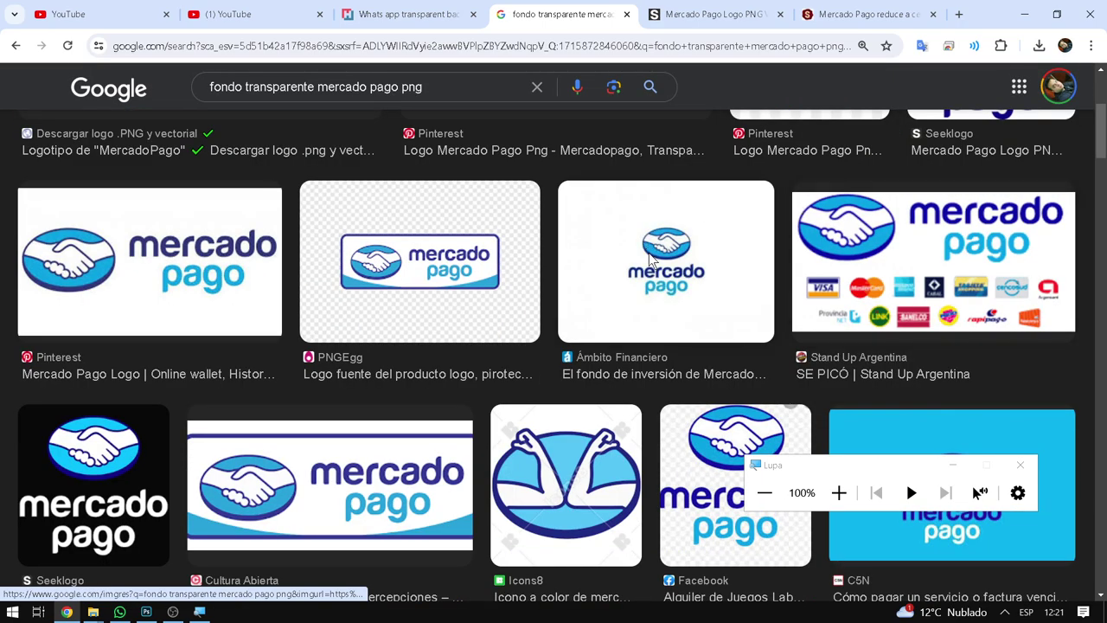
scroll(528, 277, "down", 2)
scroll(528, 277, "down", 2)
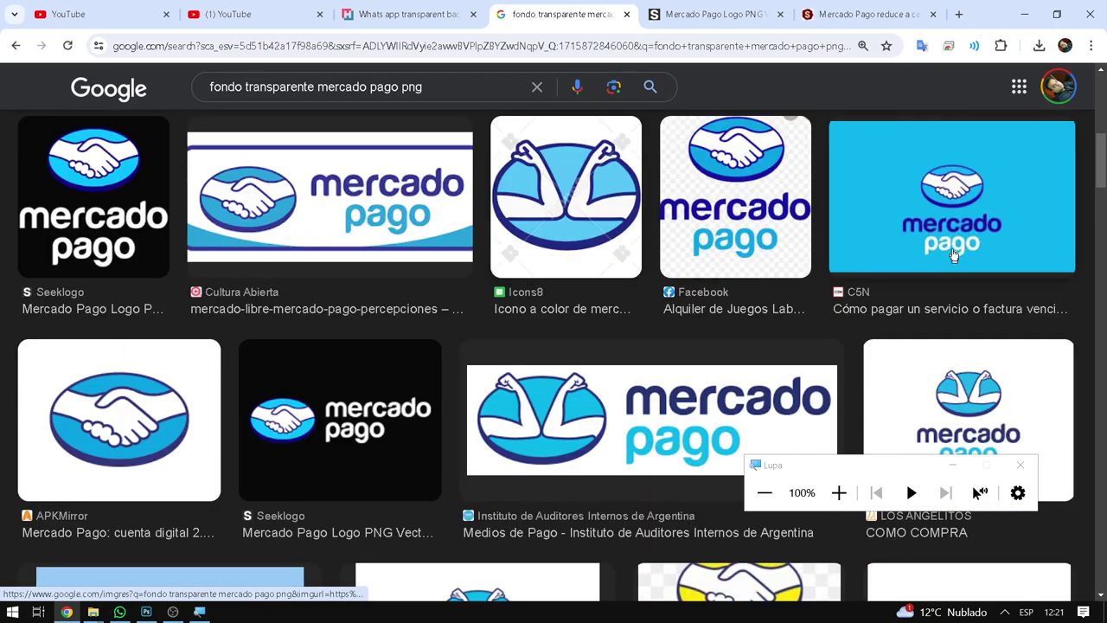
scroll(947, 257, "down", 1)
scroll(939, 305, "down", 2)
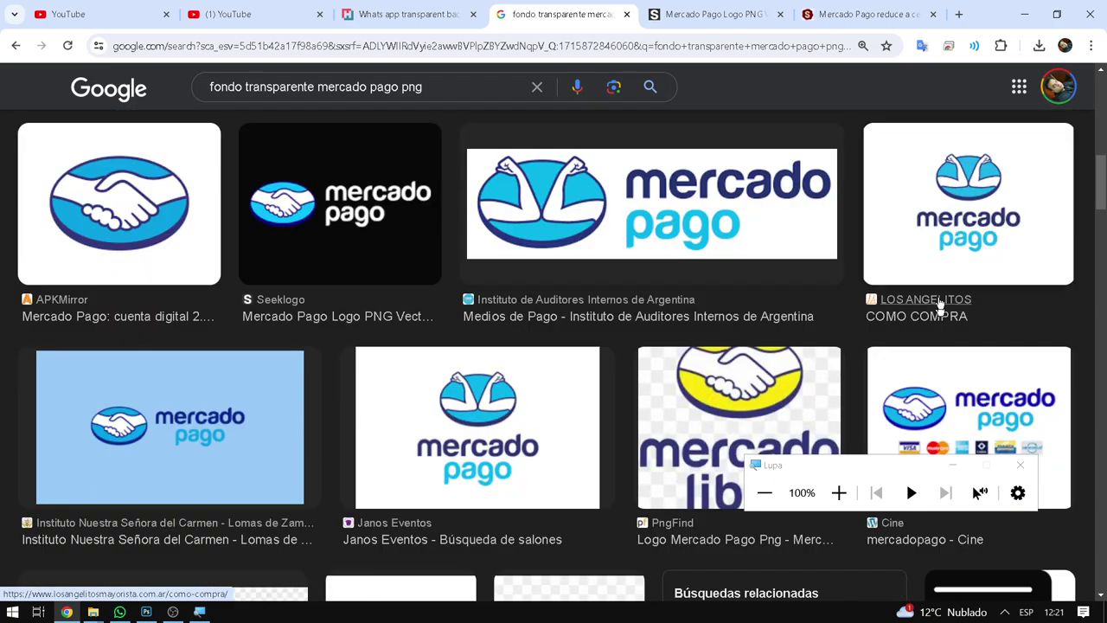
left_click(939, 219)
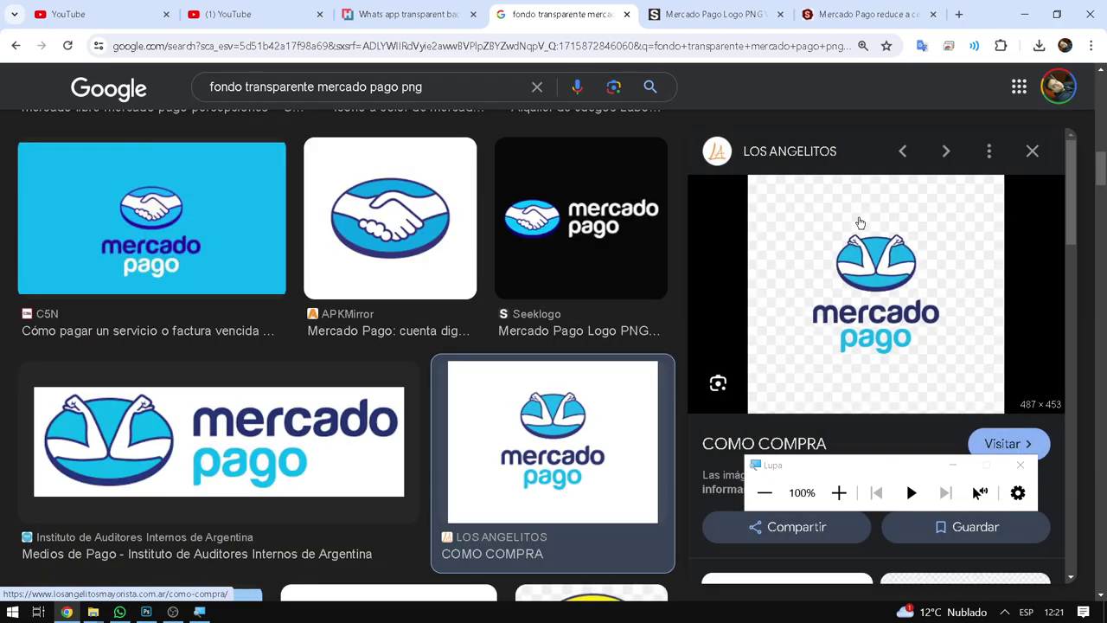
Save the logo as mercado-pago.png in the Escritorio folder
right_click(870, 249)
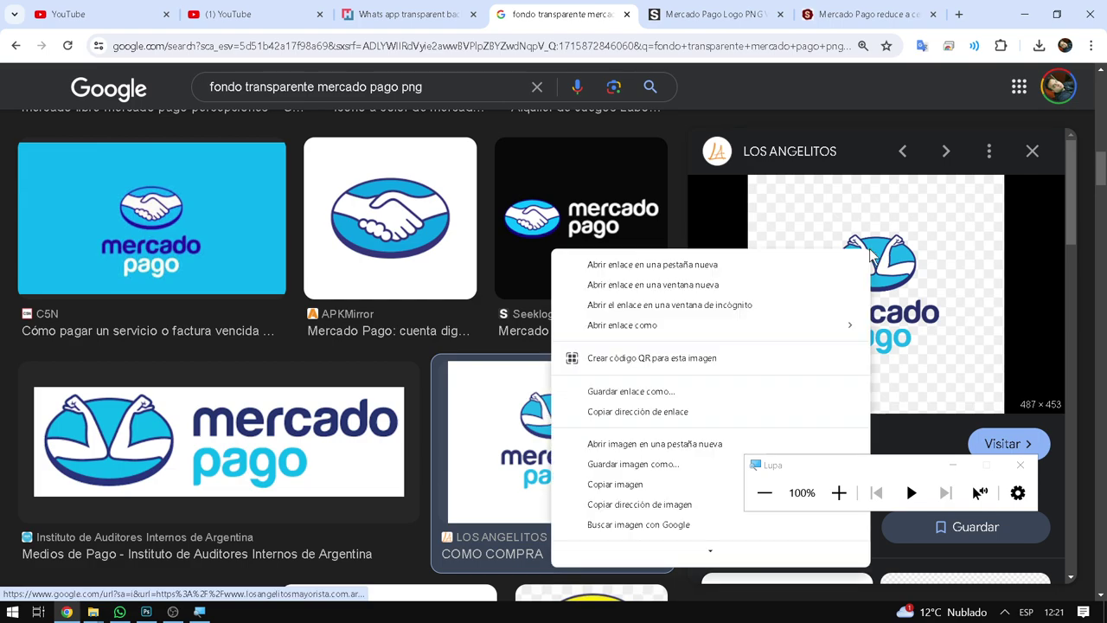
left_click(625, 467)
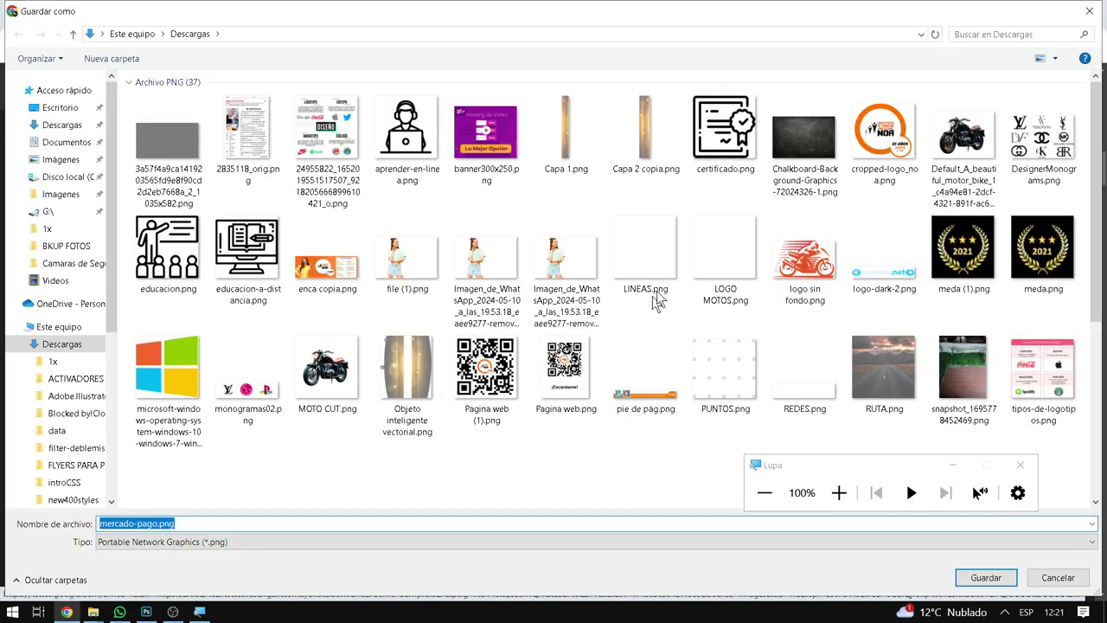
left_click_drag(916, 464, 912, 241)
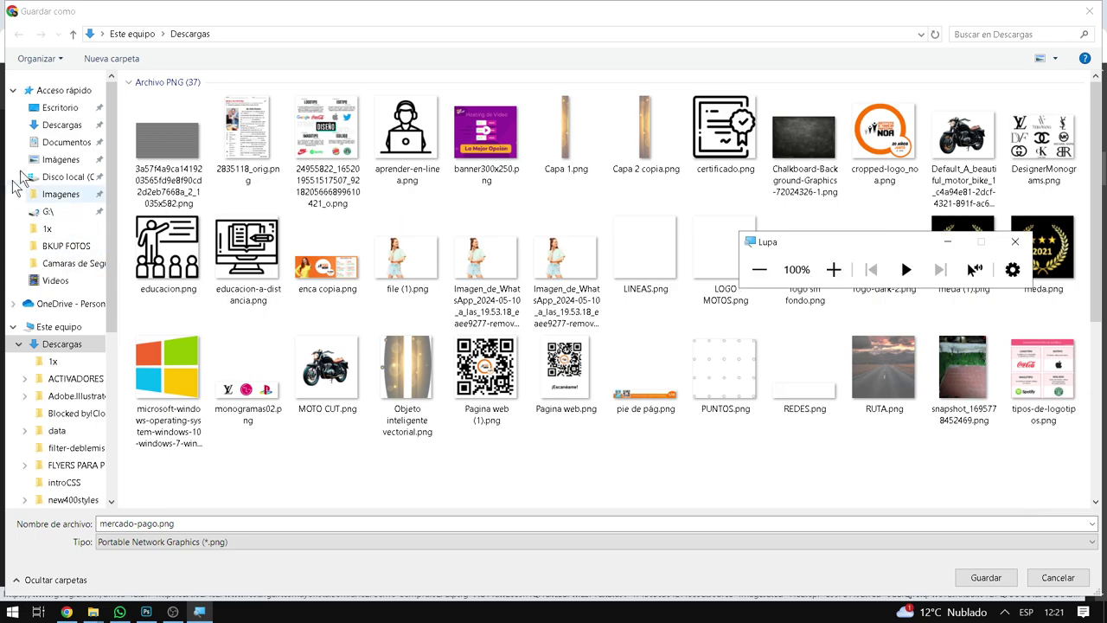
left_click(60, 107)
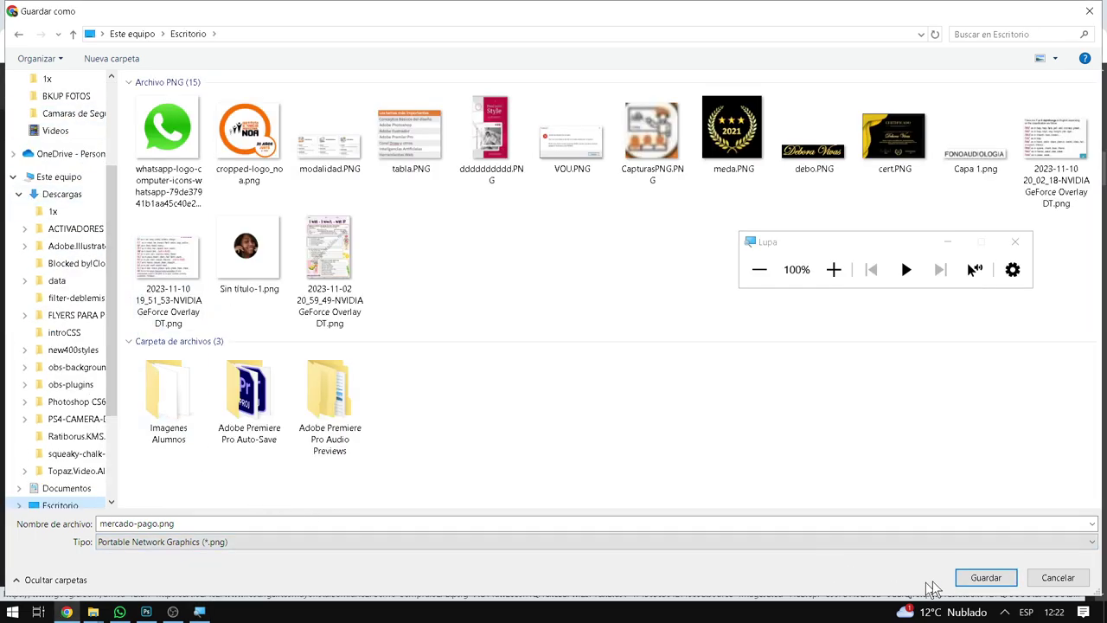
left_click(986, 578)
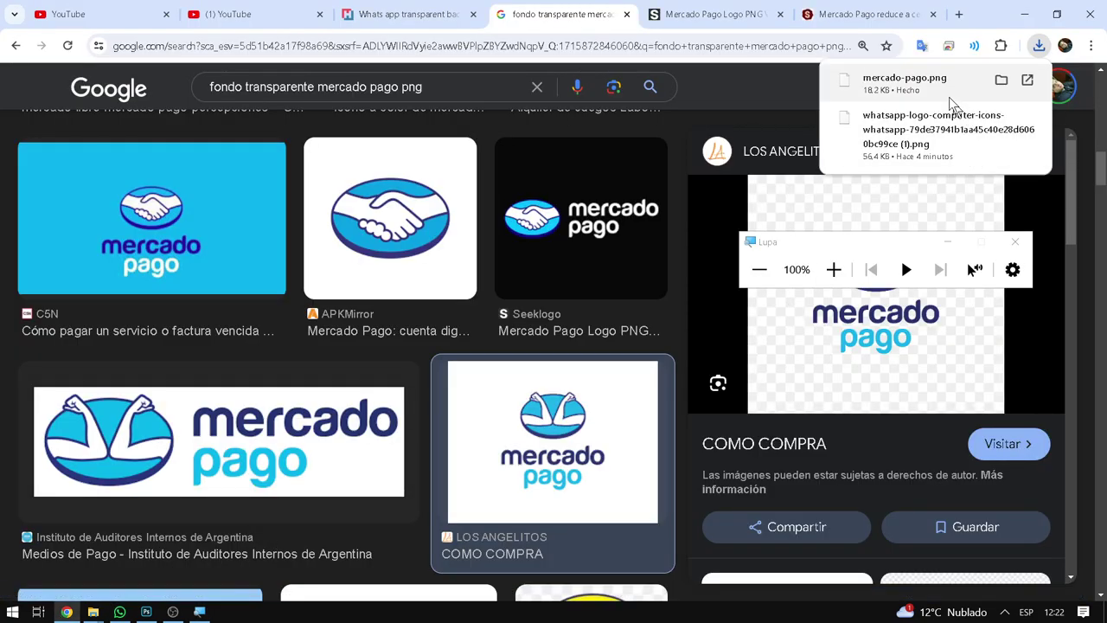
Show mercado-pago.png in its Escritorio folder and drag it onto Photoshop
left_click(1000, 80)
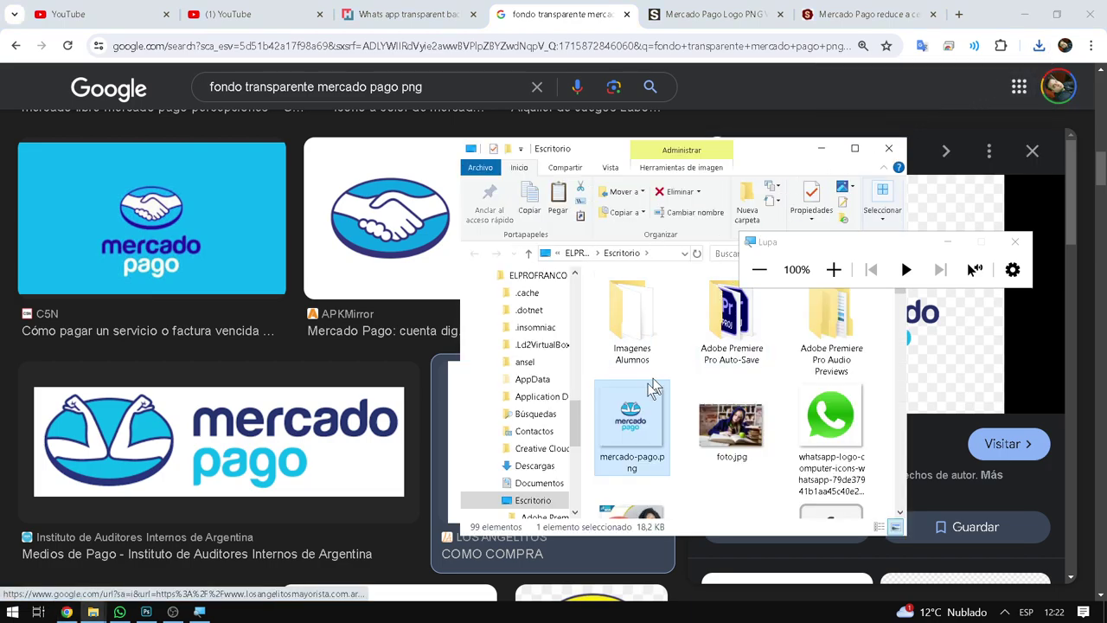
mouse_move(647, 424)
left_mouse_down()
mouse_move(153, 615)
mouse_move(570, 488)
left_mouse_up()
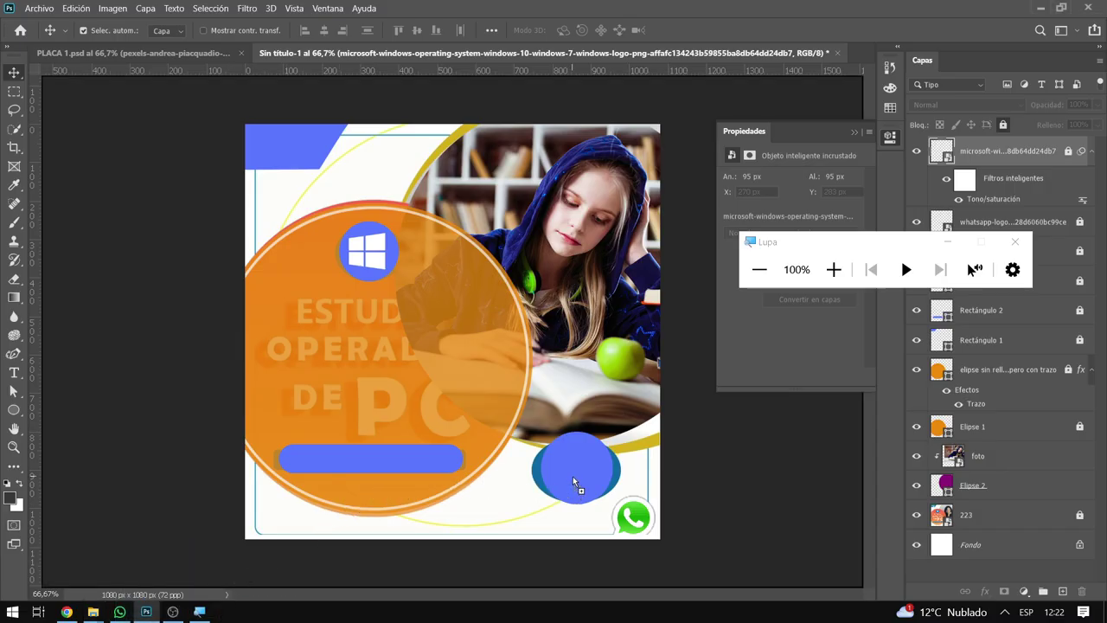
Place mercado-pago.png and scale it to about 166% over the blue circle
left_click_drag(572, 475, 572, 476)
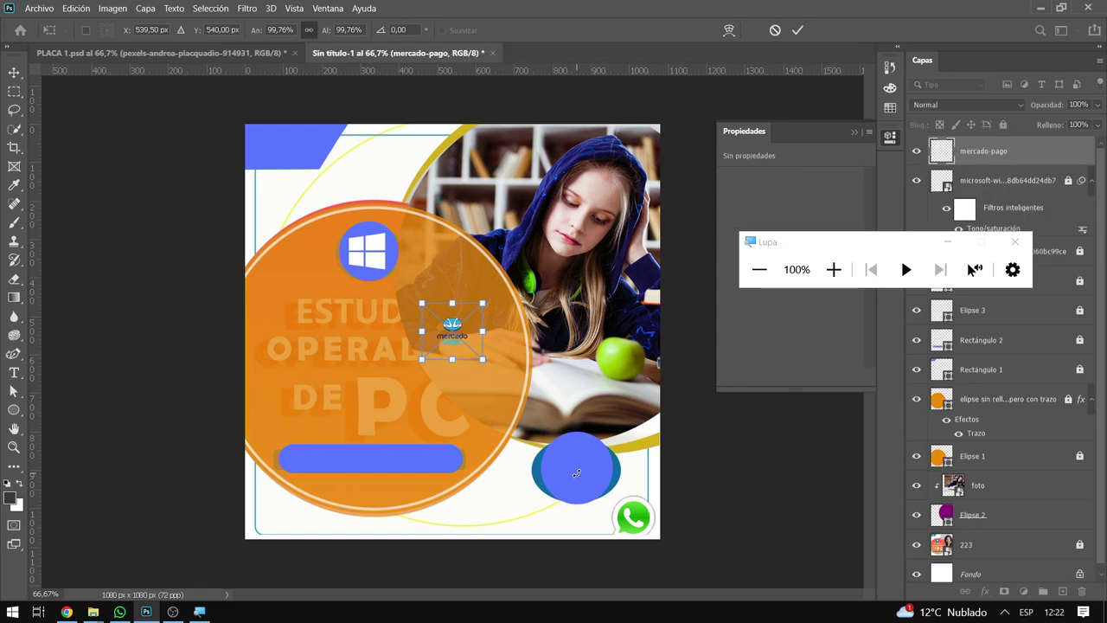
key("Return")
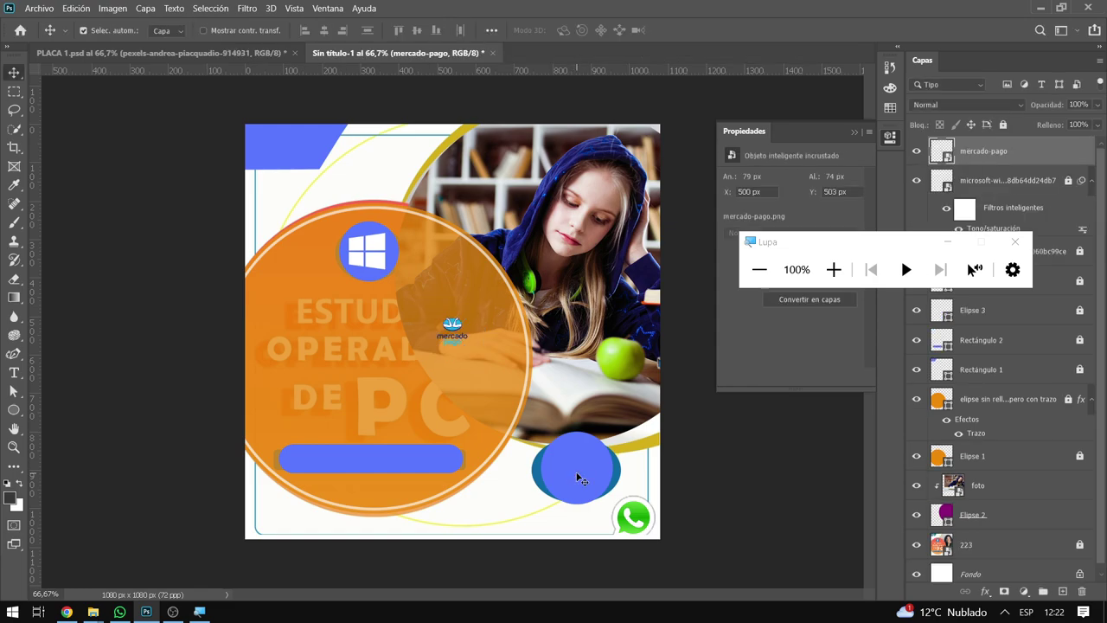
key("ctrl+t")
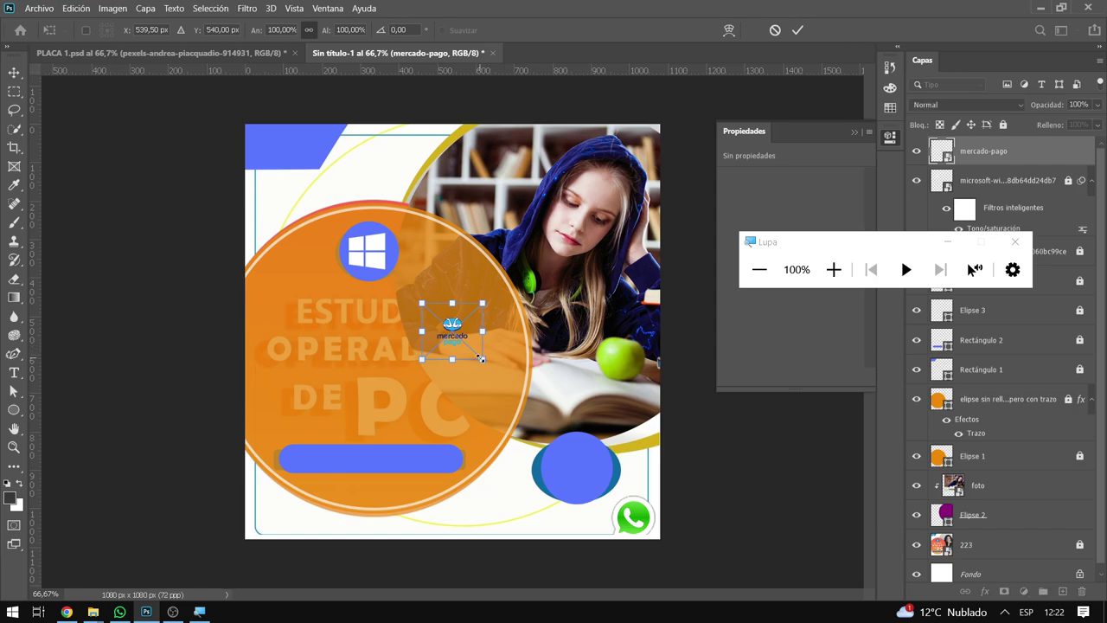
left_click_drag(484, 363, 566, 436)
left_click_drag(485, 371, 566, 472)
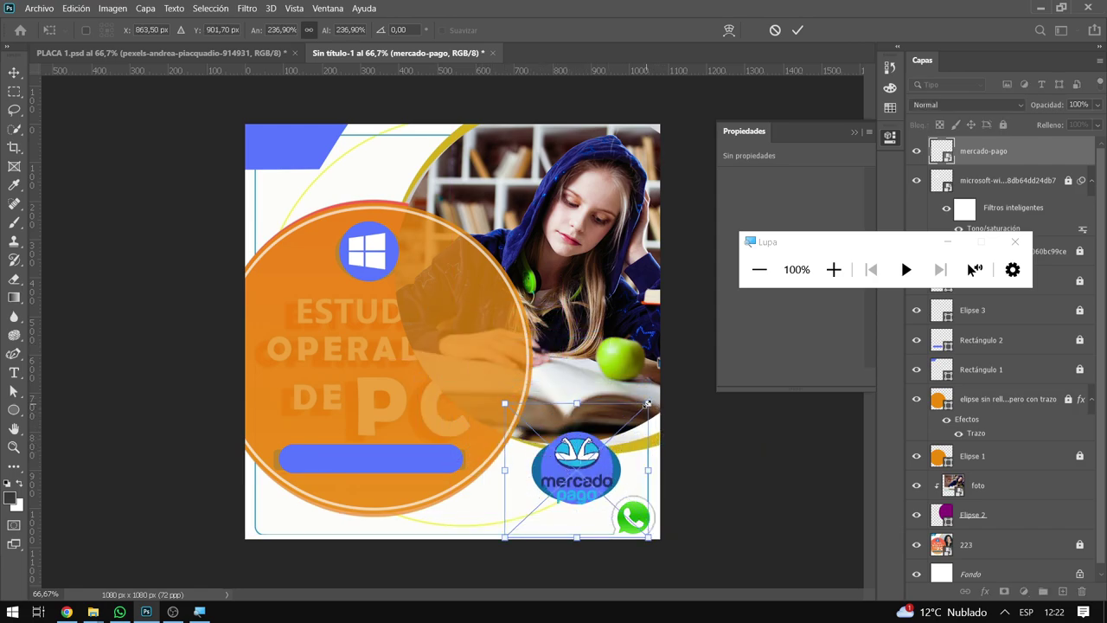
left_click_drag(646, 404, 624, 423)
left_click_drag(554, 506, 575, 484)
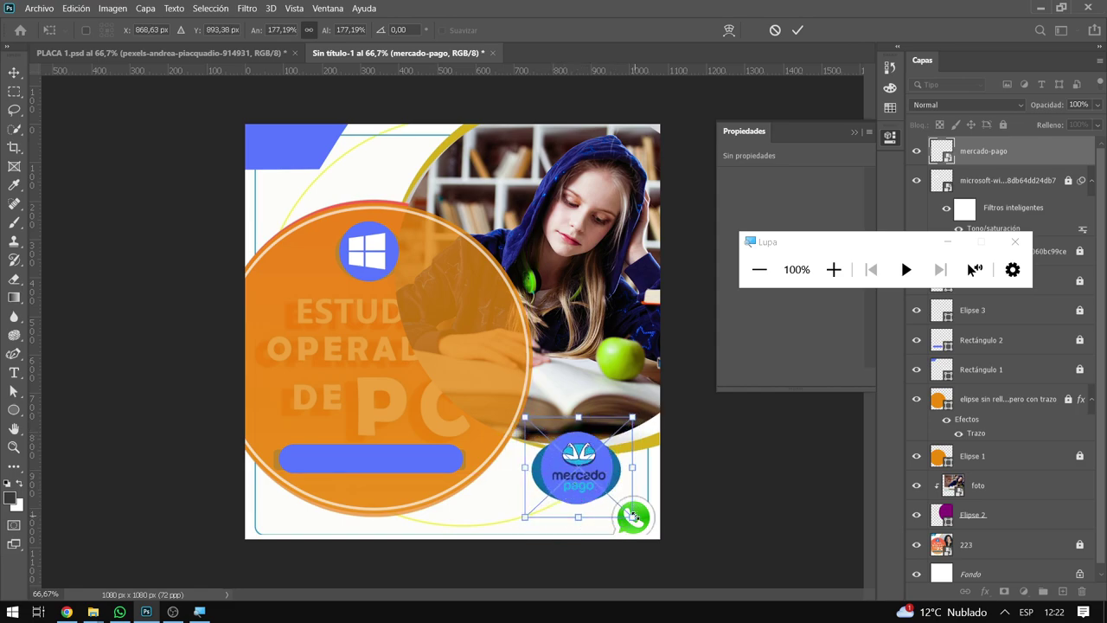
left_click_drag(632, 516, 617, 501)
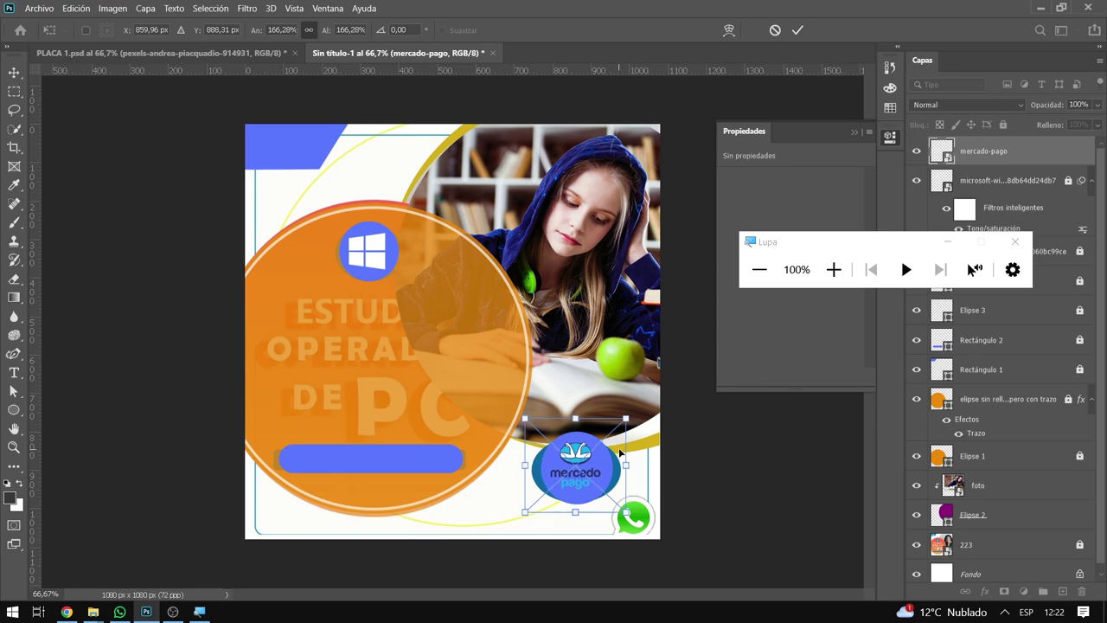
key("Return")
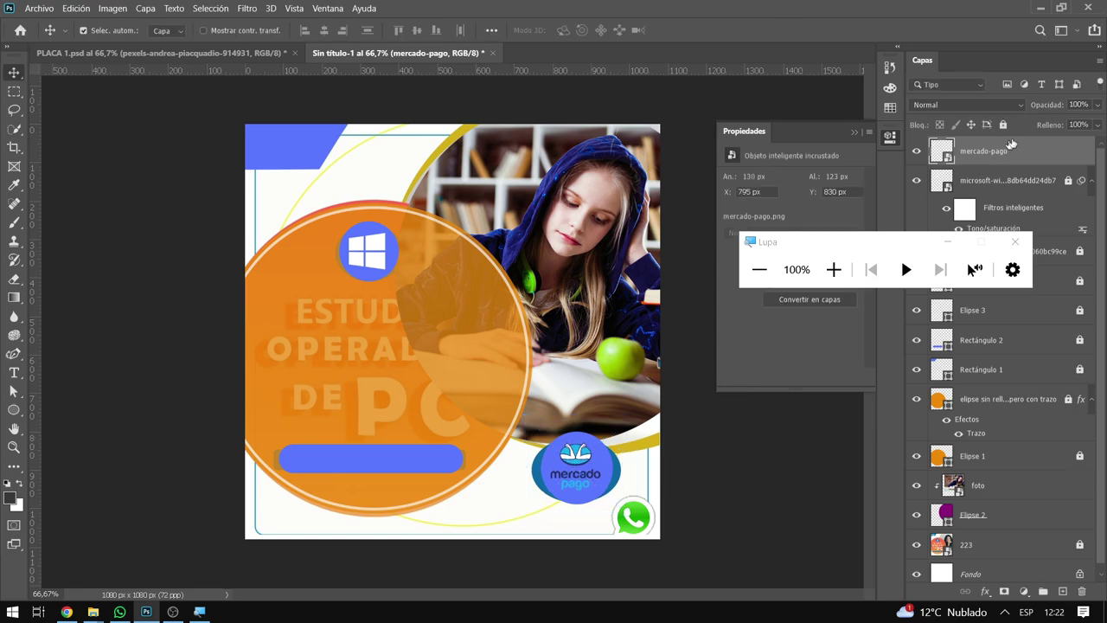
Open the mercado-pago layer's blending options, then close them unchanged
right_click(1006, 157)
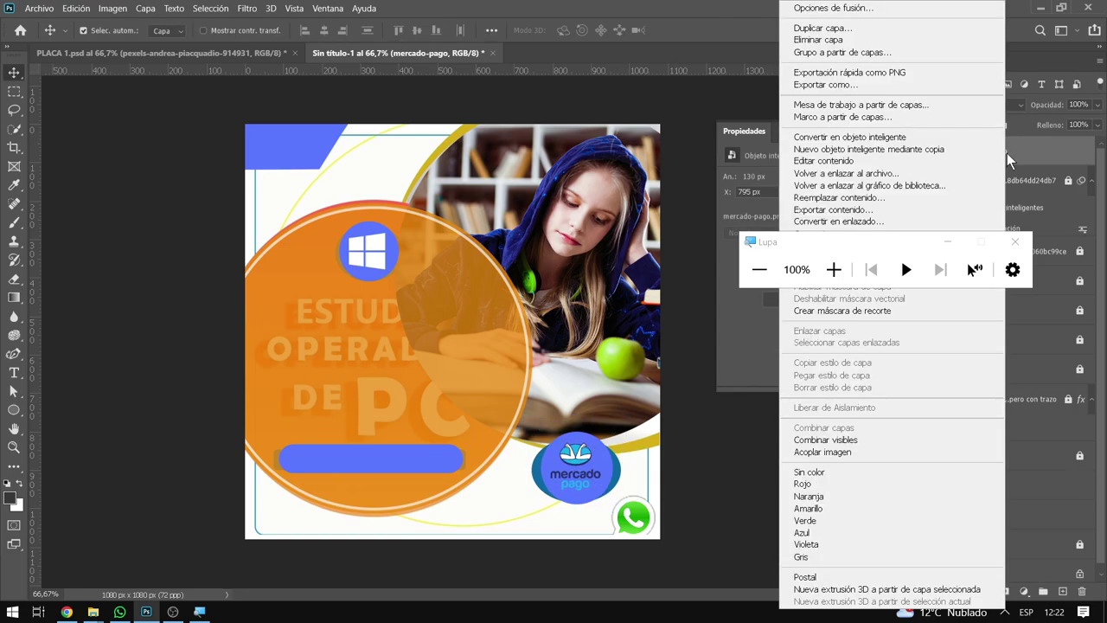
left_click(885, 13)
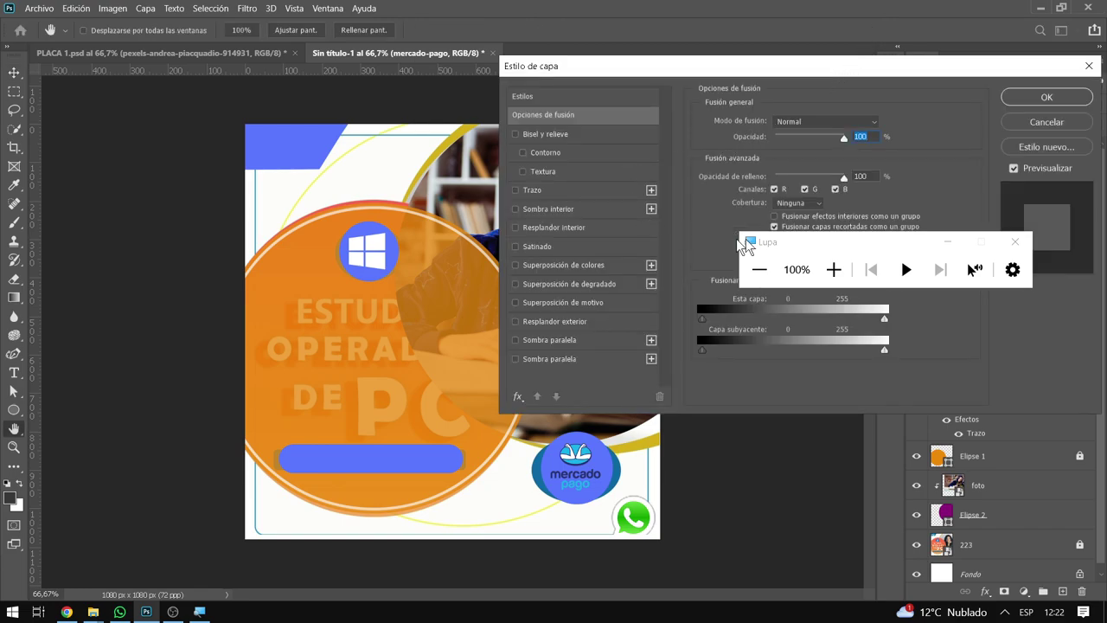
left_click_drag(802, 242, 787, 475)
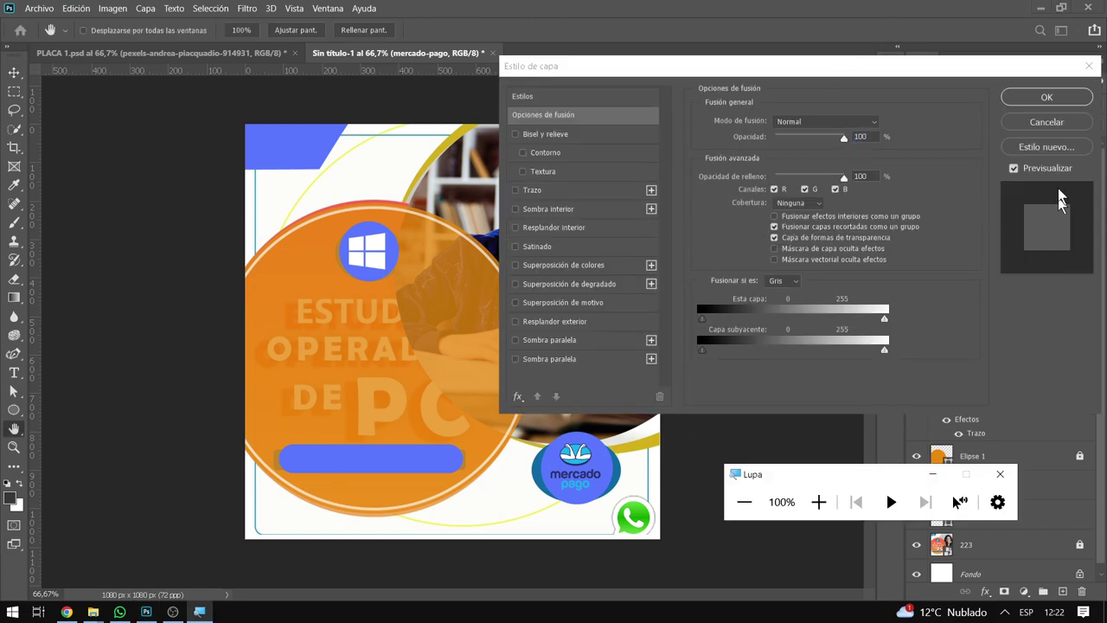
left_click(1060, 123)
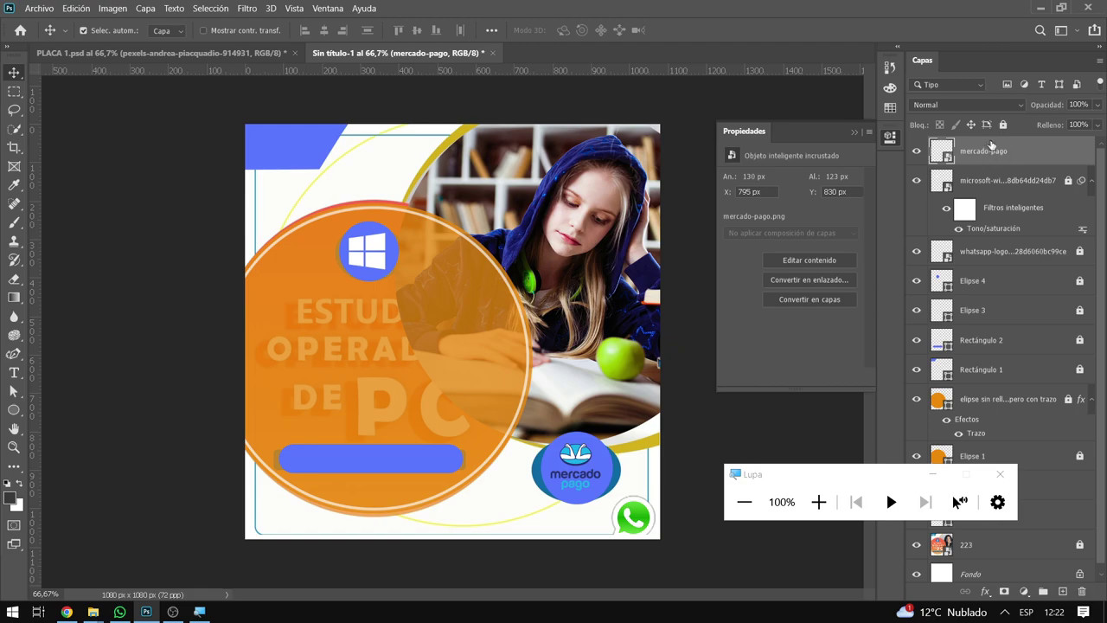
Add a white 6 px stroke at 85% opacity to the mercado-pago layer
right_click(992, 154)
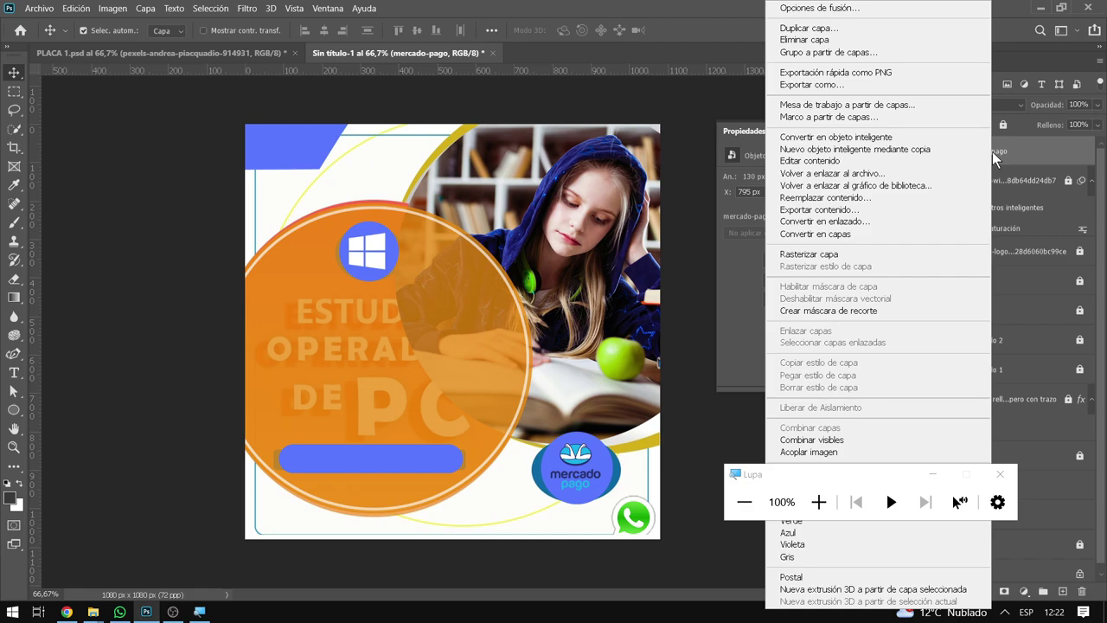
left_click(876, 10)
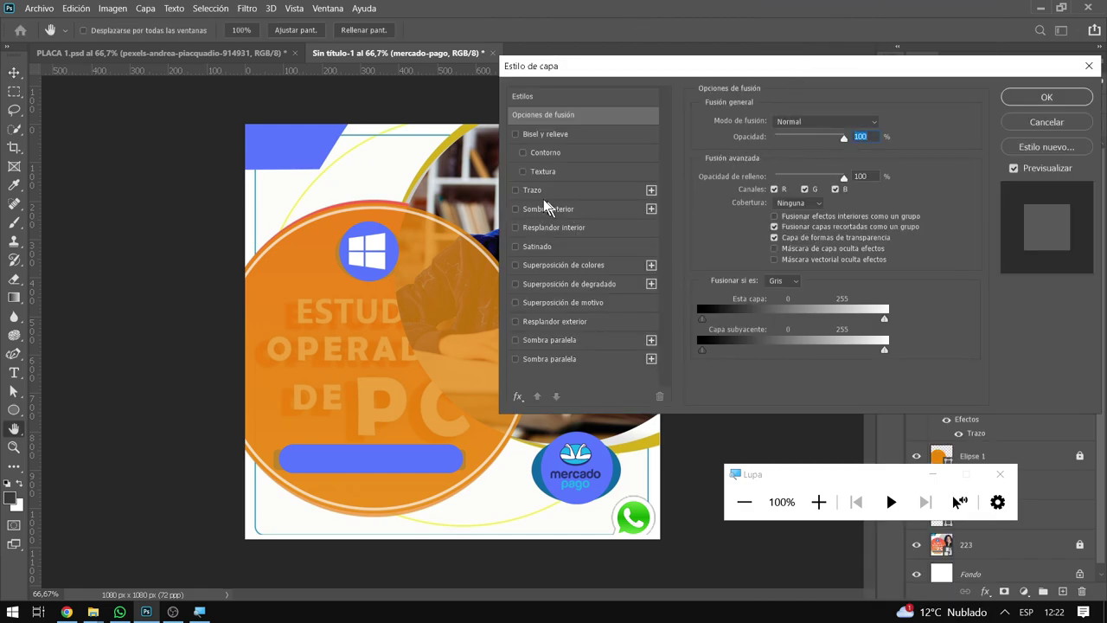
left_click(534, 191)
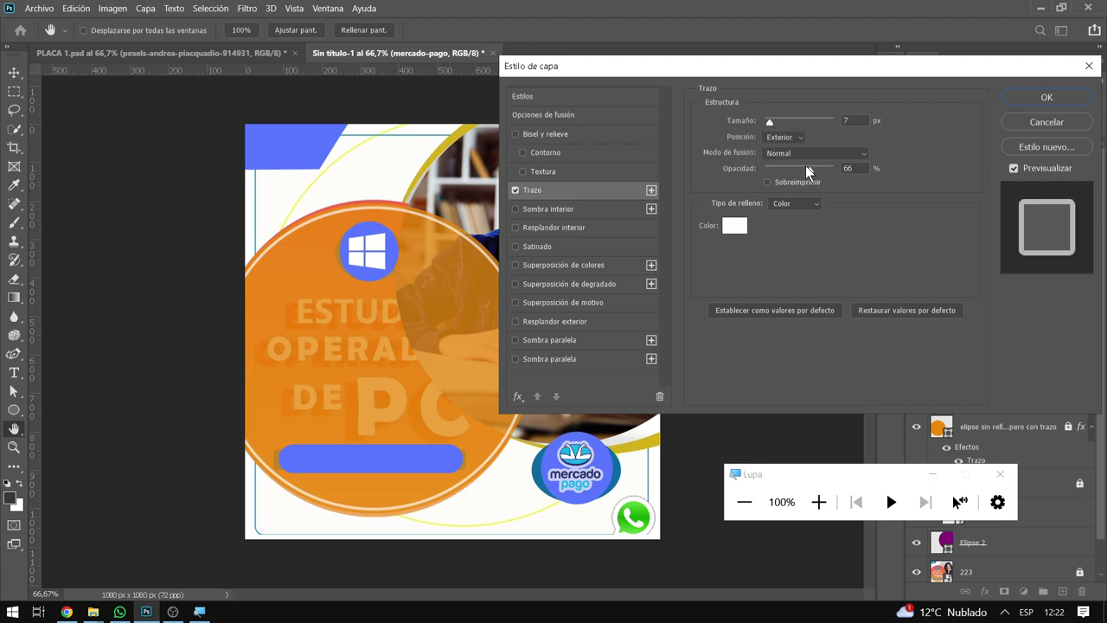
left_click(731, 226)
left_click(668, 128)
left_click_drag(812, 169, 820, 170)
left_click(767, 126)
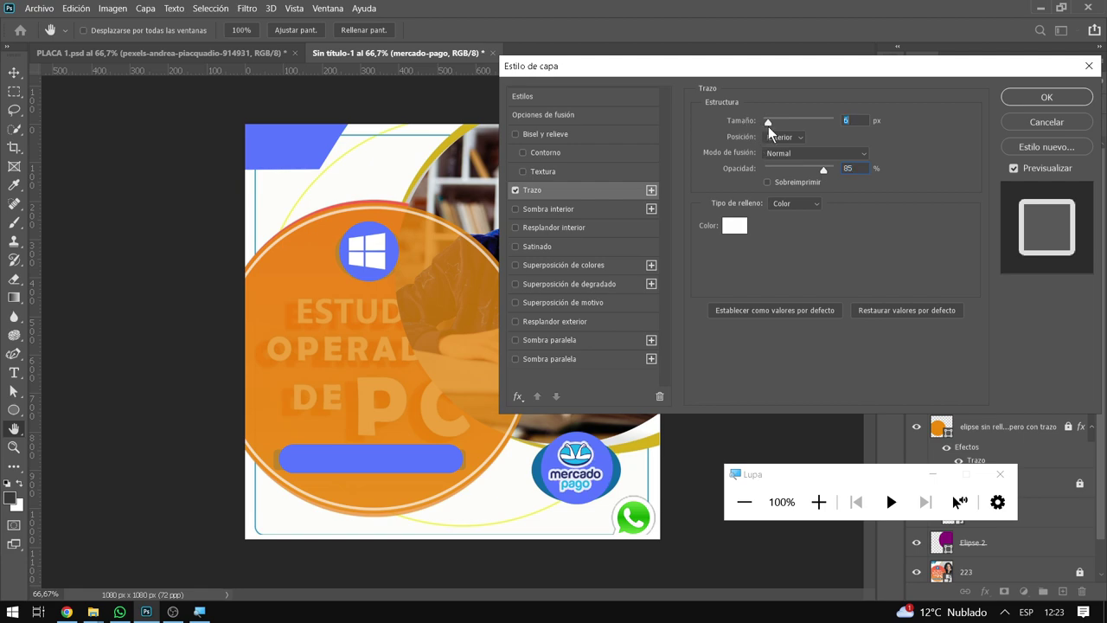
left_click(1021, 98)
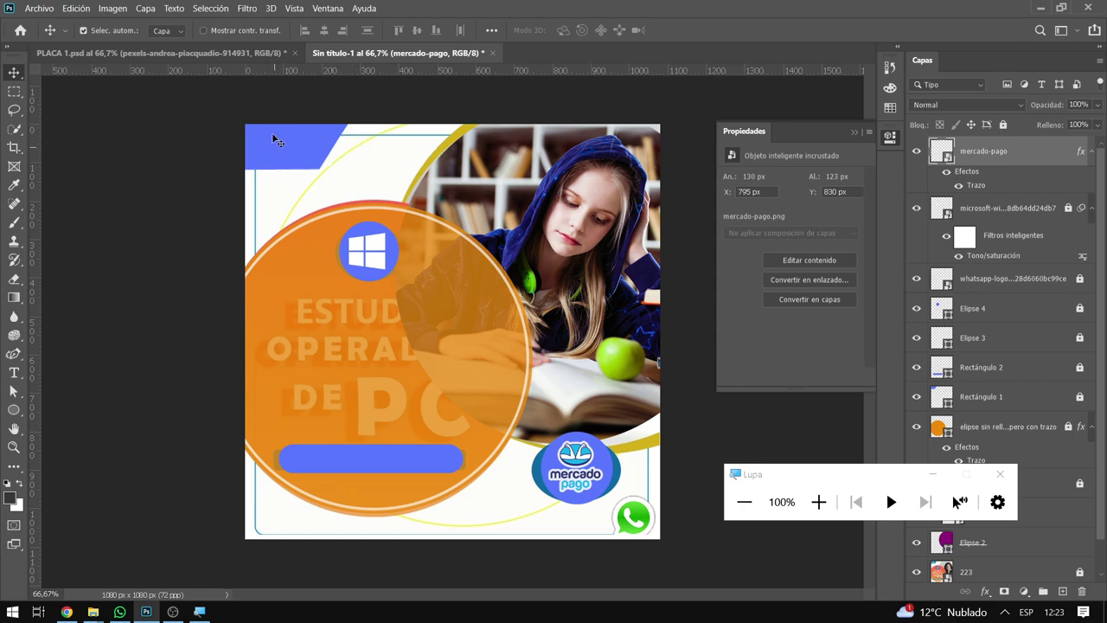
Place cropped-logo_noa.png as an embedded element in the post
left_click(38, 8)
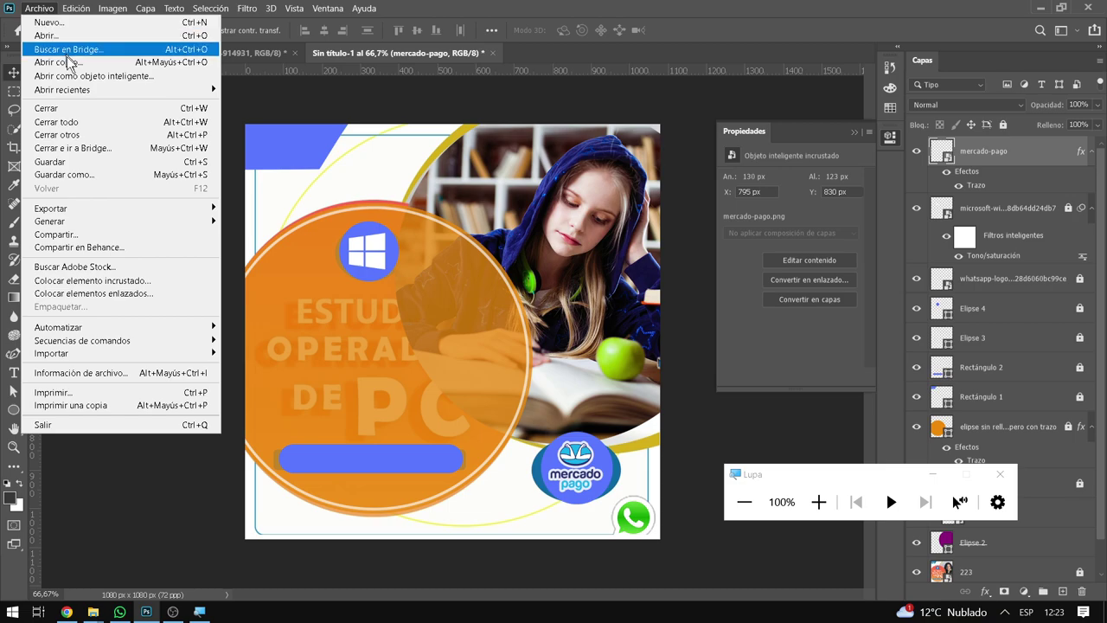
left_click(110, 280)
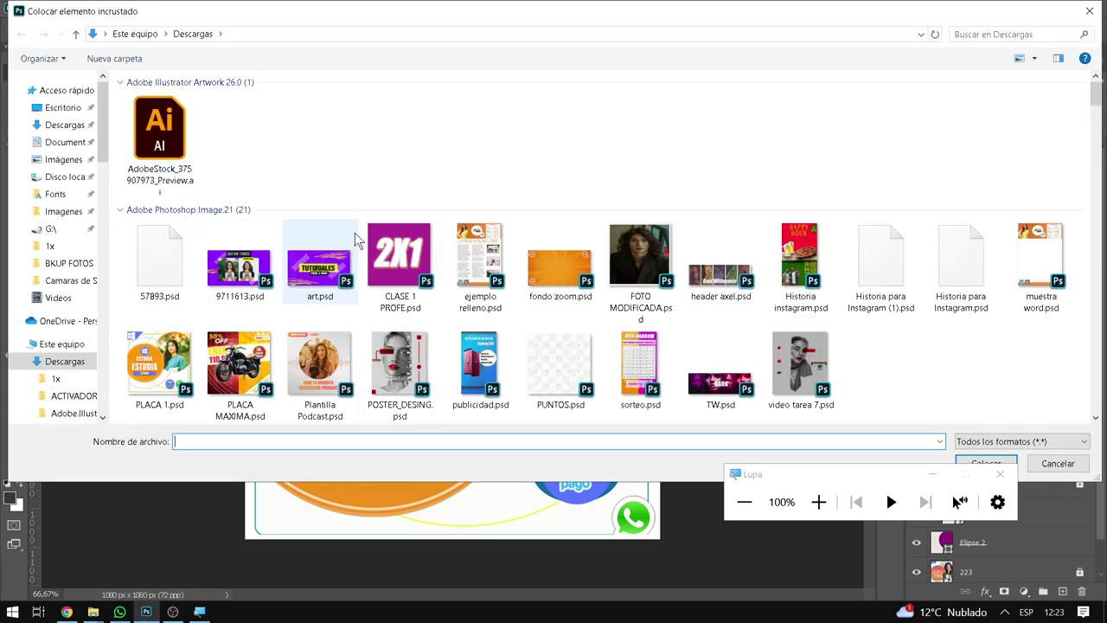
scroll(361, 238, "down", 3)
scroll(361, 238, "down", 5)
scroll(361, 238, "down", 5)
scroll(361, 238, "down", 5)
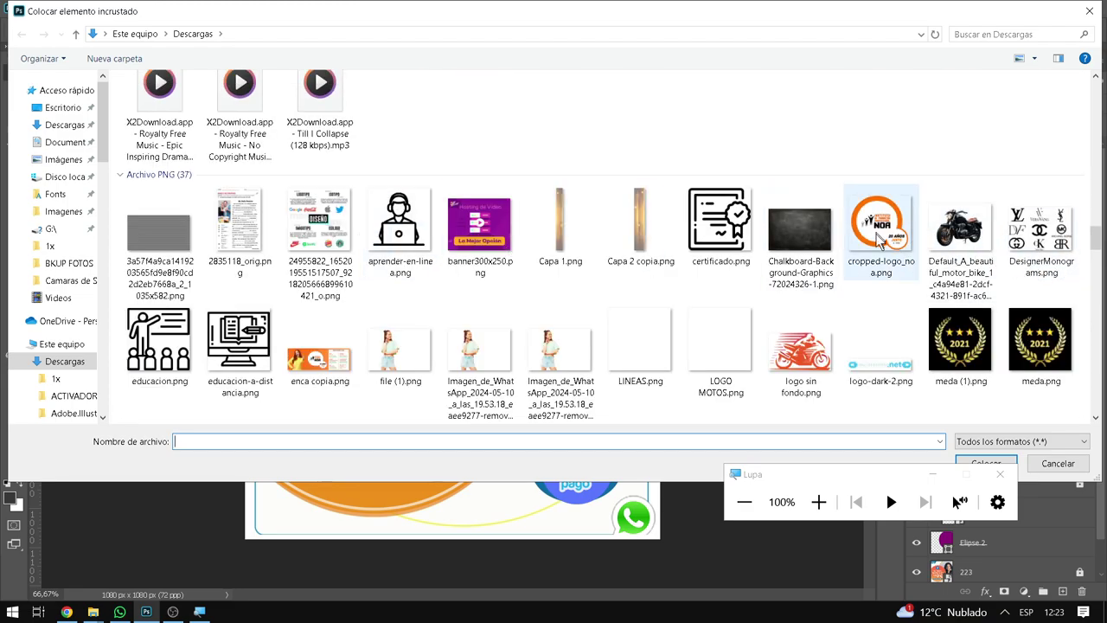
scroll(872, 249, "down", 2)
mouse_move(880, 237)
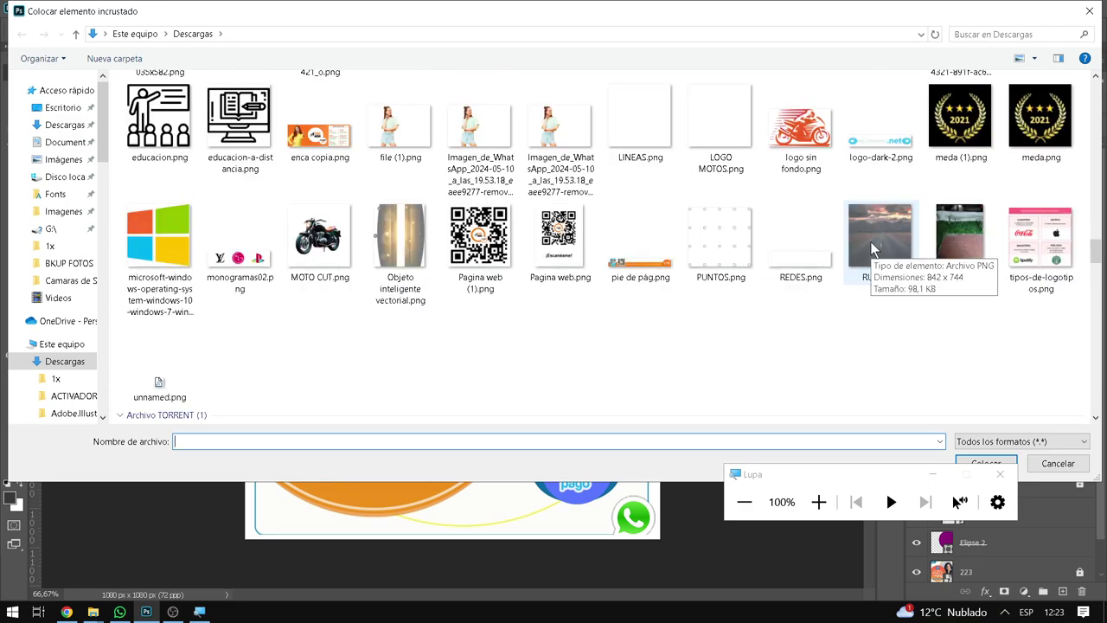
scroll(871, 249, "down", 2)
scroll(870, 249, "up", 2)
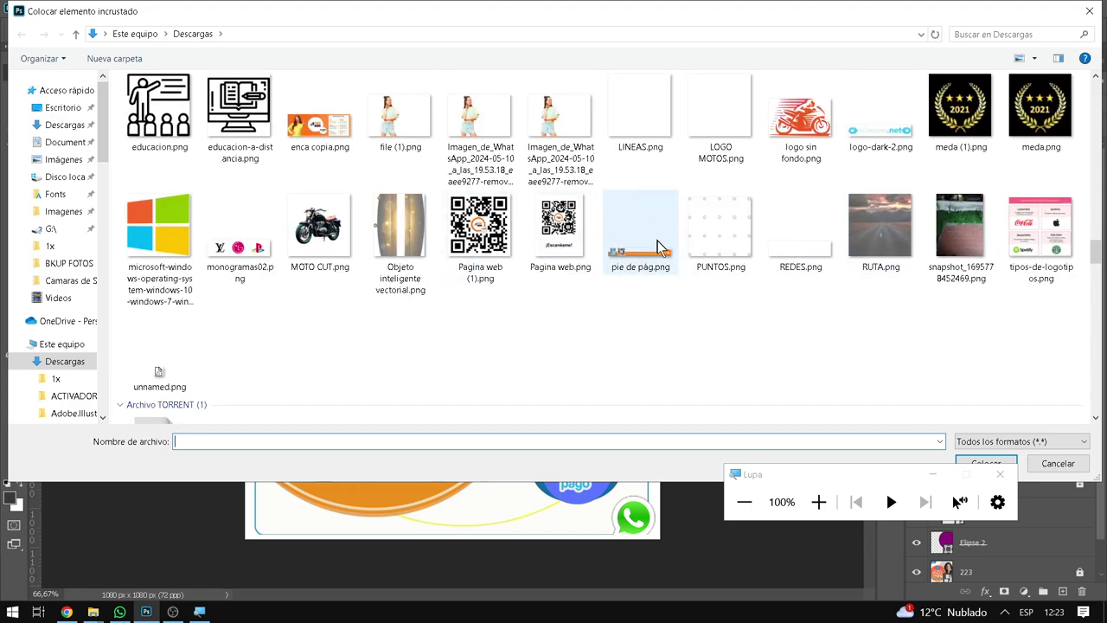
scroll(710, 251, "up", 5)
left_click(895, 391)
double_click(891, 388)
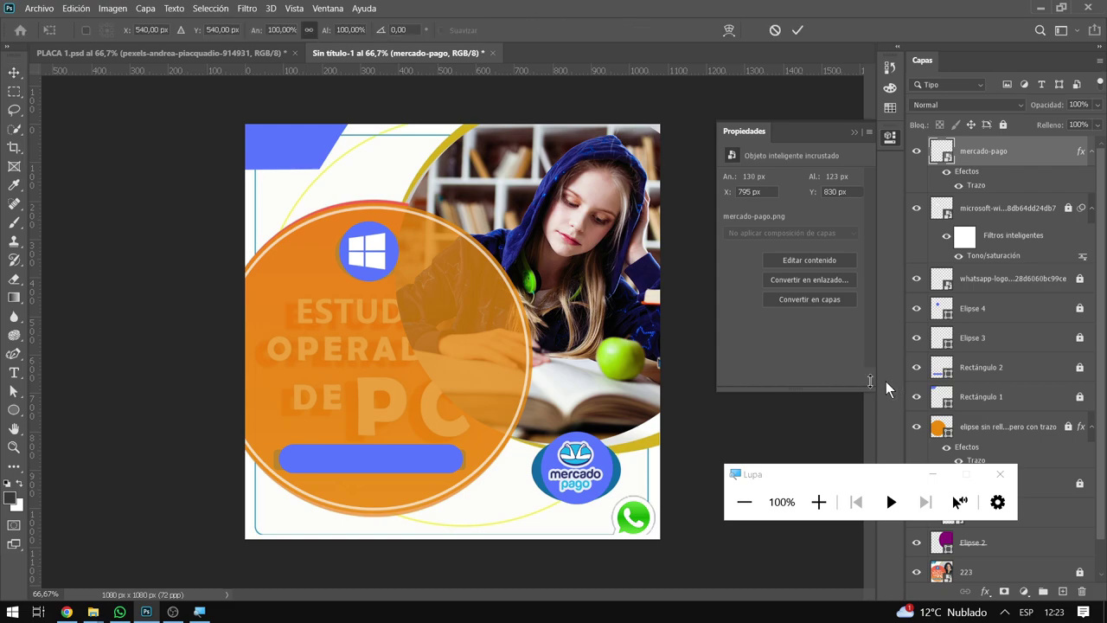
Scale the NOA logo to about 29% in the top-left corner
left_click_drag(605, 446, 435, 322)
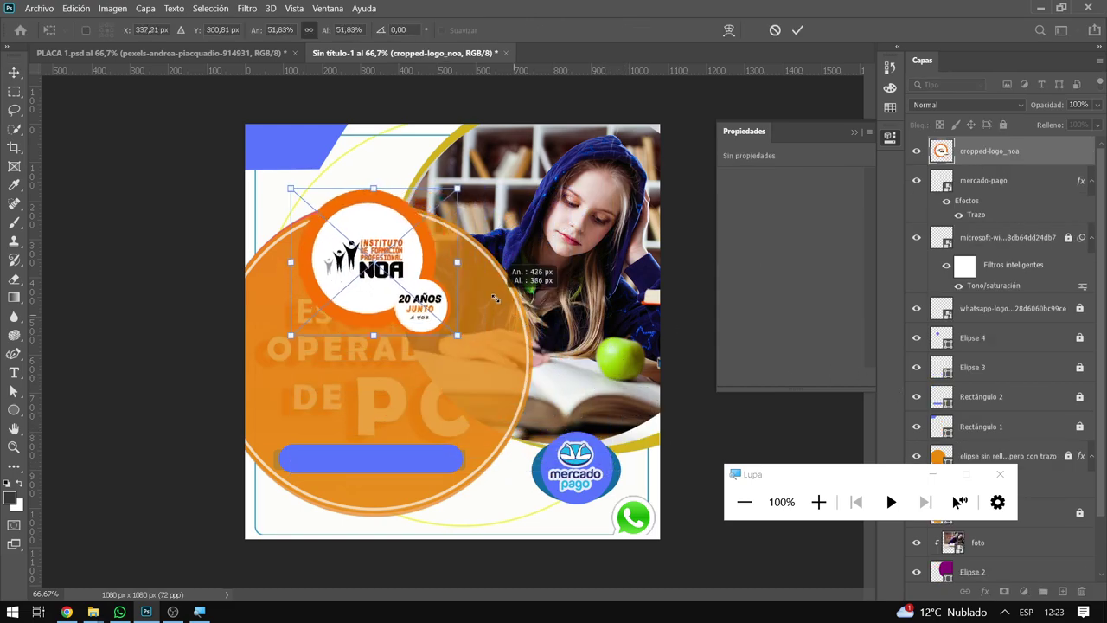
left_click_drag(383, 273, 332, 211)
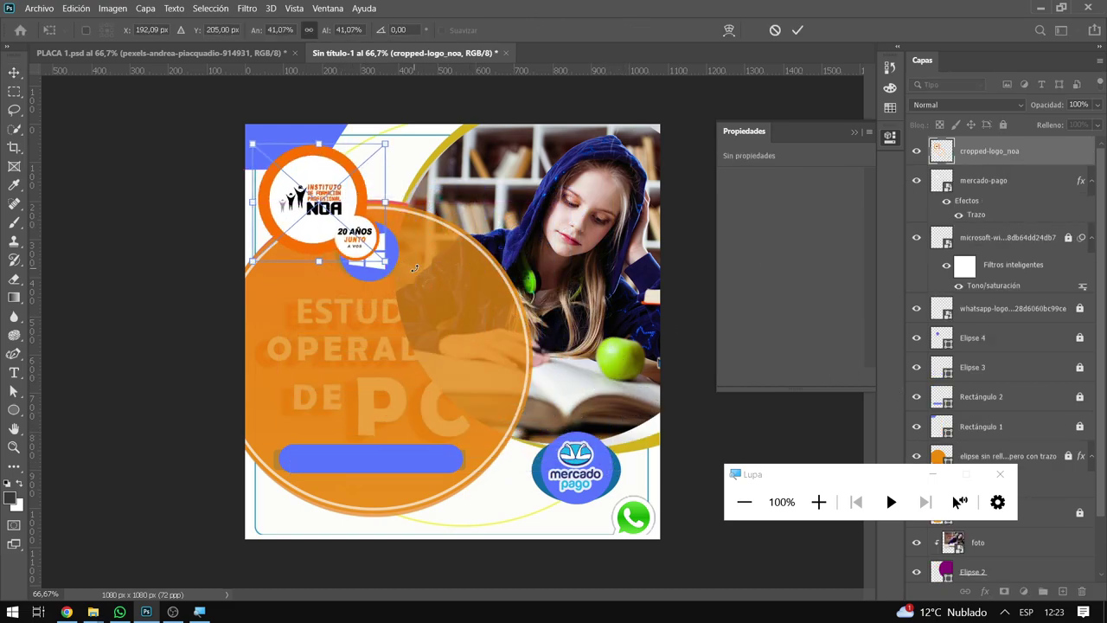
left_click_drag(390, 266, 307, 178)
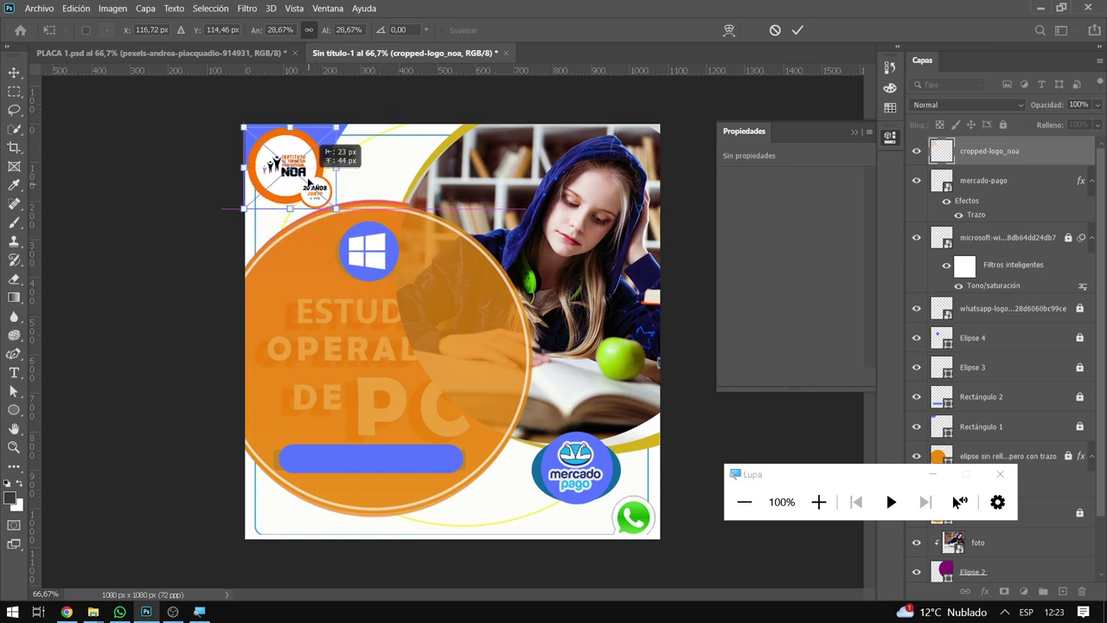
key("Return")
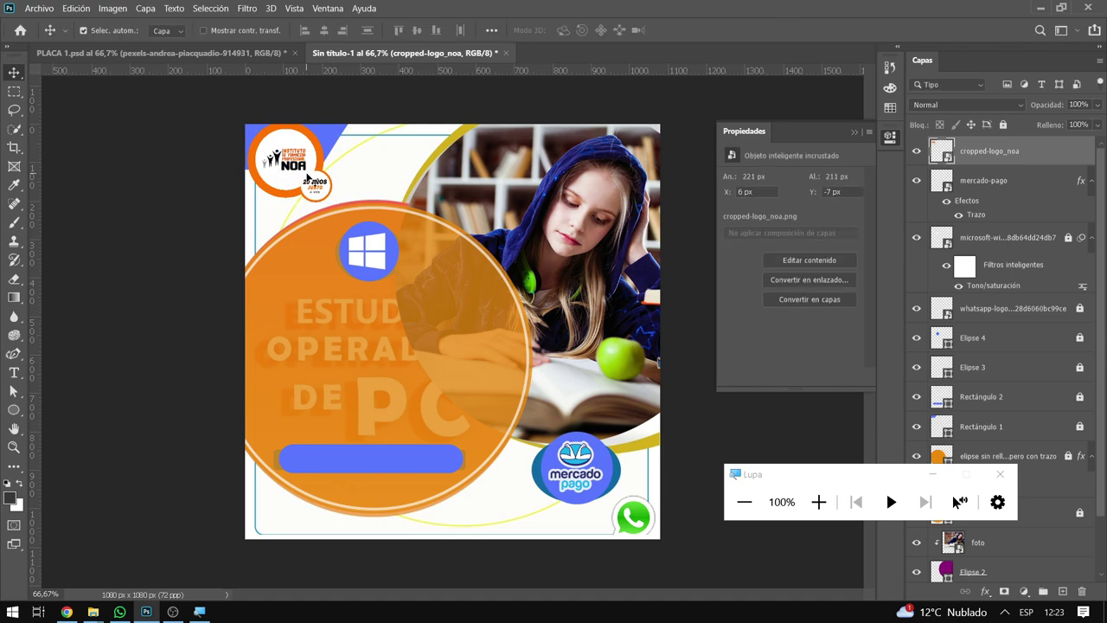
Shift the NOA logo's hue to +180 so it turns from orange to blue
left_click(108, 8)
mouse_move(121, 42)
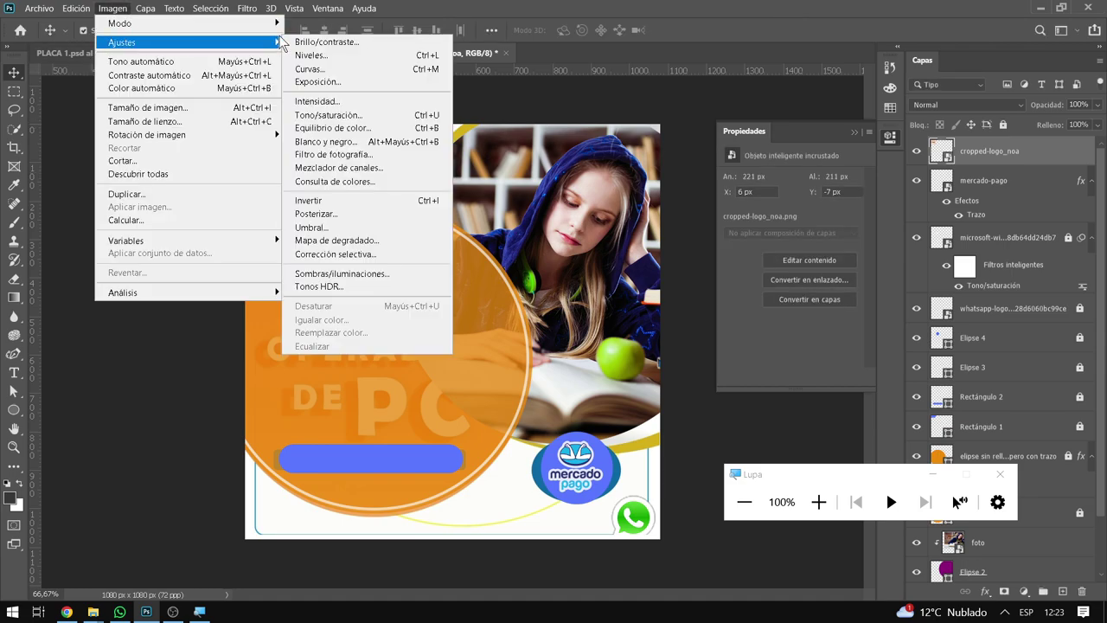
left_click(360, 115)
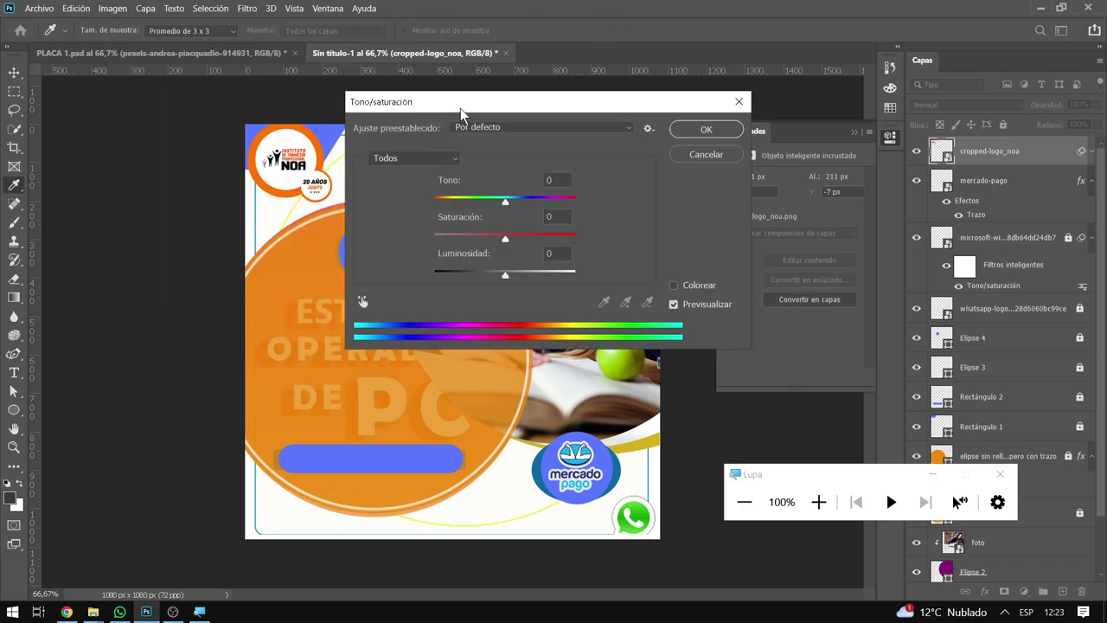
left_click_drag(457, 102, 669, 102)
left_click_drag(718, 197, 796, 199)
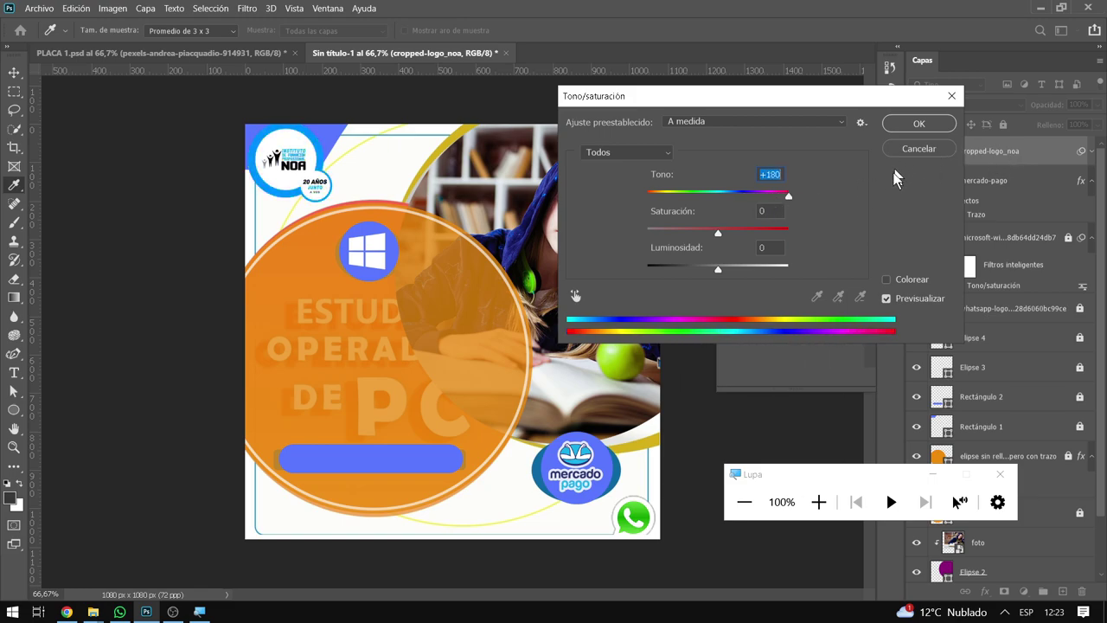
left_click(918, 124)
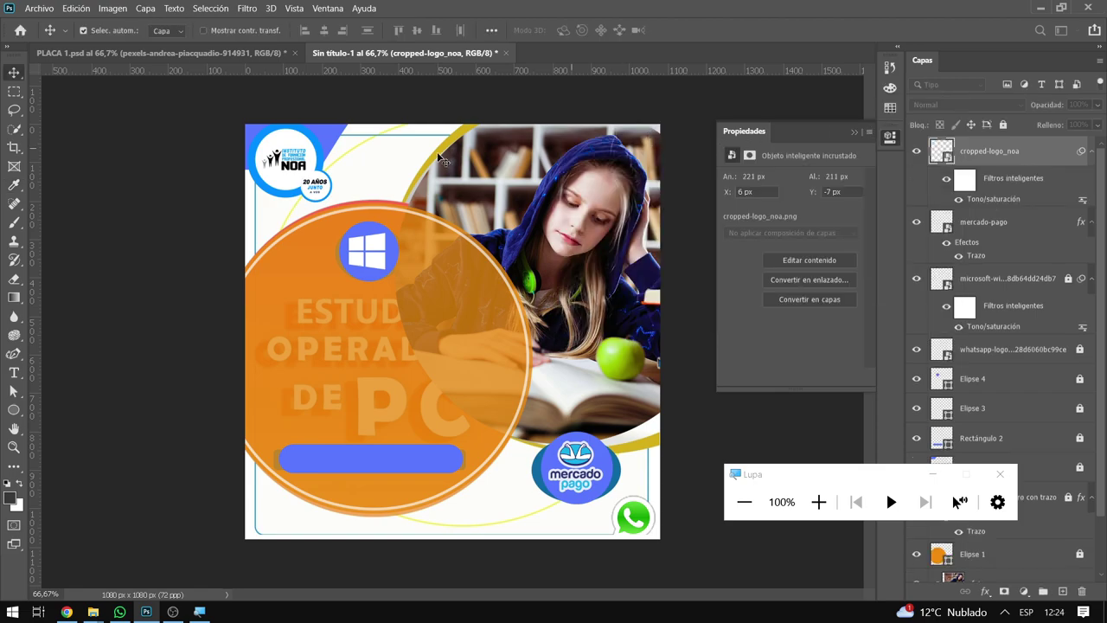
Nudge the NOA logo slightly up into the top-left corner with the arrow keys
key("Left")
key("Left")
key("Left")
key("Up")
key("Up")
key("Up")
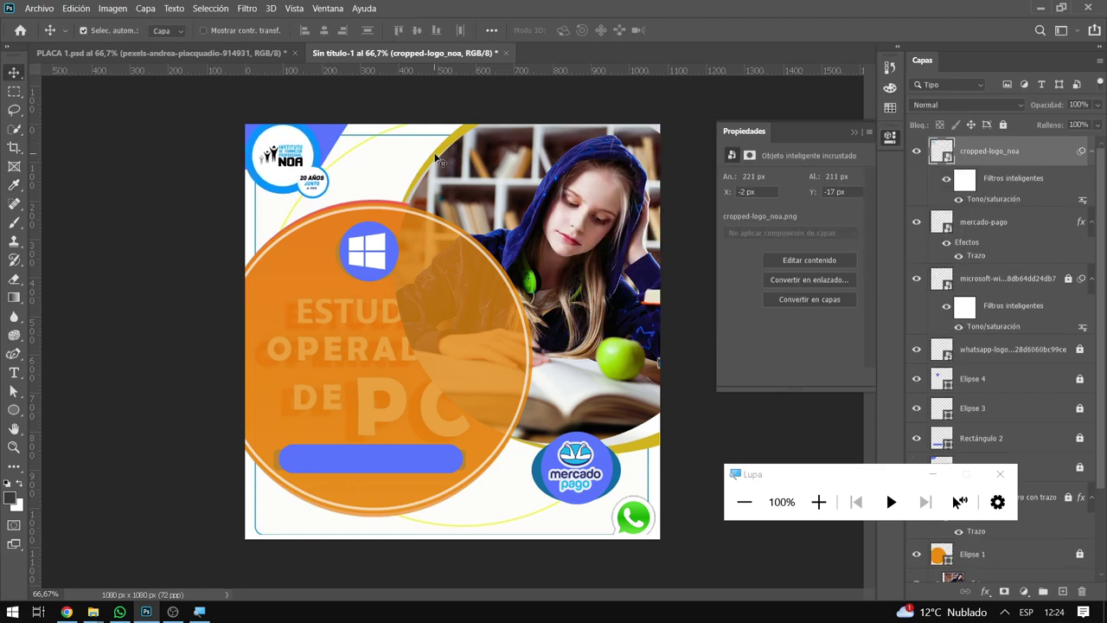
key("Left")
key("Left")
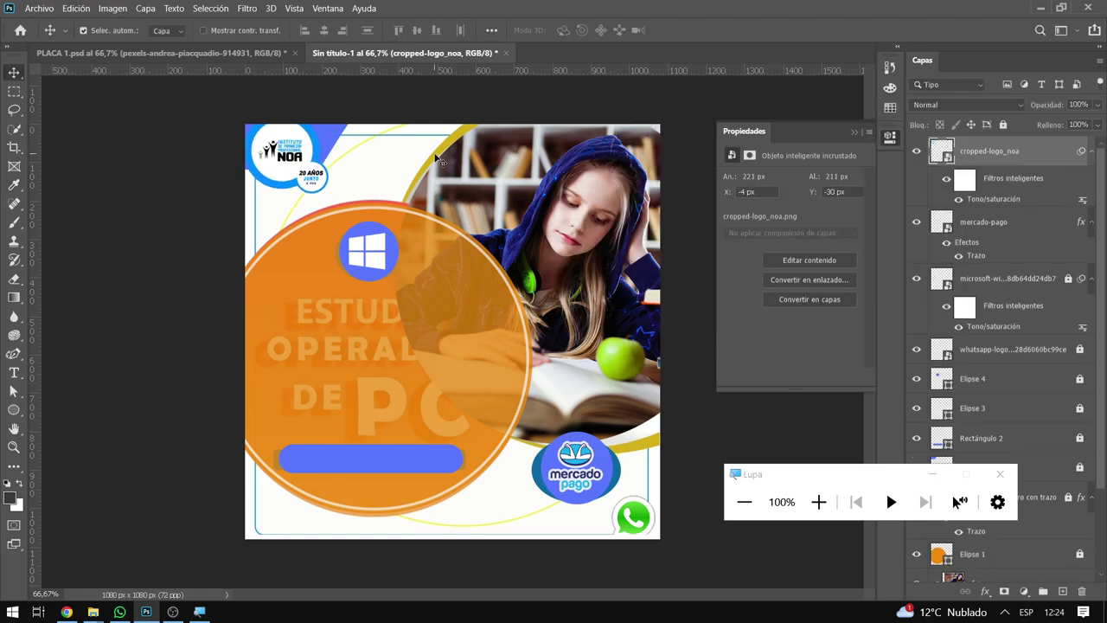
key("Down")
key("Down")
key("Down")
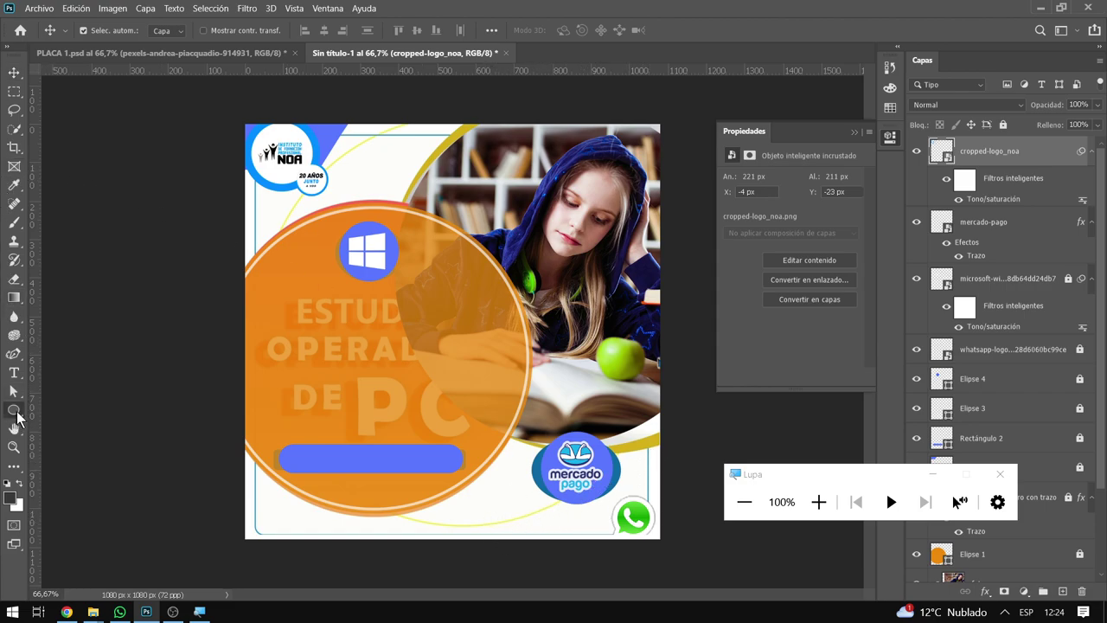
Draw a large circle across the post with the Ellipse tool
left_click(16, 412)
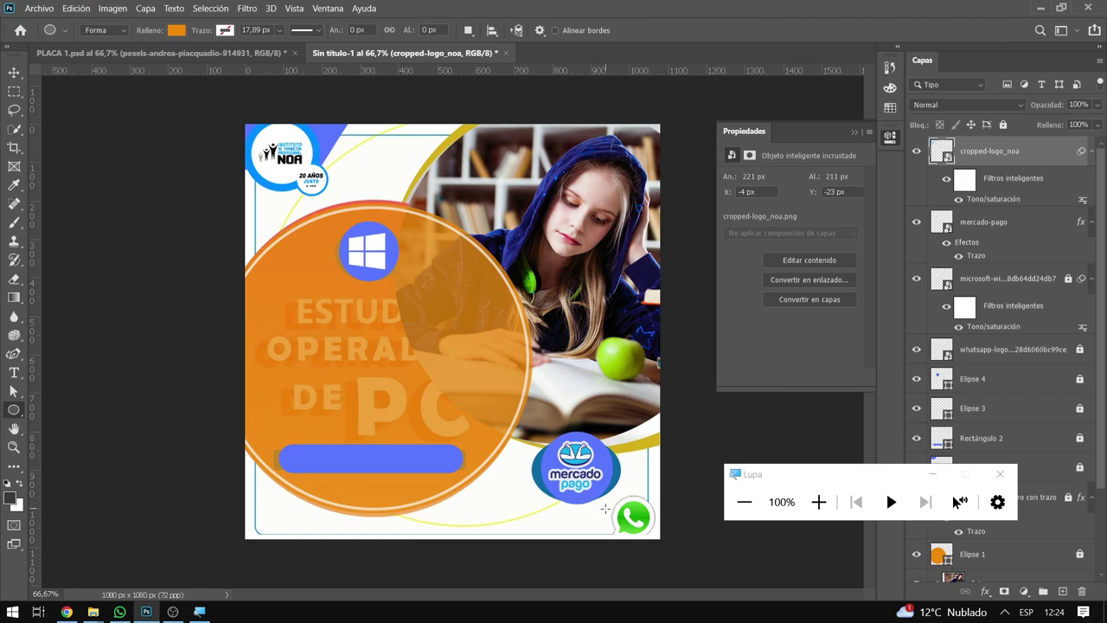
left_click_drag(269, 131, 634, 500)
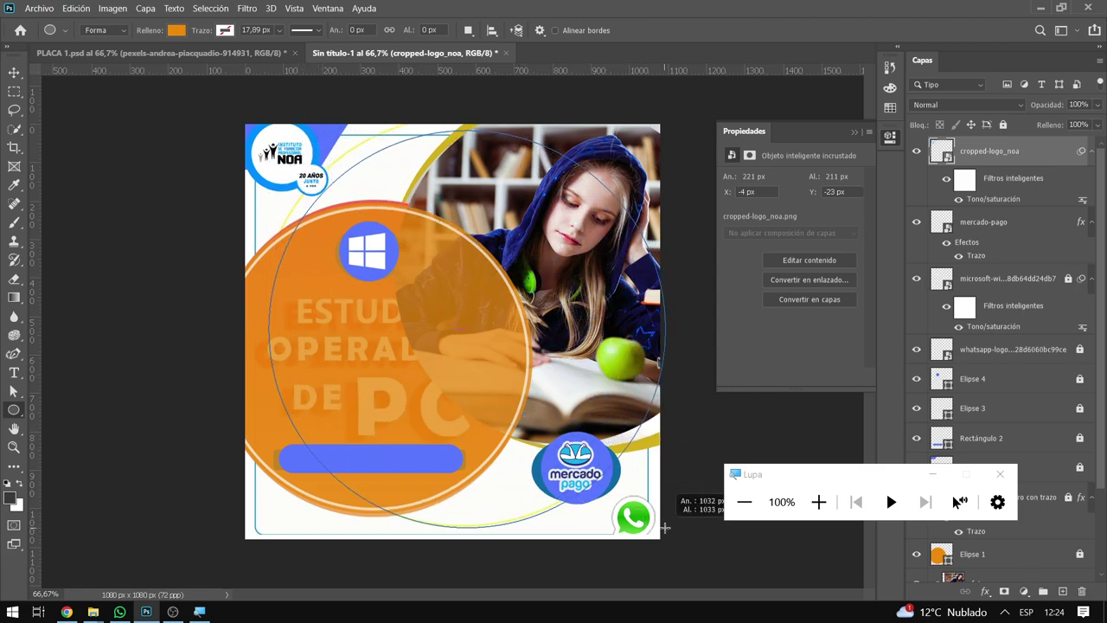
left_click_drag(672, 521, 662, 527)
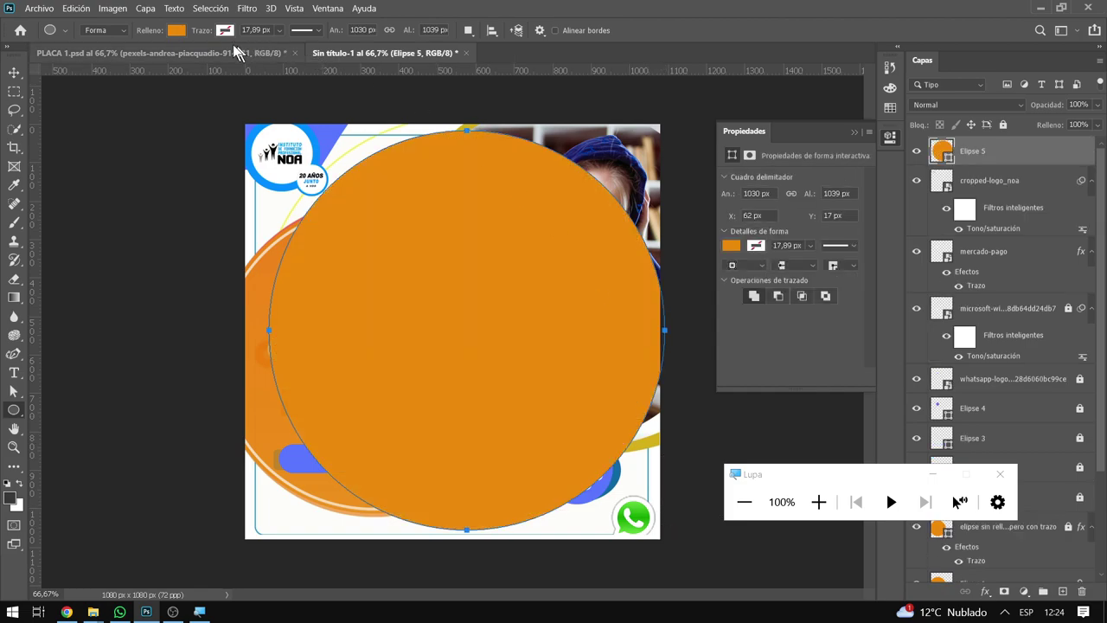
left_click(178, 32)
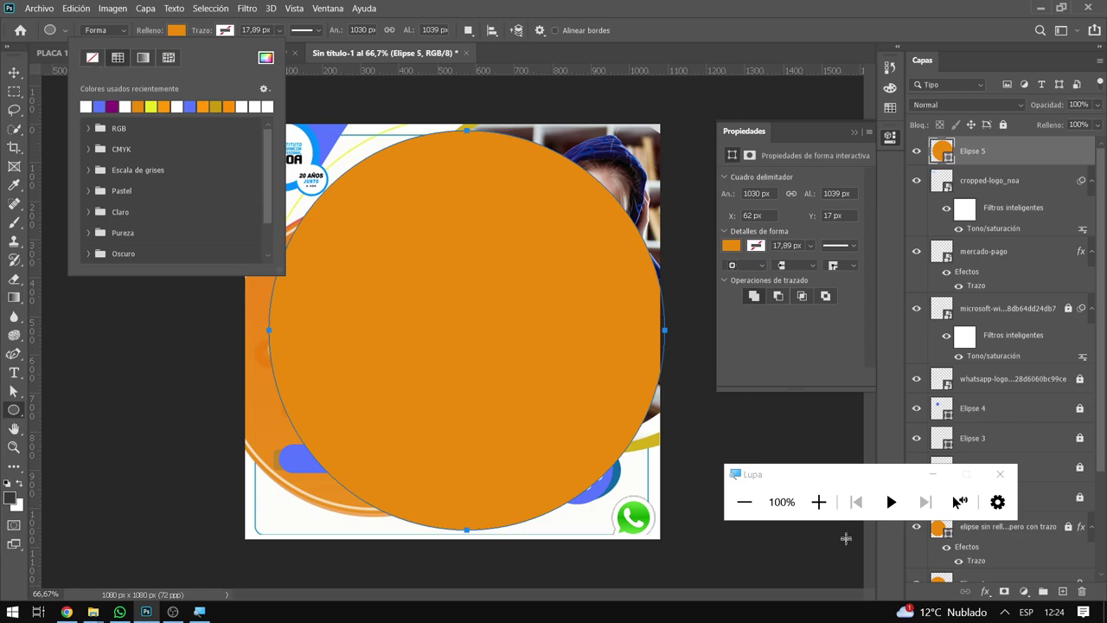
left_click(818, 502)
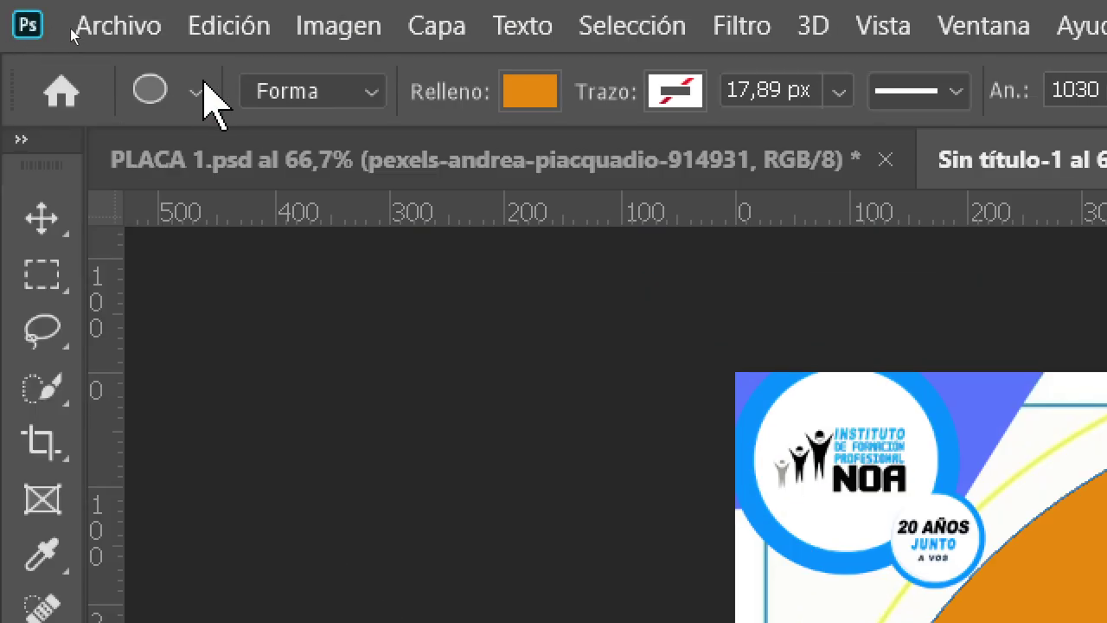
Give the circle no fill and a yellow 8,28 px stroke
left_click(526, 92)
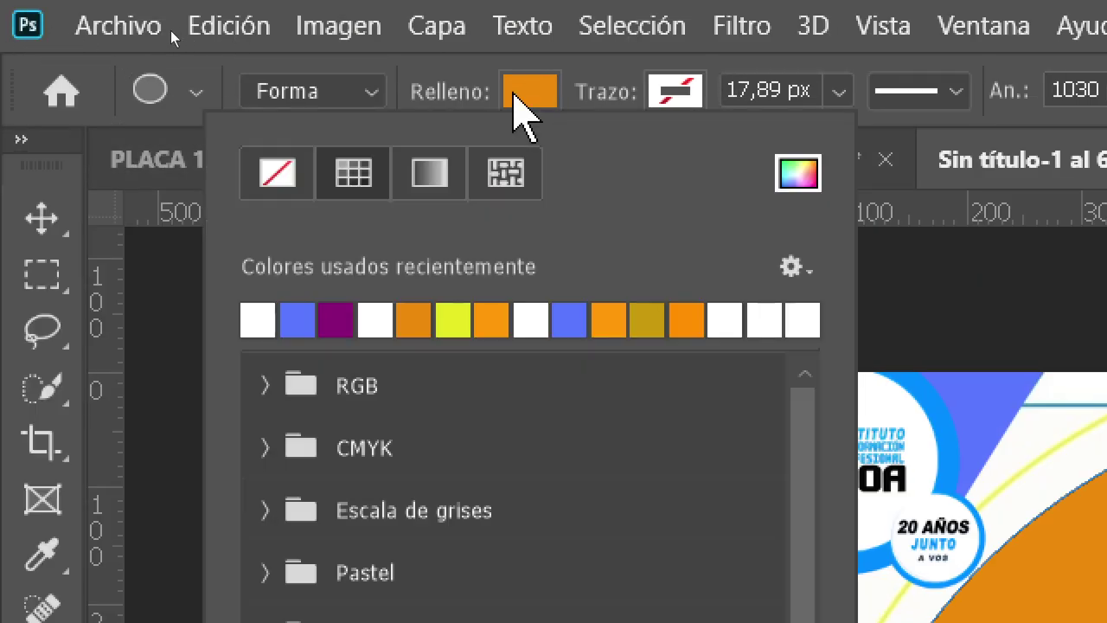
left_click(286, 173)
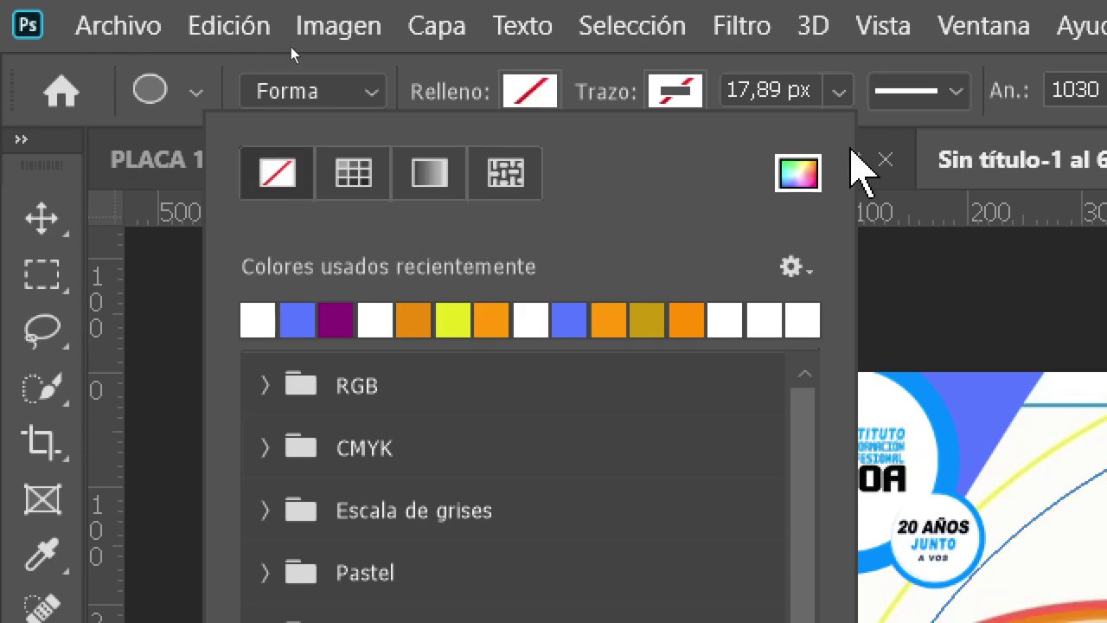
left_click(675, 92)
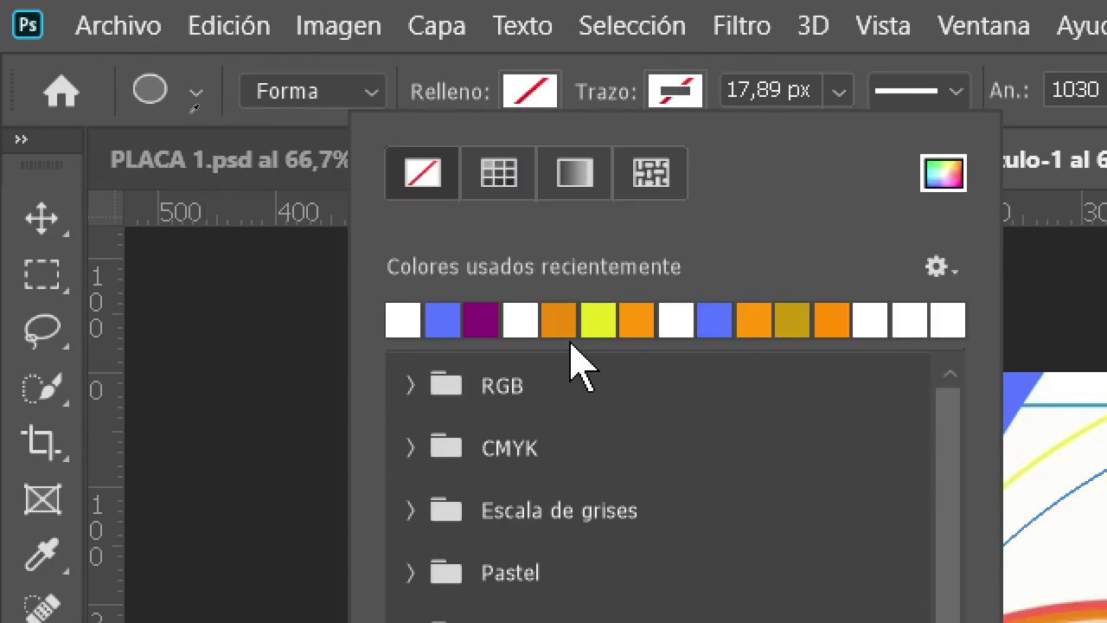
left_click(598, 320)
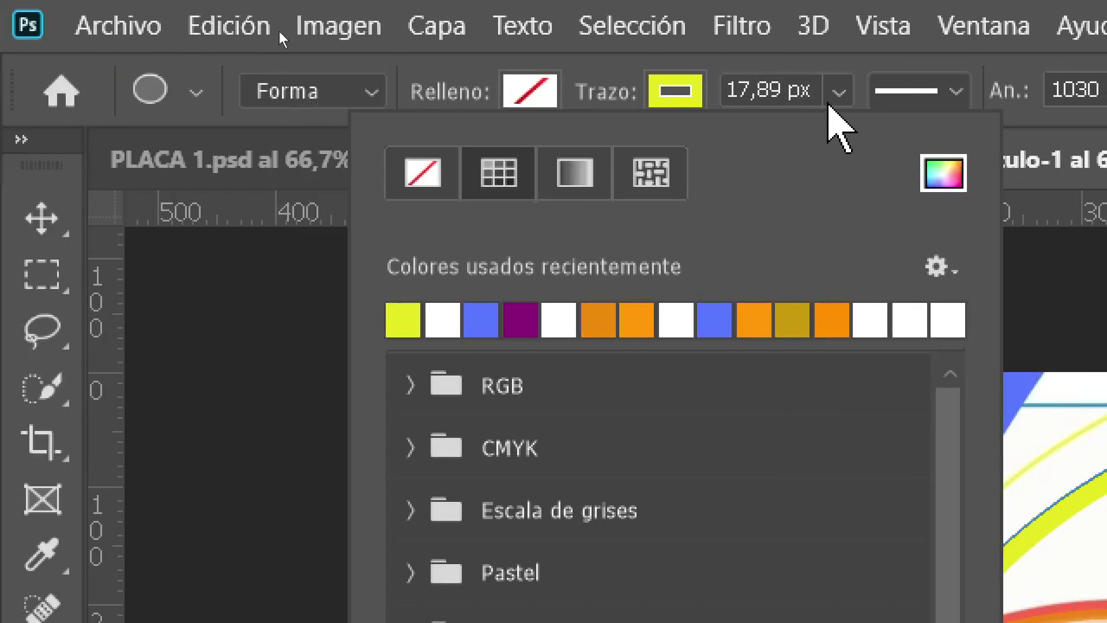
left_click(838, 90)
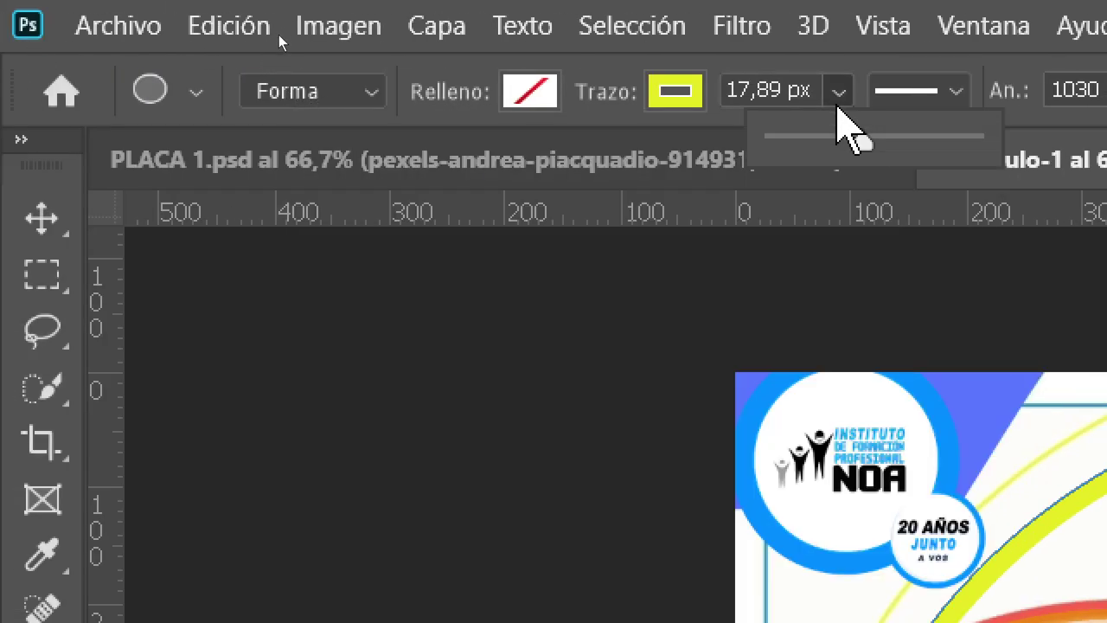
left_click_drag(859, 141, 835, 141)
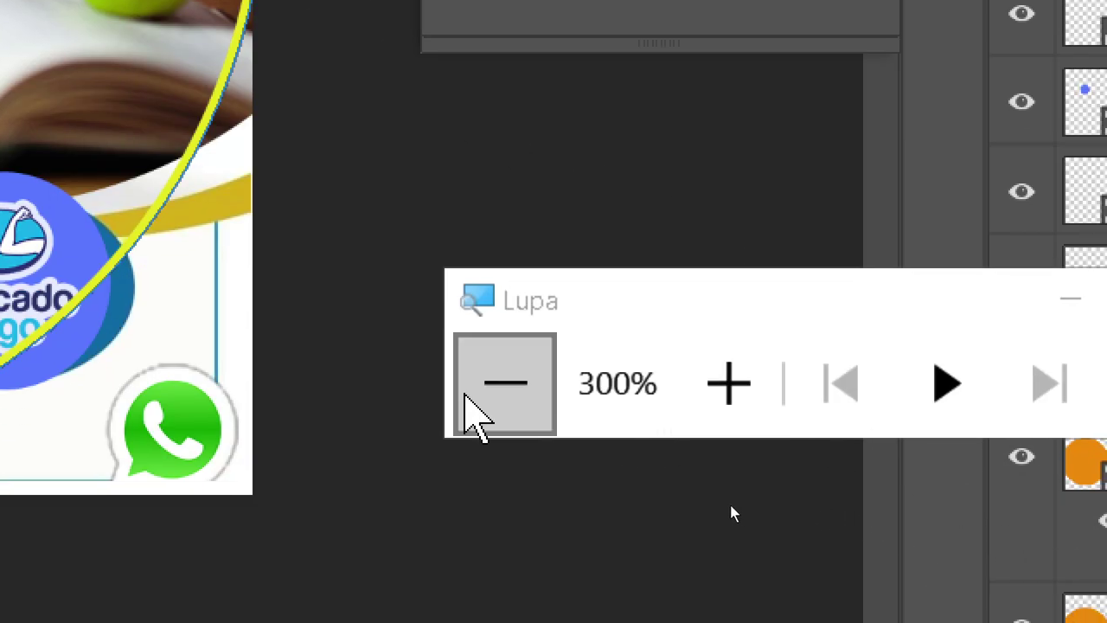
left_click(467, 398)
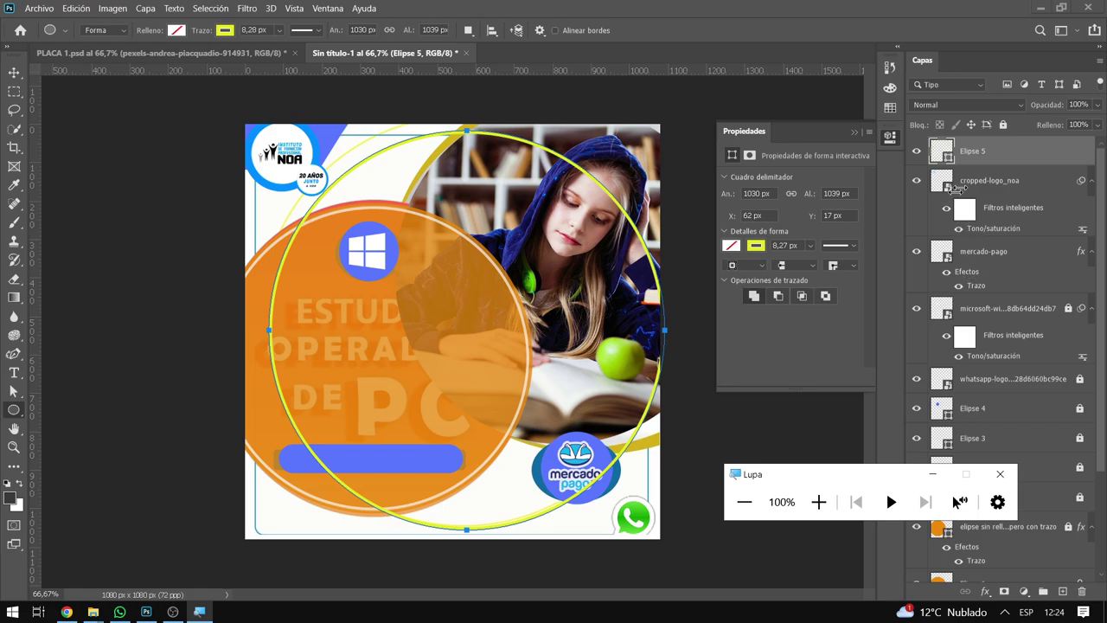
Set the ring to 77% opacity and move Elipse 5 just above layer 223
left_click(1096, 105)
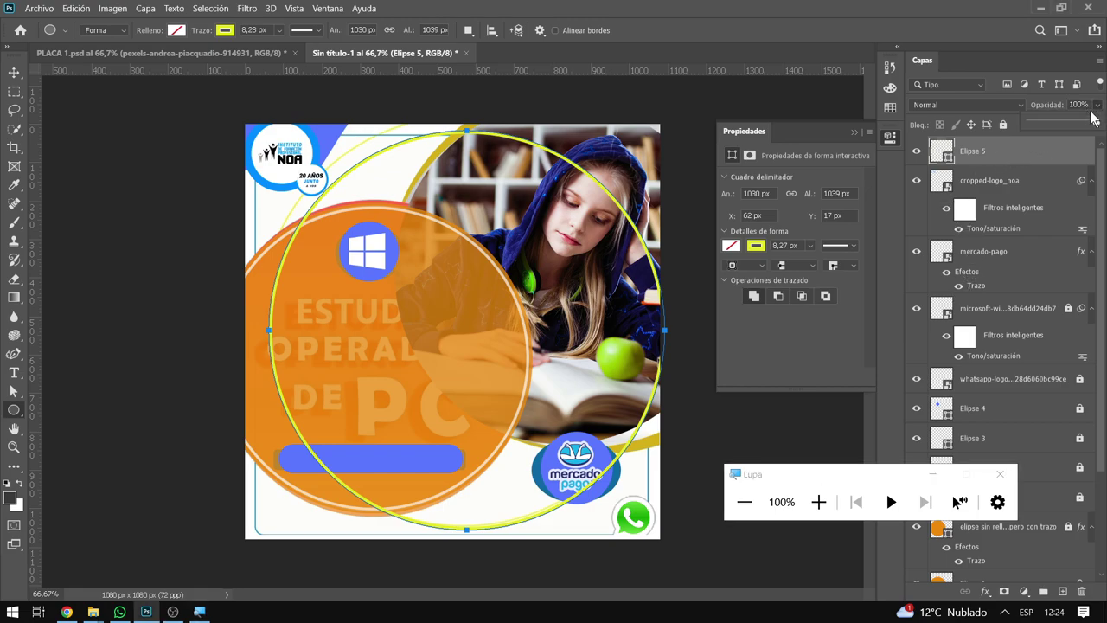
left_click_drag(1095, 122, 1084, 125)
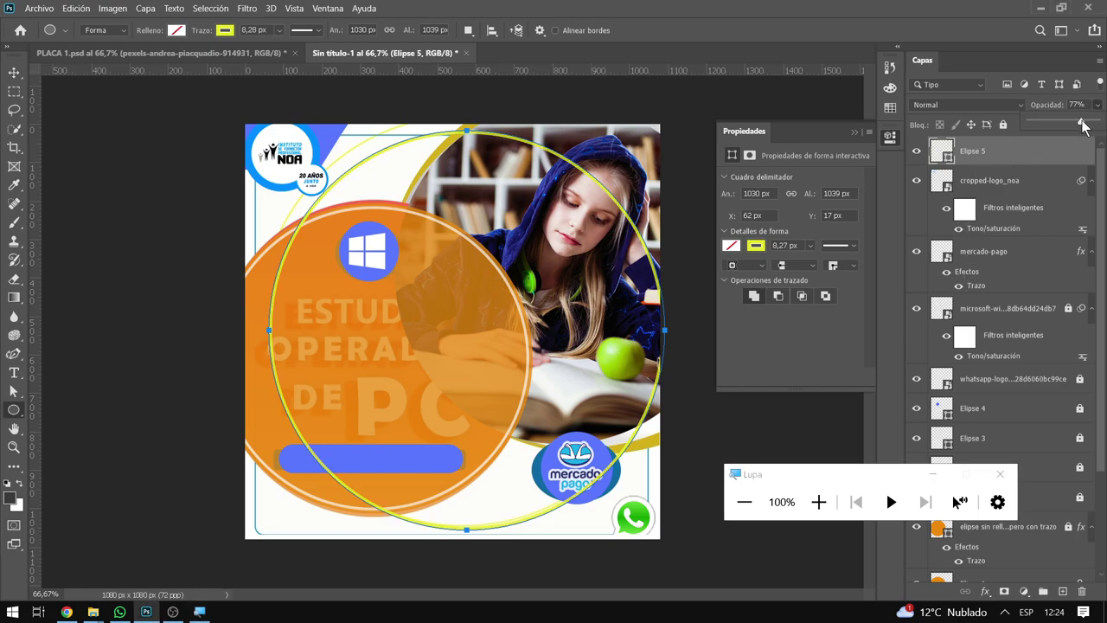
left_click_drag(793, 482, 692, 86)
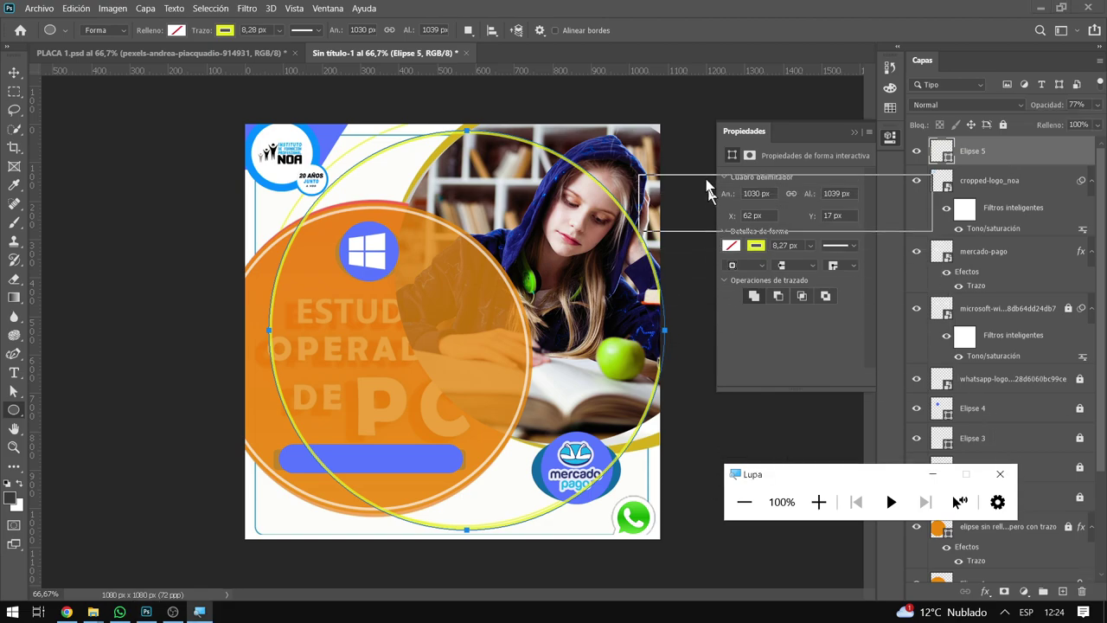
left_click(995, 157)
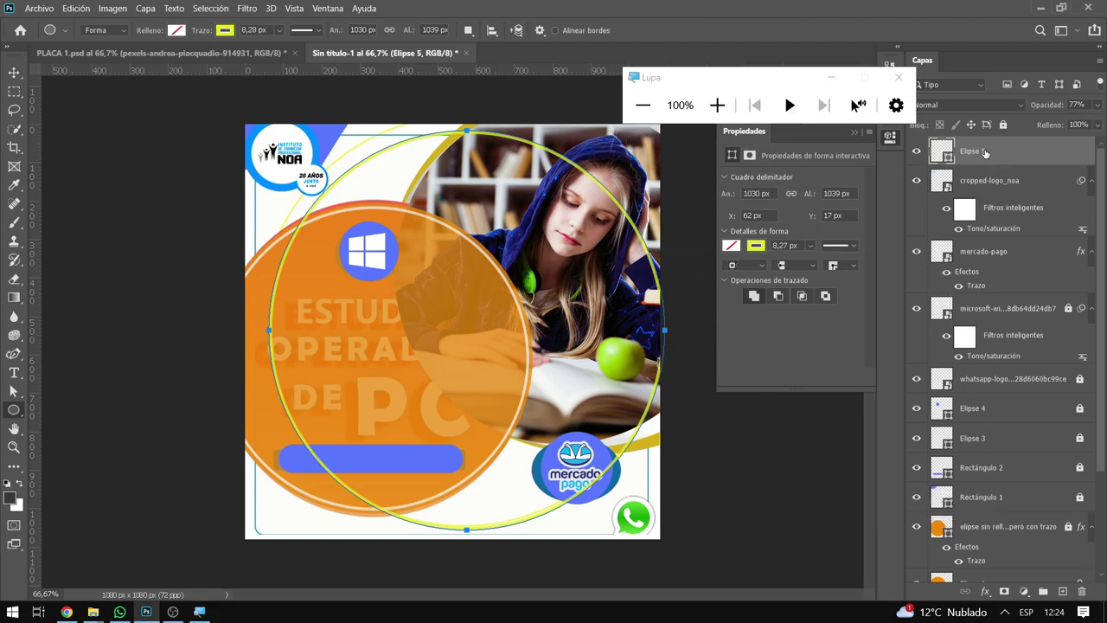
scroll(1021, 580, "down", 2)
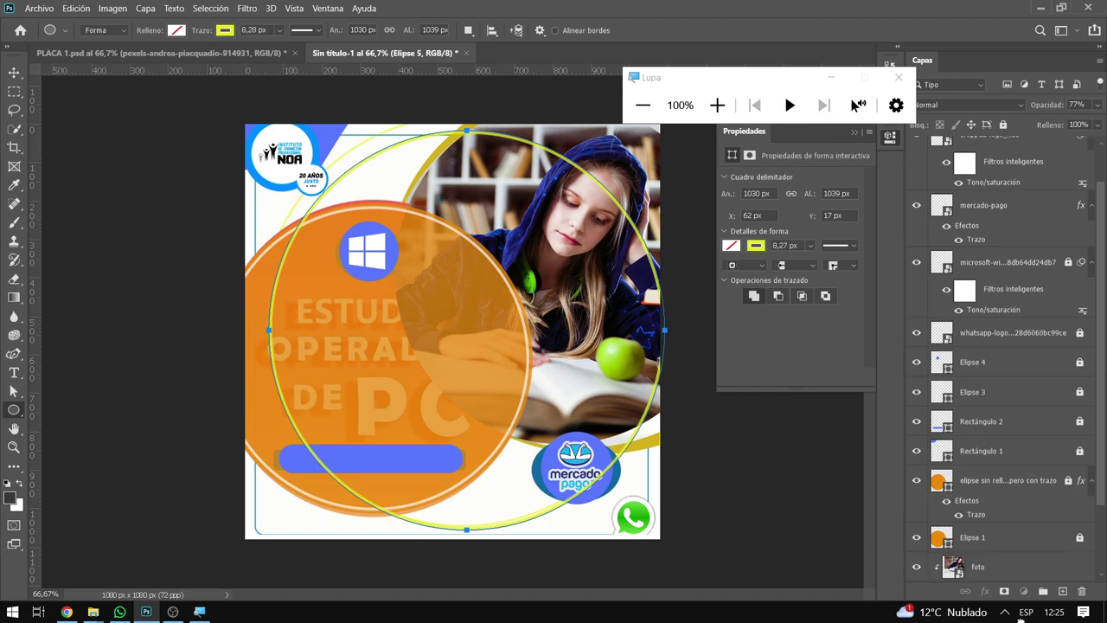
scroll(999, 569, "down", 3)
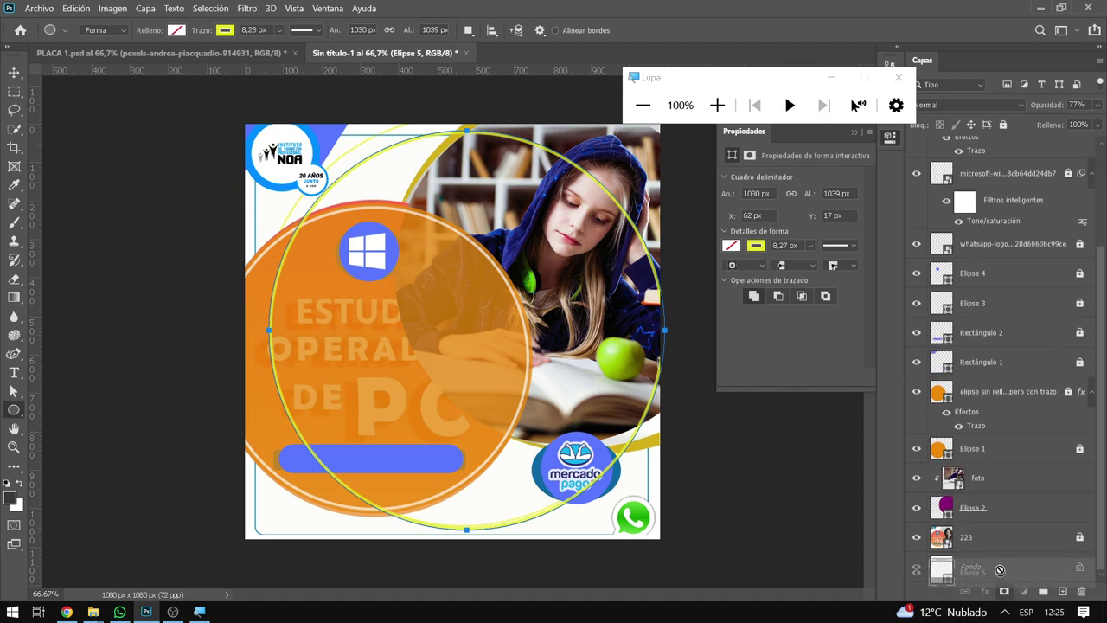
left_click_drag(1000, 570, 1002, 523)
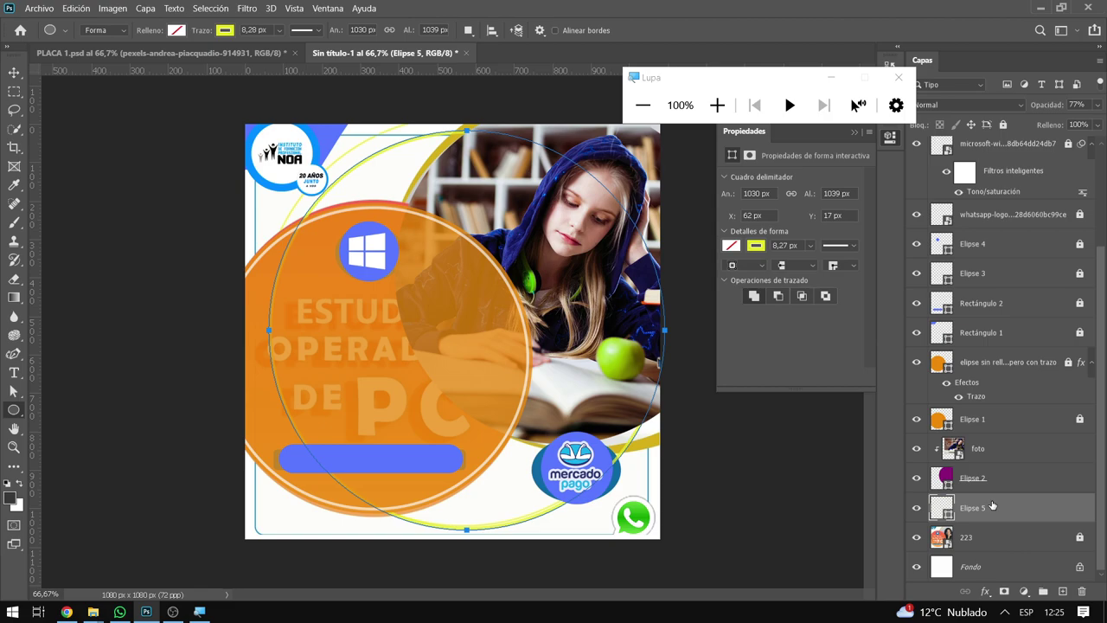
Nudge the yellow ring up, enlarge it slightly, and commit, converting the shape to a normal path
key("ctrl+t")
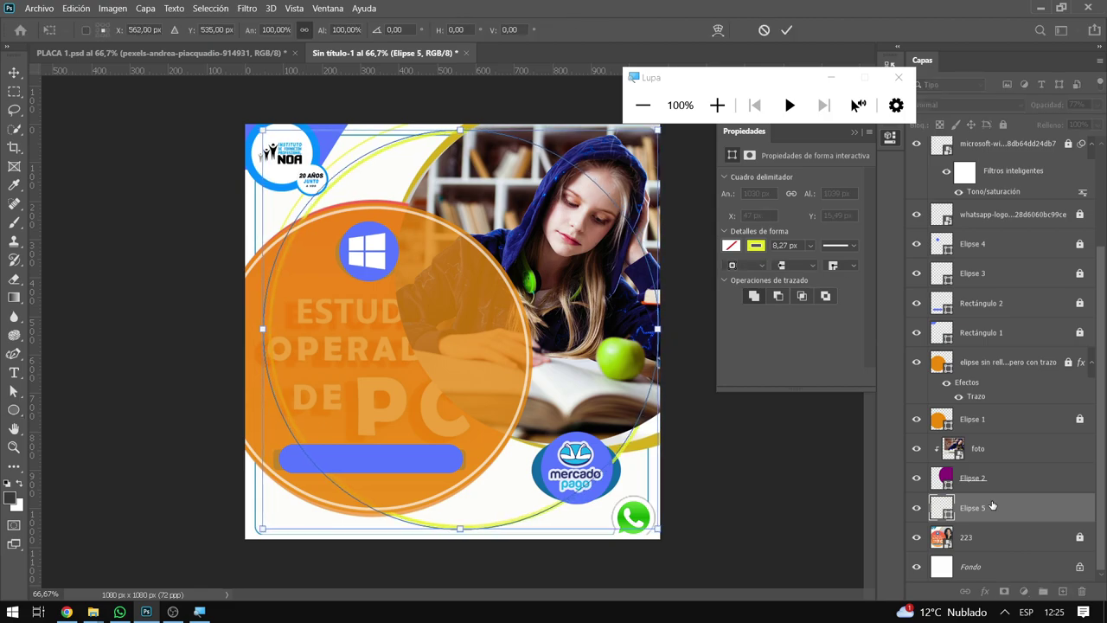
key("shift+Up")
key("Left")
key("Left")
key("Left")
key("Up")
key("Up")
key("Up")
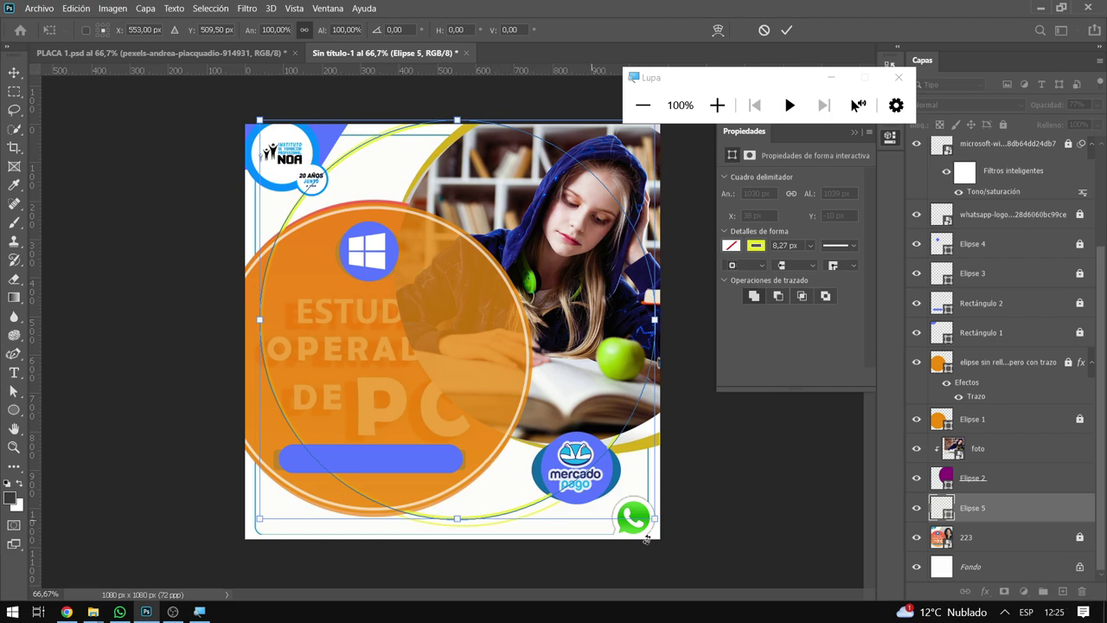
left_click_drag(657, 520, 662, 531)
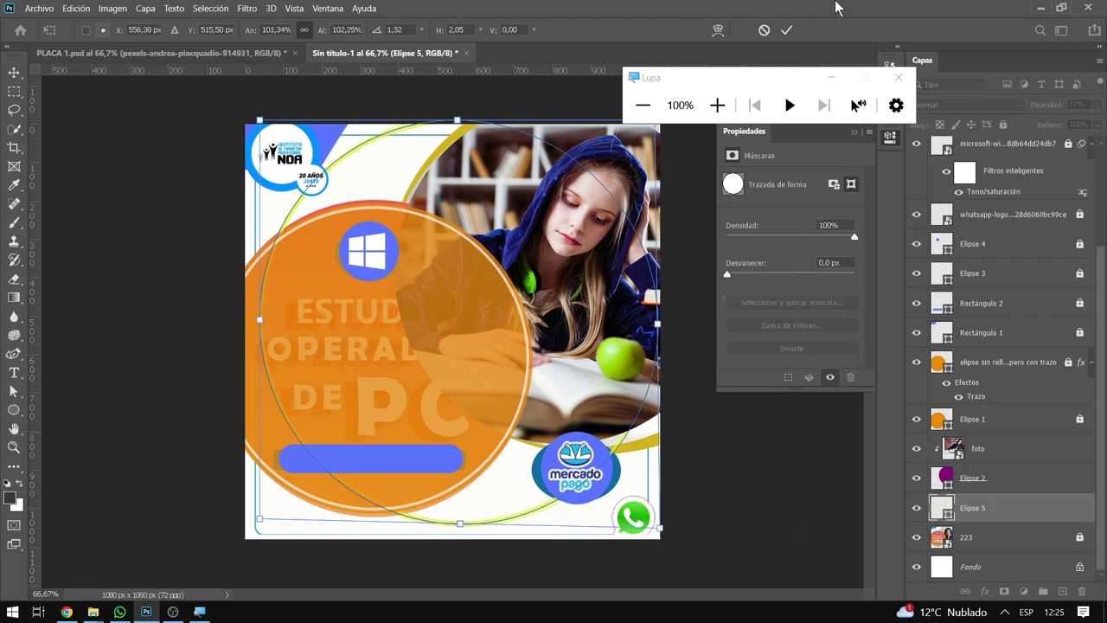
left_click(784, 30)
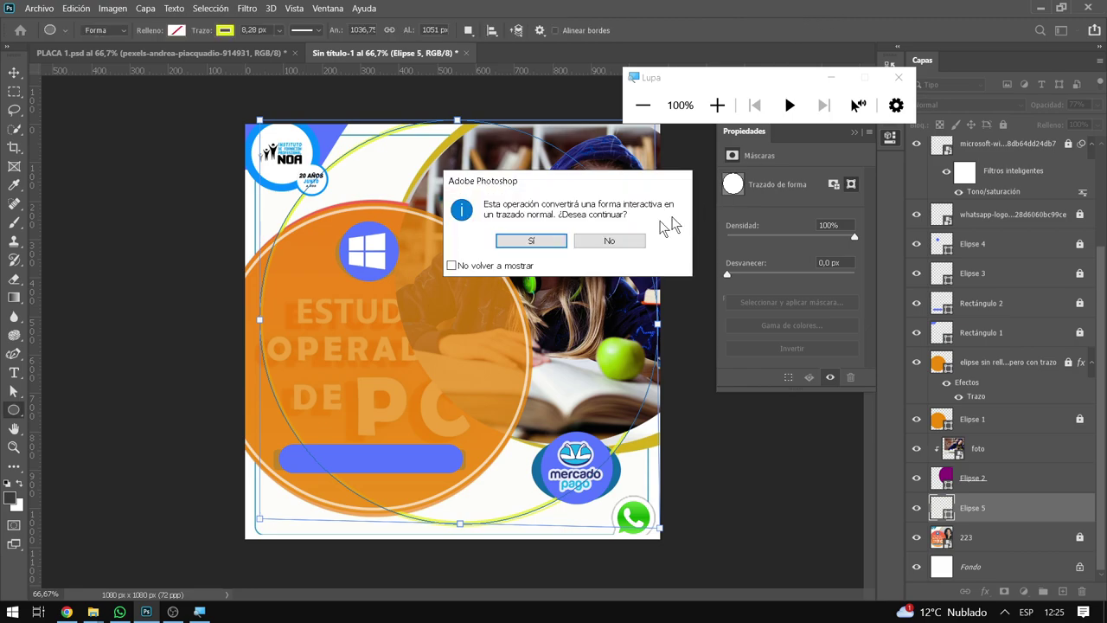
left_click(530, 240)
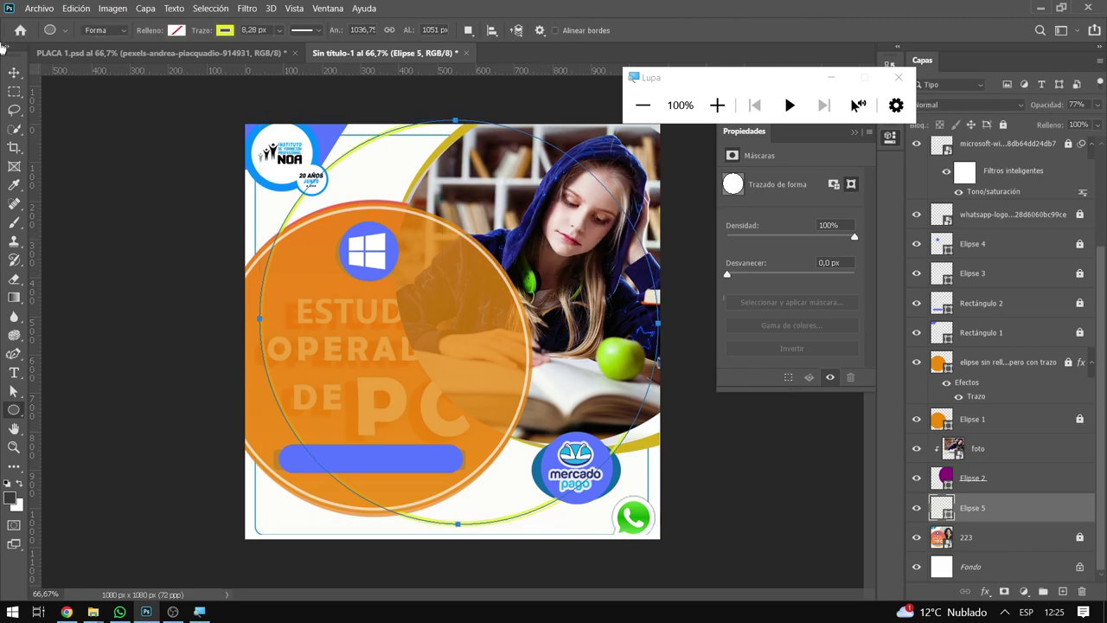
With the Move tool, check the 223, Elipse 5 and cropped-logo_noa layers, then switch to Chrome
left_click(14, 71)
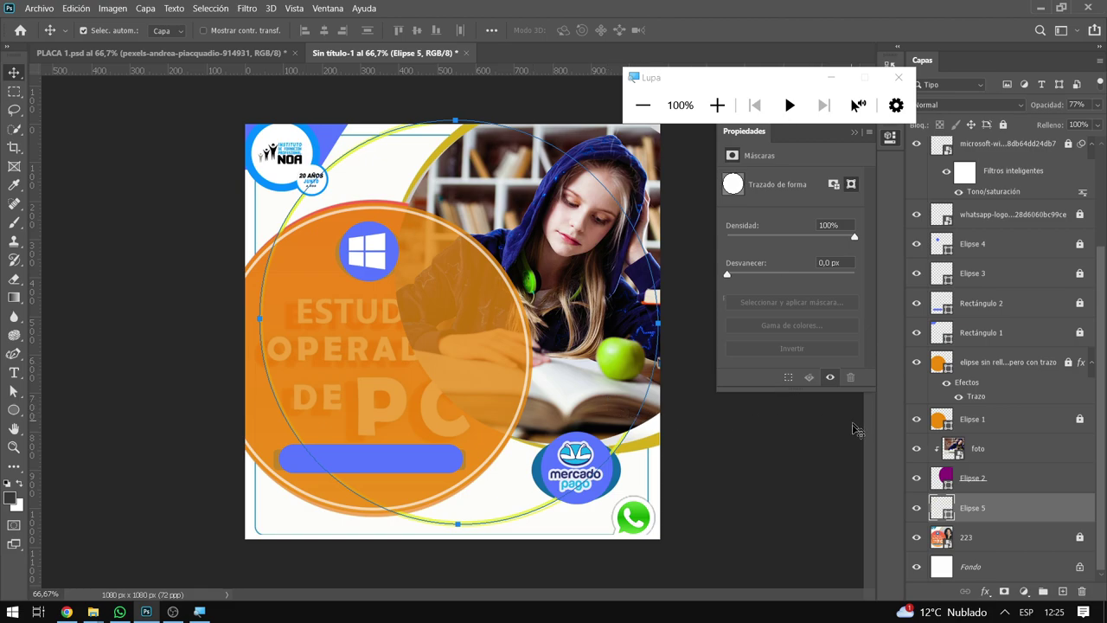
left_click(1015, 532)
left_click(1018, 514)
scroll(1003, 502, "up", 3)
scroll(999, 527, "down", 3)
scroll(985, 512, "up", 3)
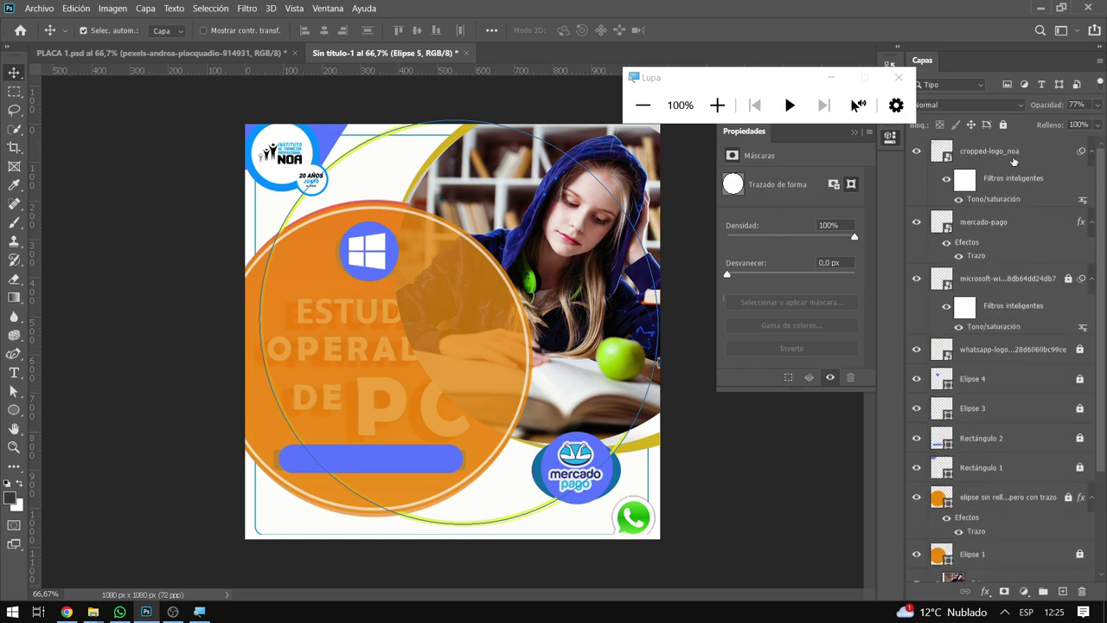
left_click(1012, 156)
scroll(1004, 286, "down", 3)
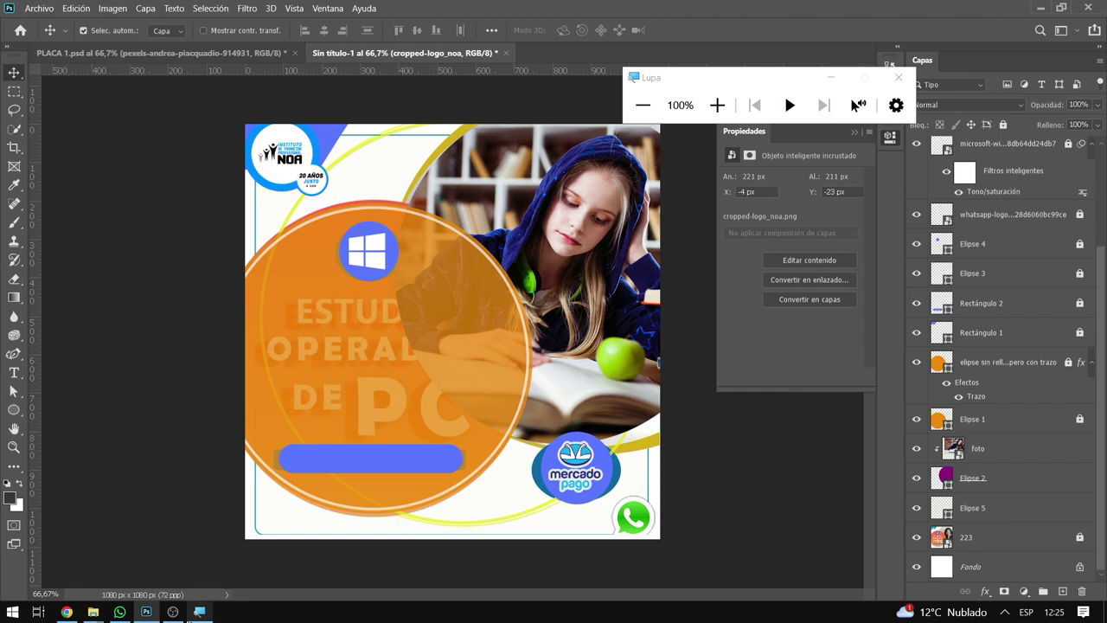
left_click(66, 612)
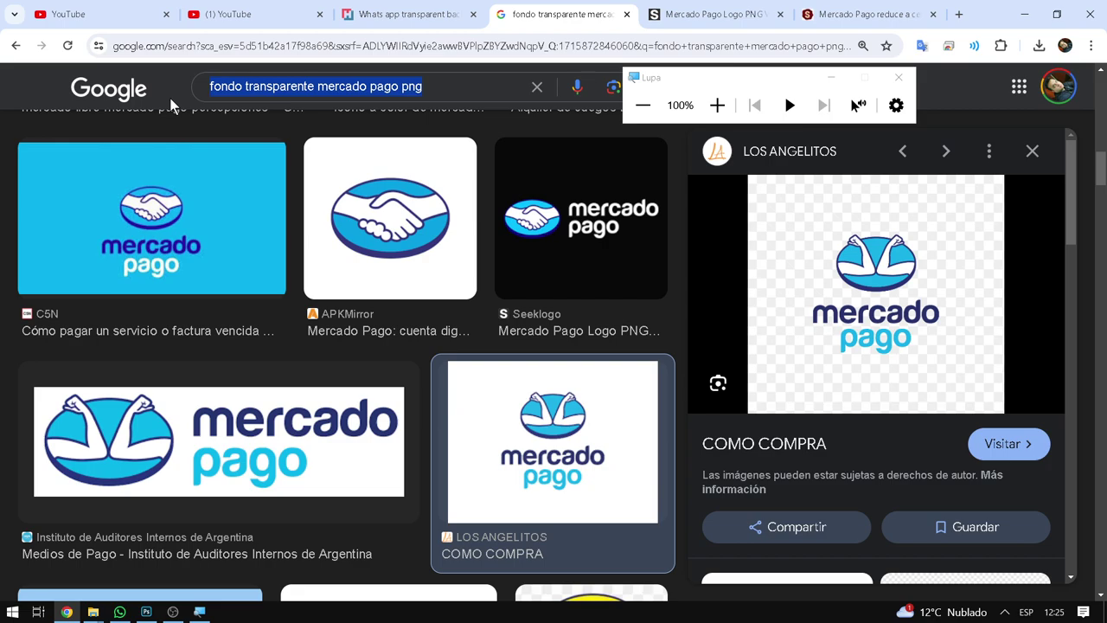
Search Google Images for 'tecla shift', then return to the Photoshop poster
key("ctrl+a")
type("tevc")
key("BackSpace")
key("BackSpace")
type("c")
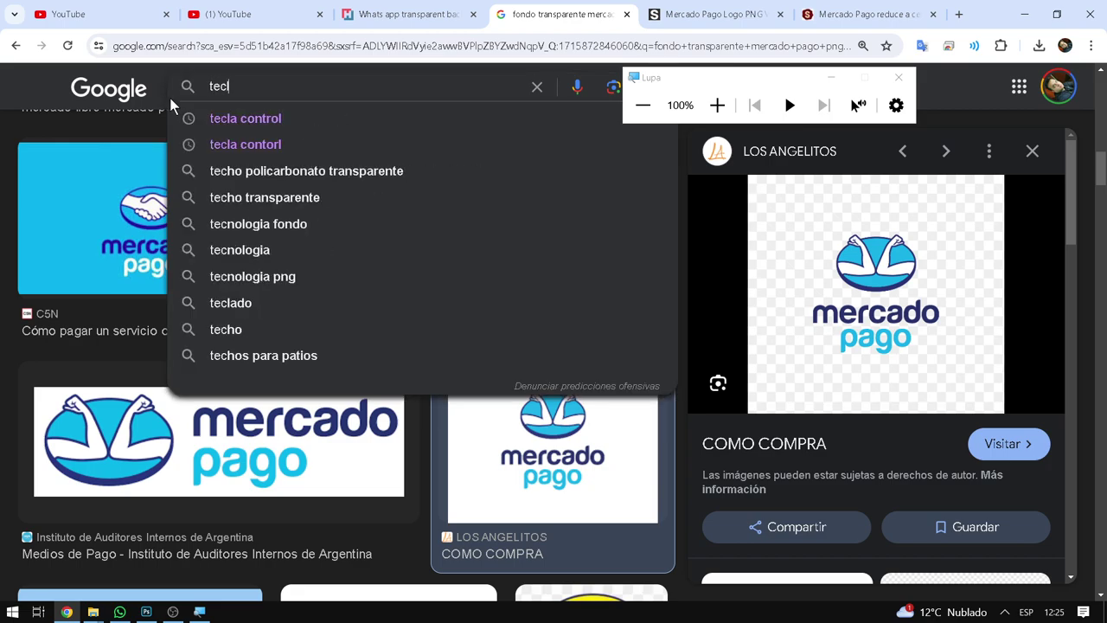
type("la shift")
key("Return")
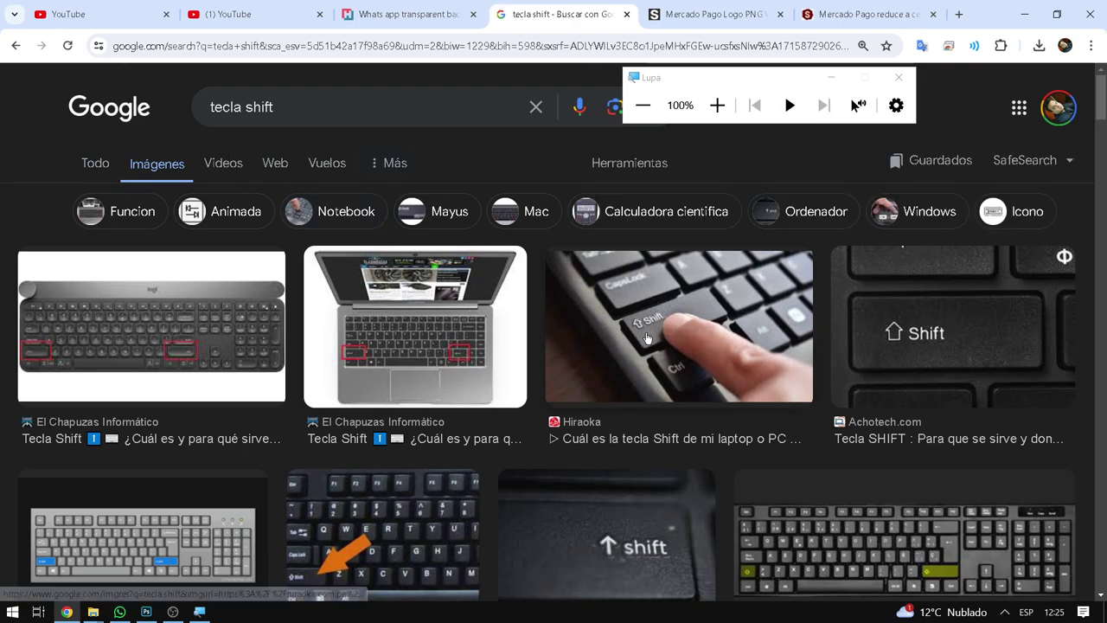
scroll(458, 319, "down", 2)
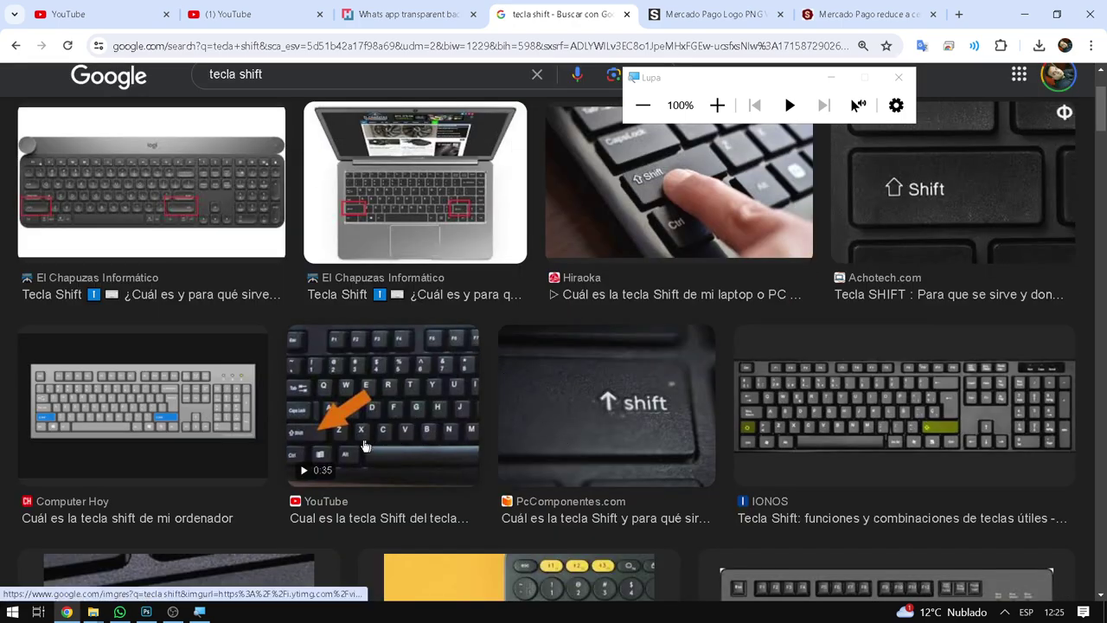
left_click(146, 611)
scroll(951, 208, "up", 3)
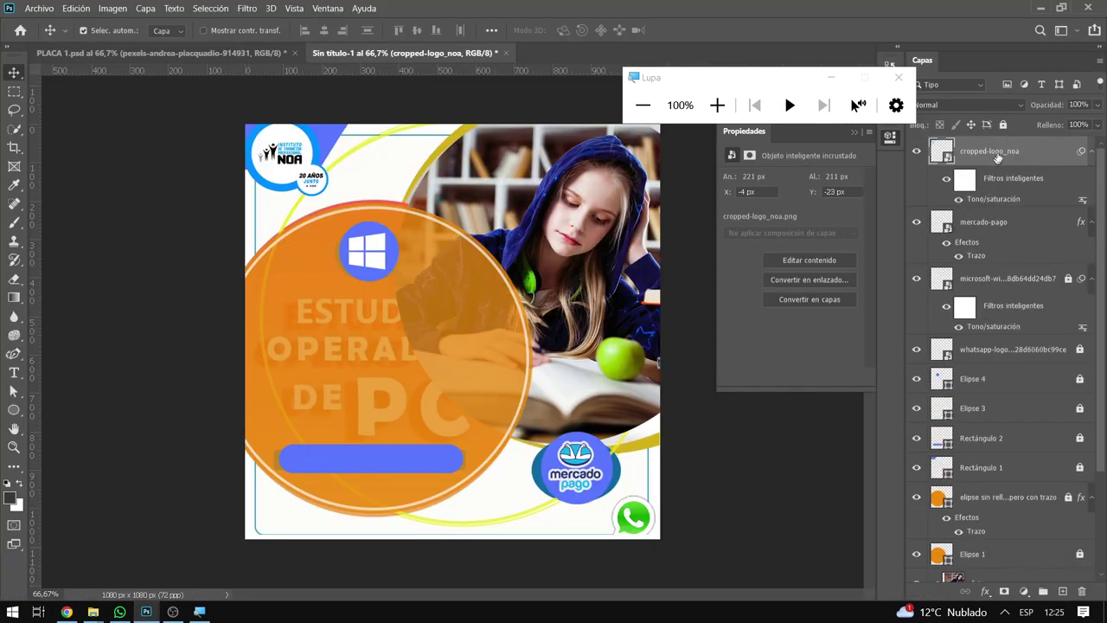
Group the layers from whatsapp-logo down to Elipse 5 into Grupo 1
scroll(998, 278, "down", 3)
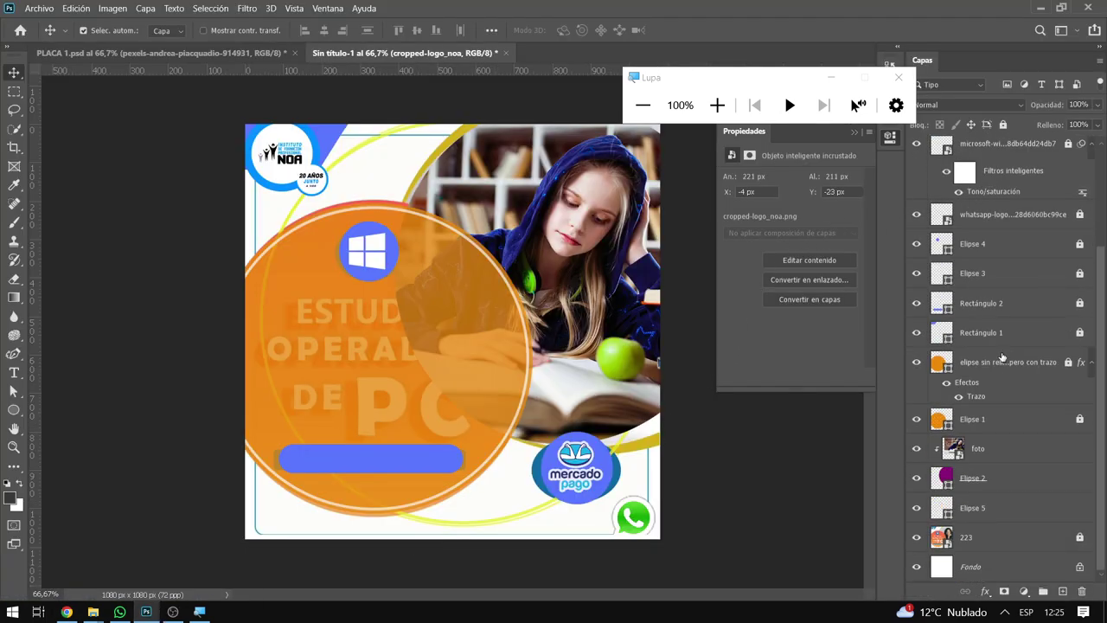
left_click(982, 509, "shift")
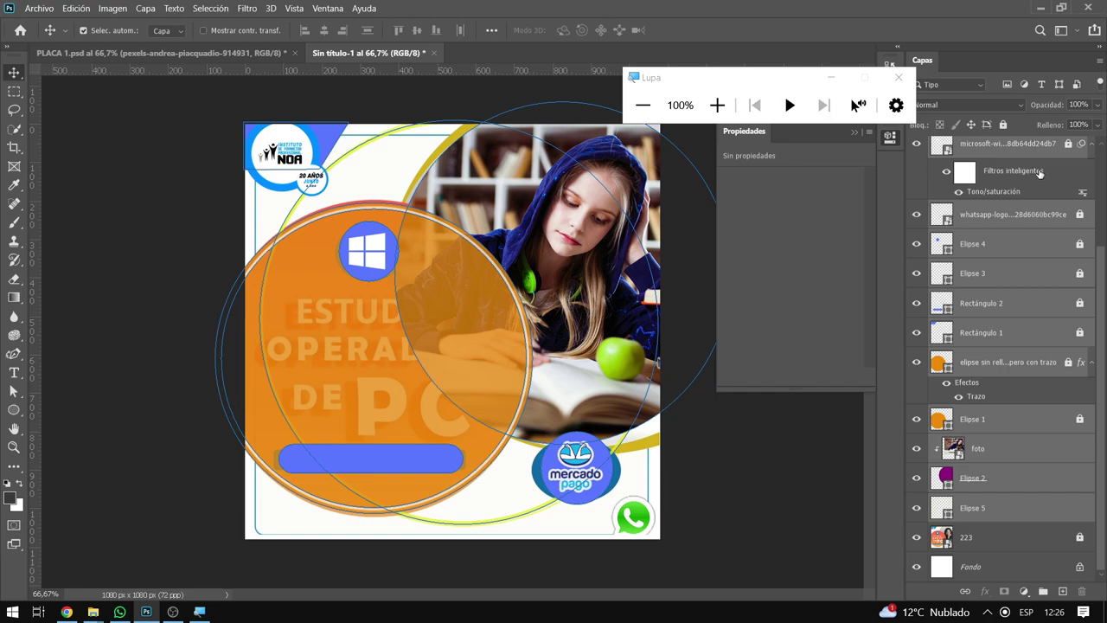
left_click(145, 8)
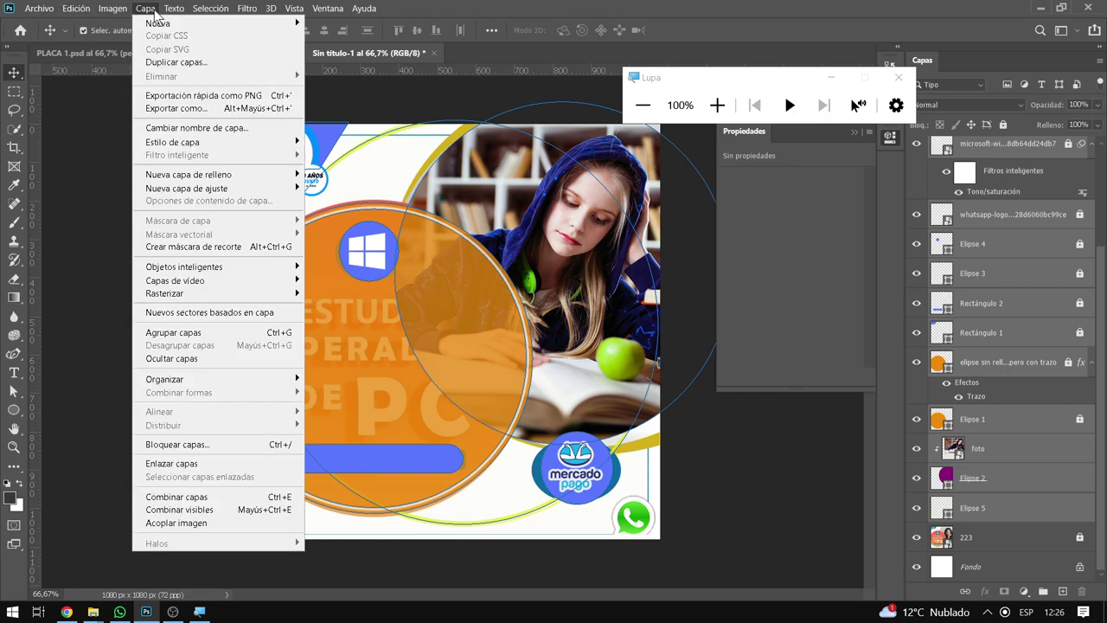
left_click(202, 334)
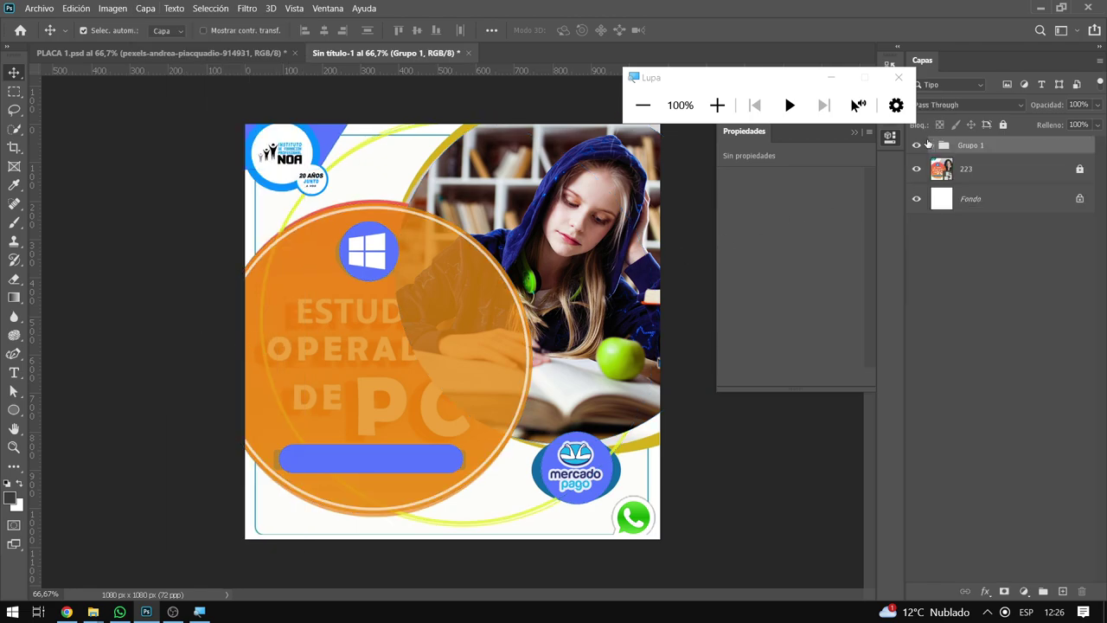
Toggle Grupo 1's visibility to compare it with the 223 poster, then expand the group
left_click(921, 145)
left_click(921, 147)
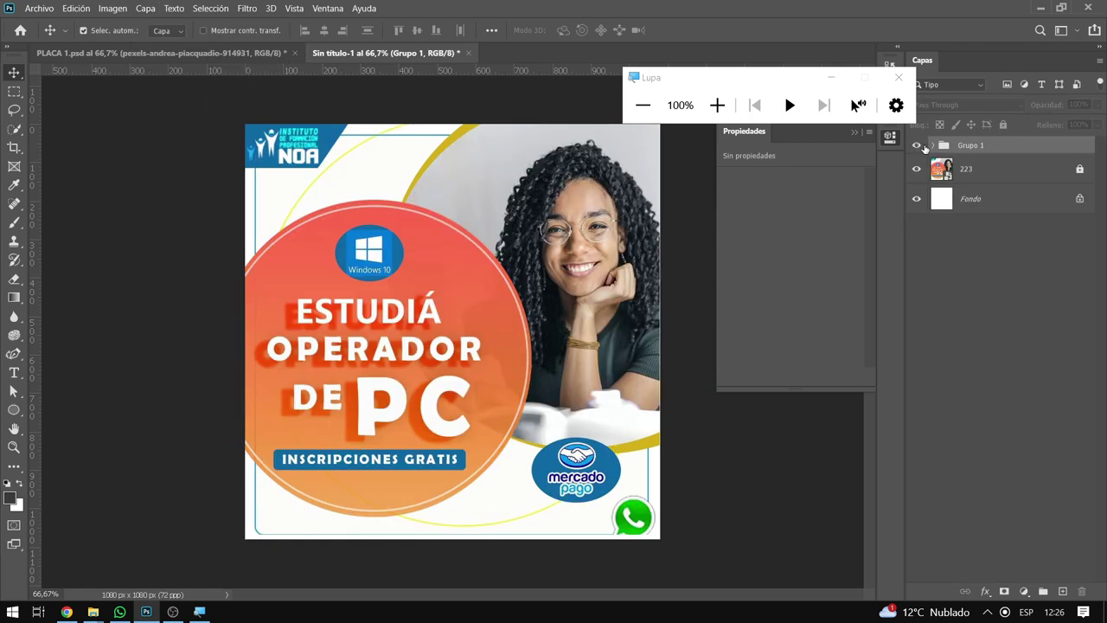
left_click(922, 146)
left_click(922, 146)
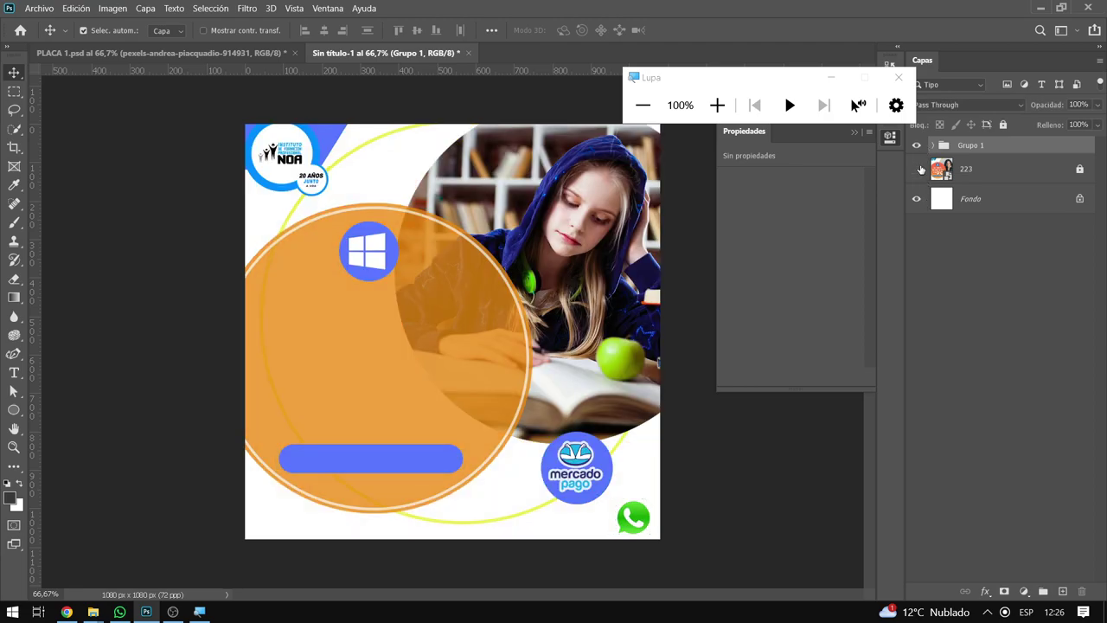
left_click(922, 148)
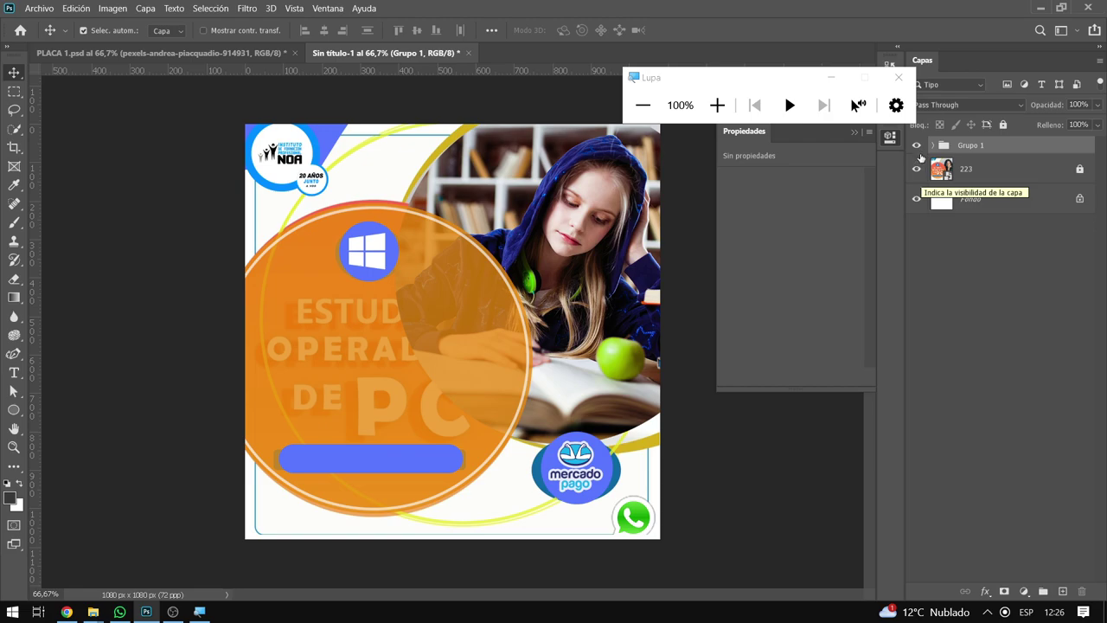
left_click(919, 147)
left_click(919, 147)
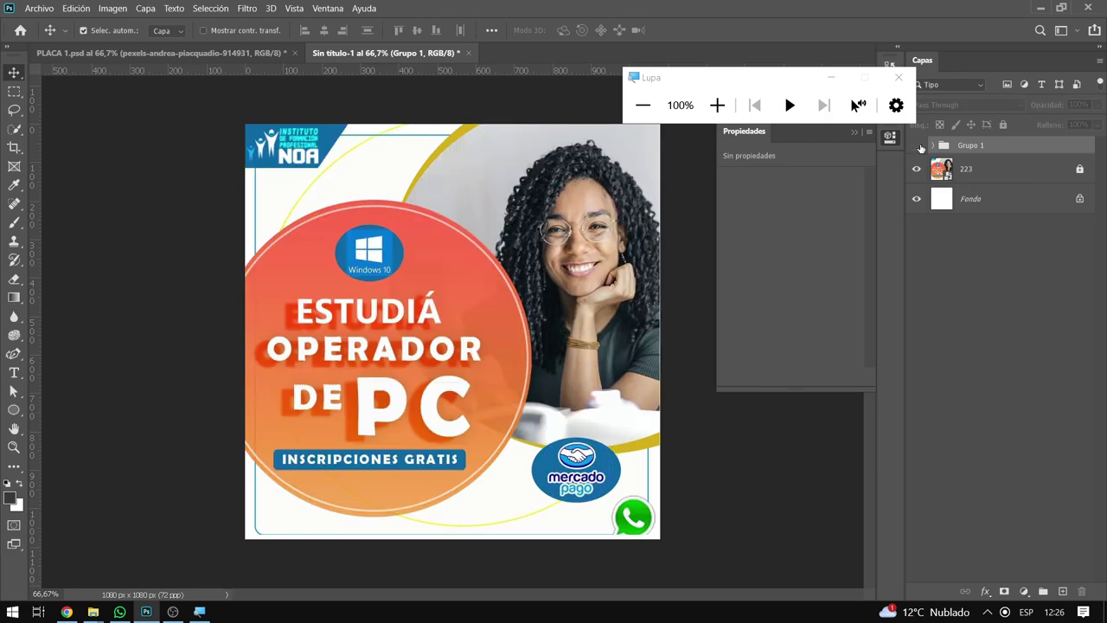
left_click(919, 147)
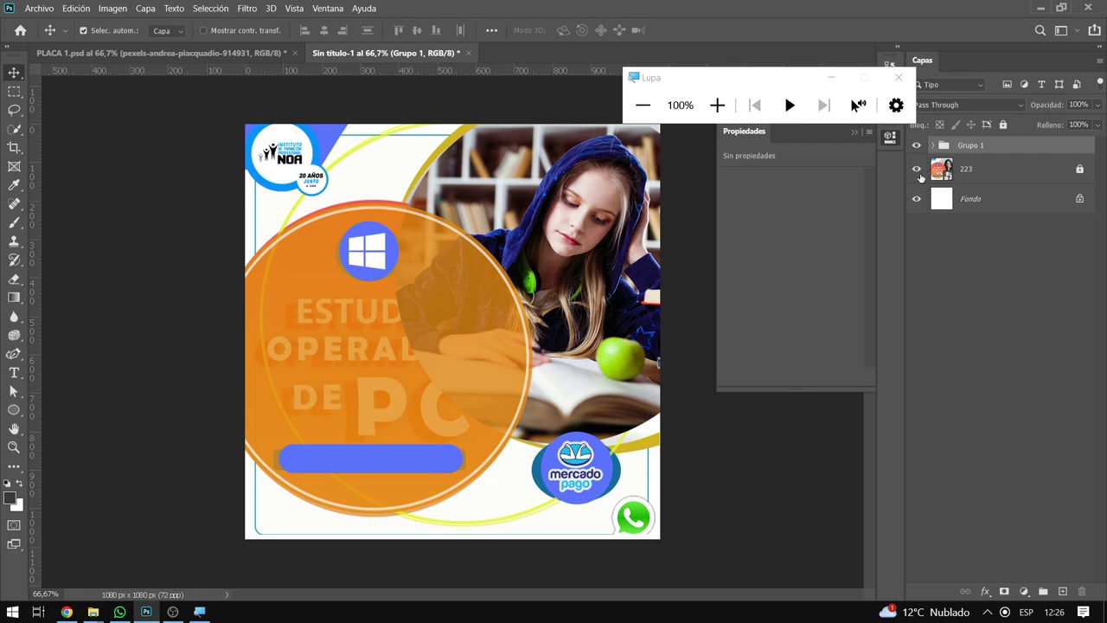
left_click(934, 145)
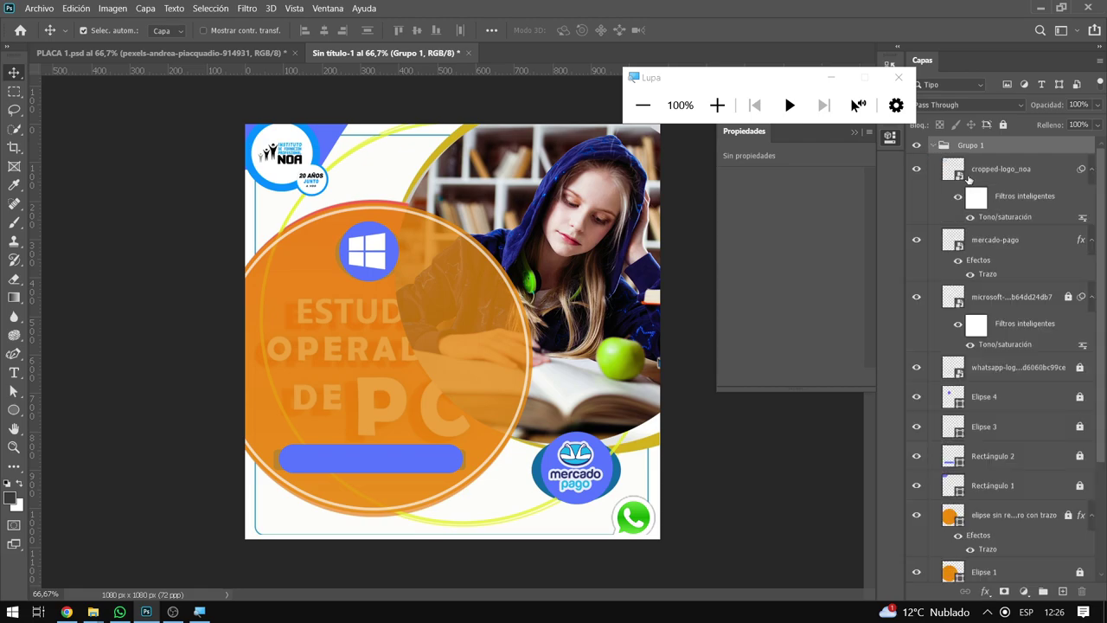
Draw an 865×817 px ellipse over the photo with no fill and an orange outline
left_click(984, 170)
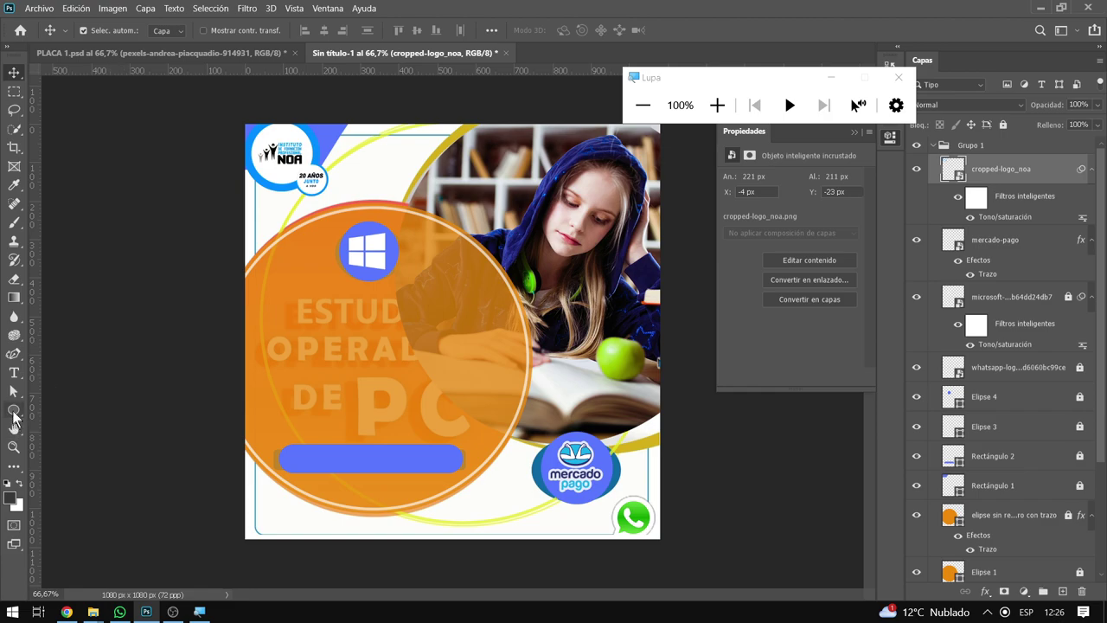
left_click(14, 409)
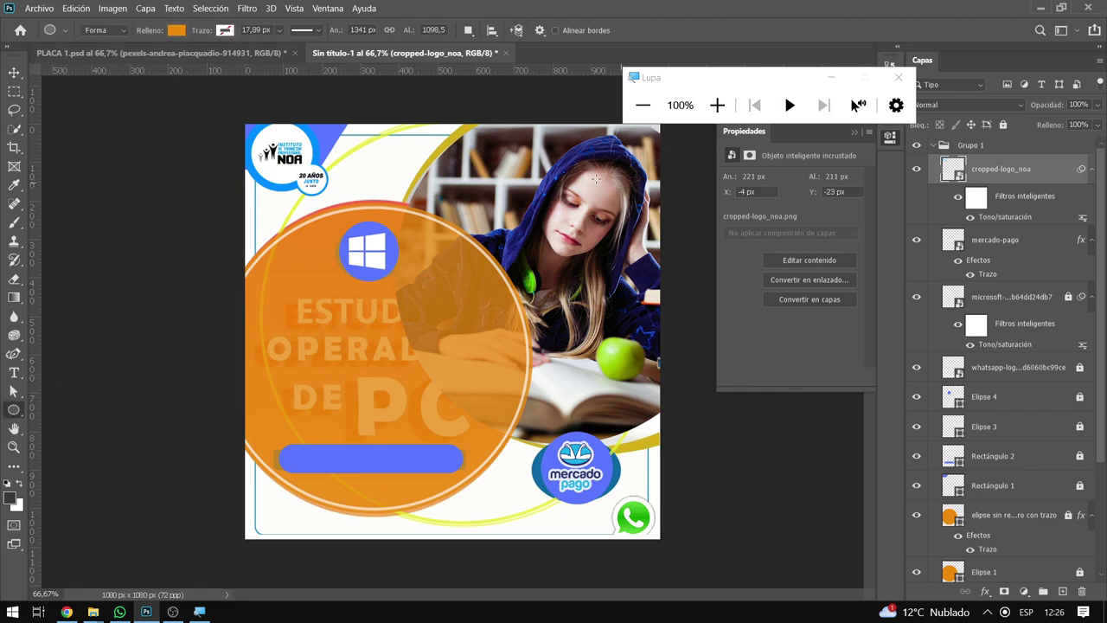
left_click_drag(427, 133, 725, 459)
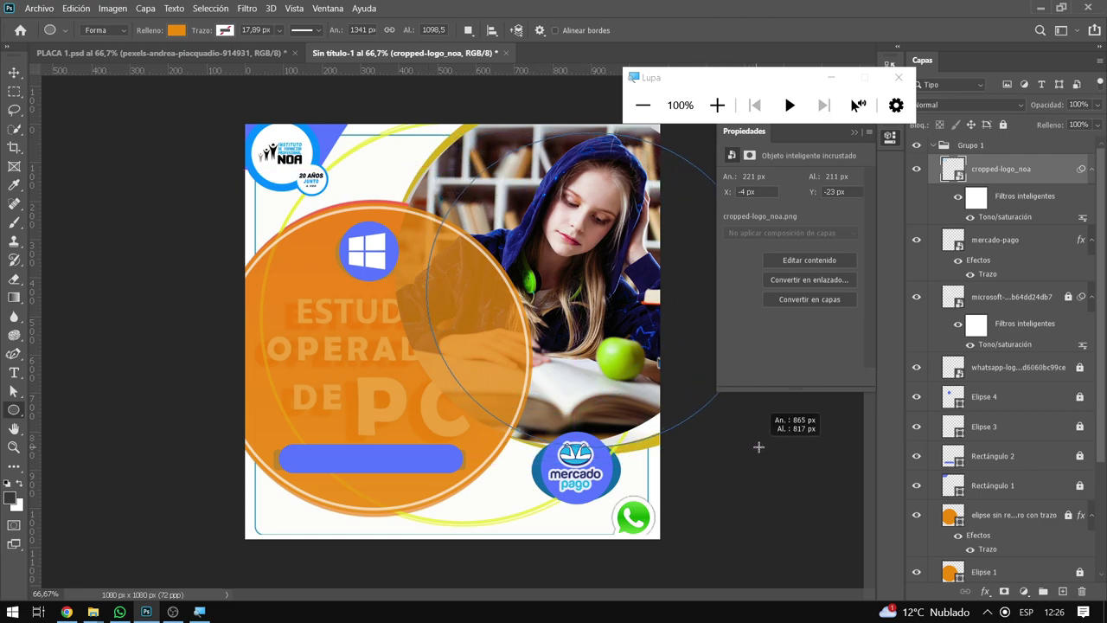
left_click_drag(725, 458, 758, 447)
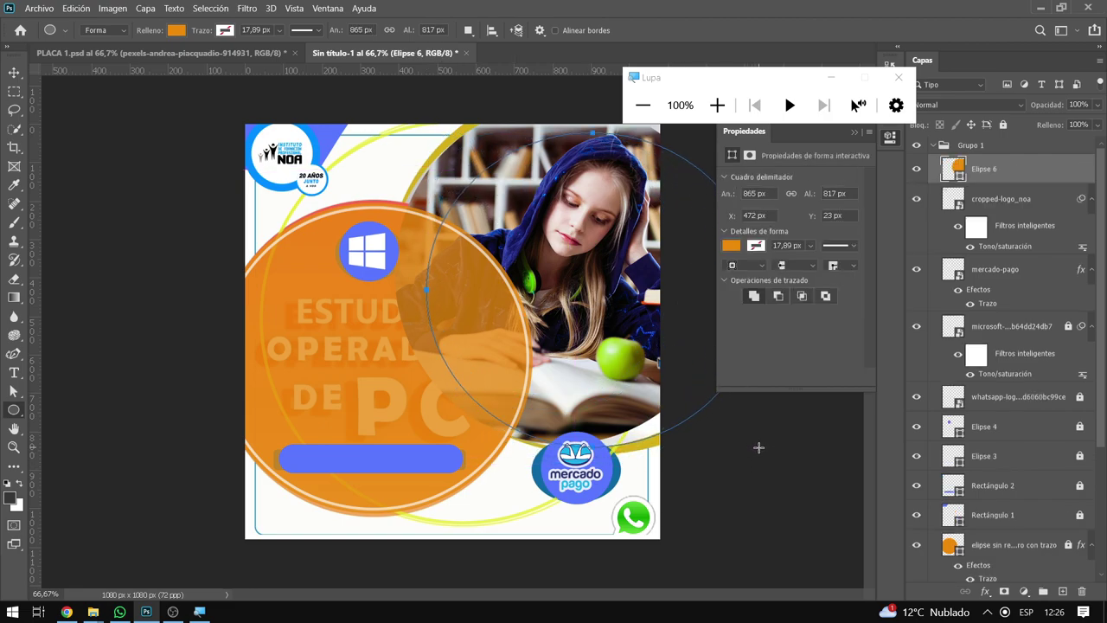
left_click(179, 32)
left_click(92, 57)
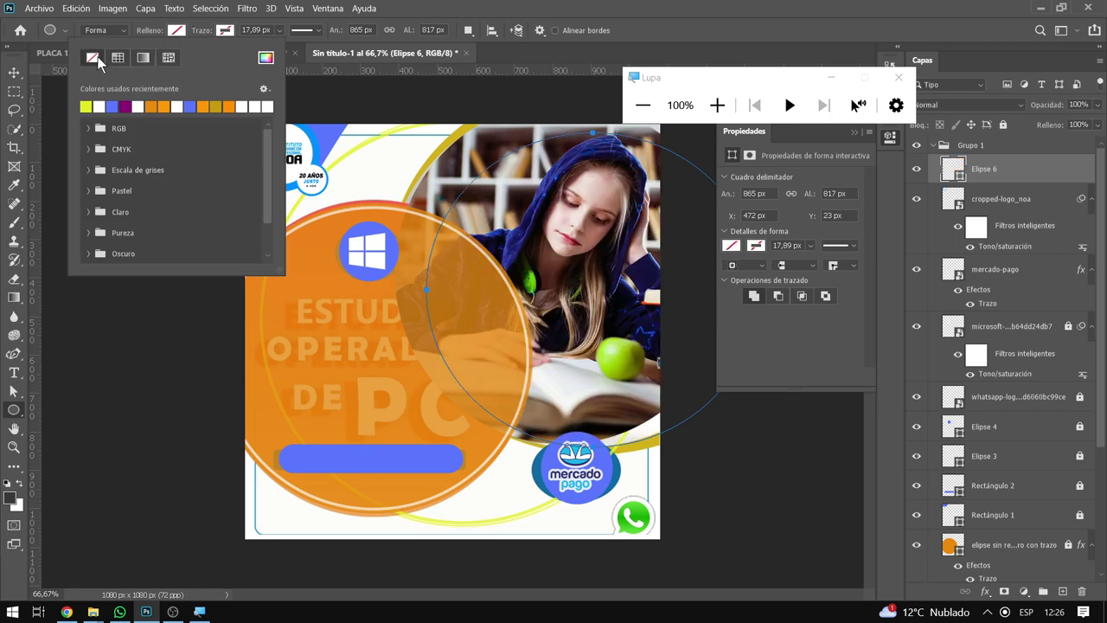
left_click(223, 32)
left_click(211, 106)
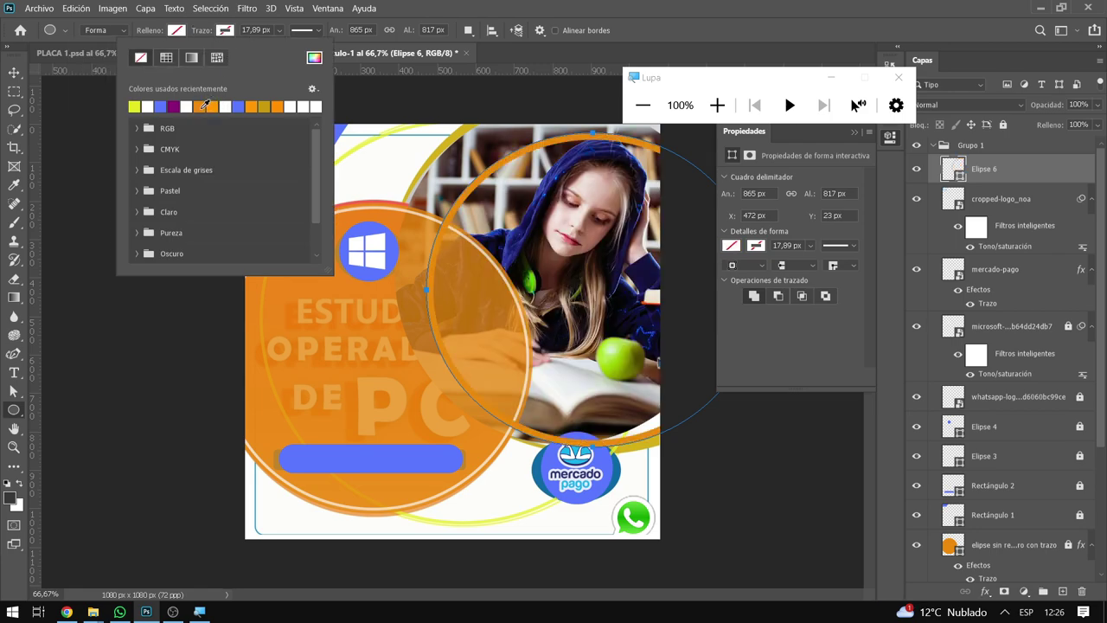
left_click(14, 72)
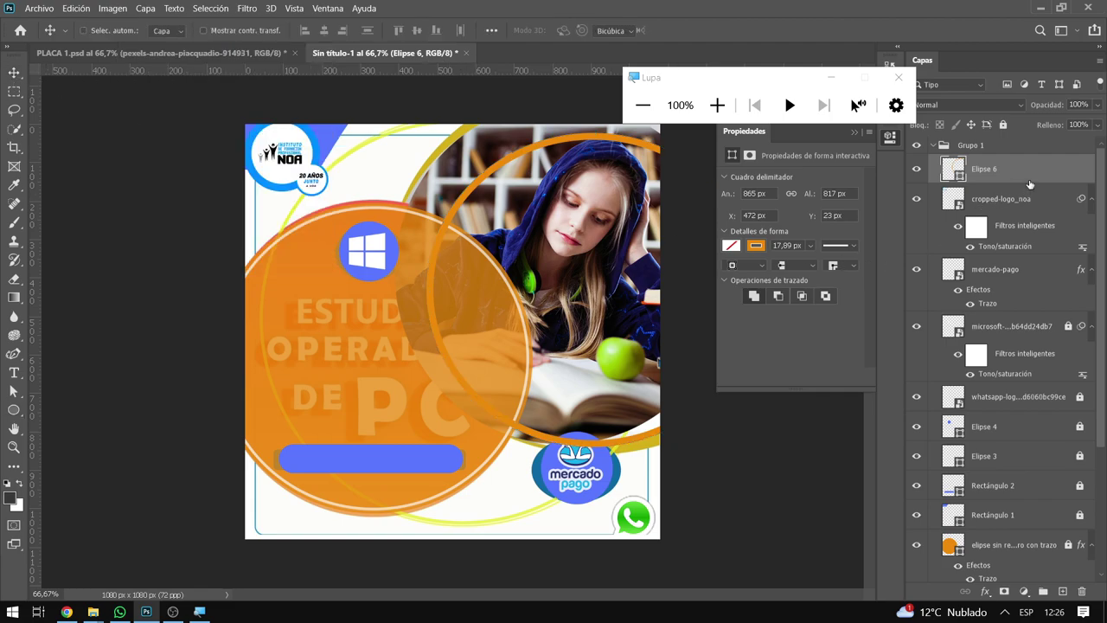
Move the orange ring up and left and reshape it around the photo
key("ctrl+t")
left_click(76, 9)
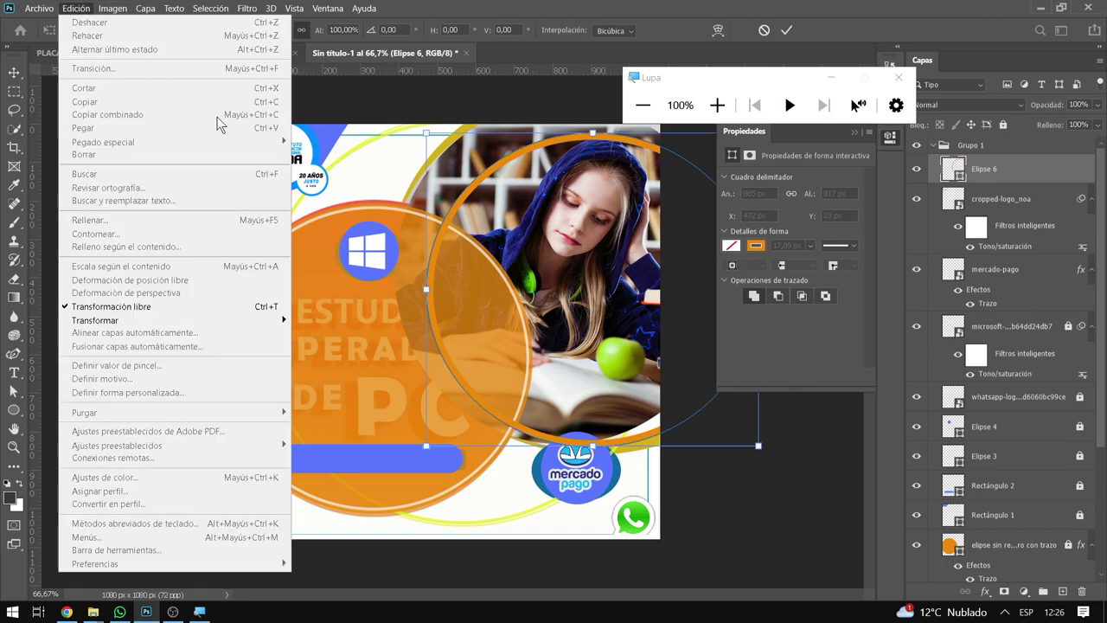
left_click(575, 241)
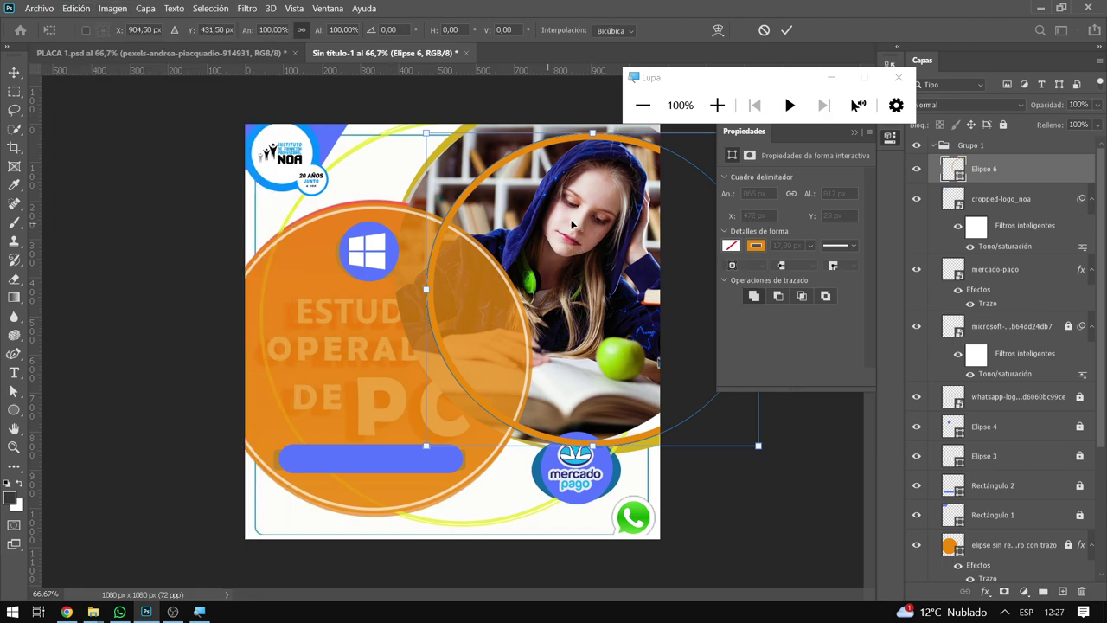
left_click_drag(571, 224, 543, 185)
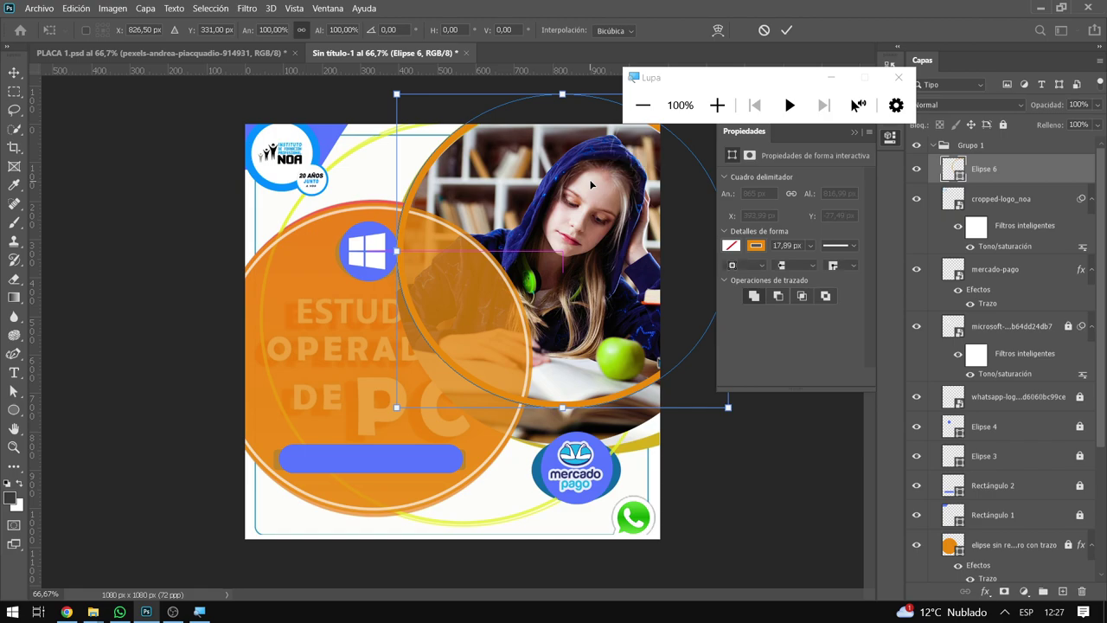
mouse_move(729, 413)
left_mouse_down()
mouse_move(735, 489)
mouse_move(755, 505)
left_mouse_up()
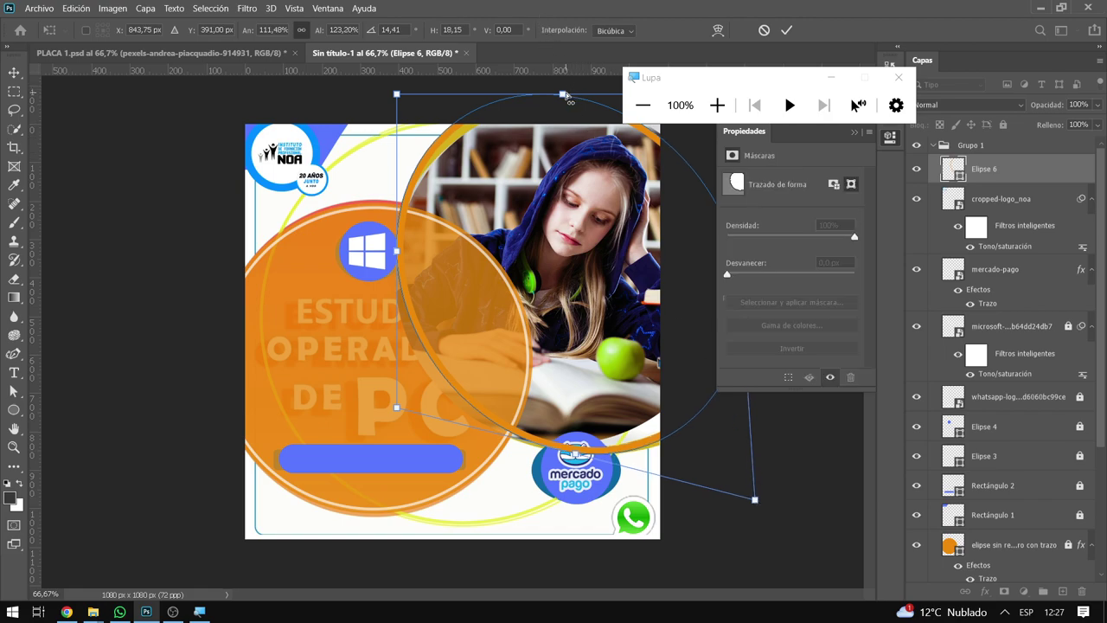
mouse_move(563, 94)
left_mouse_down()
mouse_move(557, 116)
mouse_move(569, 102)
left_mouse_up()
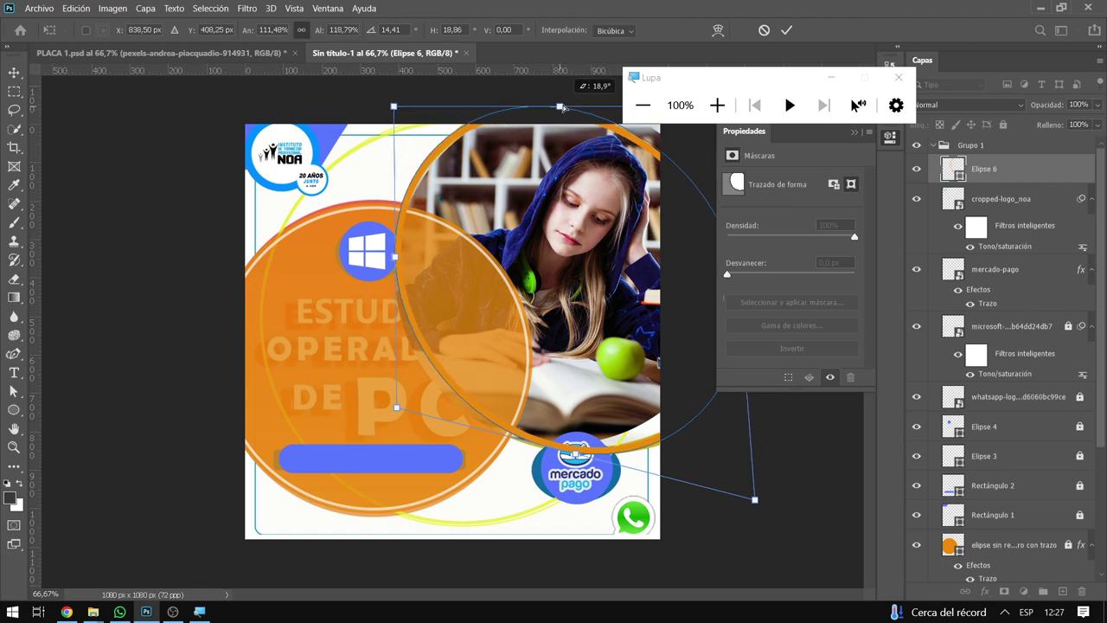
left_click(786, 31)
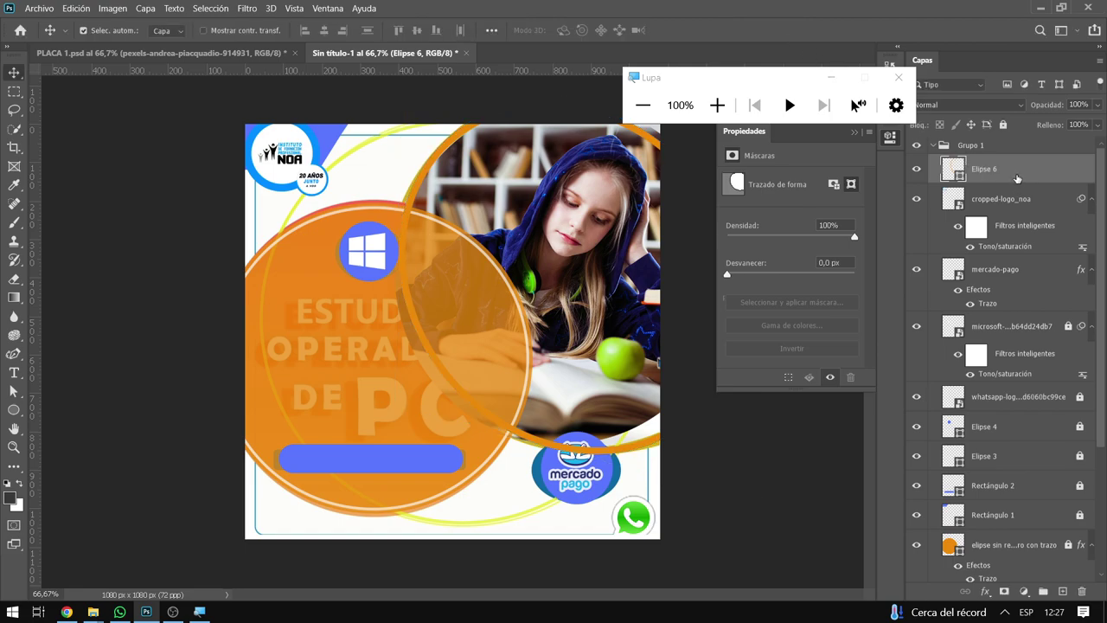
Move the Elipse 6 layer down between Elipse 2 and Elipse 5
left_click_drag(1017, 178, 1050, 614)
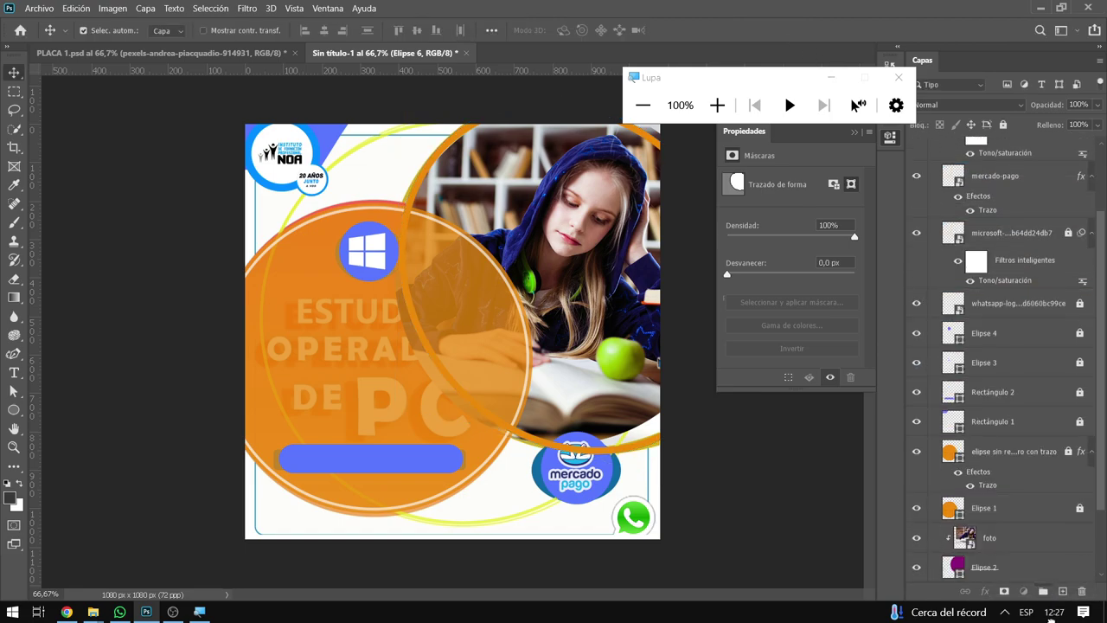
left_click_drag(1050, 615, 1031, 495)
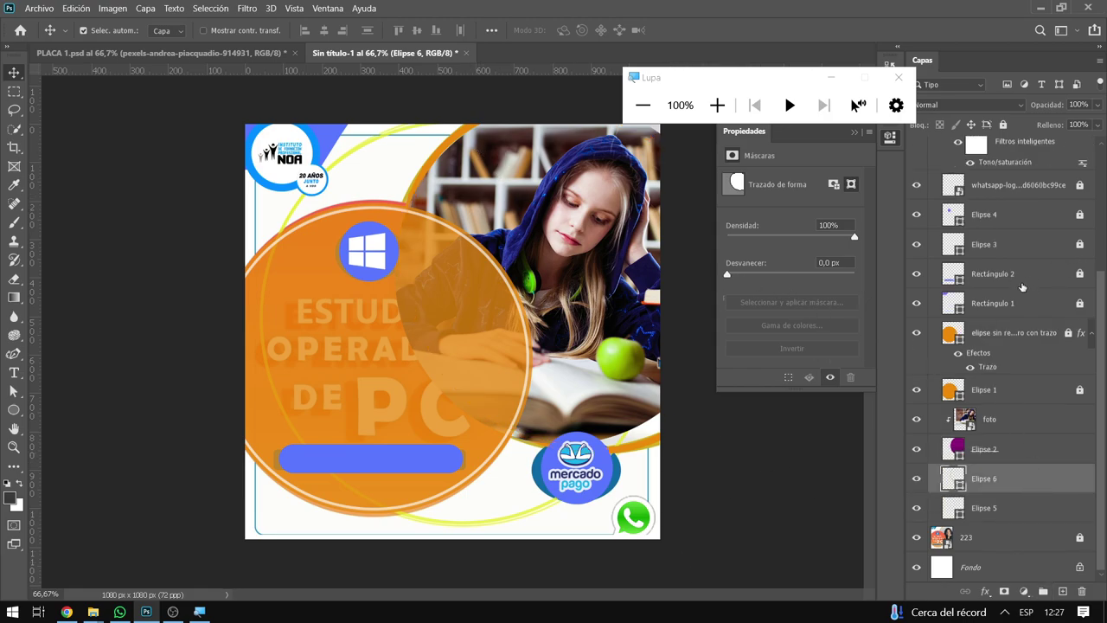
scroll(1003, 346, "up", 4)
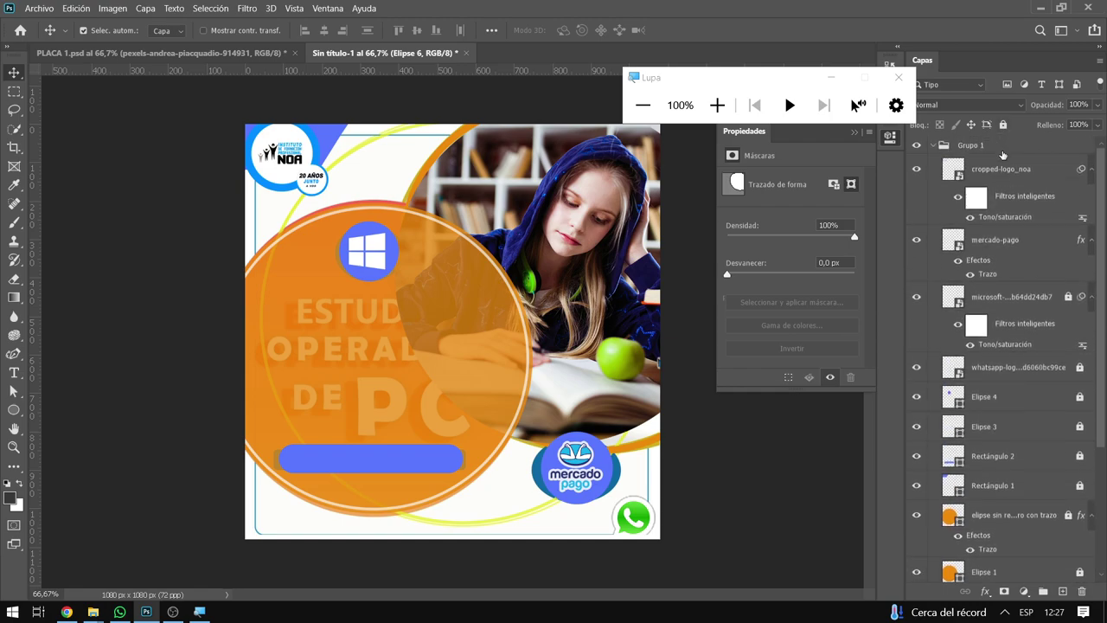
left_click(1003, 177)
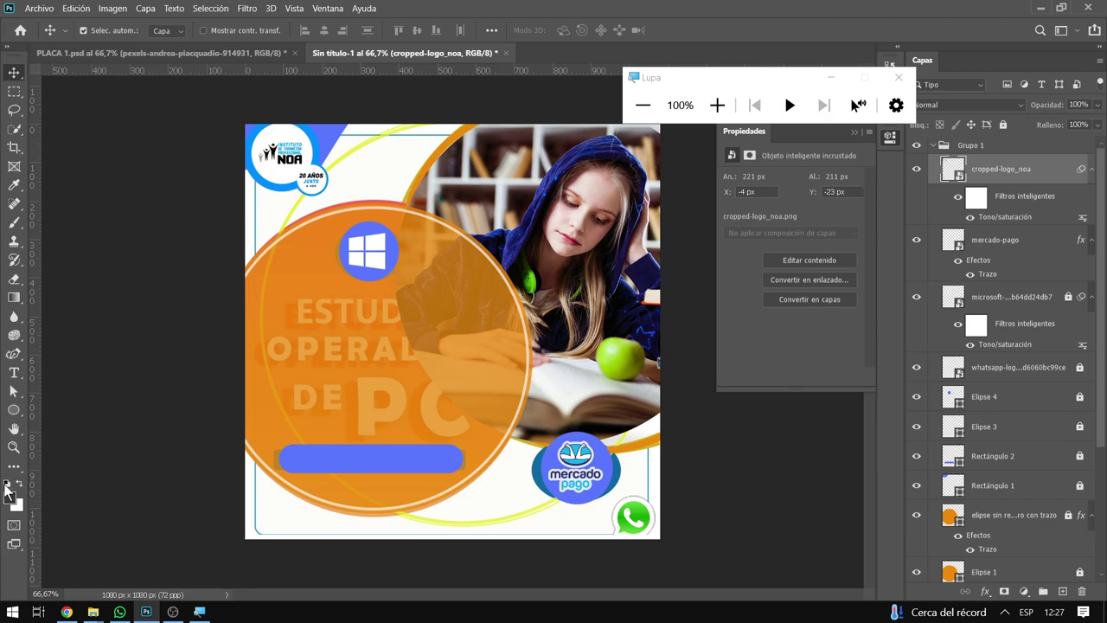
Draw a rounded rectangle over nearly the whole poster with no fill and a blue outline
left_click(14, 412)
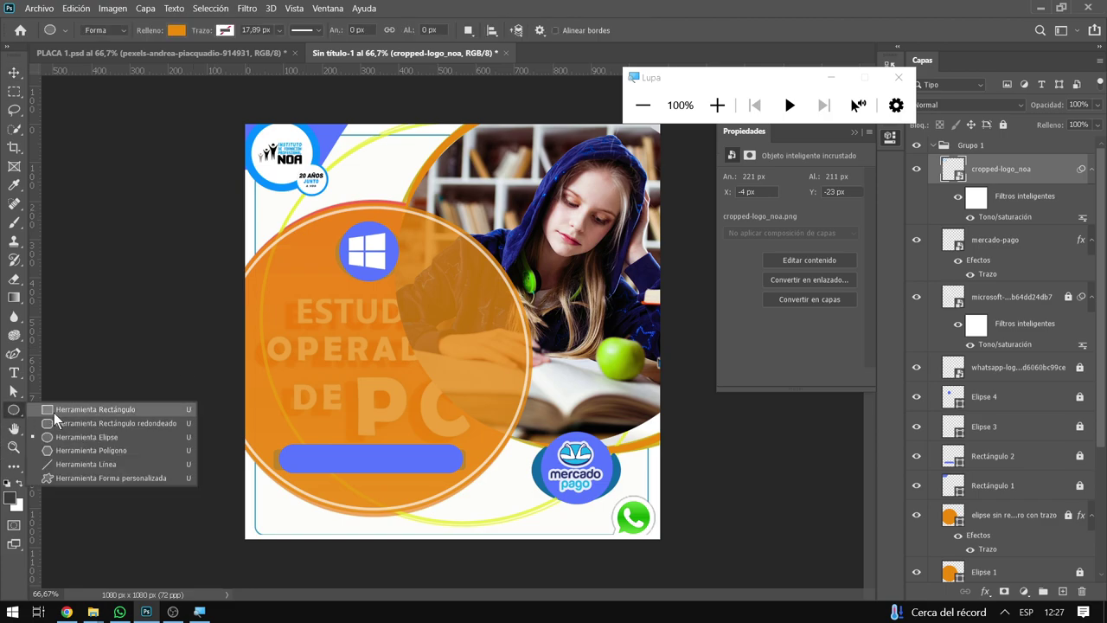
left_click(118, 422)
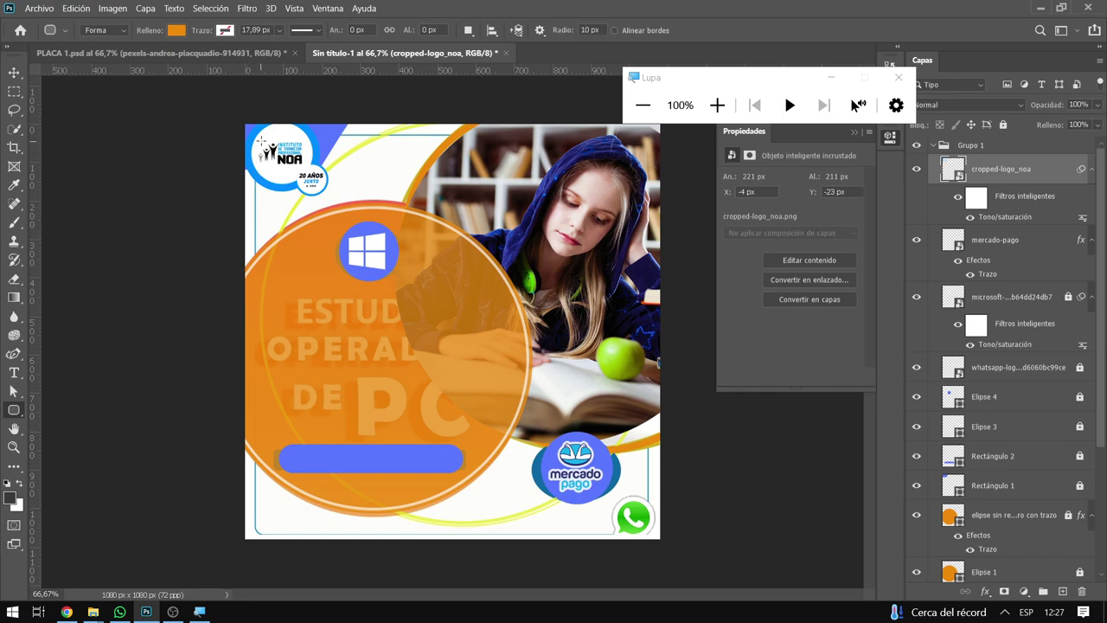
mouse_move(256, 129)
left_mouse_down()
mouse_move(483, 523)
mouse_move(645, 541)
left_mouse_up()
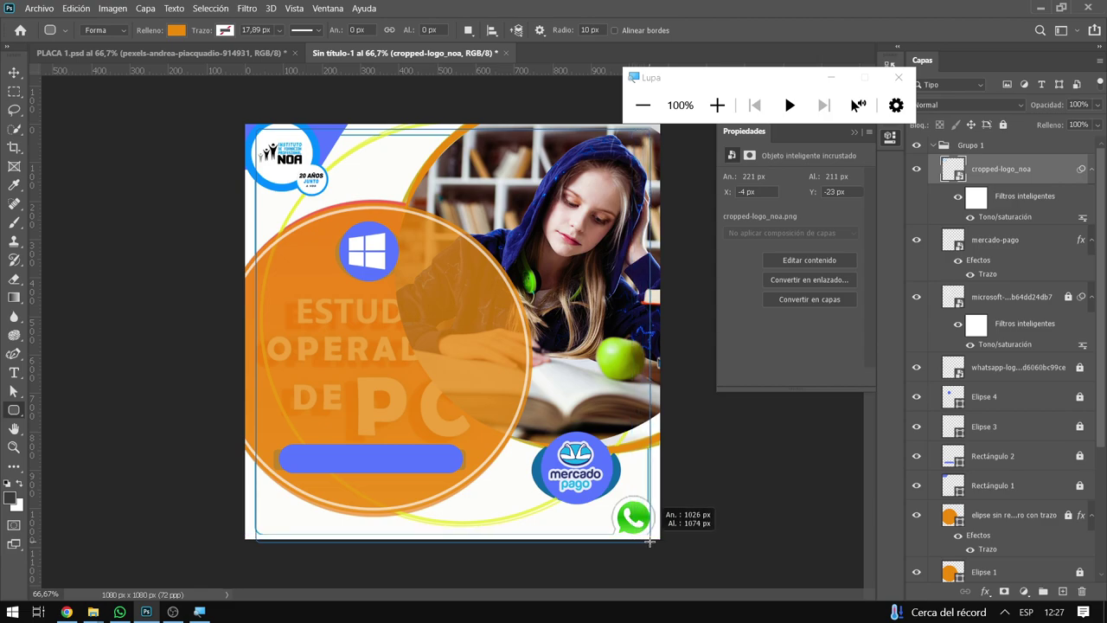
left_click_drag(651, 542, 649, 529)
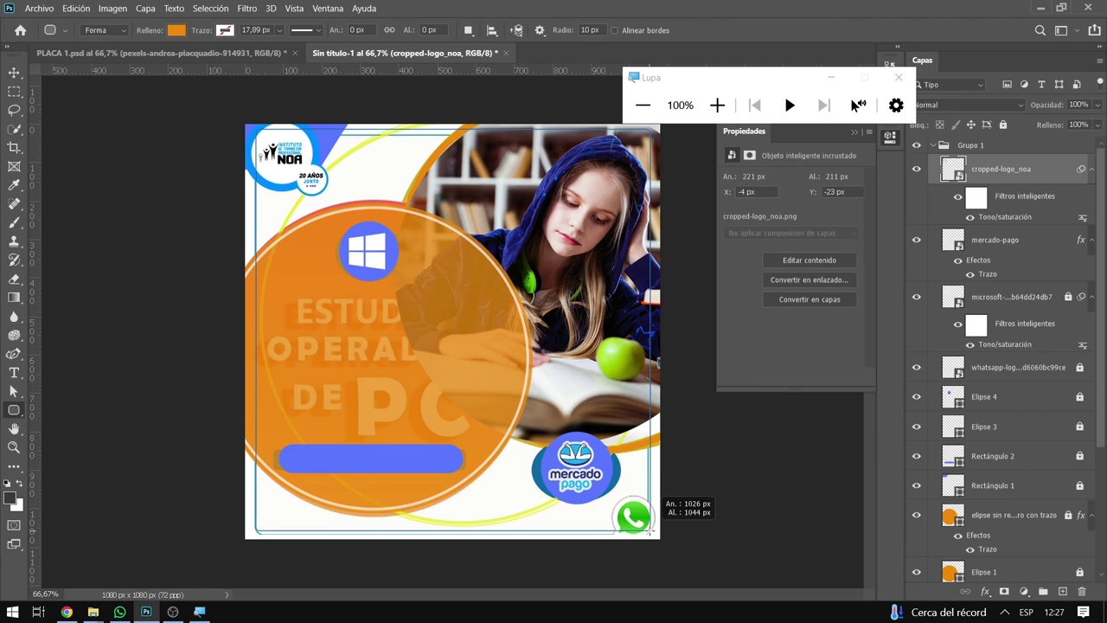
left_click_drag(650, 530, 650, 525)
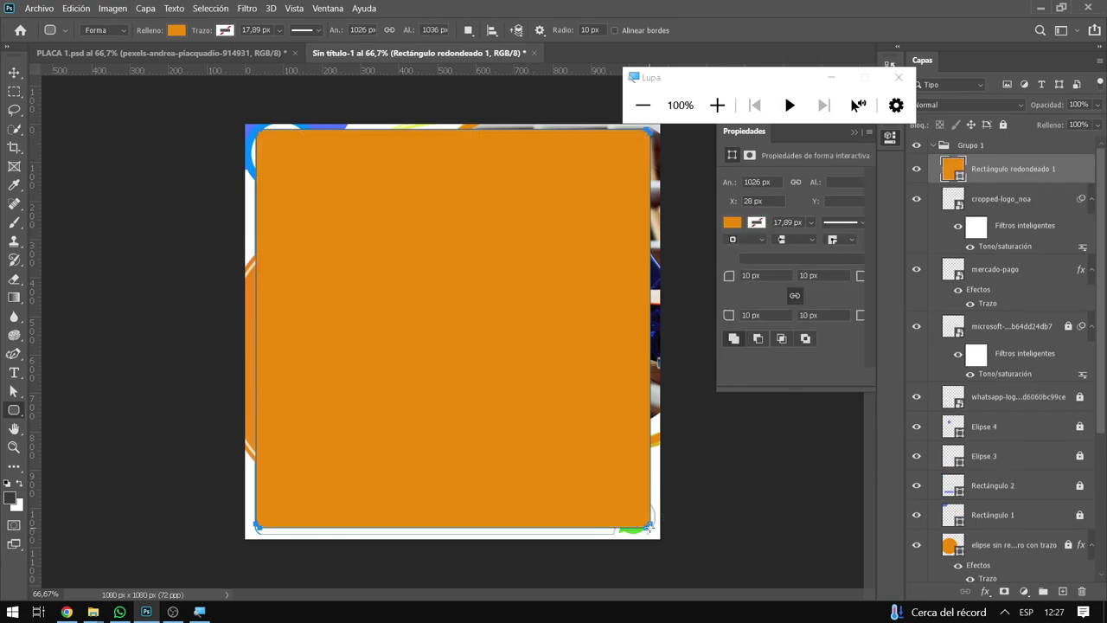
left_click(176, 30)
left_click(93, 57)
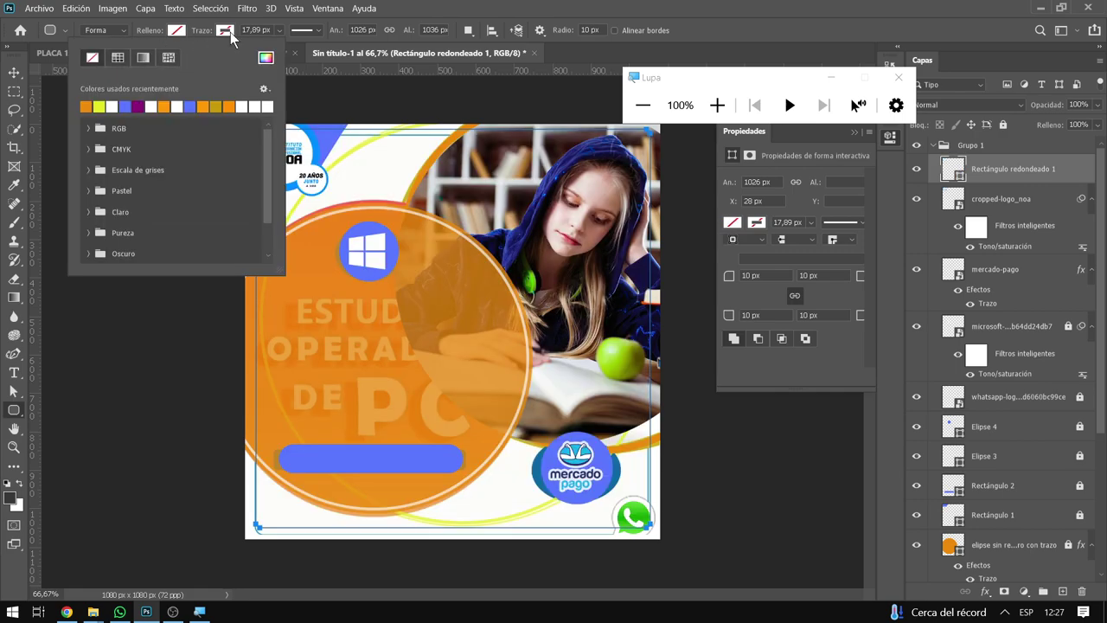
left_click(227, 31)
left_click(175, 106)
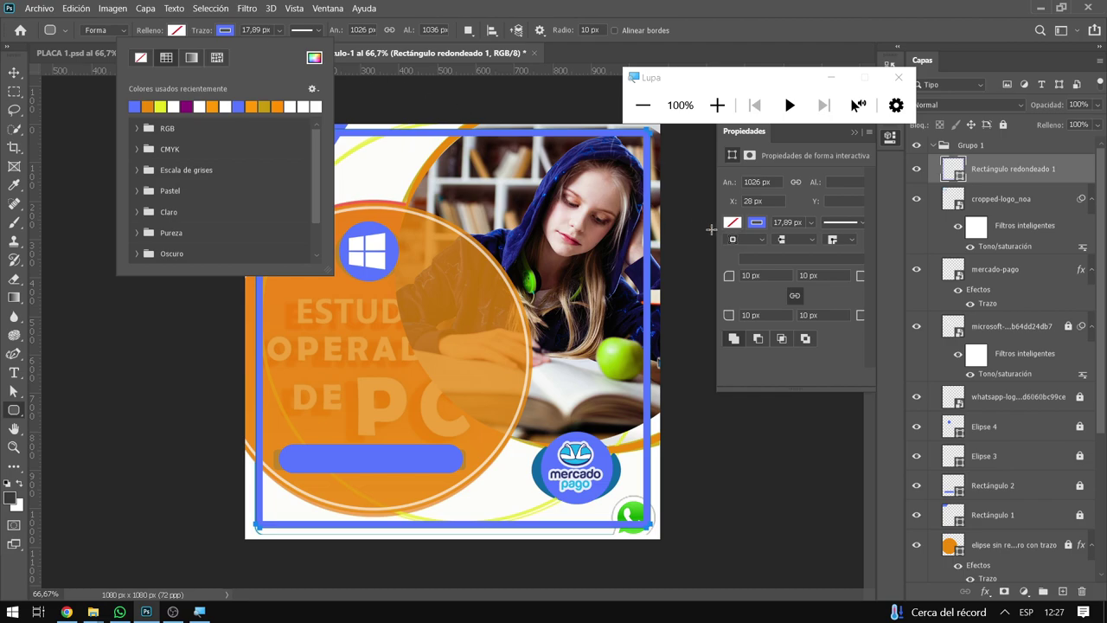
Set 100 px corner radius and a 1 px outline, then move the frame layer just above 223
left_click(787, 278)
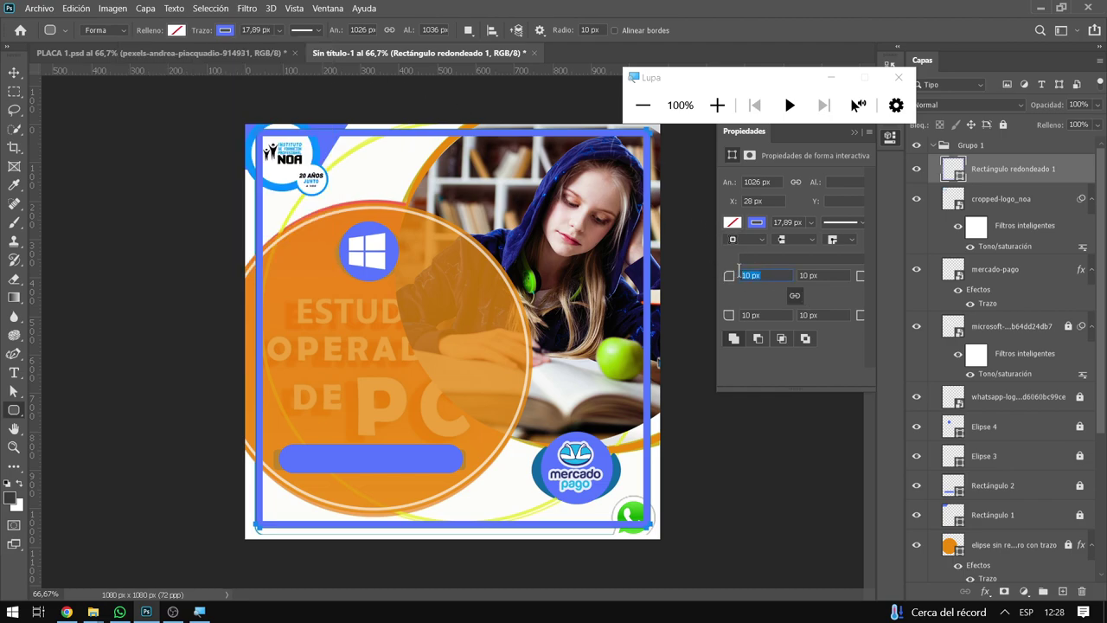
type("100")
key("Return")
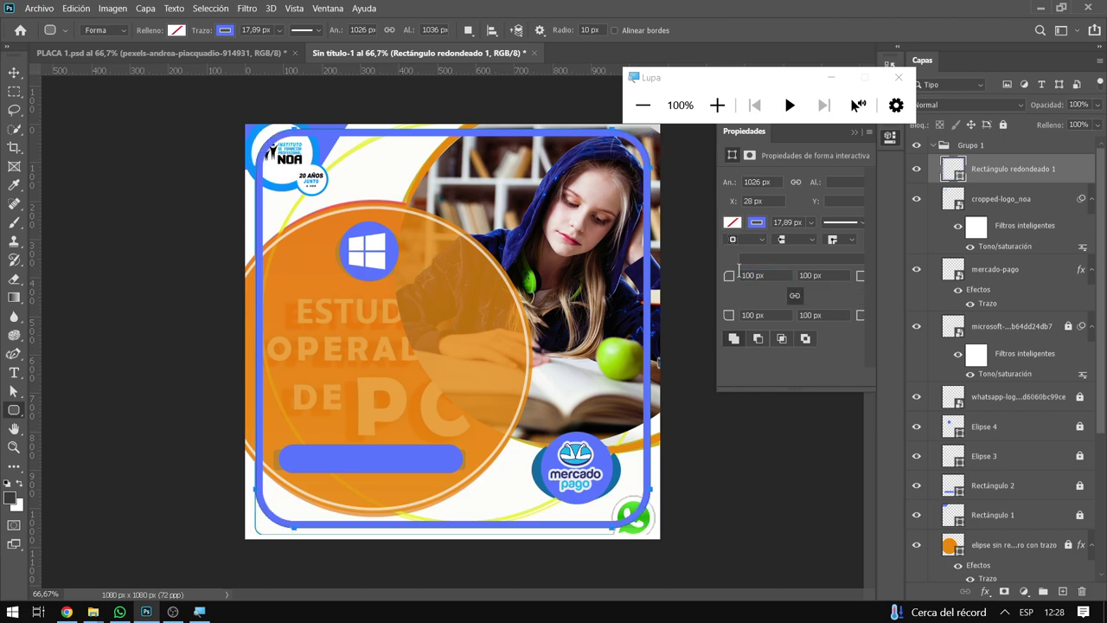
left_click(278, 31)
left_click(265, 47)
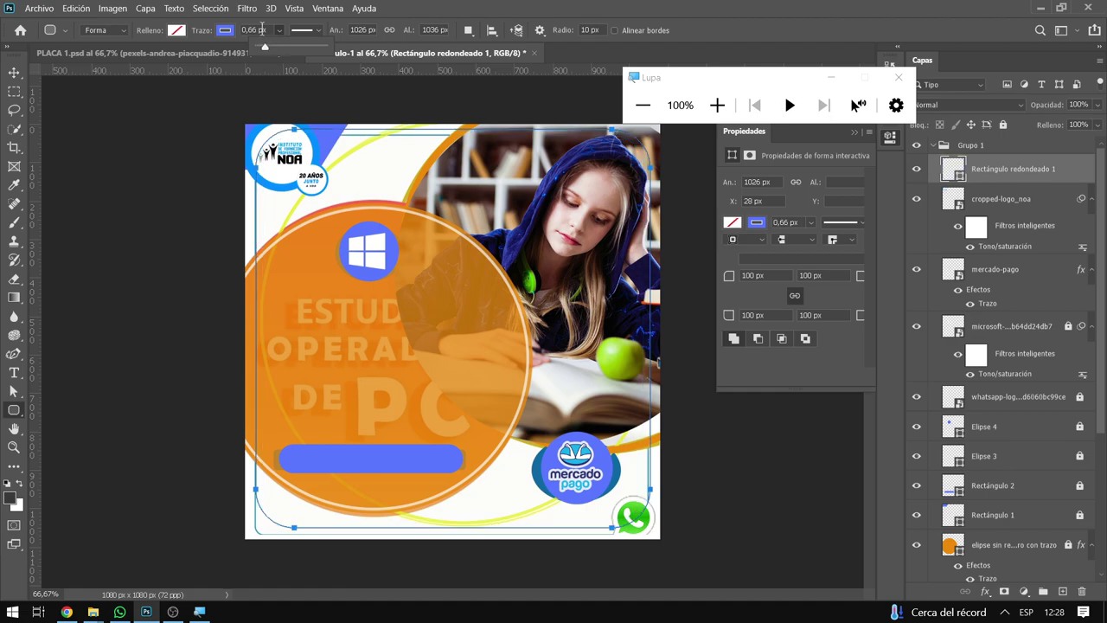
left_click(266, 30)
type("1")
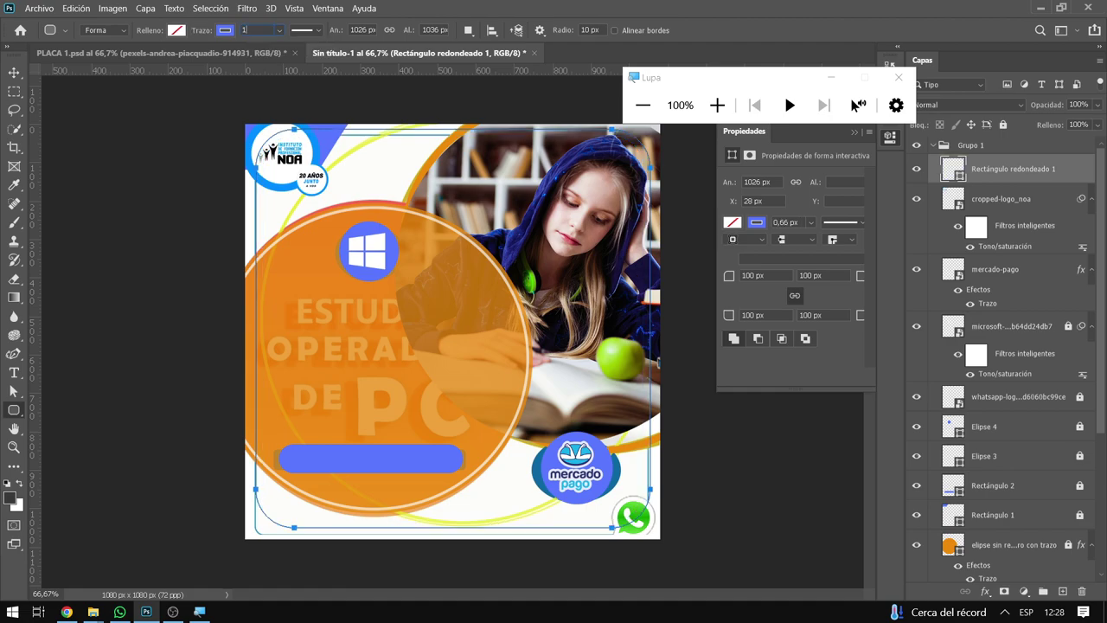
key("Return")
mouse_move(1010, 176)
left_mouse_down()
mouse_move(1079, 616)
mouse_move(1037, 475)
left_mouse_up()
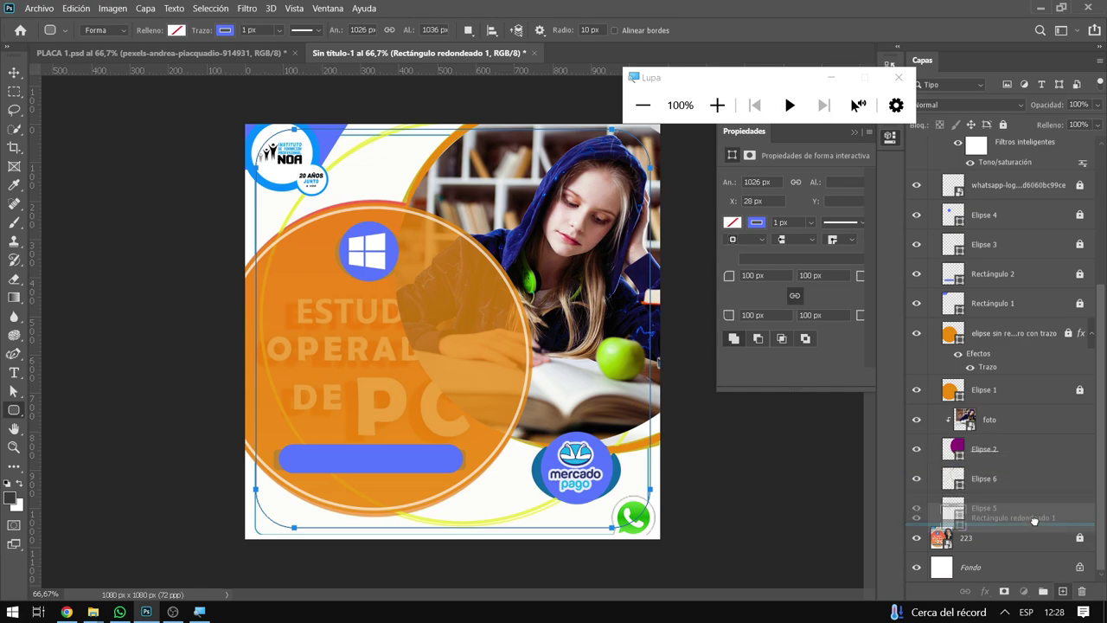
left_click_drag(1037, 475, 1036, 525)
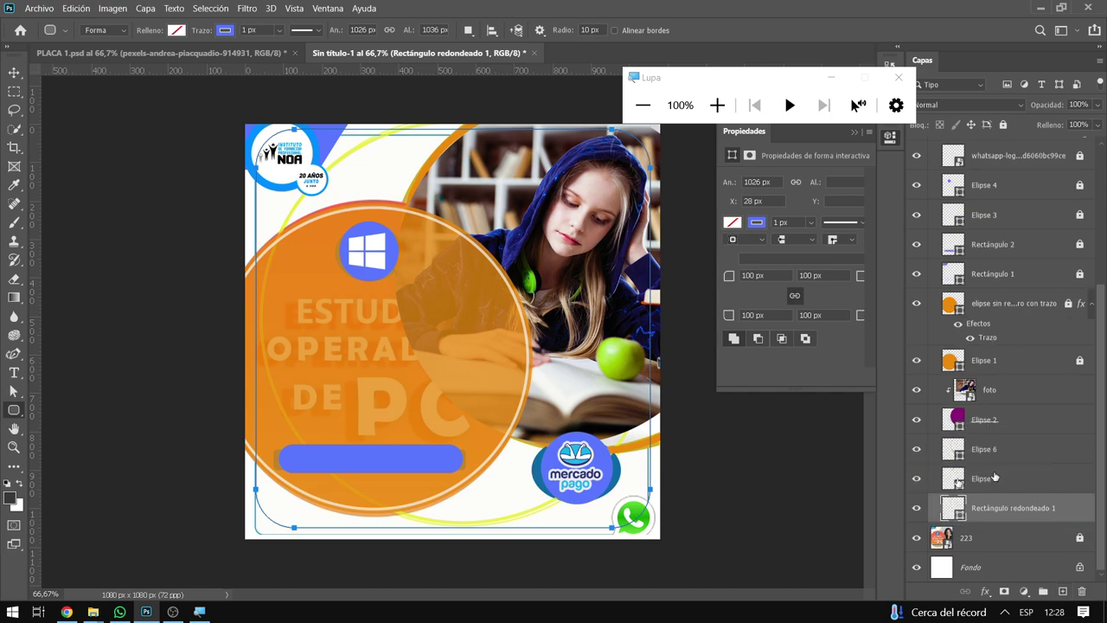
Hide reference layer 223 and select the foto layer with the Move tool
left_click(917, 542)
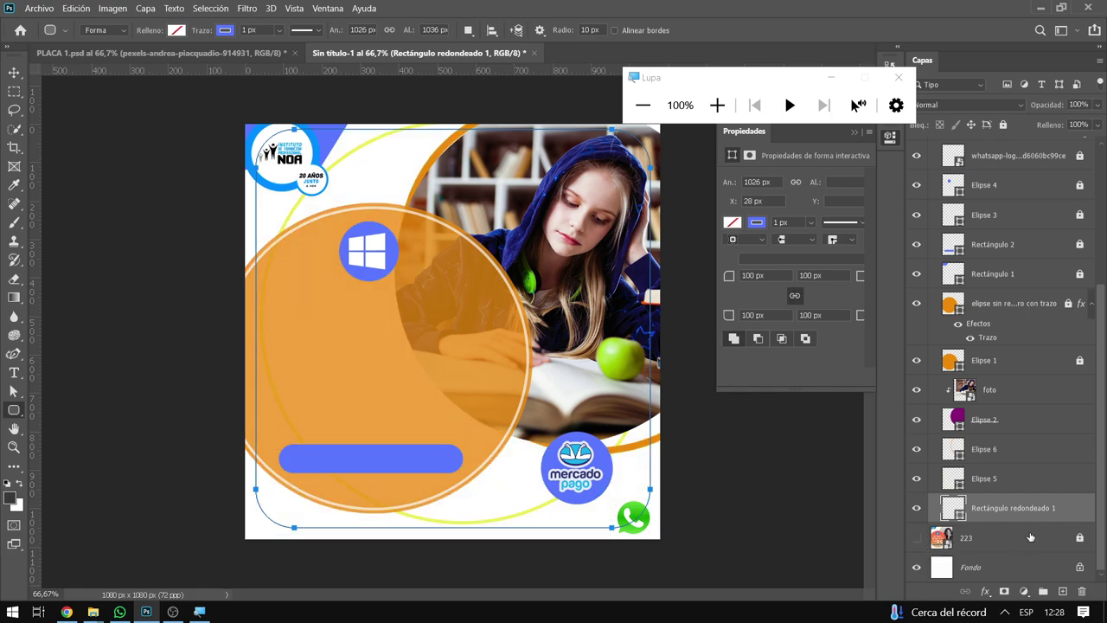
left_click(1016, 454, "shift")
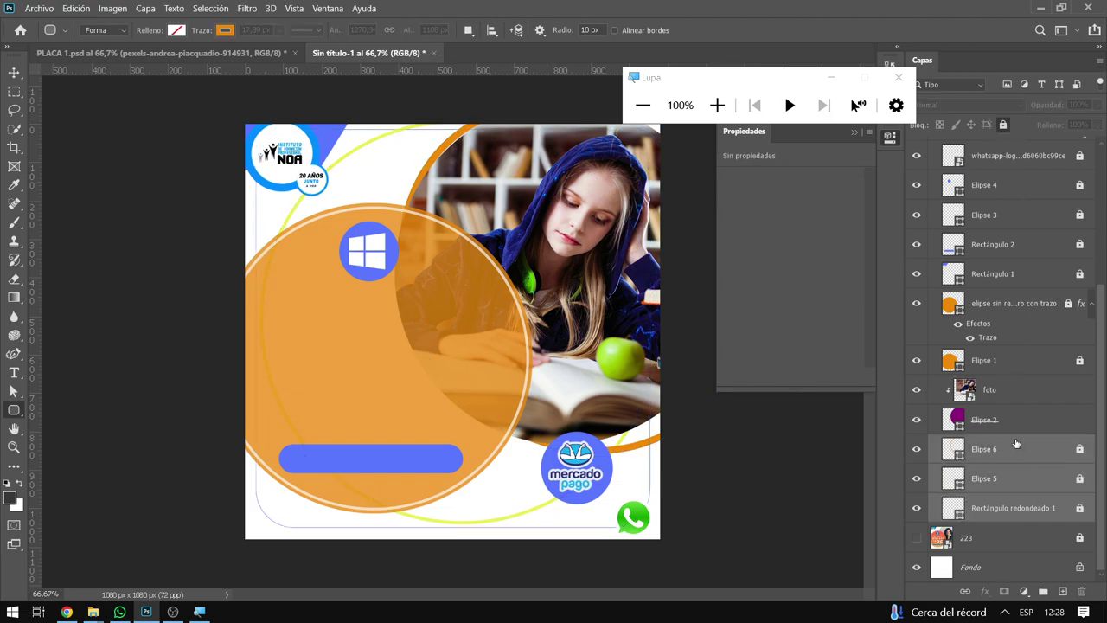
left_click(1019, 425)
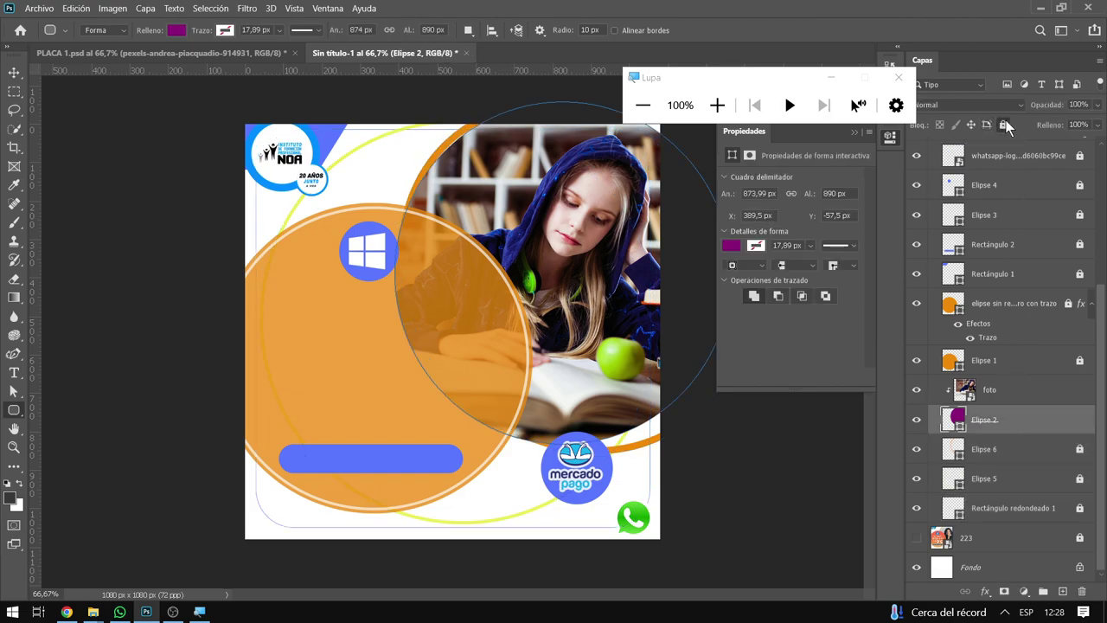
key("Escape")
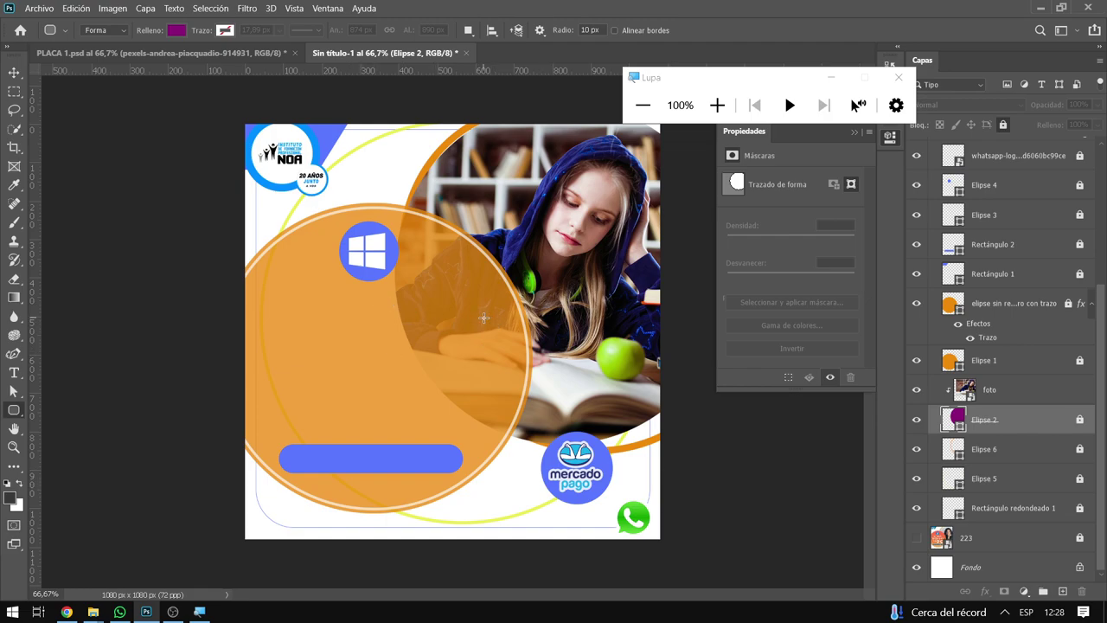
left_click(14, 71)
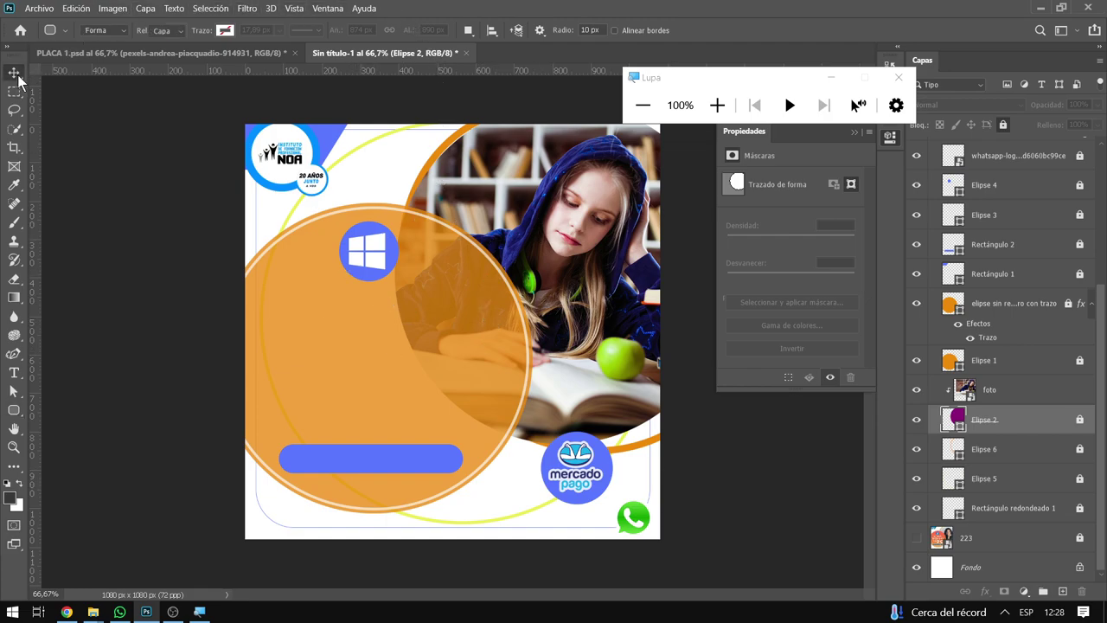
left_click(575, 238)
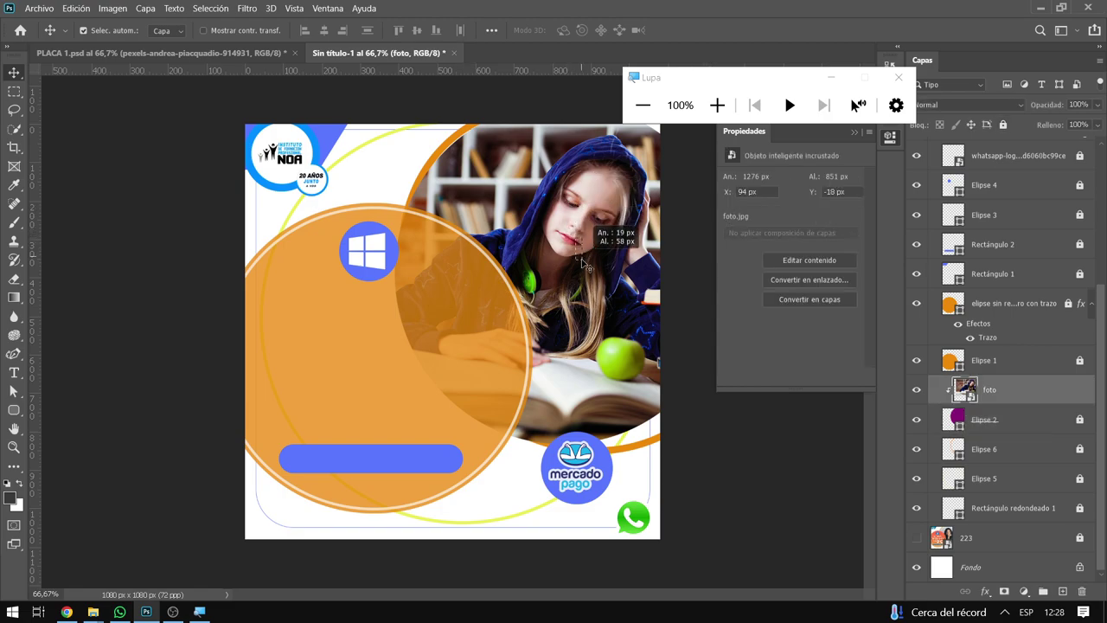
left_click_drag(581, 236, 583, 236)
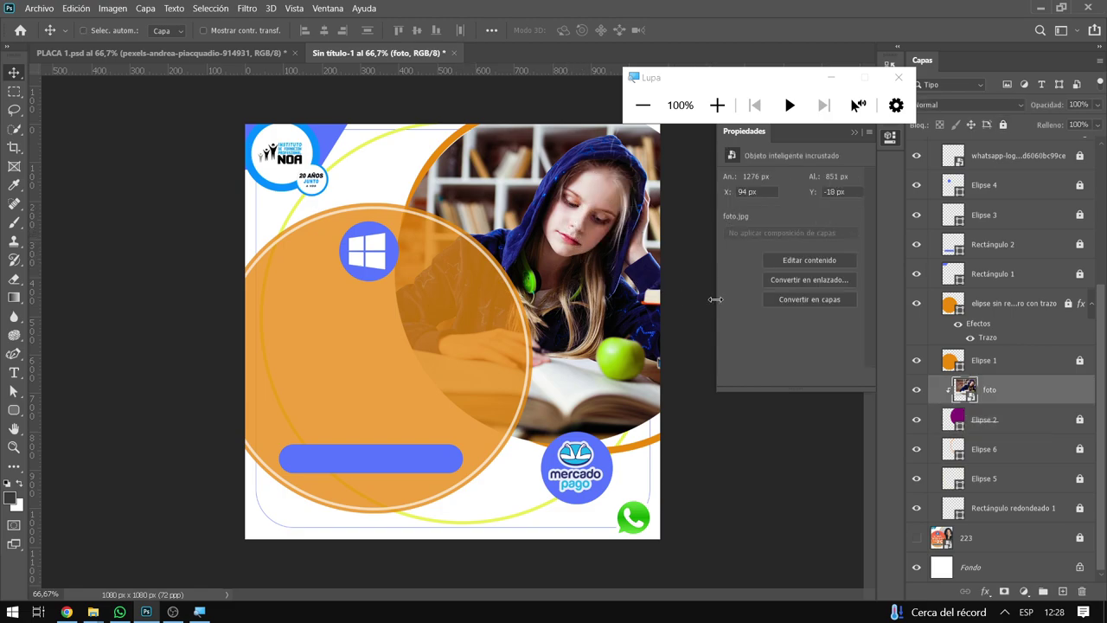
Enlarge the student photo slightly and move it up about 40 px
key("ctrl+t")
left_click_drag(626, 291, 624, 268)
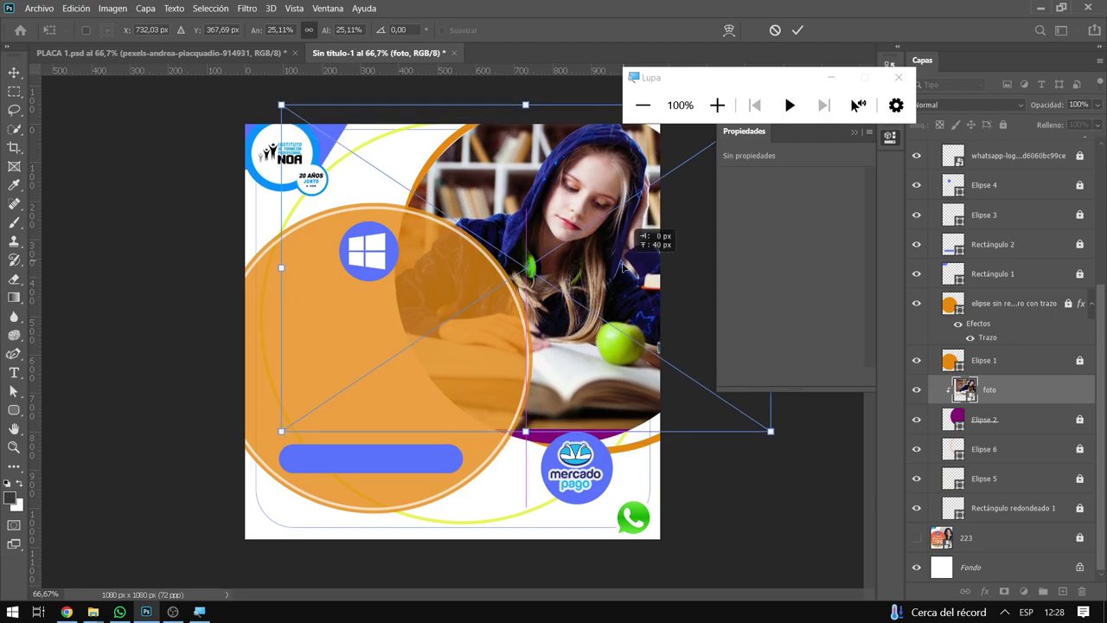
left_click_drag(525, 431, 531, 465)
left_click_drag(628, 279, 628, 275)
key("Return")
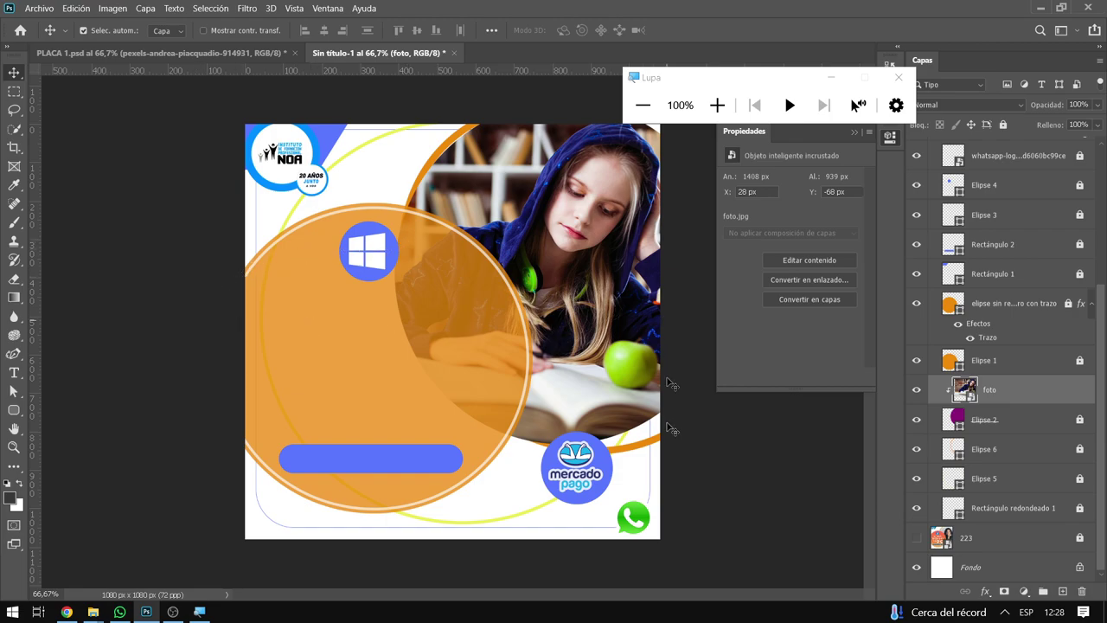
Toggle layer 223's visibility to compare the design, then bring up the text tools
left_click(918, 538)
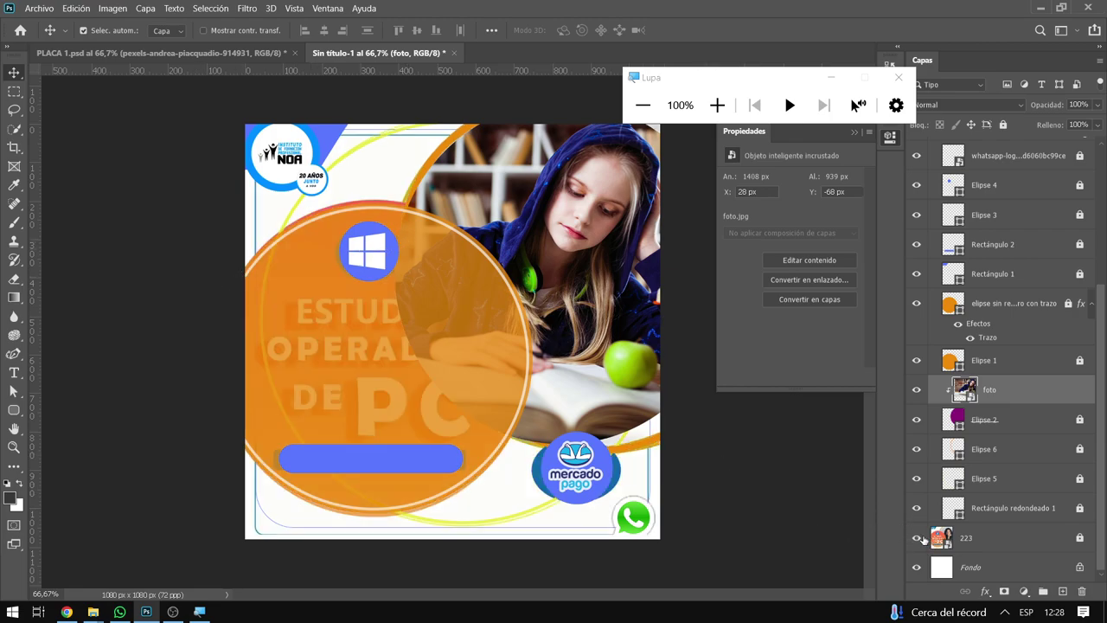
left_click(918, 538)
left_click(918, 538)
left_click(918, 538)
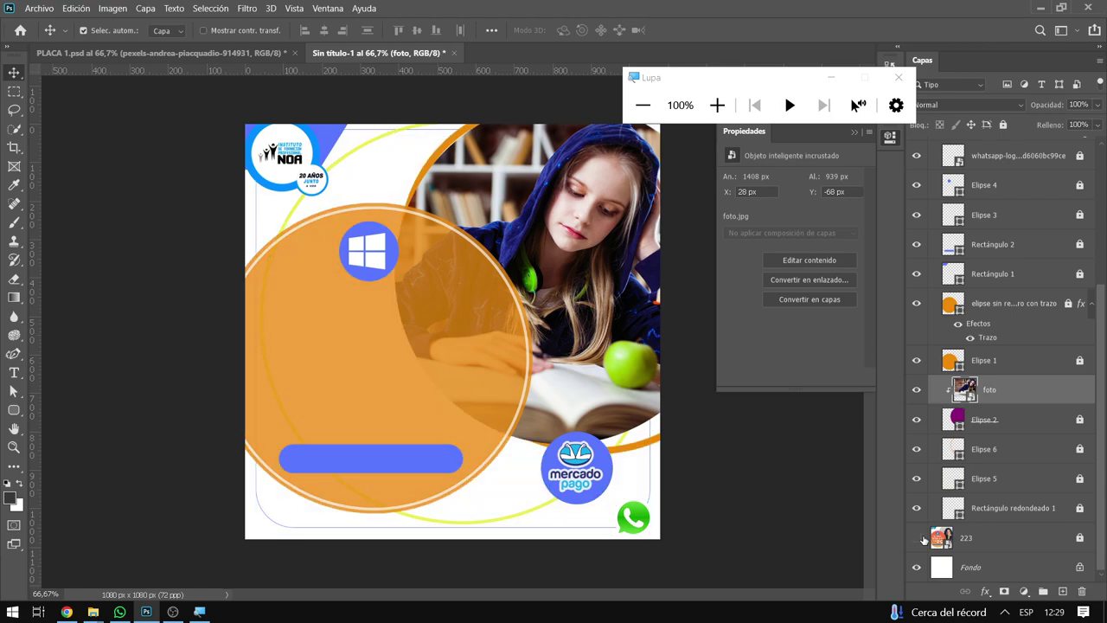
left_click(919, 538)
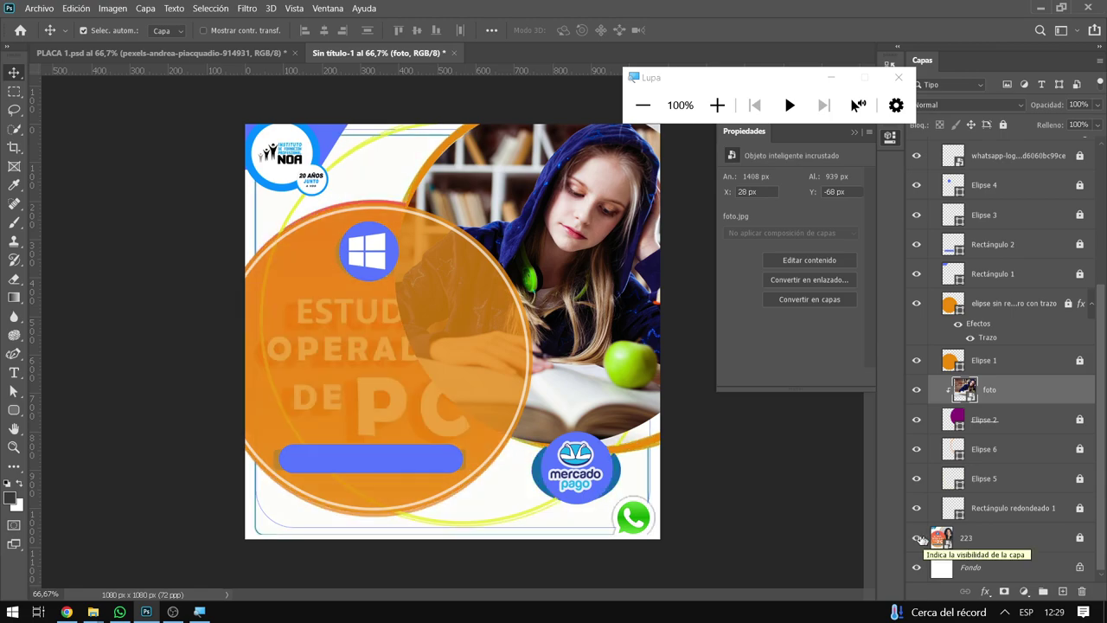
left_click(22, 378)
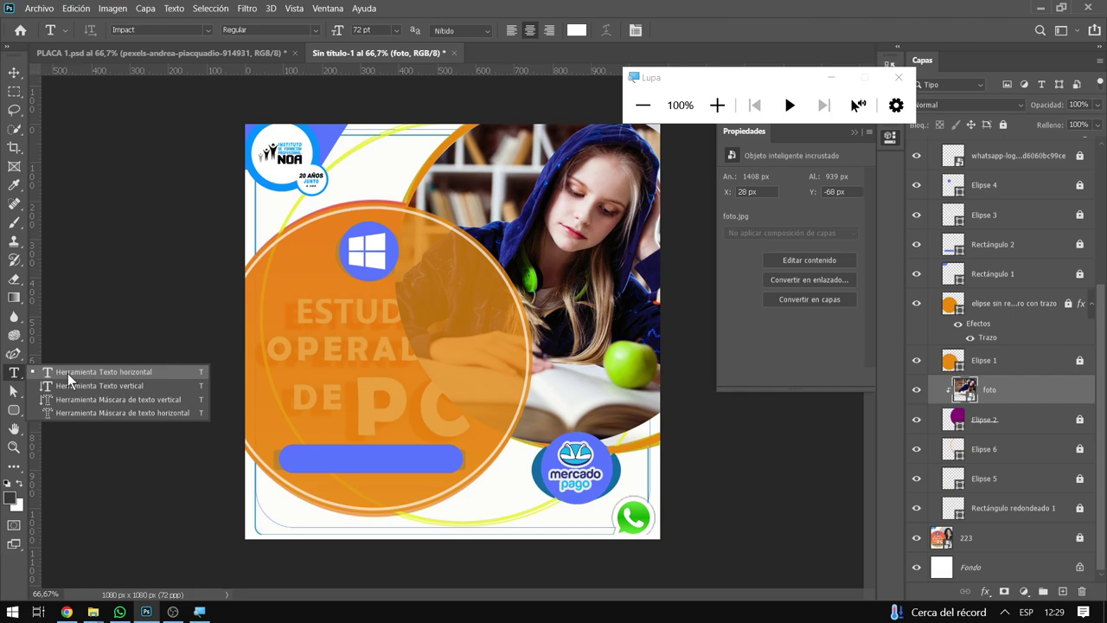
Choose the Horizontal Type tool set to white Impact text
left_click(68, 373)
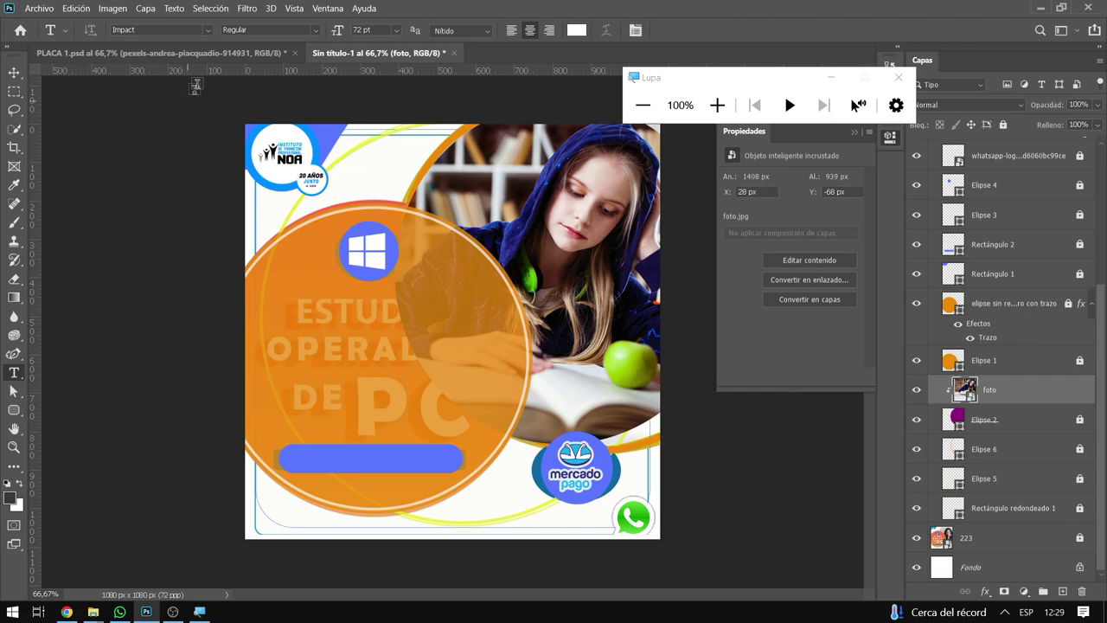
left_click(208, 29)
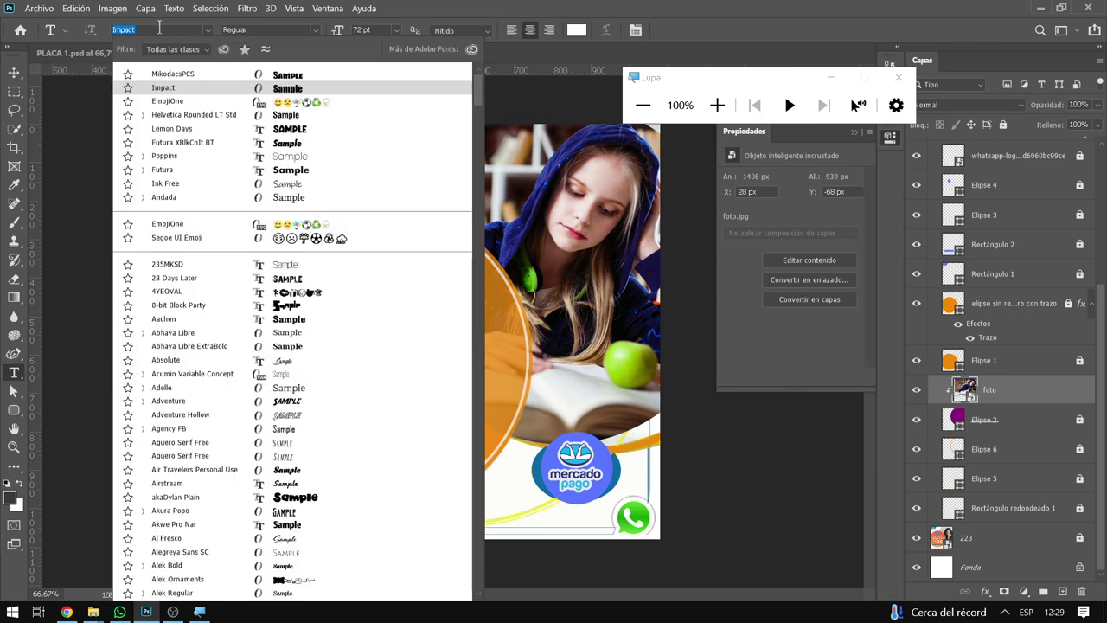
left_click(173, 86)
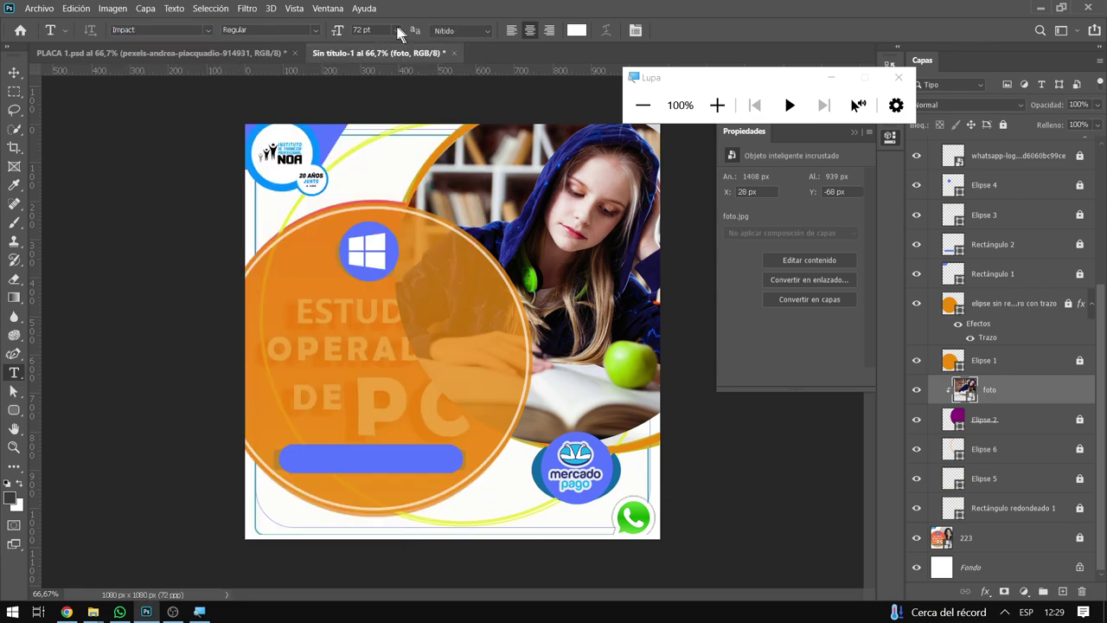
left_click(574, 30)
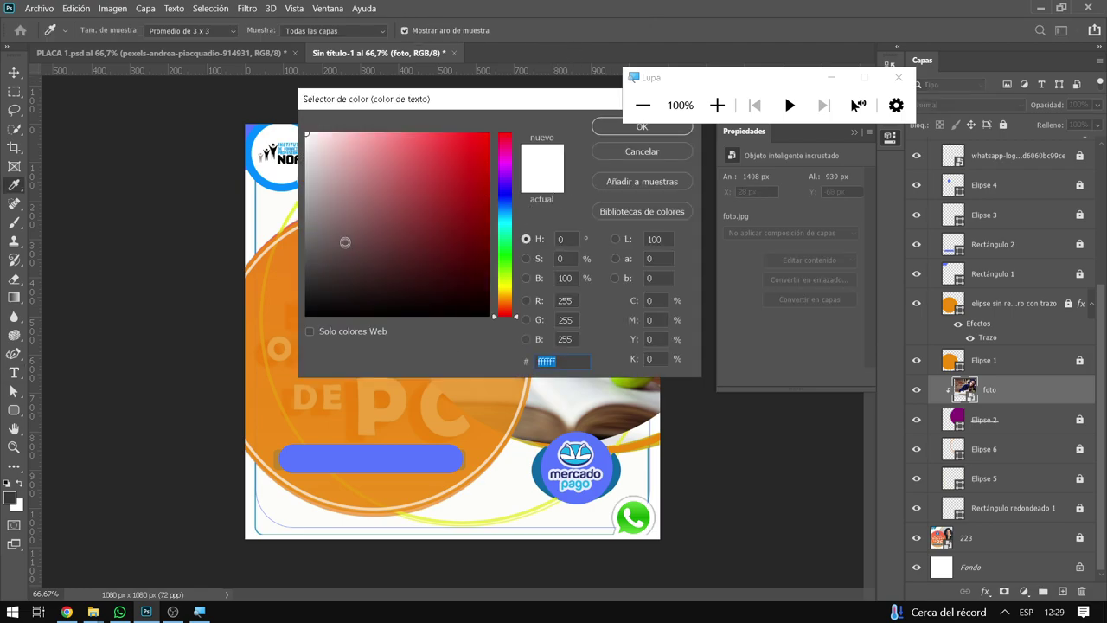
left_click(602, 126)
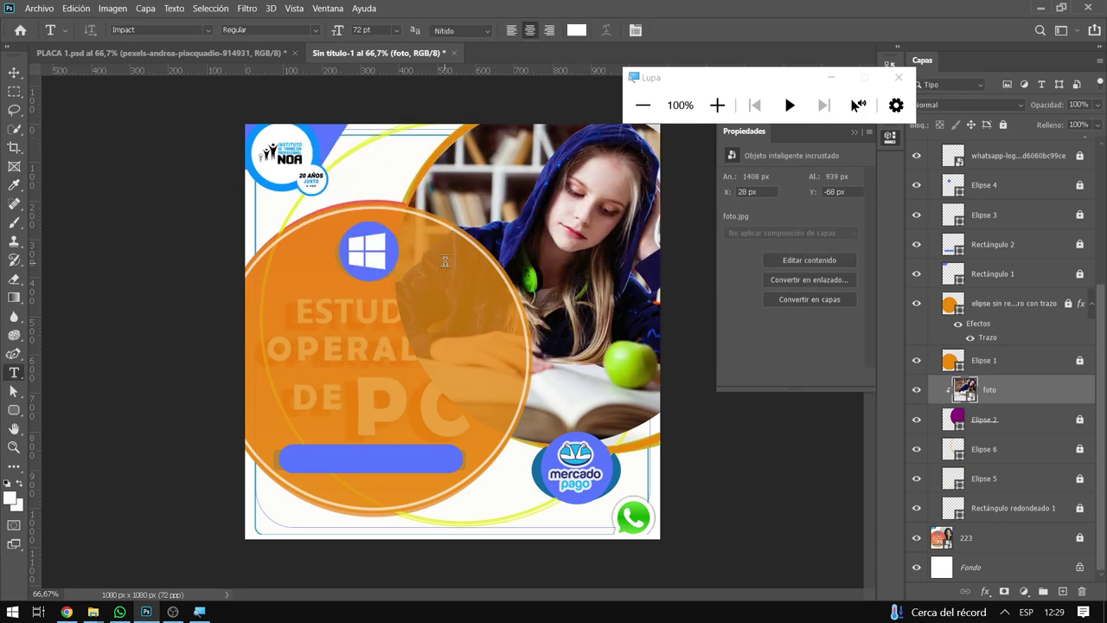
Type the ESTUDIA headline on the orange circle and commit it
scroll(992, 198, "up", 3)
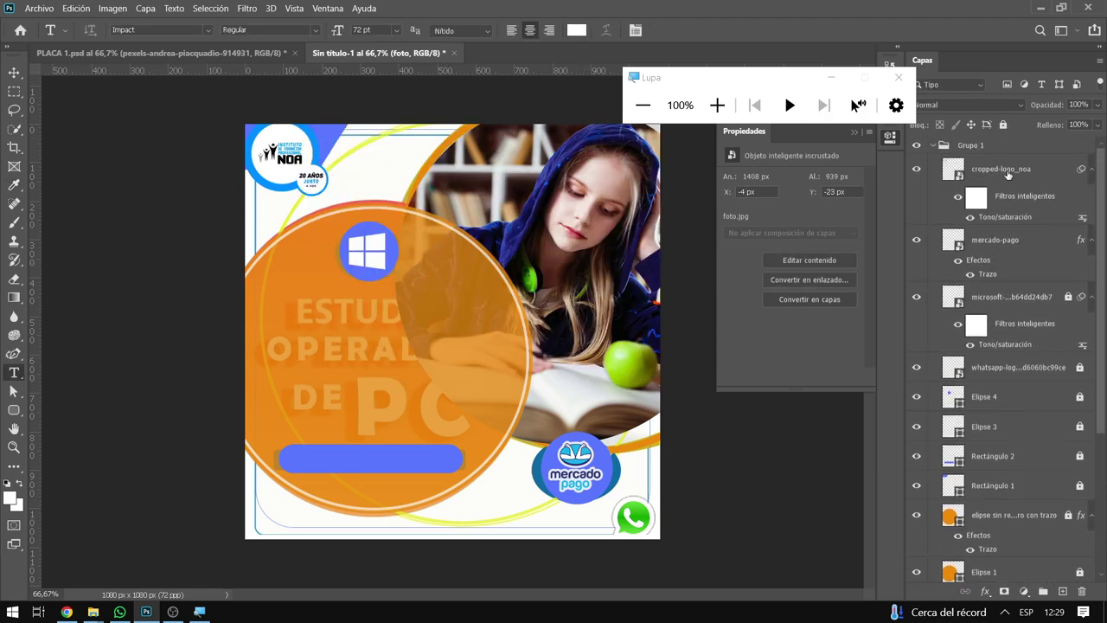
left_click(1005, 173)
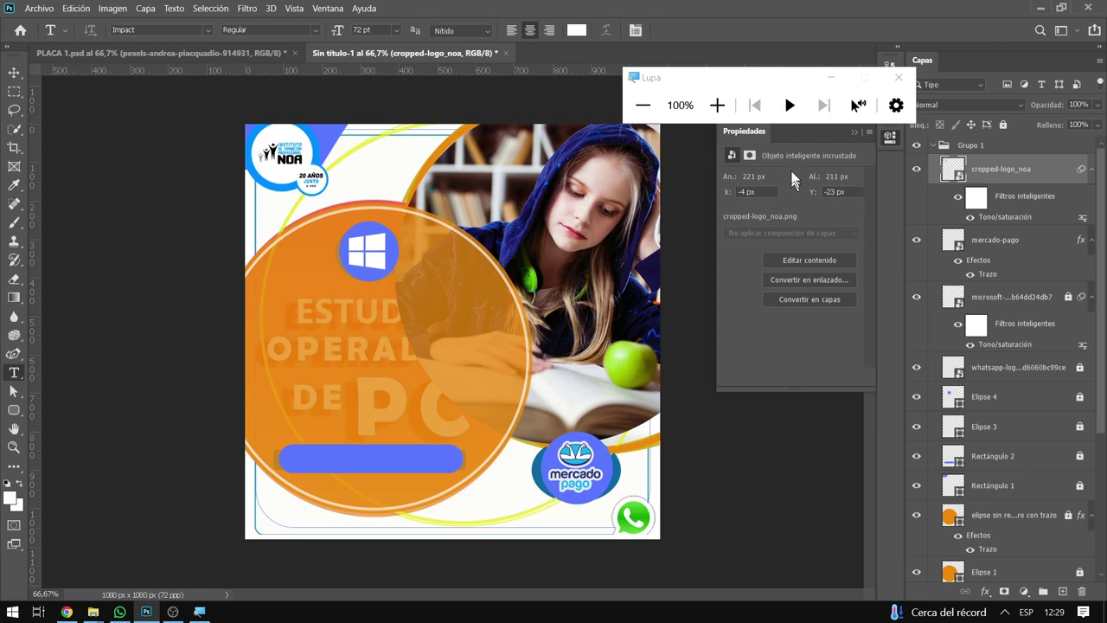
left_click(302, 314)
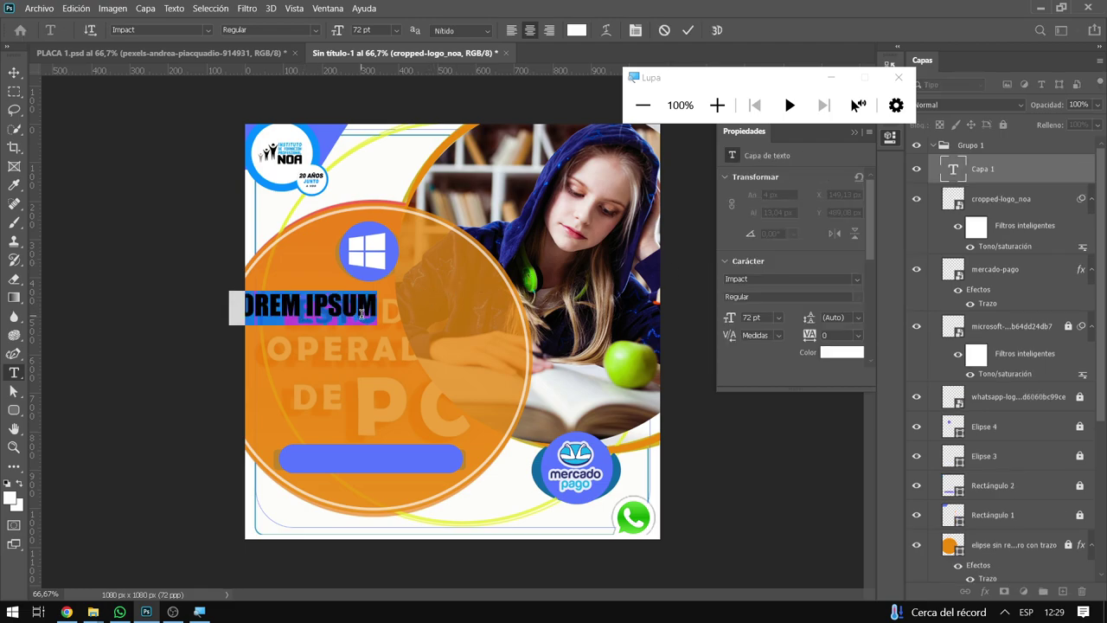
type("ESTUD")
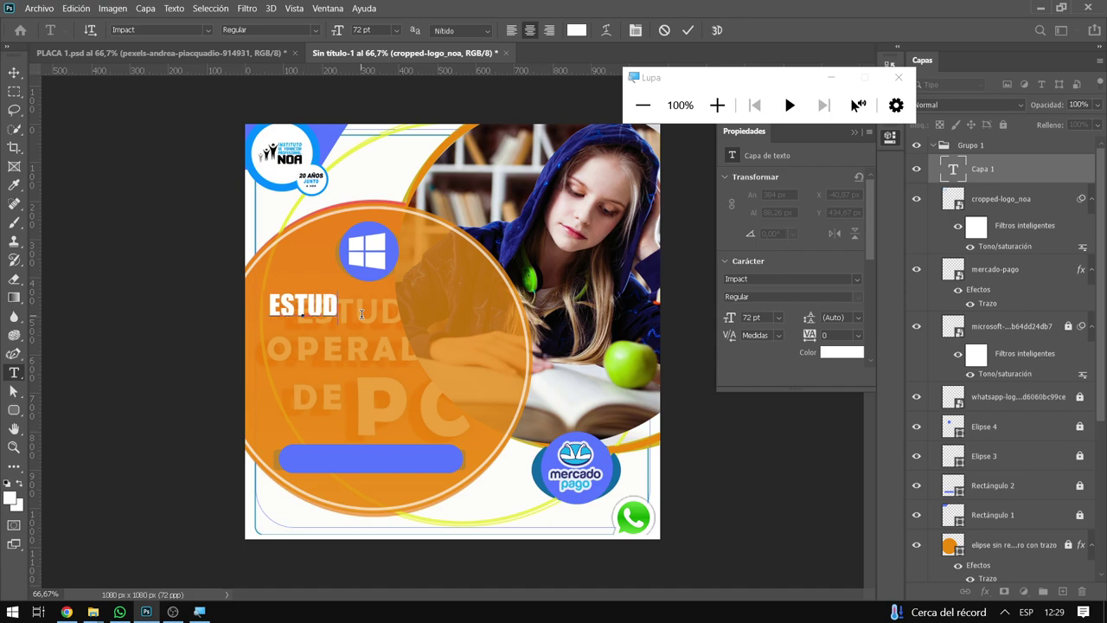
type("IA")
key("ctrl+Return")
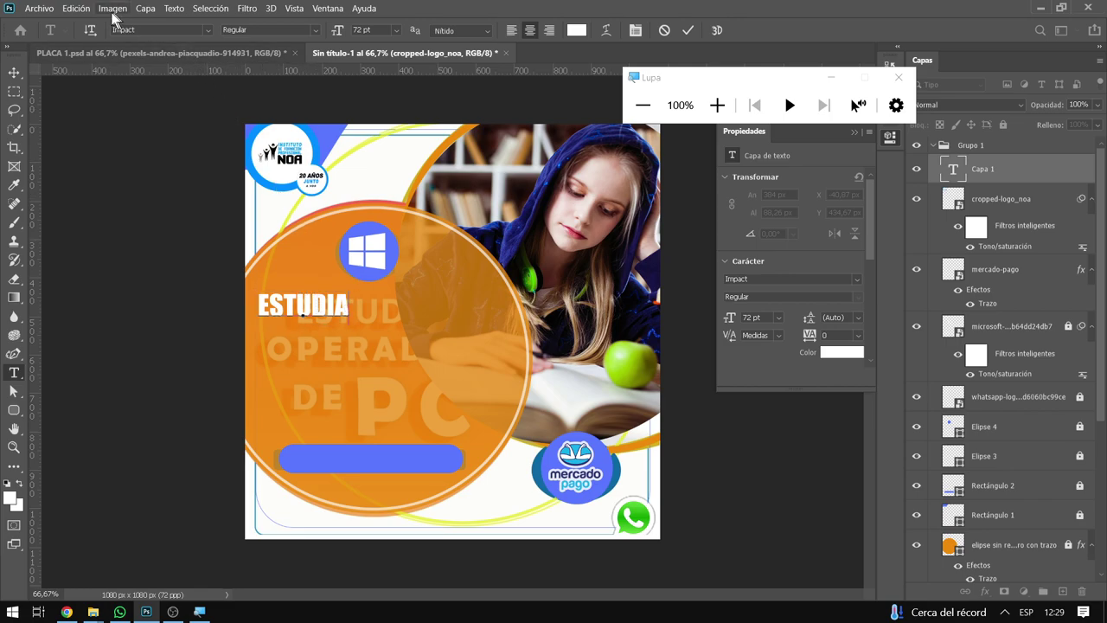
left_click(82, 8)
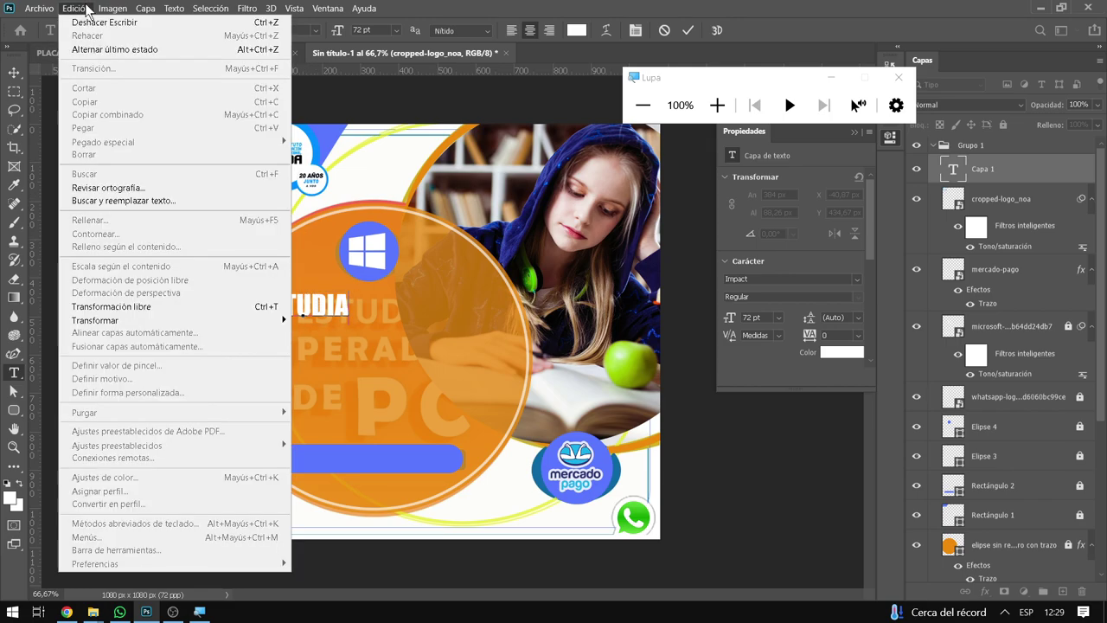
Move the ESTUDIA headline toward the circle's centre and scale it to about 124%
left_click(234, 304)
left_click_drag(328, 308, 366, 317)
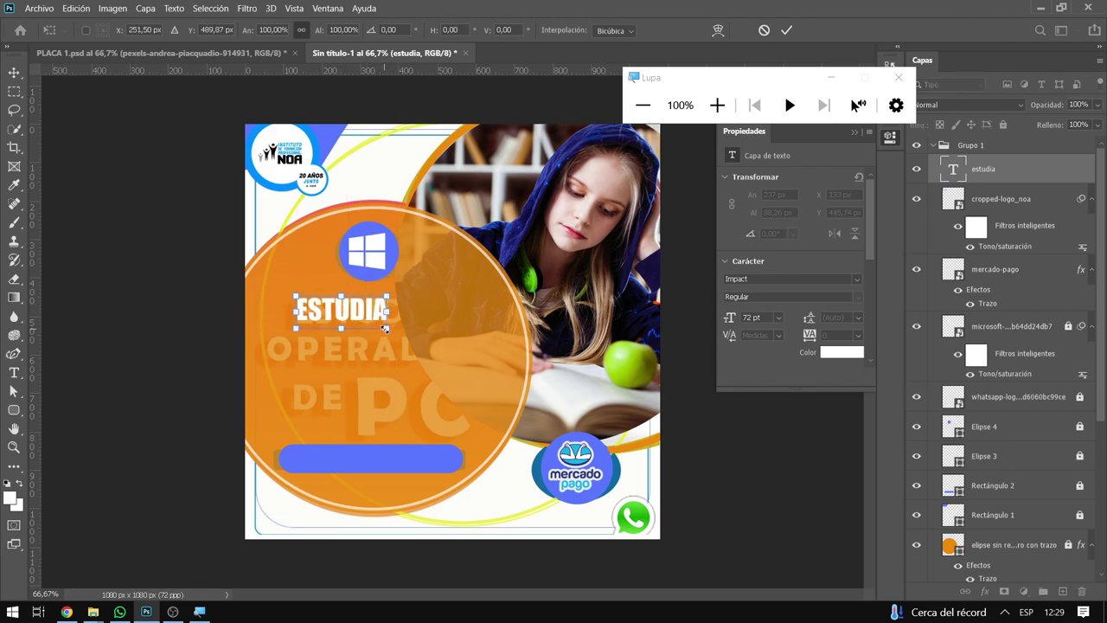
left_click_drag(386, 328, 395, 320)
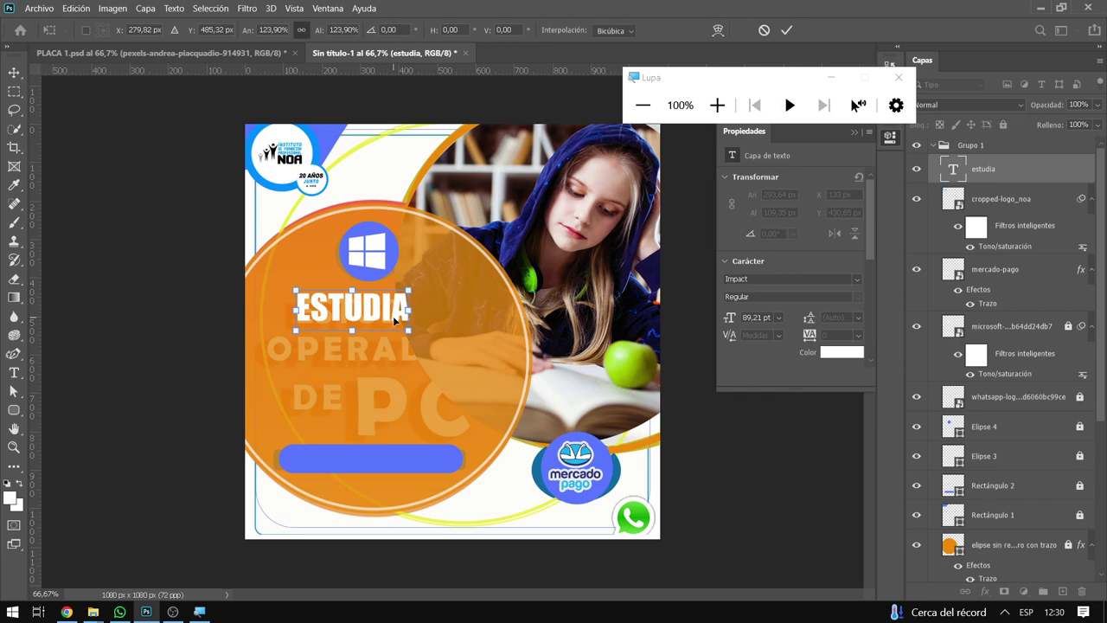
key("Return")
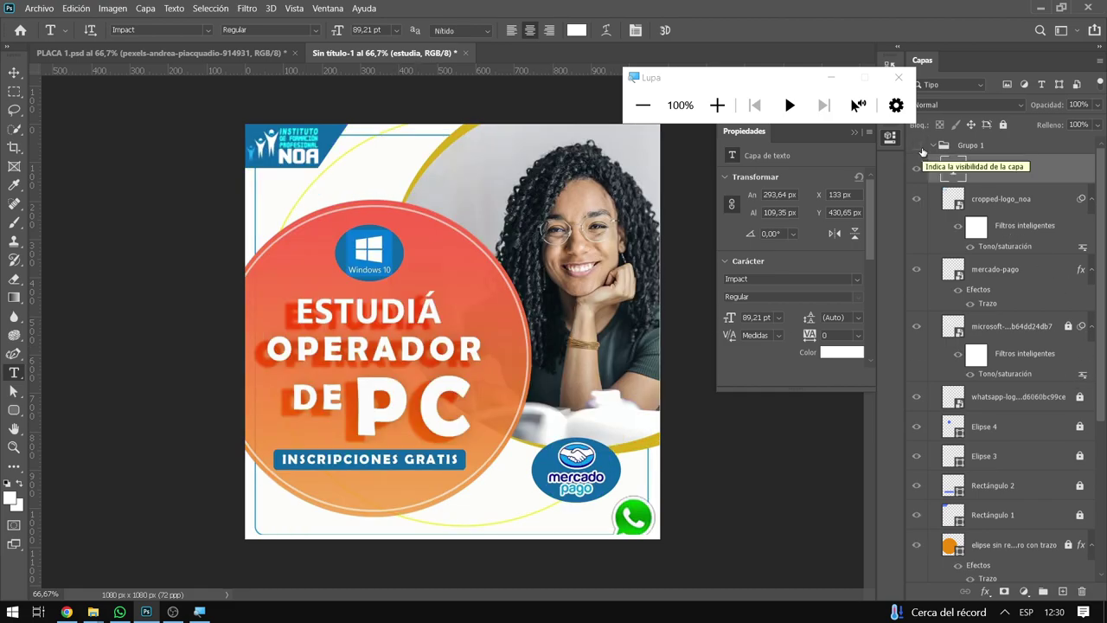
Compare against Grupo 1 and replace the final A with Á so it reads ESTUDIÁ
left_click(917, 146)
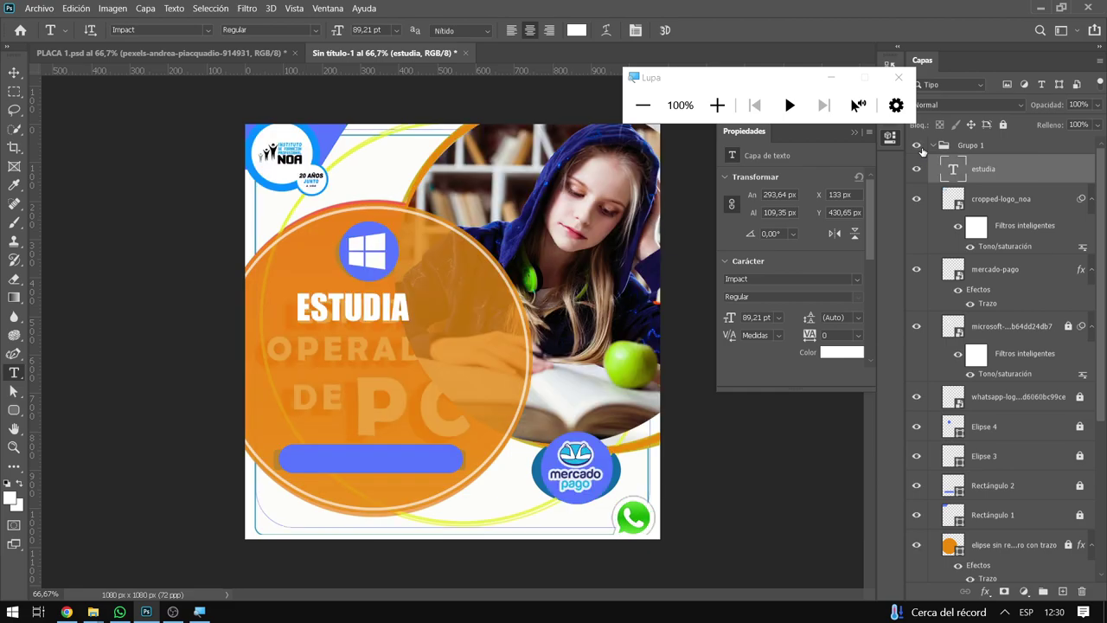
left_click_drag(394, 309, 408, 305)
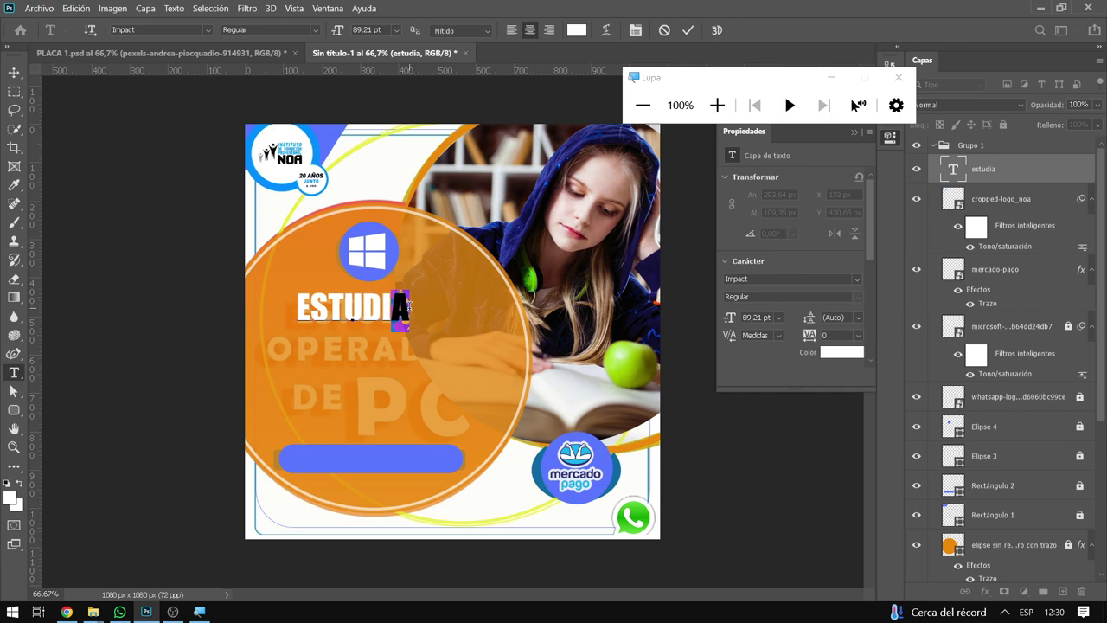
left_click(408, 306)
type("Á")
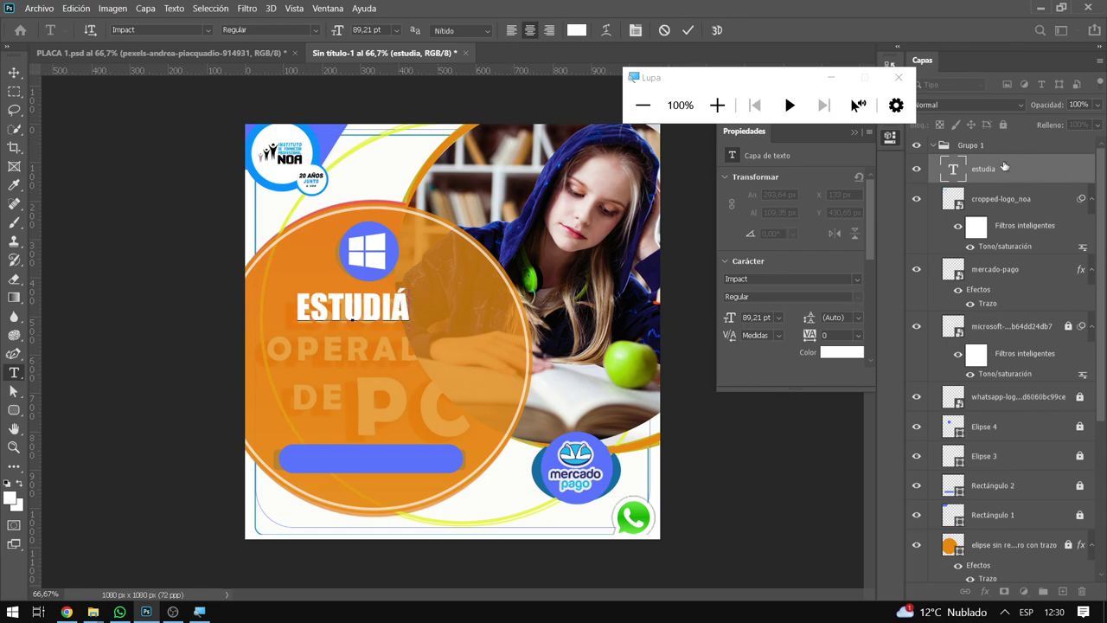
Open the ESTUDIÁ layer's blending options and add a drop shadow reset to defaults
left_click(995, 169)
right_click(993, 170)
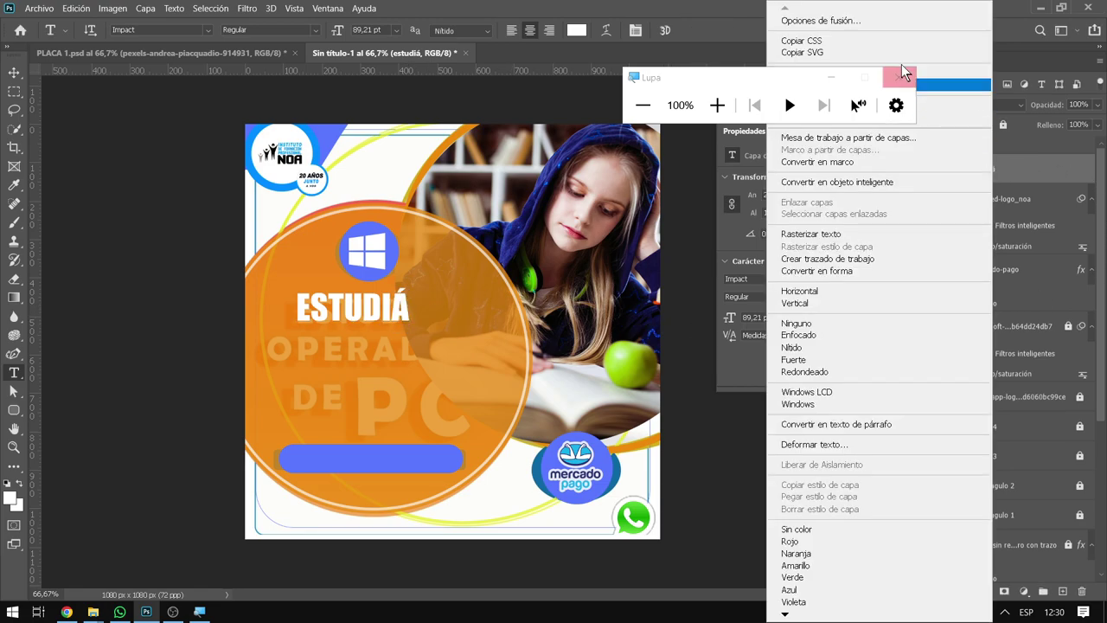
left_click(835, 20)
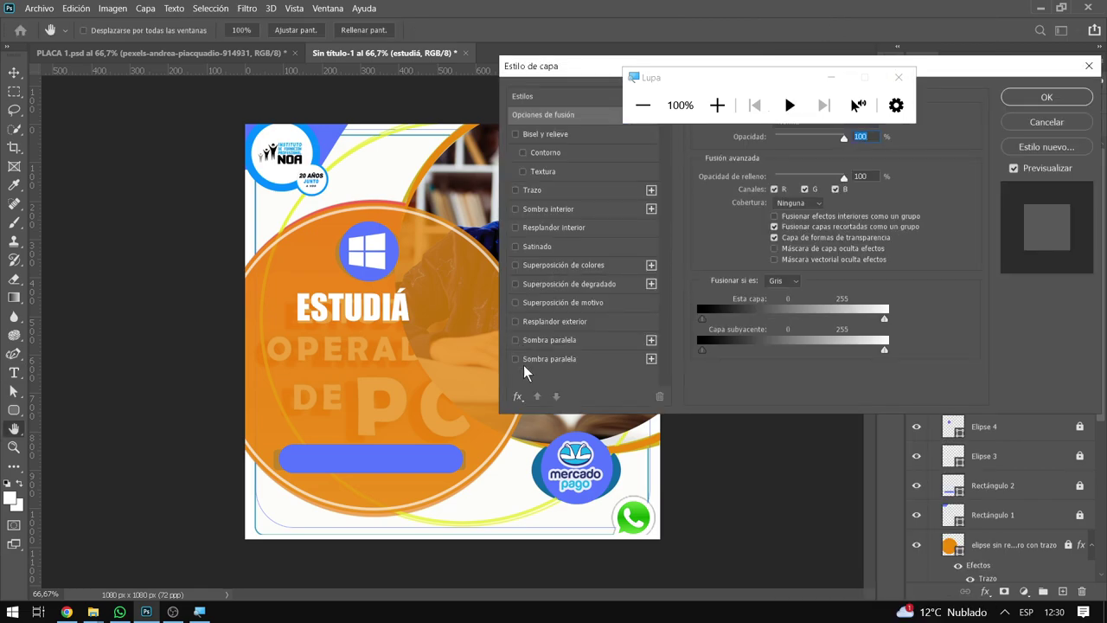
left_click(524, 366)
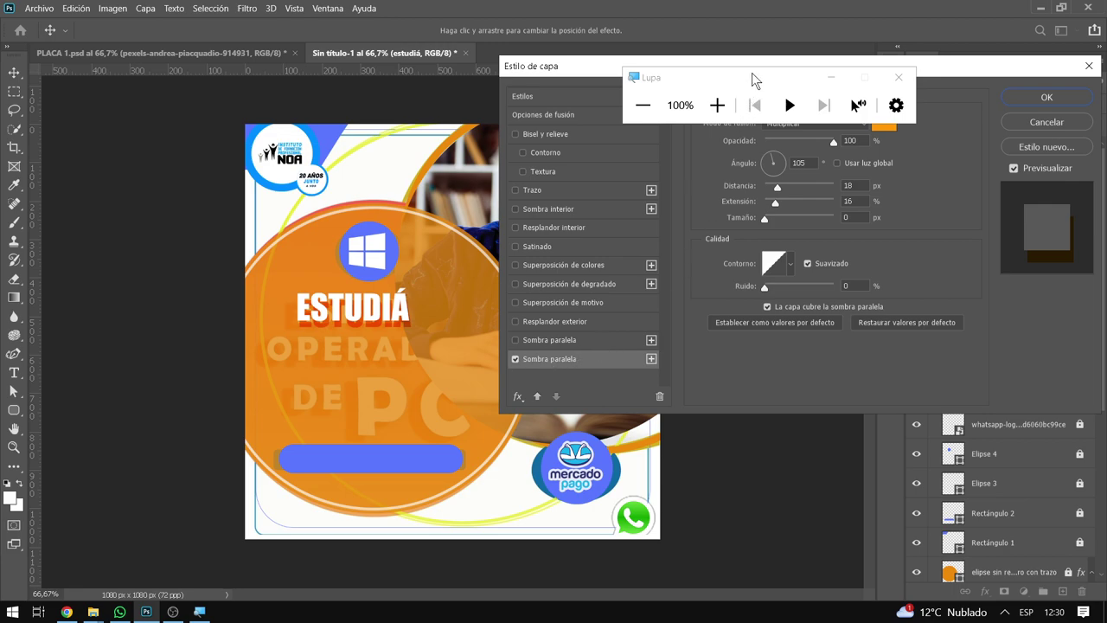
left_click_drag(752, 79, 825, 446)
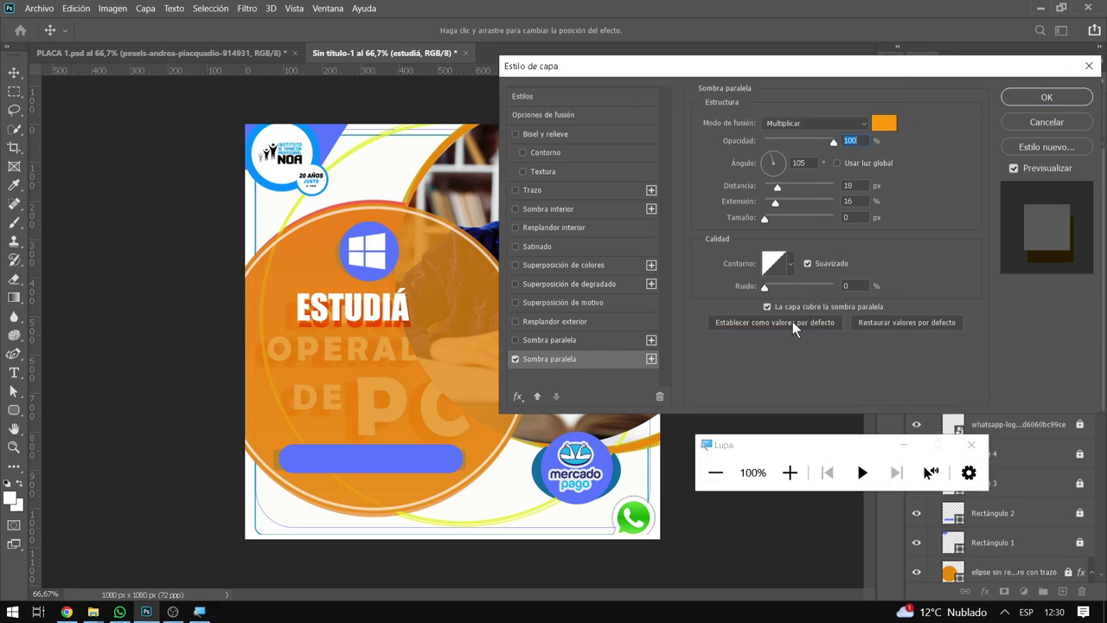
left_click(912, 328)
Make the shadow black at 84% opacity in Superponer blend mode
left_click(885, 124)
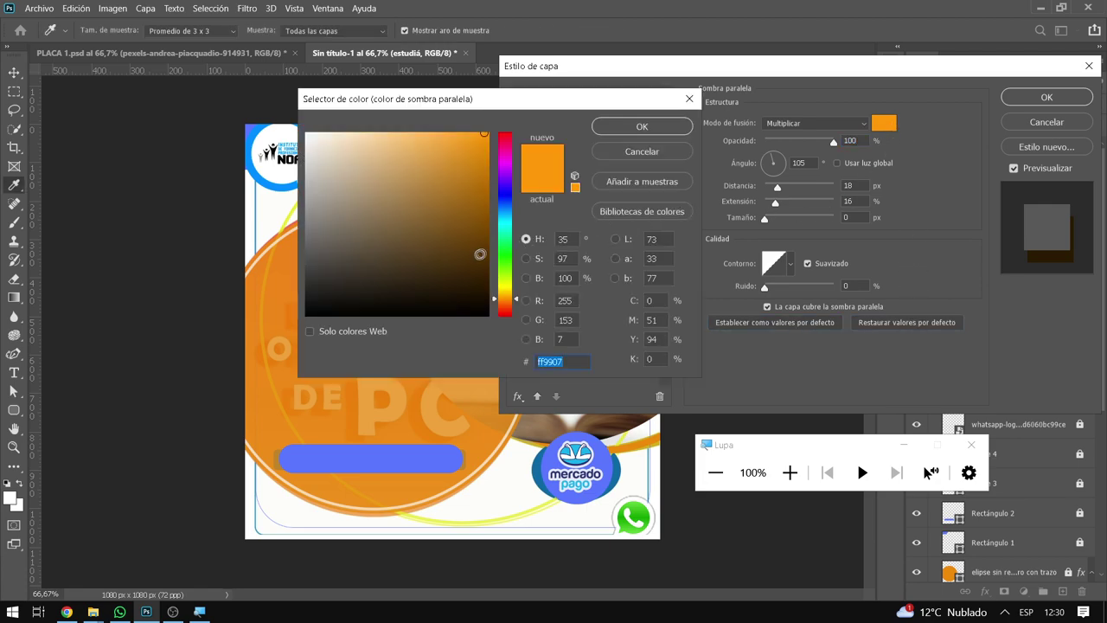
left_click_drag(480, 254, 488, 316)
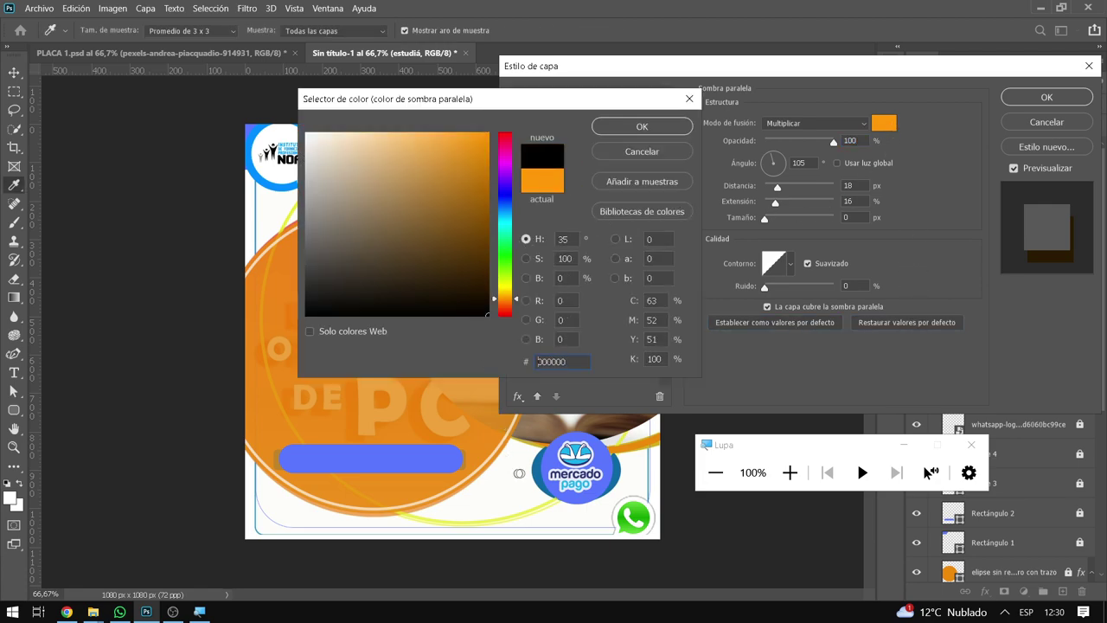
left_click(644, 127)
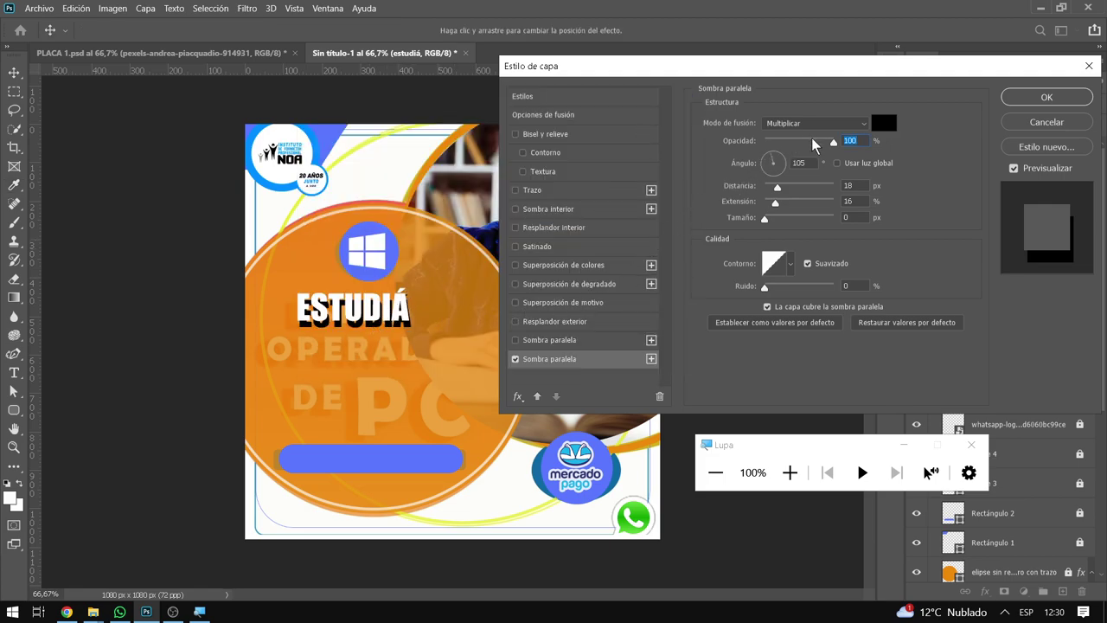
left_click_drag(812, 141, 829, 142)
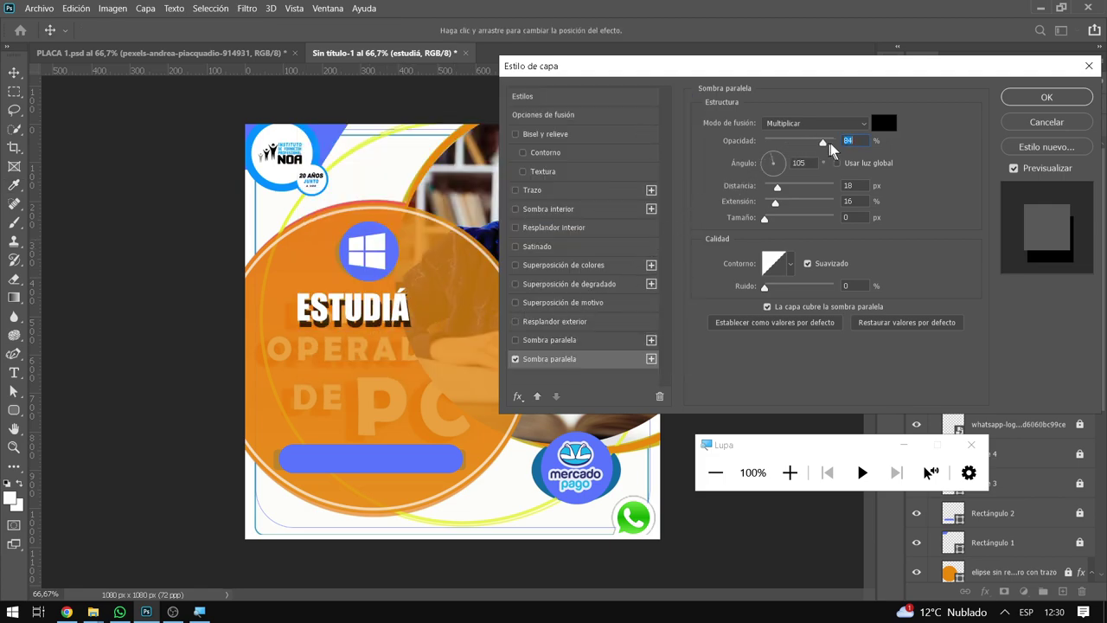
left_click(817, 123)
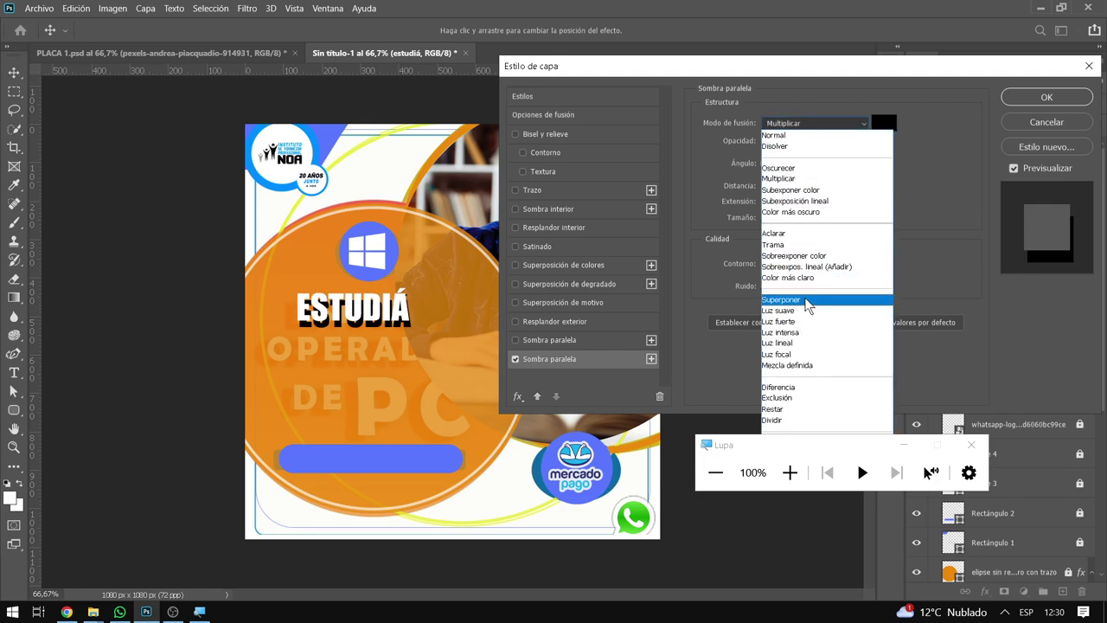
left_click(806, 300)
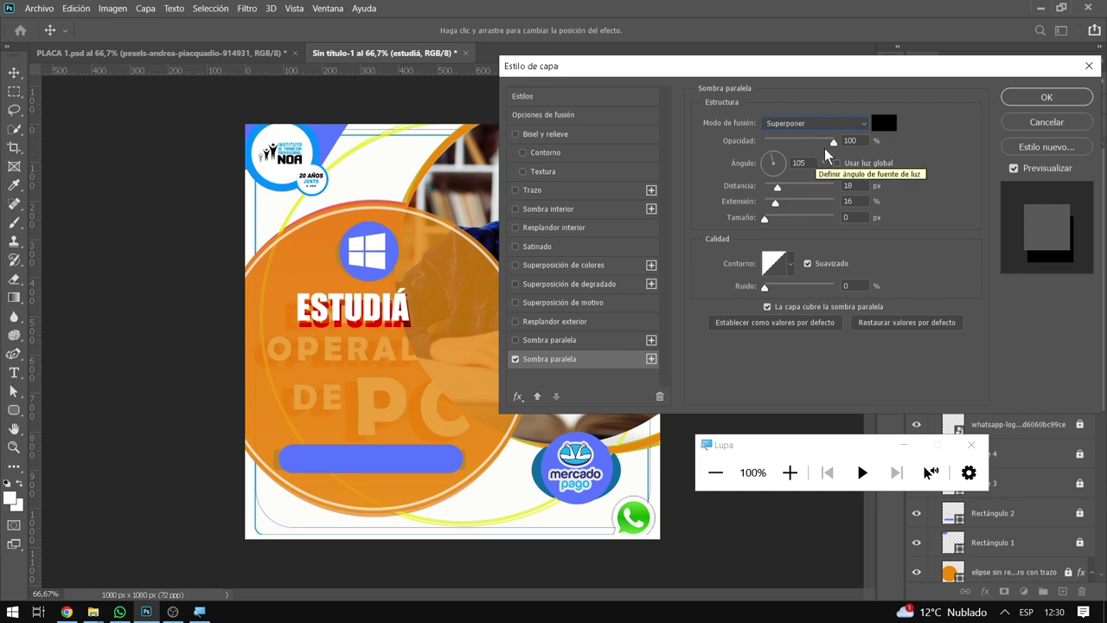
Position the Superponer shadow at 70°, 11 px distance, 16% spread, 8 px size, and apply it
mouse_move(410, 314)
left_mouse_down()
mouse_move(393, 290)
mouse_move(514, 335)
mouse_move(400, 302)
left_mouse_up()
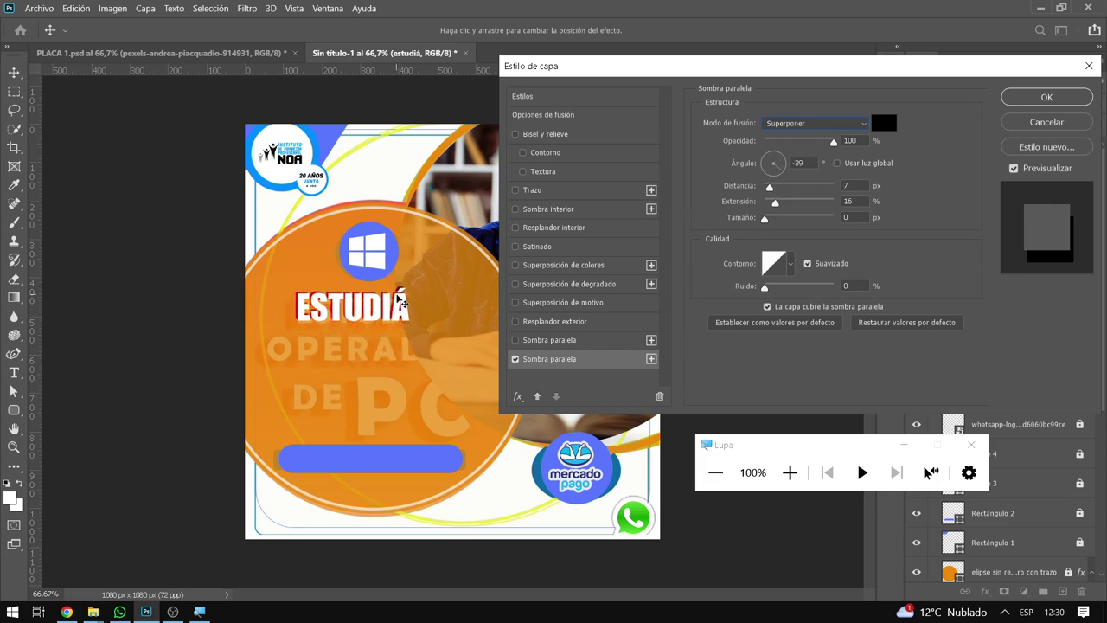
left_click_drag(399, 303, 400, 307)
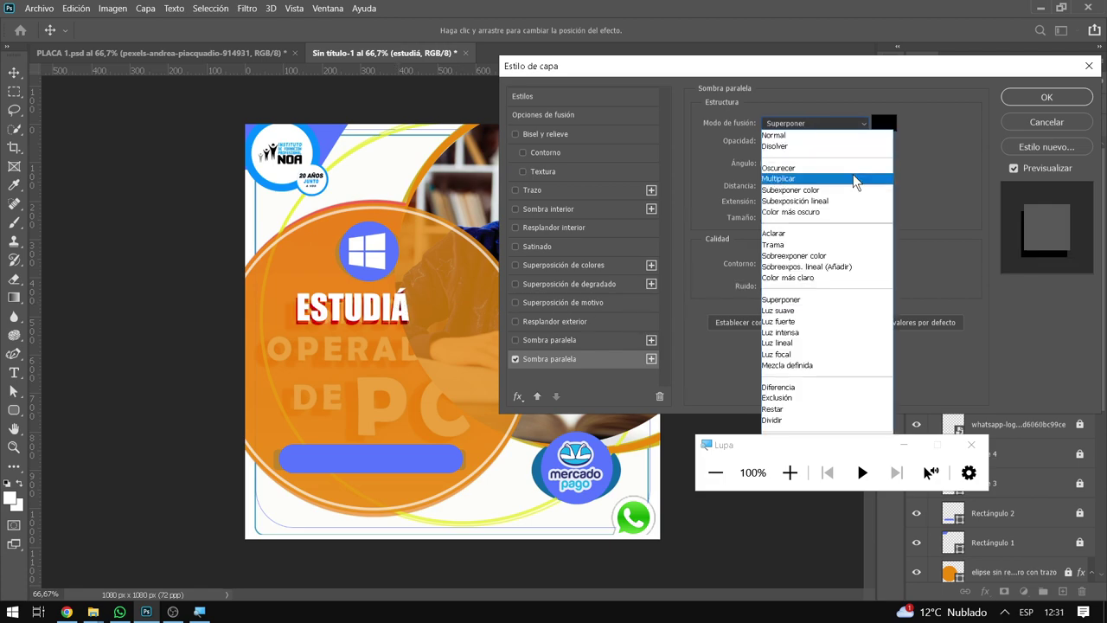
left_click(853, 179)
left_click(830, 122)
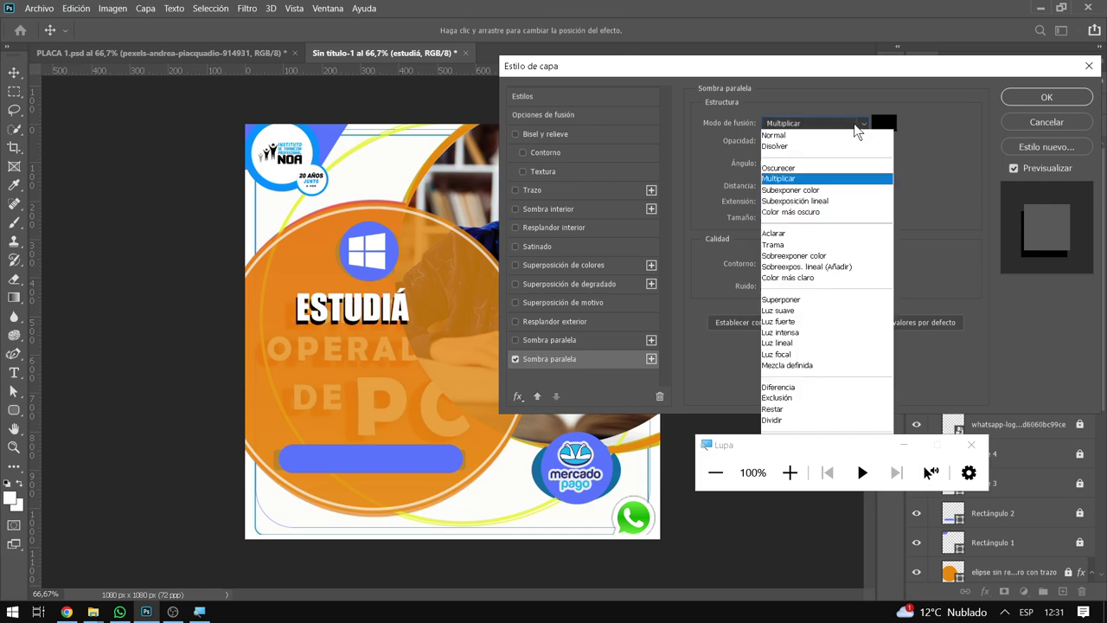
left_click(795, 299)
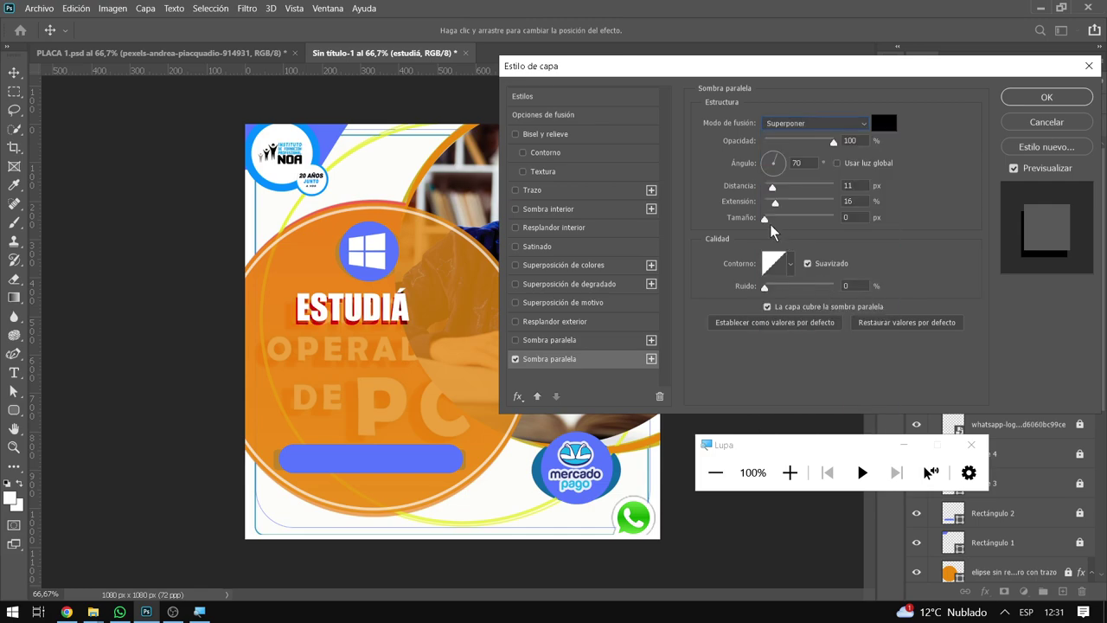
left_click_drag(769, 222, 769, 223)
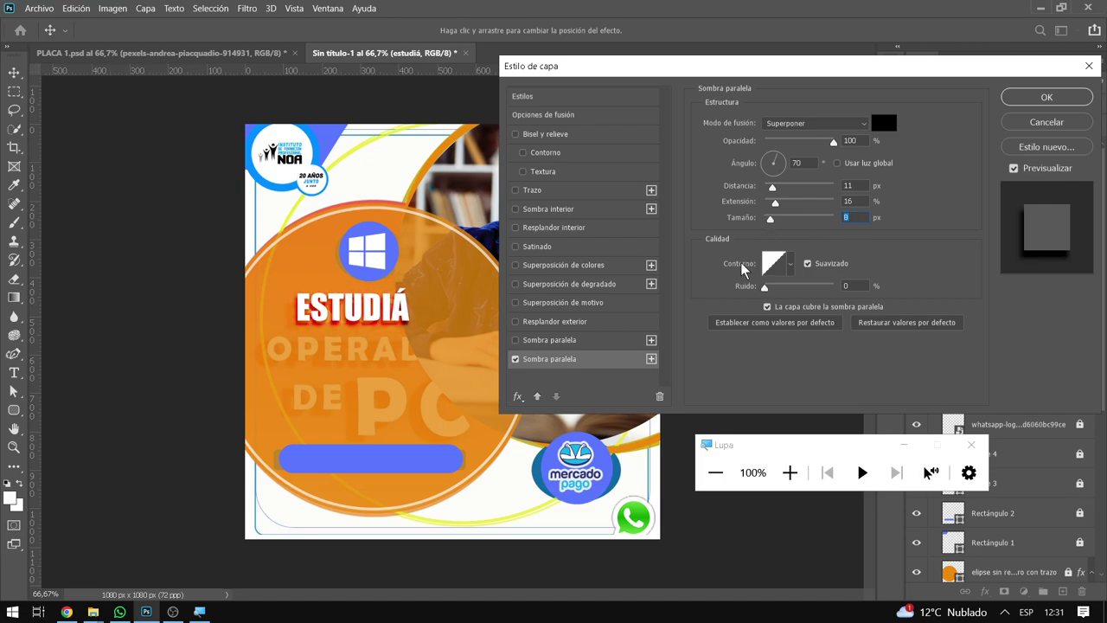
left_click(776, 477)
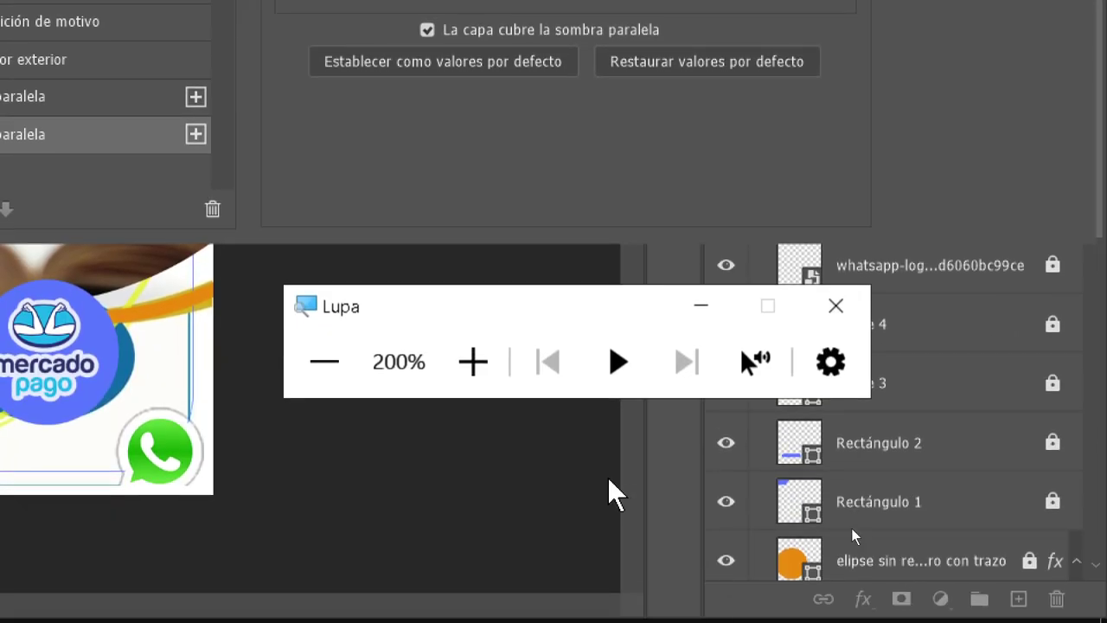
left_click(721, 477)
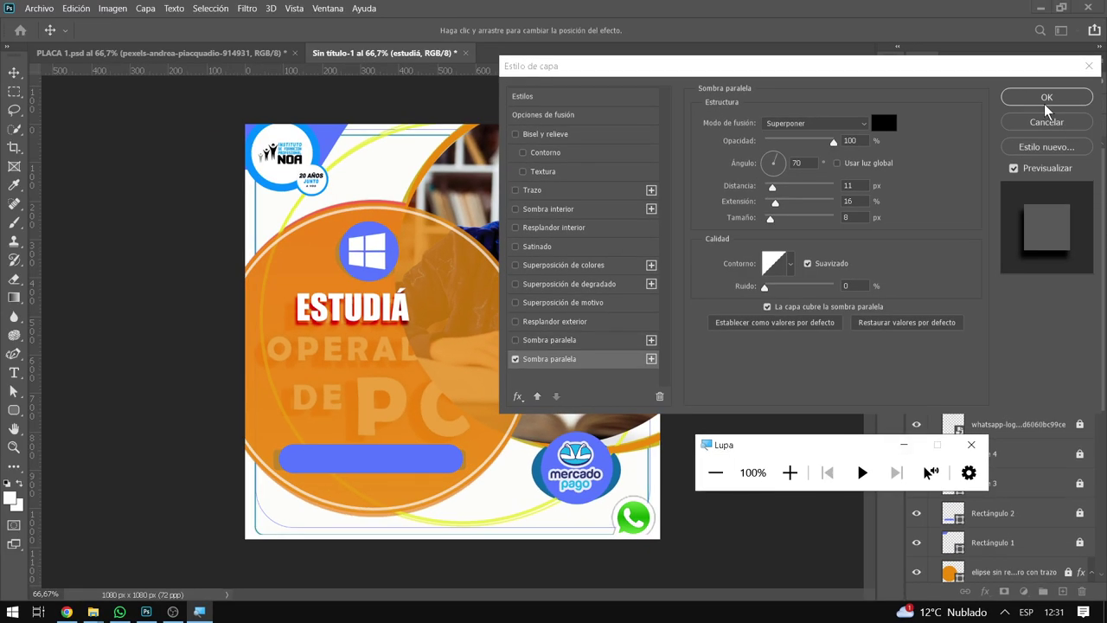
left_click(1048, 98)
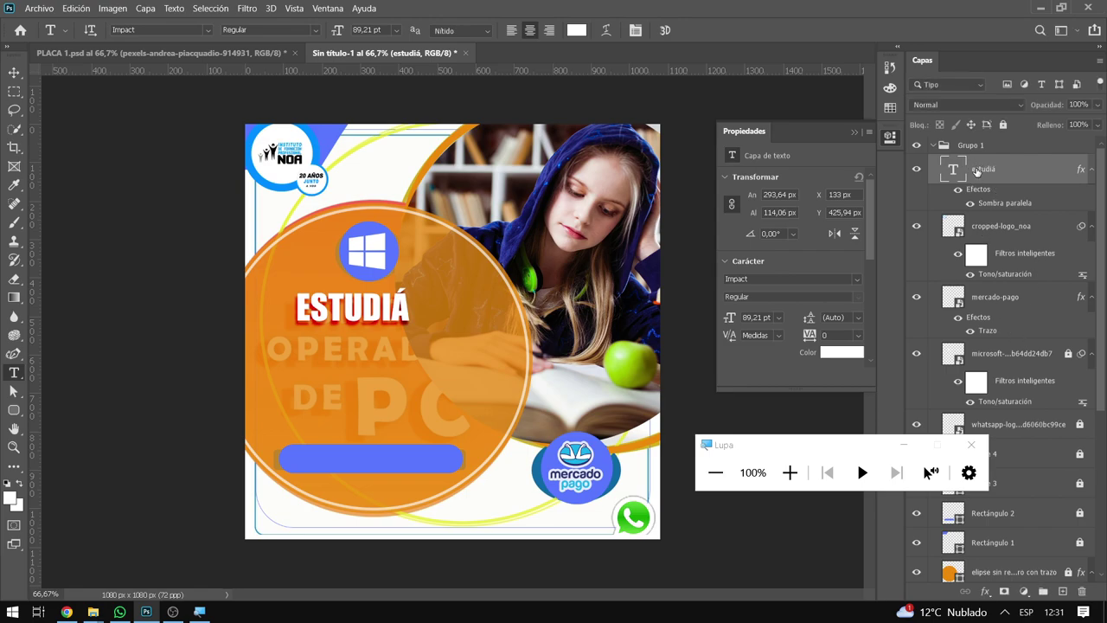
Duplicate the estudiá text layer as a new layer named operador
left_click(149, 9)
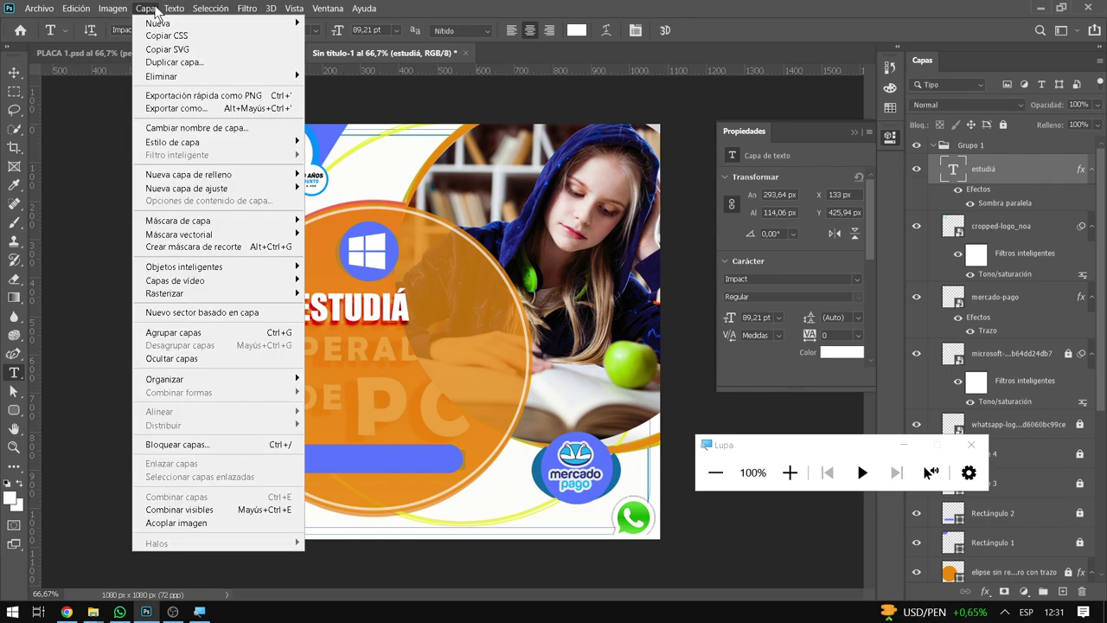
left_click(175, 63)
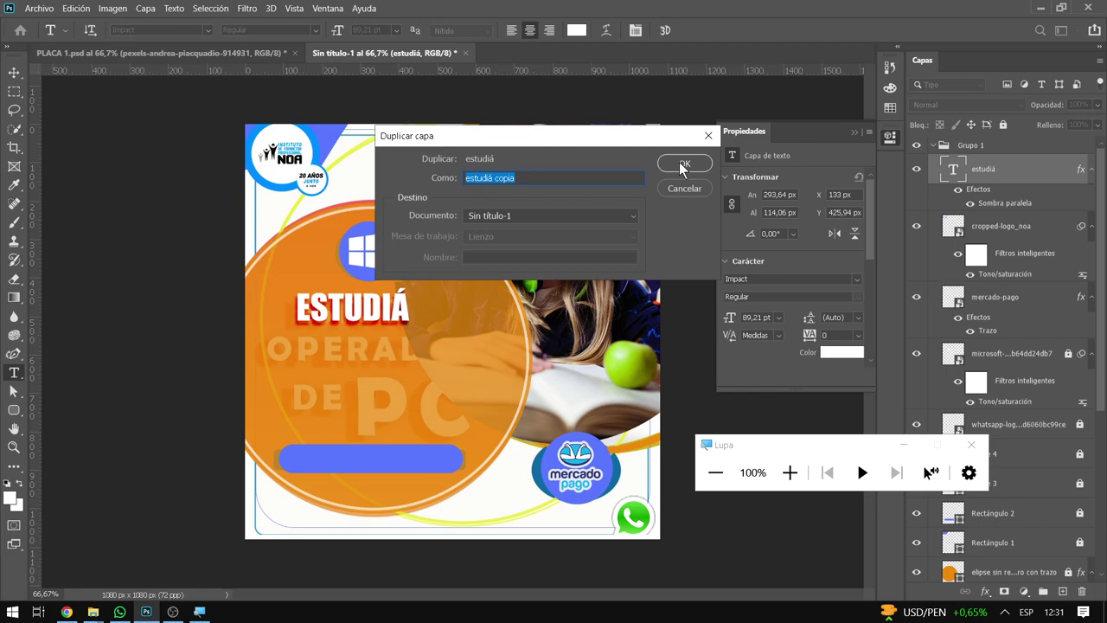
type("operador")
left_click(684, 166)
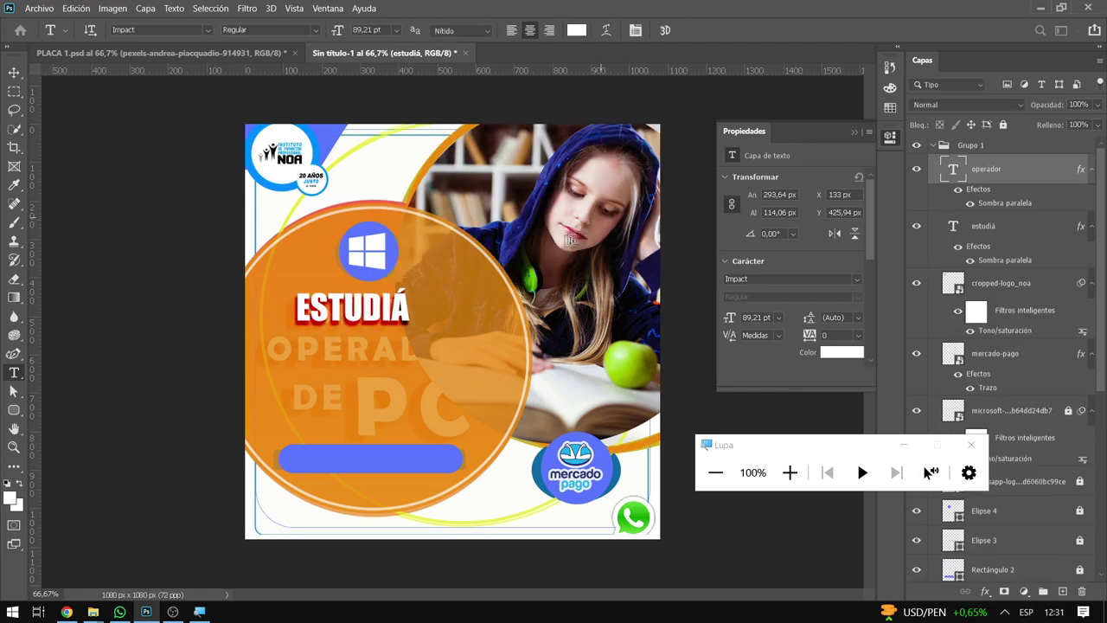
Free-transform the operador copy to sit just below the ESTUDIÁ line
left_click(76, 9)
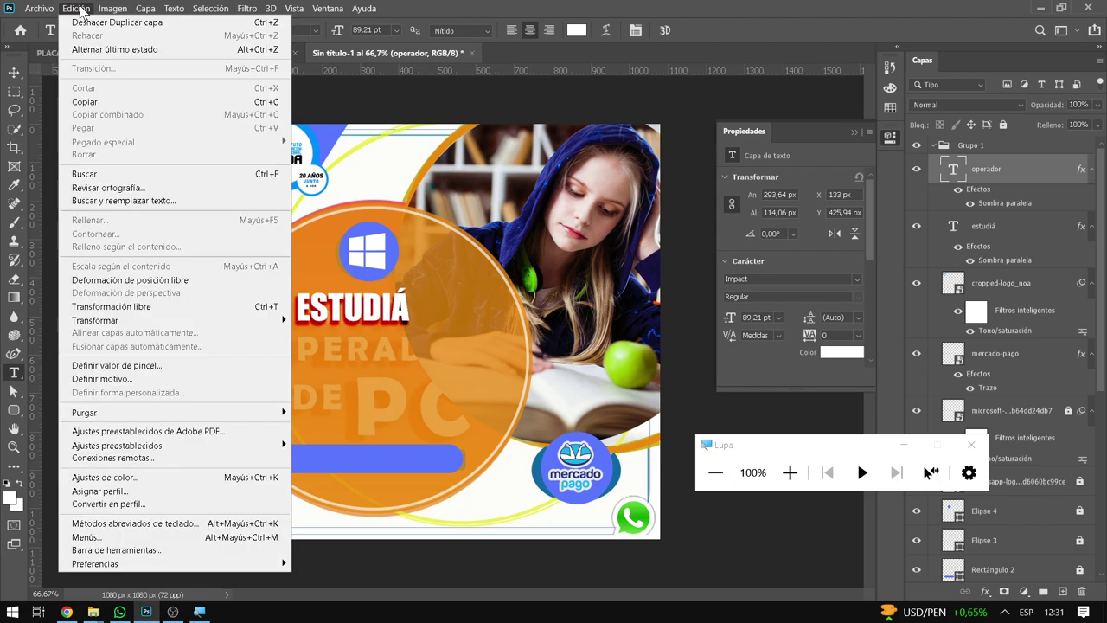
left_click(176, 310)
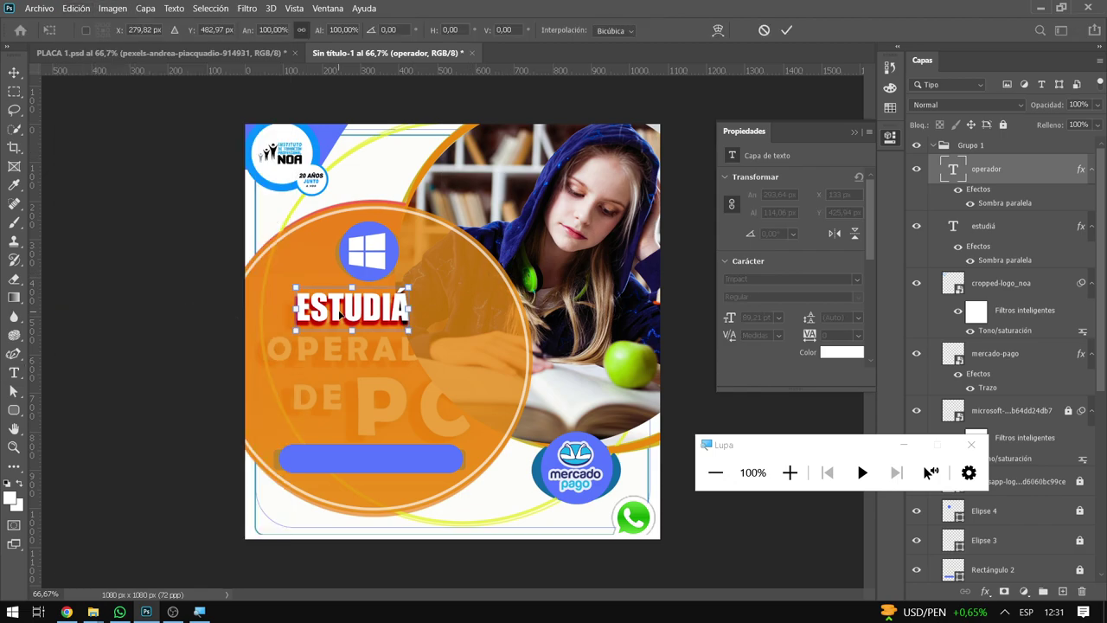
left_click_drag(341, 317, 308, 358)
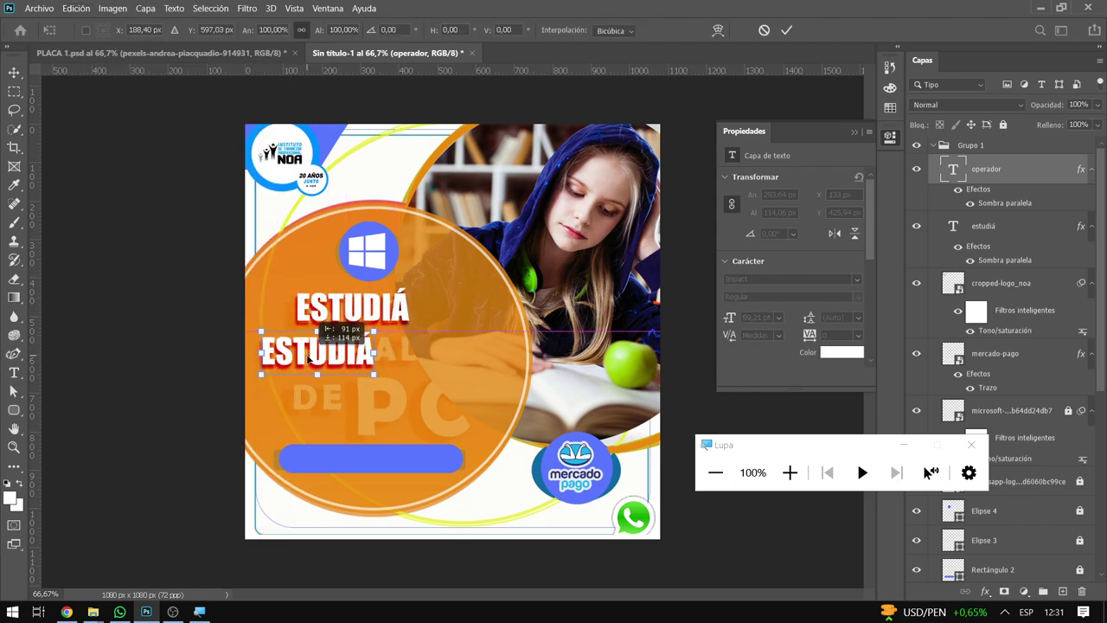
key("t")
key("Return")
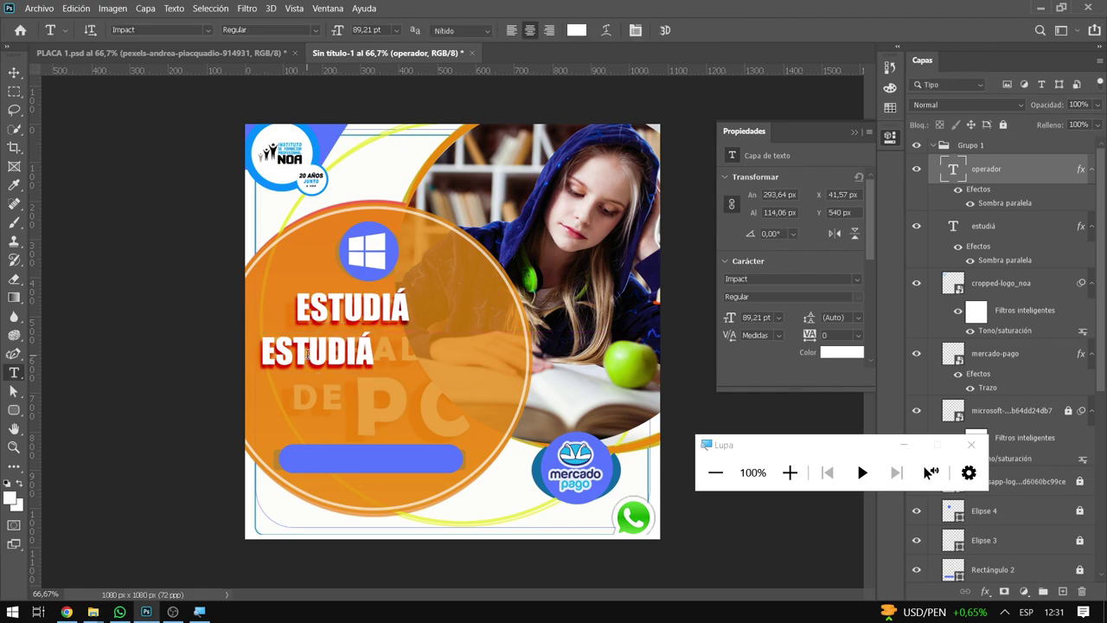
left_click(789, 473)
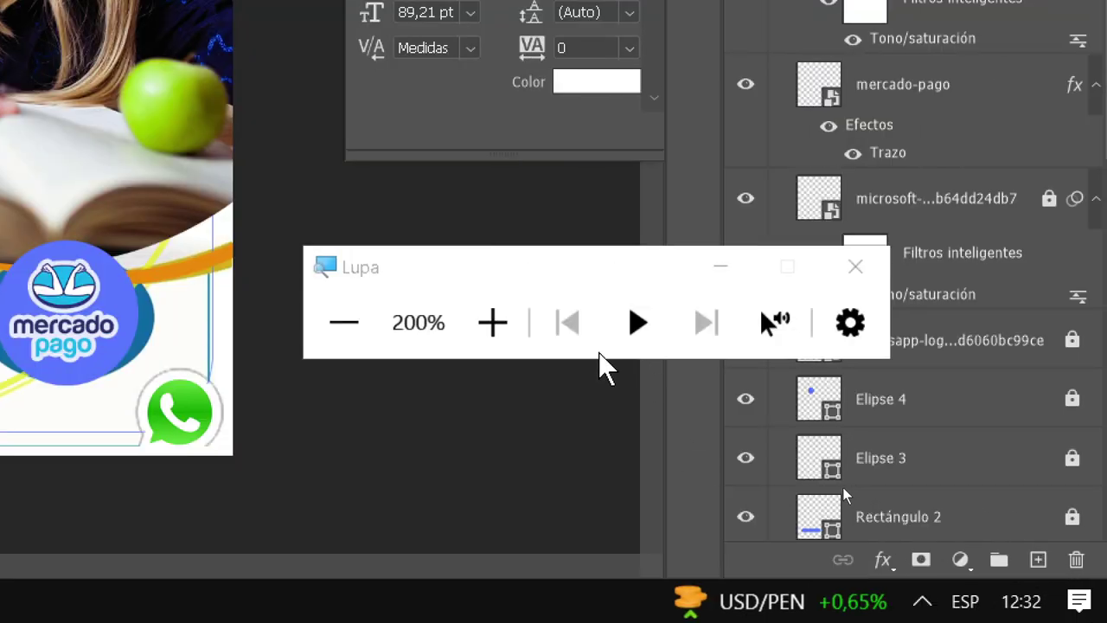
Retype the copied line as OPERADOR and centre it under ESTUDIÁ at X 67,67, Y 532,7 px
left_click(354, 350)
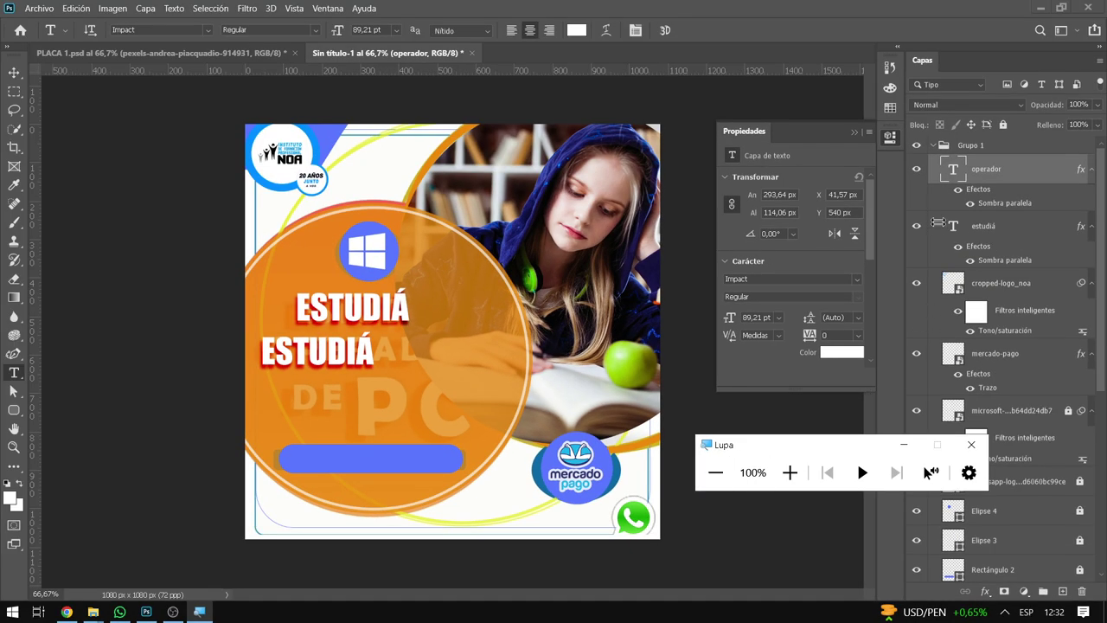
left_click(952, 176)
double_click(954, 172)
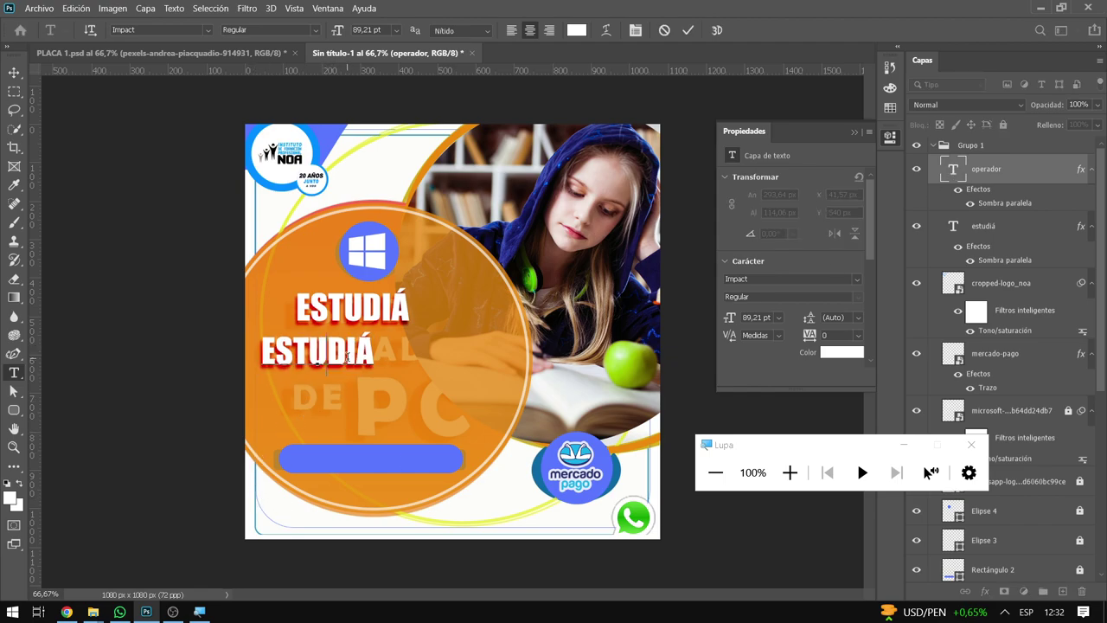
type("OPERA")
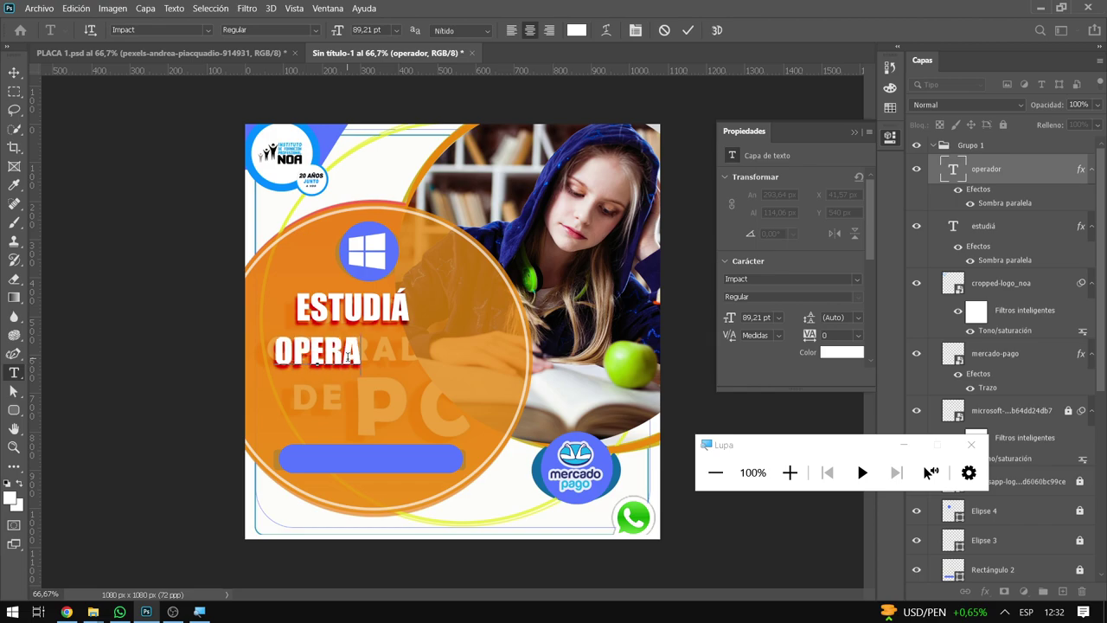
type("DOR")
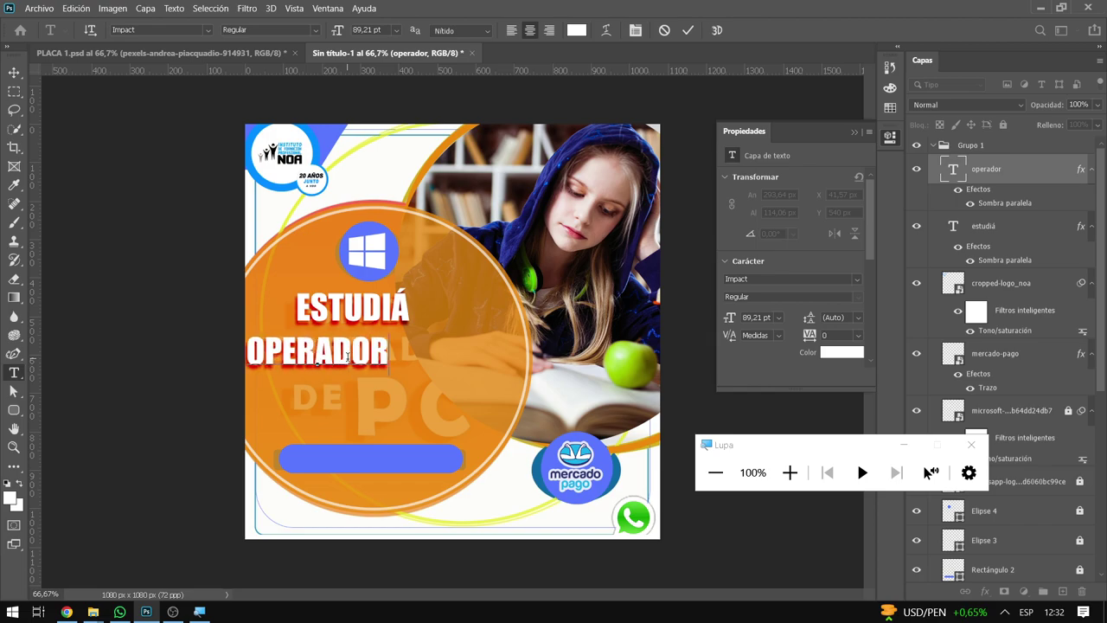
left_click_drag(343, 355, 369, 350)
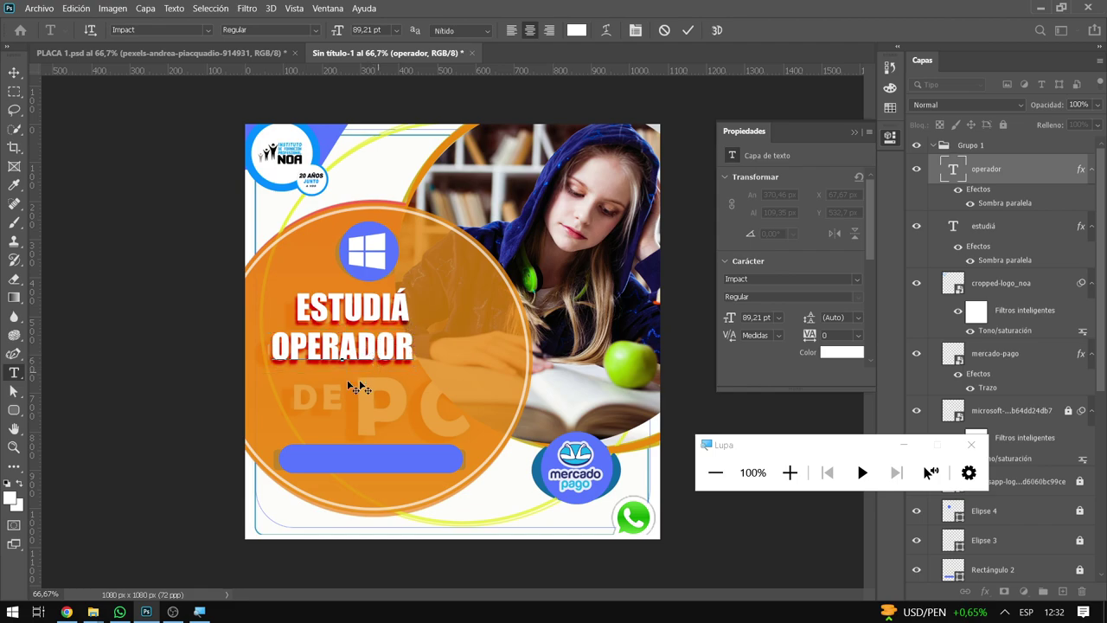
left_click(689, 31)
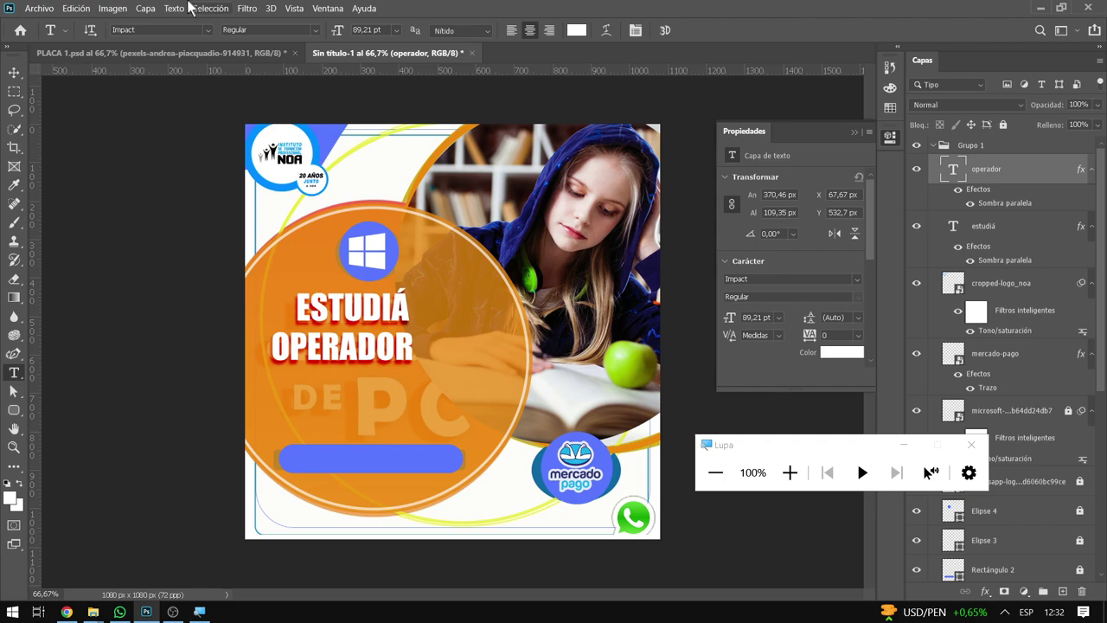
Duplicate the operador layer as pc and move the copy below OPERADOR
left_click(144, 8)
mouse_move(158, 22)
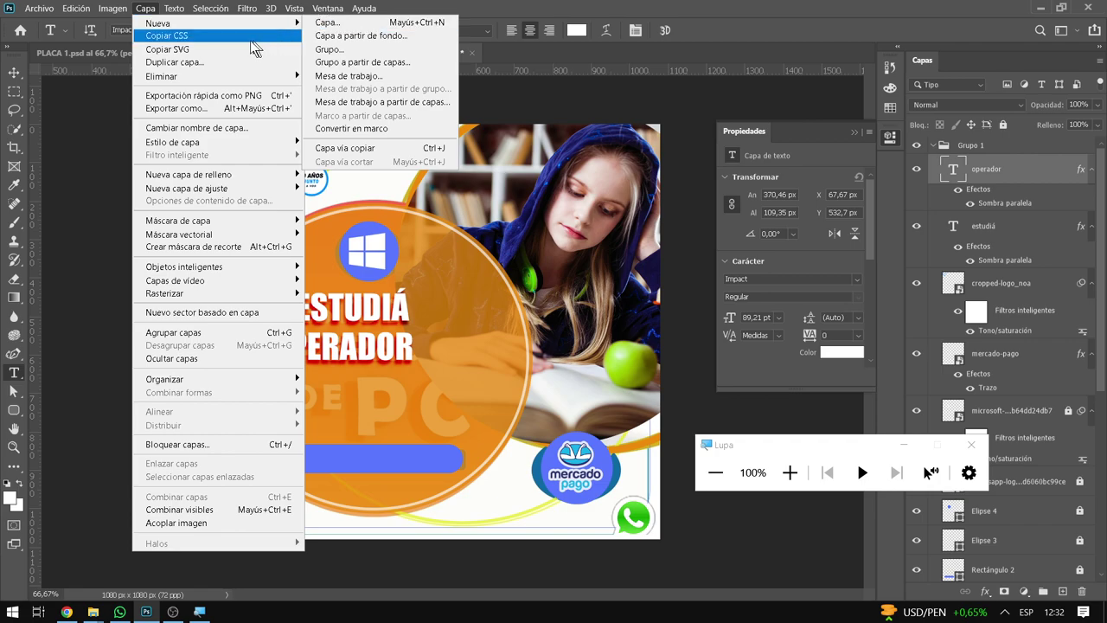
left_click(235, 62)
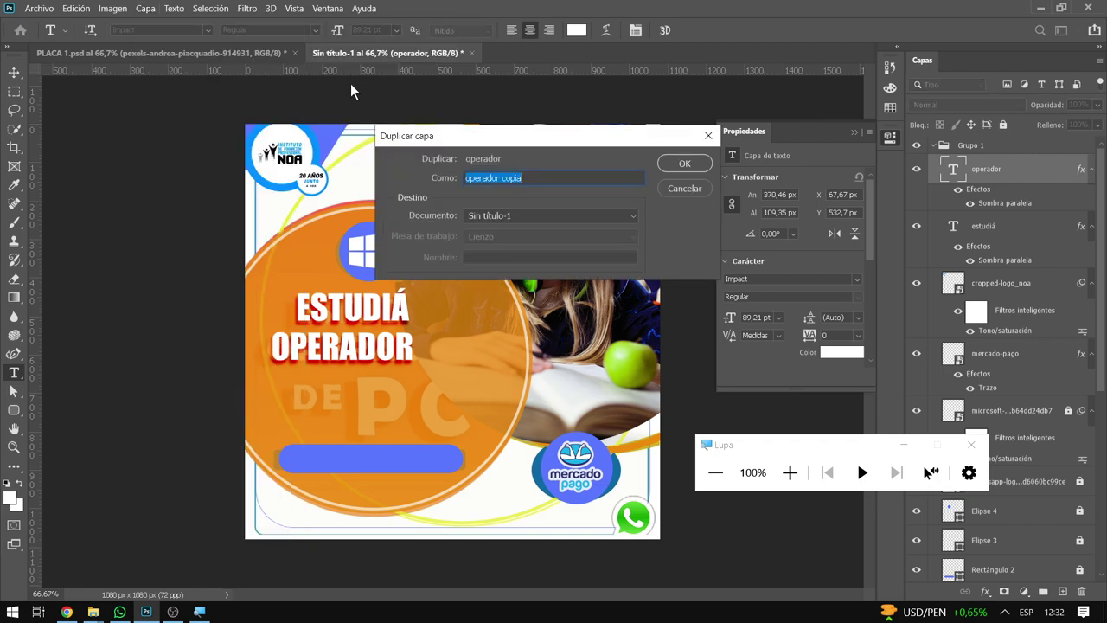
type("pc")
key("Return")
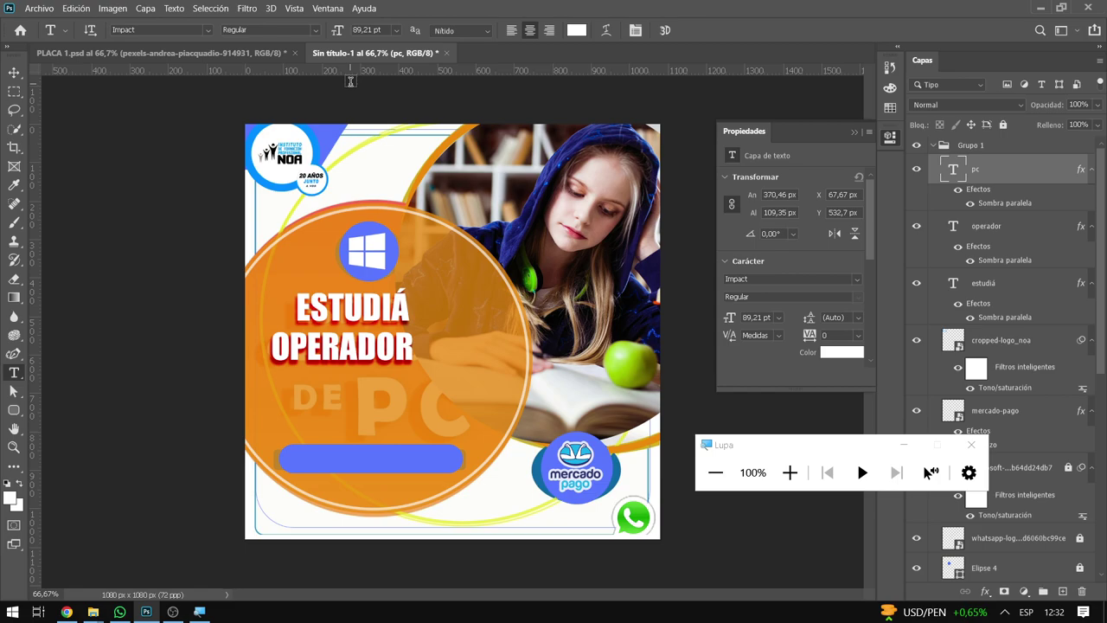
left_click(76, 9)
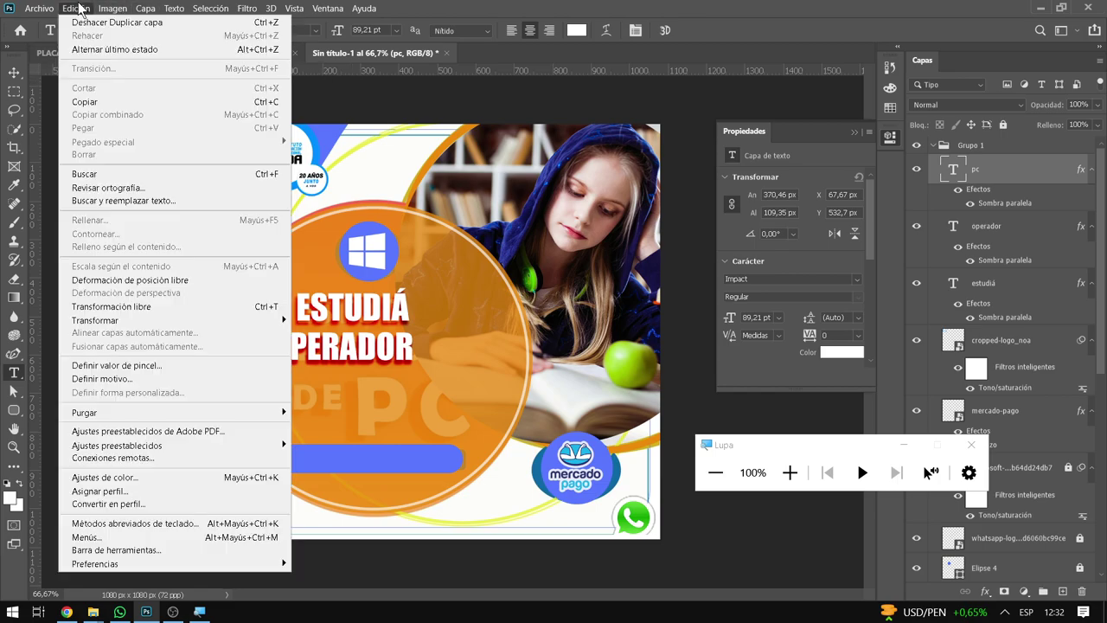
left_click(141, 308)
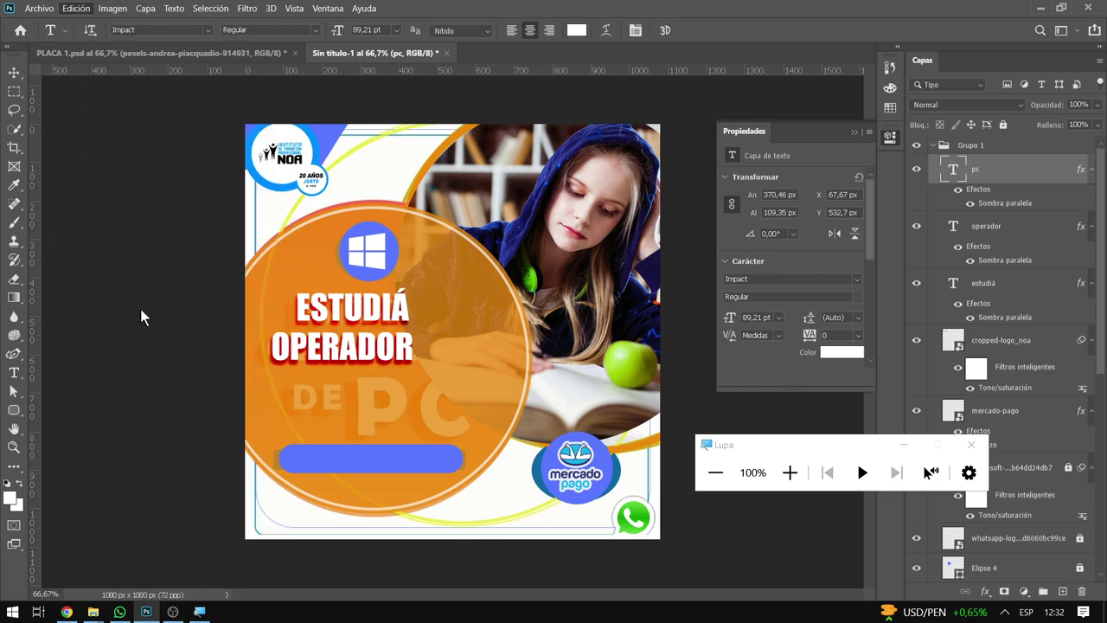
left_click_drag(354, 353, 437, 402)
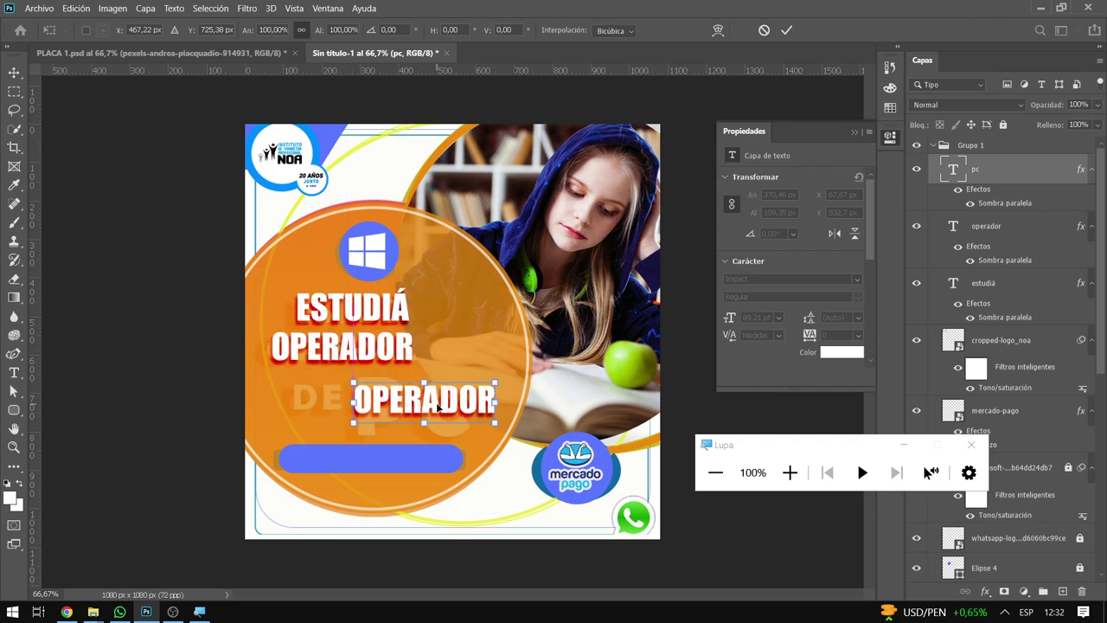
key("Return")
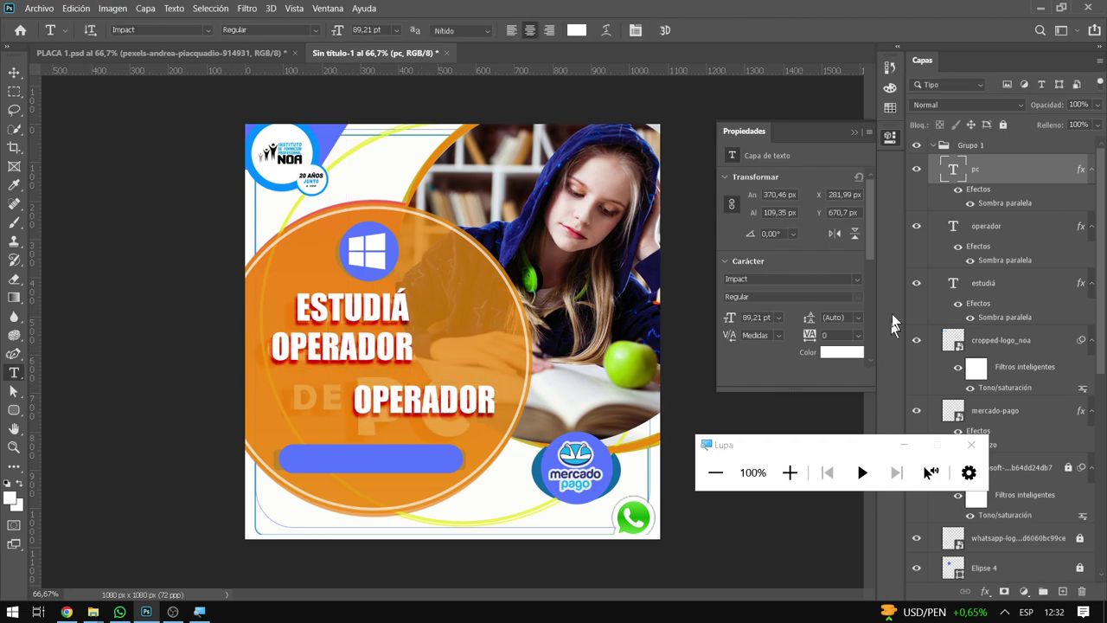
Retype the copy as PC and scale it to 192 pt beneath OPERADOR
double_click(958, 178)
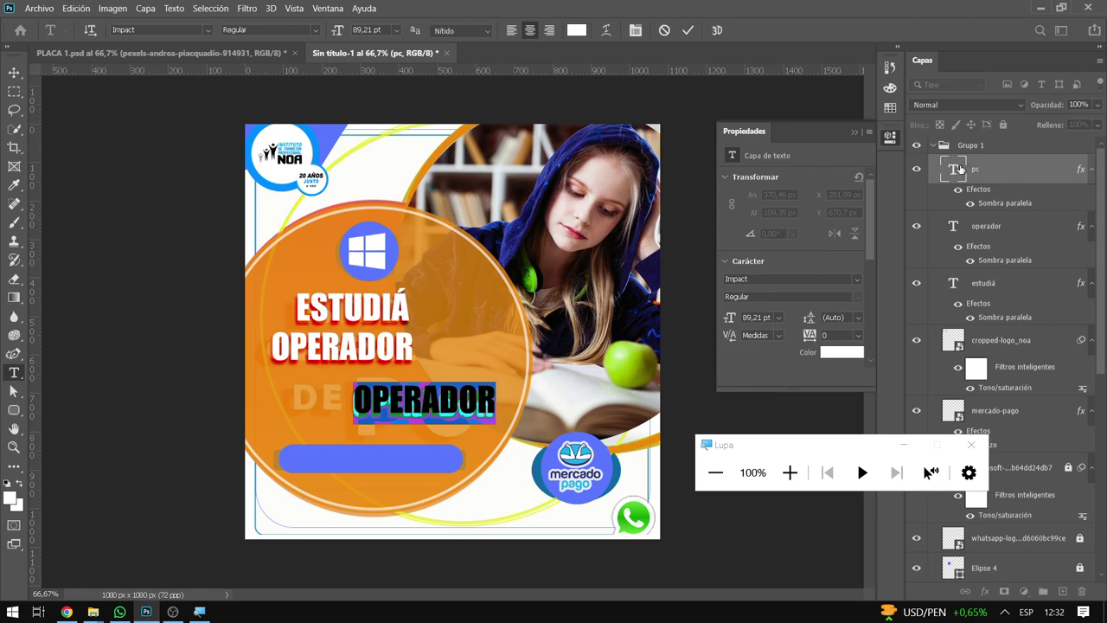
type("PC")
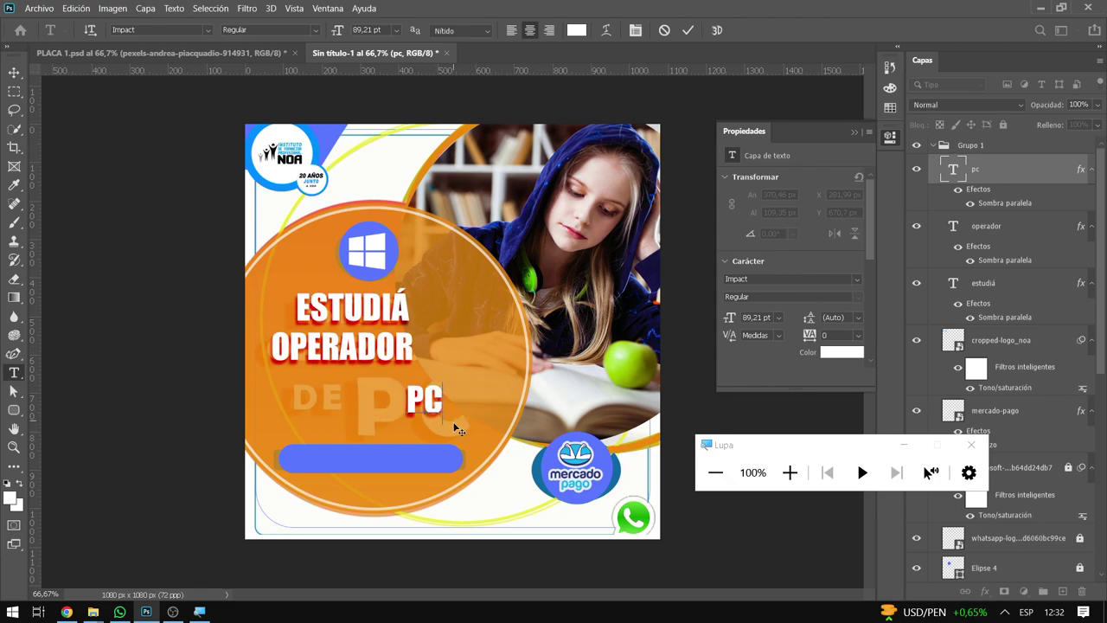
key("ctrl")
left_click_drag(444, 424, 480, 465)
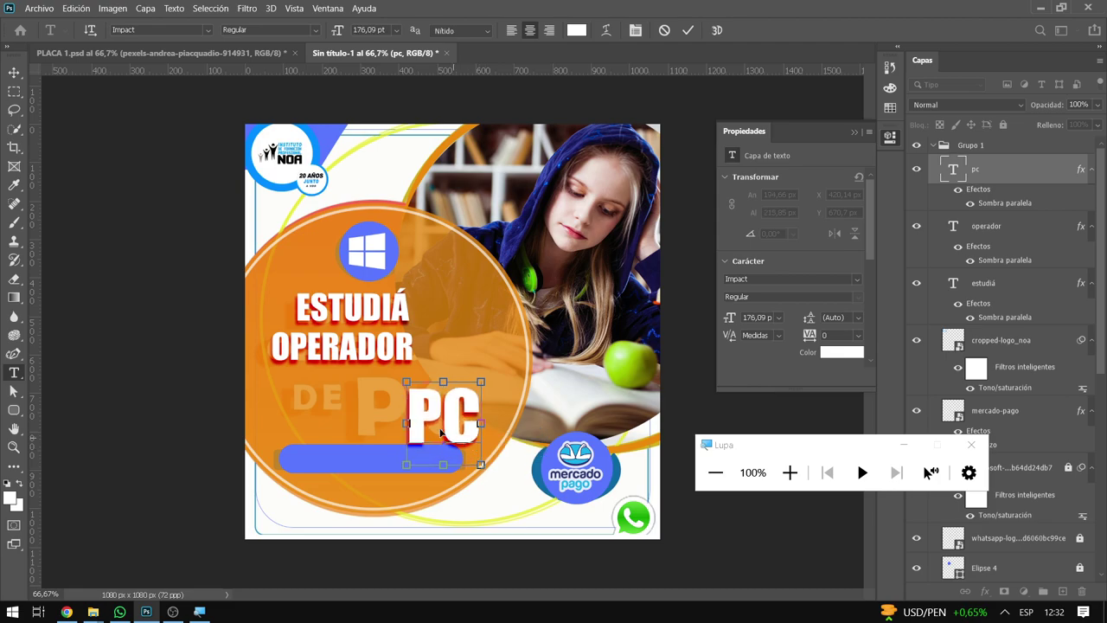
left_click_drag(428, 418, 378, 406)
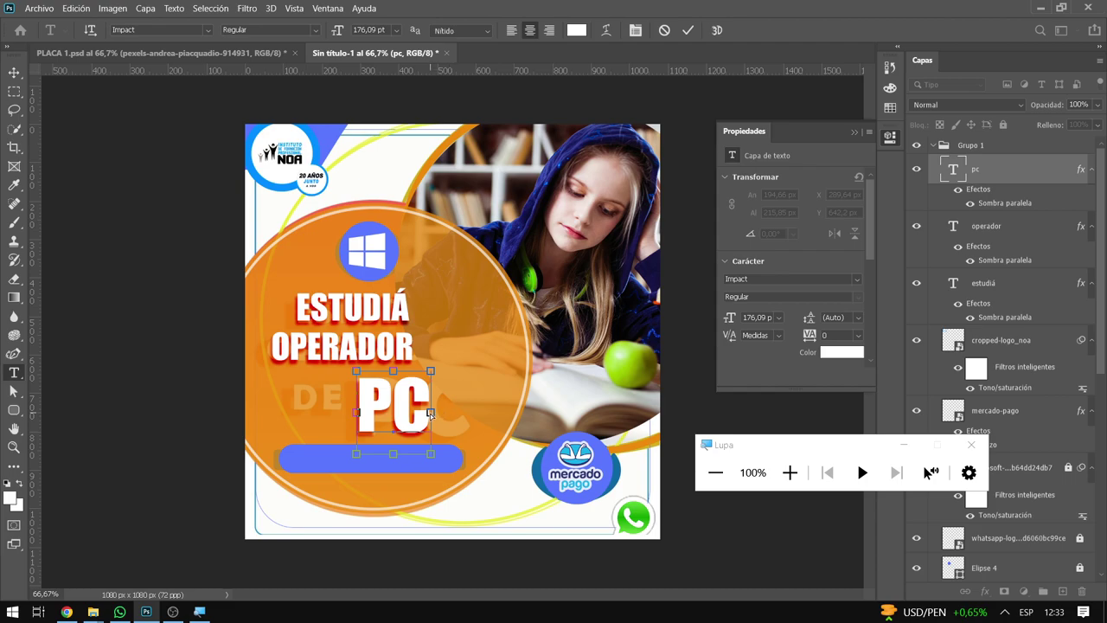
left_click_drag(431, 414, 468, 414)
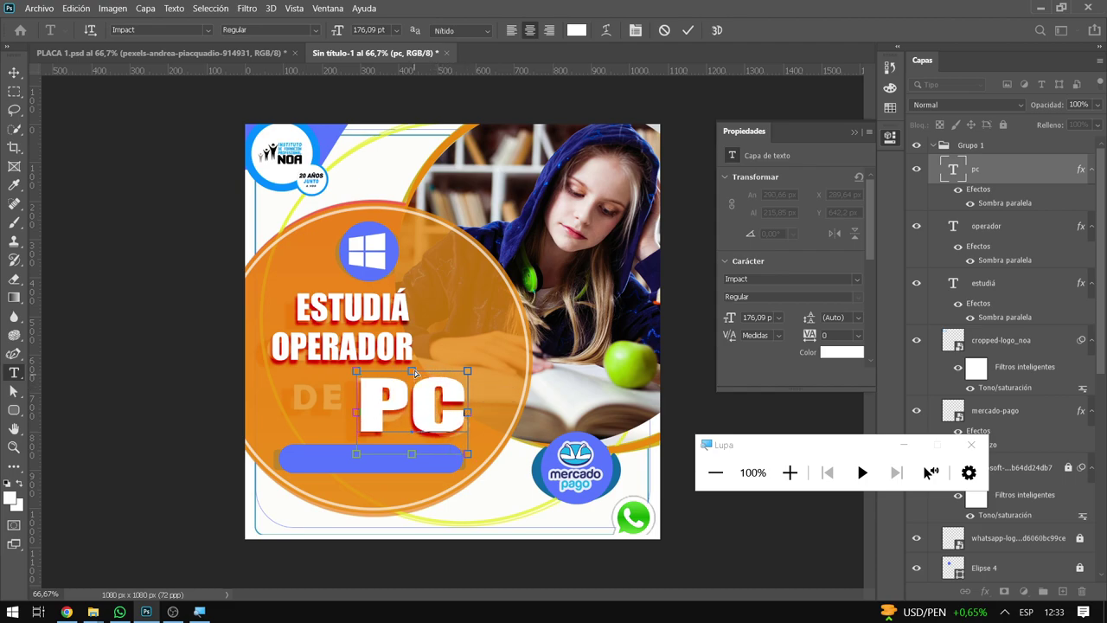
left_click_drag(412, 370, 414, 363)
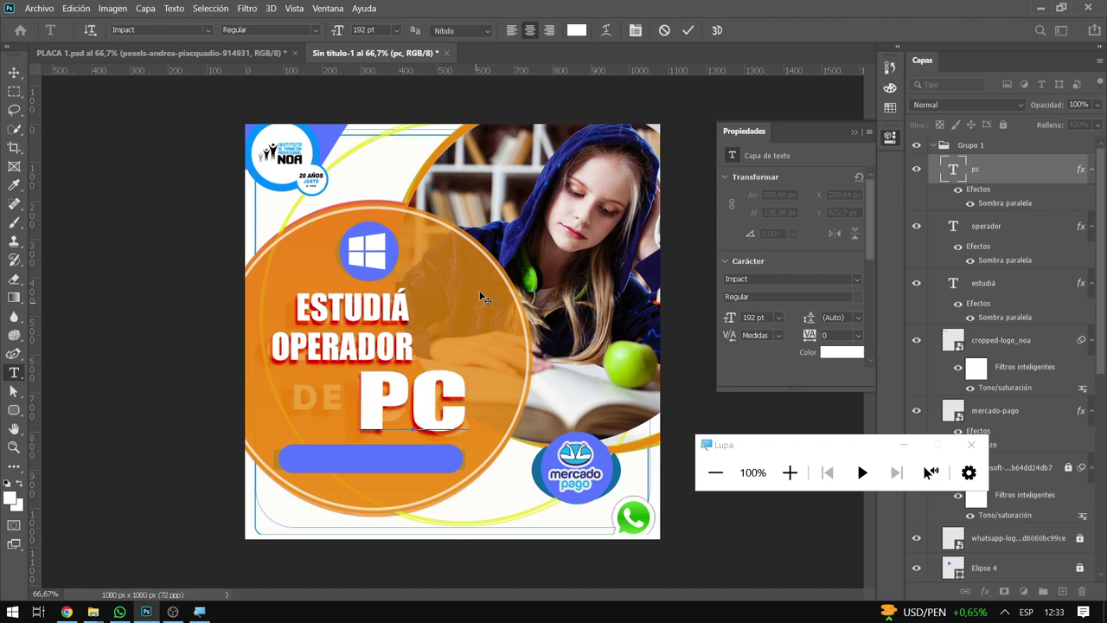
left_click(14, 72)
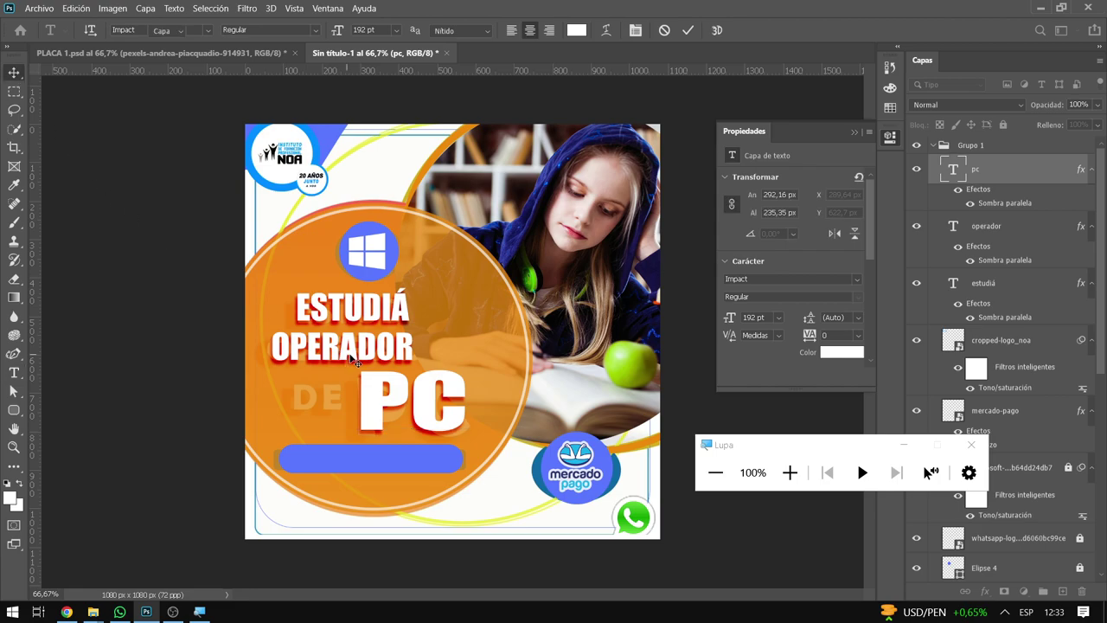
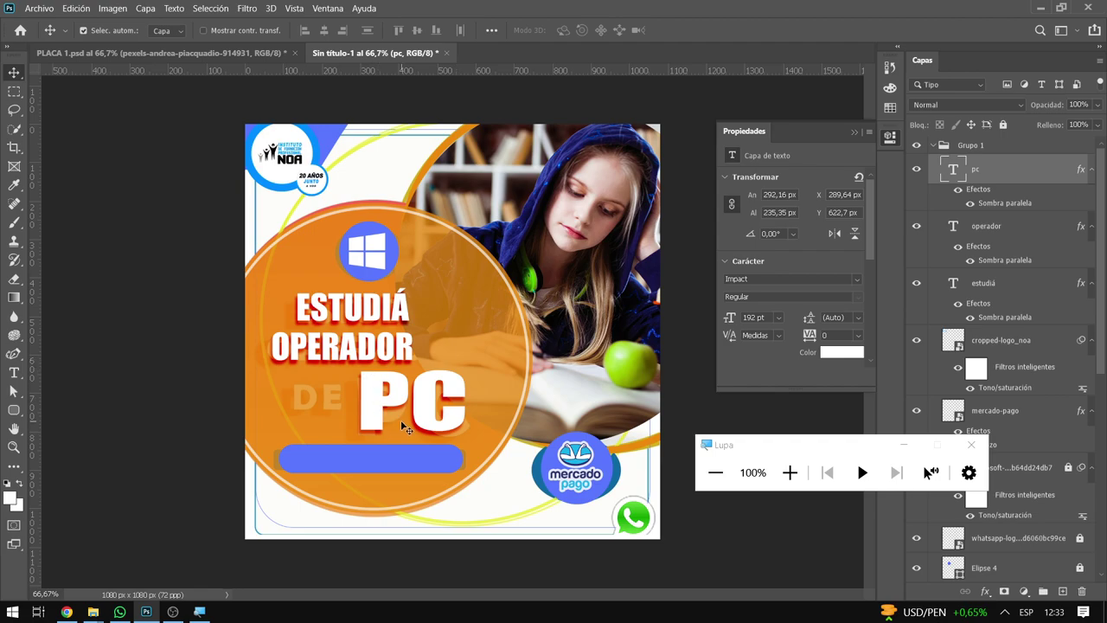
Duplicate the PC text to its left and change the copy to read 'DE'
right_click(22, 77)
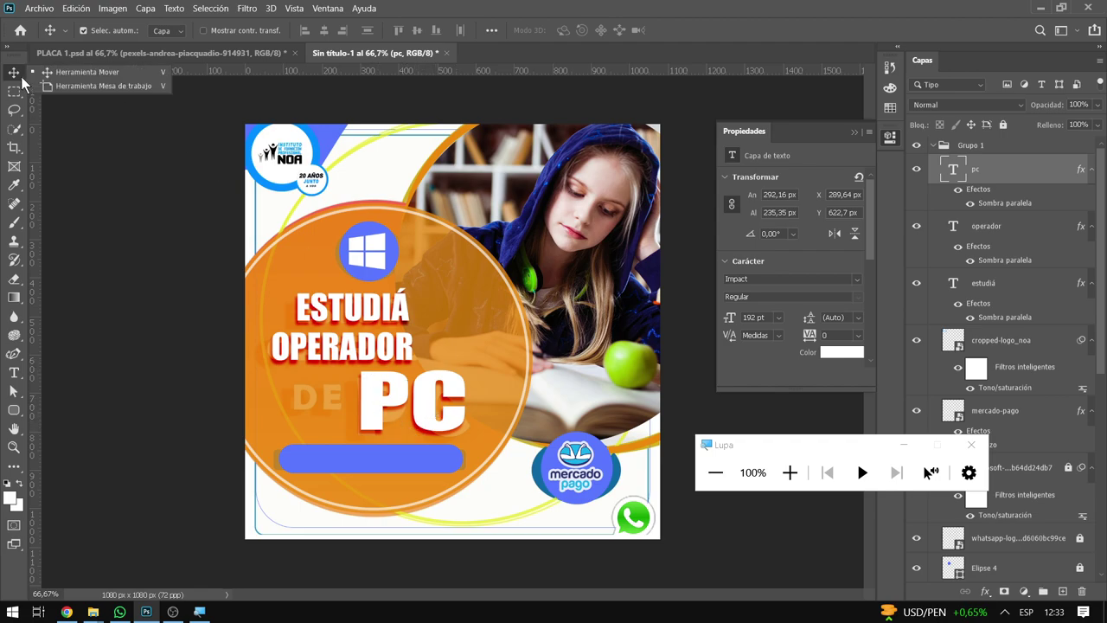
left_click(96, 76)
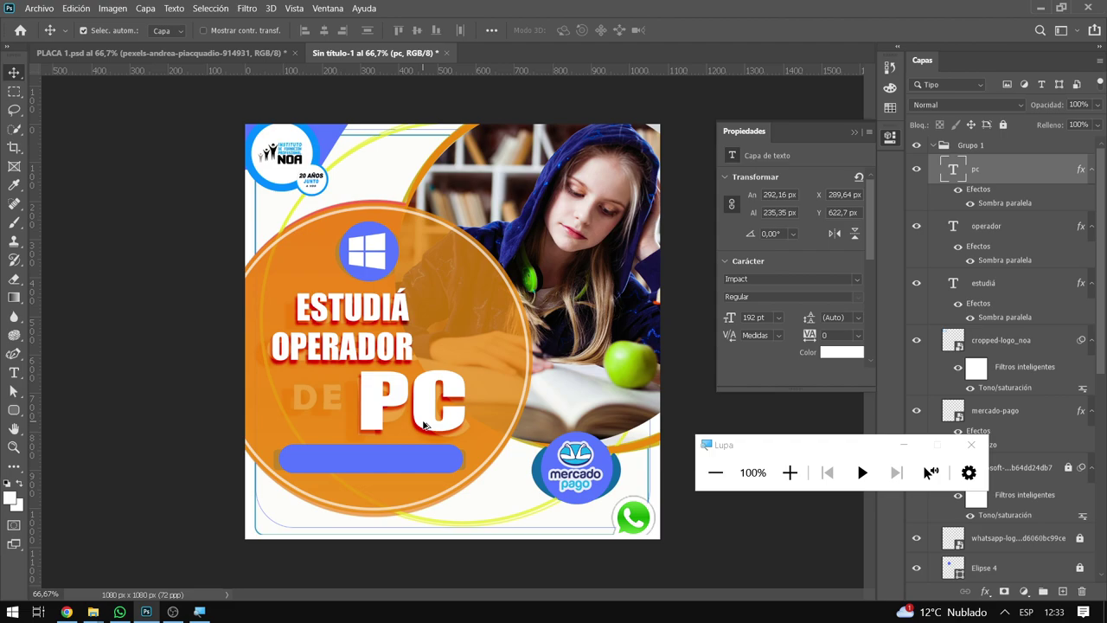
left_click_drag(423, 424, 311, 428)
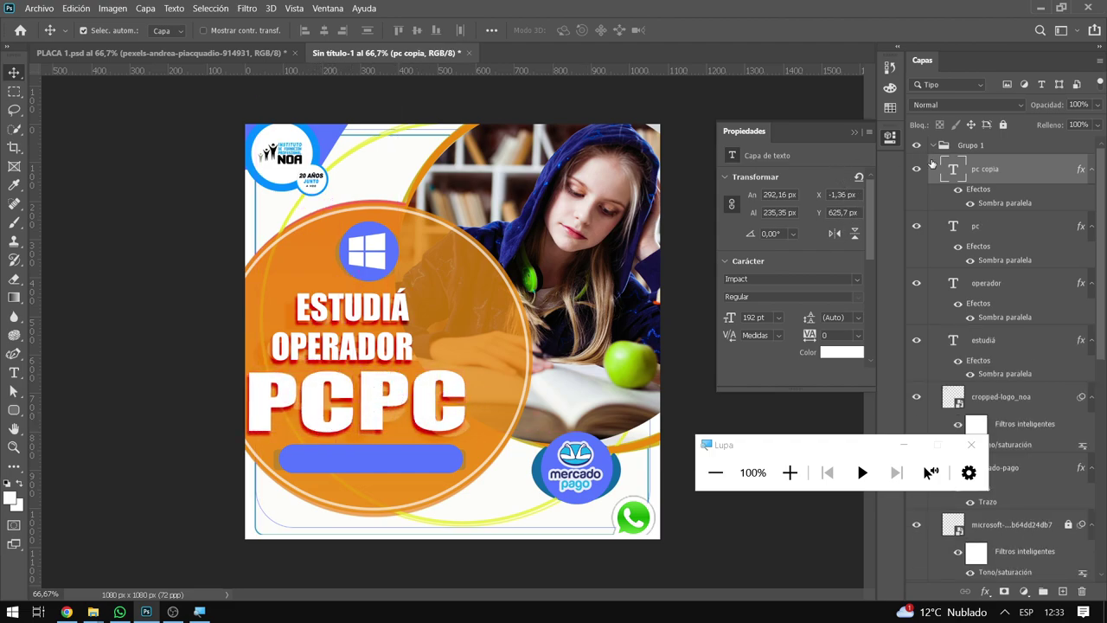
double_click(954, 170)
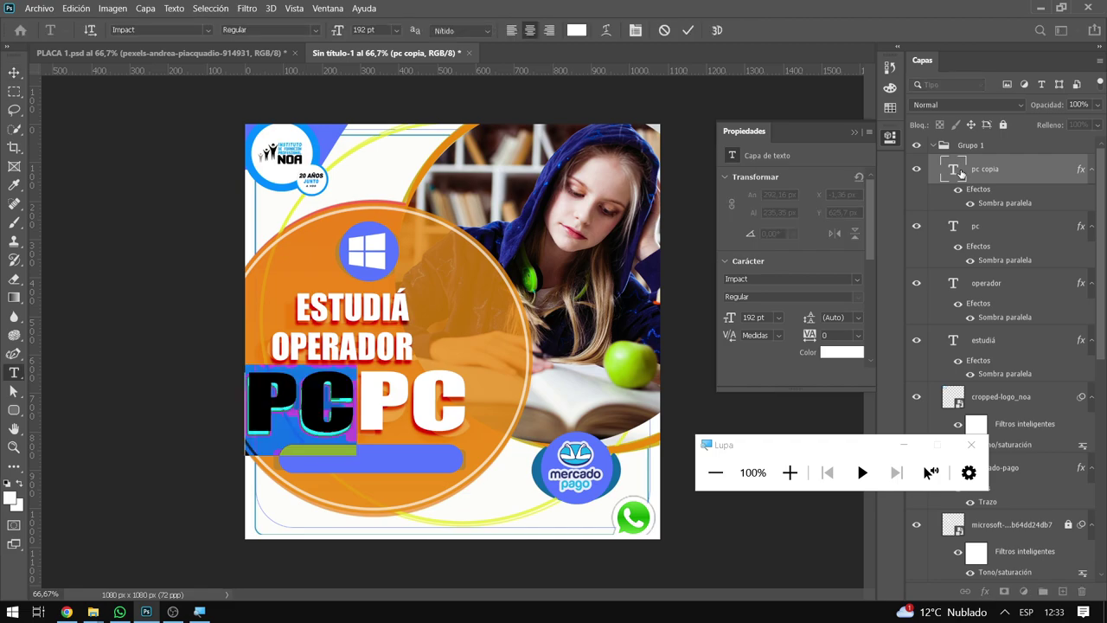
type("DE")
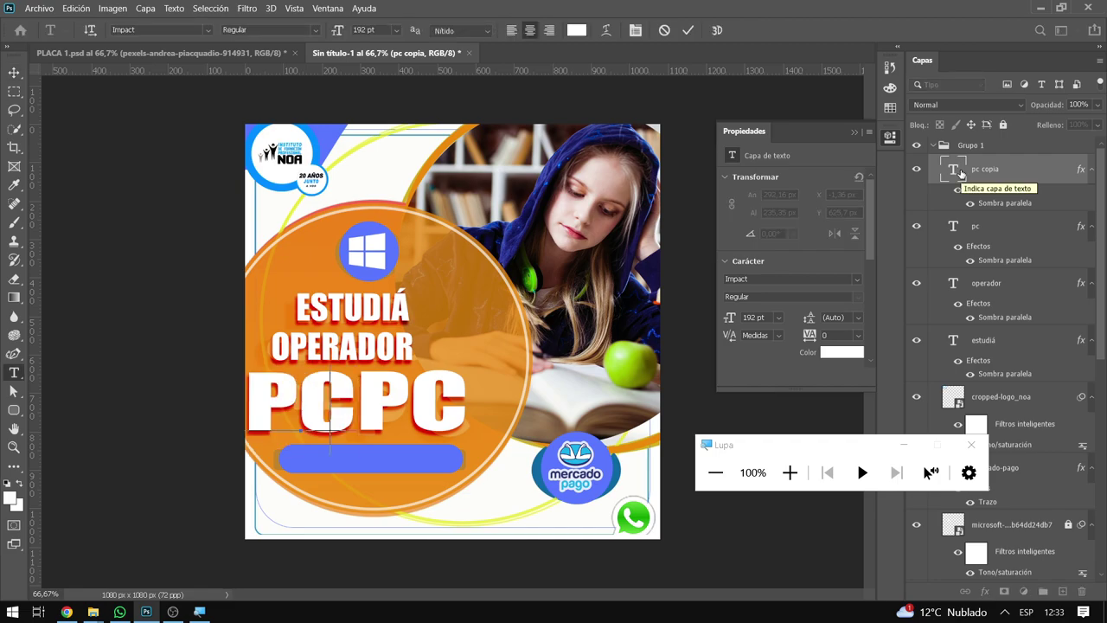
Shrink the DE text, stretch it slightly wider, and commit the transform
key("ctrl")
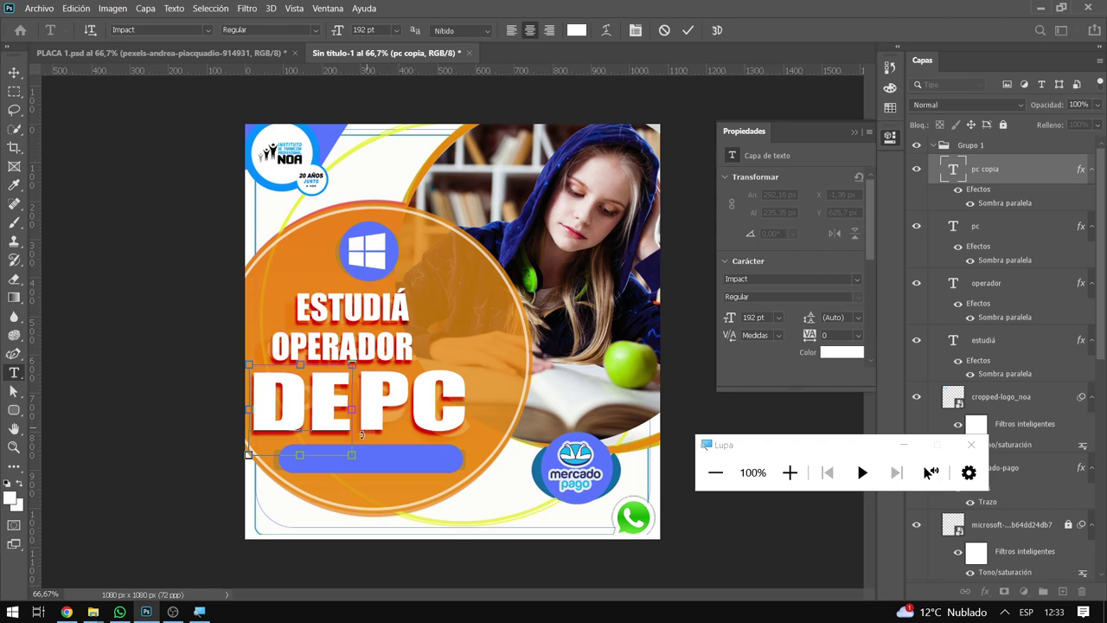
mouse_move(353, 453)
left_mouse_down()
mouse_move(301, 421)
mouse_move(295, 403)
mouse_move(320, 403)
left_mouse_up()
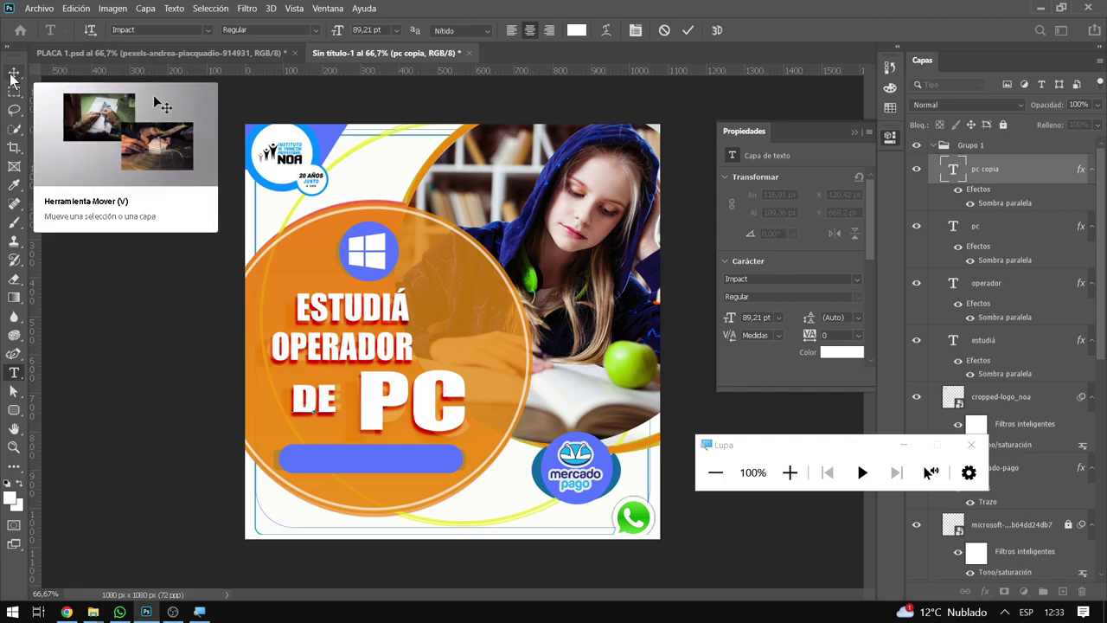
key("ctrl")
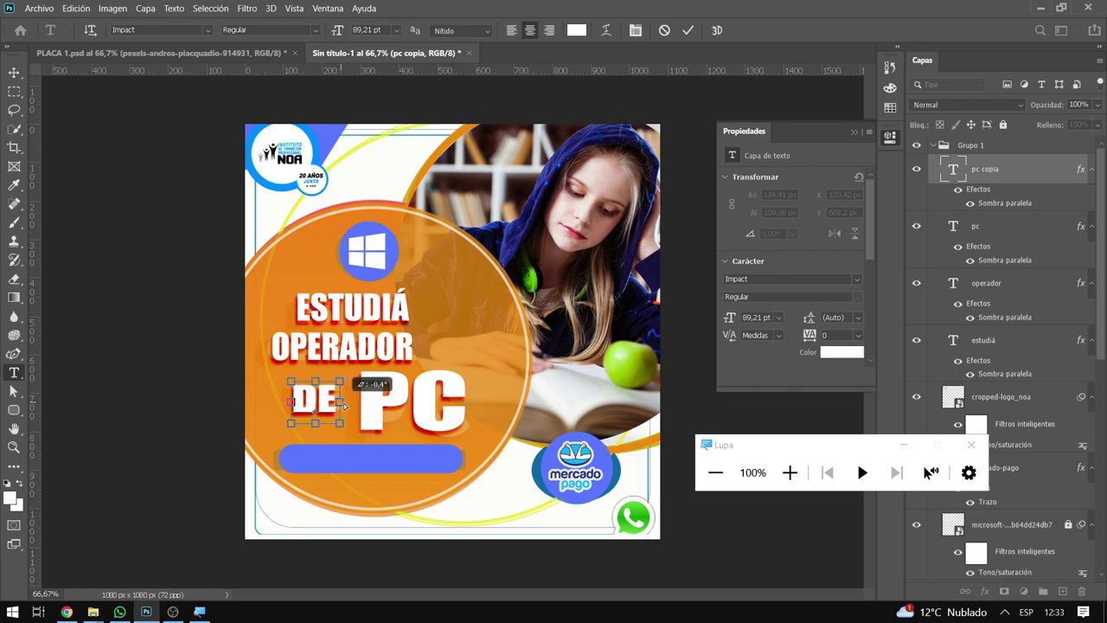
left_click_drag(339, 403, 344, 404)
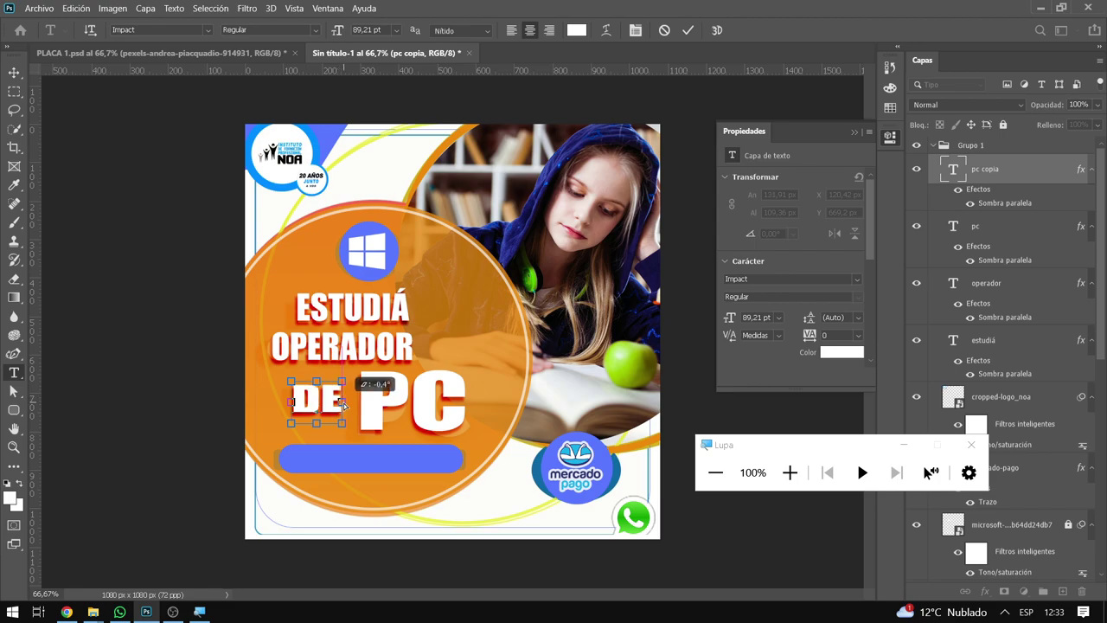
left_click(688, 29)
Shift OPERADOR right and set ESTUDIÁ above it, checking against the Grupo 1 reference
key("v")
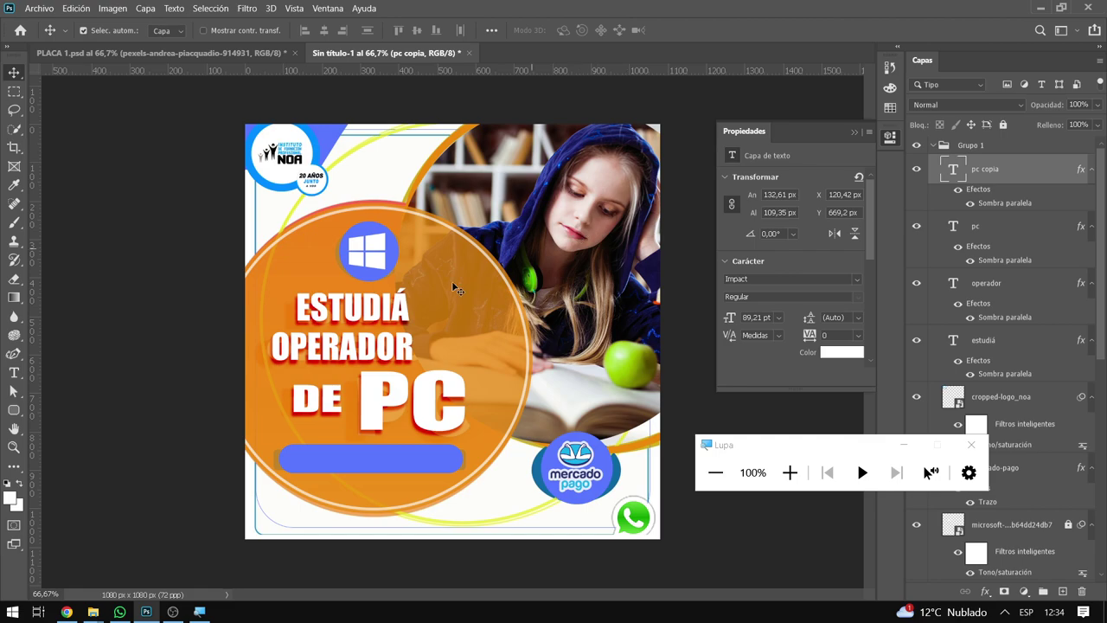
left_click_drag(401, 354, 416, 353)
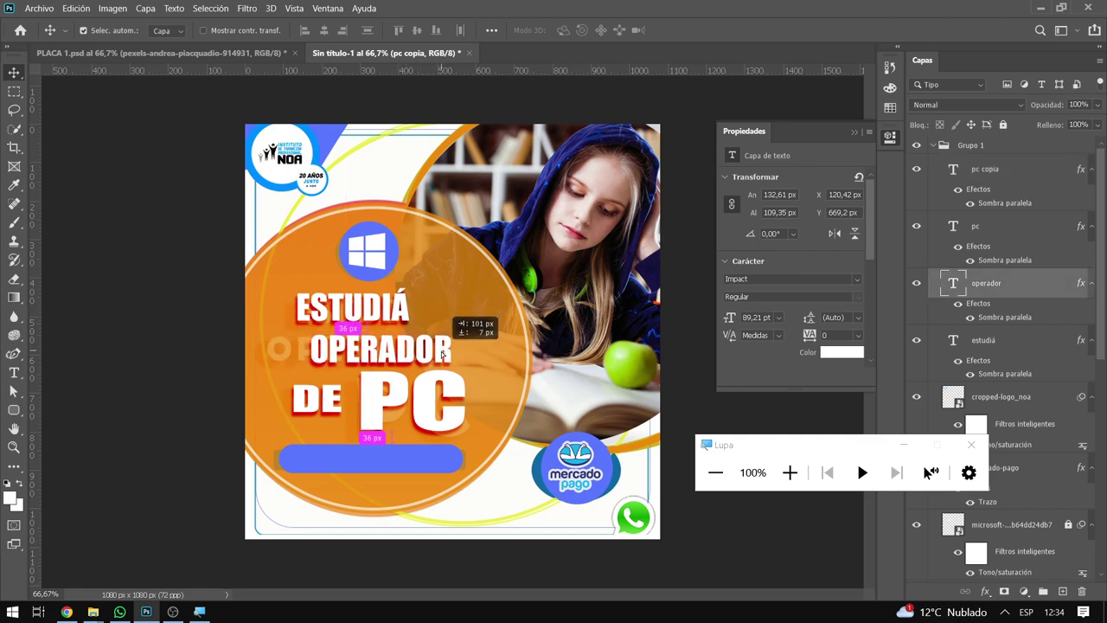
left_click_drag(416, 353, 399, 353)
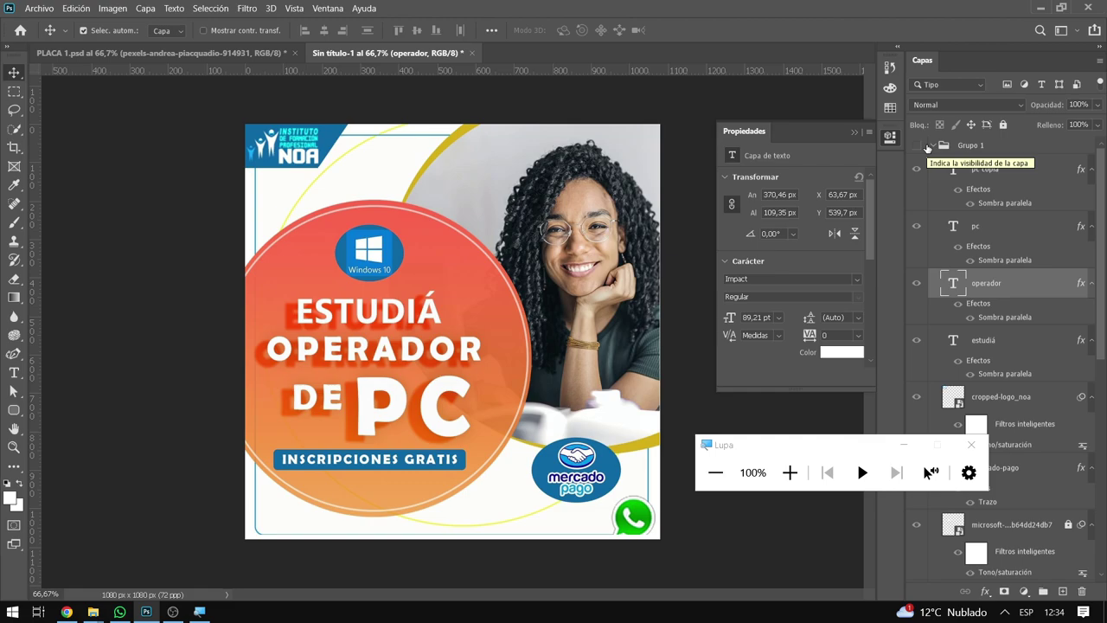
left_click(918, 145)
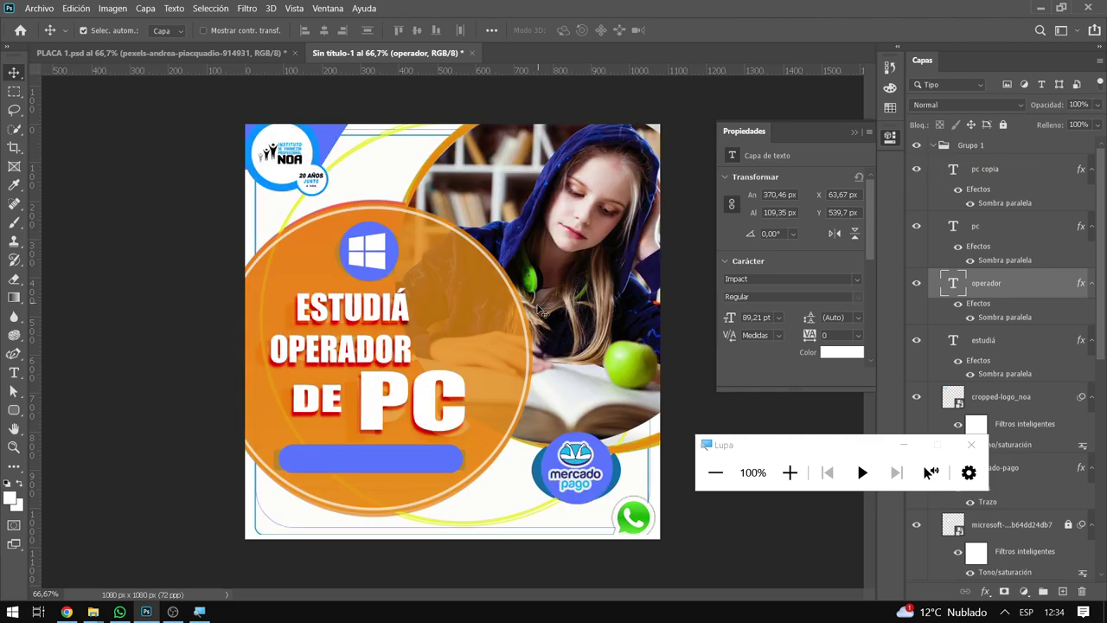
left_click_drag(396, 351, 428, 349)
mouse_move(415, 320)
left_mouse_down()
mouse_move(395, 317)
mouse_move(386, 345)
mouse_move(369, 345)
left_mouse_up()
In the Character panel, change OPERADOR's letter tracking from 50 to 230
left_click(328, 8)
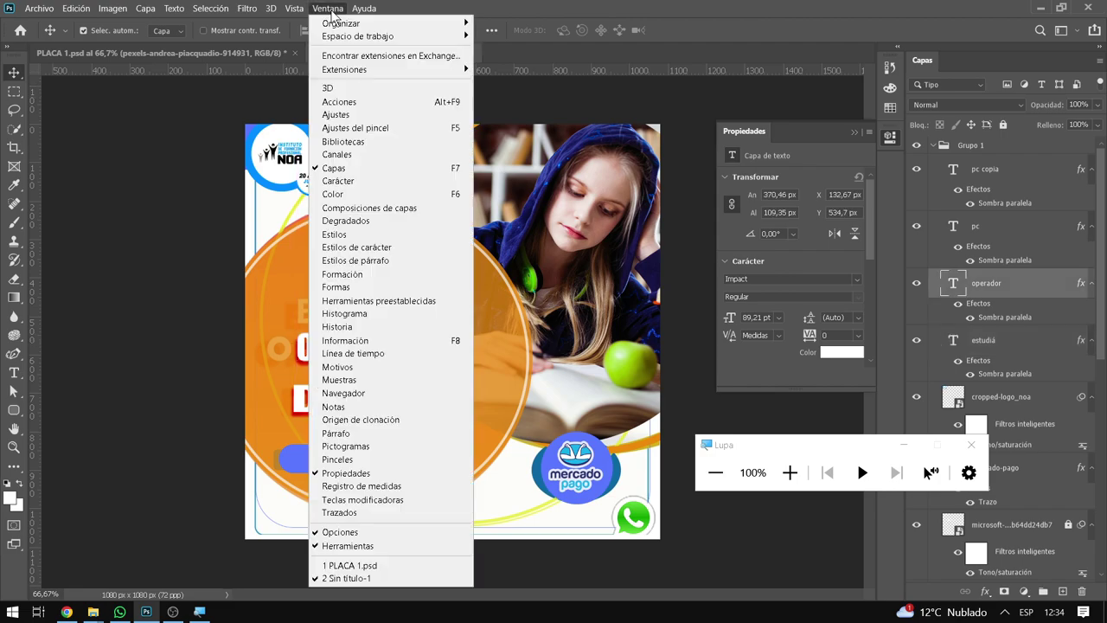
left_click(381, 183)
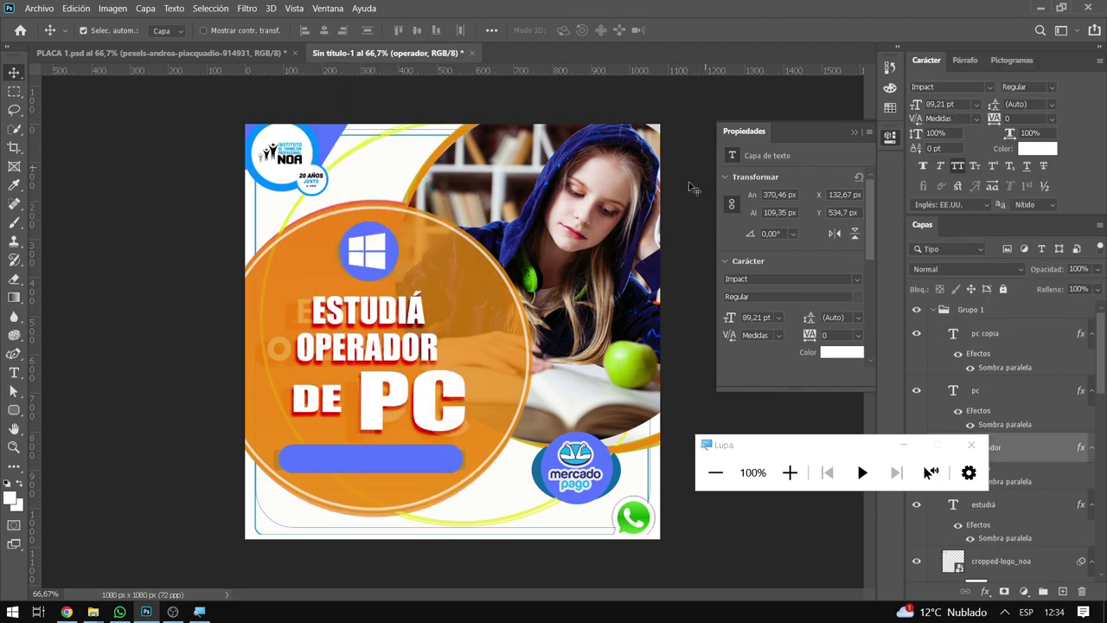
left_click(790, 472)
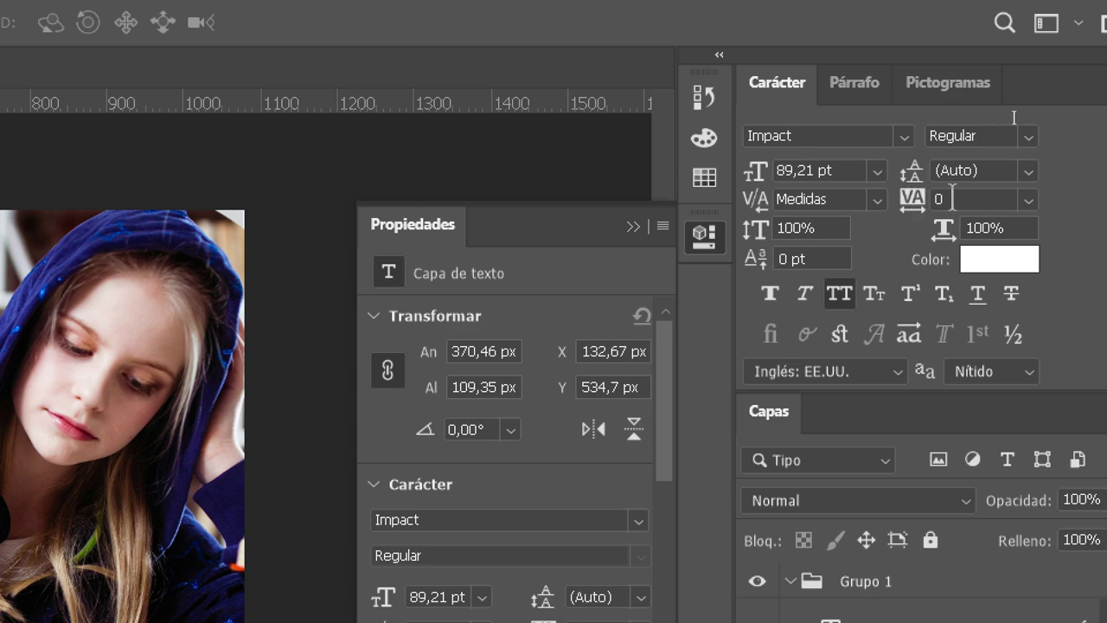
left_click(1029, 200)
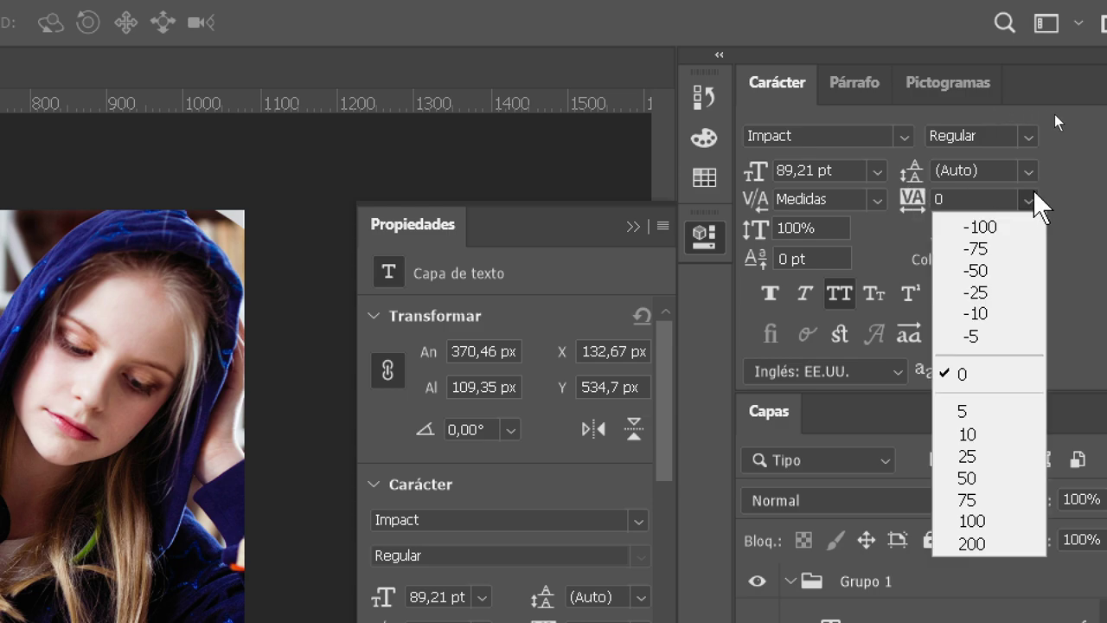
left_click(987, 474)
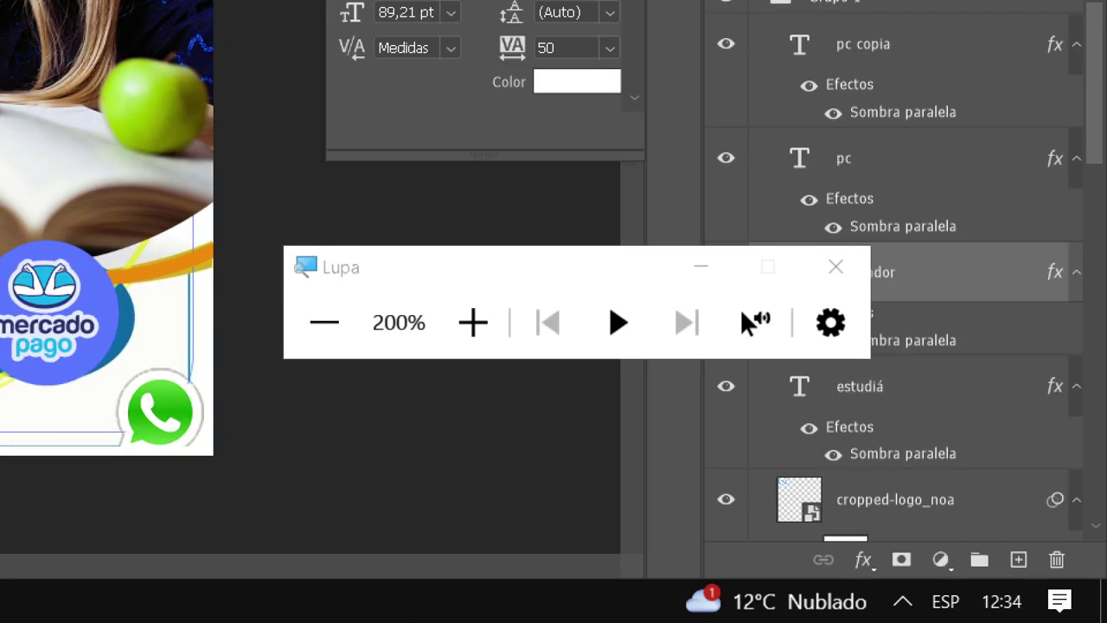
left_click(724, 472)
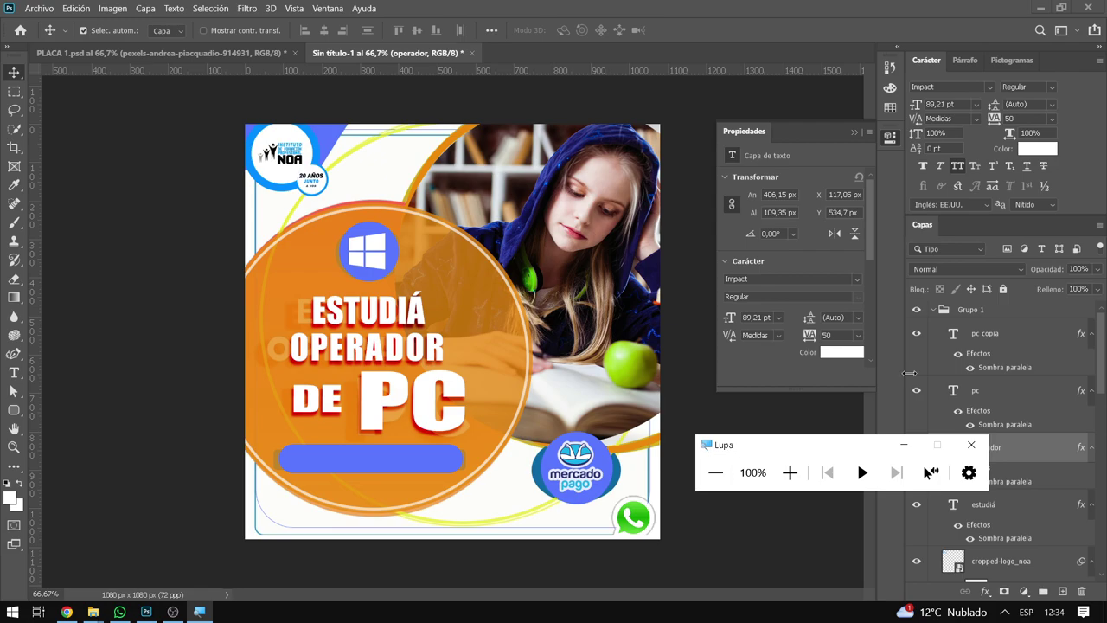
left_click(994, 119)
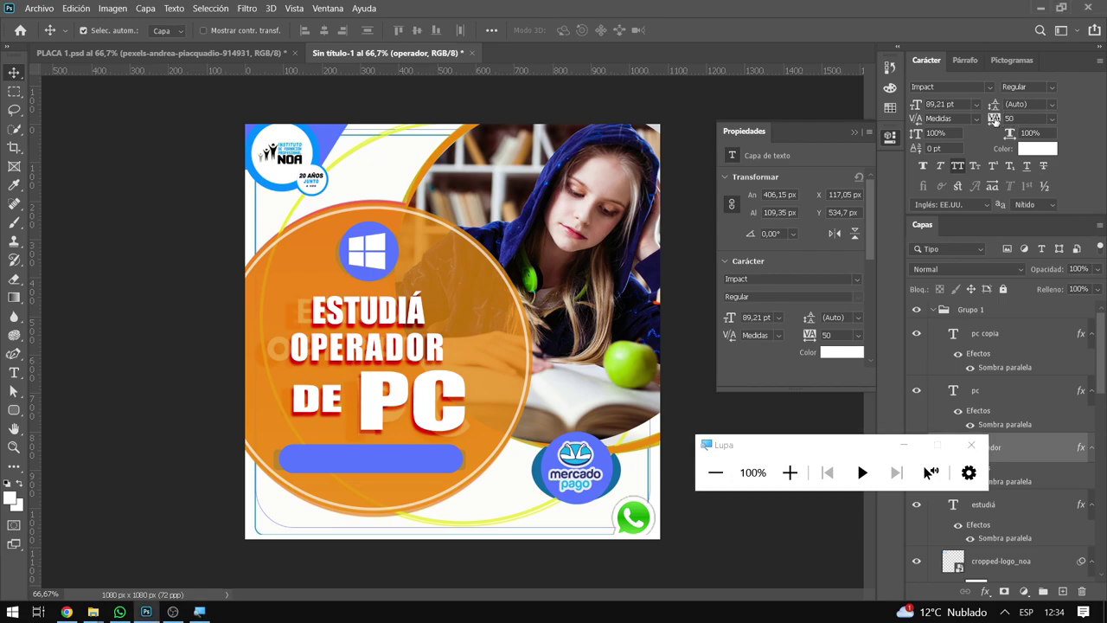
type("290")
key("Return")
type("230")
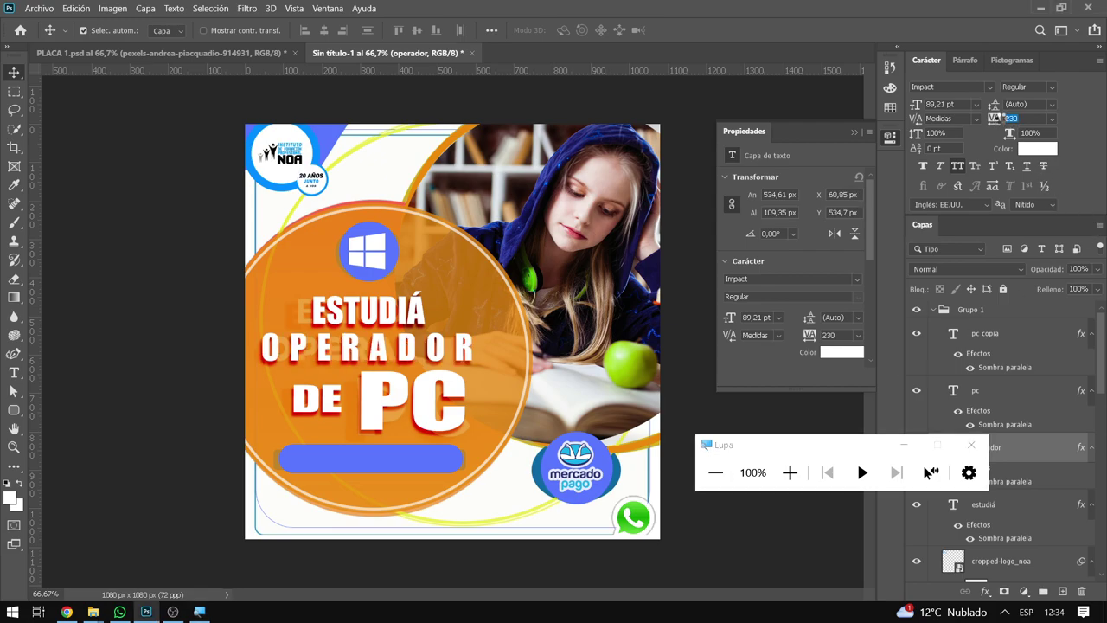
key("Return")
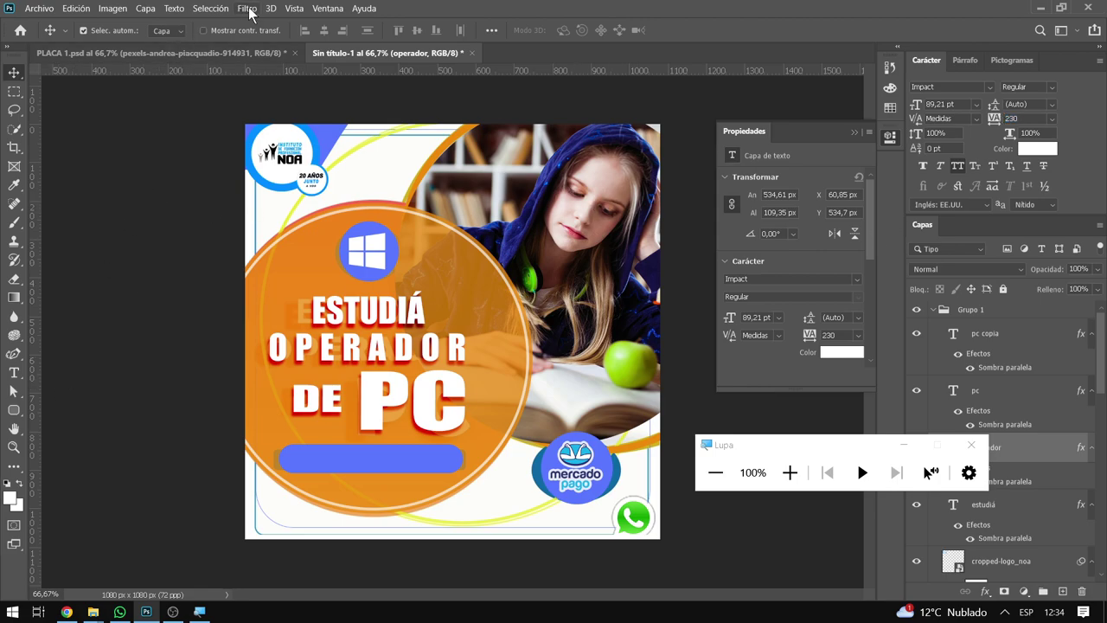
Add a horizontal guide along the top of ESTUDIÁ
left_click(292, 8)
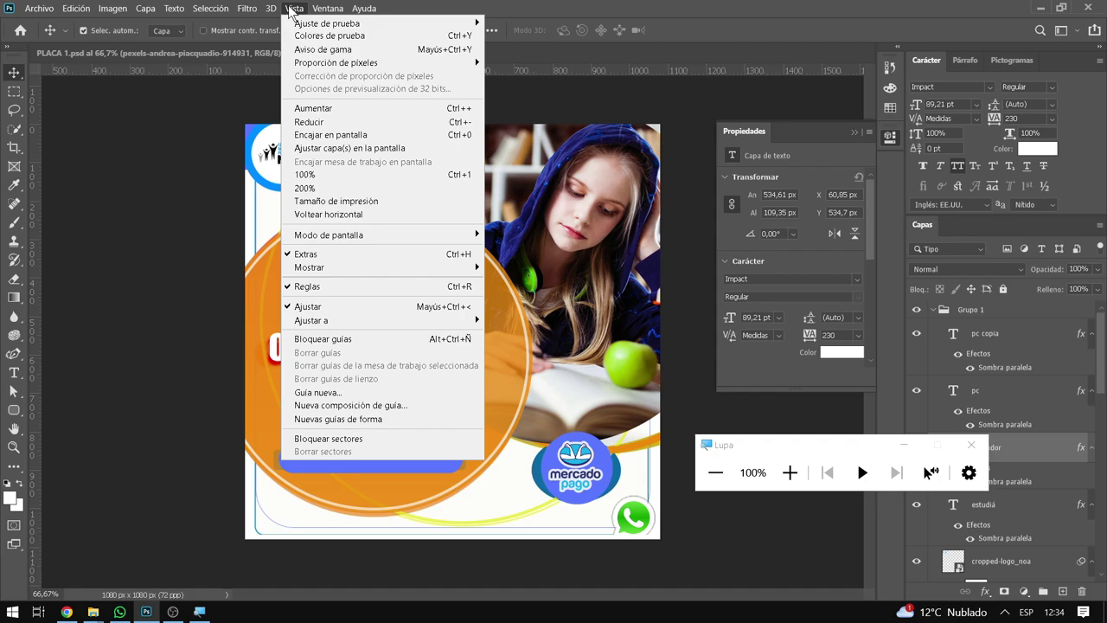
left_click(317, 392)
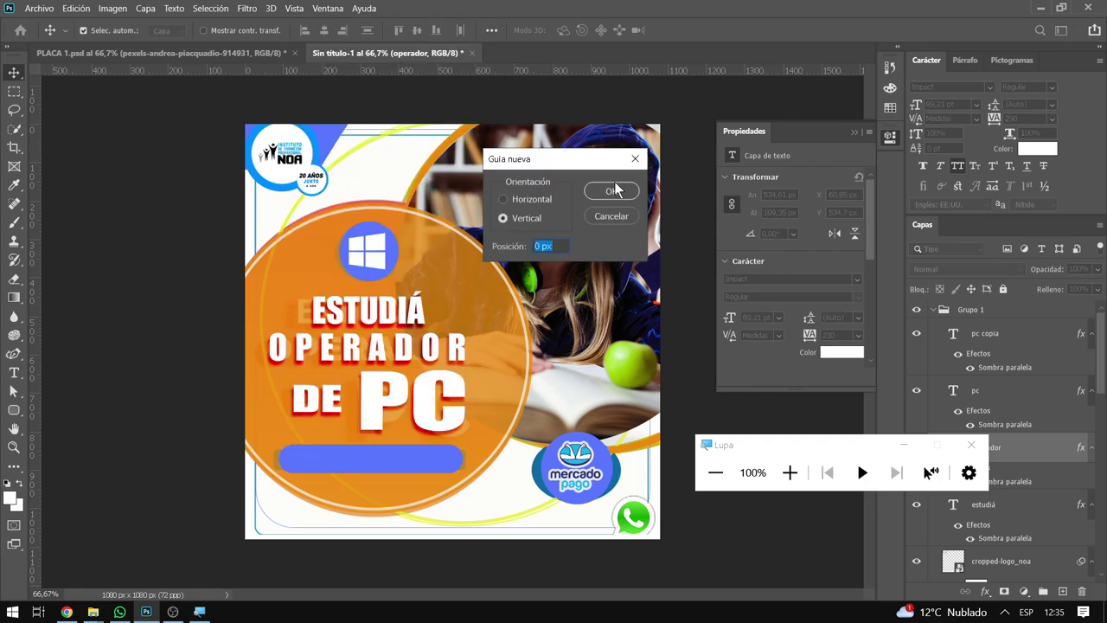
left_click(611, 217)
left_click(297, 10)
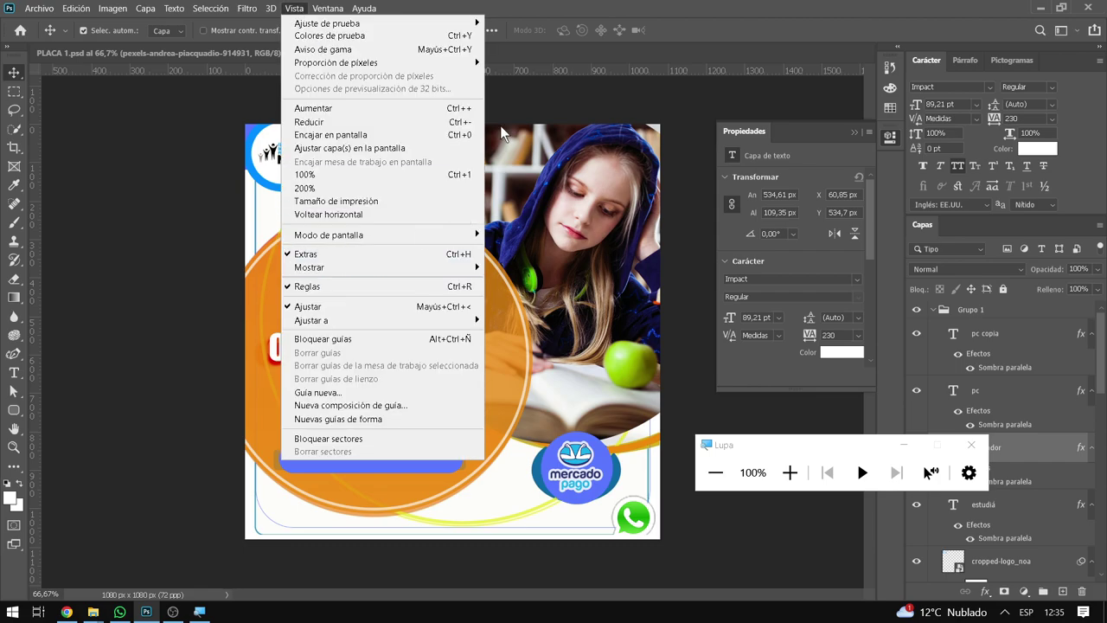
left_click_drag(534, 72, 539, 295)
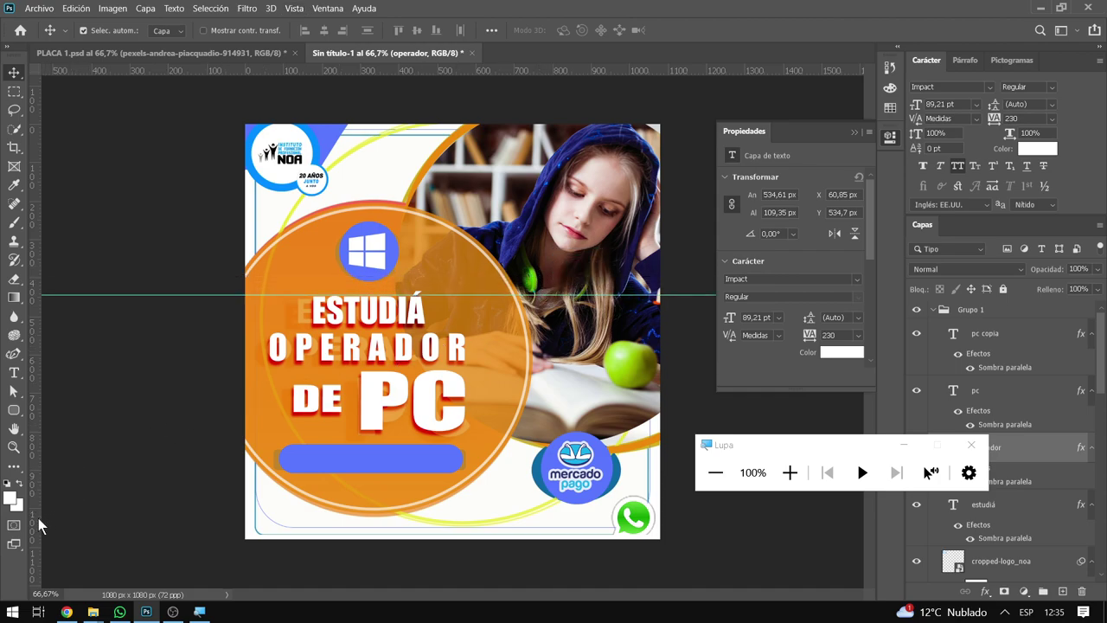
Add two vertical guides framing the headline and move DE left to the guide
left_click_drag(39, 525, 467, 492)
left_click_drag(36, 548, 274, 527)
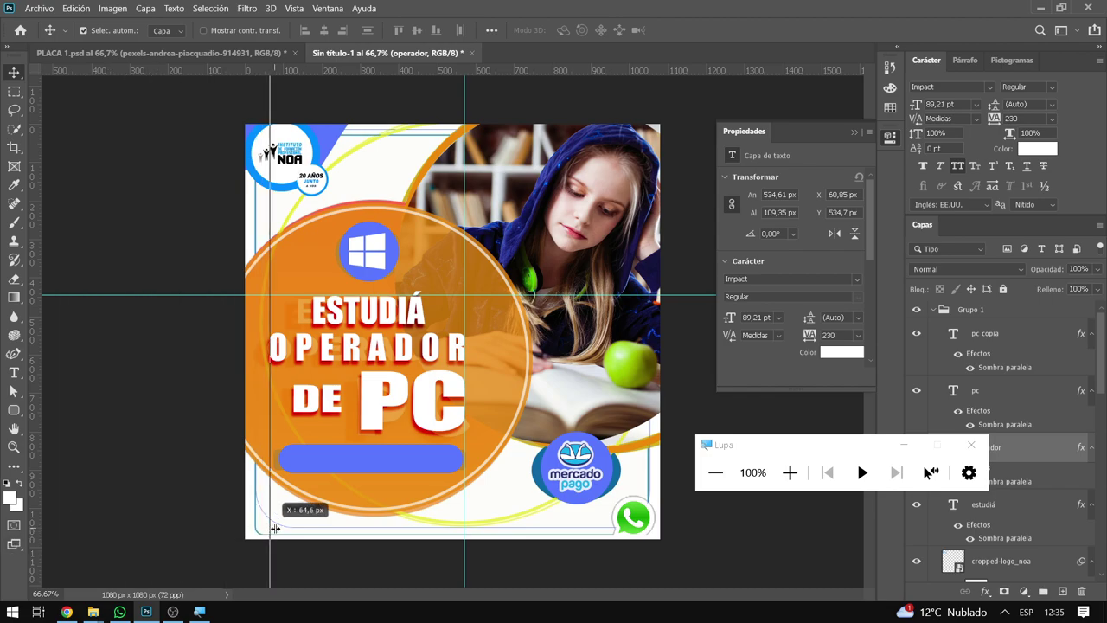
left_click_drag(274, 528, 274, 527)
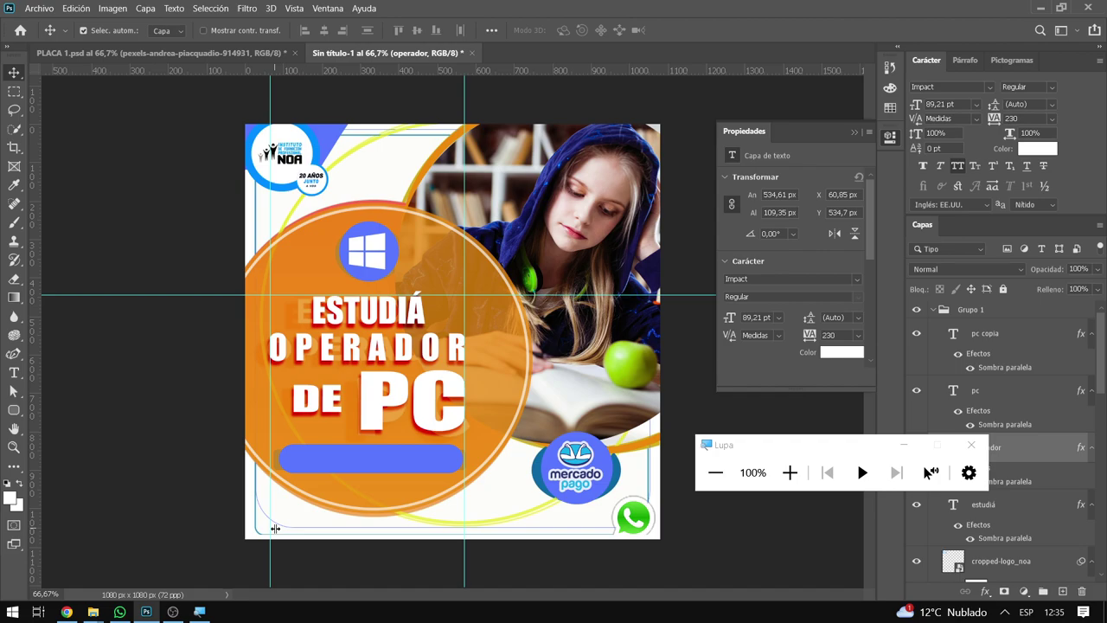
mouse_move(328, 413)
left_mouse_down()
mouse_move(304, 413)
mouse_move(356, 450)
left_mouse_up()
Enlarge the DE text slightly to fit beside PC and commit the resize
key("ctrl+t")
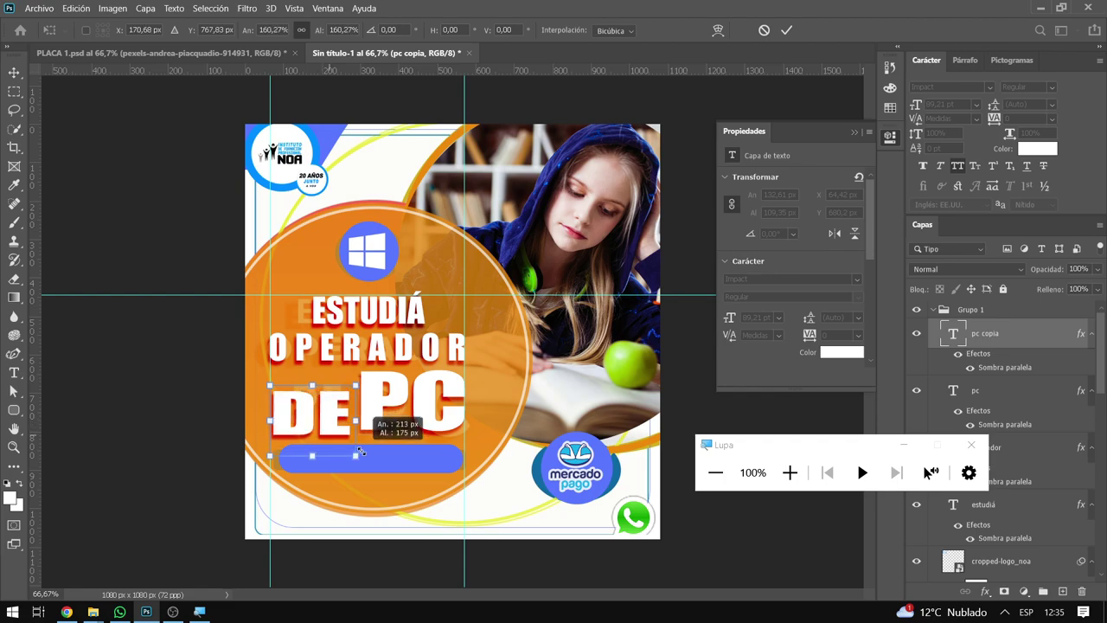
left_click_drag(339, 389, 339, 404)
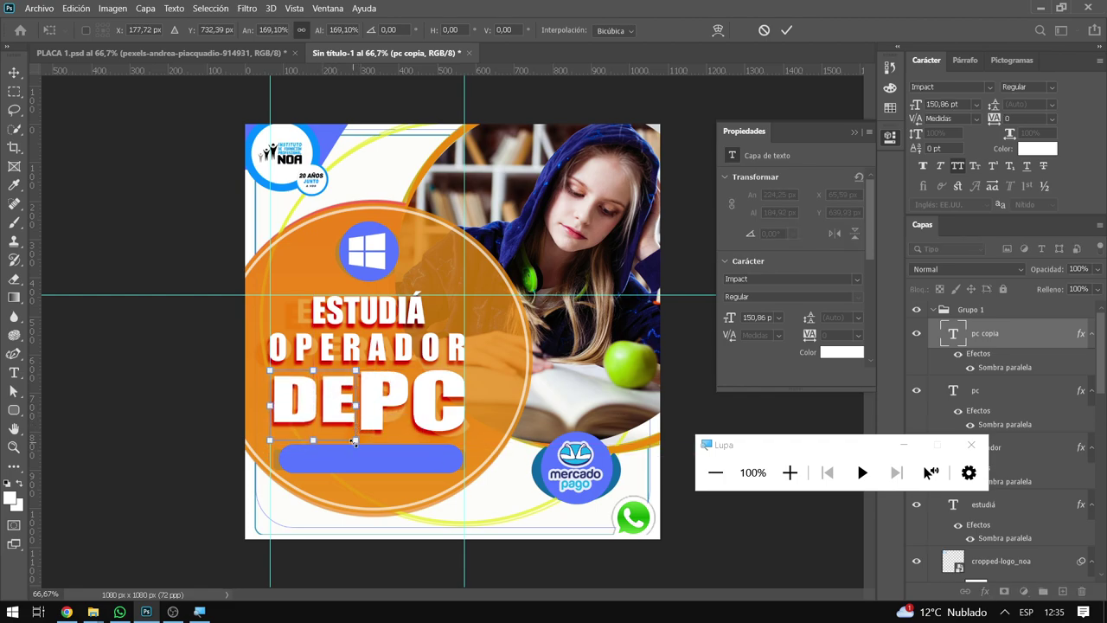
left_click_drag(354, 441, 338, 419)
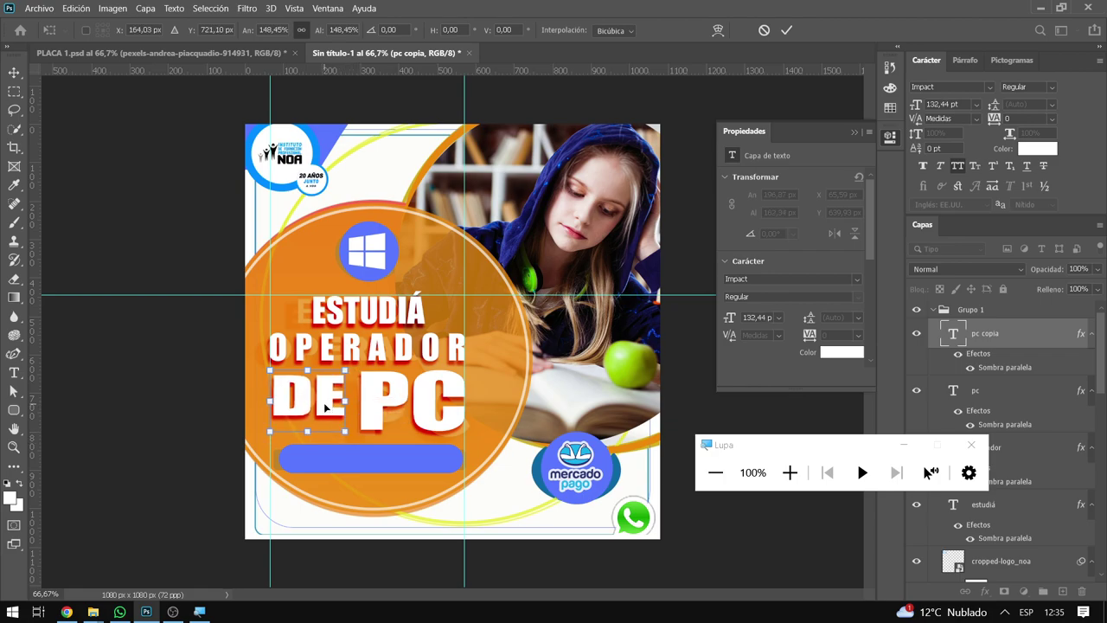
key("Return")
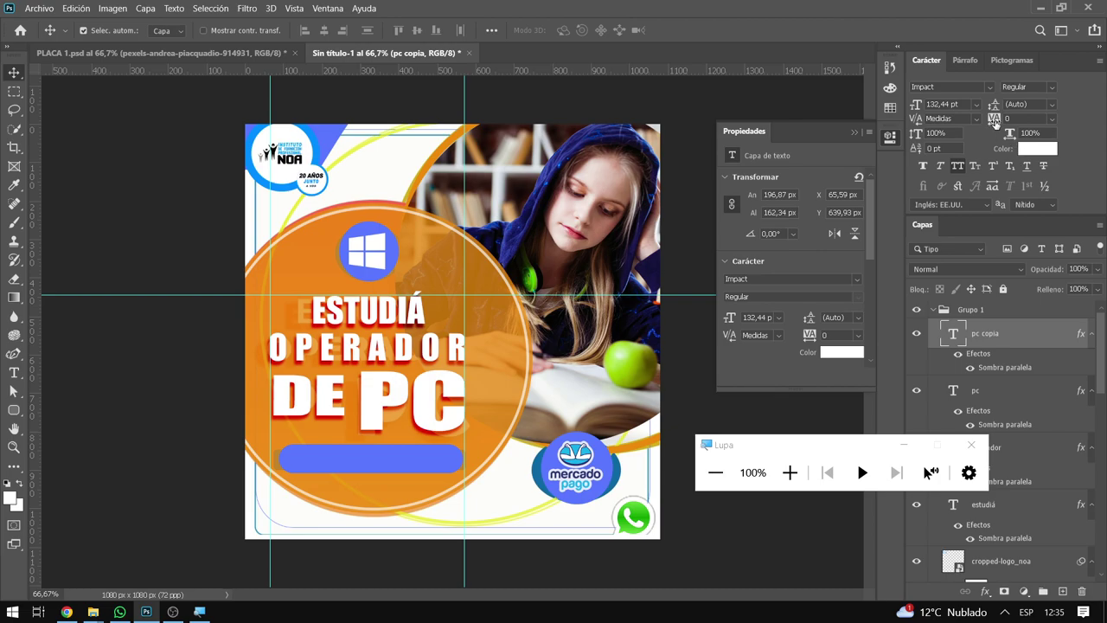
Set DE's tracking to 40 and nudge it two steps right beside PC
left_click_drag(995, 123, 997, 124)
left_click(350, 406)
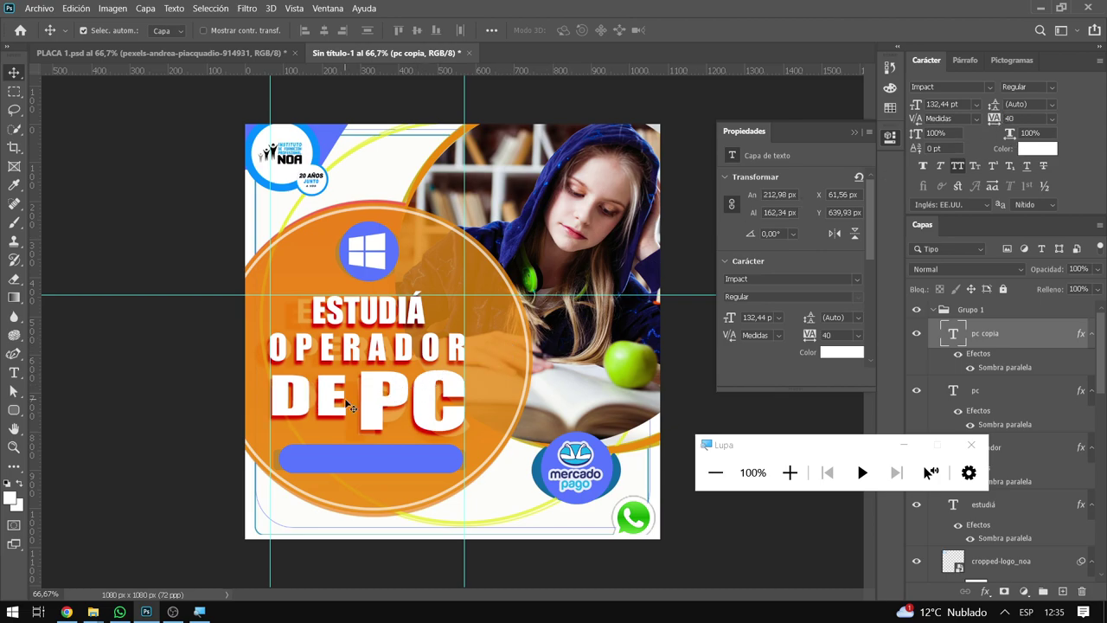
key("Right")
key("Right")
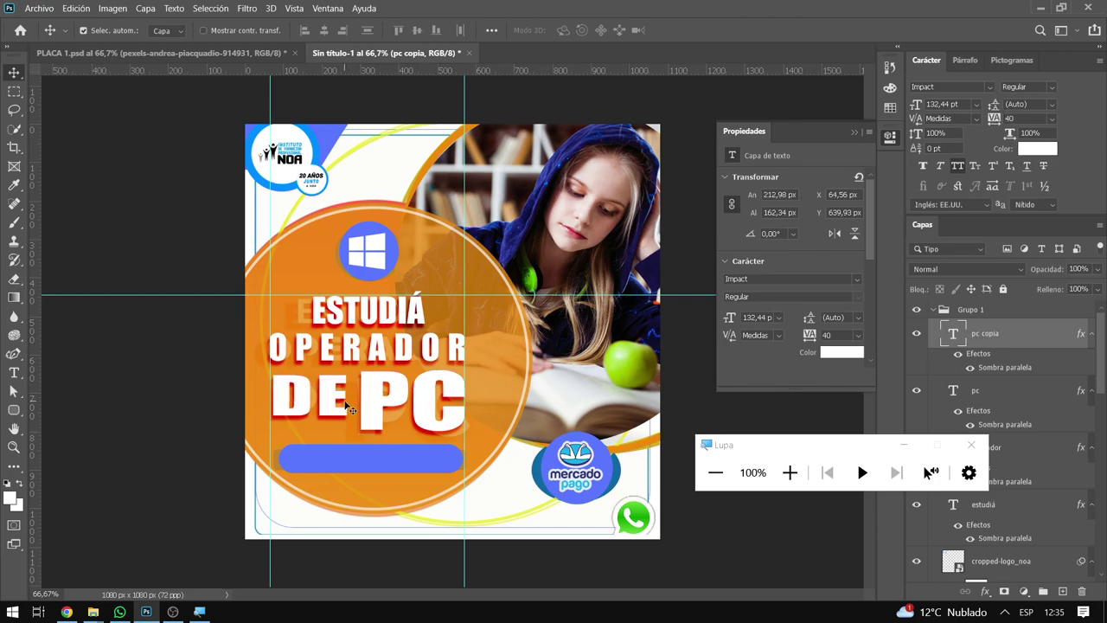
key("Right")
key("Right")
left_click(390, 404)
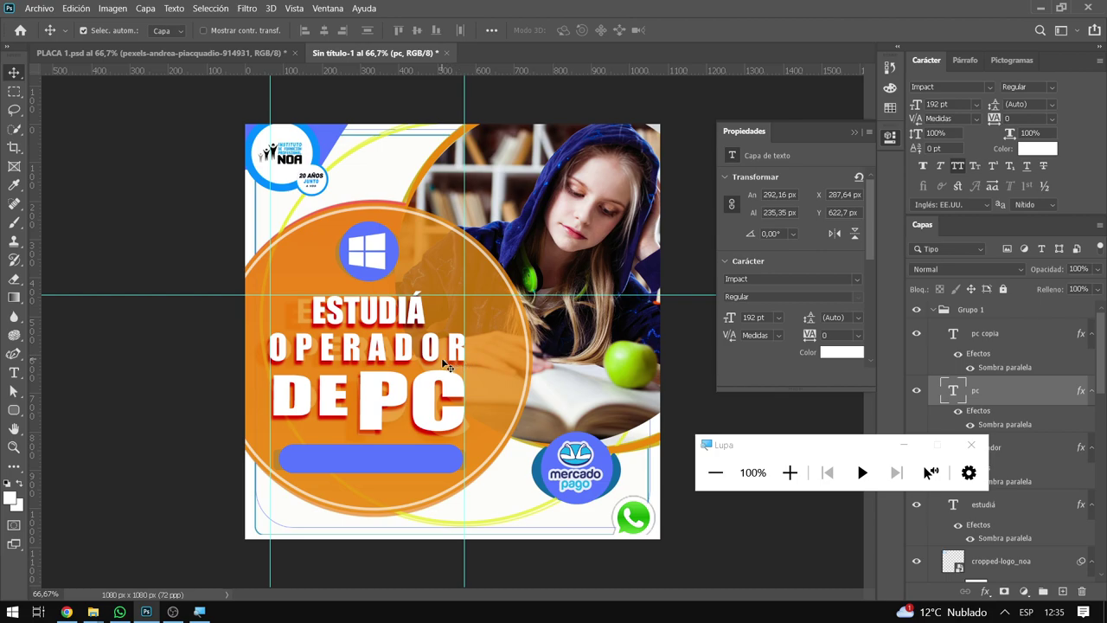
Copy the ESTUDIÁ text down onto the blue bar below DE PC
left_click(386, 322)
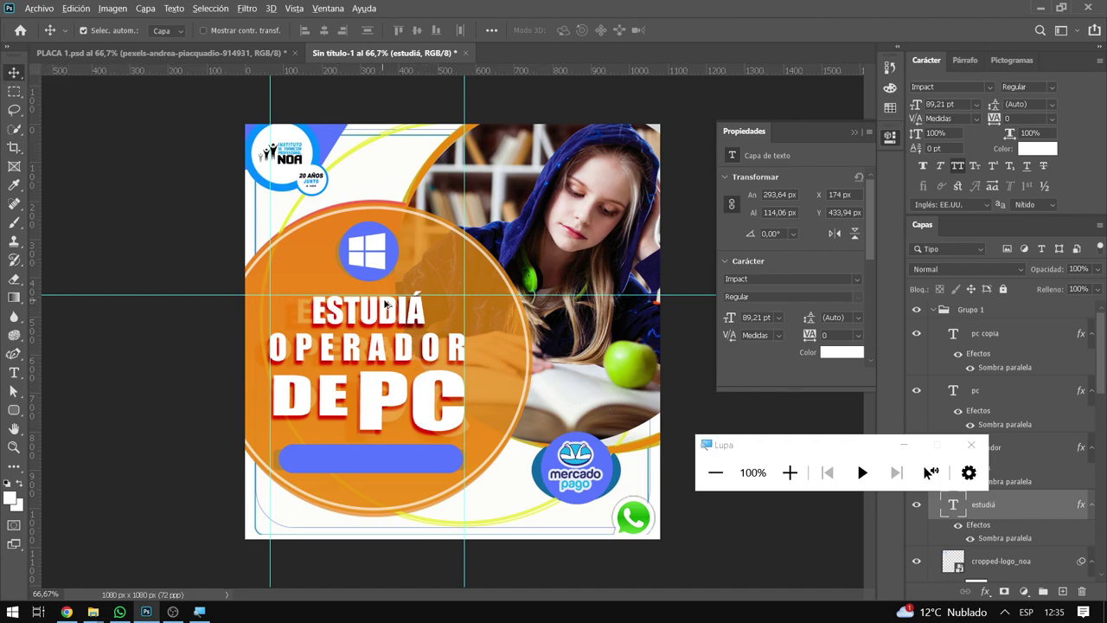
left_click_drag(389, 304, 384, 453)
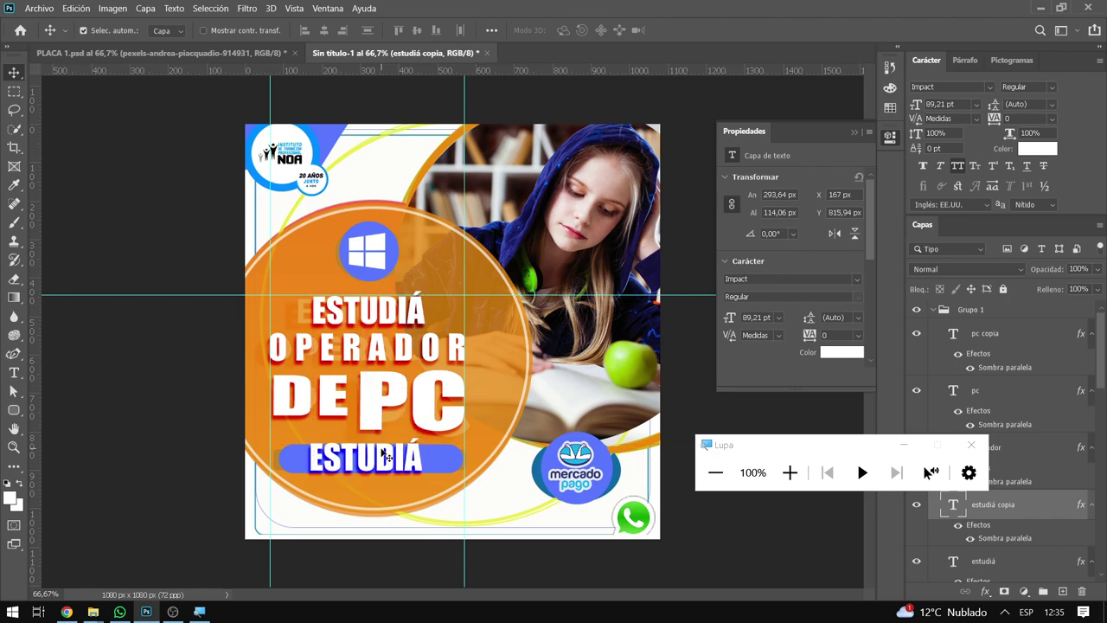
key("t")
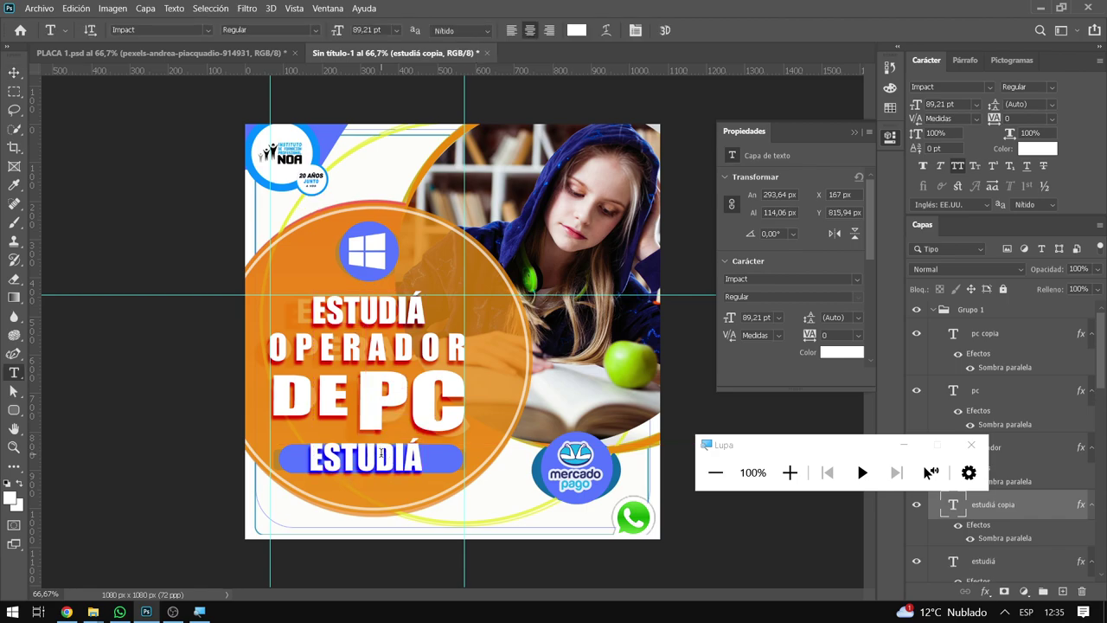
Retype the bar copy as 'INSCRIPCIONES GRATIS' at 46.21 pt and nudge it into the bar
right_click(382, 459)
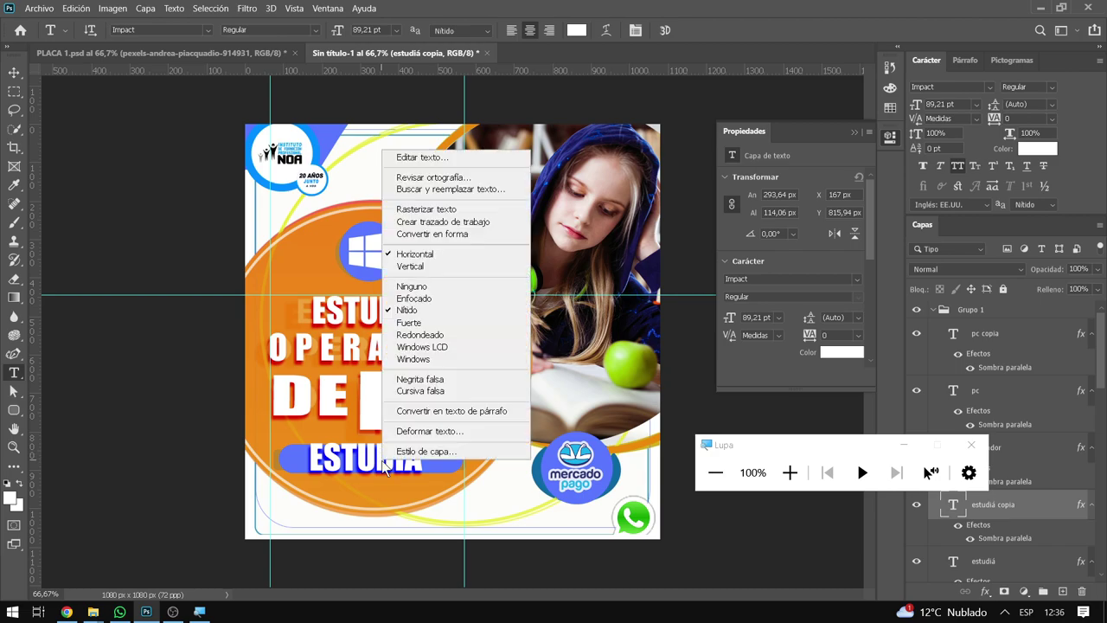
left_click(450, 160)
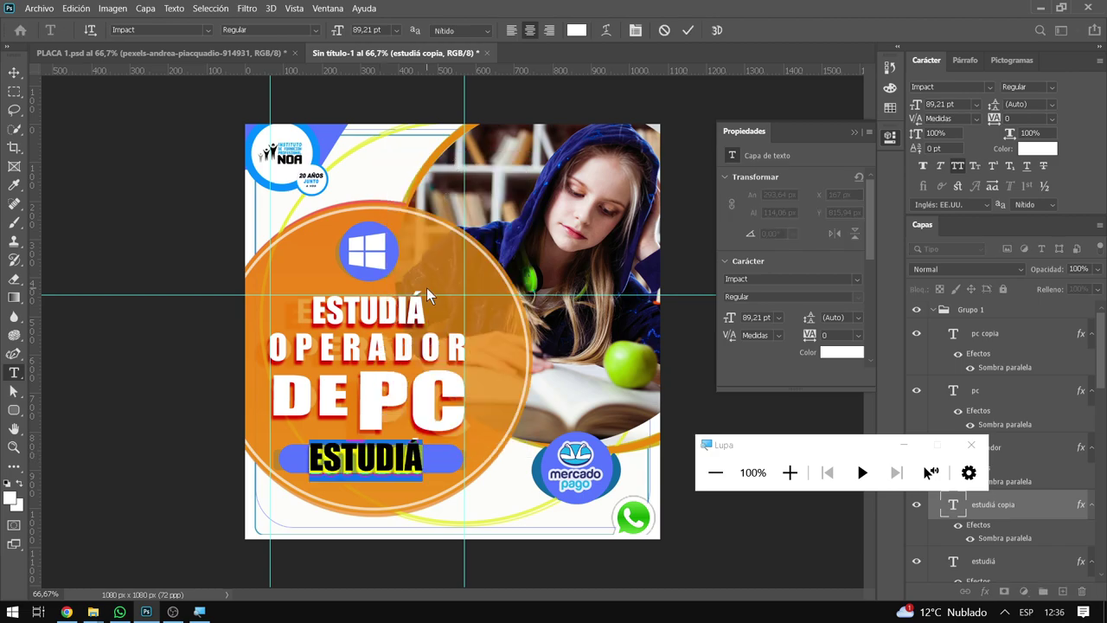
type("INS")
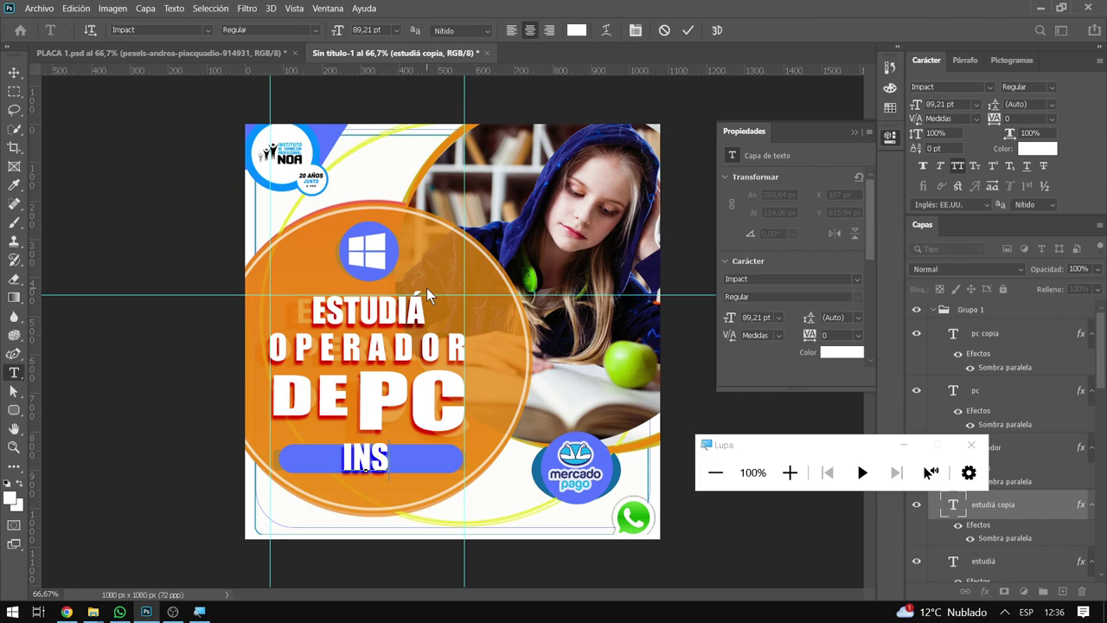
type("CRI")
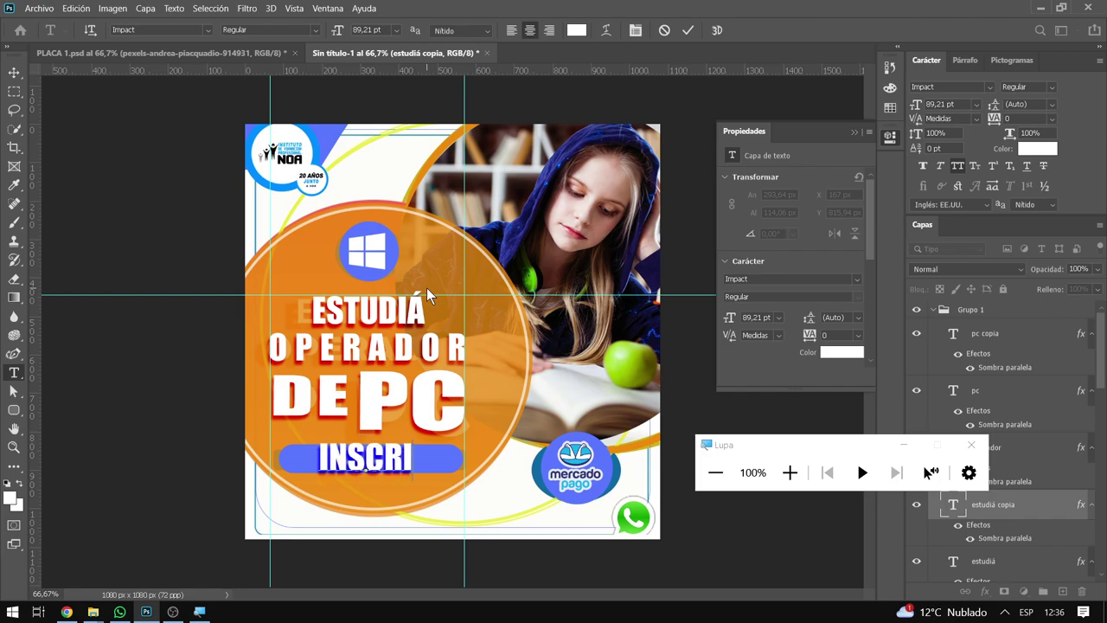
type("PCIONES GR")
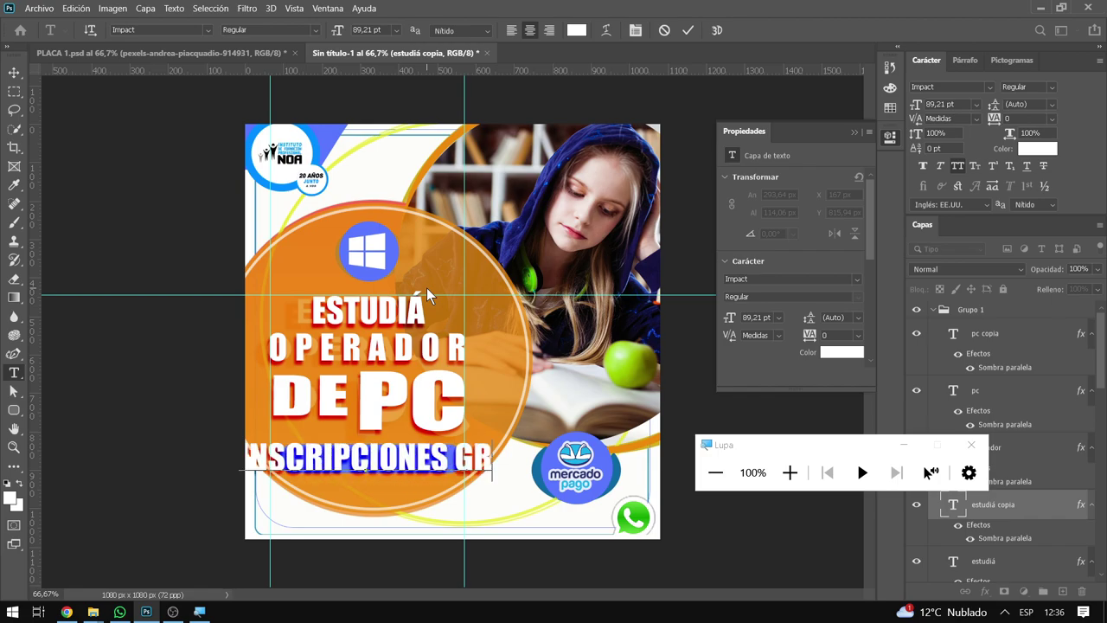
type("ATU")
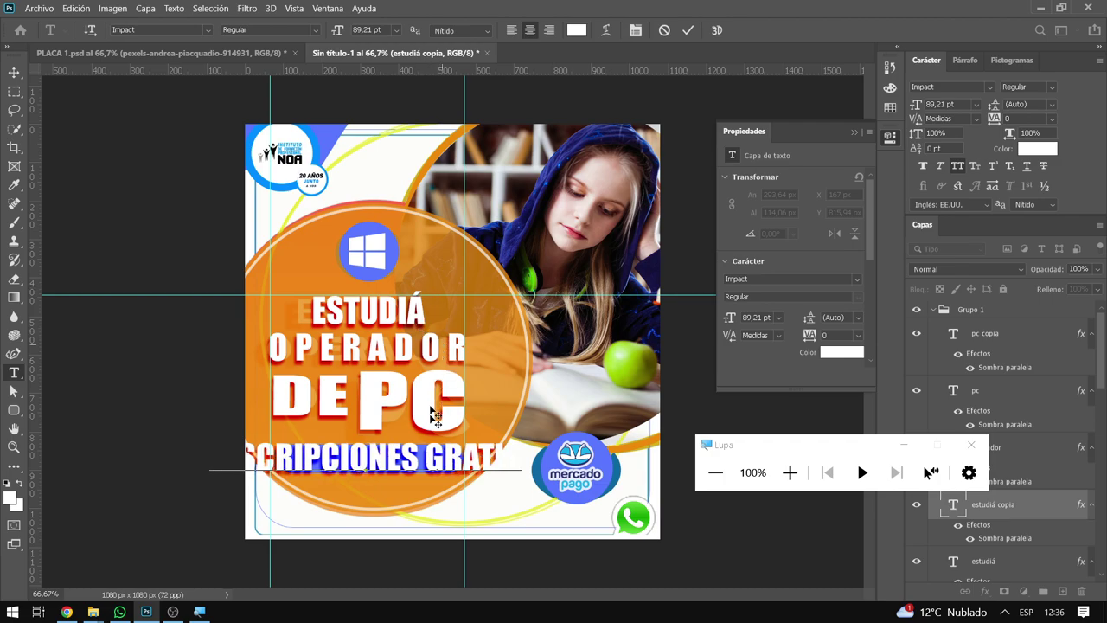
key("ctrl+a")
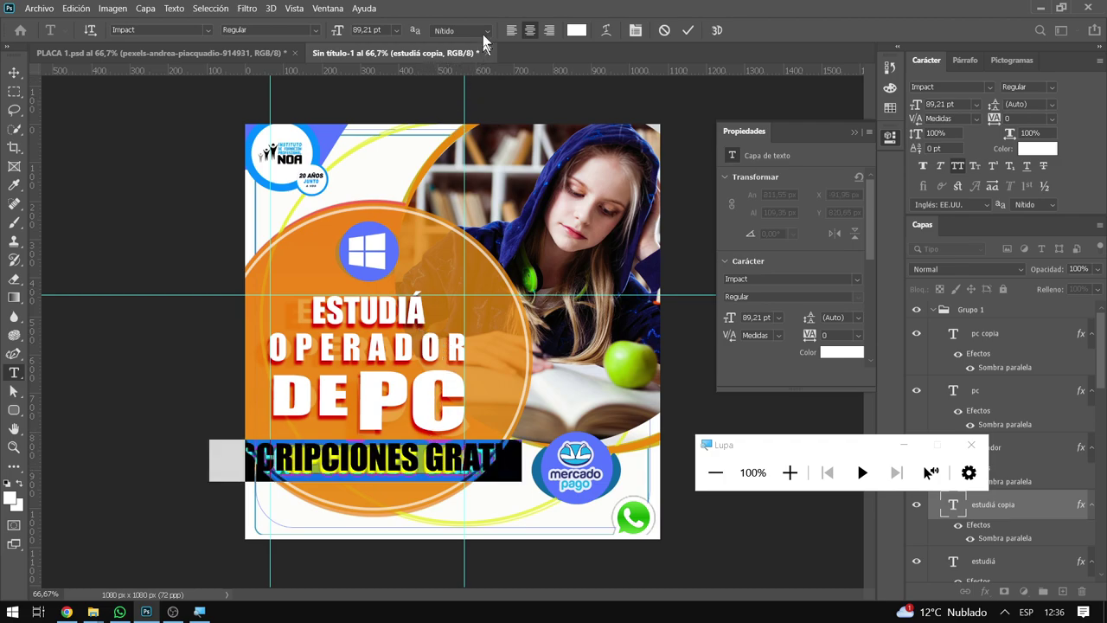
left_click_drag(338, 33, 308, 44)
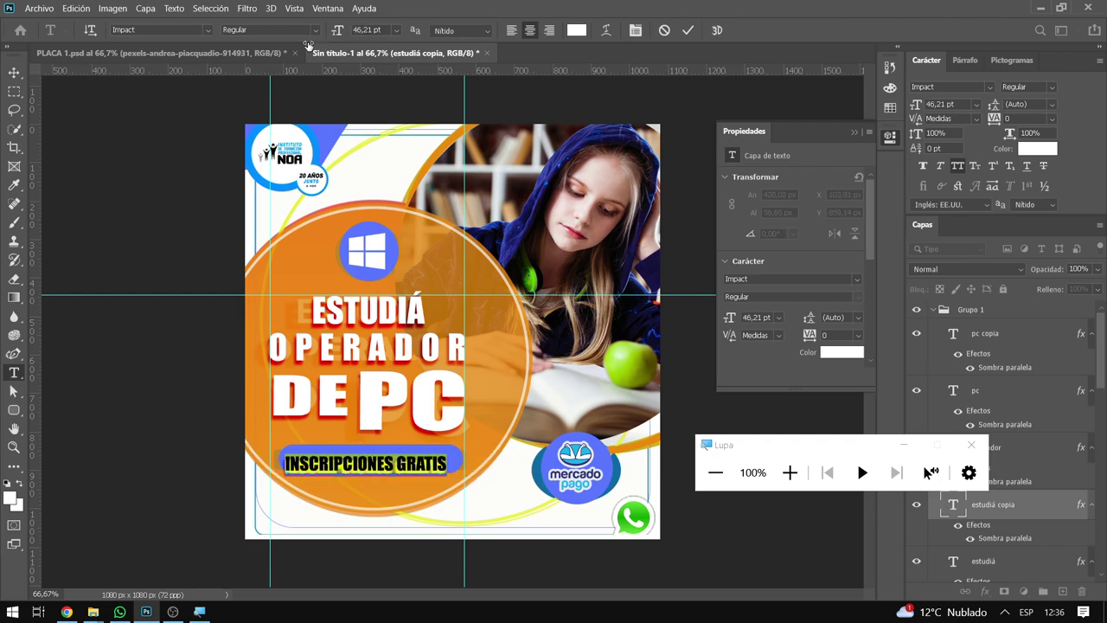
left_click(12, 75)
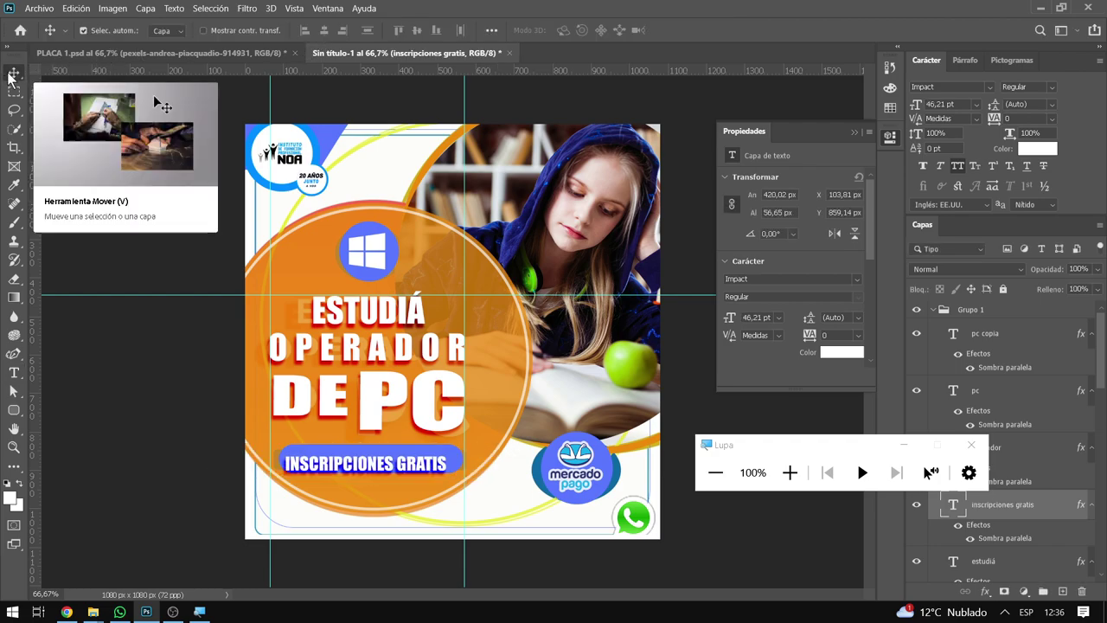
key("Up")
key("Up")
key("Up")
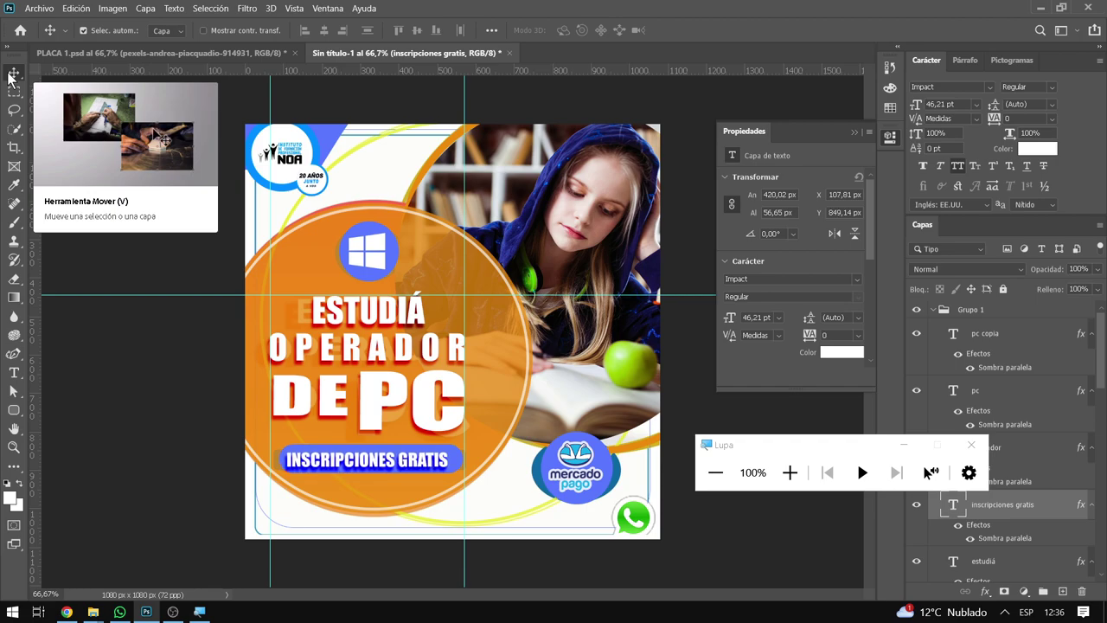
key("Right")
key("Right")
key("Right")
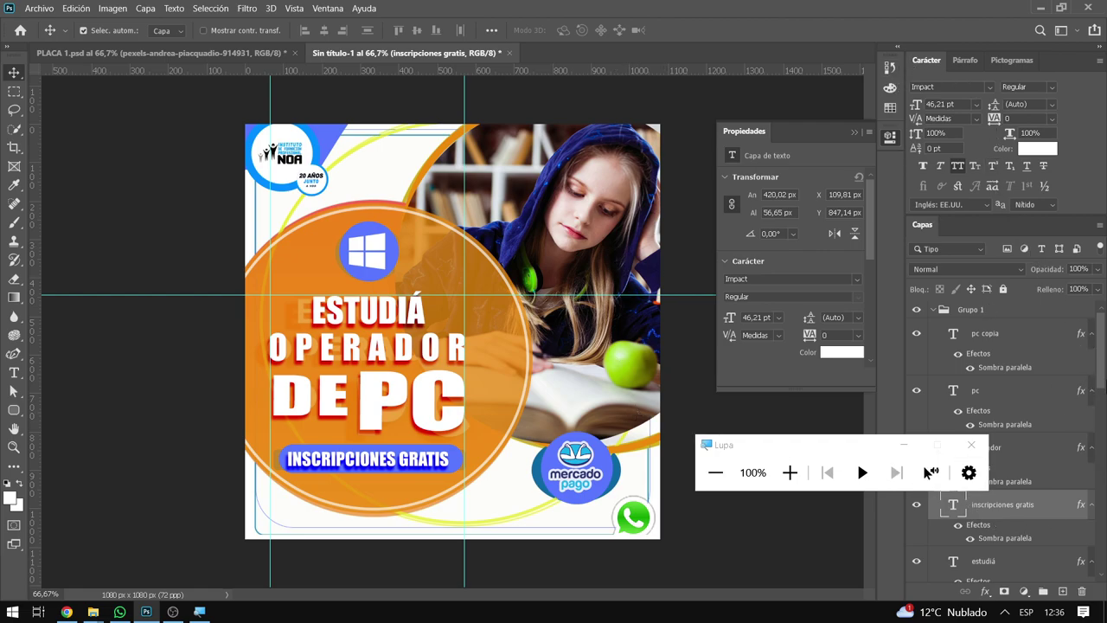
scroll(1101, 385, "down", 10)
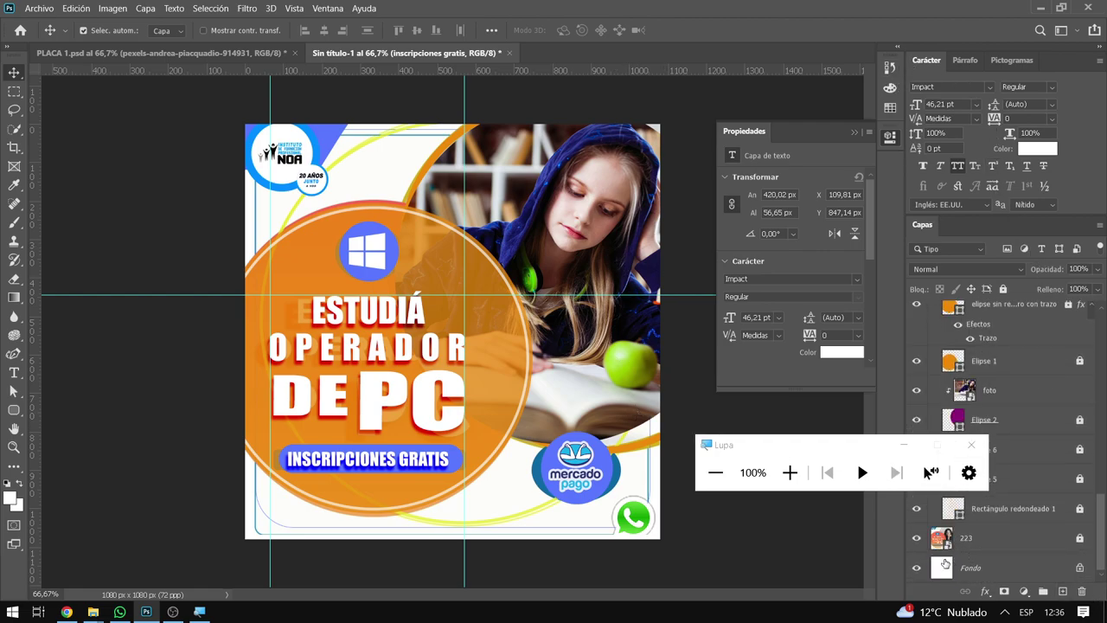
Hide layer 223, select the foto layer, and bring up the Imagen > Ajustes list
left_click(917, 539)
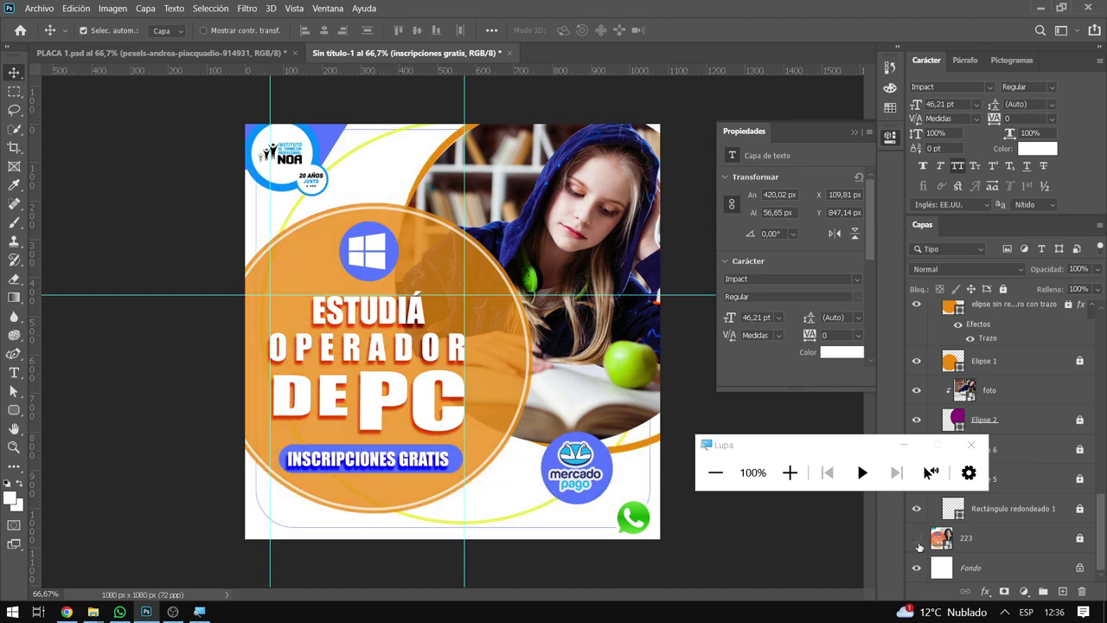
left_click(581, 199)
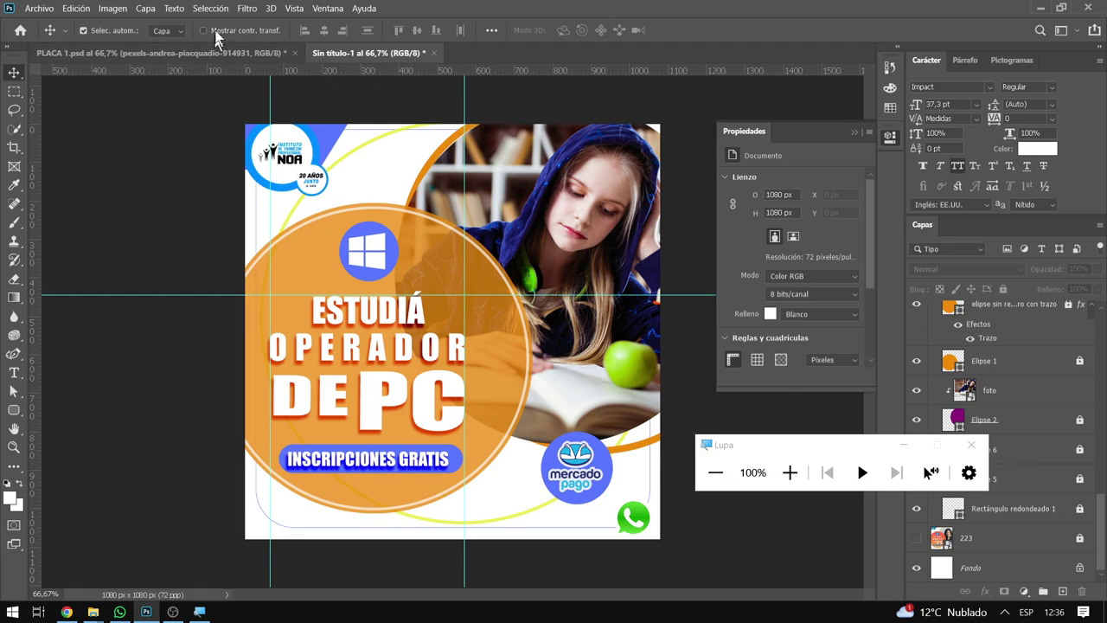
left_click(121, 10)
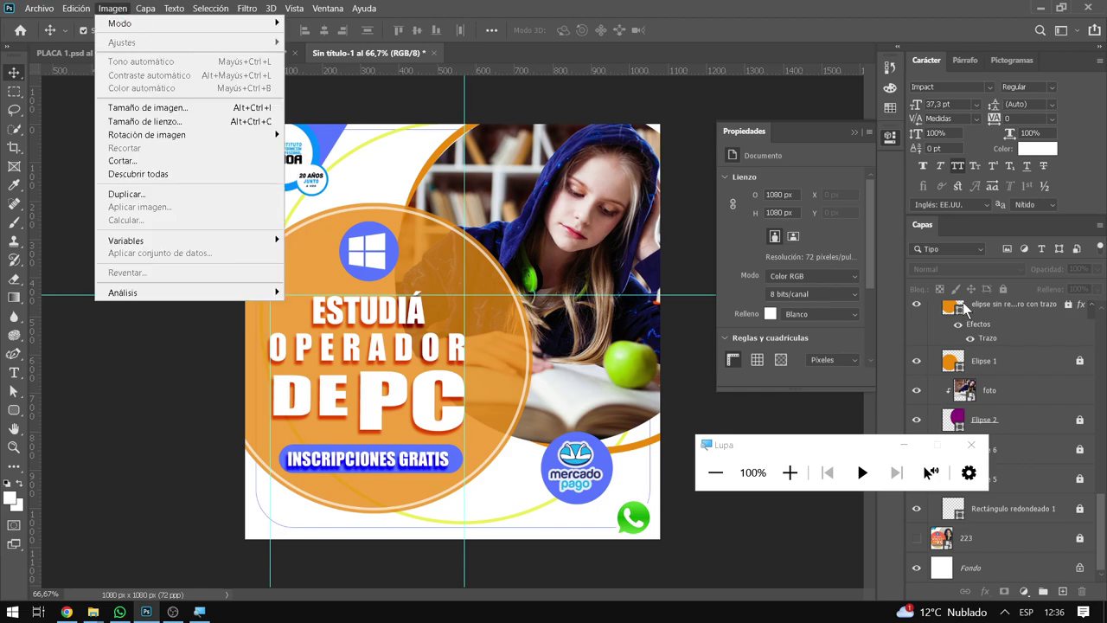
left_click(972, 328)
left_click(986, 394)
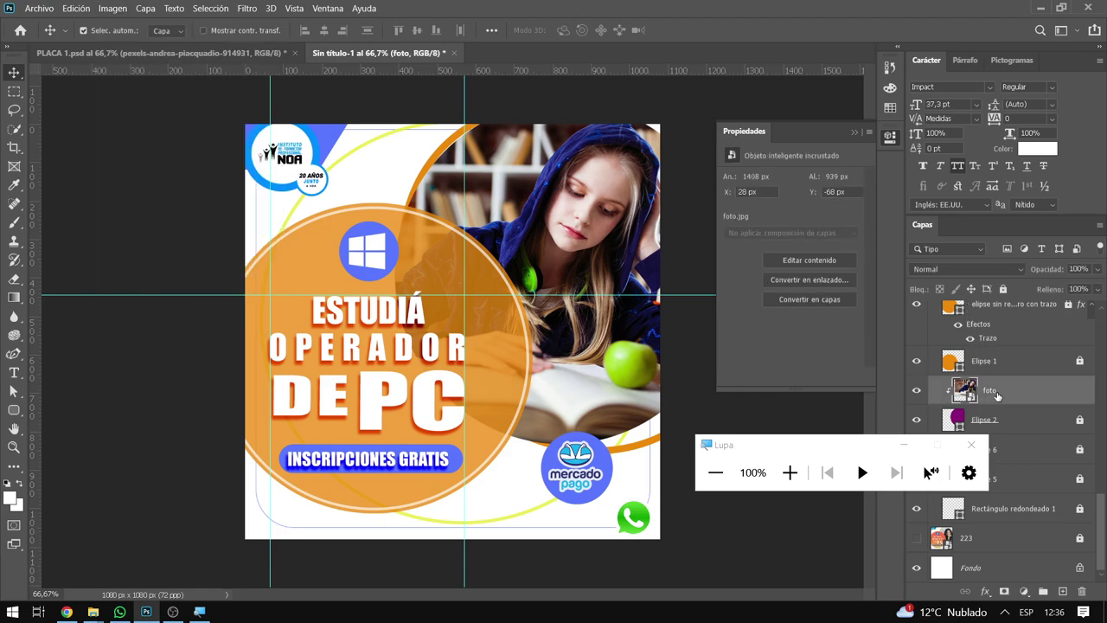
left_click(789, 472)
left_click(399, 499)
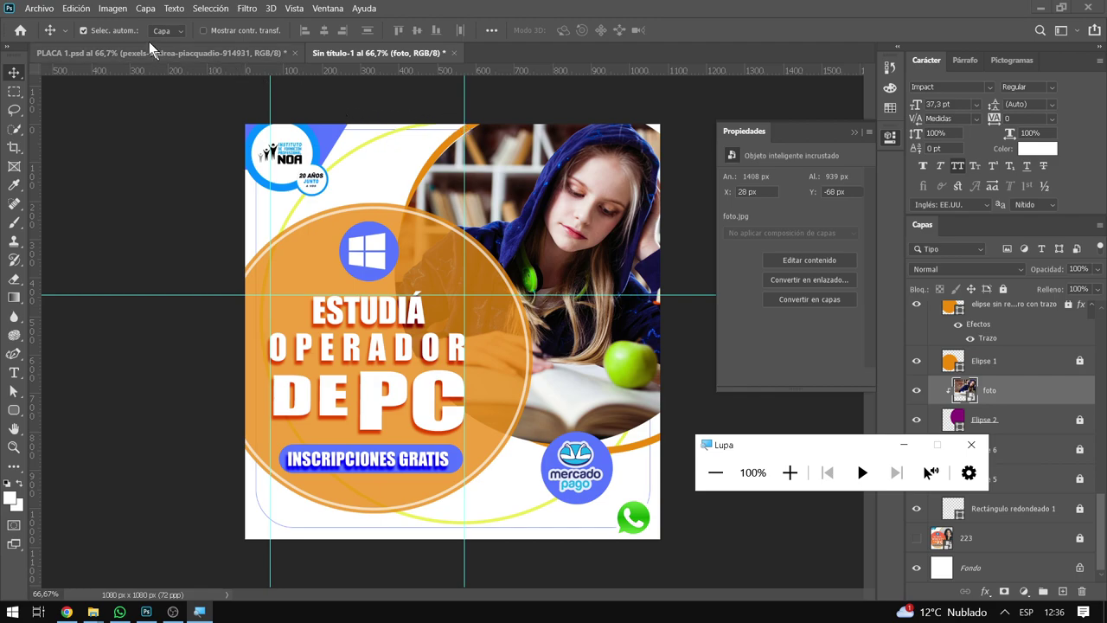
left_click(113, 9)
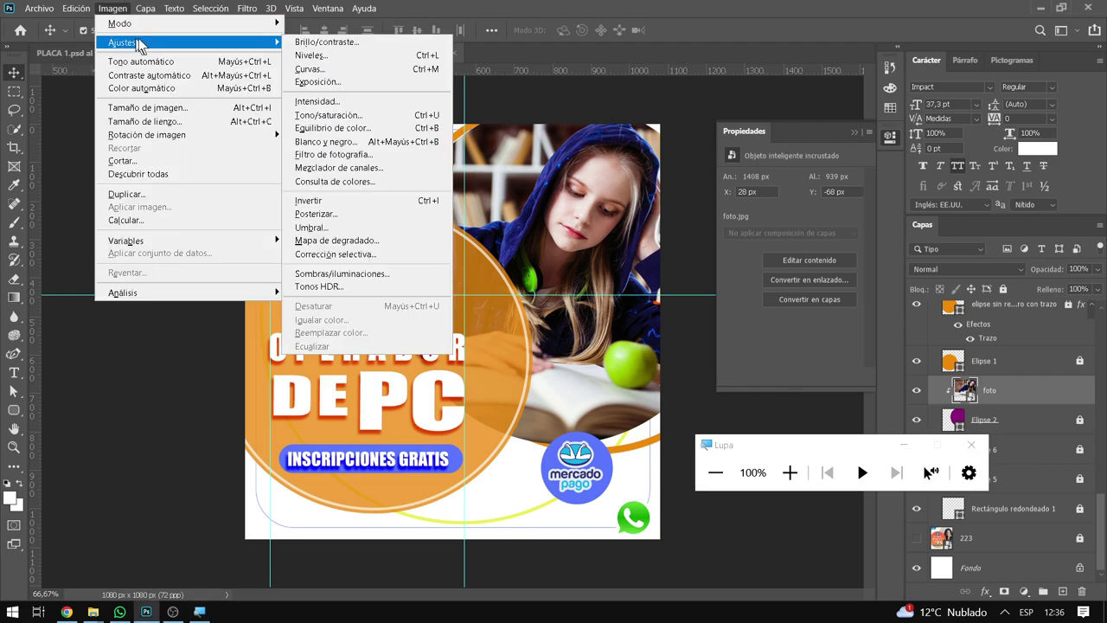
mouse_move(187, 41)
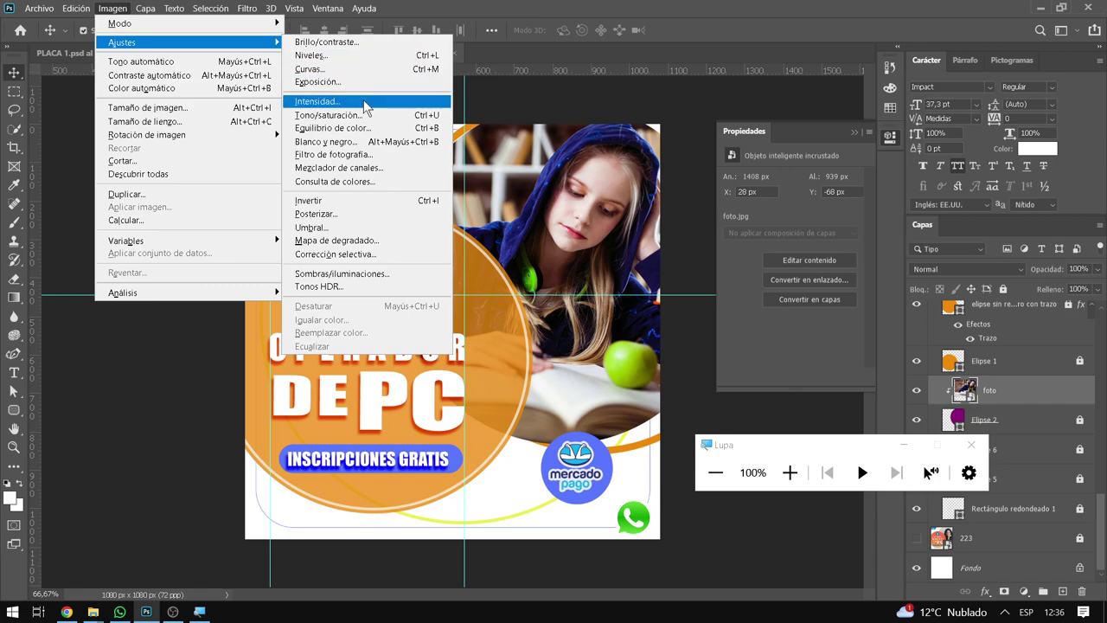
Apply Niveles to the foto photo with input black 29 and output white 245
left_click(366, 57)
left_click_drag(473, 105, 743, 69)
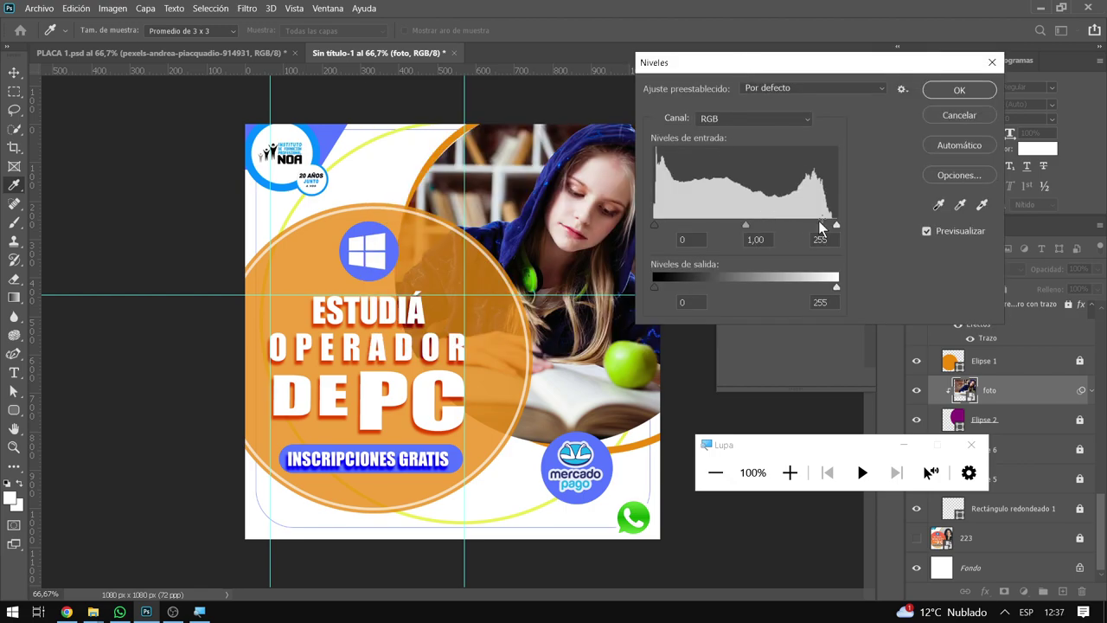
left_click_drag(835, 225, 842, 224)
left_click_drag(654, 224, 675, 224)
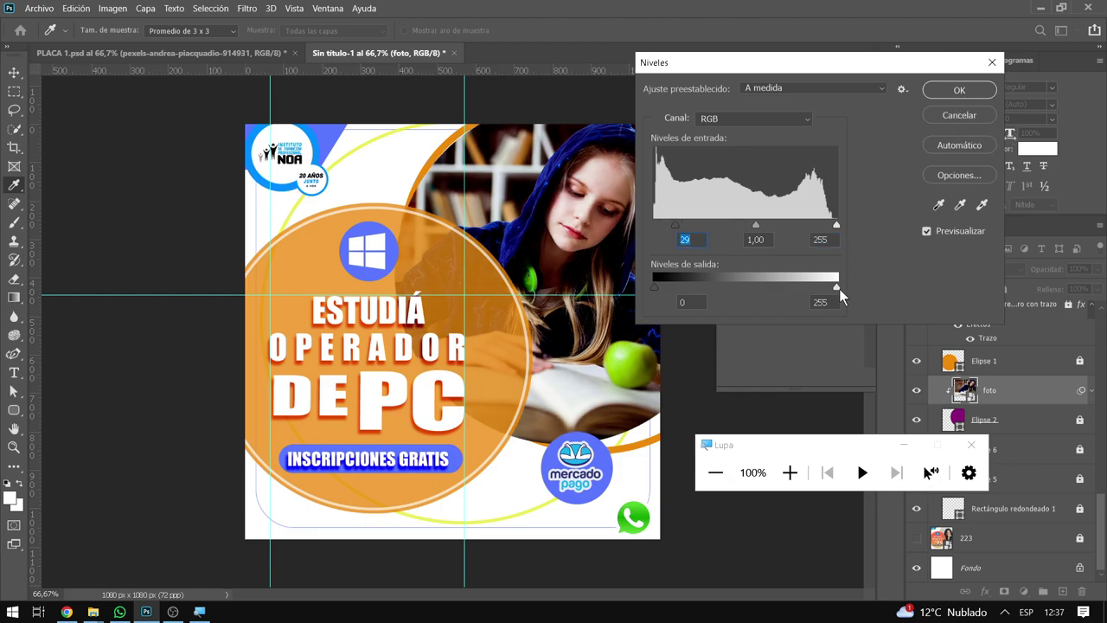
left_click_drag(836, 288, 820, 295)
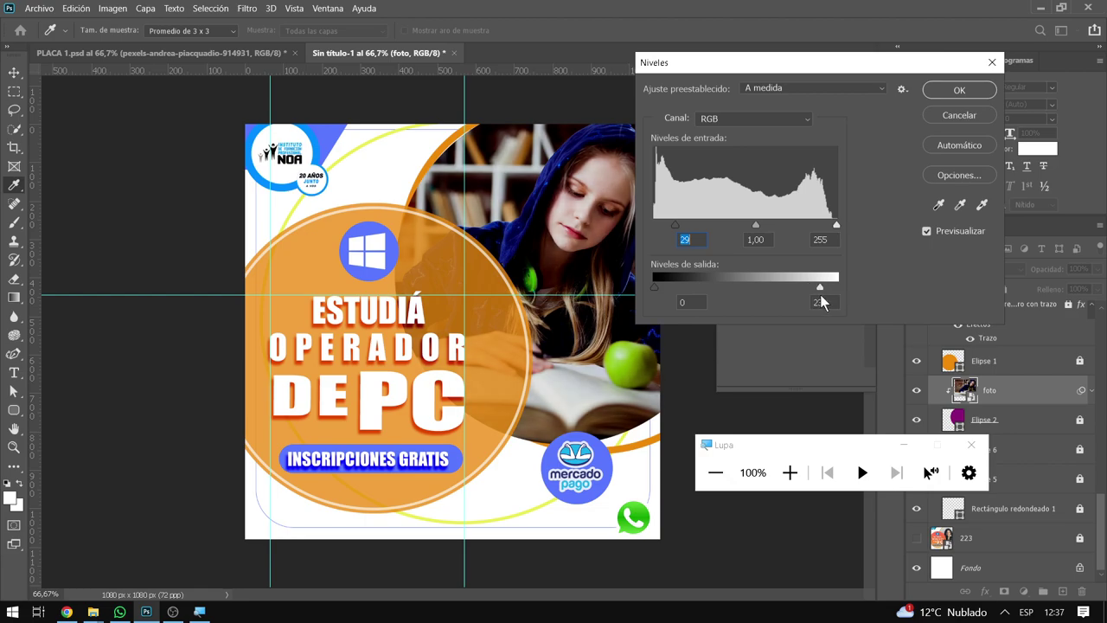
left_click(938, 86)
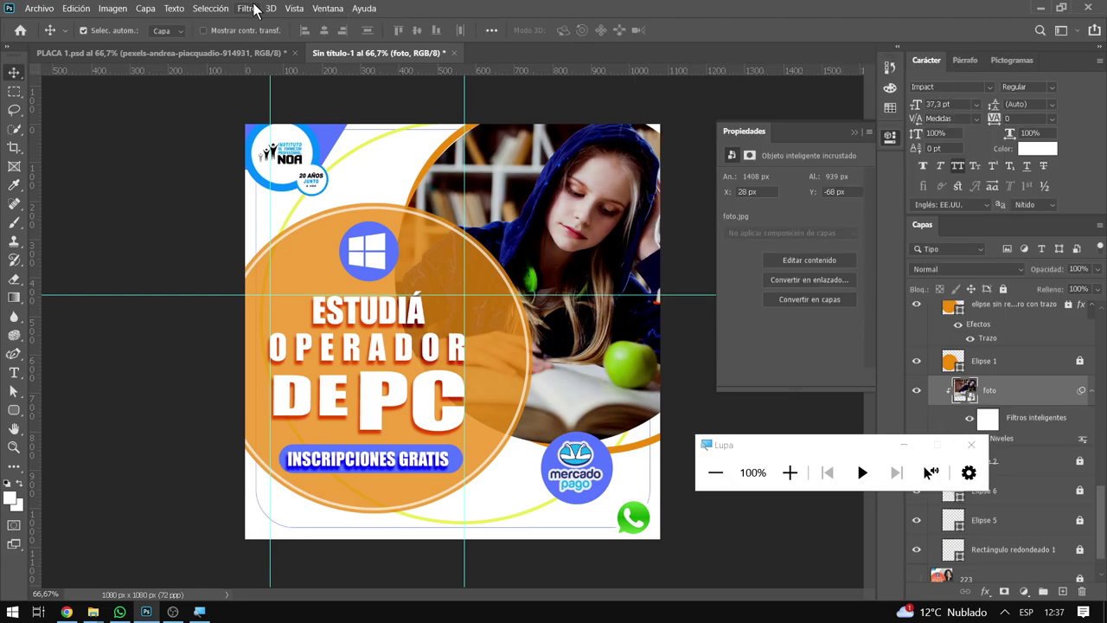
left_click(210, 9)
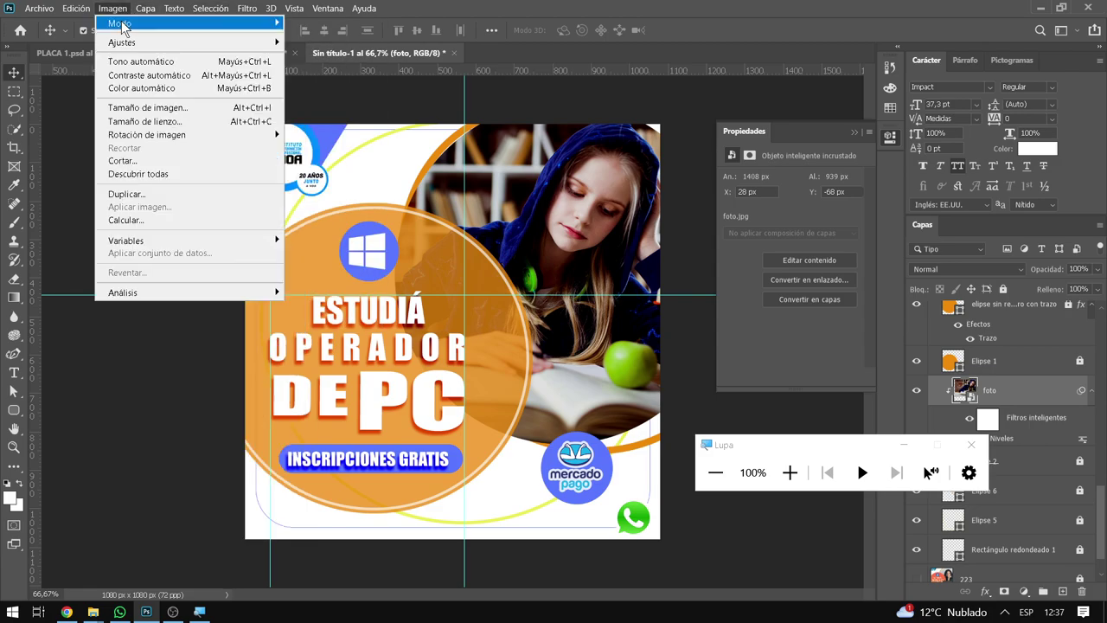
mouse_move(122, 42)
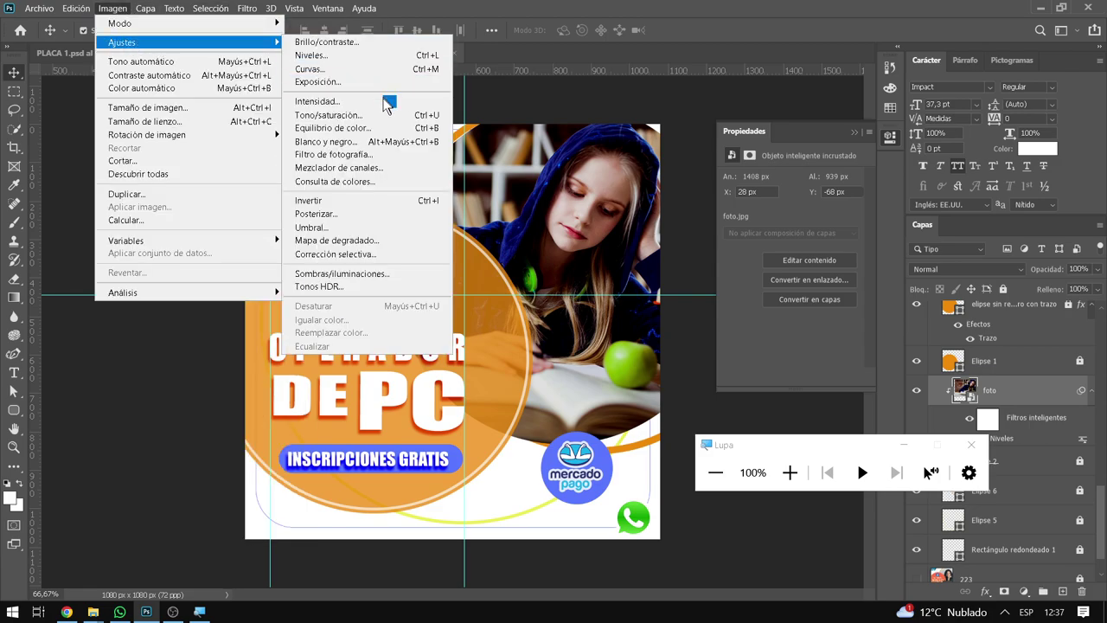
Apply an Intensidad adjustment with saturation +16 to the photo
left_click(381, 105)
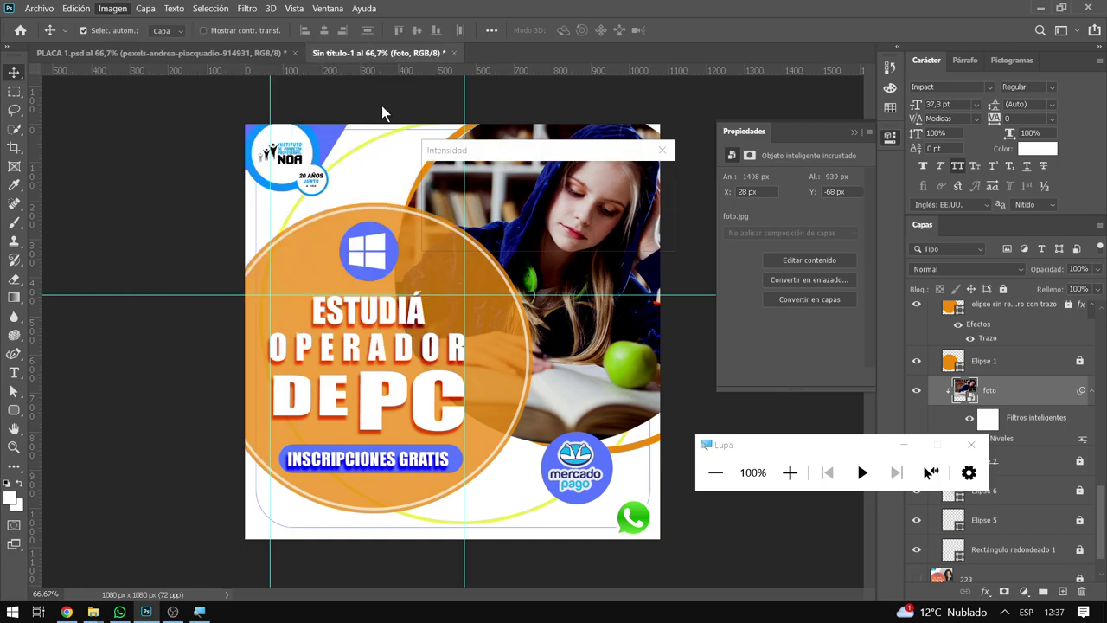
left_click_drag(549, 152, 719, 99)
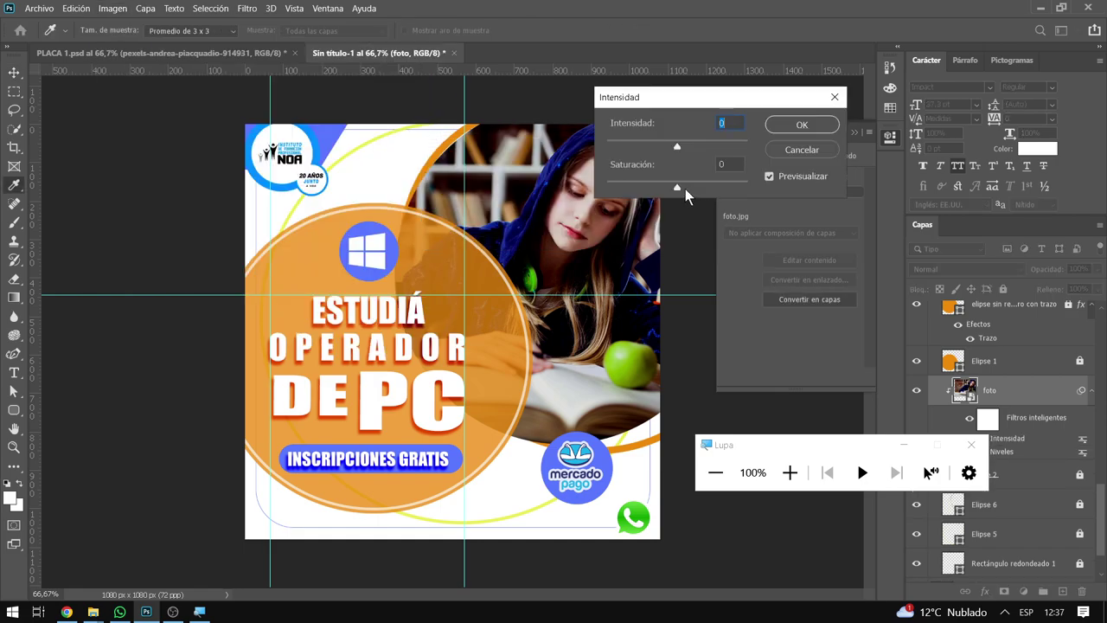
left_click_drag(677, 185, 689, 185)
left_click(801, 124)
Apply Sombras/iluminaciones lifting the photo's shadows by 35%
left_click(112, 9)
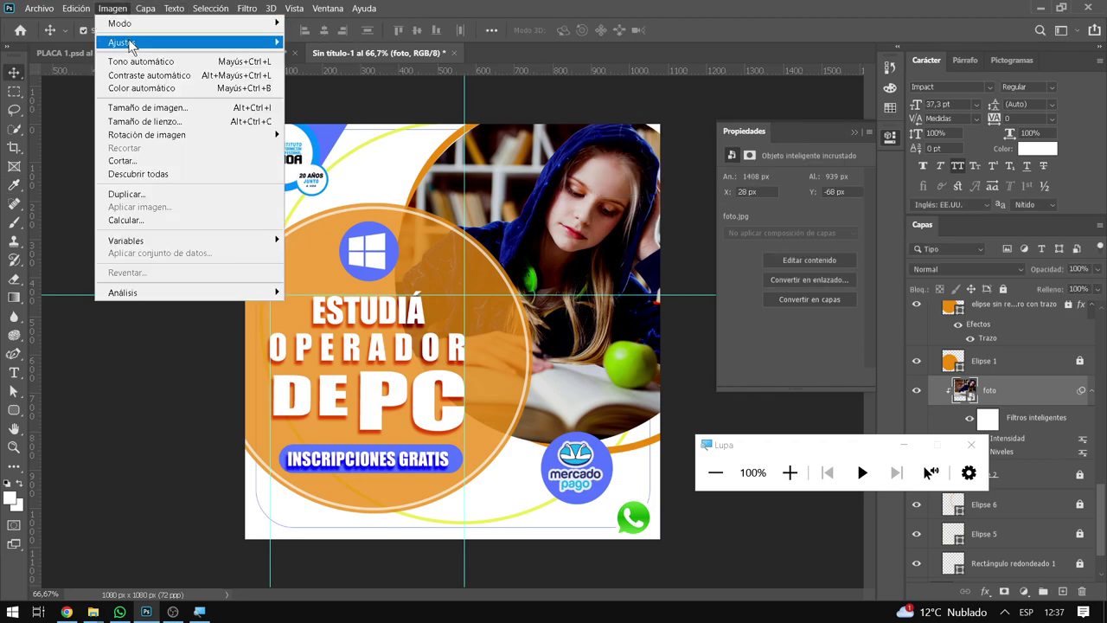
mouse_move(122, 42)
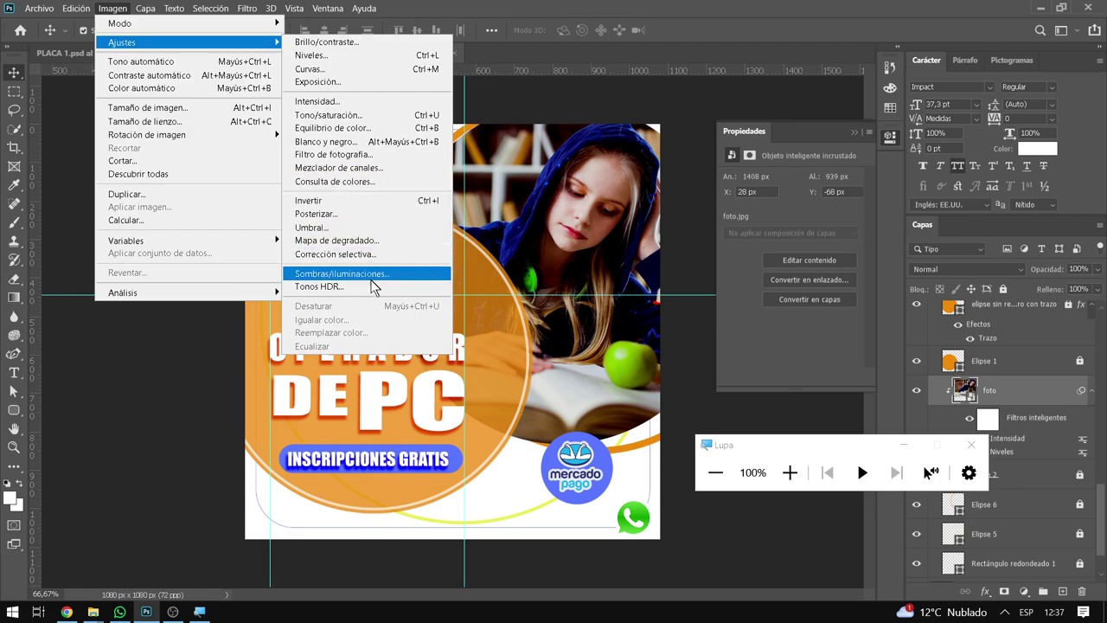
left_click(371, 275)
left_click_drag(560, 136, 848, 127)
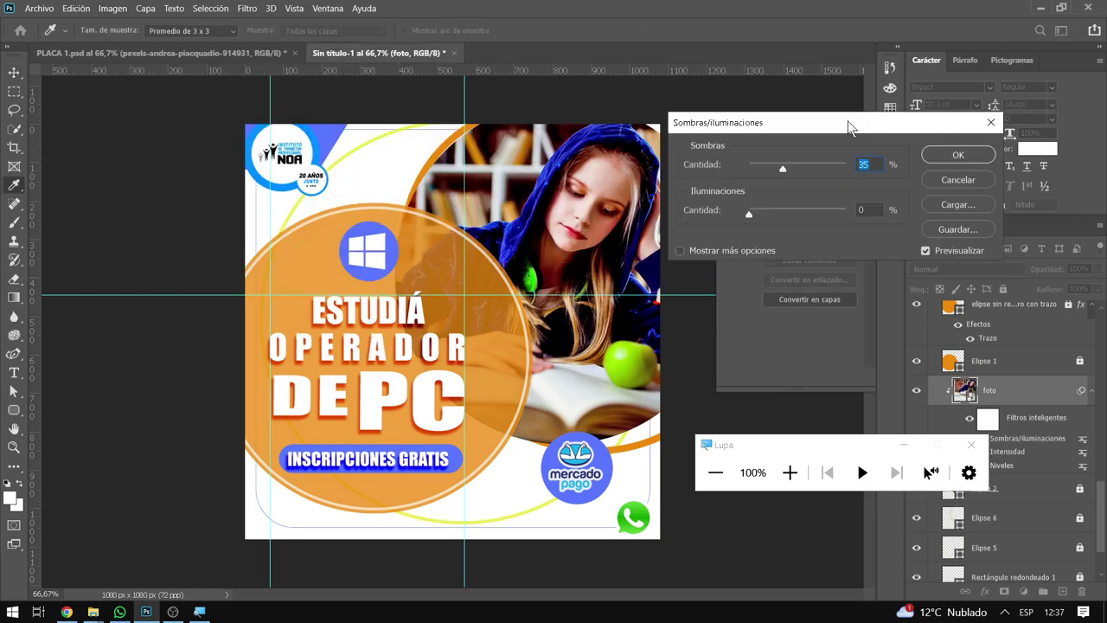
left_click(926, 250)
left_click(926, 250)
left_click(945, 148)
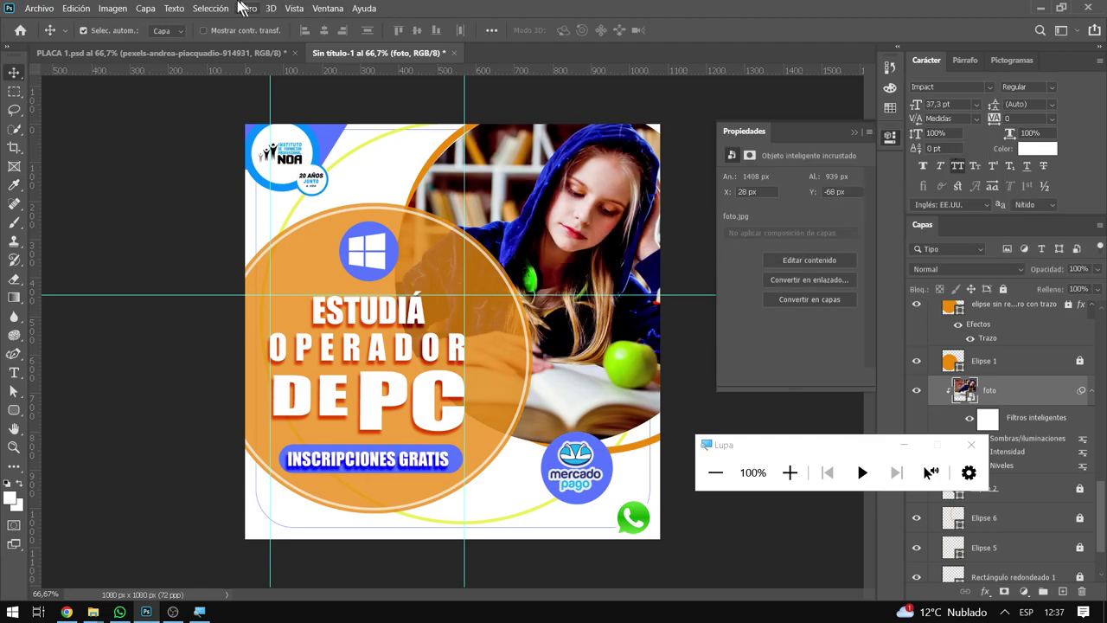
left_click(112, 8)
mouse_move(122, 41)
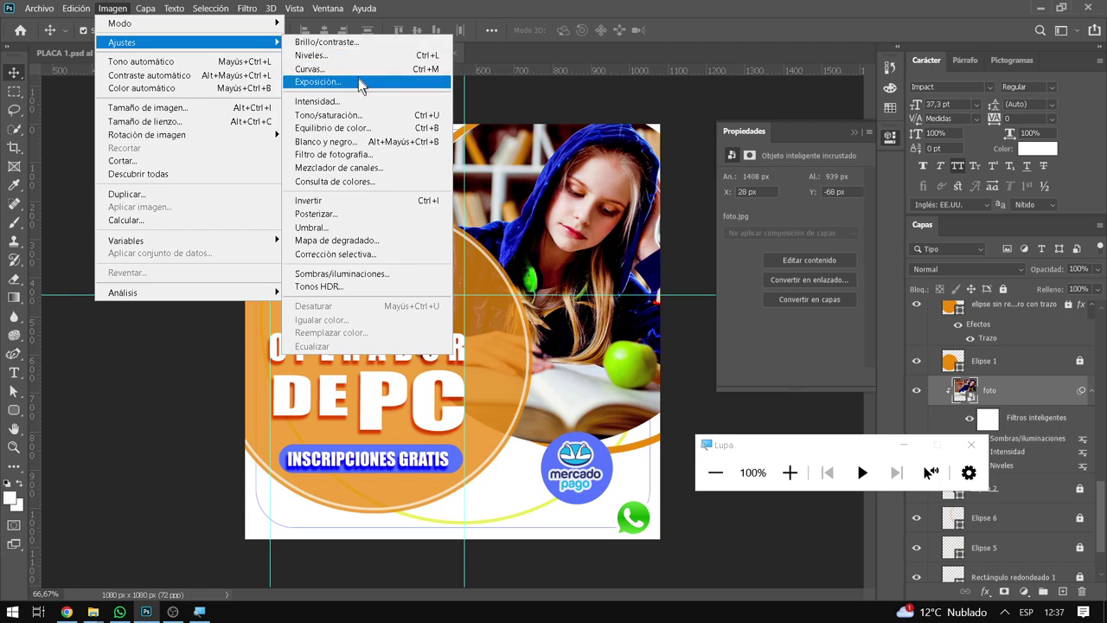
Apply Equilibrio de color: highlights yellow -15, shadows cyan -37 and green +27
left_click(348, 139)
left_click_drag(572, 128, 677, 131)
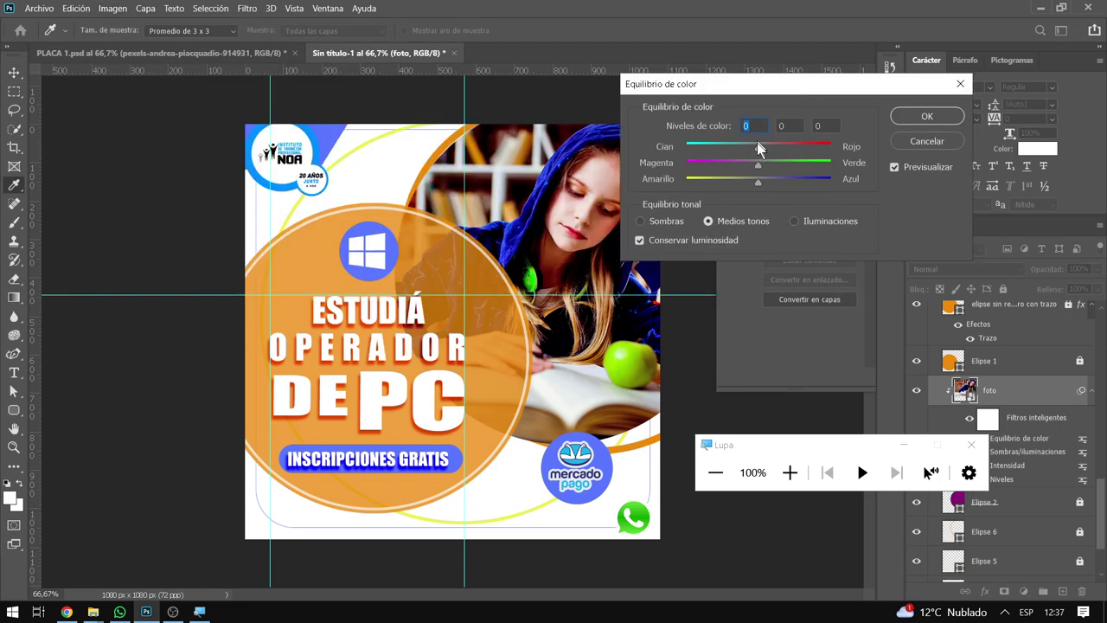
mouse_move(757, 182)
left_mouse_down()
mouse_move(744, 183)
mouse_move(758, 183)
left_mouse_up()
left_click(640, 222)
left_click(811, 227)
left_click_drag(757, 182, 748, 182)
left_click(683, 221)
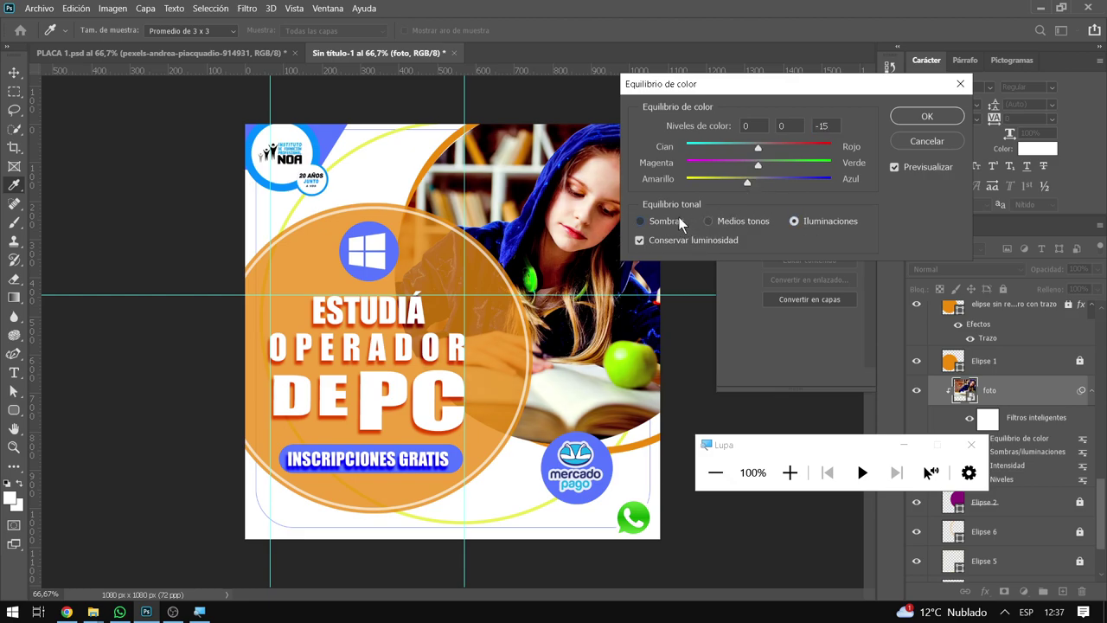
mouse_move(758, 163)
left_mouse_down()
mouse_move(781, 173)
mouse_move(732, 150)
left_mouse_up()
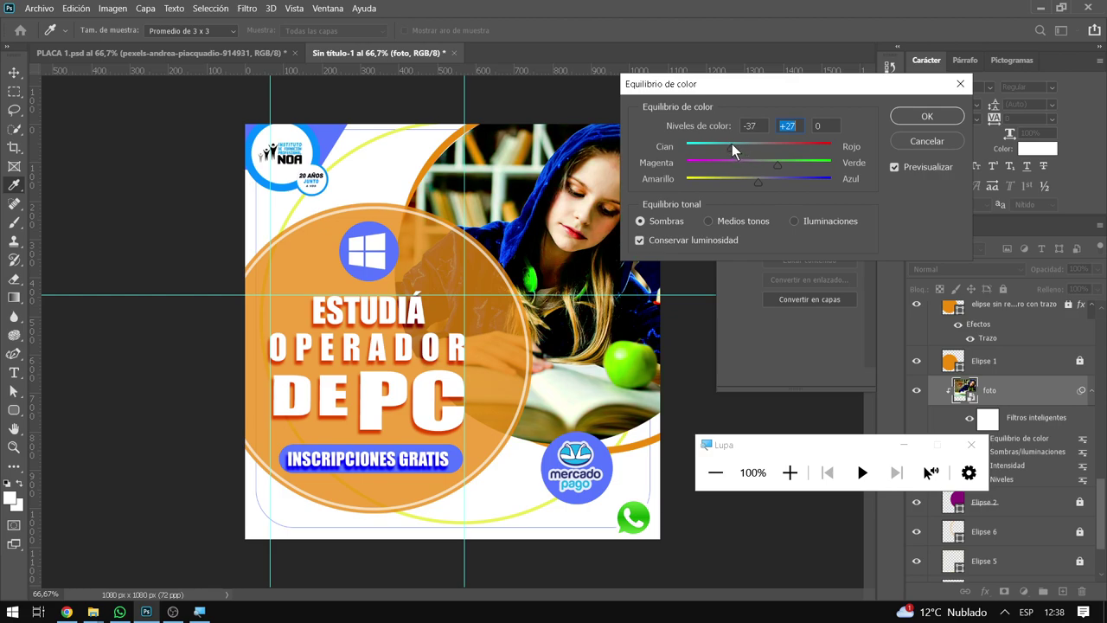
Confirm Equilibrio de color, hide all four smart filters, and launch the Camera Raw filter
left_click(923, 116)
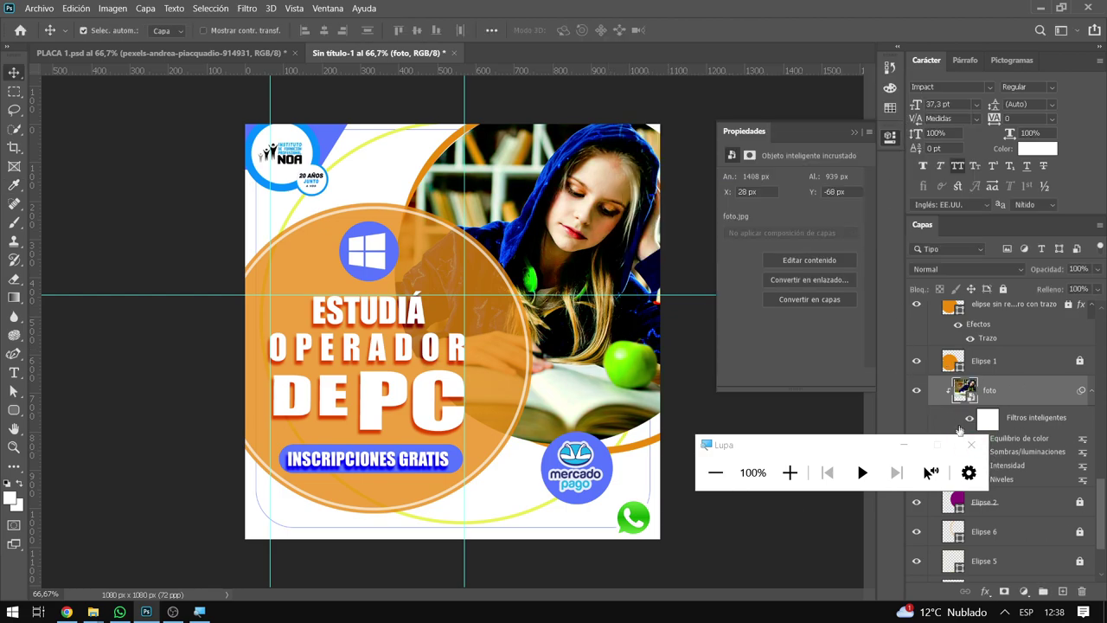
left_click_drag(857, 448, 807, 52)
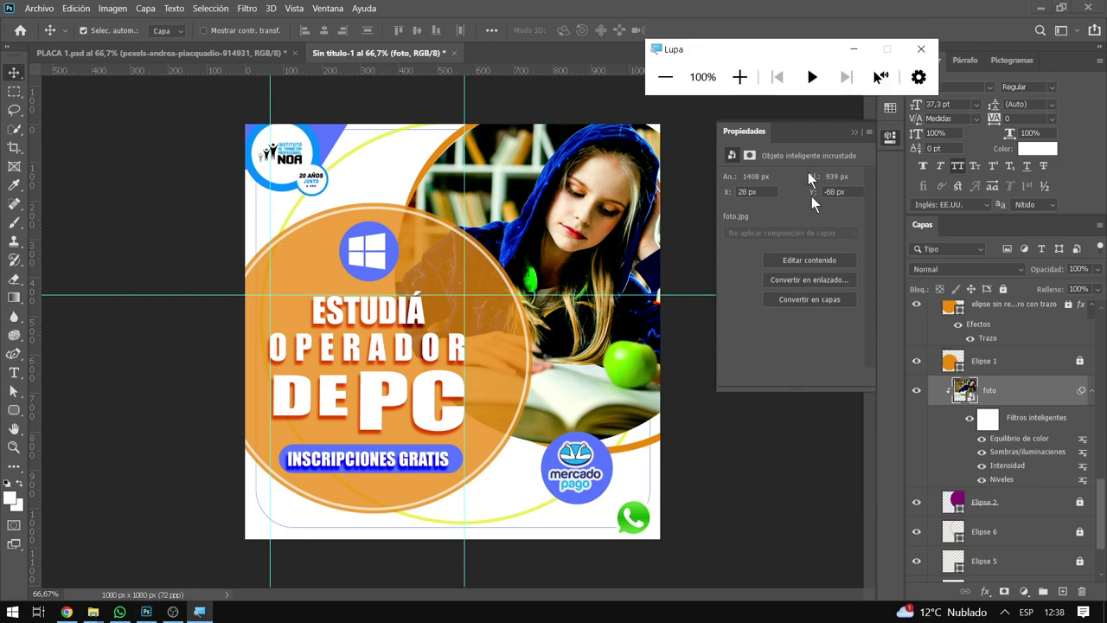
left_click(981, 438)
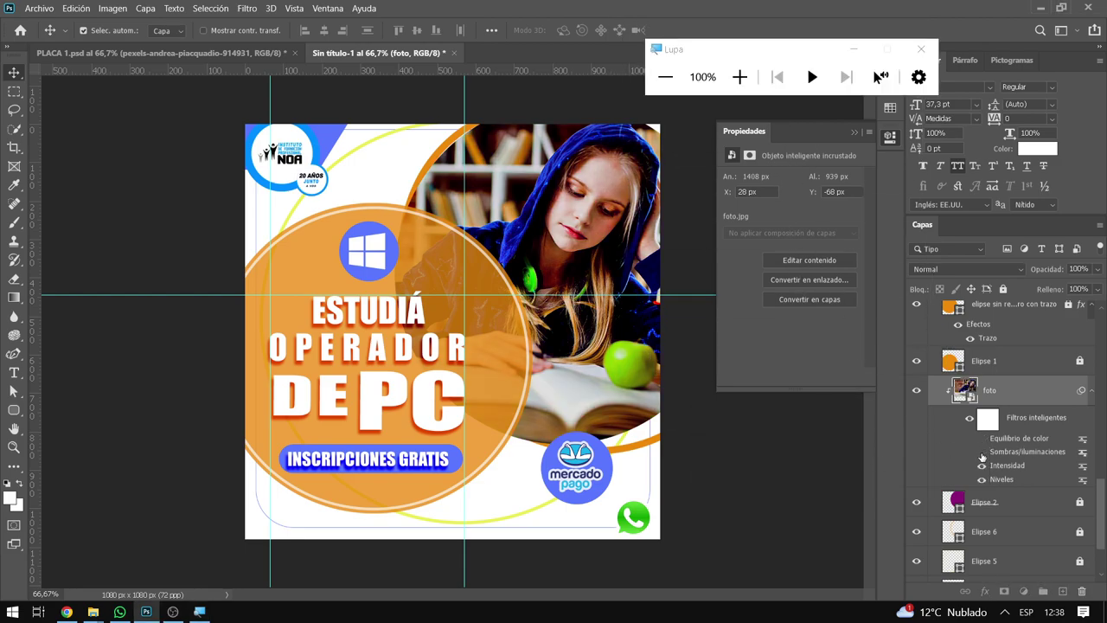
left_click(982, 466)
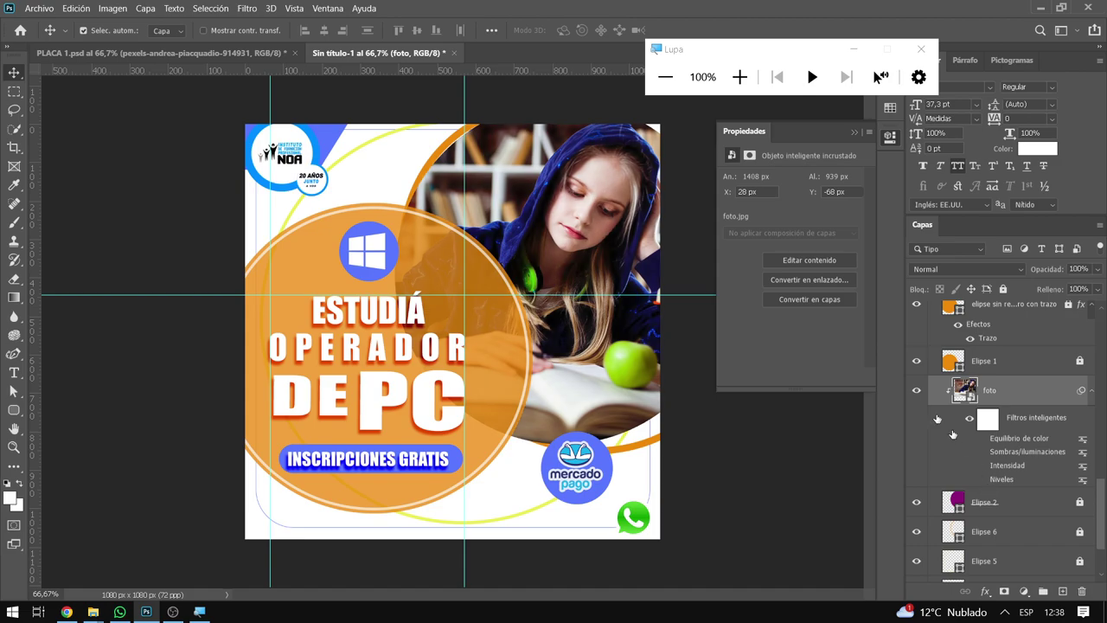
left_click(253, 8)
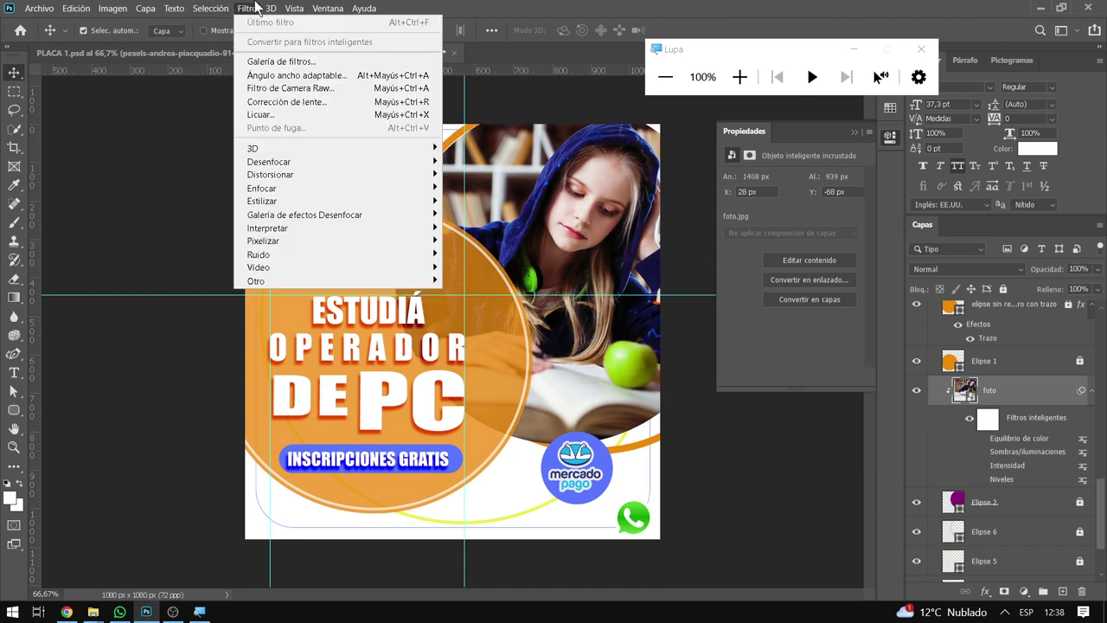
left_click(294, 88)
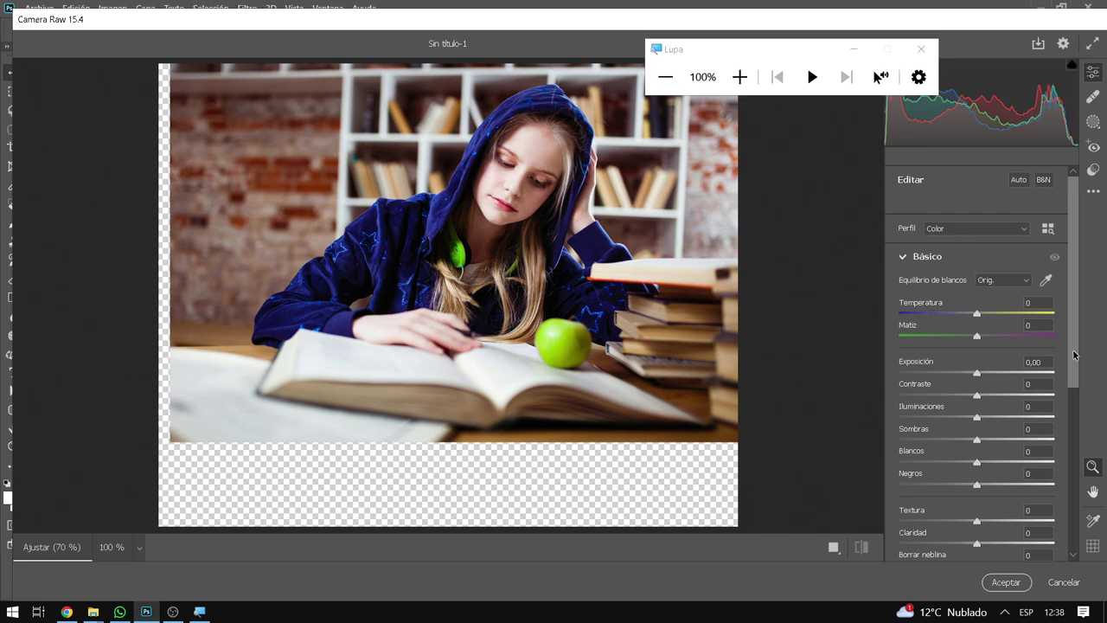
In Camera Raw Básico, set Temperatura +15, Textura and Claridad +29, Borrar neblina -2, Saturación +23
scroll(1075, 355, "down", 1)
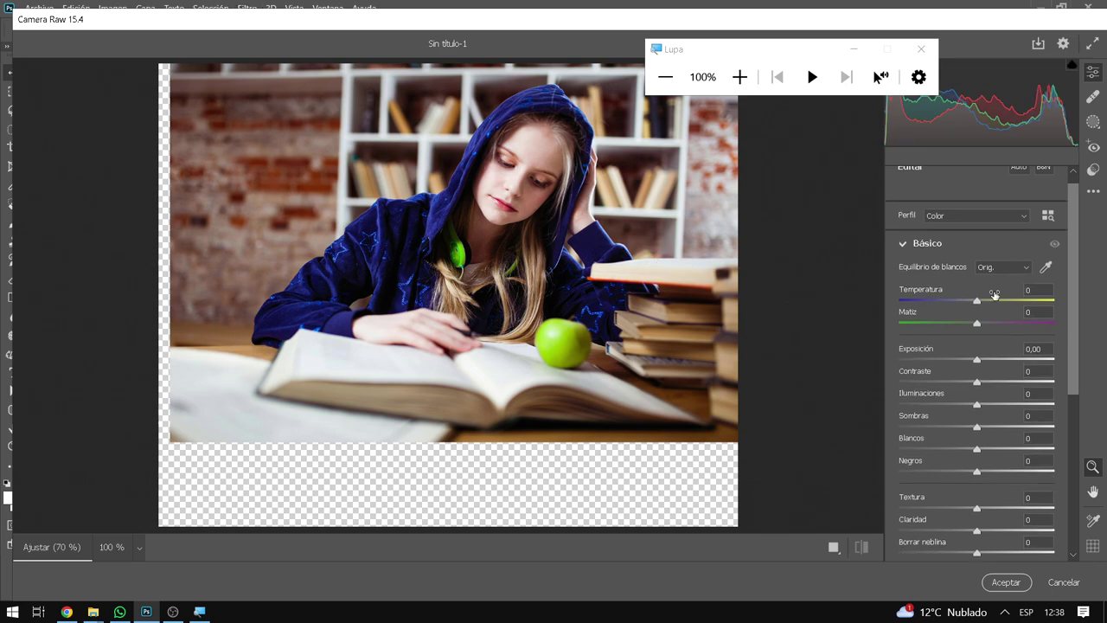
left_click_drag(977, 301, 990, 307)
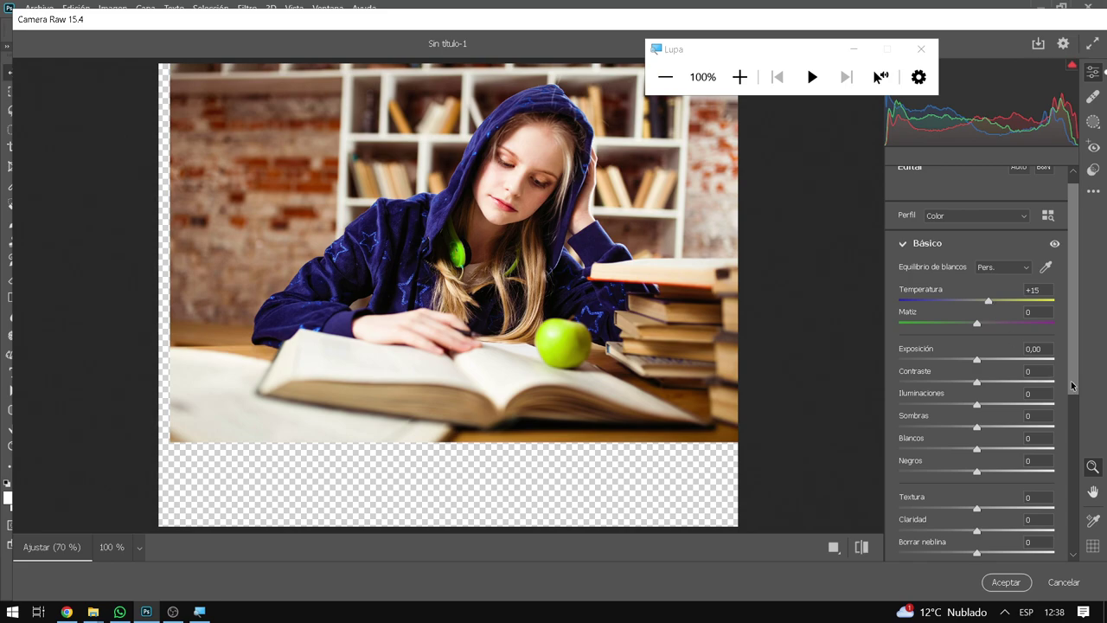
scroll(1026, 422, "down", 3)
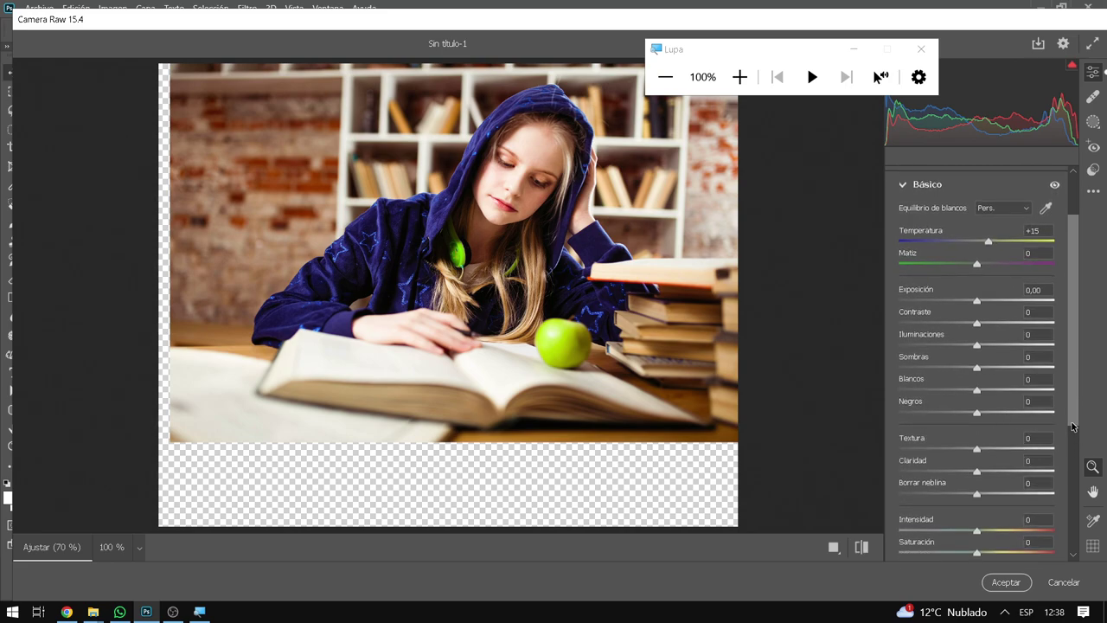
scroll(1073, 426, "down", 2)
mouse_move(978, 440)
left_mouse_down()
mouse_move(1010, 440)
mouse_move(987, 429)
mouse_move(1000, 424)
left_mouse_up()
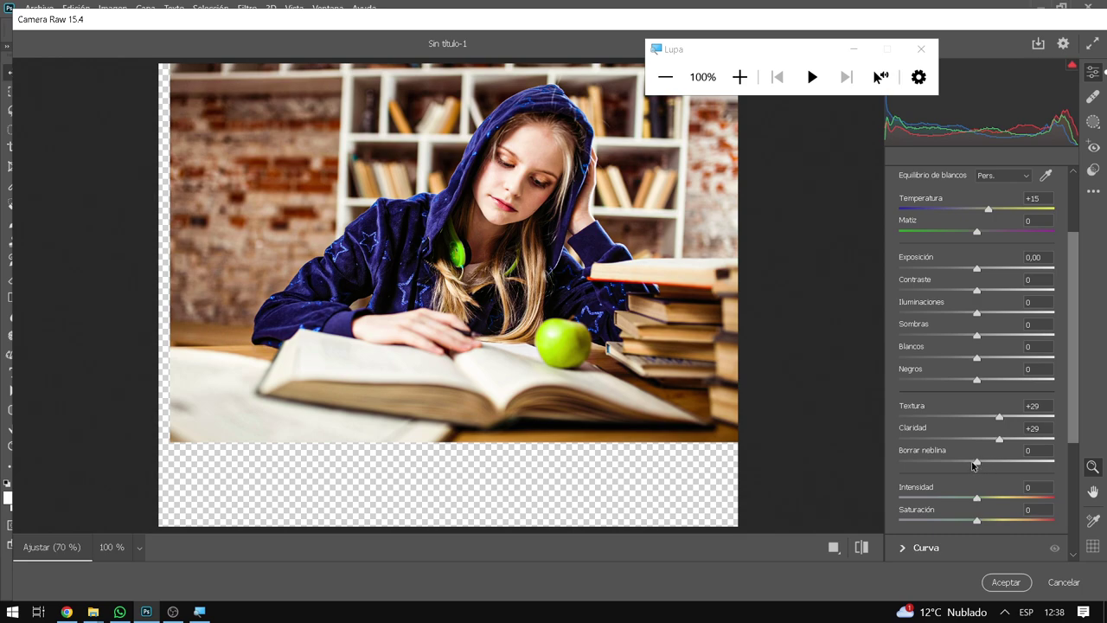
mouse_move(973, 465)
left_mouse_down()
mouse_move(963, 472)
mouse_move(972, 481)
left_mouse_up()
left_click_drag(981, 521, 995, 522)
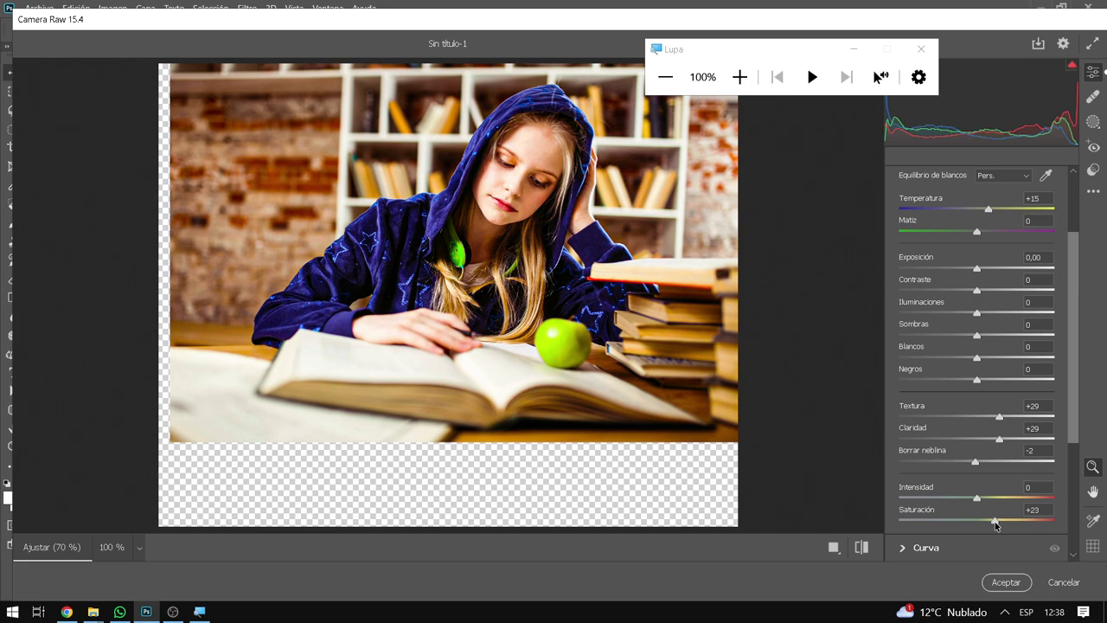
left_click_drag(1077, 338, 1073, 234)
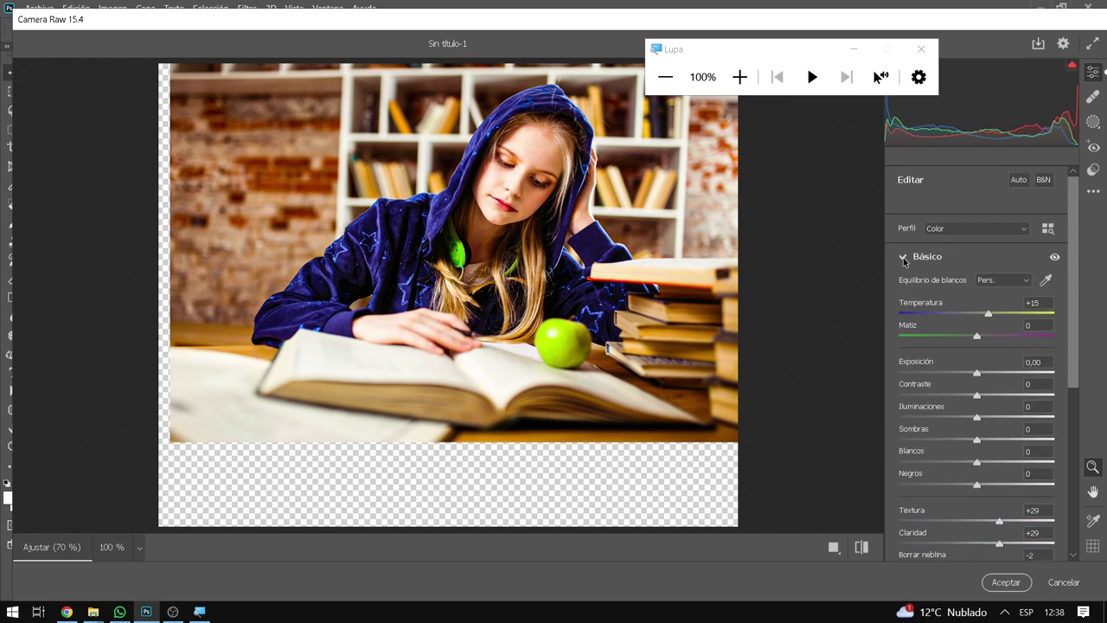
In the Camera Raw Óptica section, set Distorsión to -11 and Viñeta to -89
left_click(904, 260)
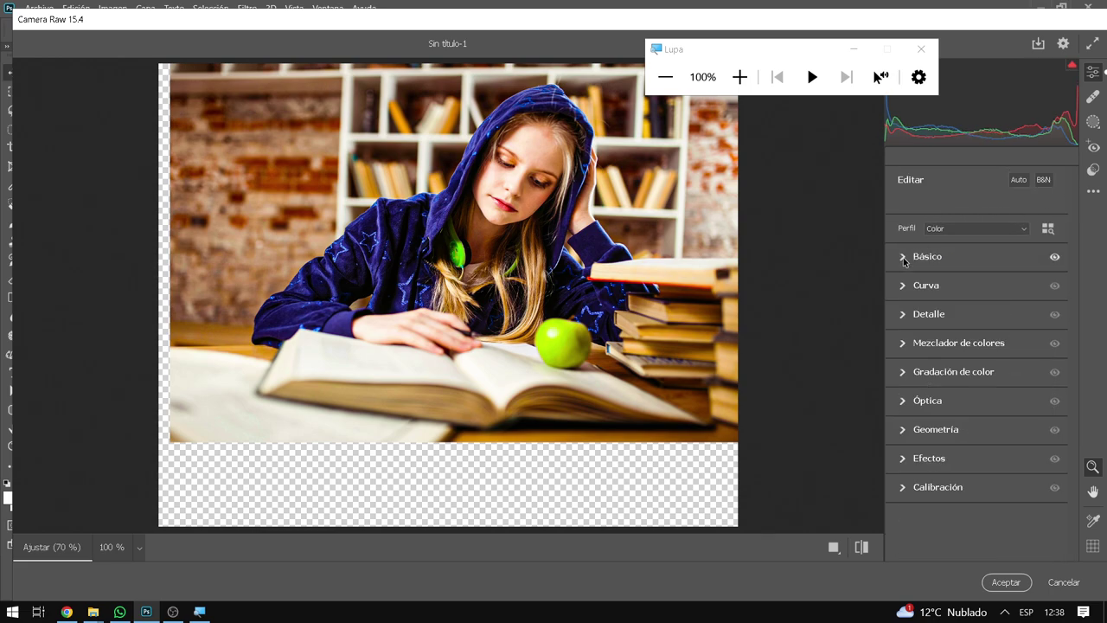
left_click(905, 320)
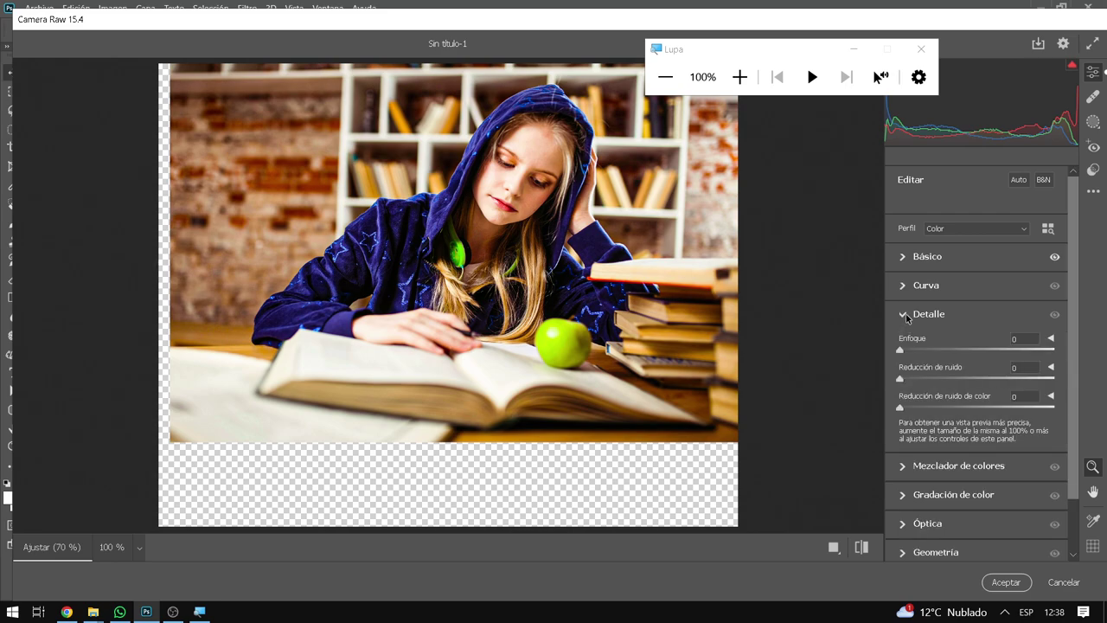
left_click(907, 318)
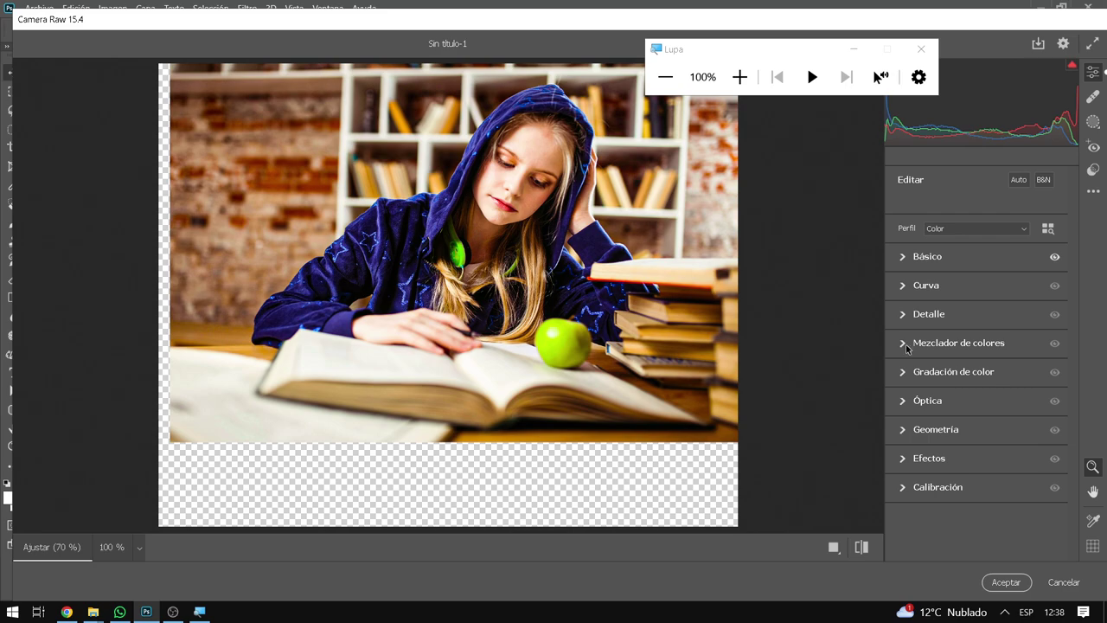
left_click(906, 404)
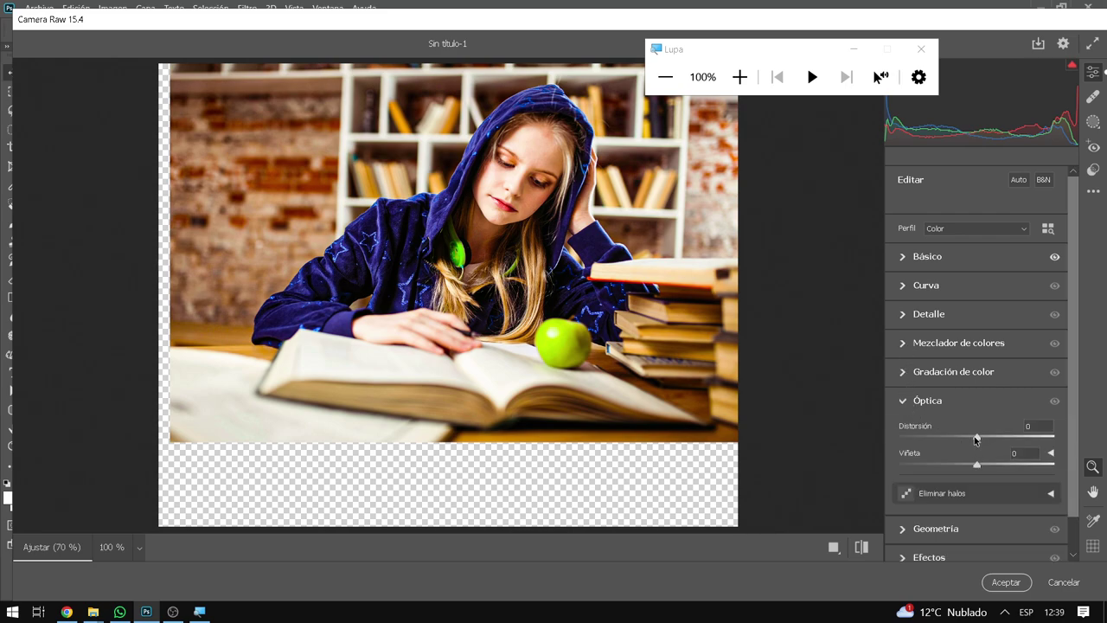
left_click_drag(975, 439, 966, 438)
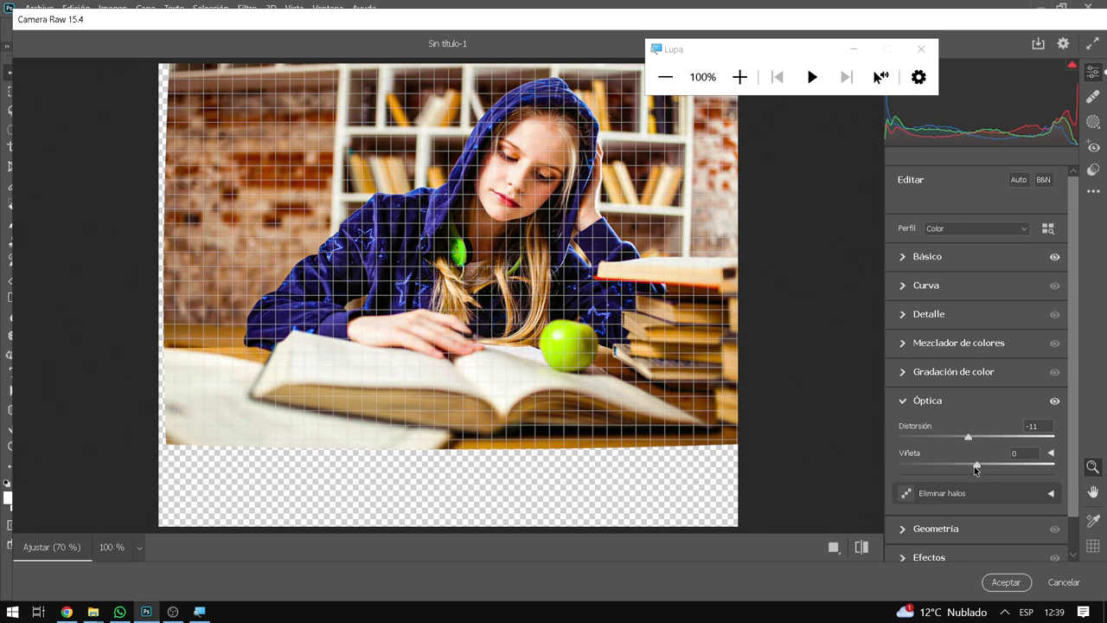
mouse_move(976, 468)
left_mouse_down()
mouse_move(885, 471)
mouse_move(908, 468)
left_mouse_up()
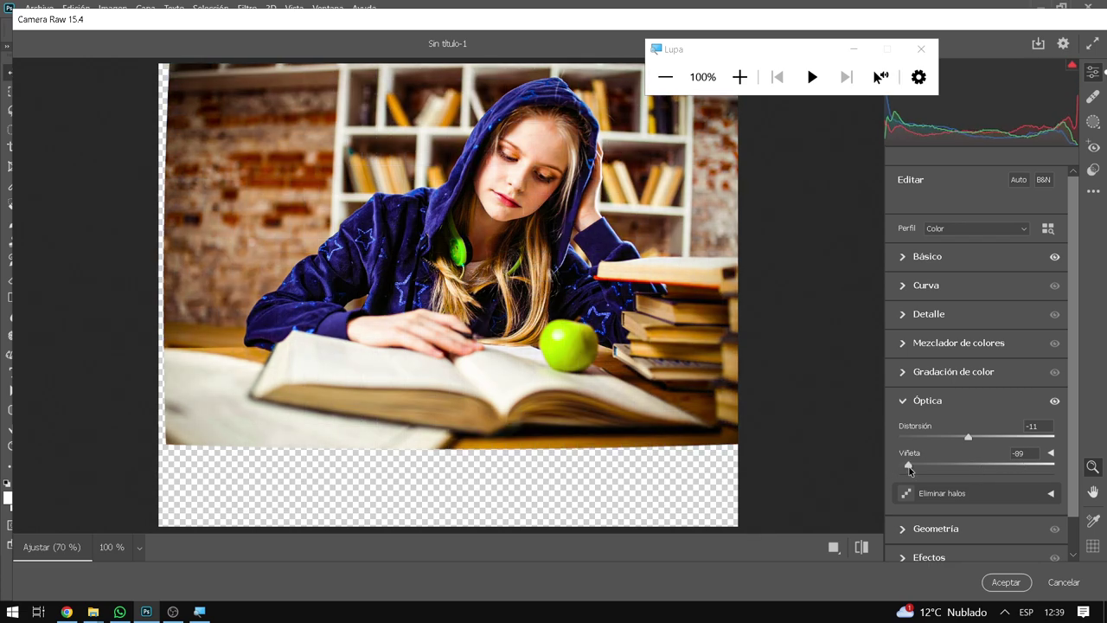
scroll(995, 509, "down", 1)
Apply the Camera Raw filter, then toggle the other smart filters on and off to compare
left_click(1001, 579)
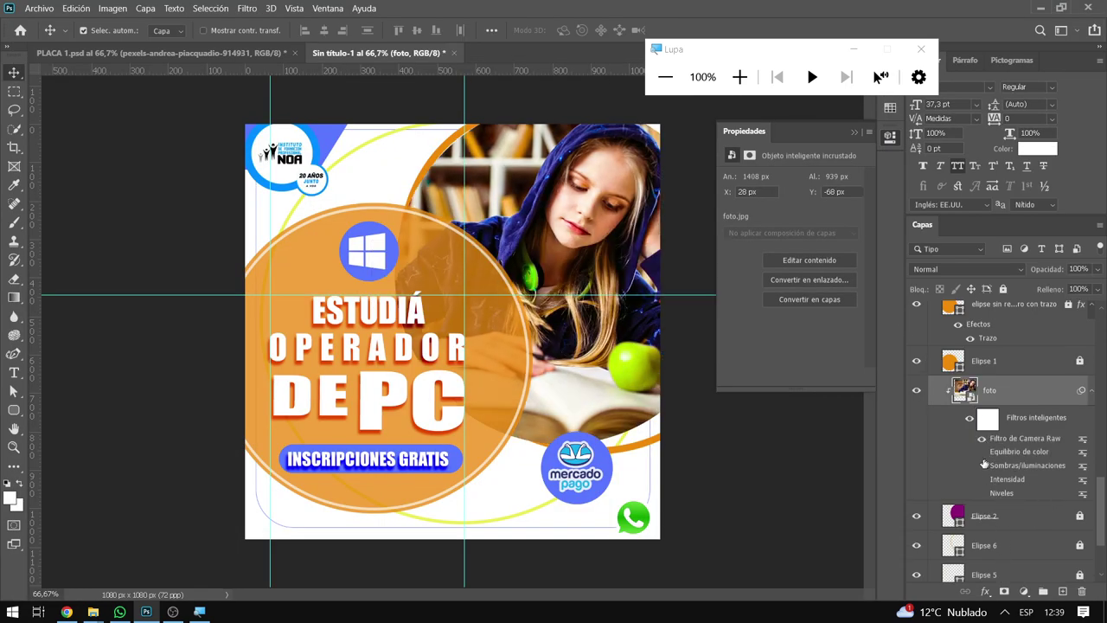
left_click(982, 493)
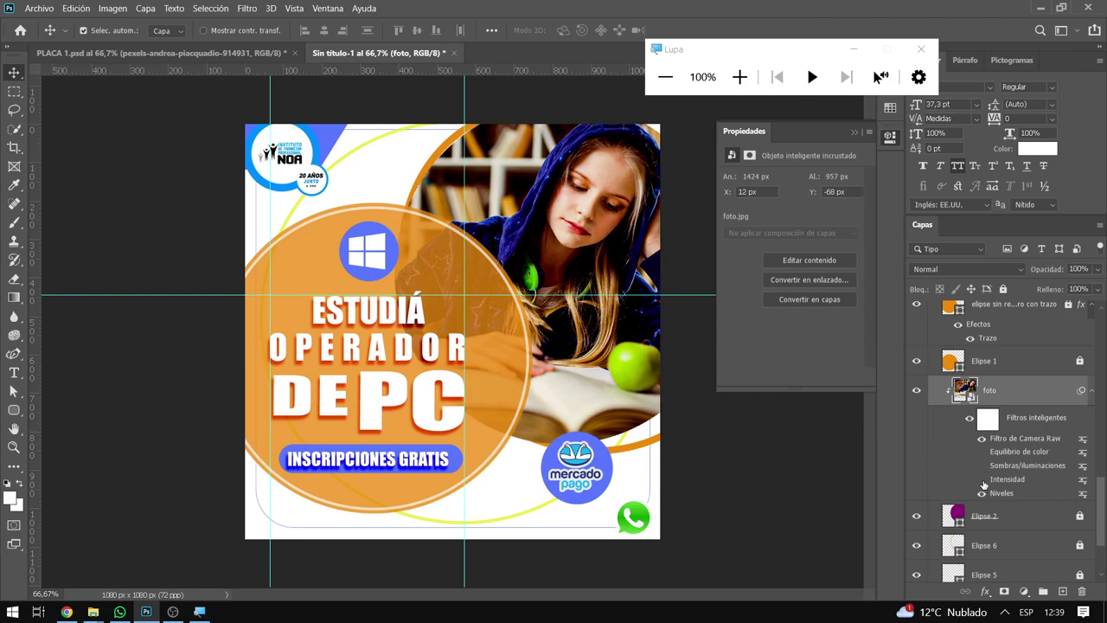
left_click(982, 466)
left_click(982, 451)
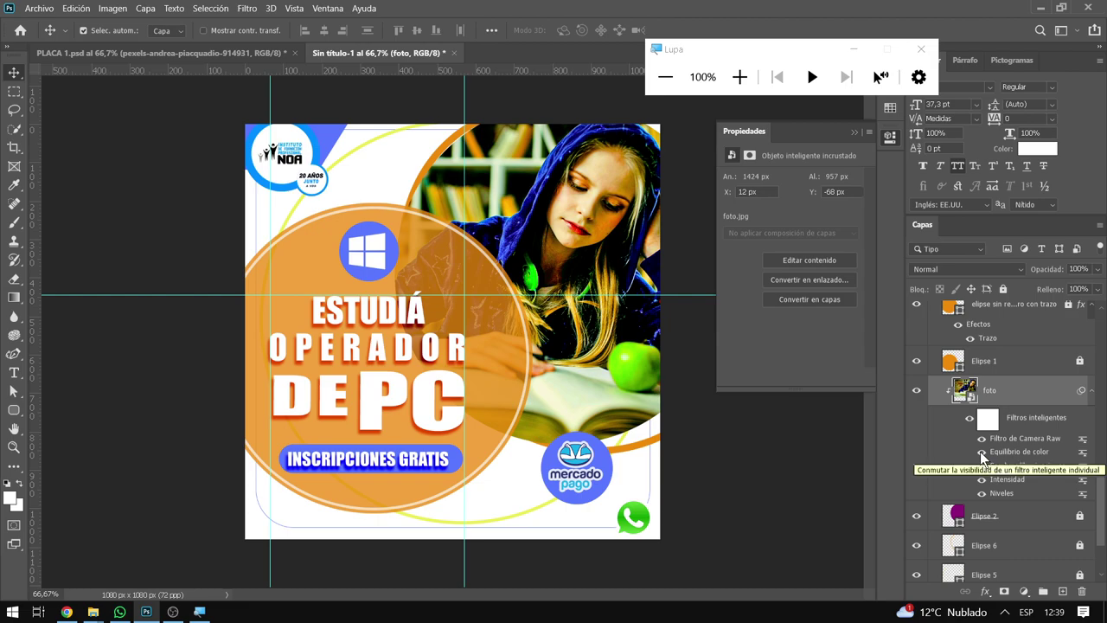
left_click(981, 452)
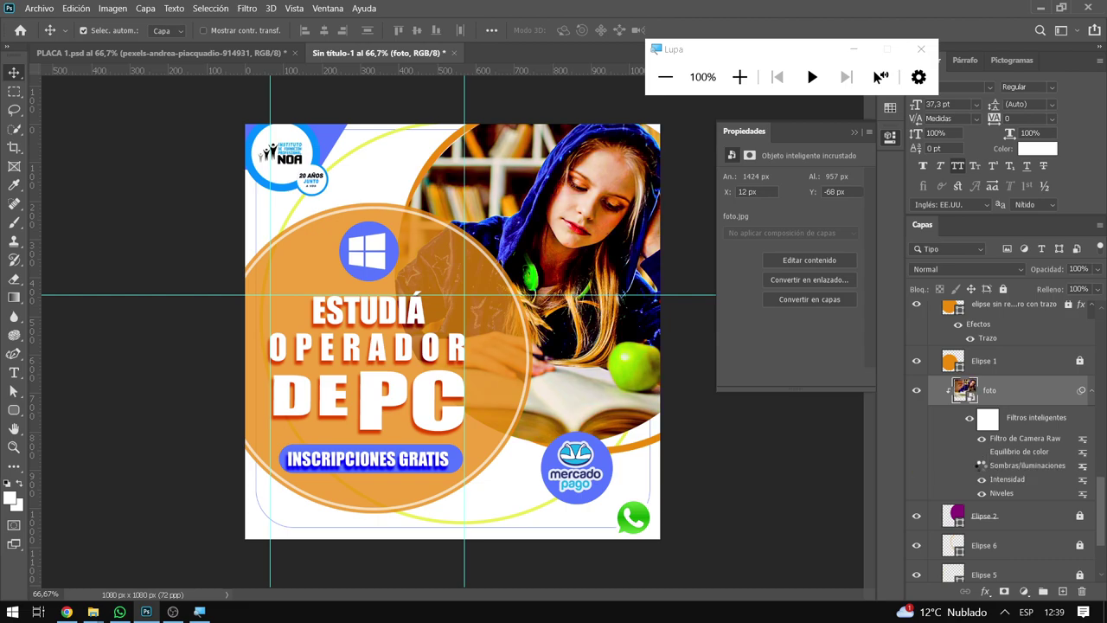
left_click(982, 465)
left_click(981, 493)
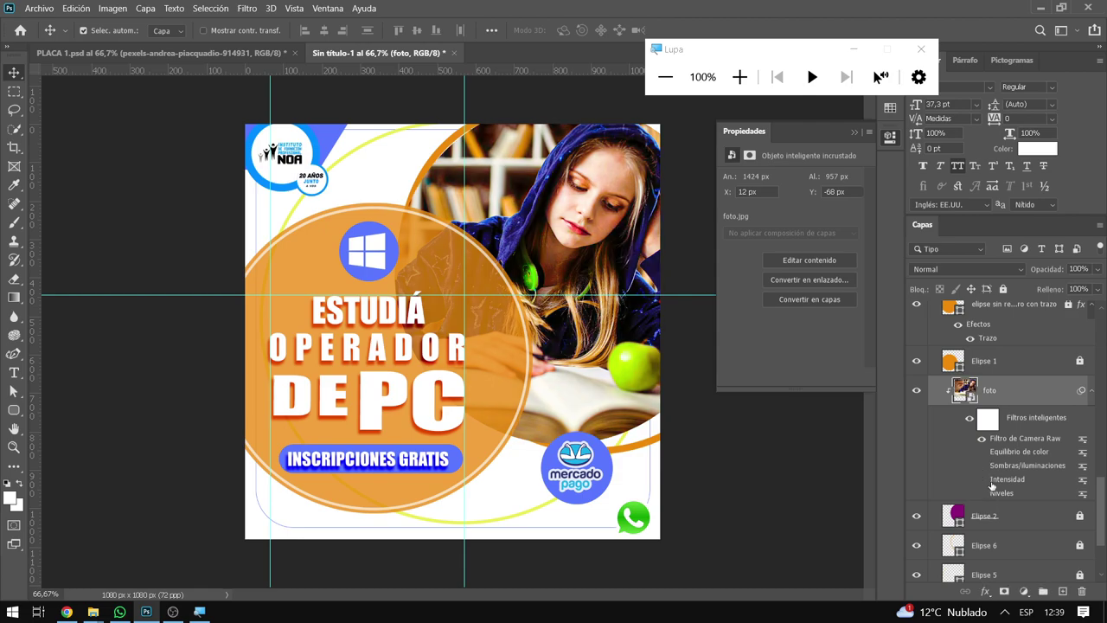
left_click(253, 8)
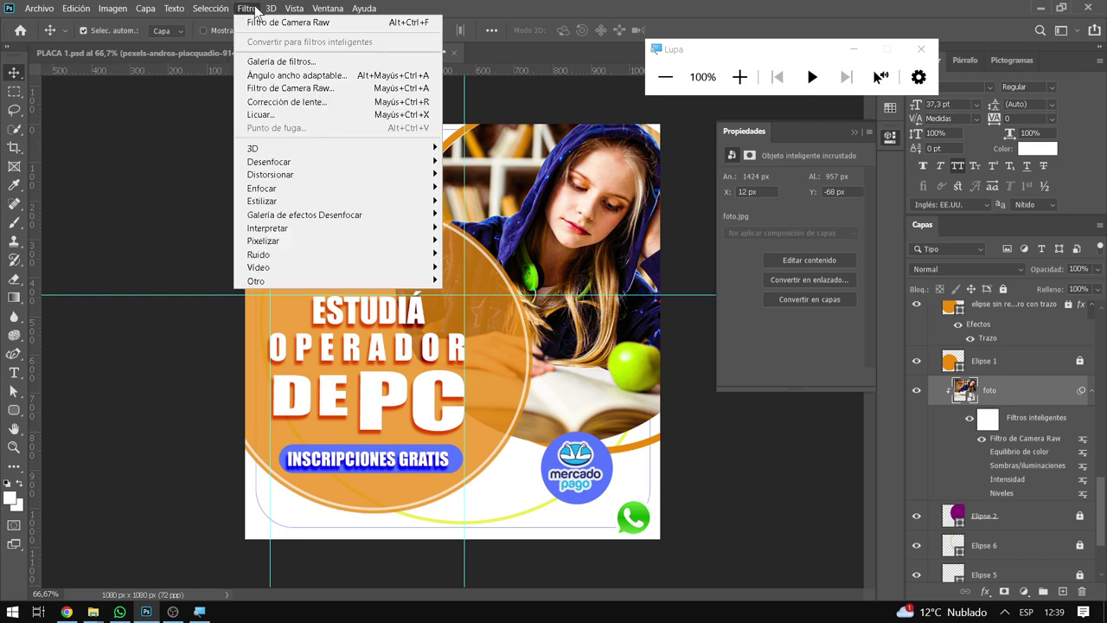
mouse_move(262, 187)
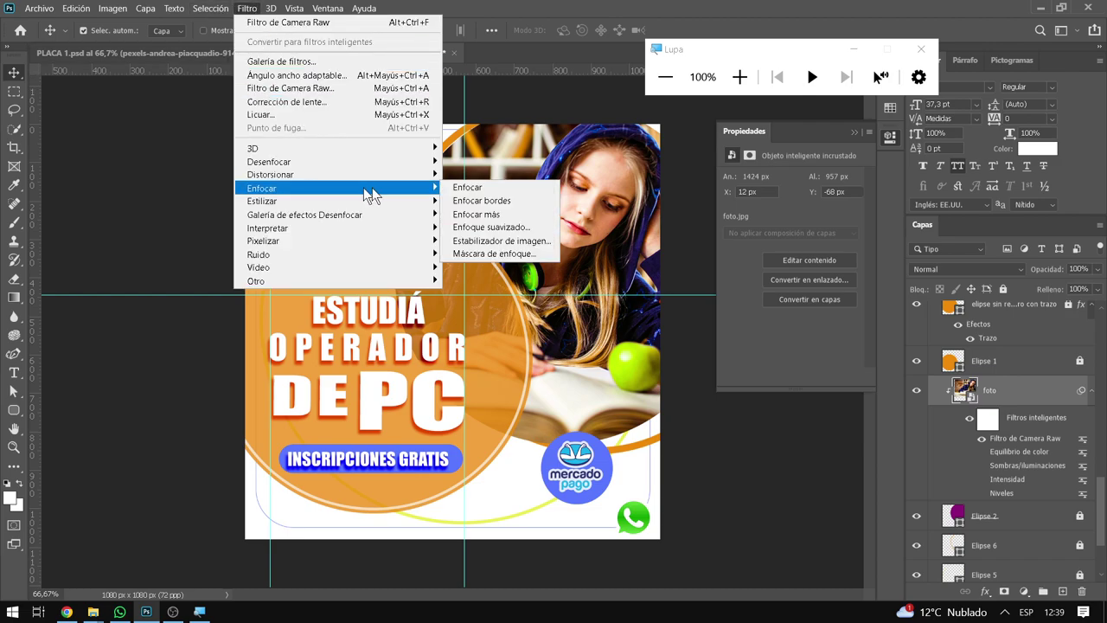
Apply a Máscara de enfoque with amount 179 and radius 2,6
left_click(504, 254)
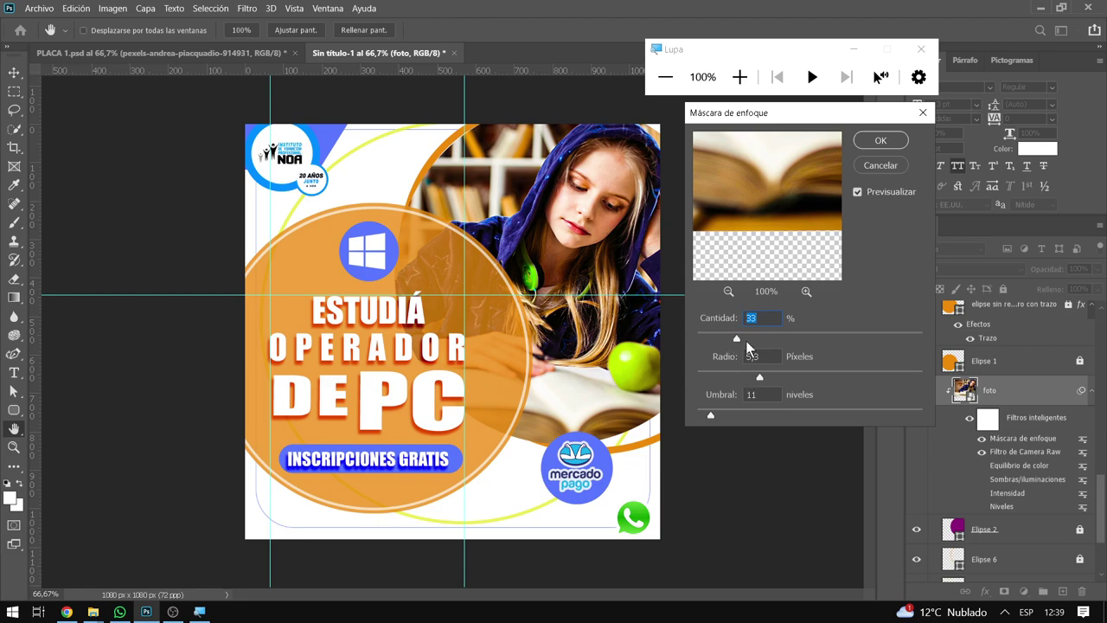
mouse_move(742, 338)
left_mouse_down()
mouse_move(867, 338)
mouse_move(756, 340)
left_mouse_up()
mouse_move(759, 381)
left_mouse_down()
mouse_move(707, 374)
mouse_move(859, 380)
mouse_move(738, 388)
left_mouse_up()
left_click(879, 140)
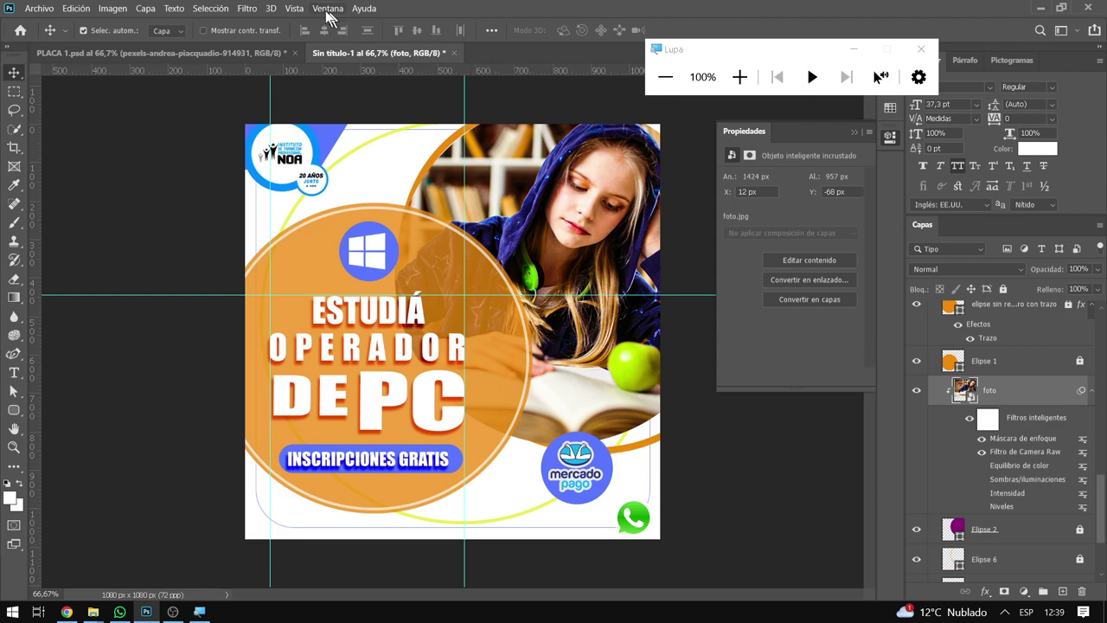
Add an Enfocar sharpen filter and close the Carácter and Párrafo panels
left_click(247, 8)
mouse_move(262, 188)
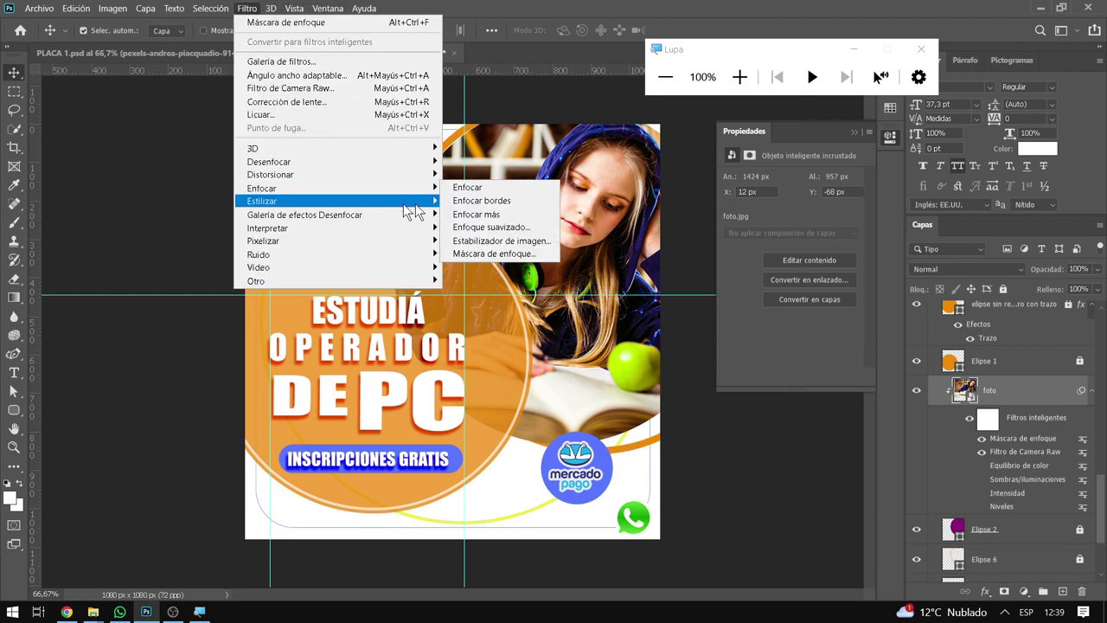
left_click(475, 185)
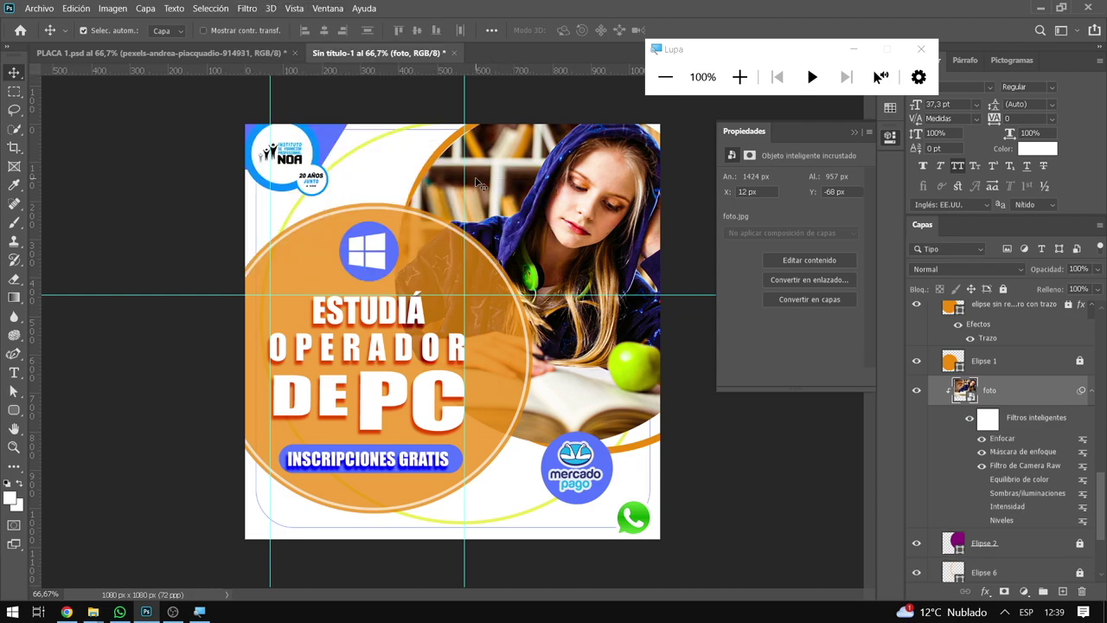
right_click(1065, 60)
left_click(1055, 80)
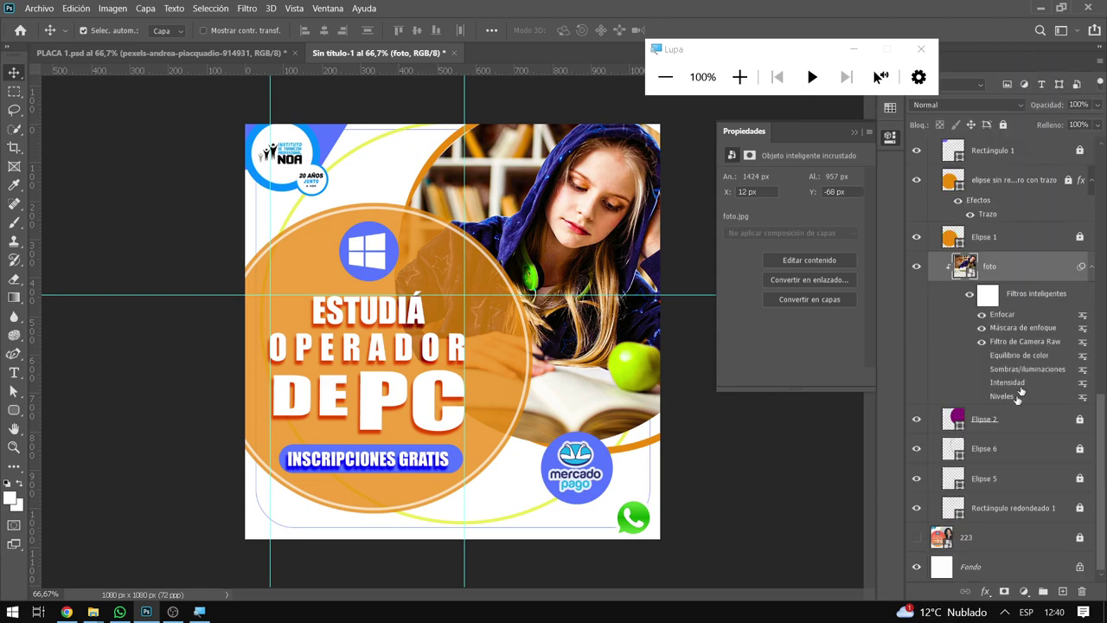
Scroll the Layers panel to the top, collapse Grupo 1 and select it
scroll(1018, 393, "up", 2)
scroll(1016, 402, "up", 3)
scroll(1012, 411, "up", 3)
scroll(1008, 421, "up", 2)
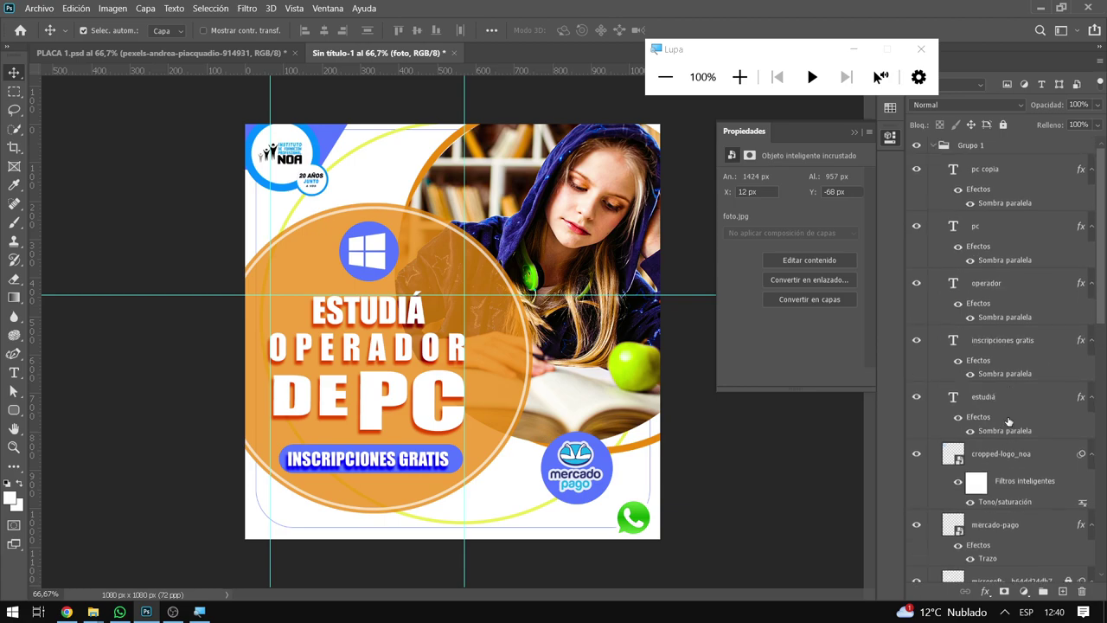
left_click(934, 148)
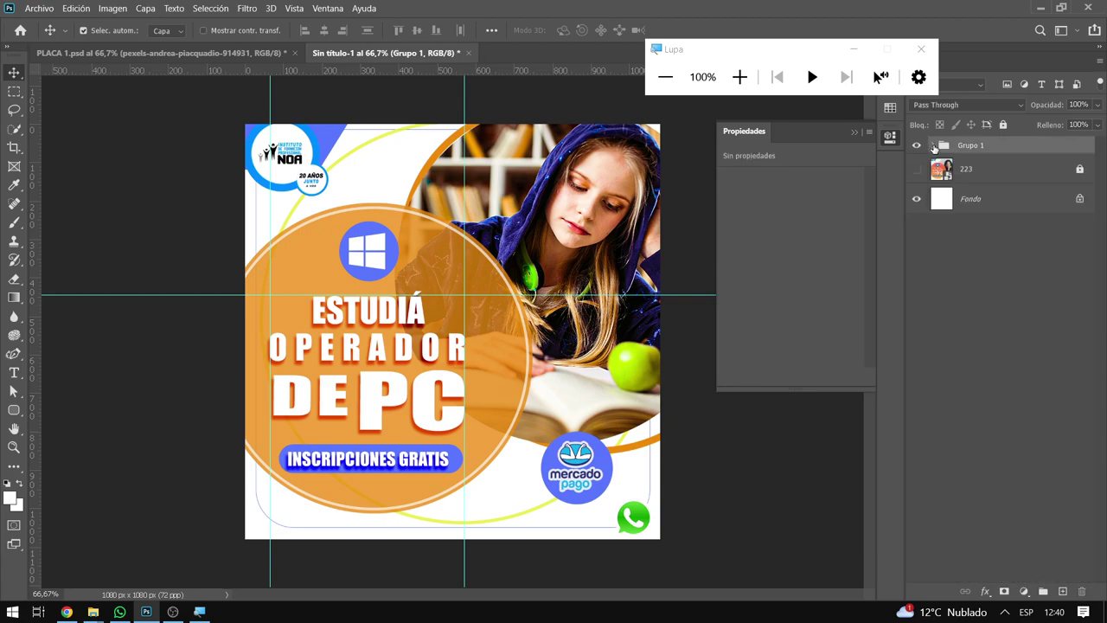
left_click(1000, 179)
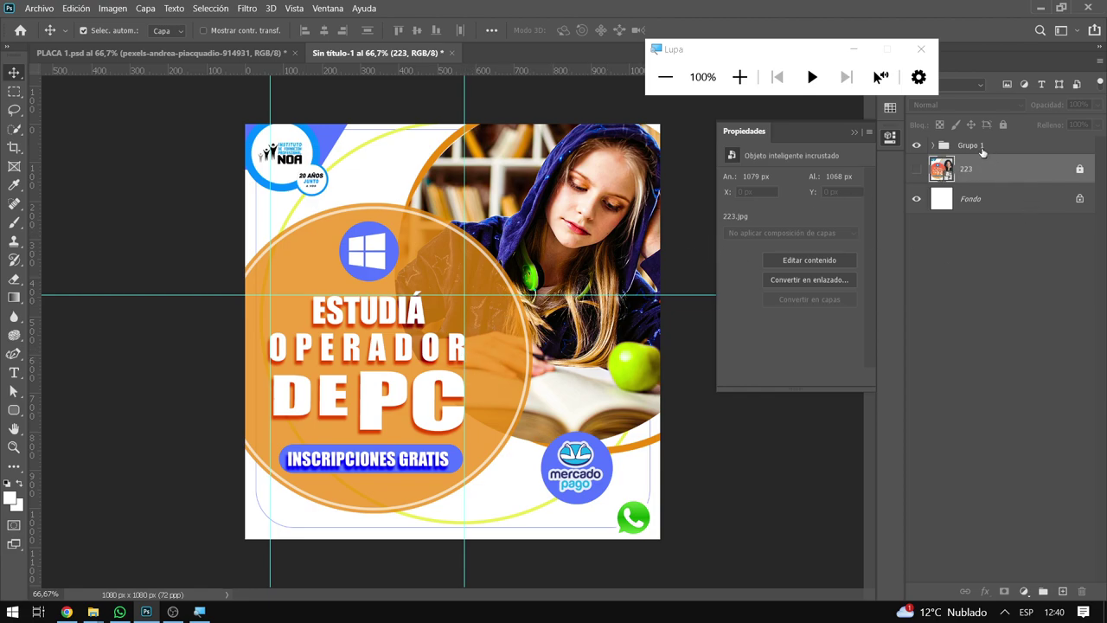
left_click(980, 147)
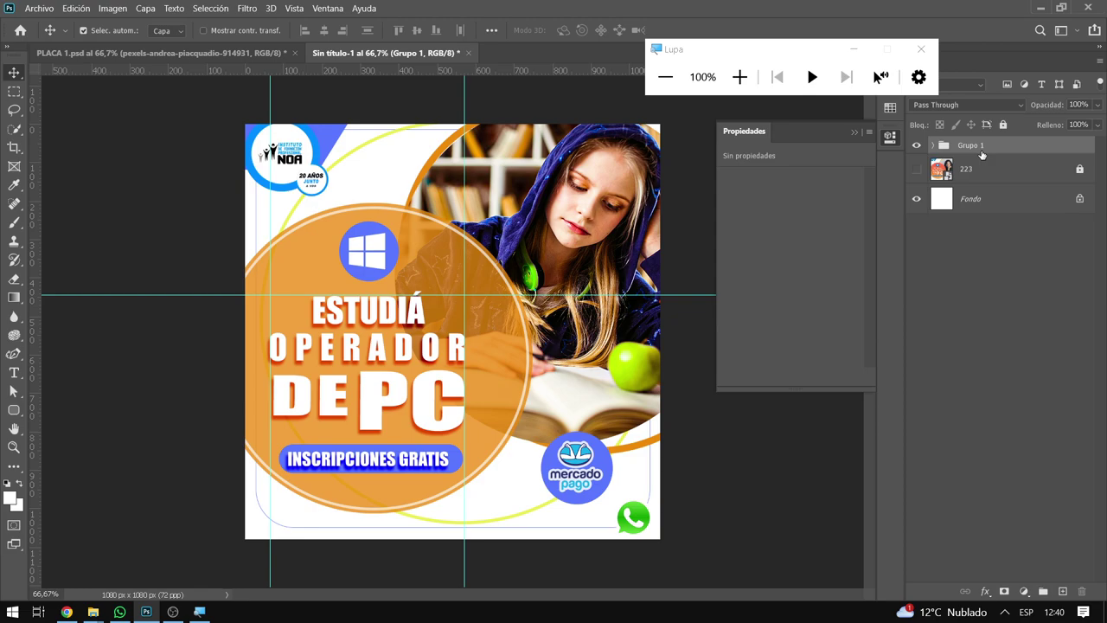
left_click(147, 8)
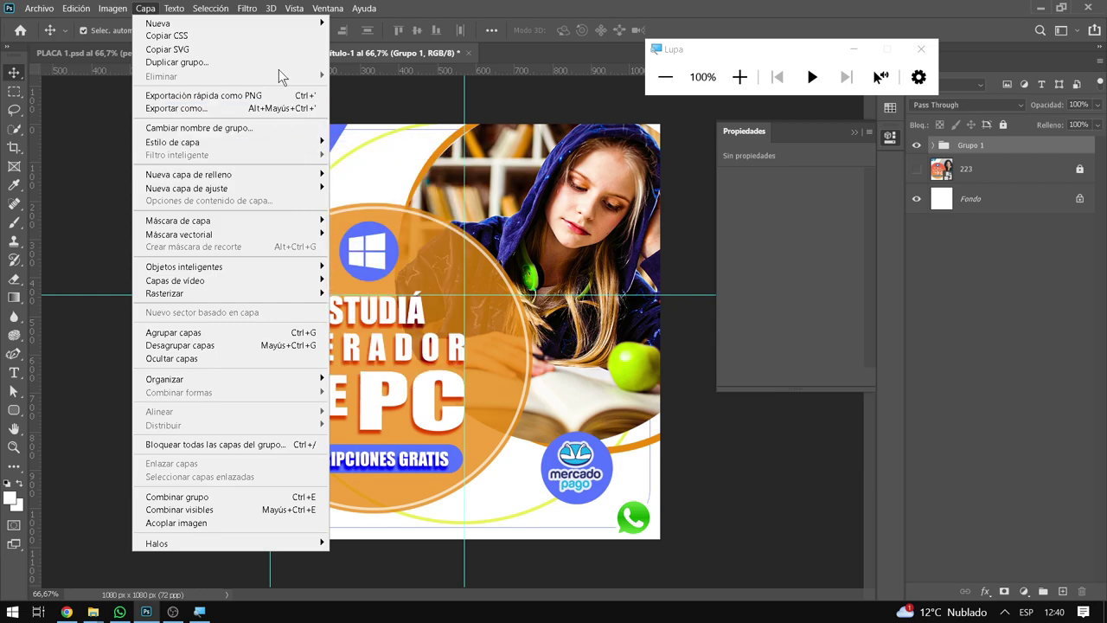
mouse_move(158, 23)
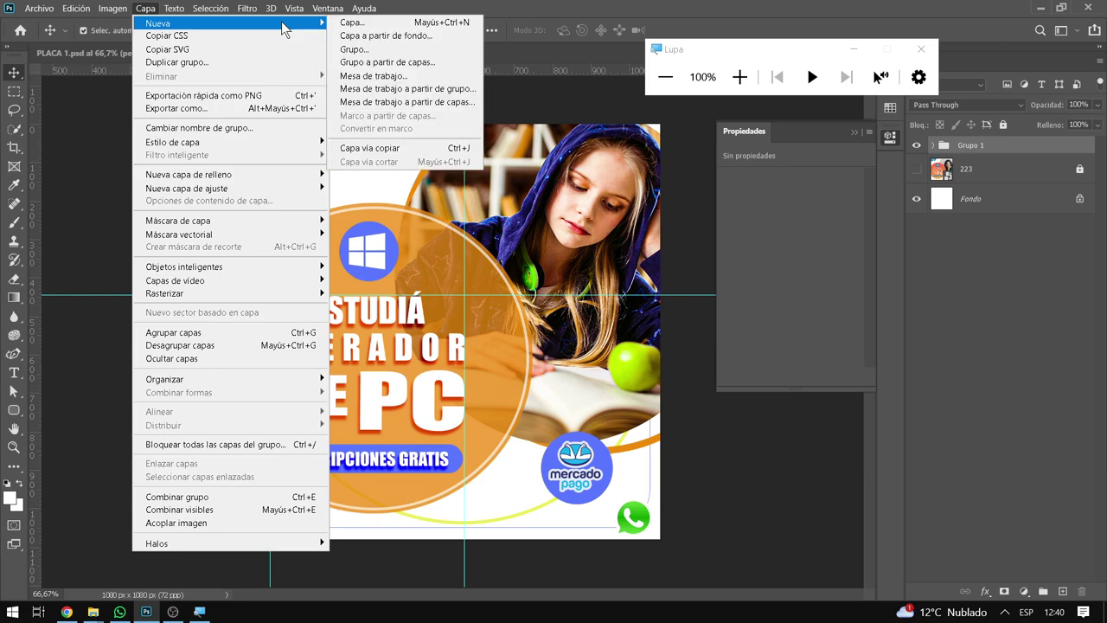
left_click(958, 149)
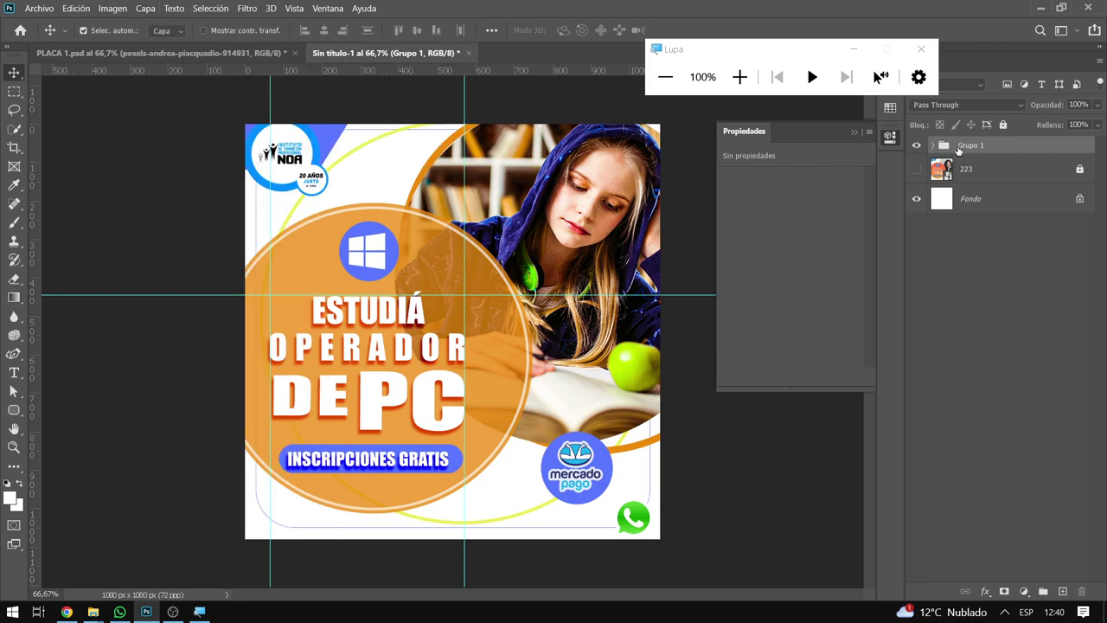
key("ctrl")
key("ctrl+alt+e")
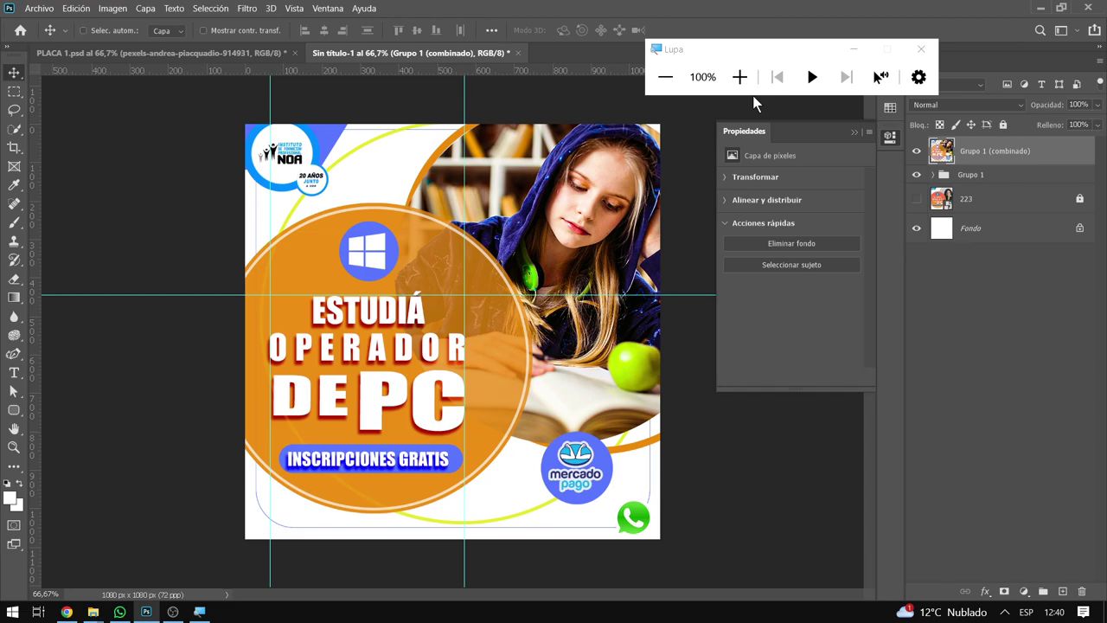
key("ctrl+z")
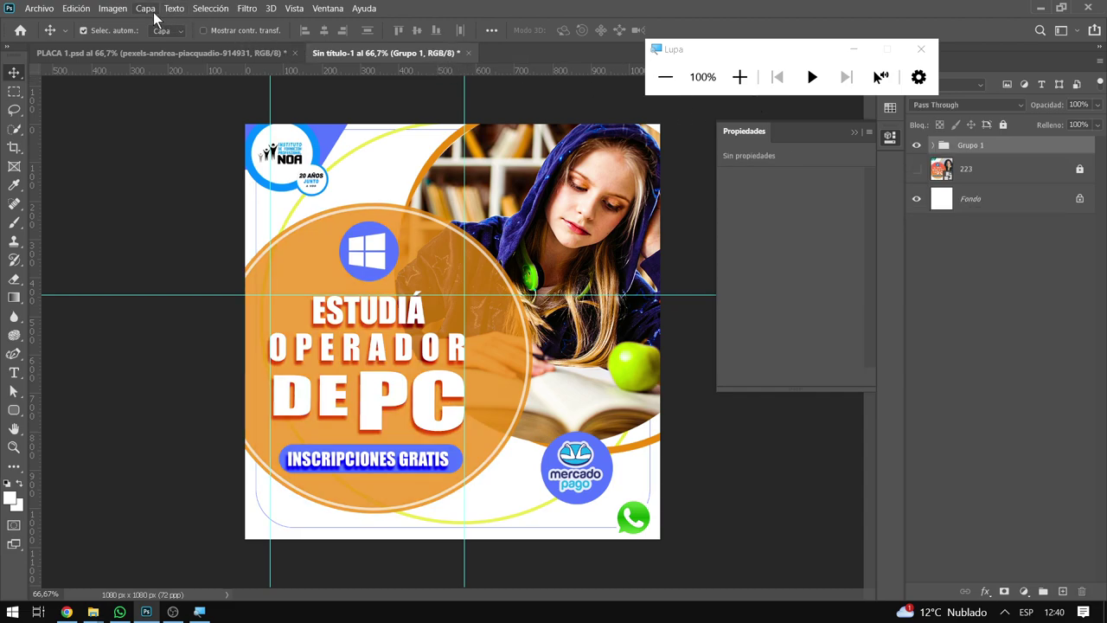
left_click(144, 9)
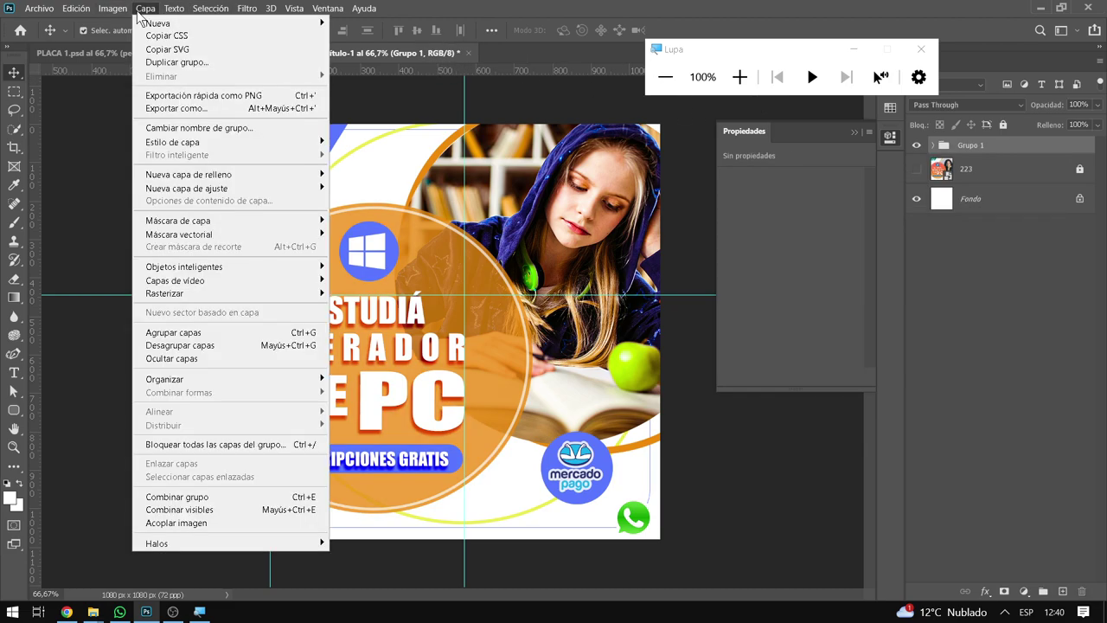
left_click(242, 499)
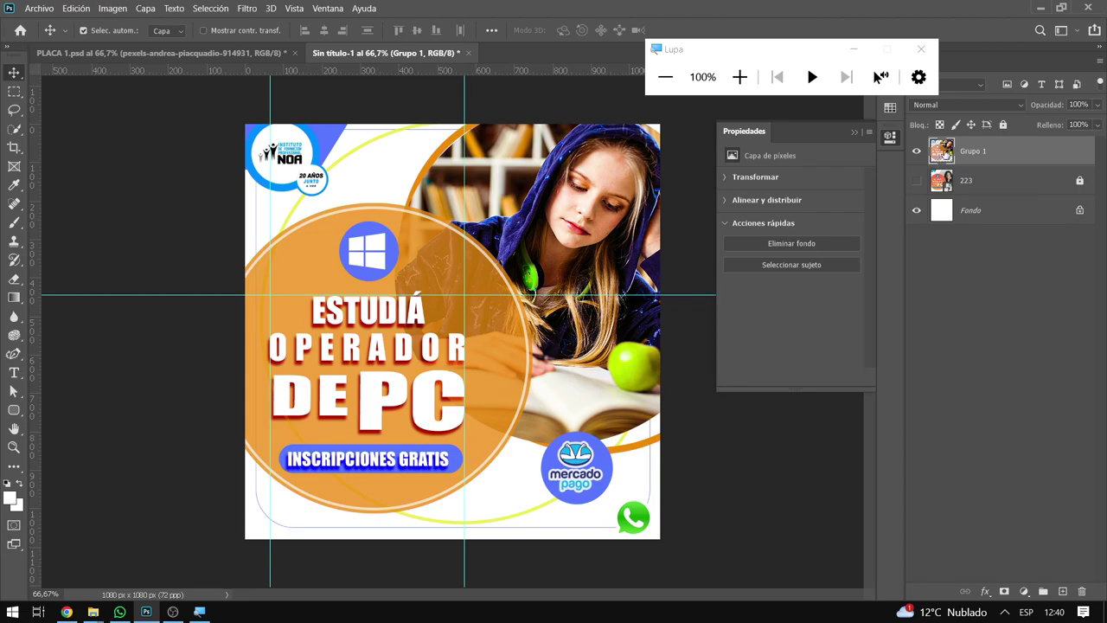
key("ctrl+z")
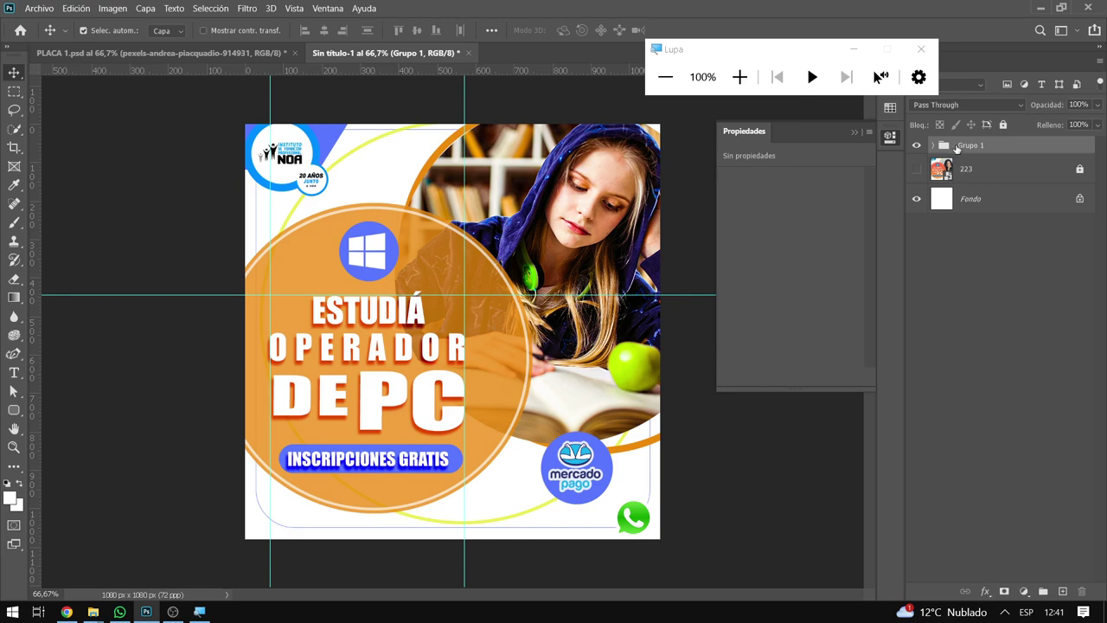
Duplicate Grupo 1 as 'Grupo 1 copia'
left_click(144, 10)
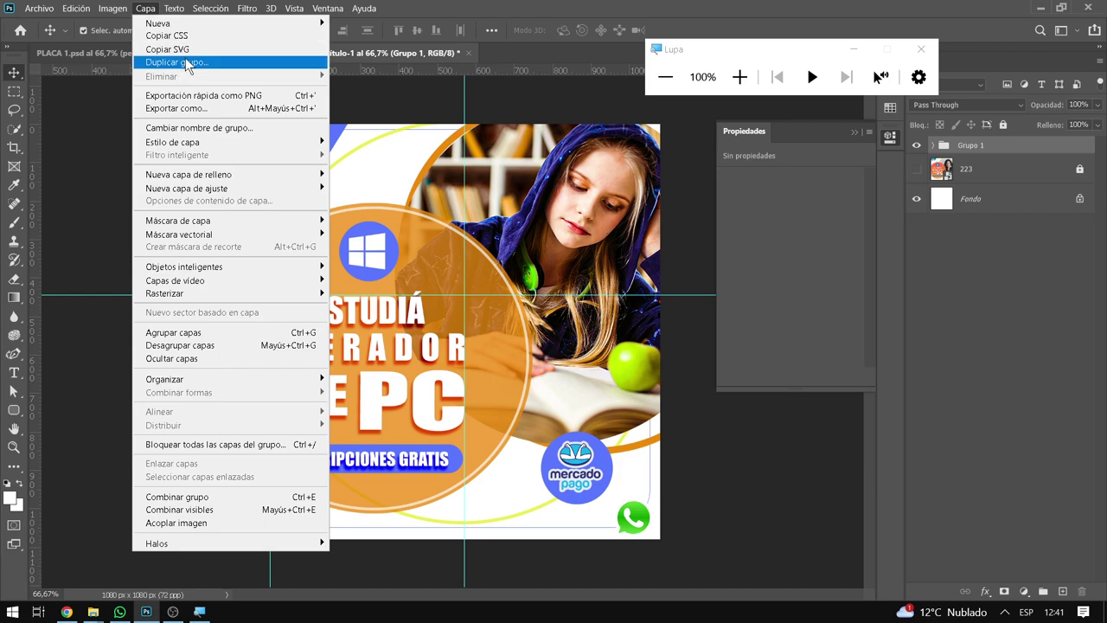
left_click(209, 64)
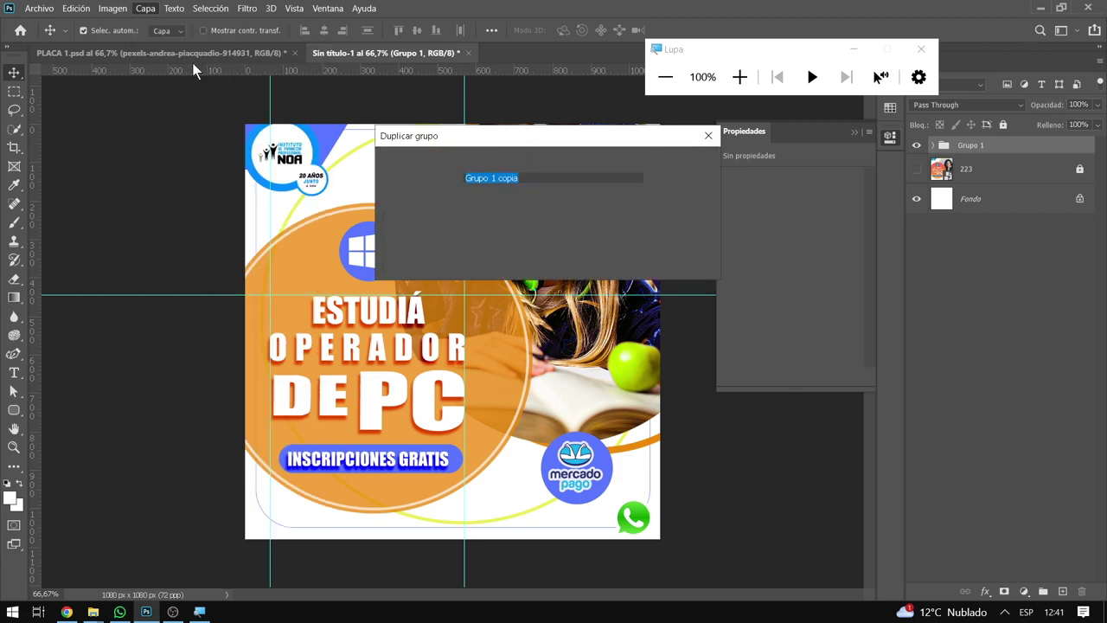
left_click(691, 169)
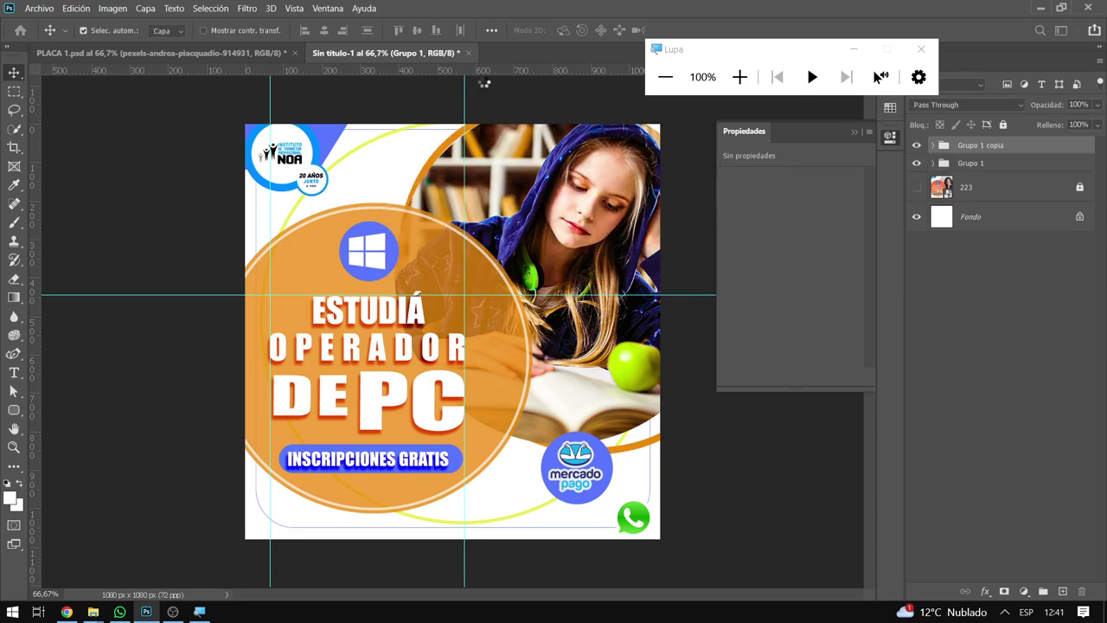
left_click(154, 10)
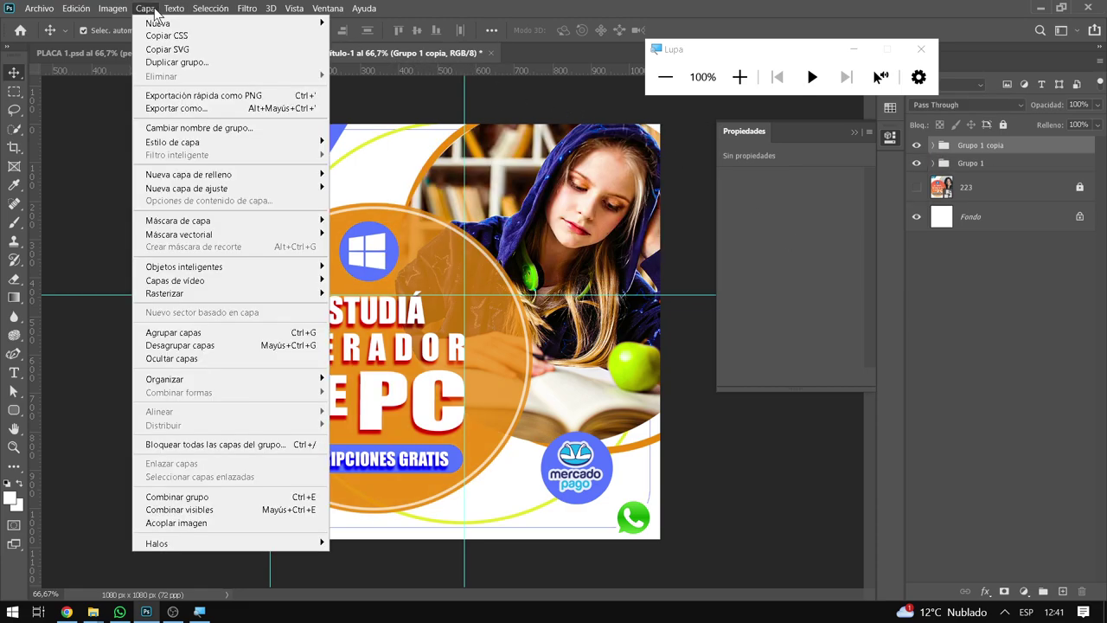
Merge Grupo 1 copia into a single pixel layer and select that layer
left_click(264, 498)
left_click(982, 176)
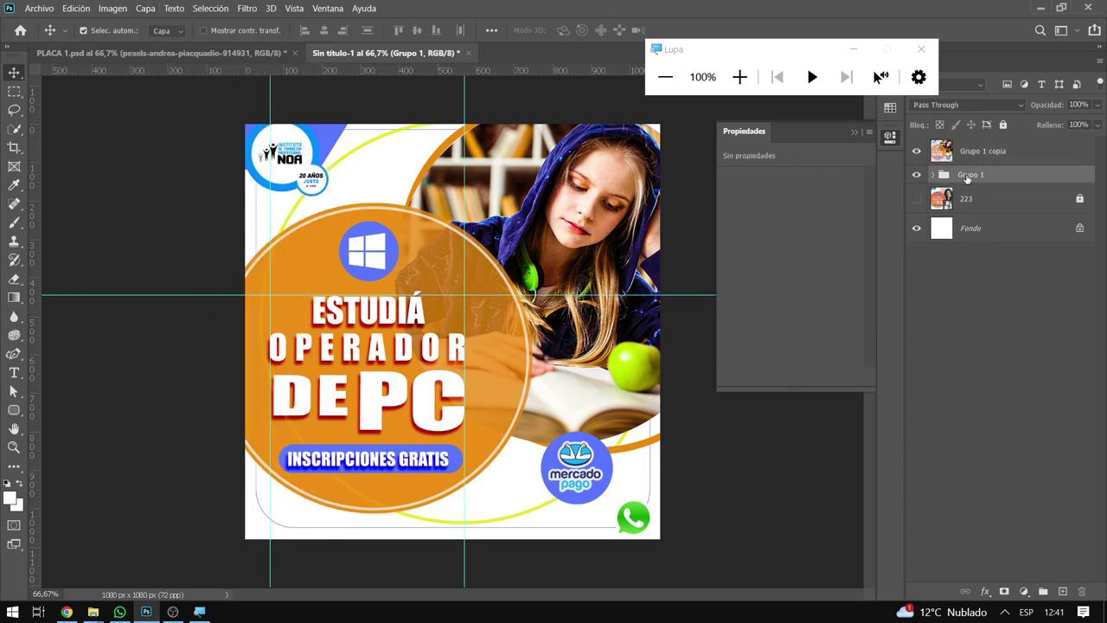
left_click(976, 153)
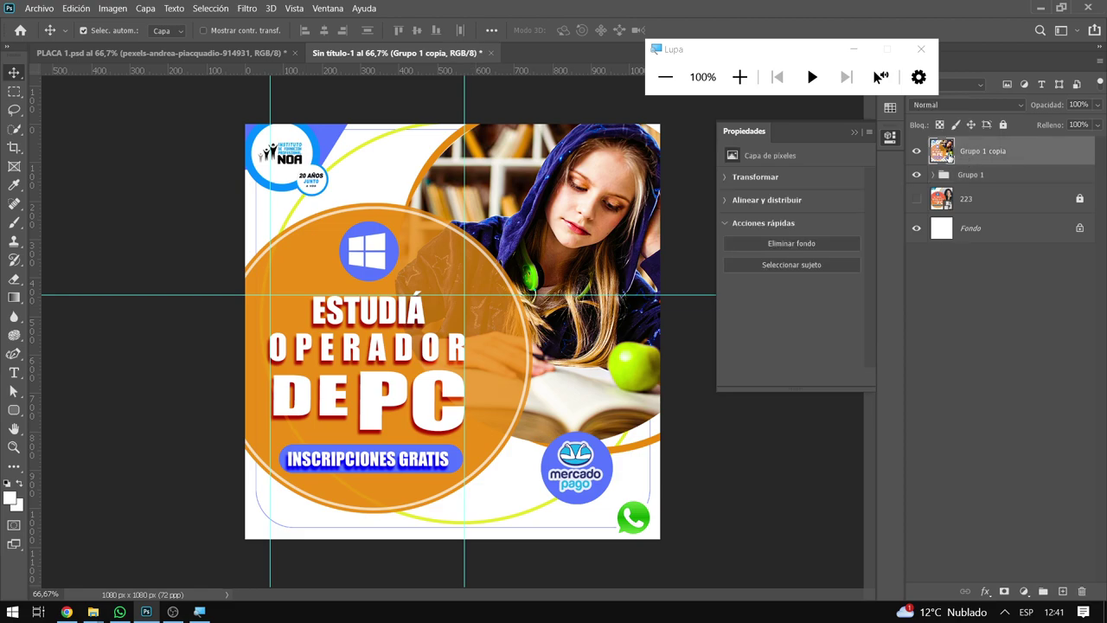
left_click(245, 8)
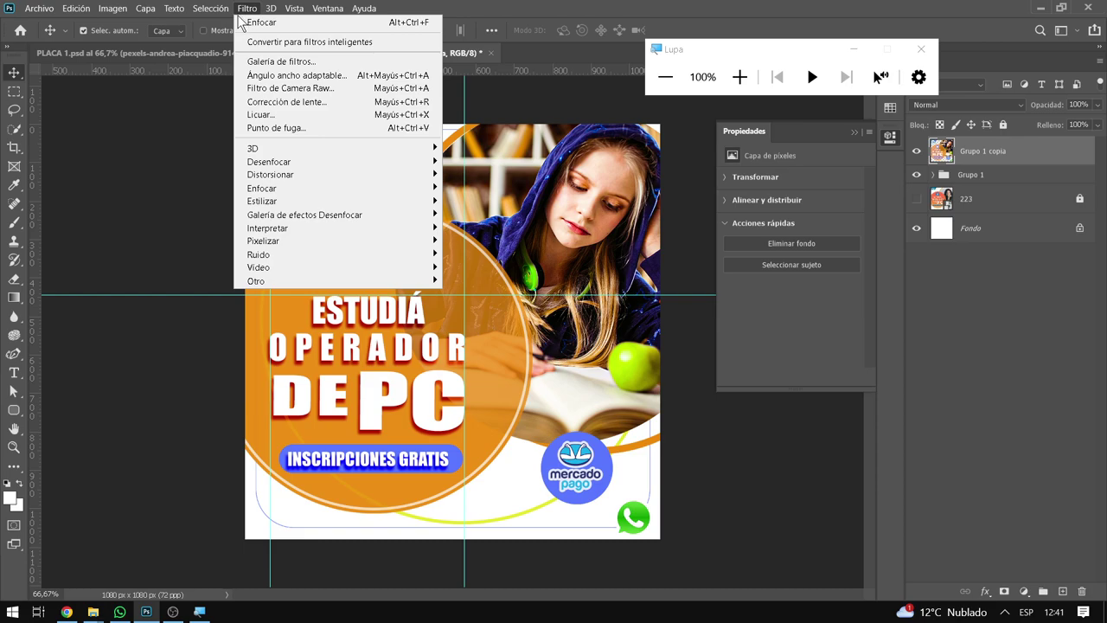
Open Camera Raw on the merged layer and raise Intensidad and Claridad to +8
left_click(277, 90)
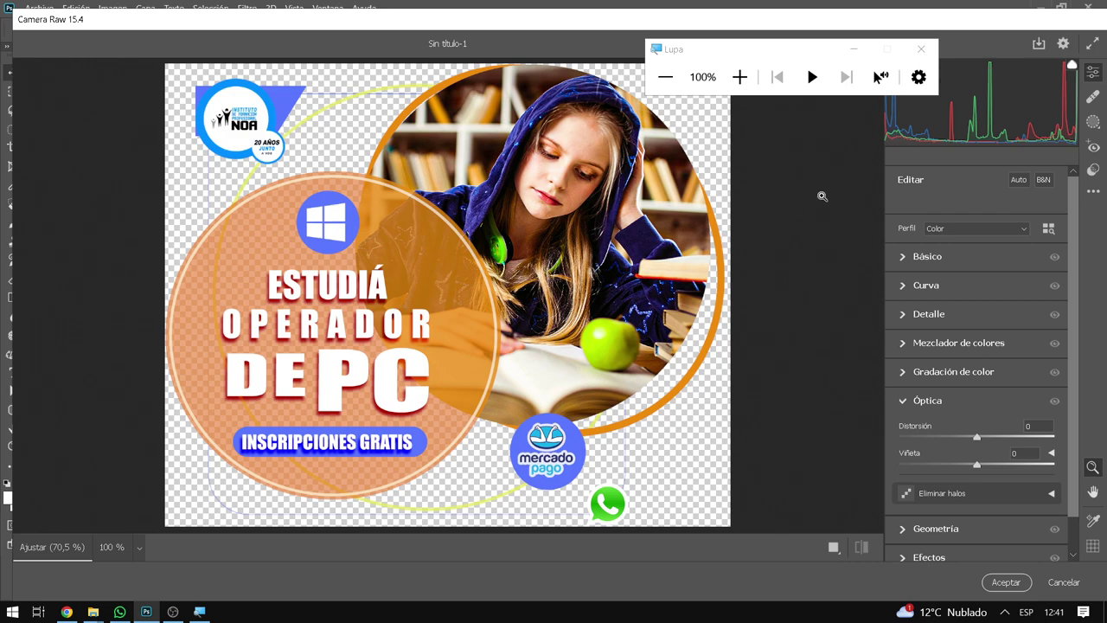
left_click(905, 259)
scroll(969, 372, "down", 5)
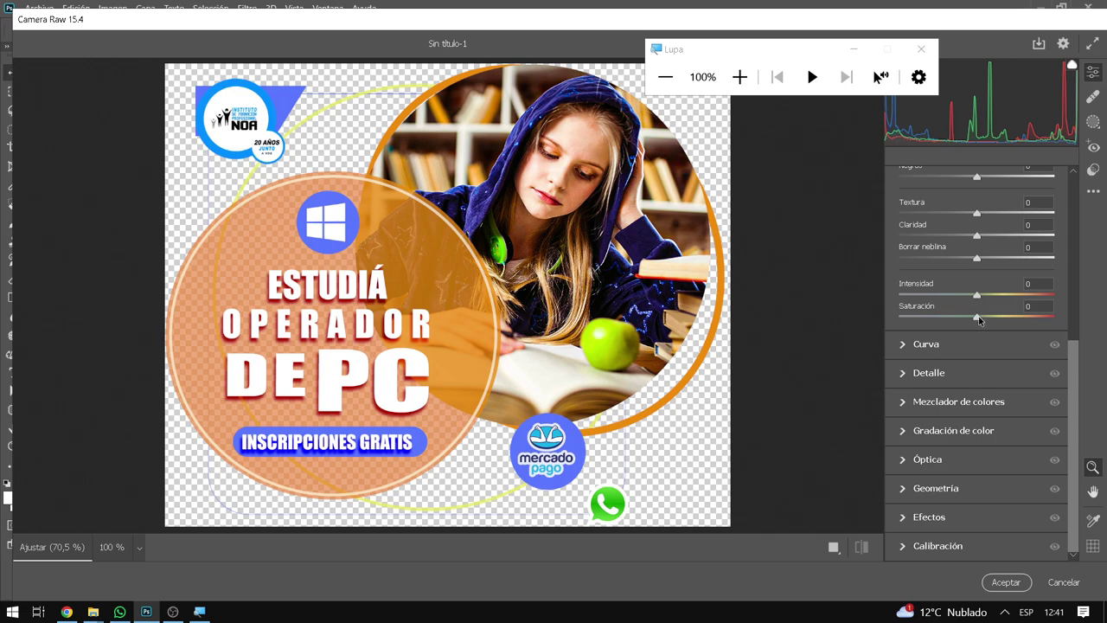
left_click_drag(977, 295, 984, 296)
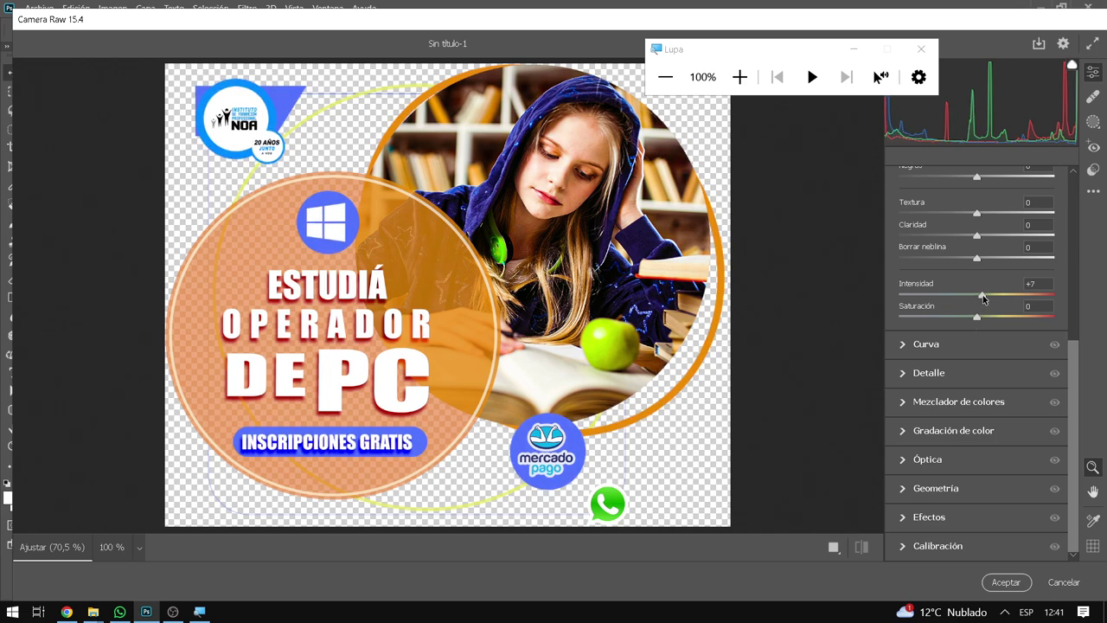
left_click_drag(977, 235, 984, 235)
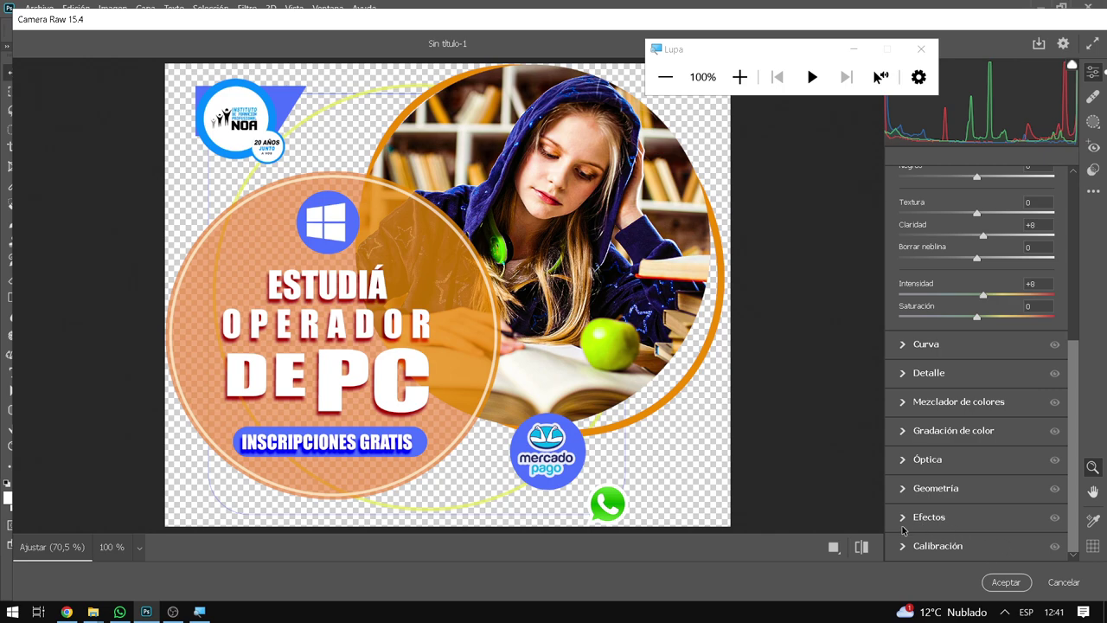
Set lens distortion to about -4, Viñetas -39 and Granulado 6, and apply
left_click(900, 460)
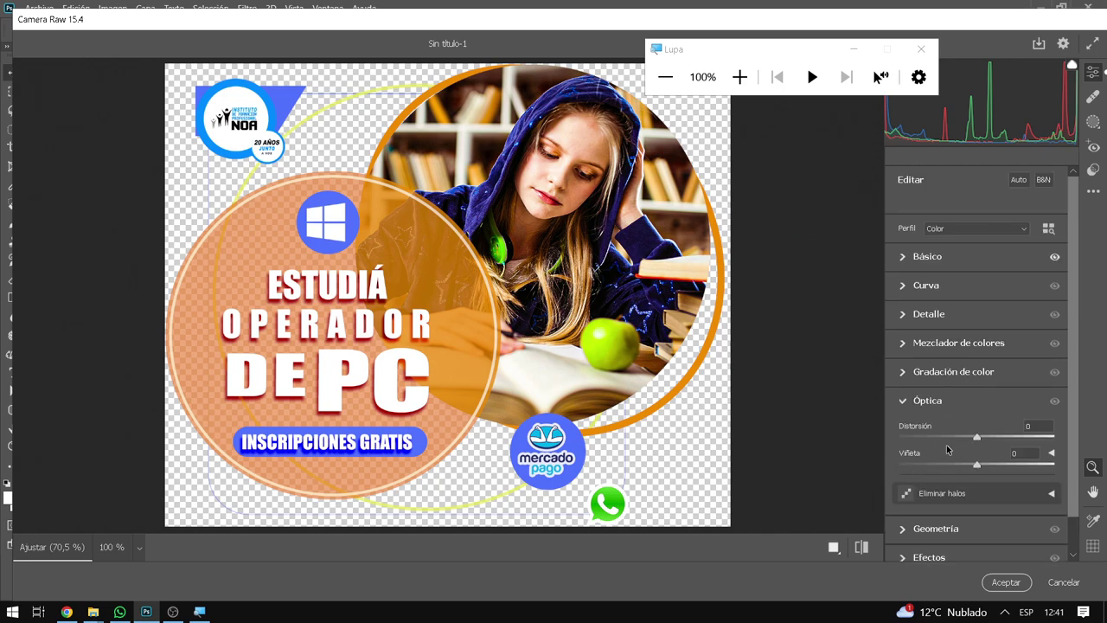
left_click_drag(978, 442, 975, 444)
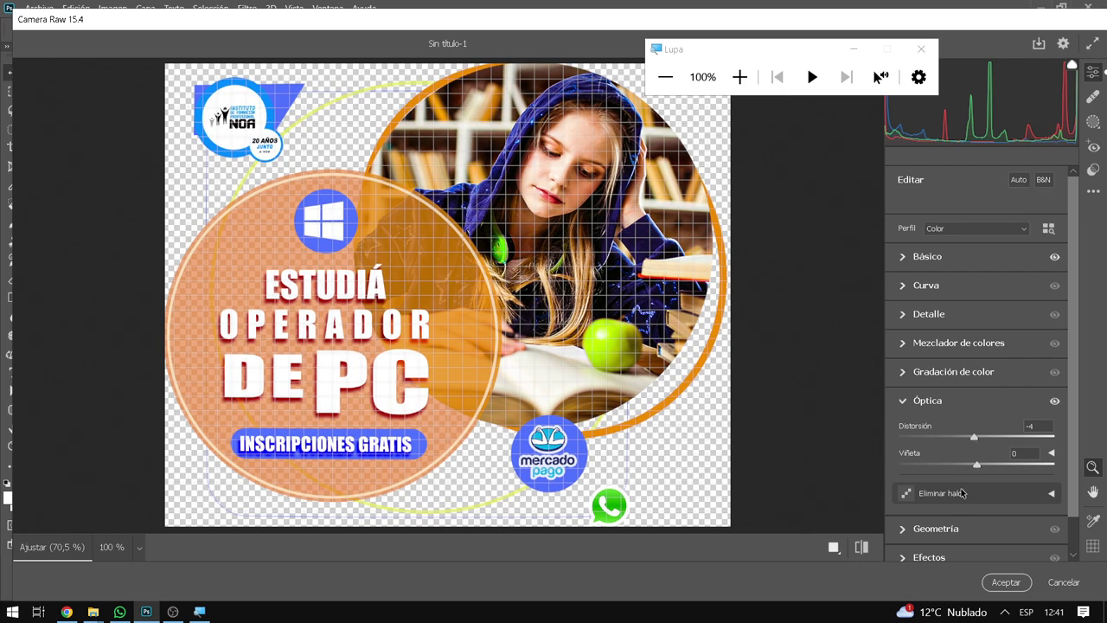
scroll(949, 512, "down", 1)
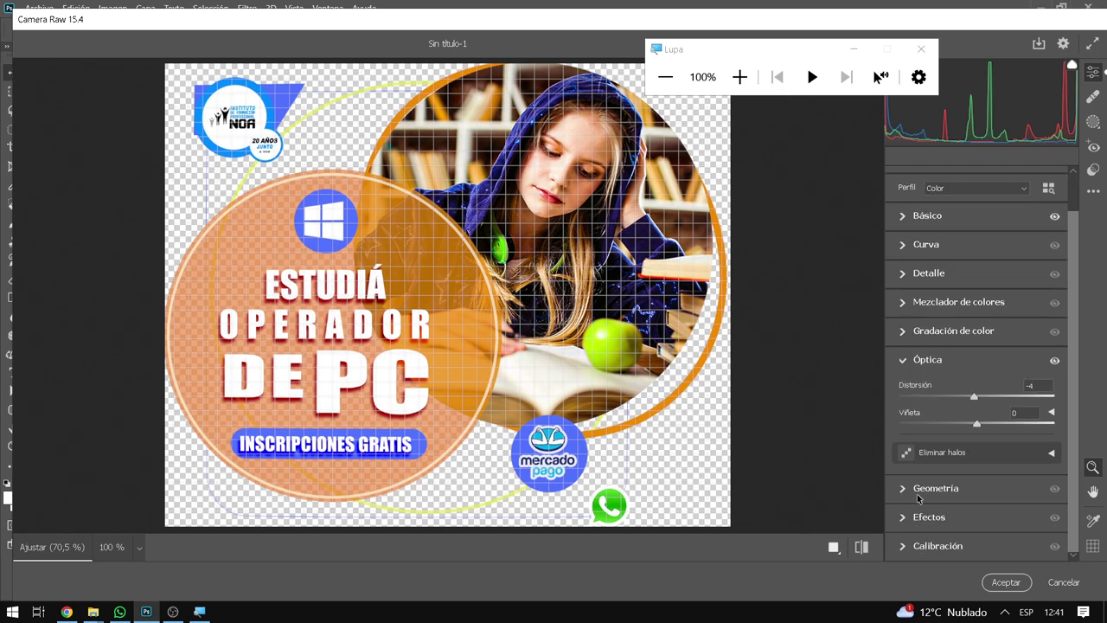
left_click(902, 519)
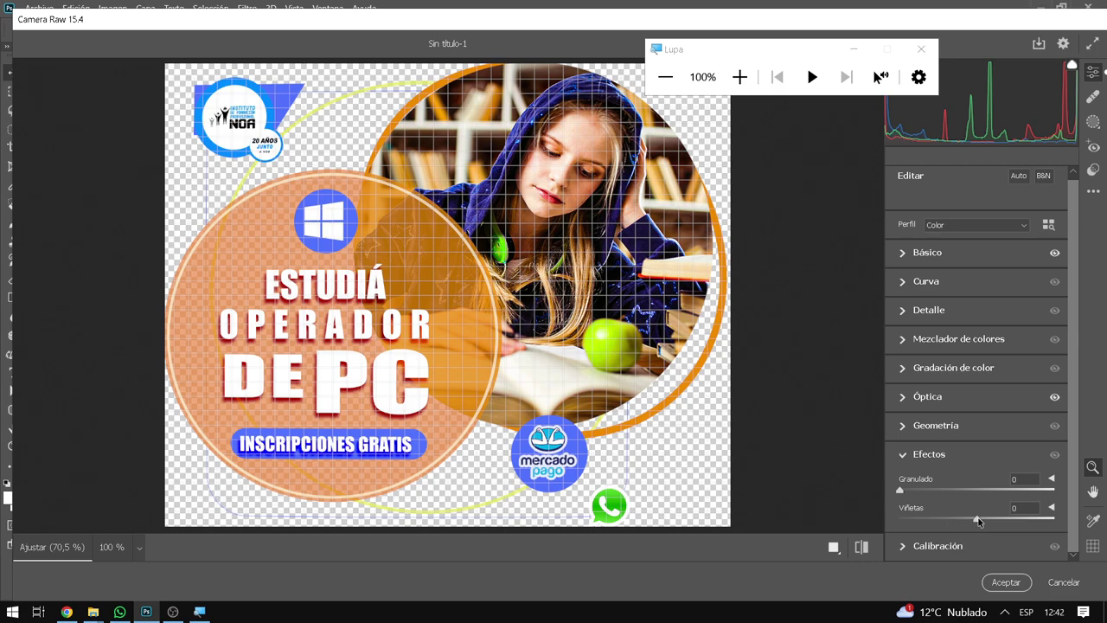
left_click_drag(978, 519, 953, 525)
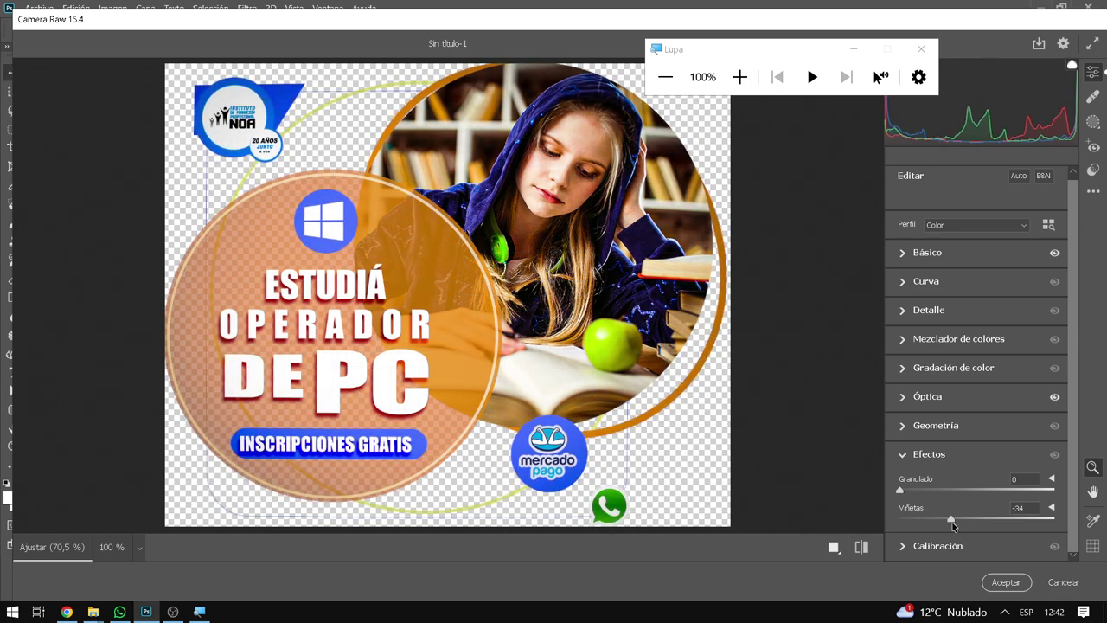
mouse_move(943, 522)
left_mouse_down()
mouse_move(963, 523)
mouse_move(947, 515)
left_mouse_up()
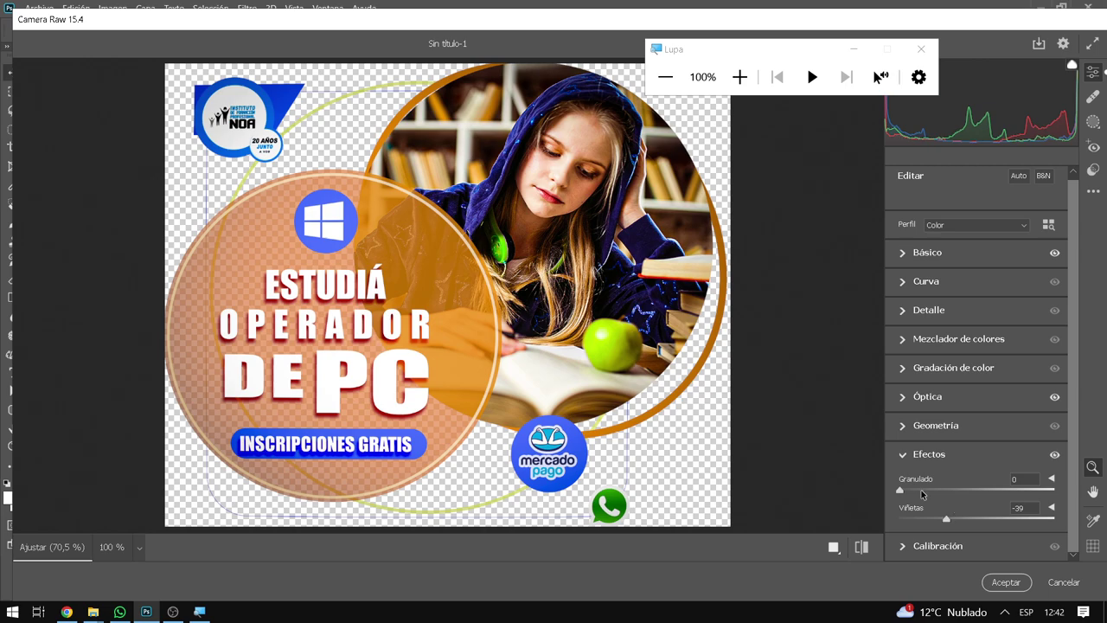
left_click(1003, 584)
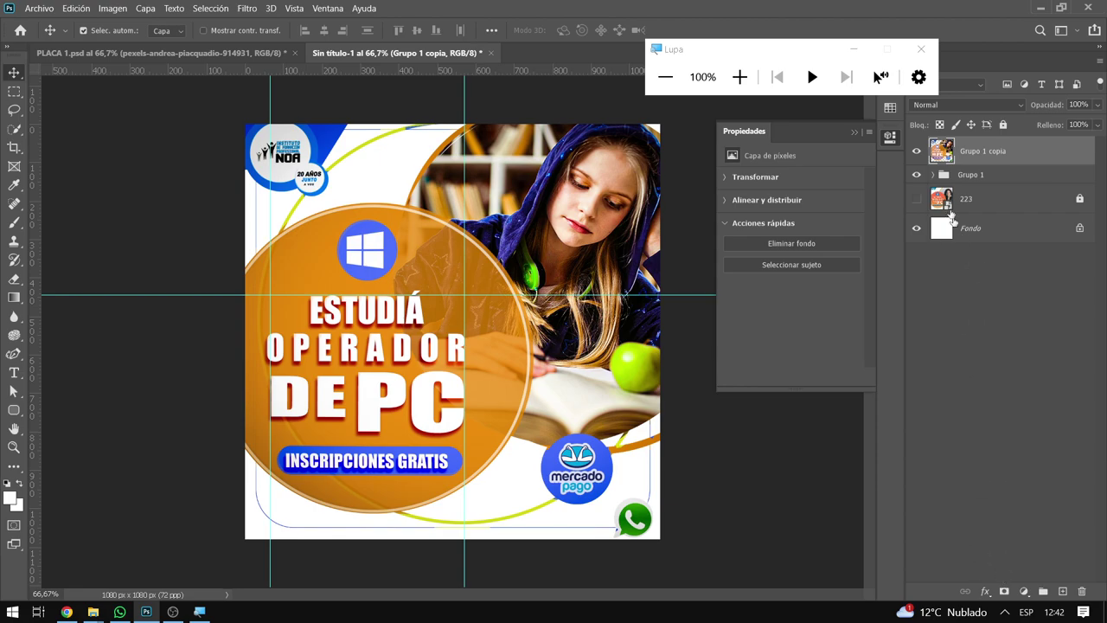
Toggle Grupo 1 copia's visibility to compare, then apply Filtro > Enfocar > Enfocar and inspect it zoomed in
left_click(916, 152)
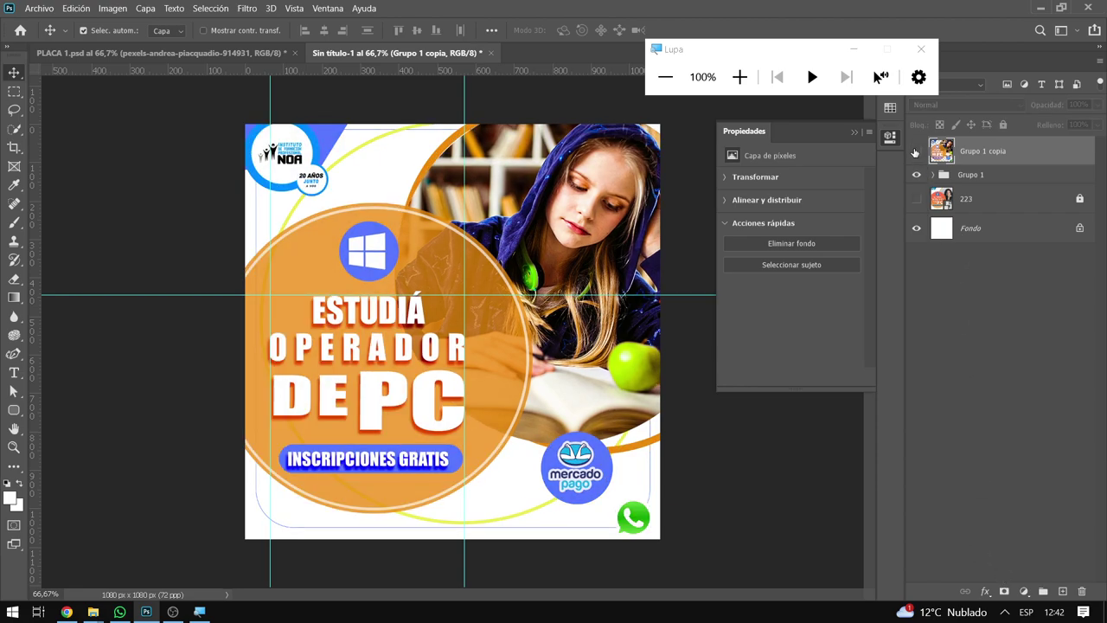
left_click(915, 153)
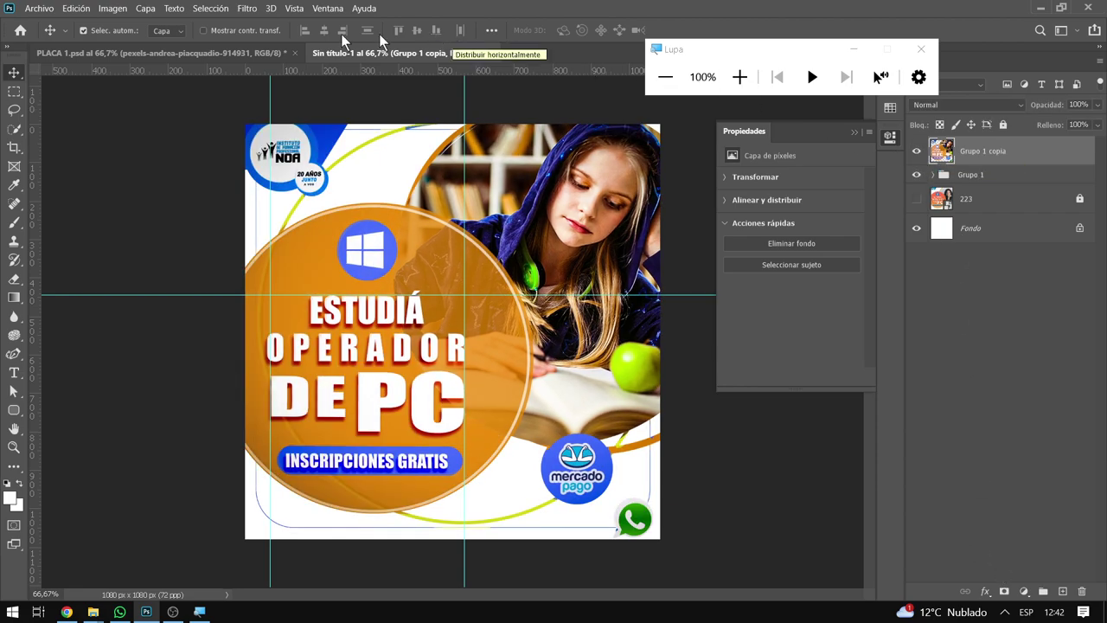
left_click(257, 9)
mouse_move(261, 187)
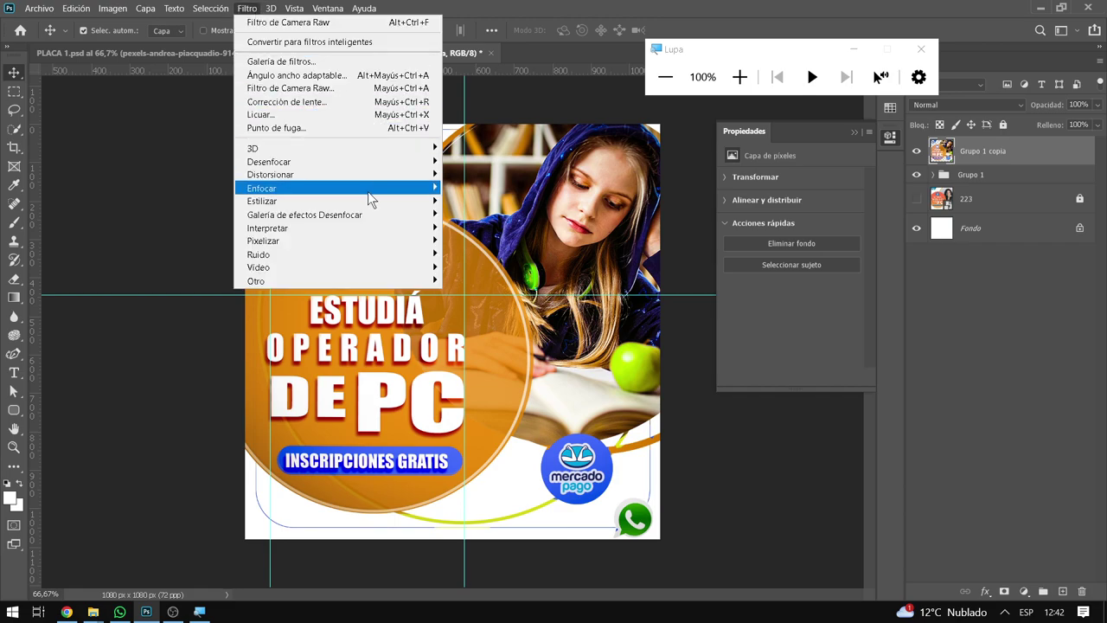
left_click(467, 188)
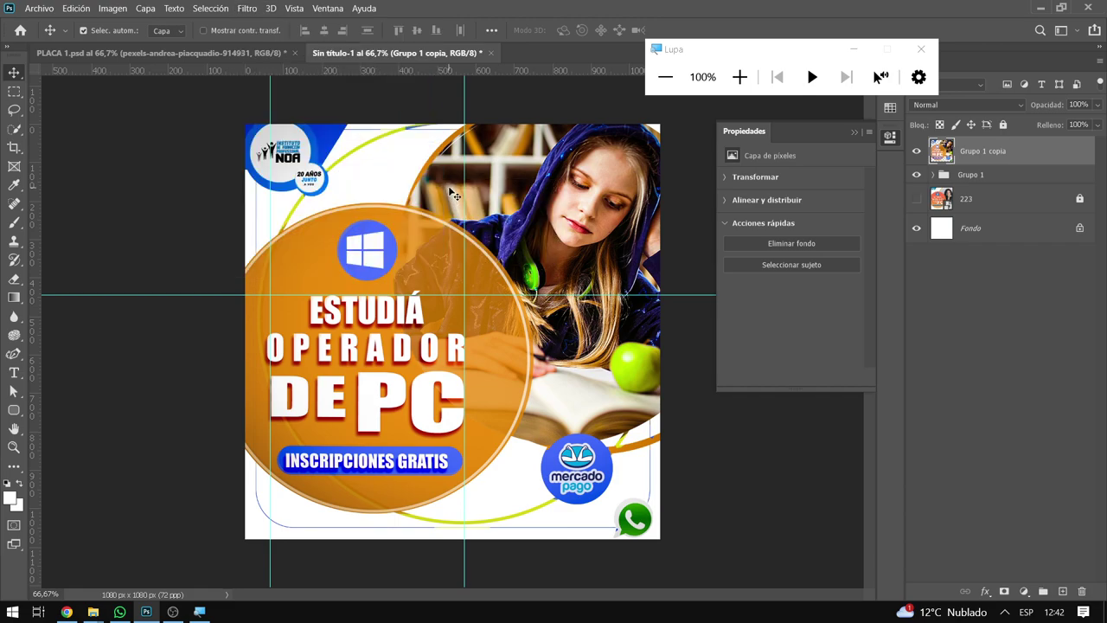
scroll(493, 210, "up", 2)
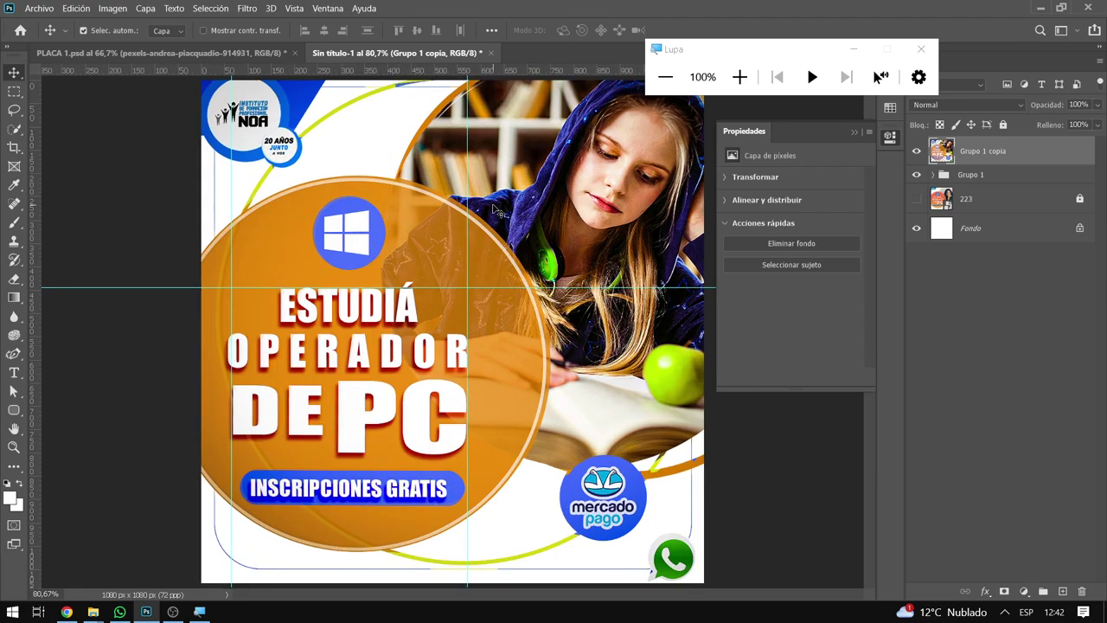
scroll(497, 210, "up", 2)
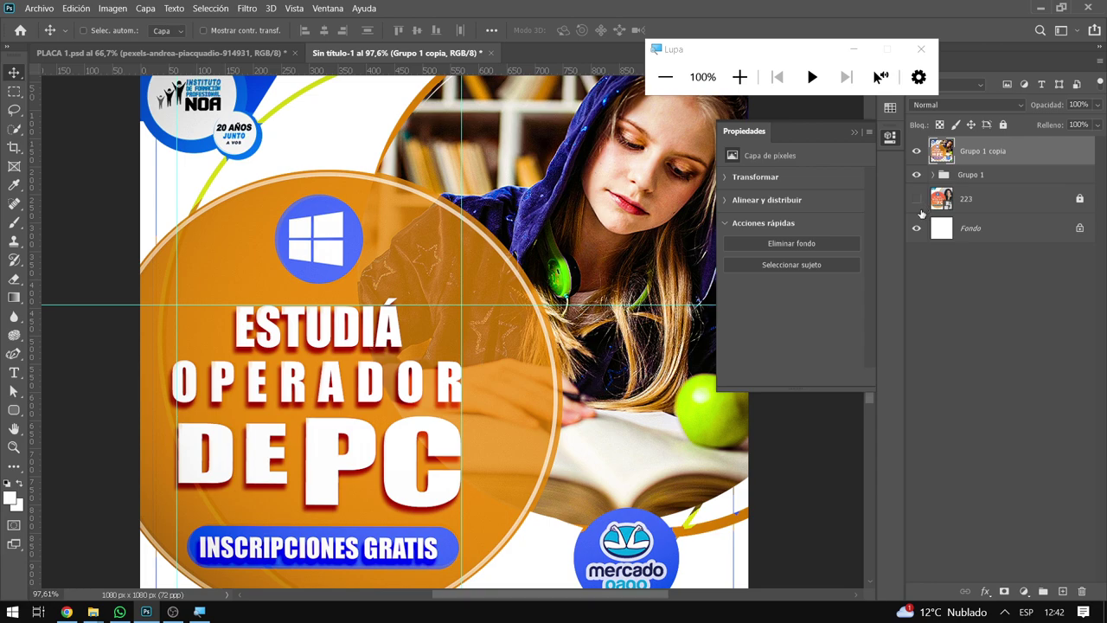
key("ctrl+minus")
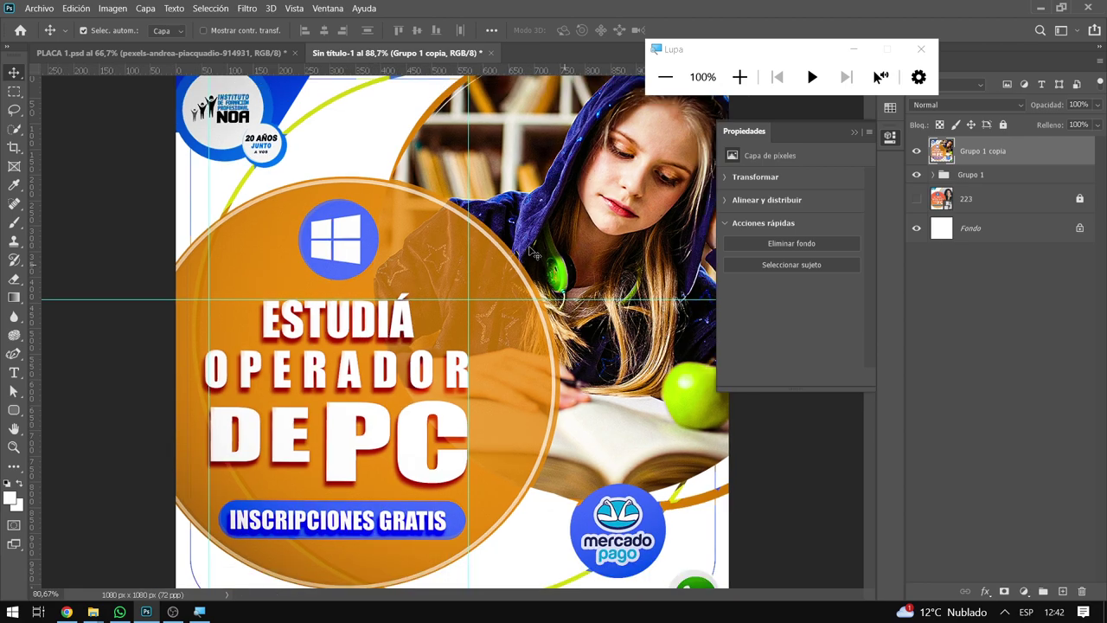
Save the ad as Photoshop file 'placa noa.psd' in Descargas, keeping maximum compatibility
left_click(39, 9)
left_click(121, 176)
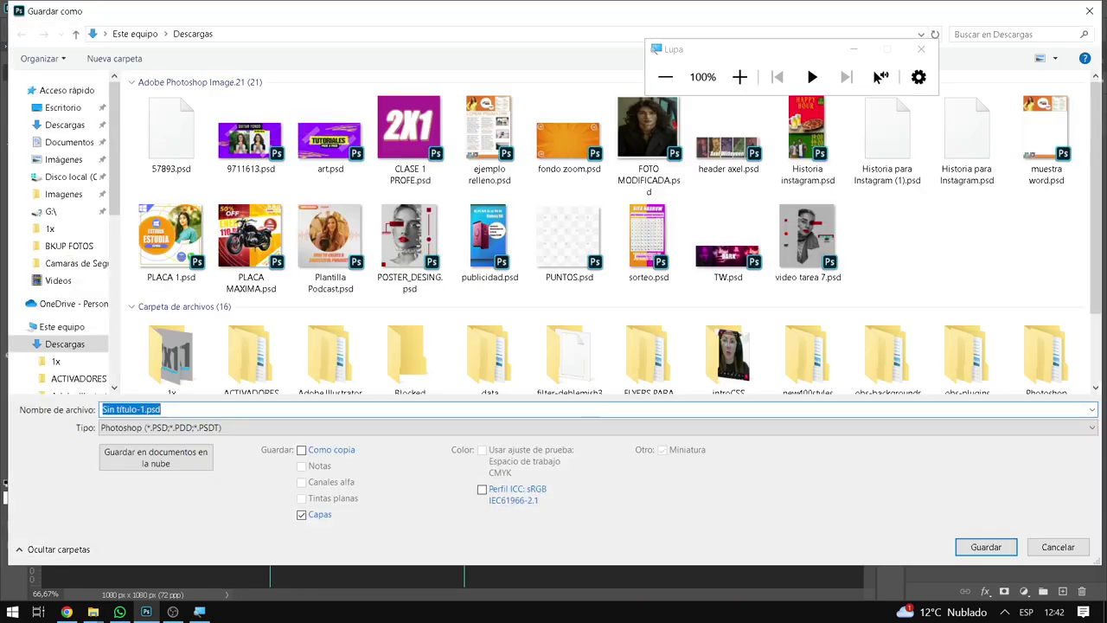
type("pla")
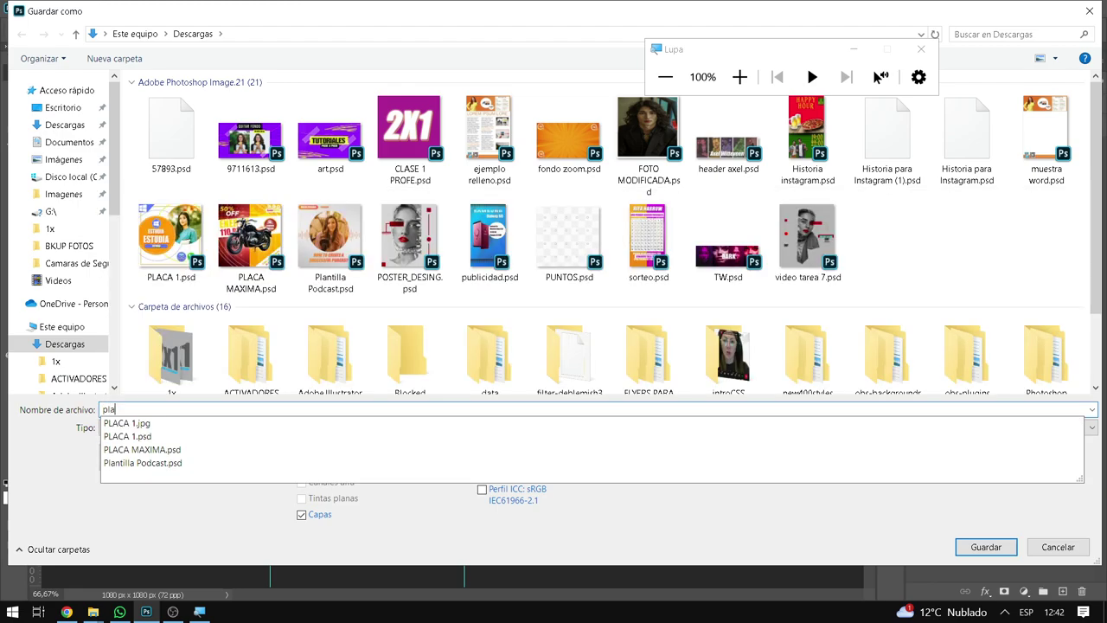
type("ca")
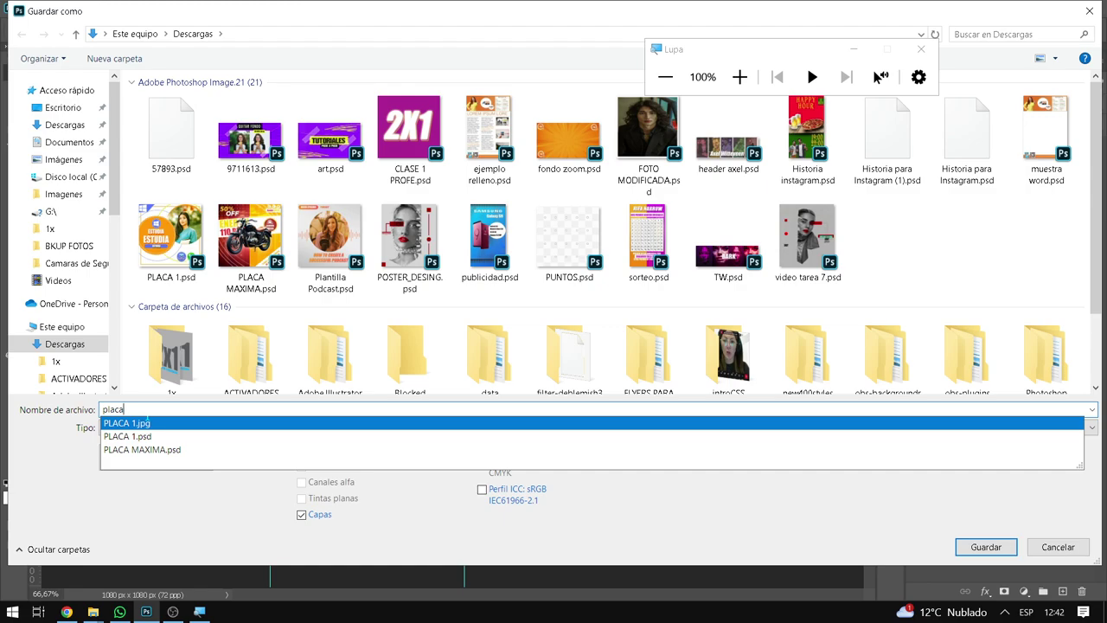
type(" noa")
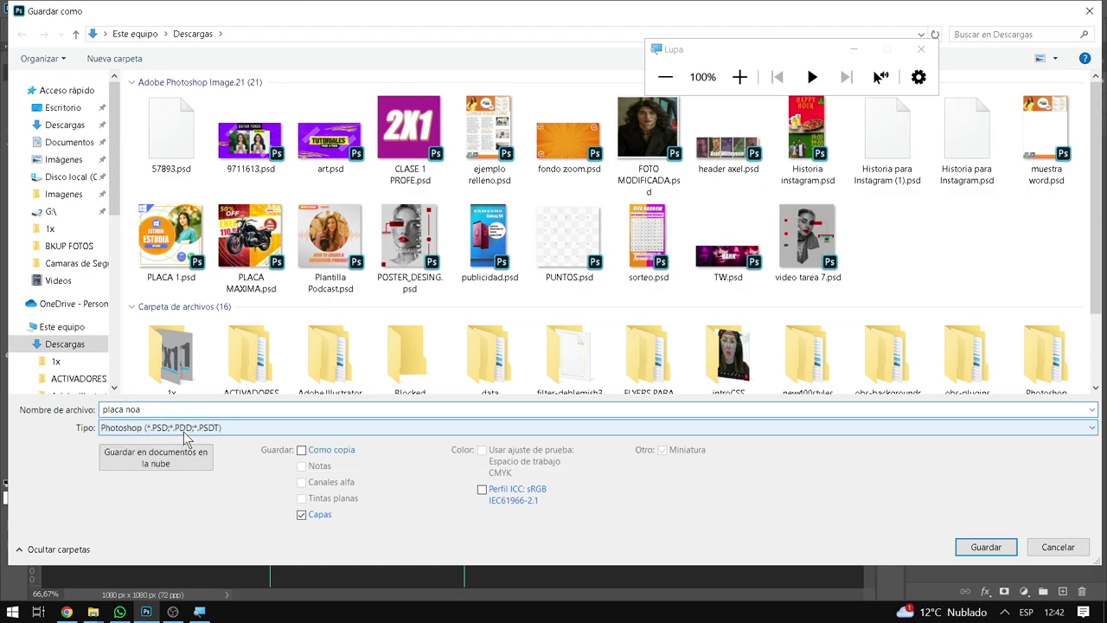
left_click(182, 432)
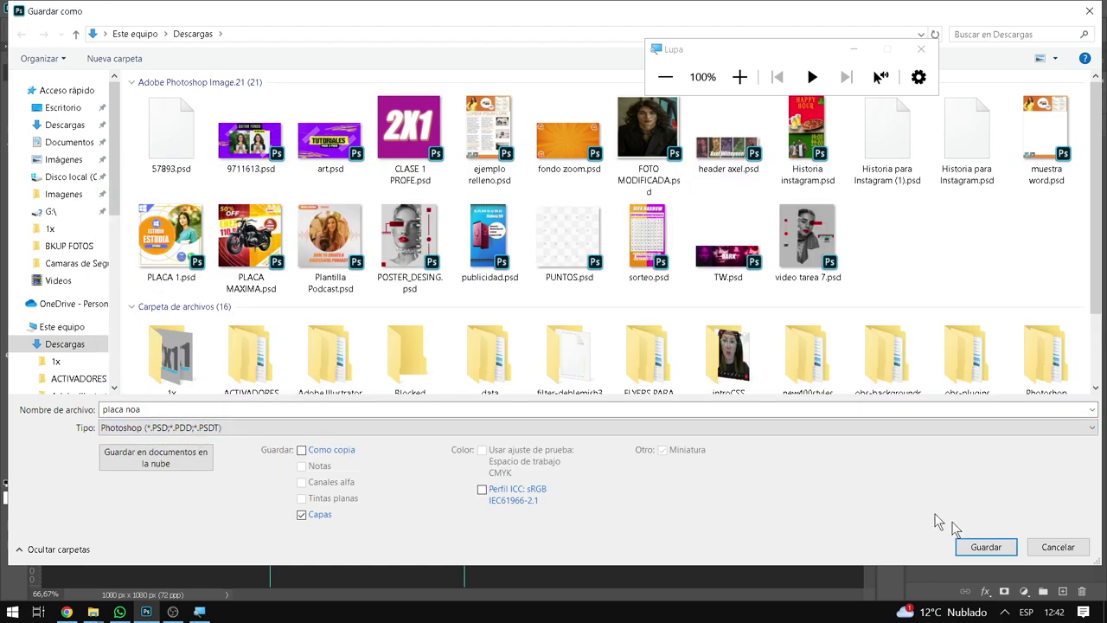
left_click(982, 549)
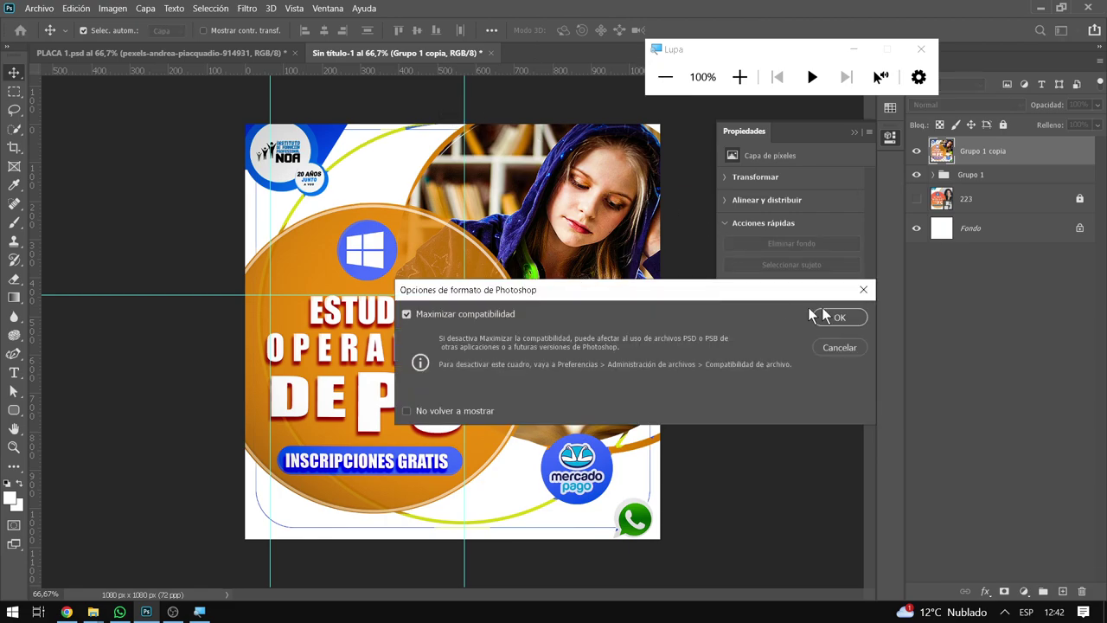
left_click(828, 318)
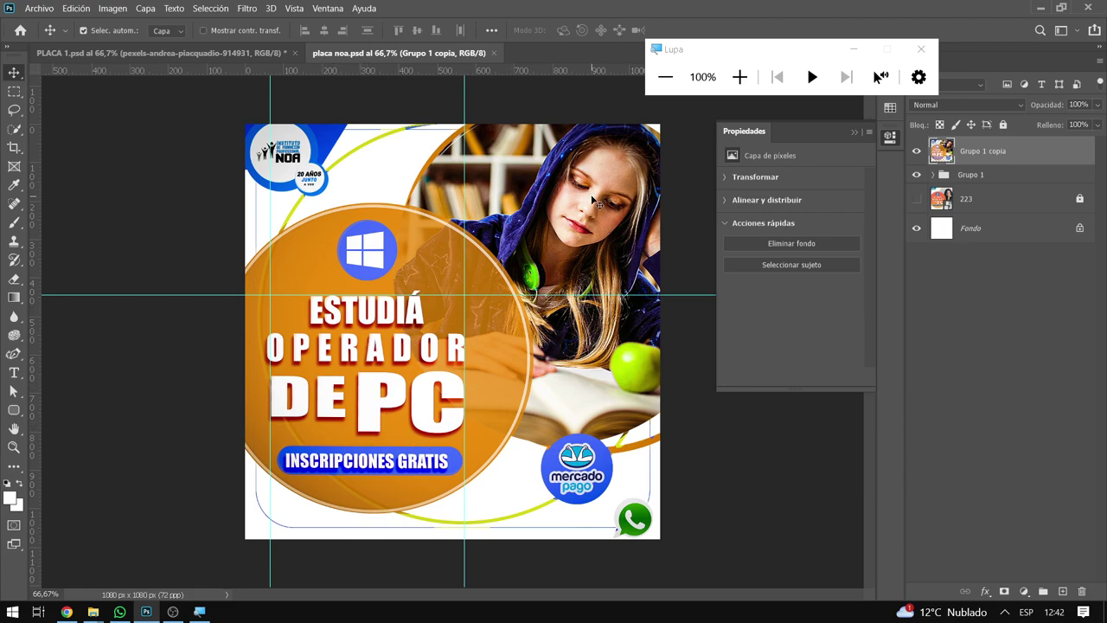
Save a JPEG copy named 'placa noa.jpg' at Calidad 12 (Máxima)
left_click(38, 9)
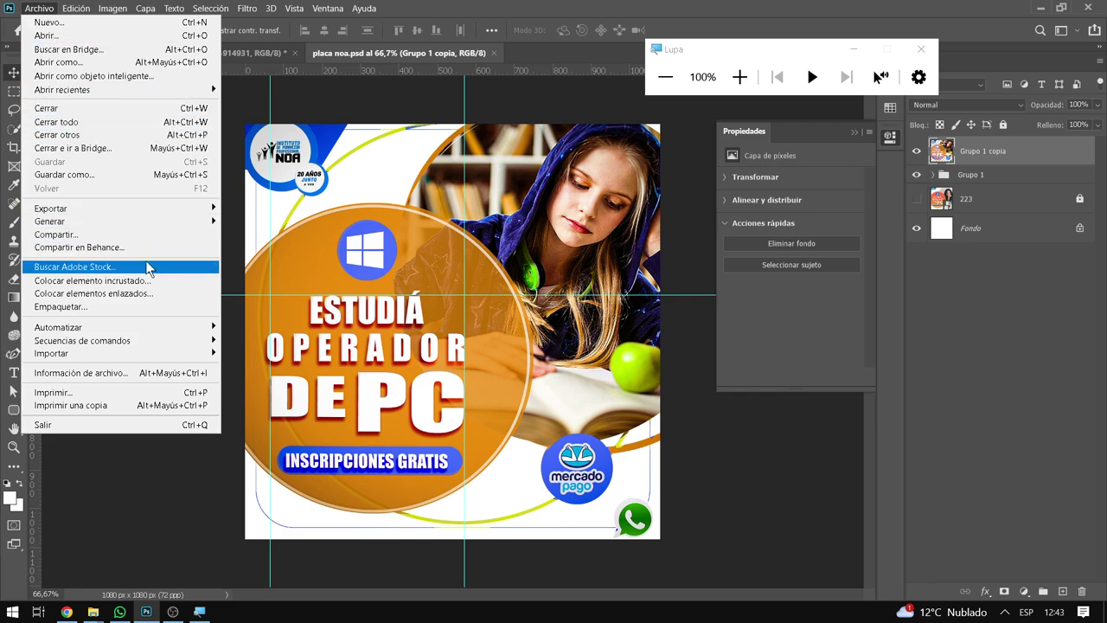
left_click(144, 175)
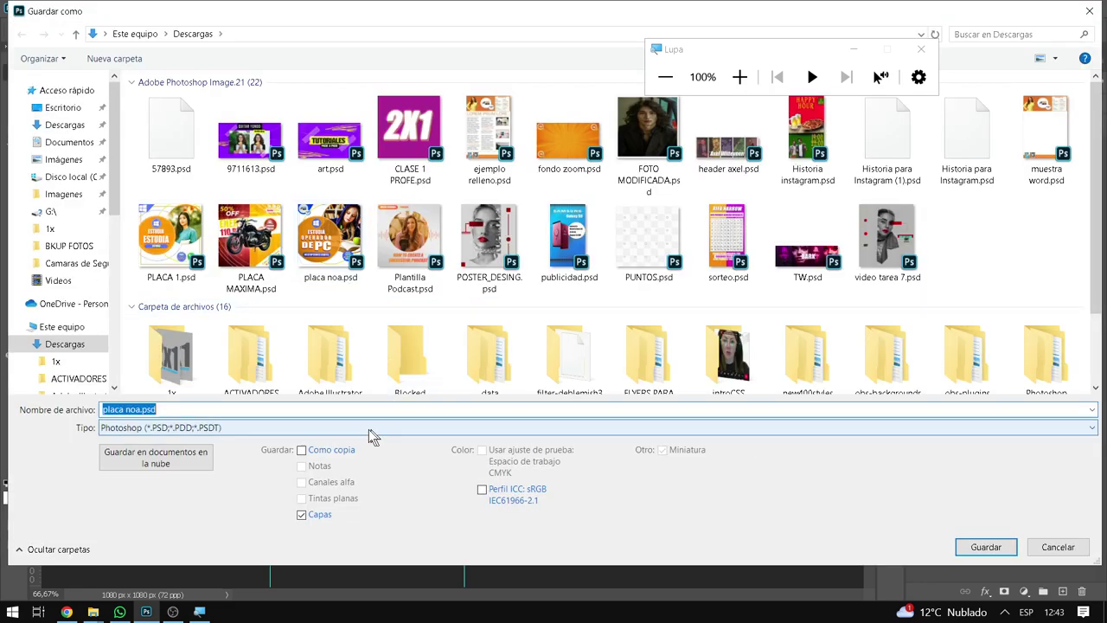
left_click(369, 428)
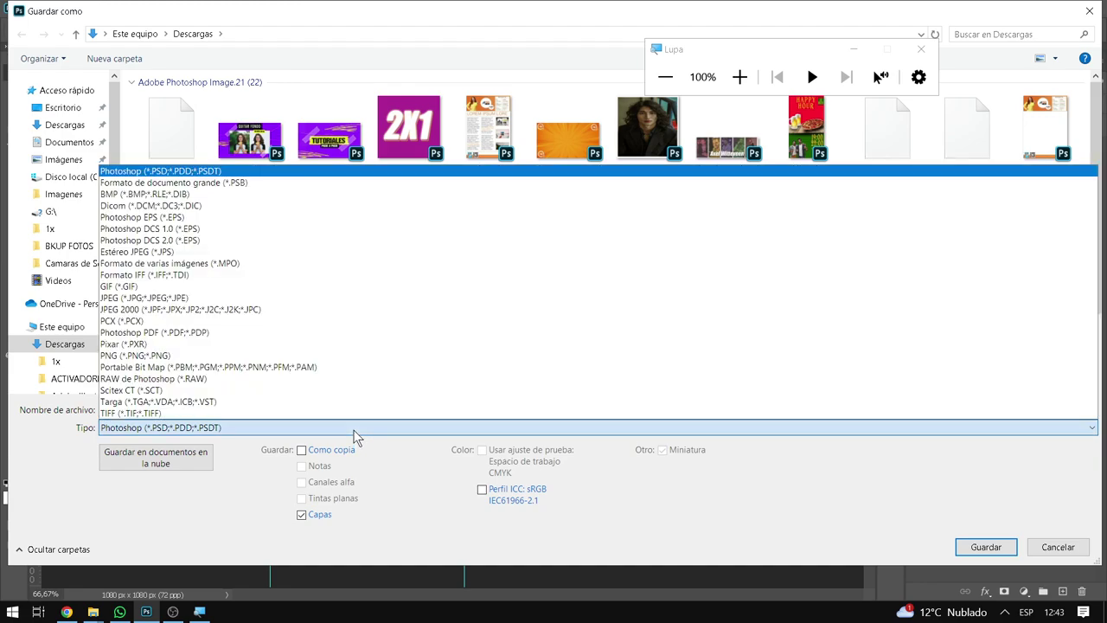
left_click(181, 298)
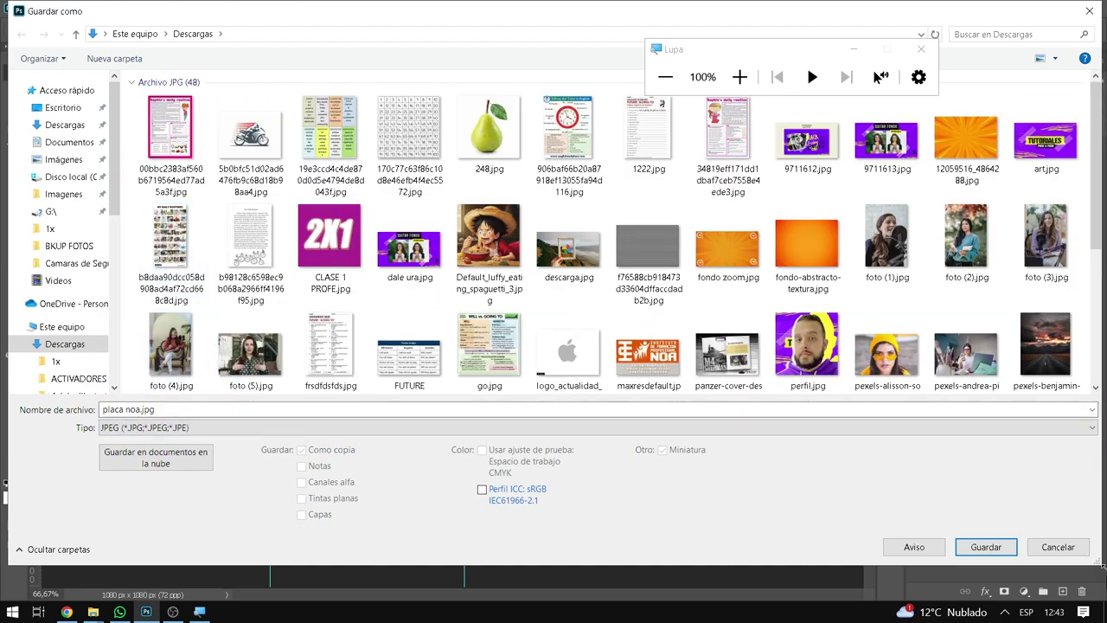
left_click(999, 550)
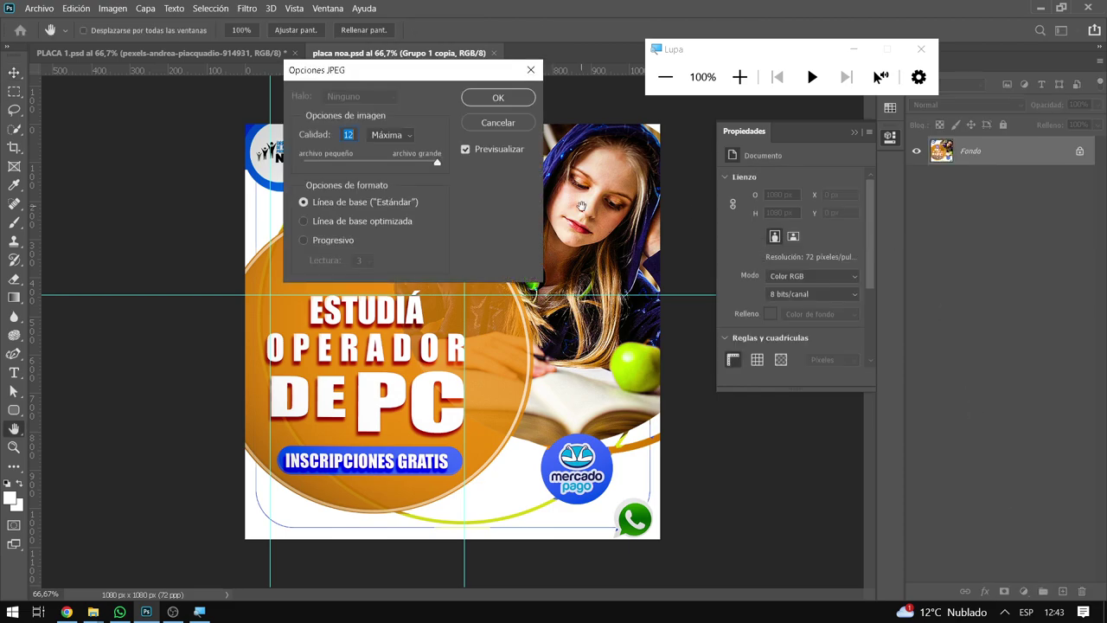
left_click(499, 99)
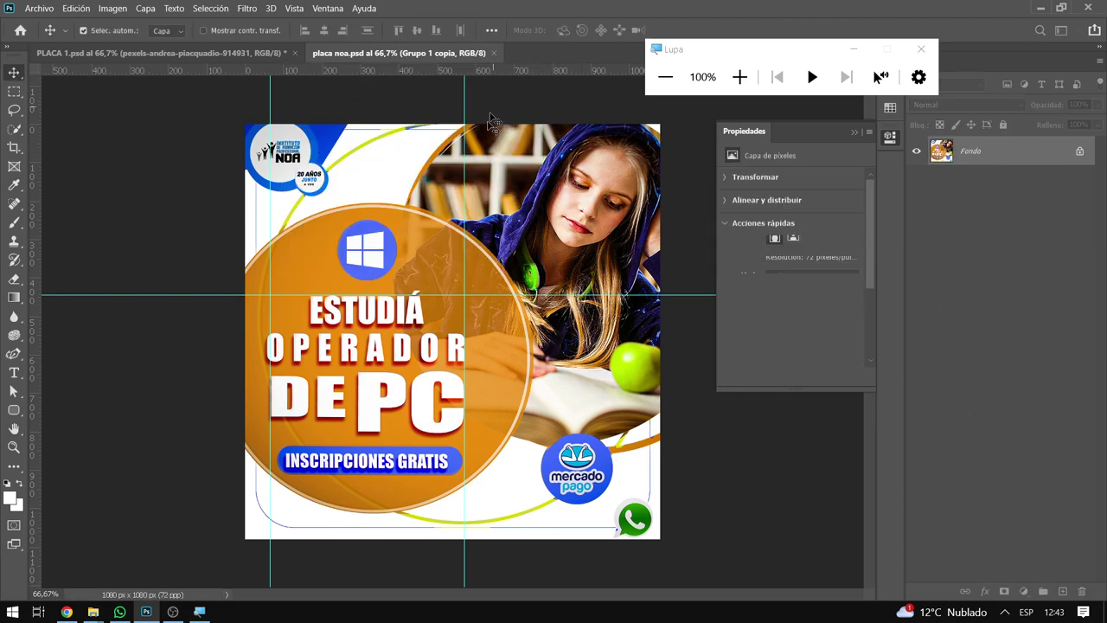
left_click(175, 611)
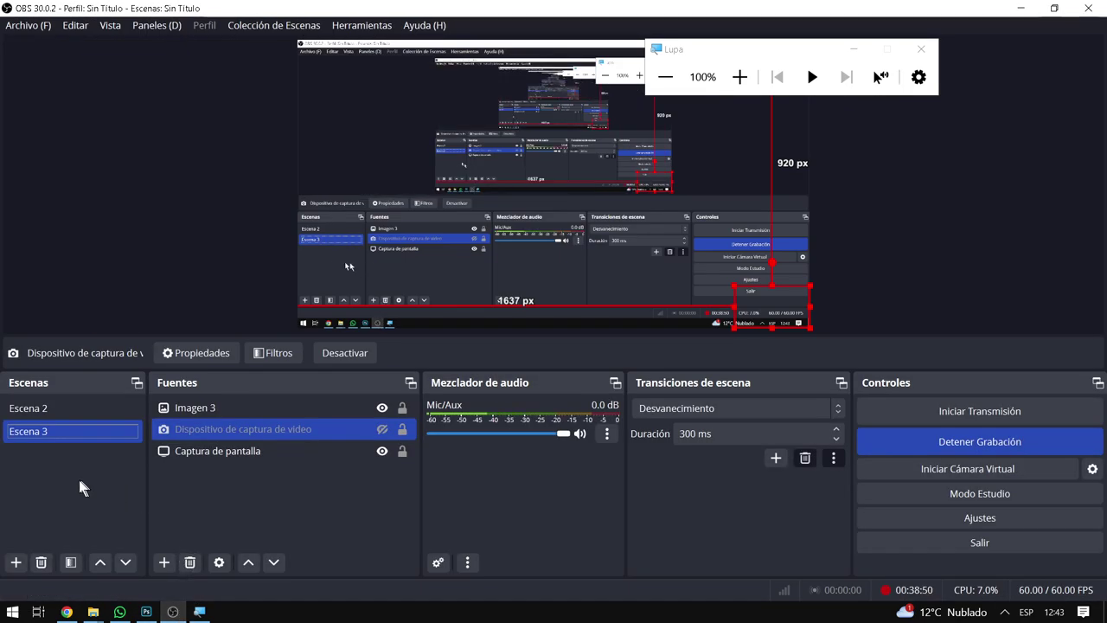
left_click(74, 415)
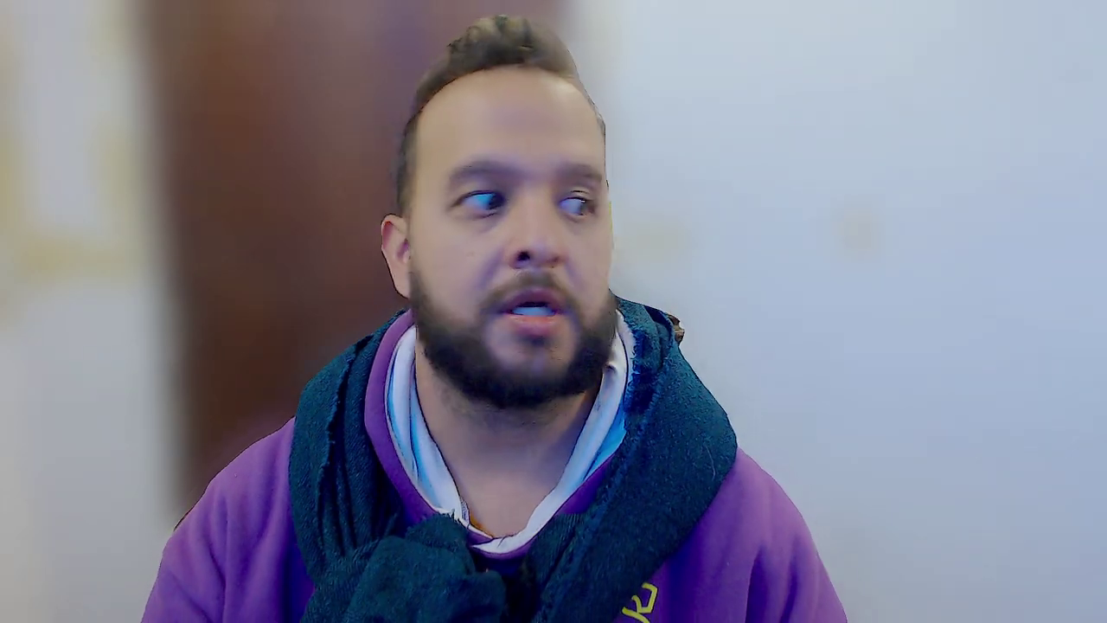